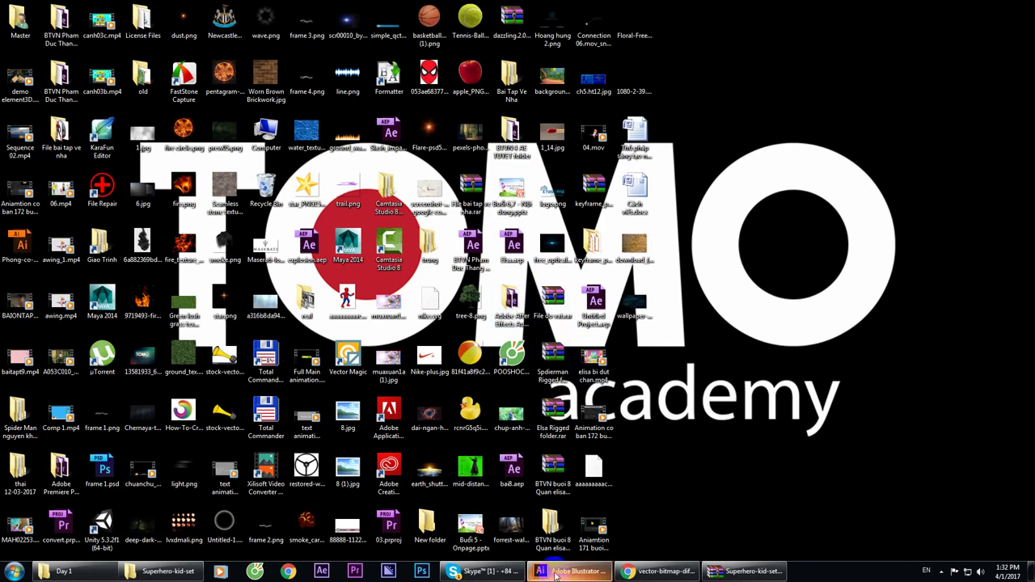
Step: Examine the vector versus bitmap bird comparison in Chrome and return to Illustrator
click(639, 571)
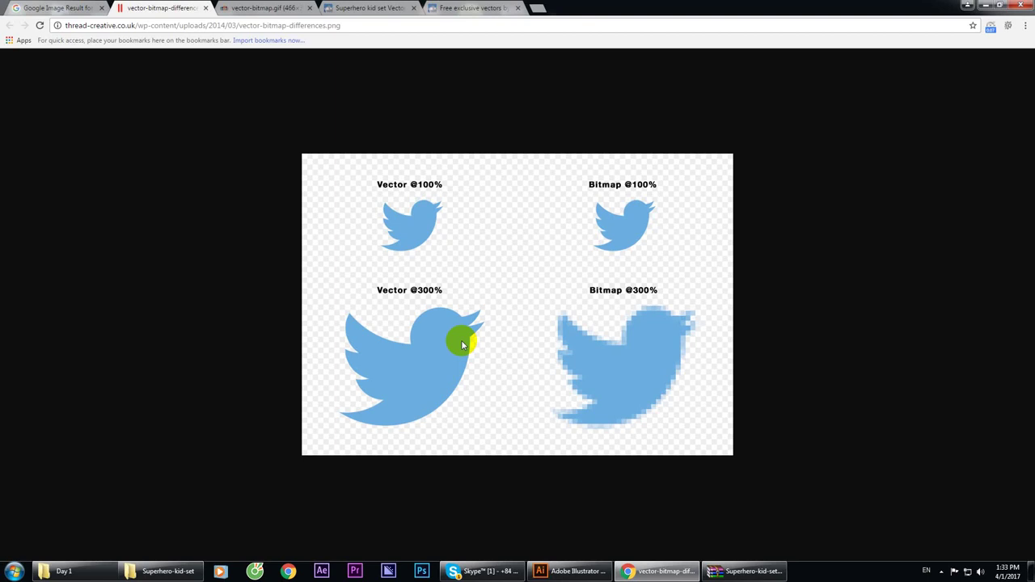
click(570, 571)
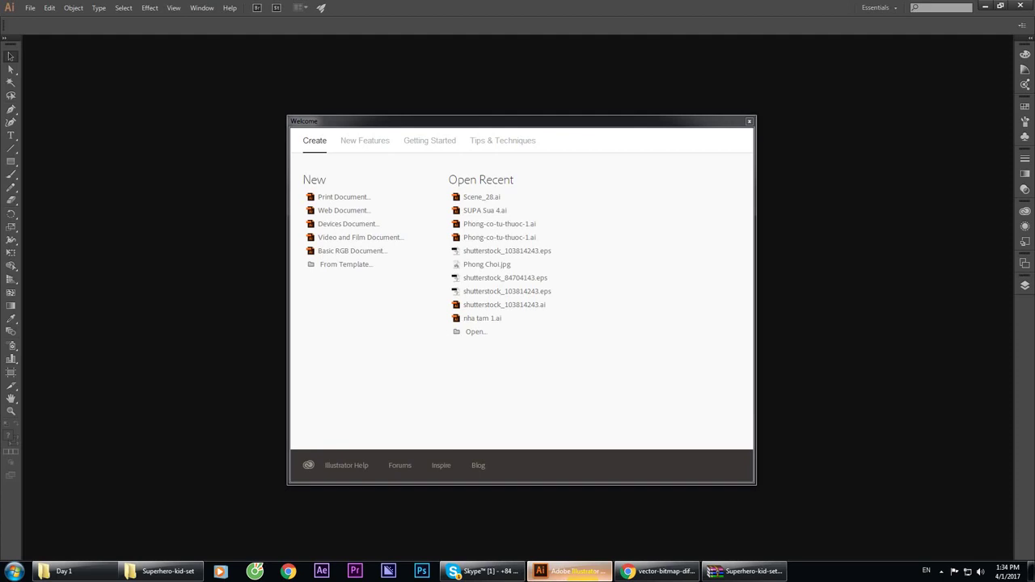
Step: Create a new document using the Print profile
click(30, 8)
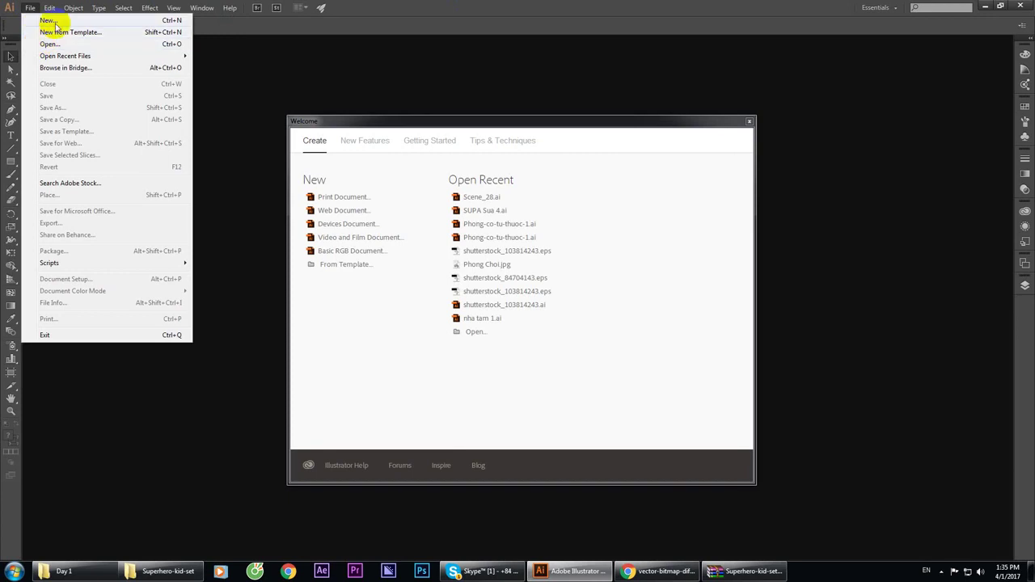
click(54, 20)
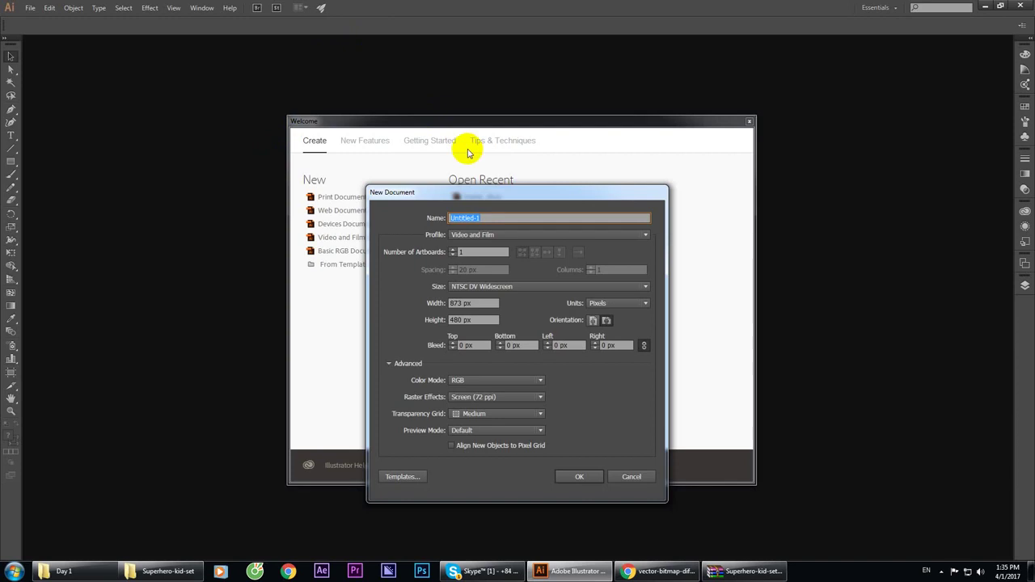
click(498, 236)
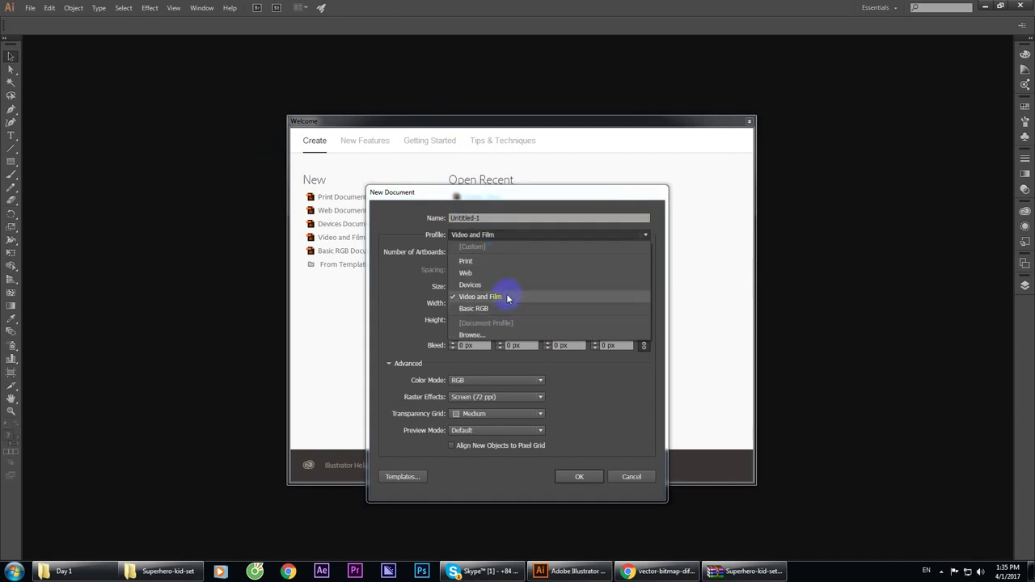
click(464, 261)
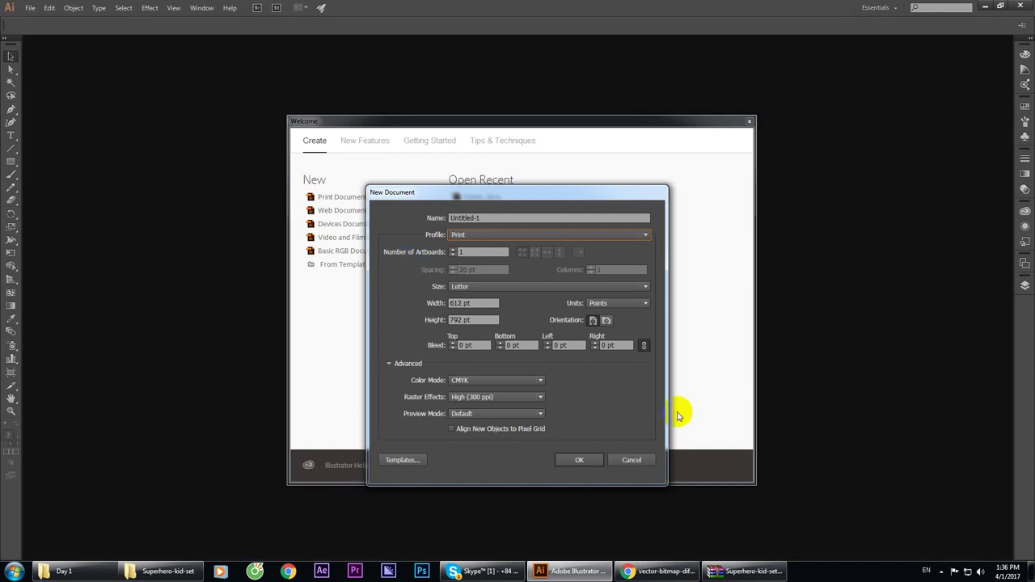
click(566, 459)
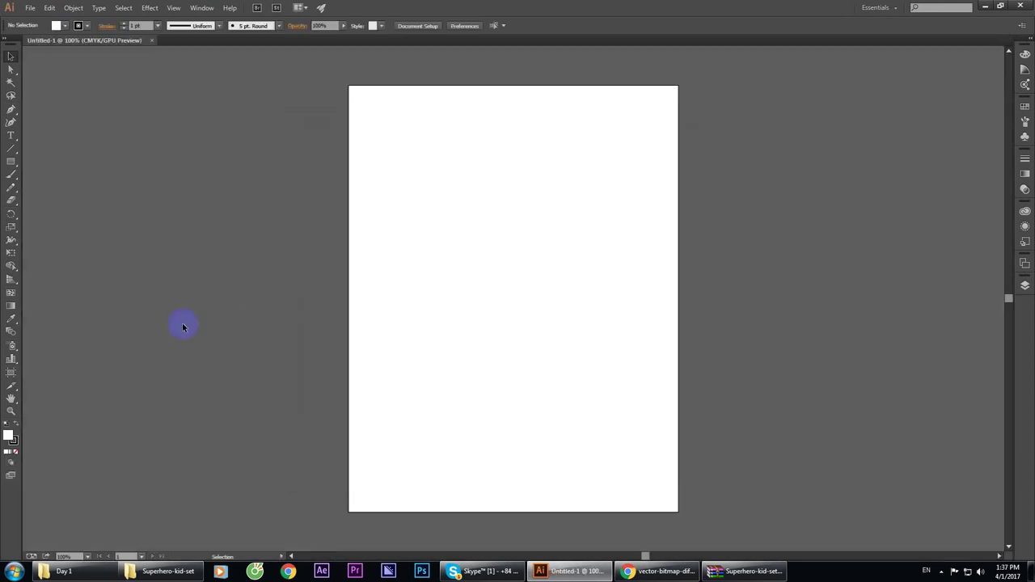
Step: Look at the fill's Color Picker and its color swatches list, and leave it without choosing a color
double_click(10, 437)
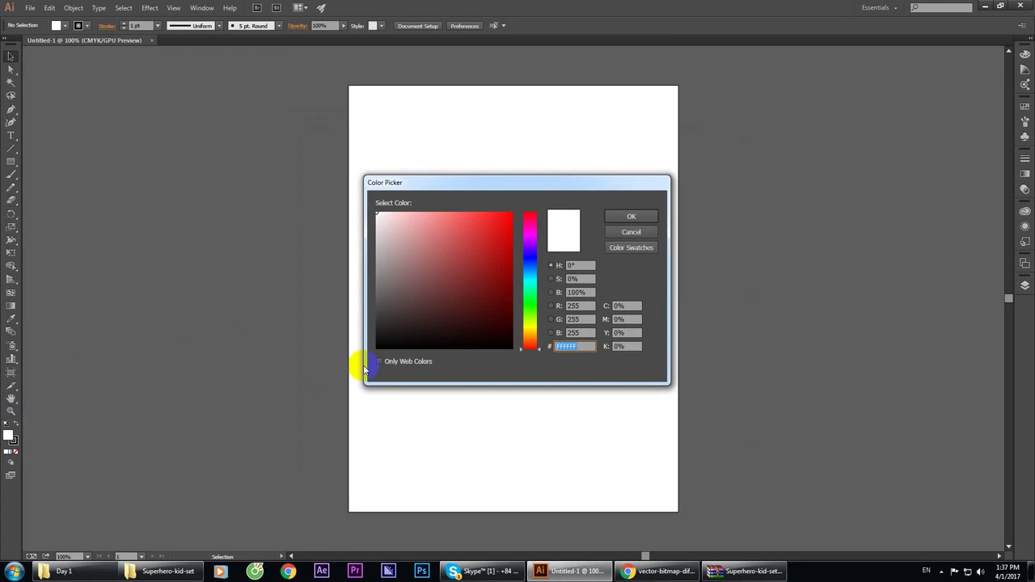
drag(540, 188, 491, 268)
click(623, 275)
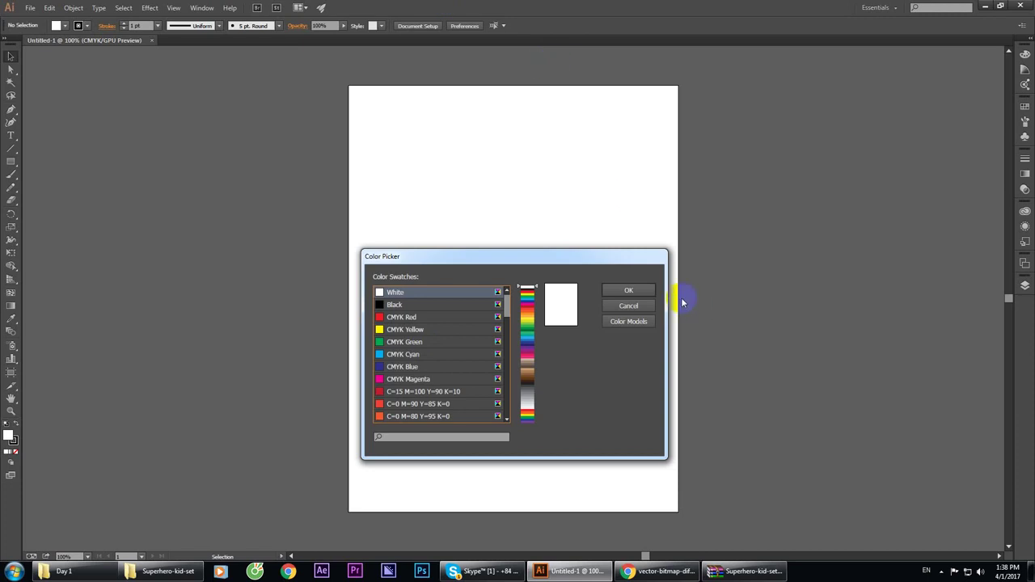
click(627, 306)
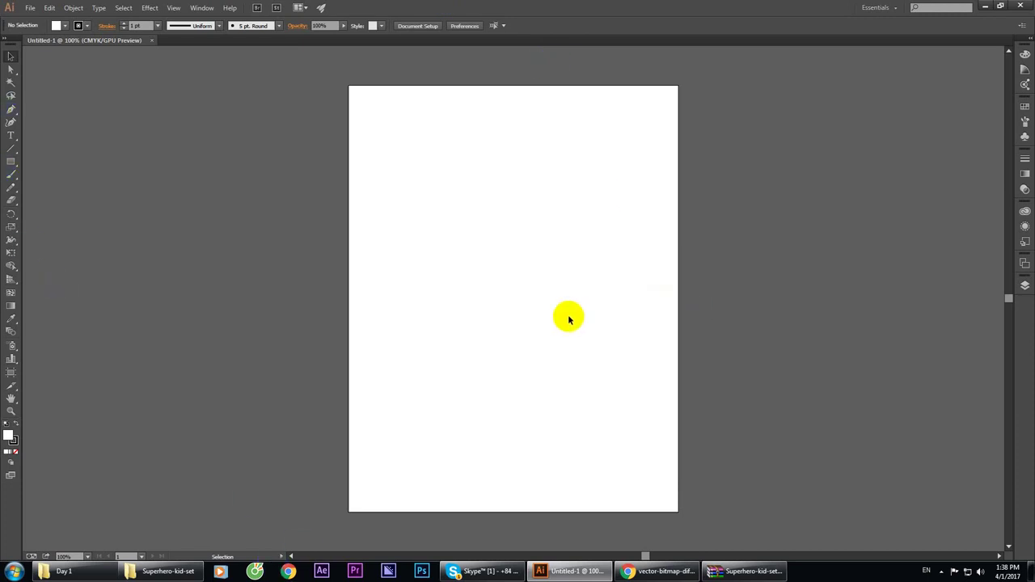
Step: Create a second document from the Video and Film profile with the HDTV 1080 size
key(ctrl+n)
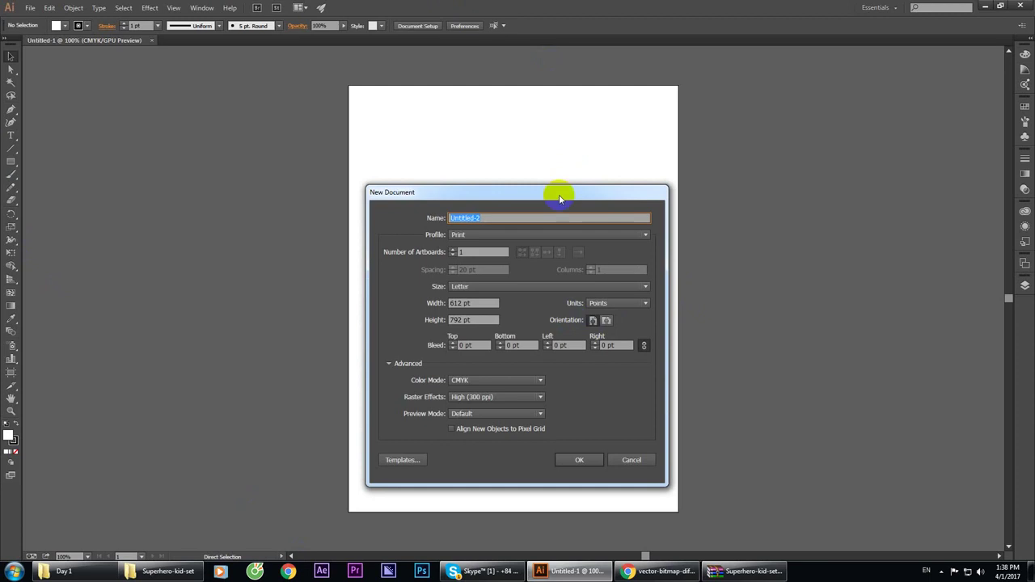
click(558, 234)
click(531, 297)
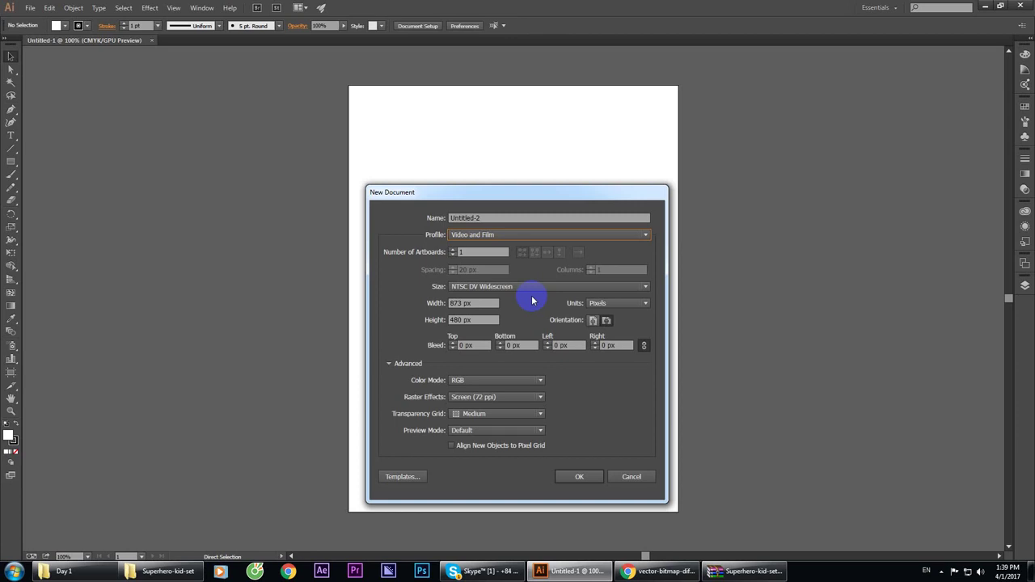
click(515, 288)
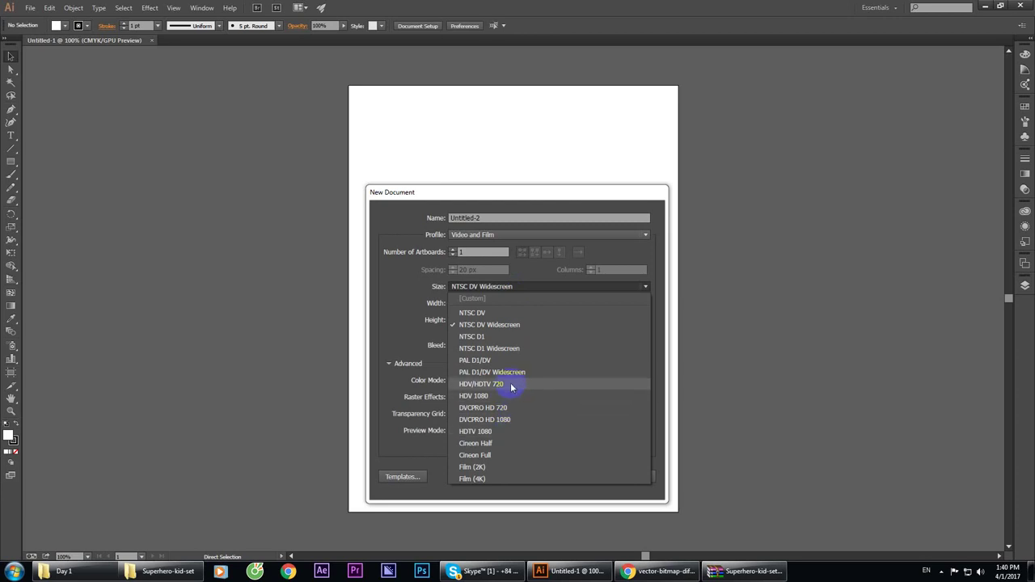
click(518, 433)
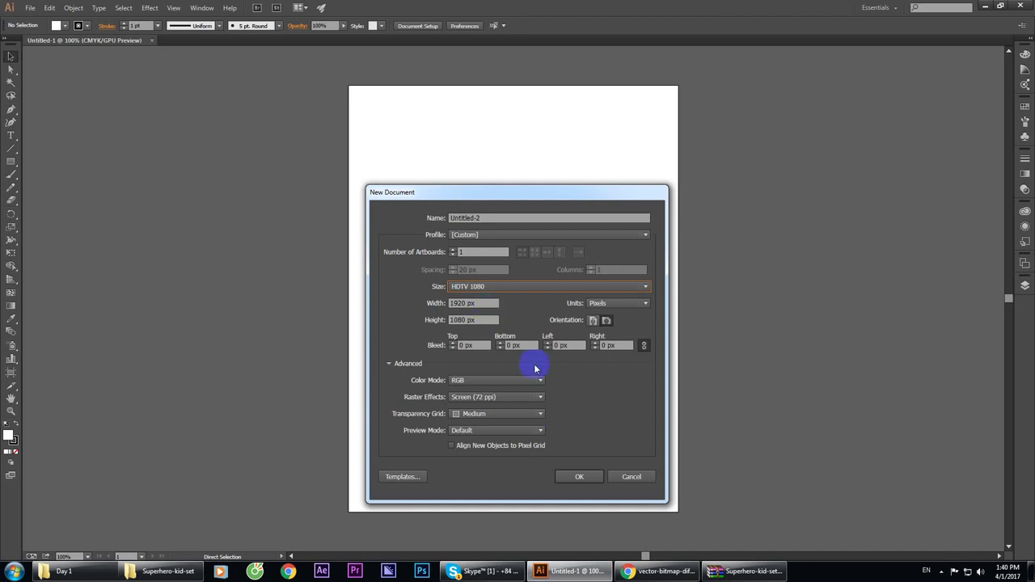
click(570, 472)
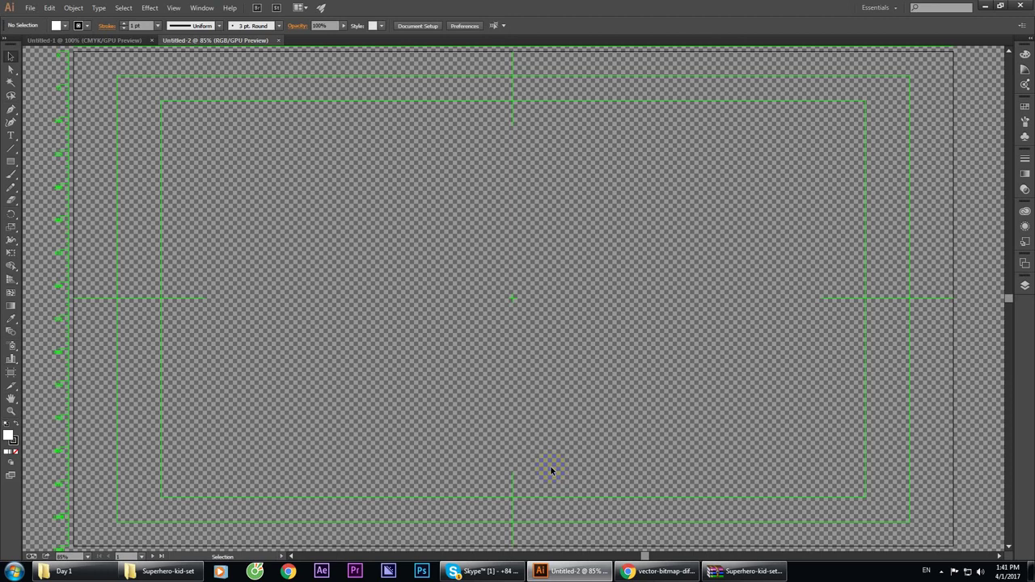
Step: Create a third document with the Print profile and return to the HDTV 1080 document
key(ctrl+n)
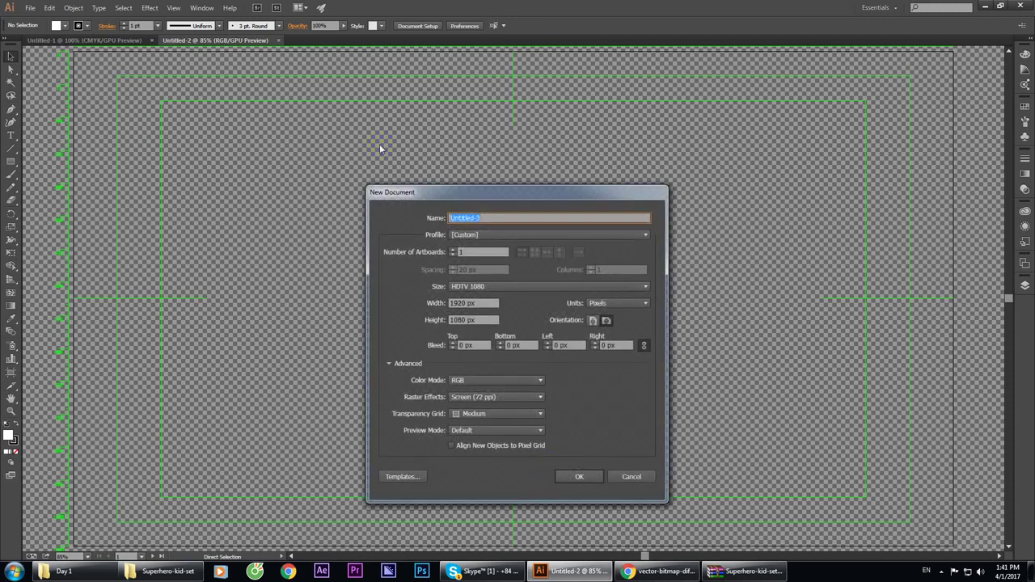
click(506, 236)
click(509, 252)
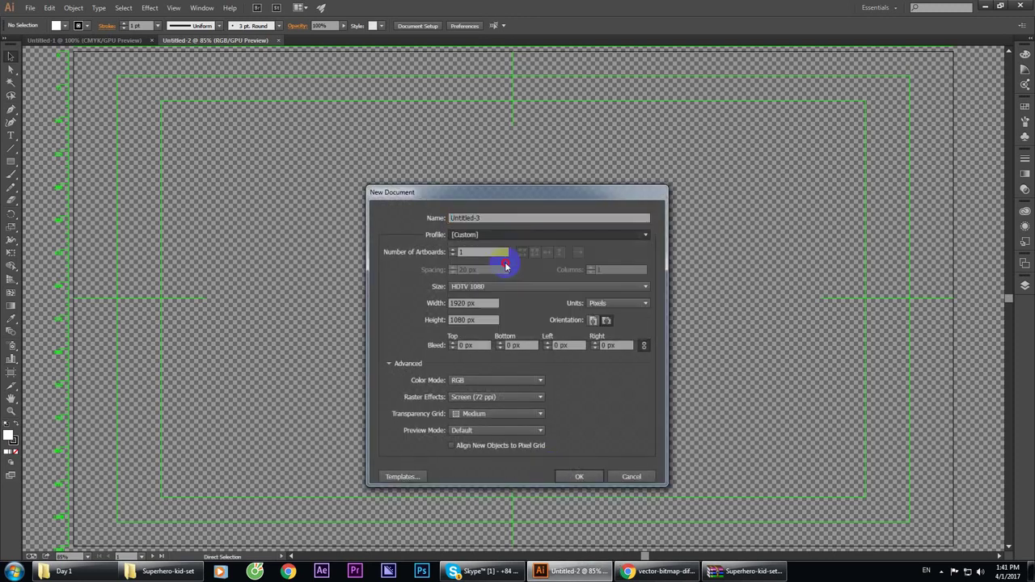
click(578, 457)
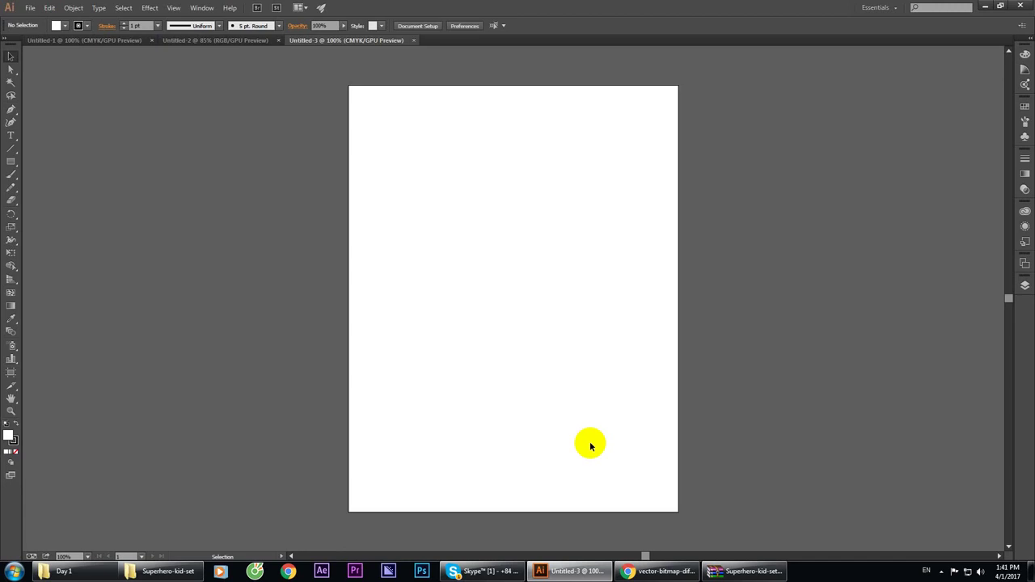
click(247, 40)
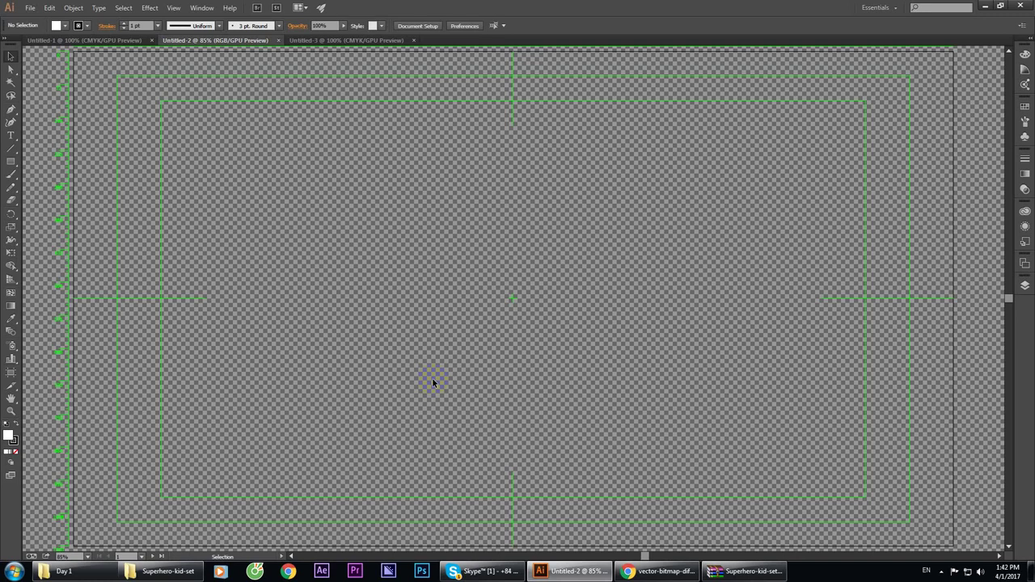
Step: Launch After Effects, postpone the Animation Composer update and close the welcome screen
click(321, 571)
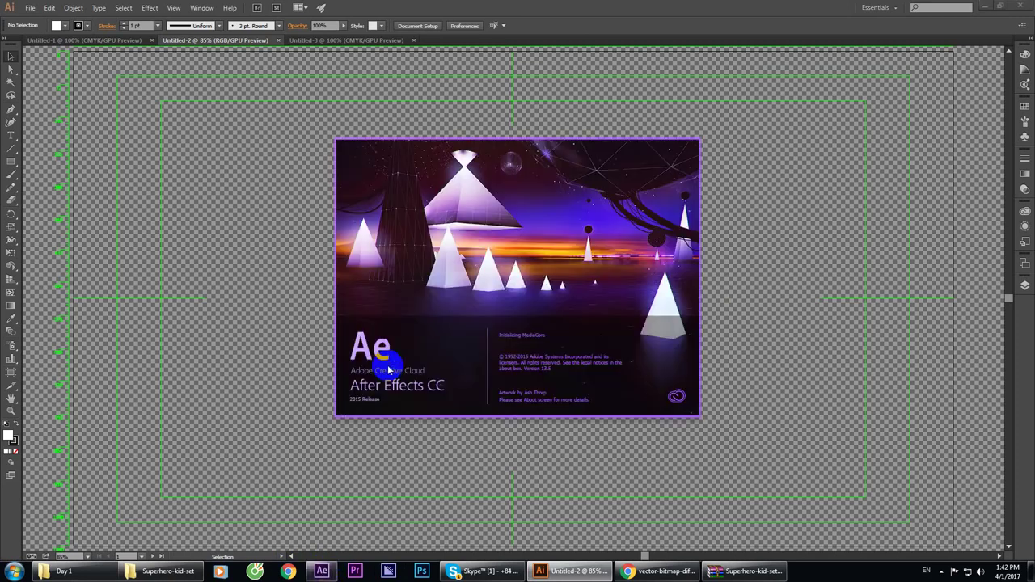
click(203, 388)
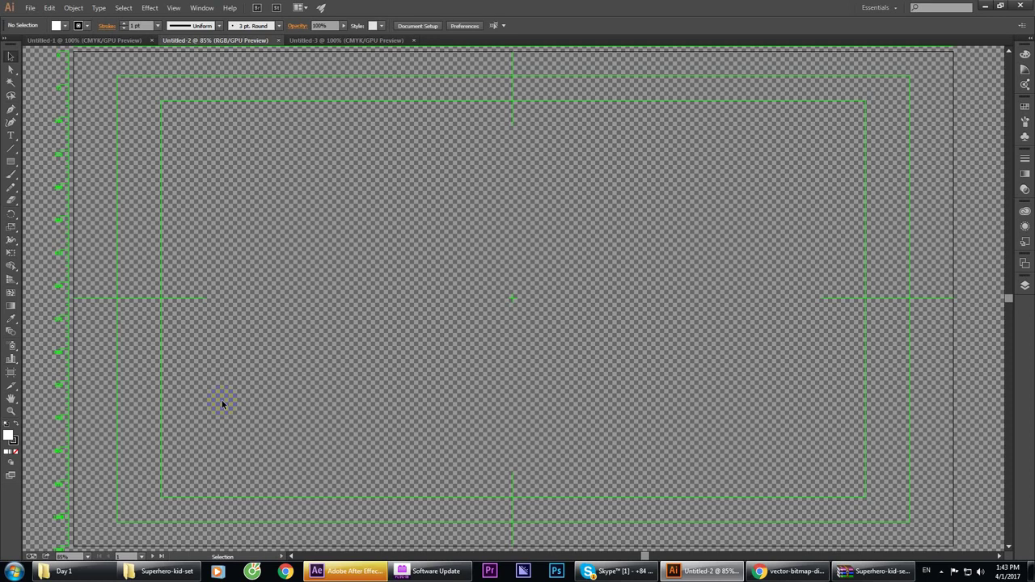
click(365, 571)
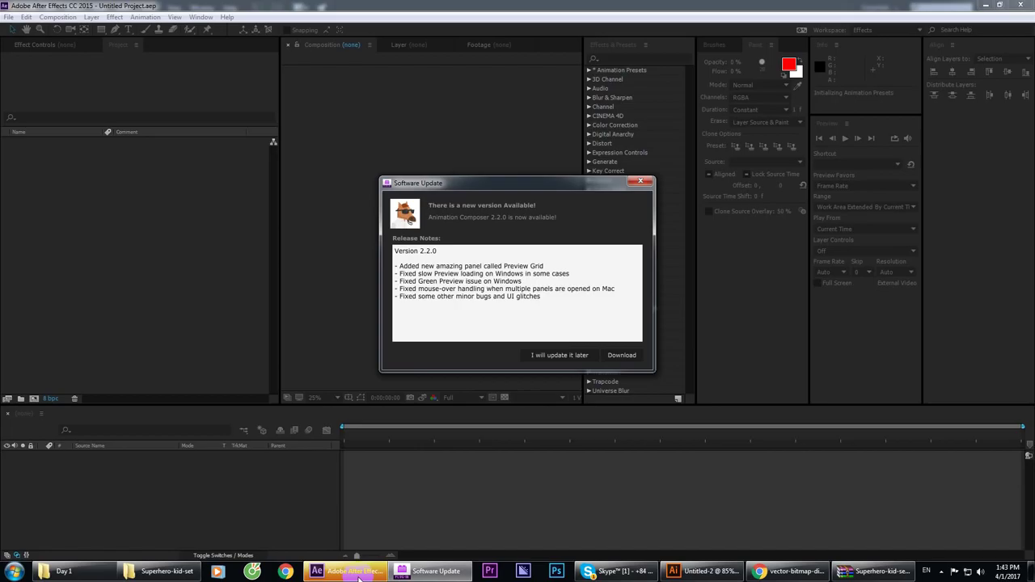
click(572, 357)
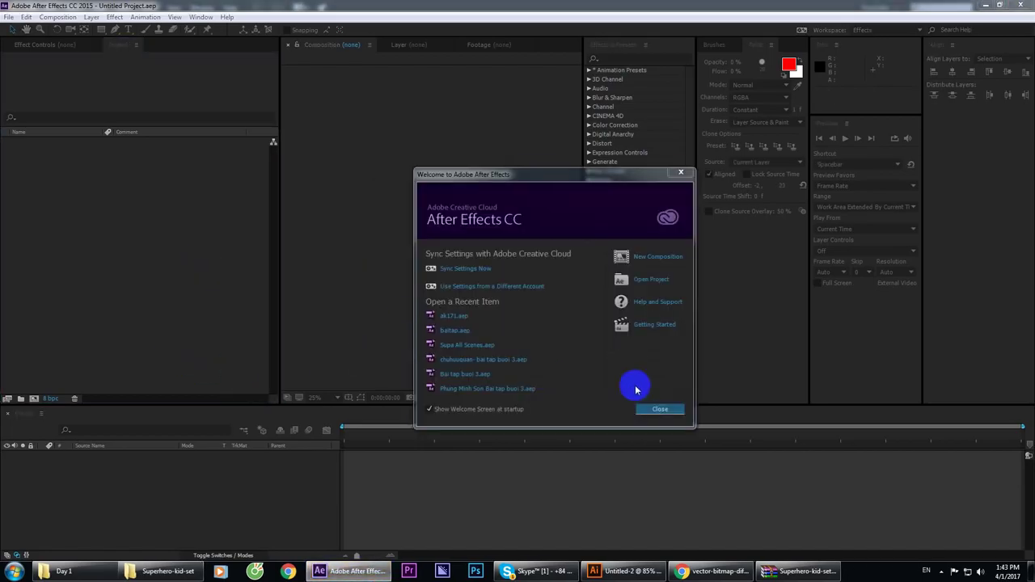
click(637, 411)
Step: Create a new composition in the project with the HDTV 1080 29.97 preset
right_click(113, 260)
click(123, 269)
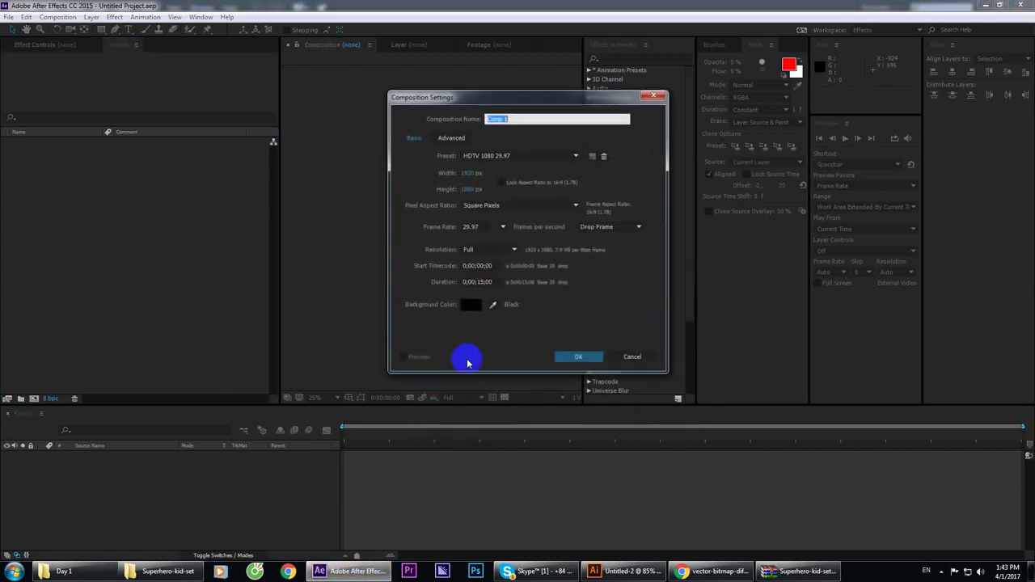
click(587, 357)
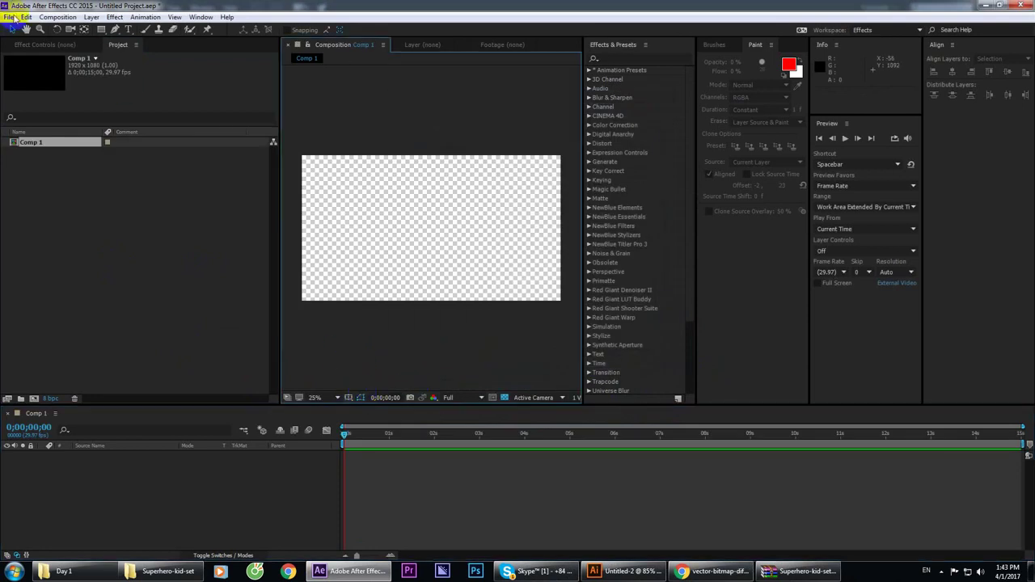
Step: Hide the composition's transparency grid, show its title/action safe guides and enlarge the viewer's height
click(91, 17)
click(503, 397)
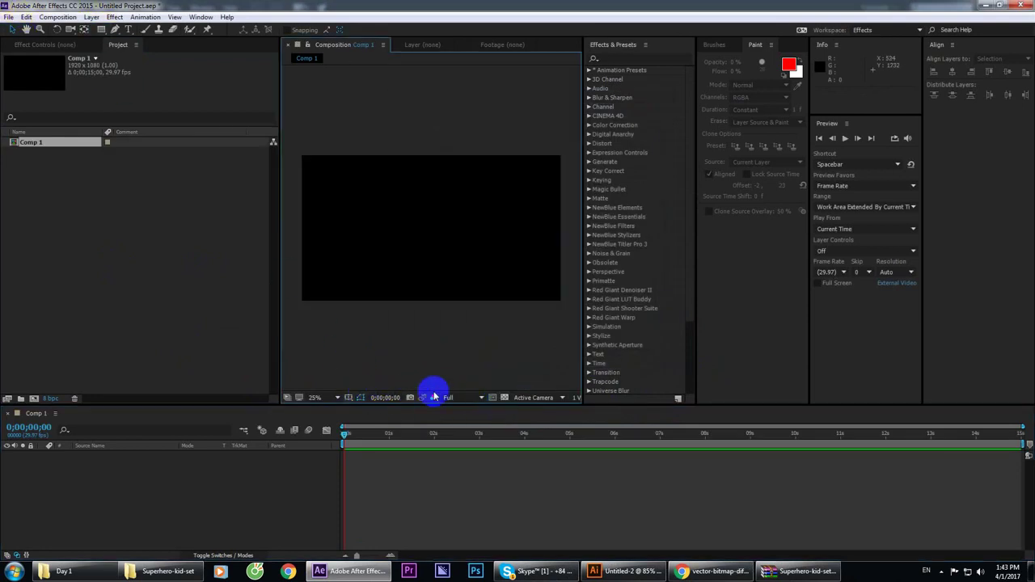
click(358, 399)
click(350, 408)
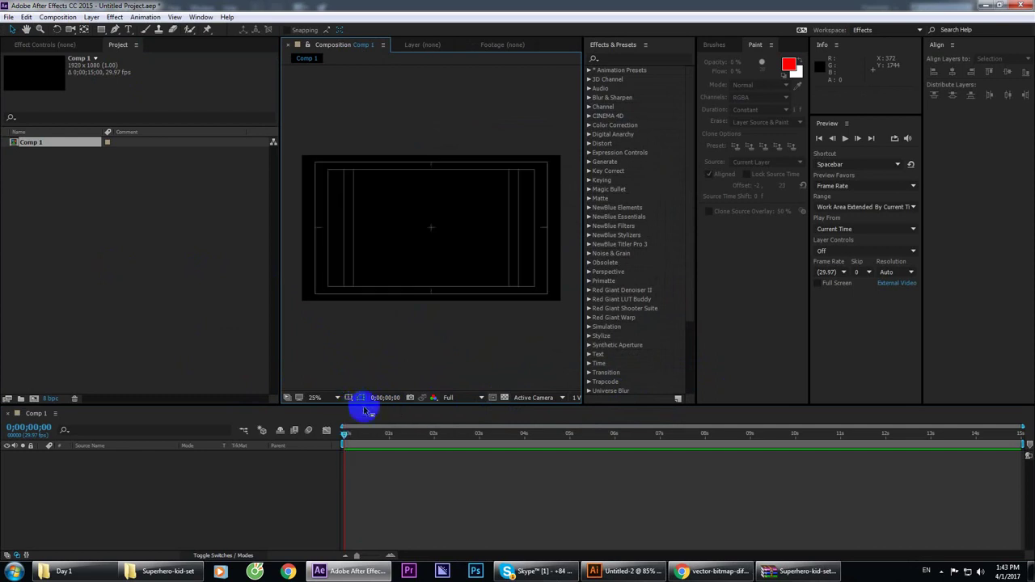
drag(365, 405, 382, 514)
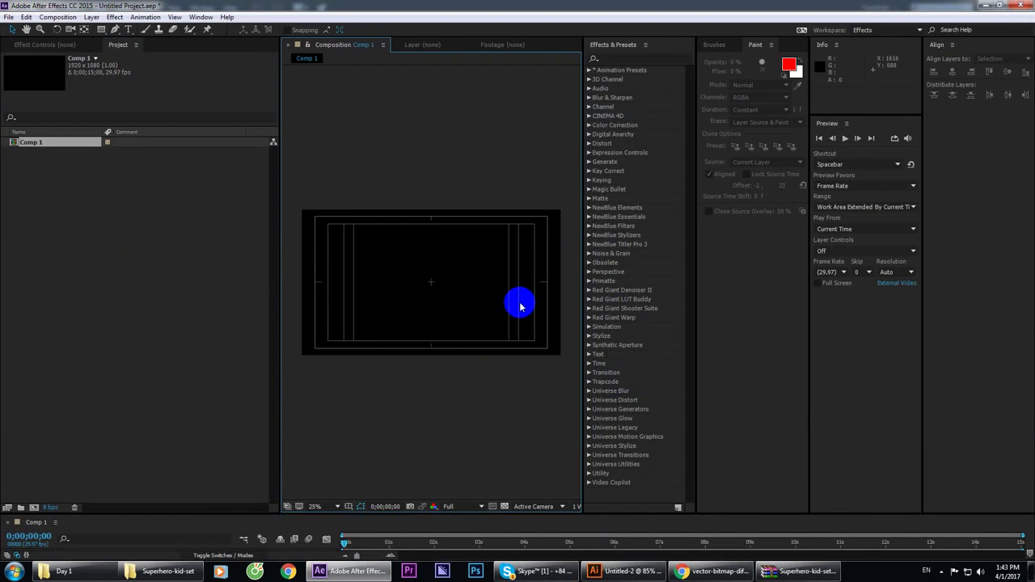
Step: Switch back to Illustrator and compare the Untitled-3 print artboard with the Untitled-2 video artboard
key(super+d)
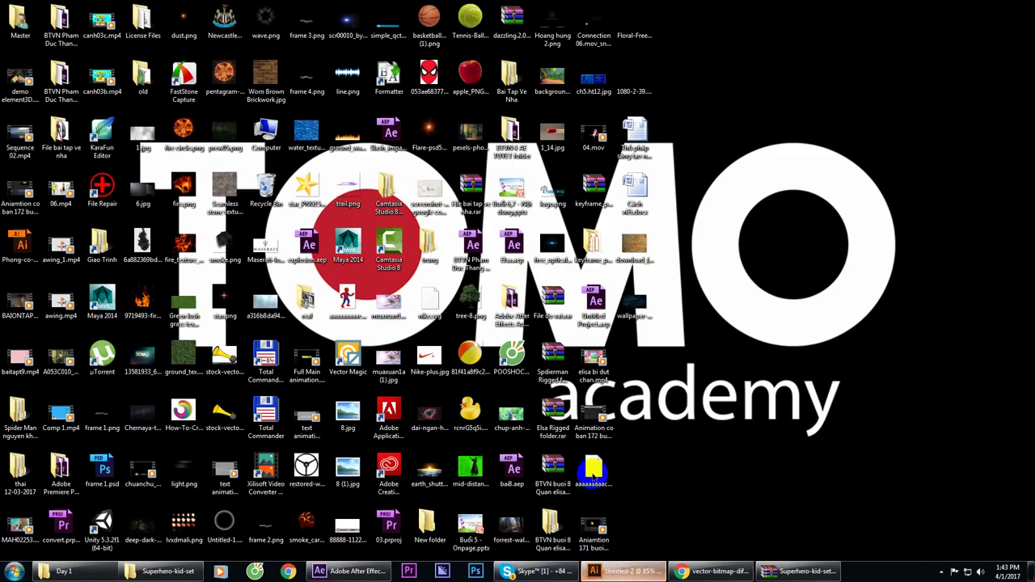
click(618, 571)
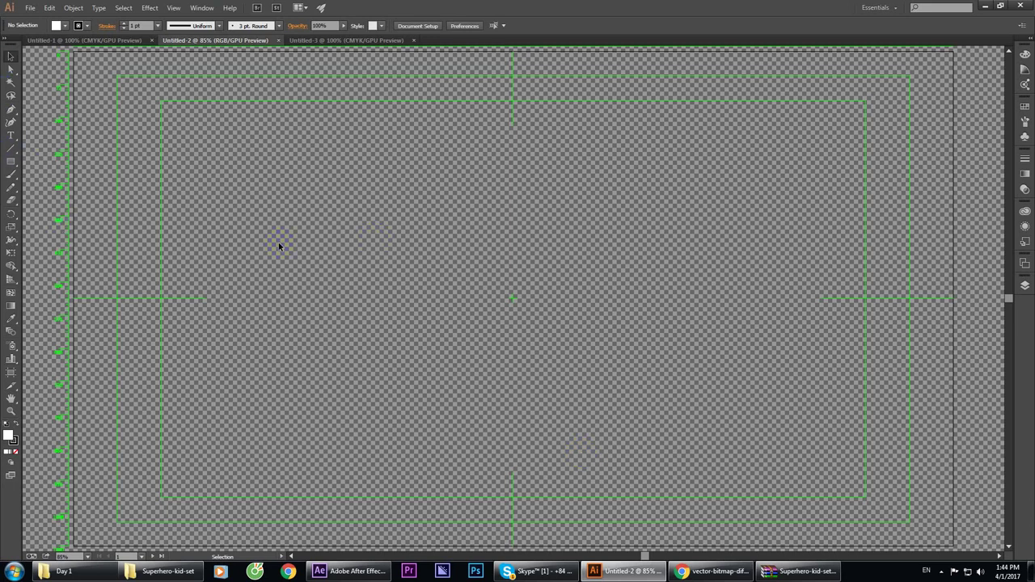
click(366, 41)
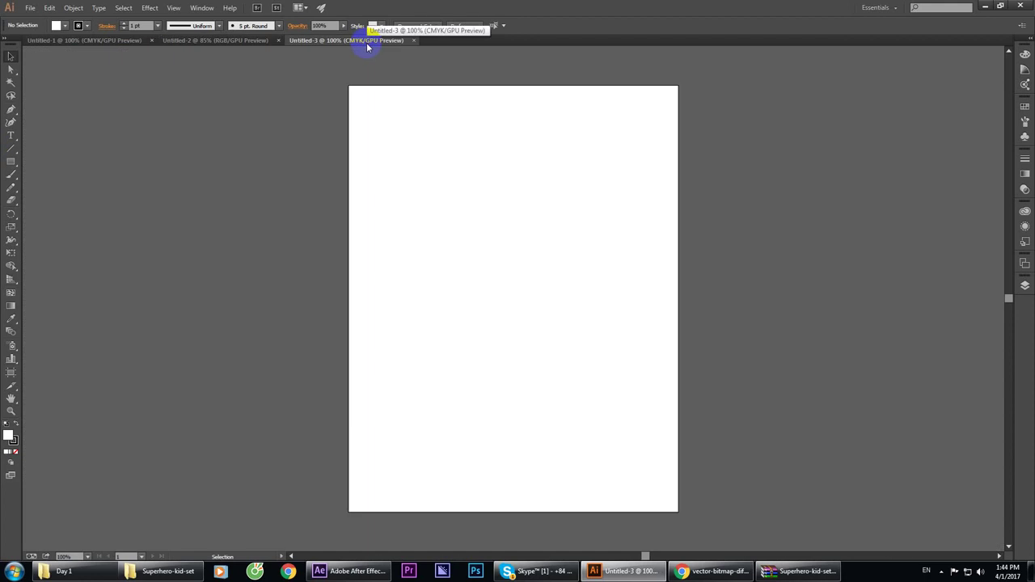
click(220, 43)
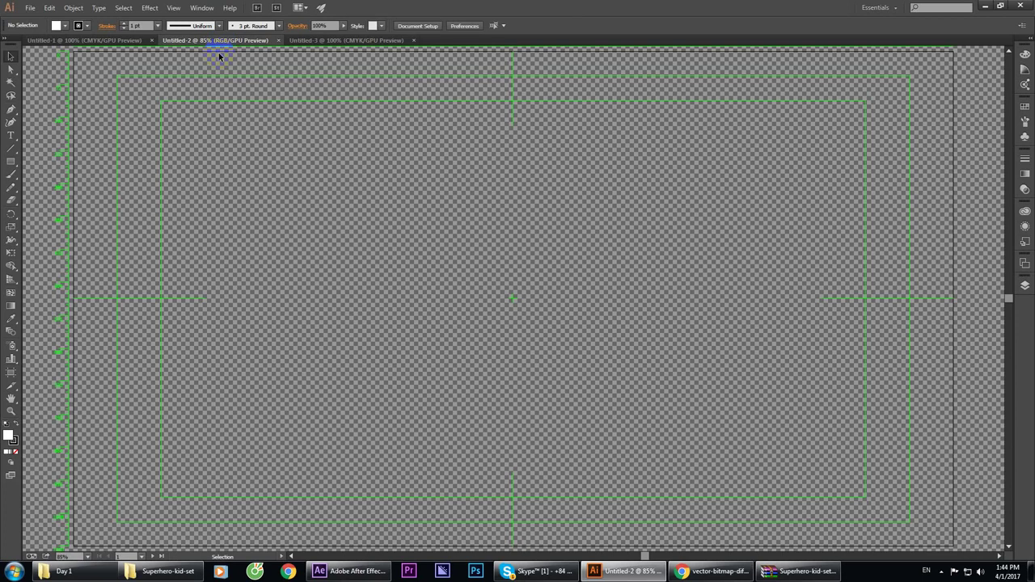
Step: Launch the Windows Magnifier and enlarge the screen view to 200%
click(176, 7)
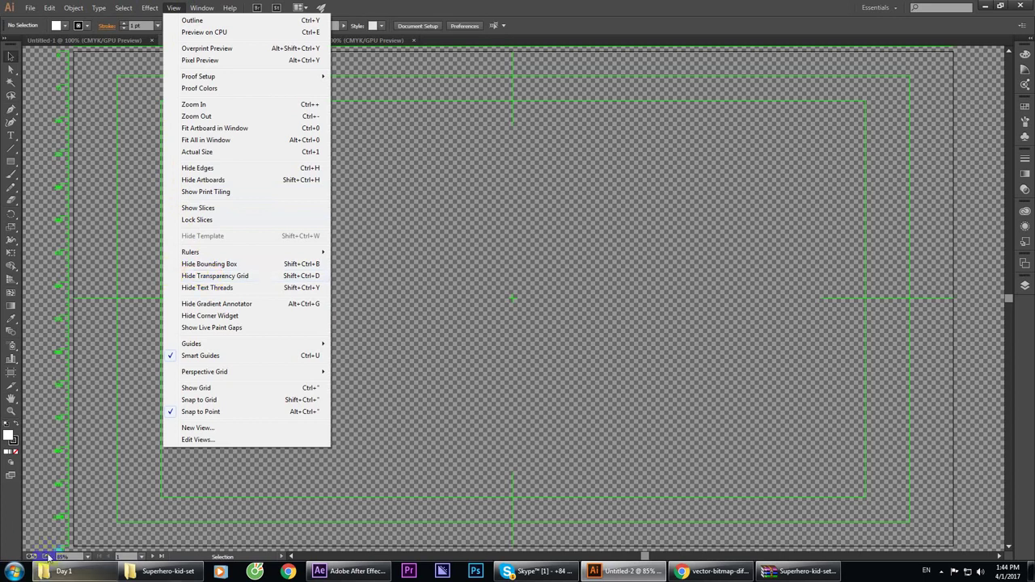
click(14, 571)
click(71, 342)
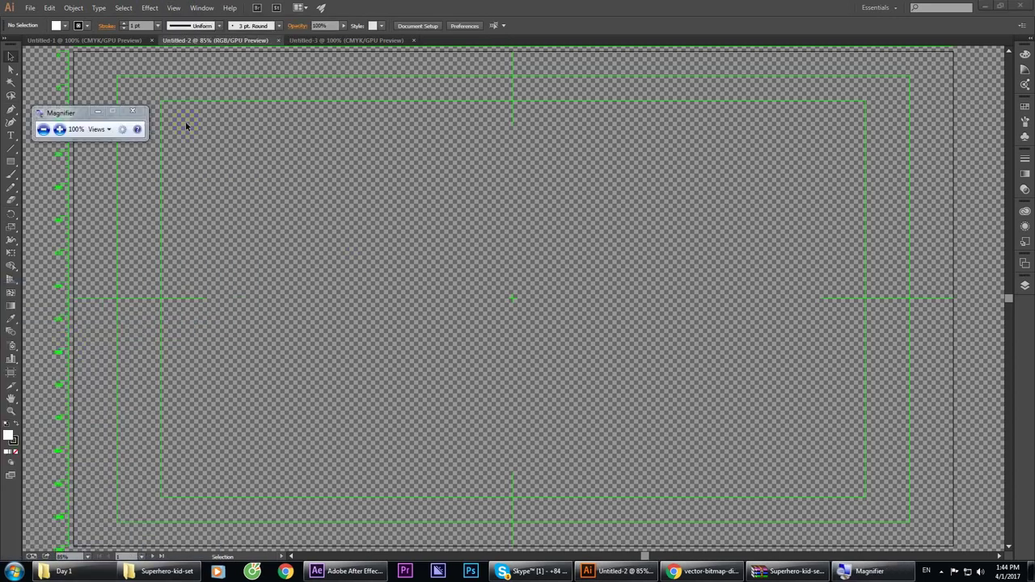
click(60, 130)
Step: Hide the transparency grid in the Untitled-2 video document
click(348, 15)
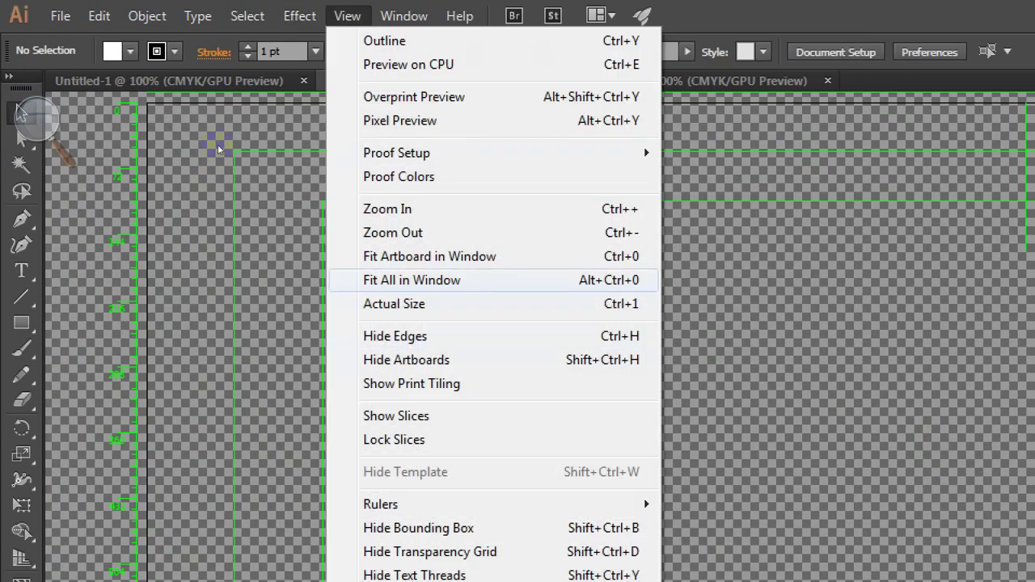
key(Down)
key(Down)
key(Down)
key(Down)
key(Down)
key(Down)
key(Down)
key(Up)
key(Up)
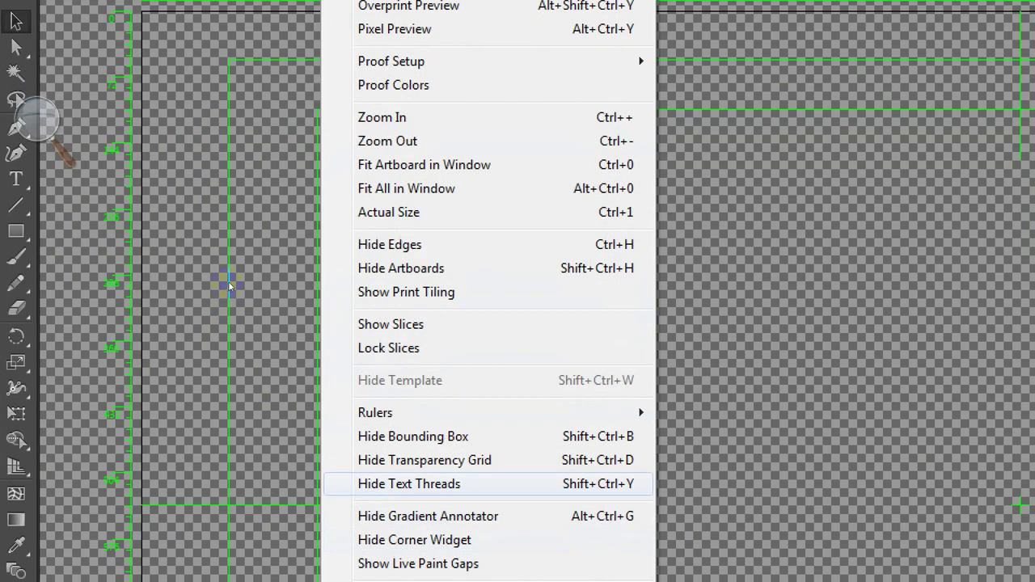
key(Up)
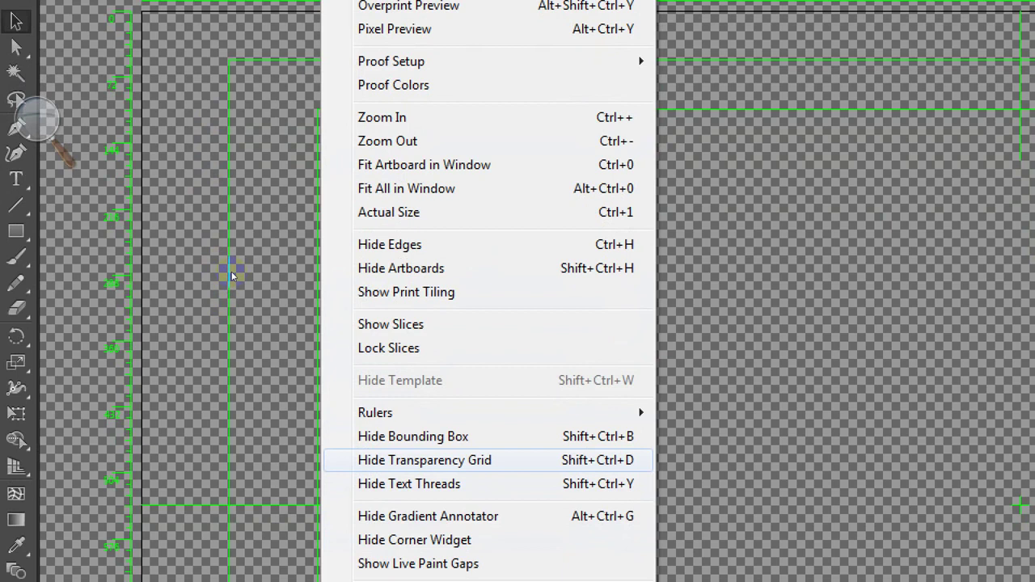
key(Return)
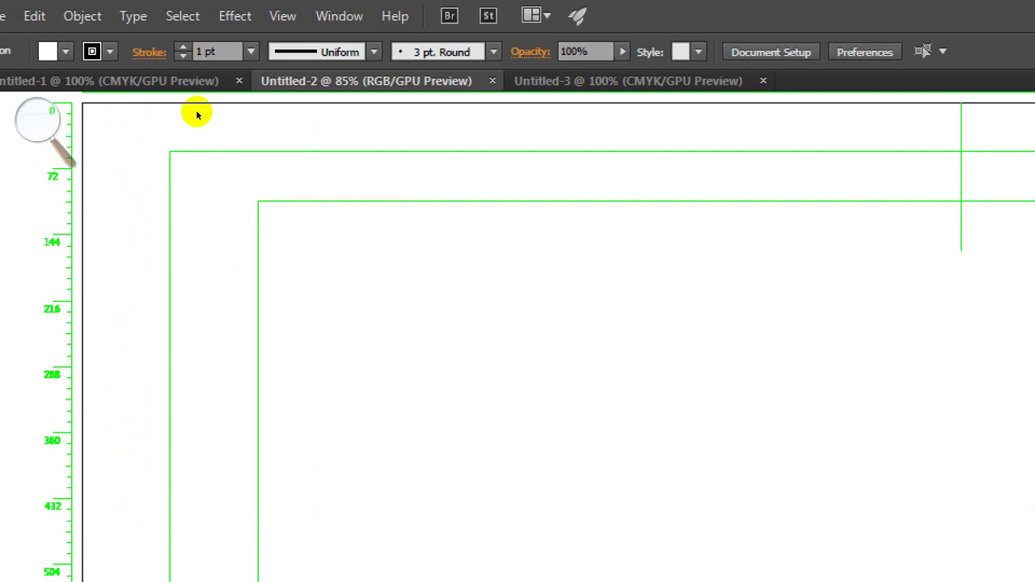
Step: Open the Place dialog for Untitled-2, switch to the Day 1 folder and open its quang cao.jpg image in the photo viewer
click(0, 16)
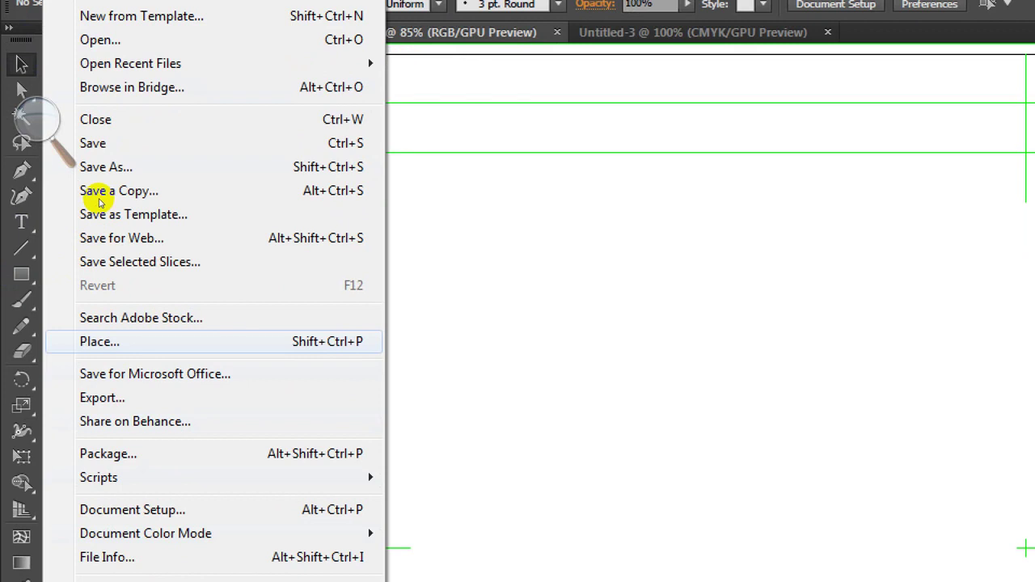
key(Return)
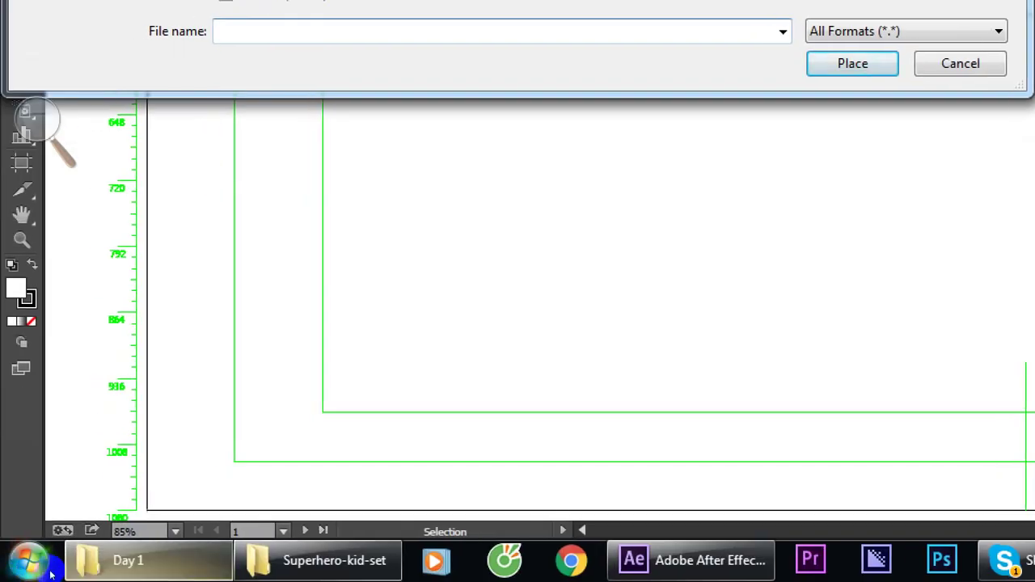
click(107, 560)
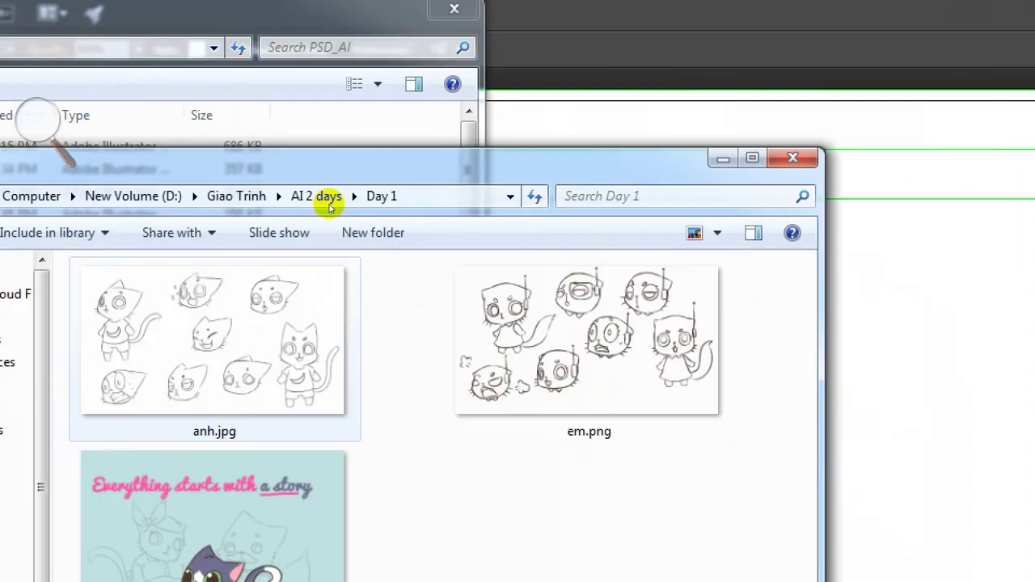
click(297, 339)
key(Left)
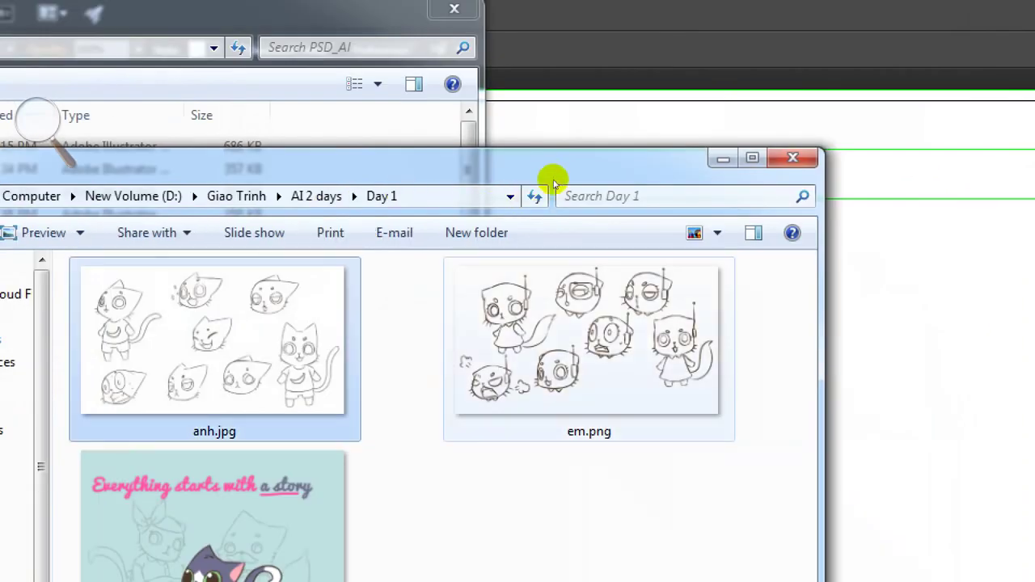
key(Right)
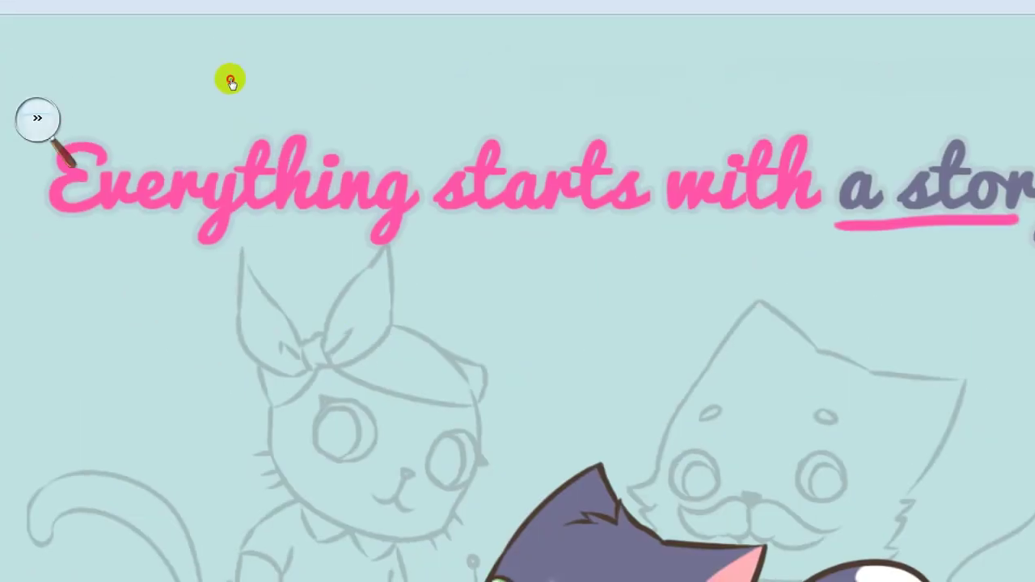
Step: Return the Magnifier to 100% and examine the cat sketches in anh.jpg and em.png in the photo viewer
click(232, 87)
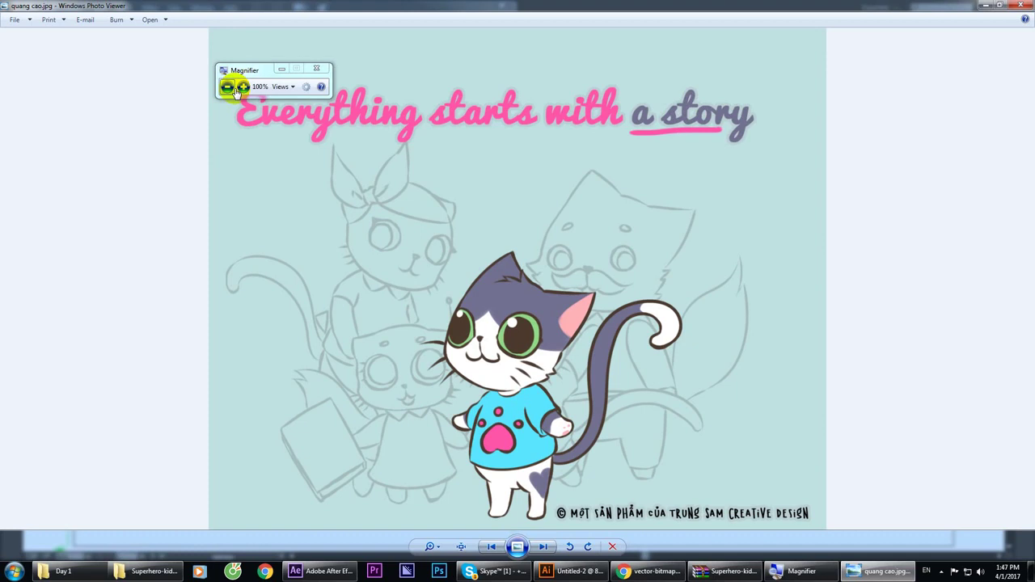
click(545, 547)
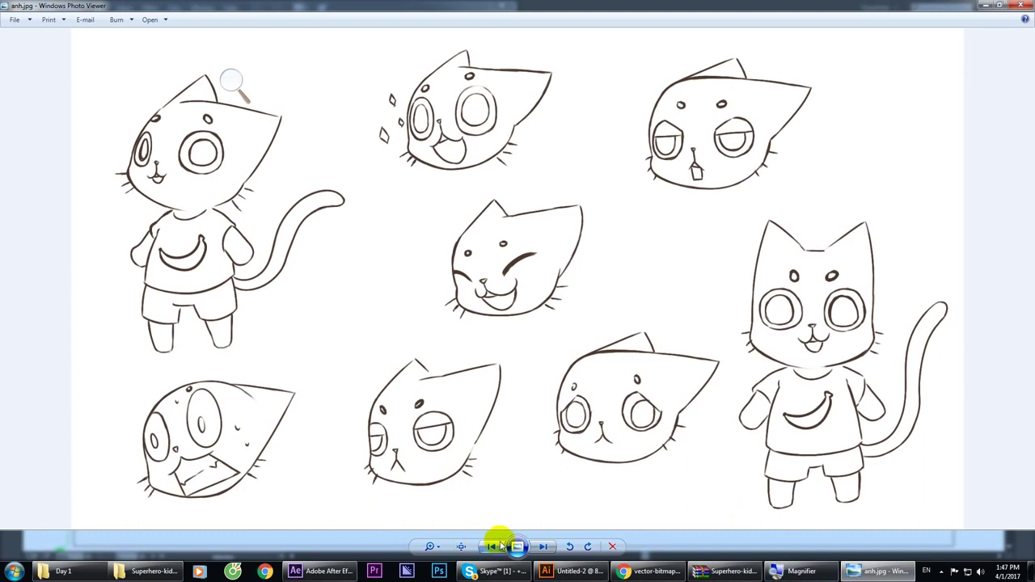
click(558, 547)
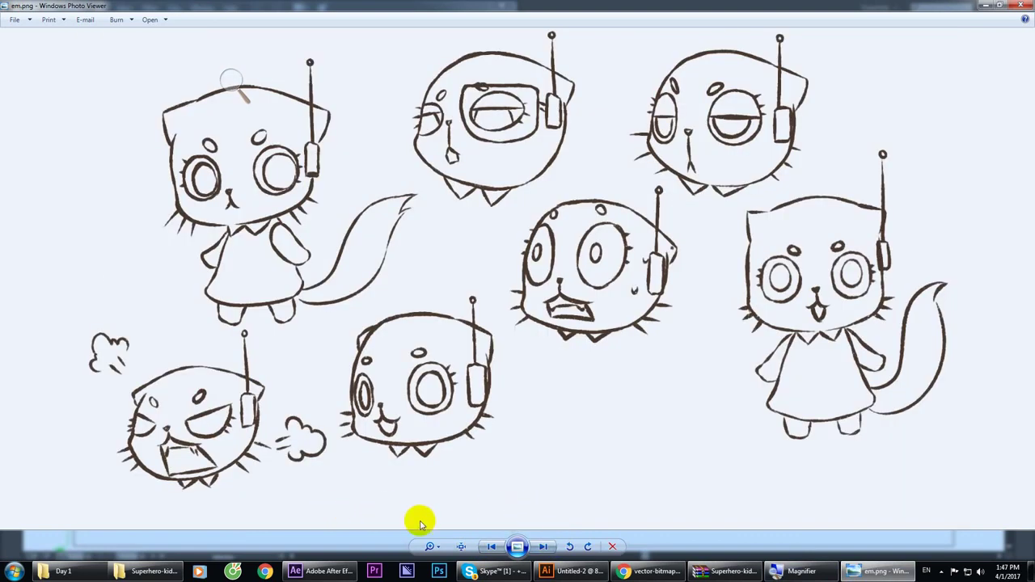
click(485, 549)
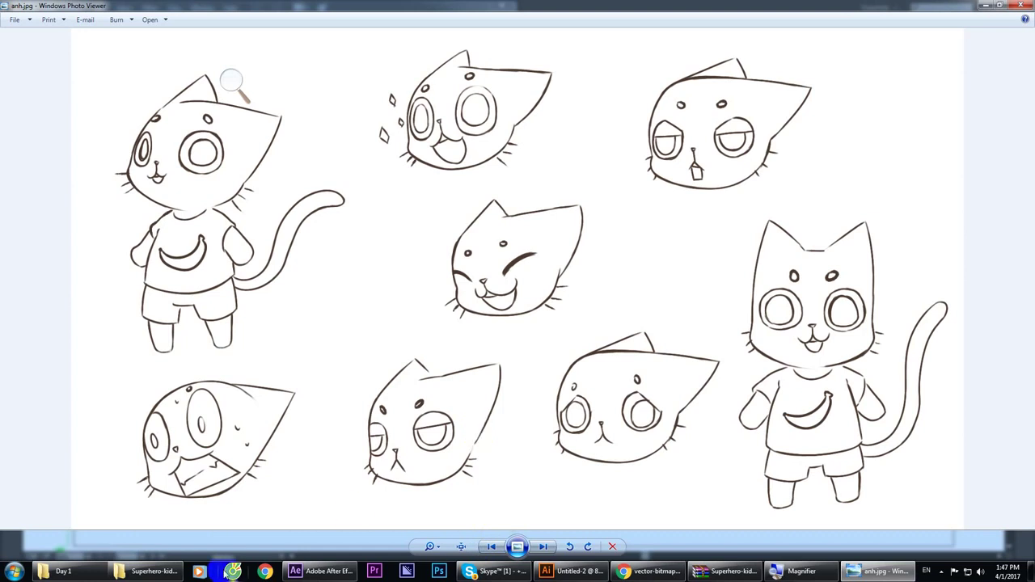
Step: Switch back to Illustrator's Place dialog and select anh.jpg in D:\Giao Trinh\AI 2 days\Day 1
click(554, 568)
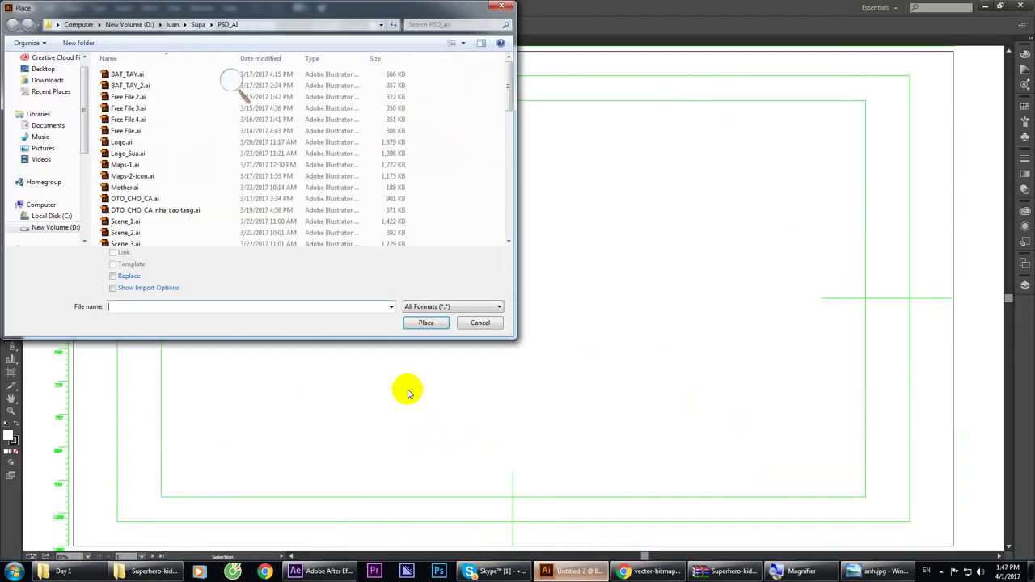
click(145, 25)
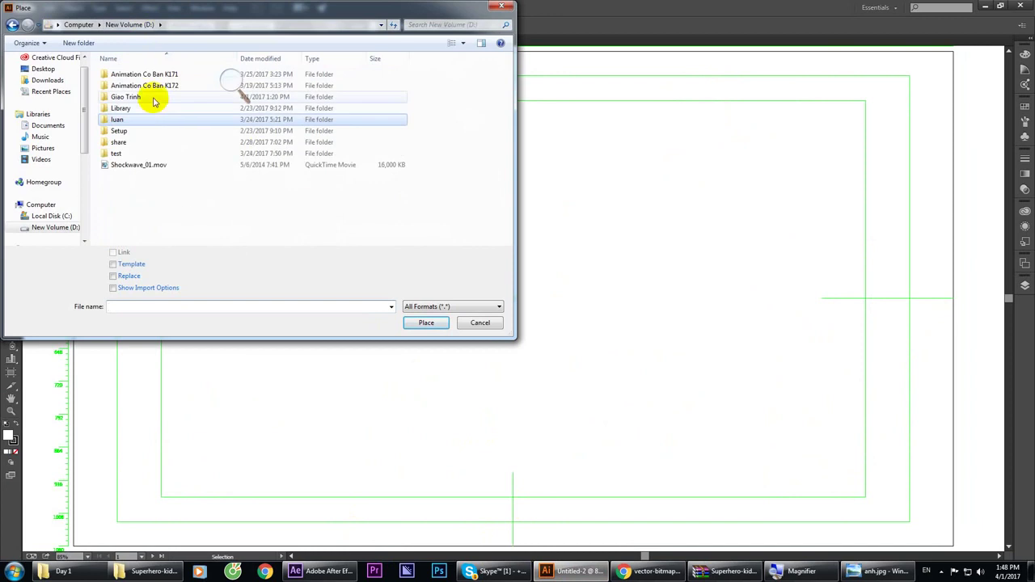
double_click(154, 97)
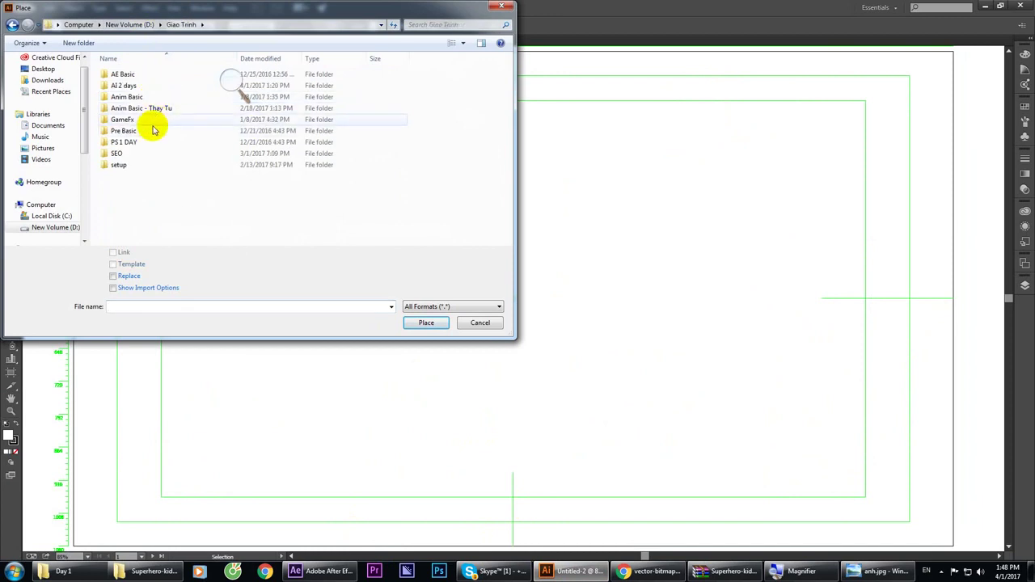
double_click(146, 86)
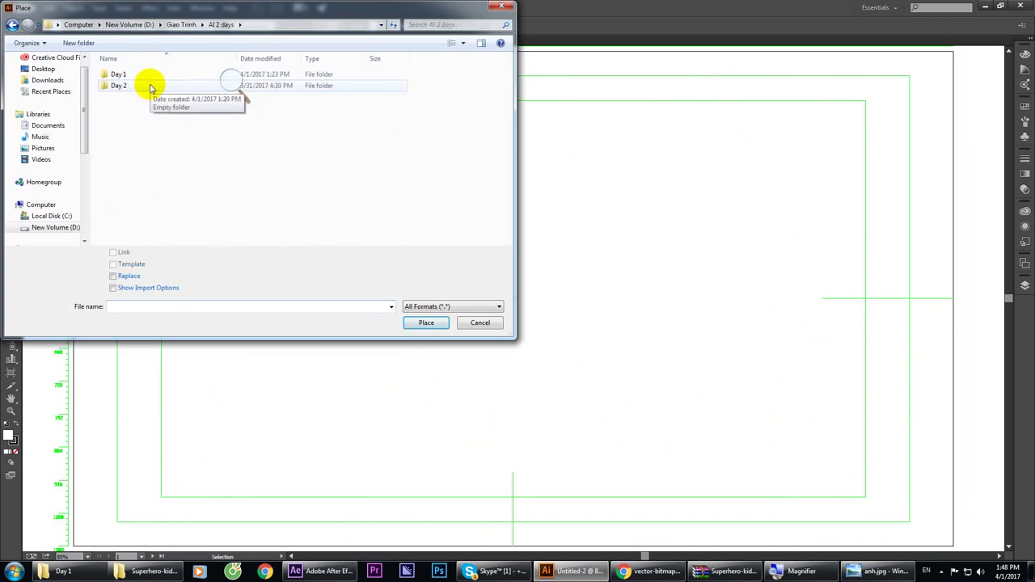
click(150, 86)
double_click(148, 74)
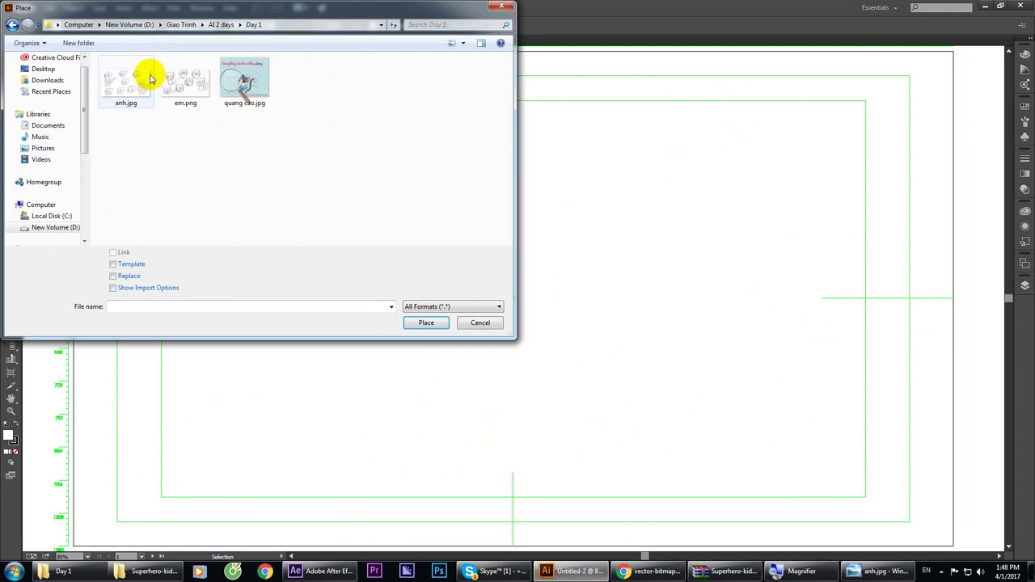
click(148, 76)
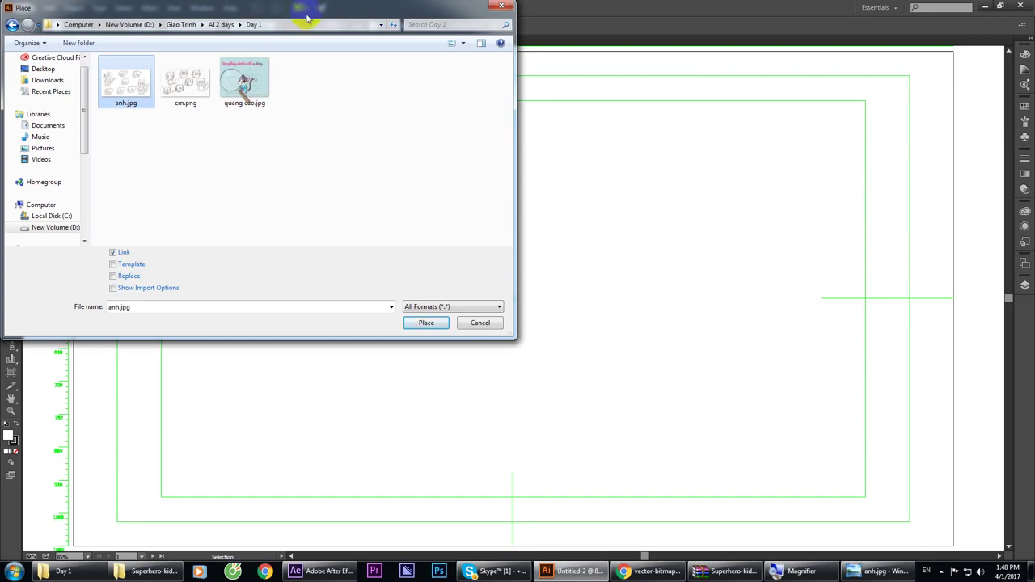
Step: Examine the Place dialog's options at 200% magnification and place anh.jpg on the artboard as a linked image at its original size
drag(308, 12, 498, 82)
click(231, 80)
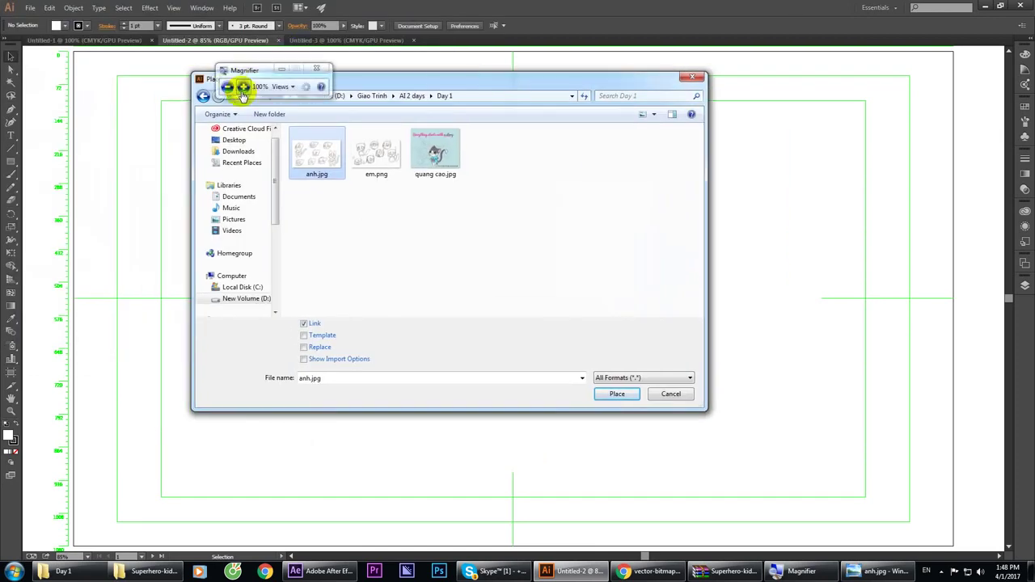
click(246, 89)
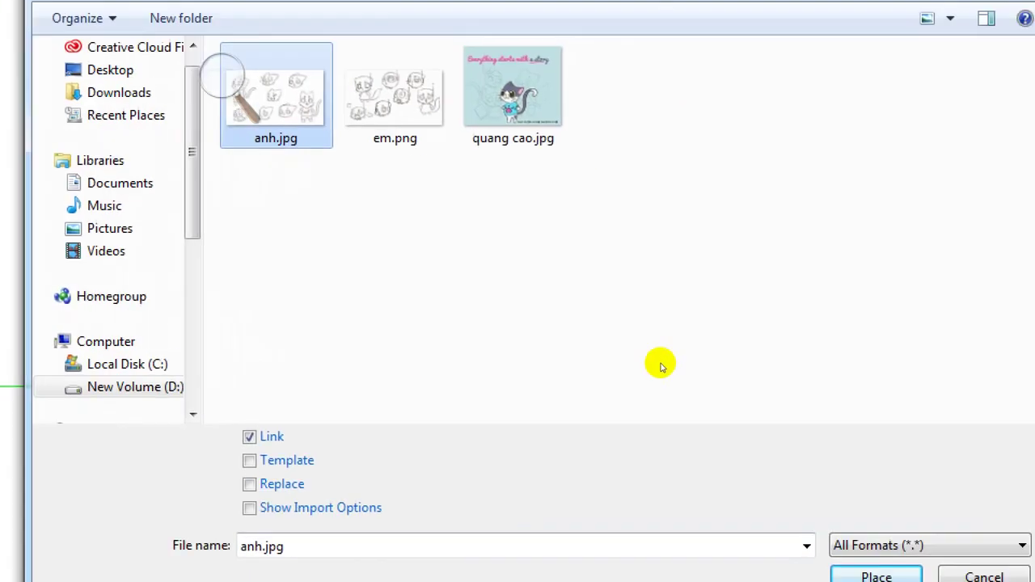
key(Return)
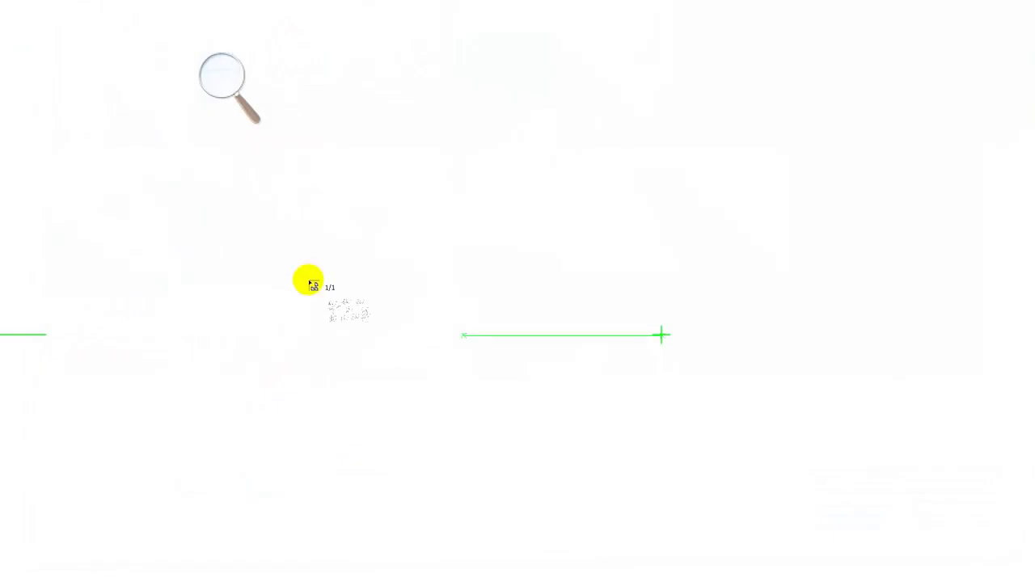
click(220, 145)
Step: Return the Magnifier to 100% and move the placed image up and left to about X 1177 px, Y 754 px
click(298, 162)
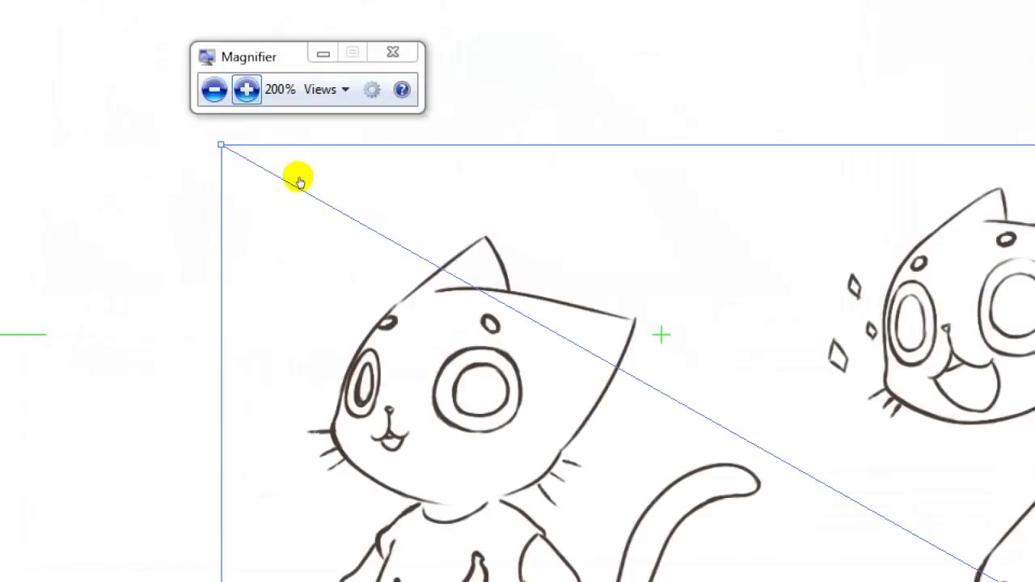
click(288, 177)
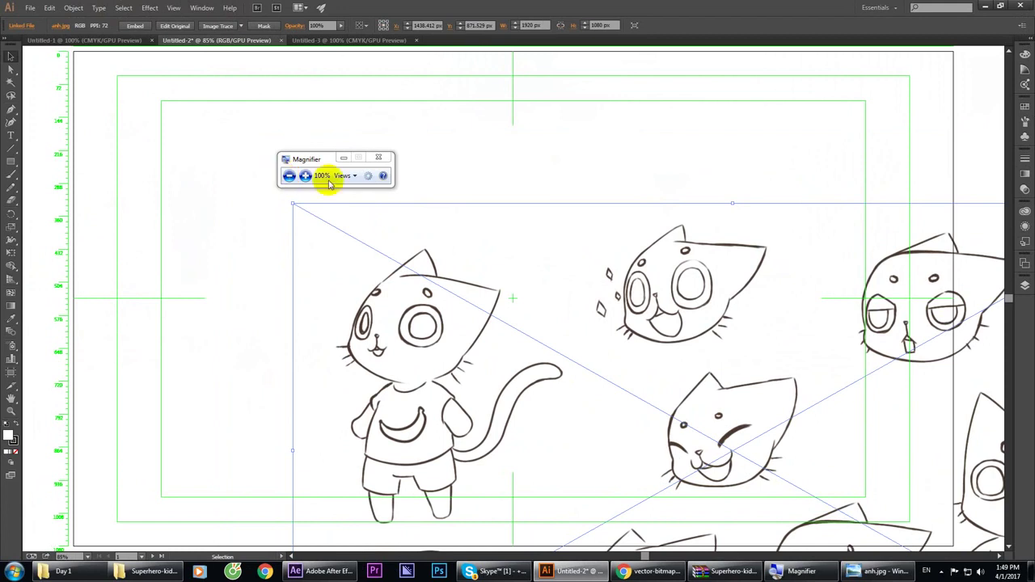
drag(518, 282, 399, 228)
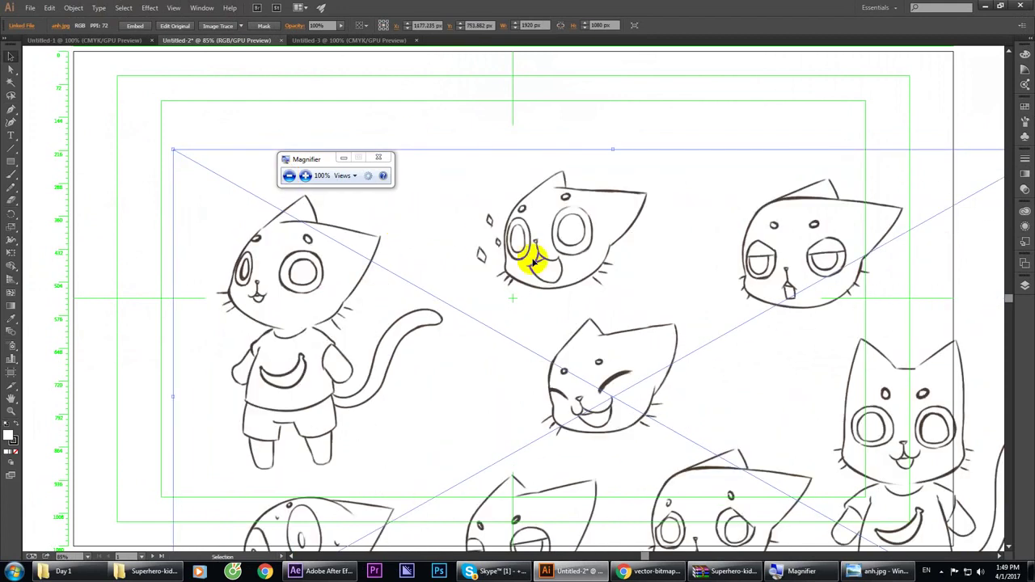
Step: Show the Links panel and move it over the right part of the artboard
click(200, 8)
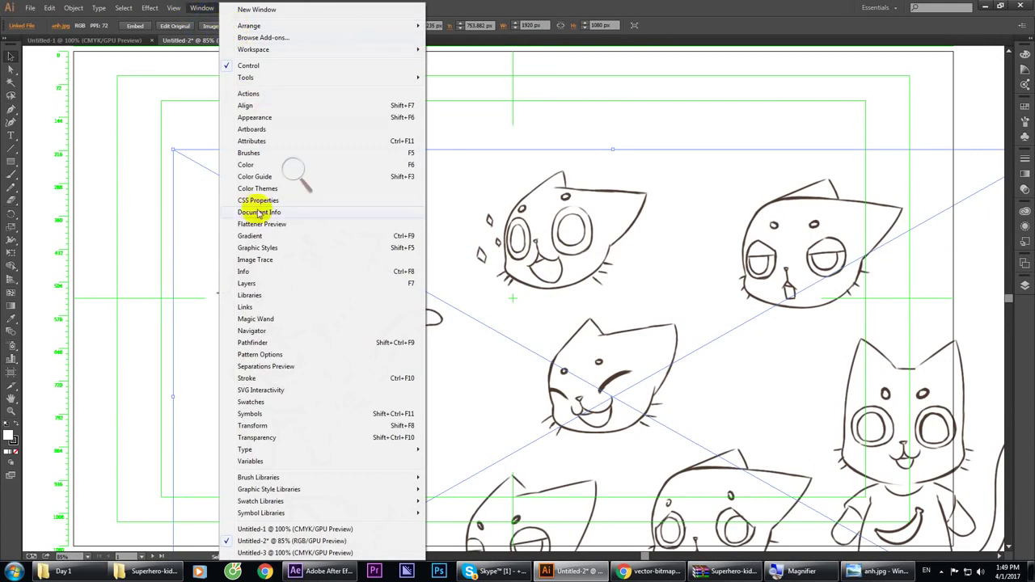
click(273, 306)
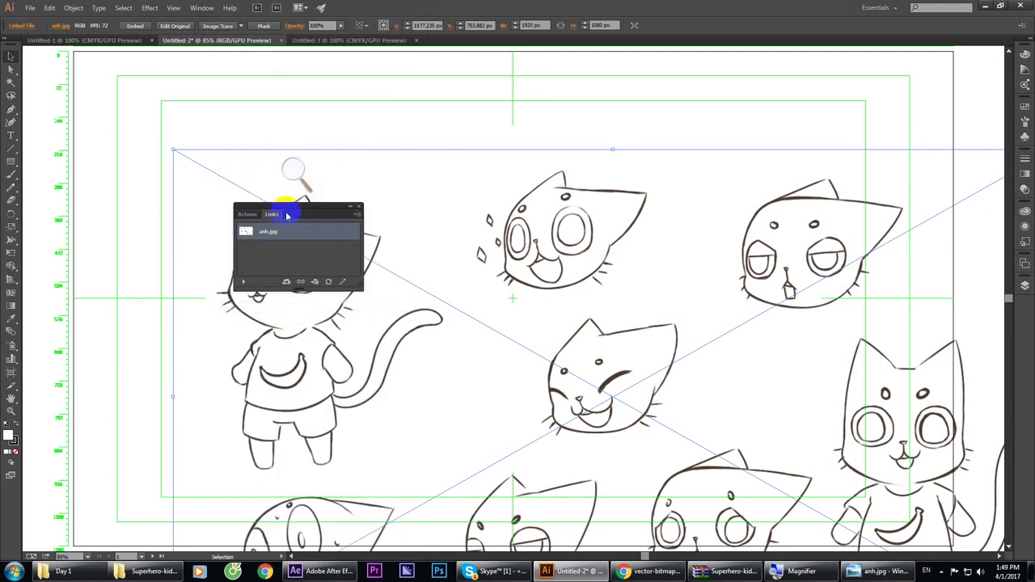
drag(293, 208, 797, 281)
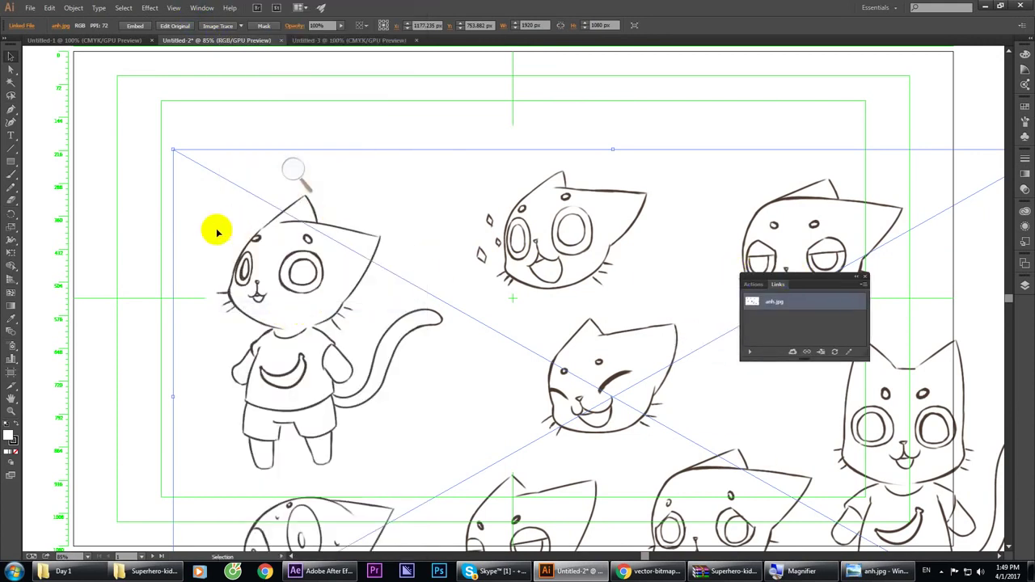
Step: Move the placed anh.jpg image to about X 1029 px, Y 636 px and deselect it
click(138, 229)
drag(353, 275, 285, 220)
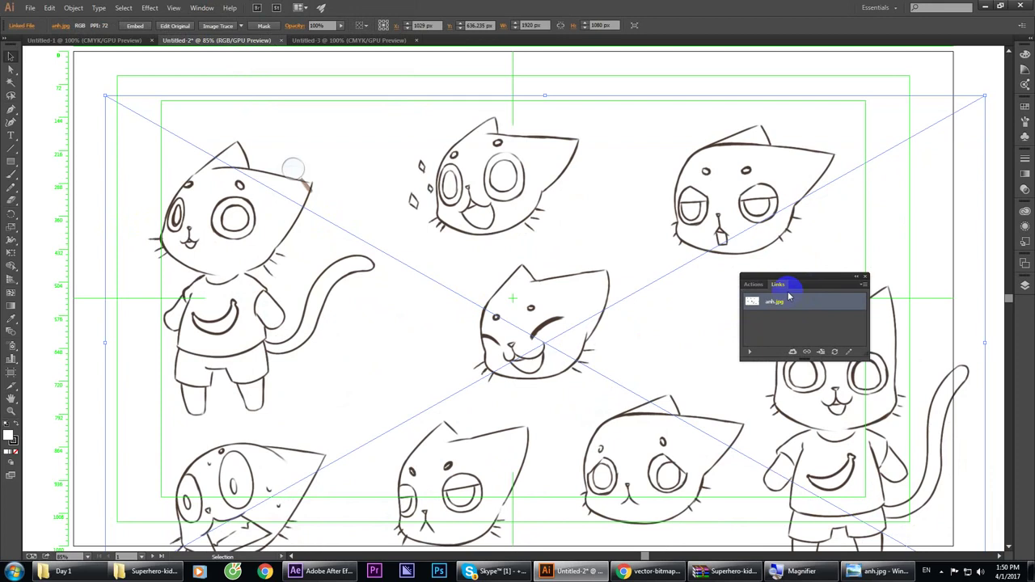
click(42, 121)
Step: Place em.png with the Link option off as an embedded image at original size, at about X 960 px, Y 776 px
click(31, 8)
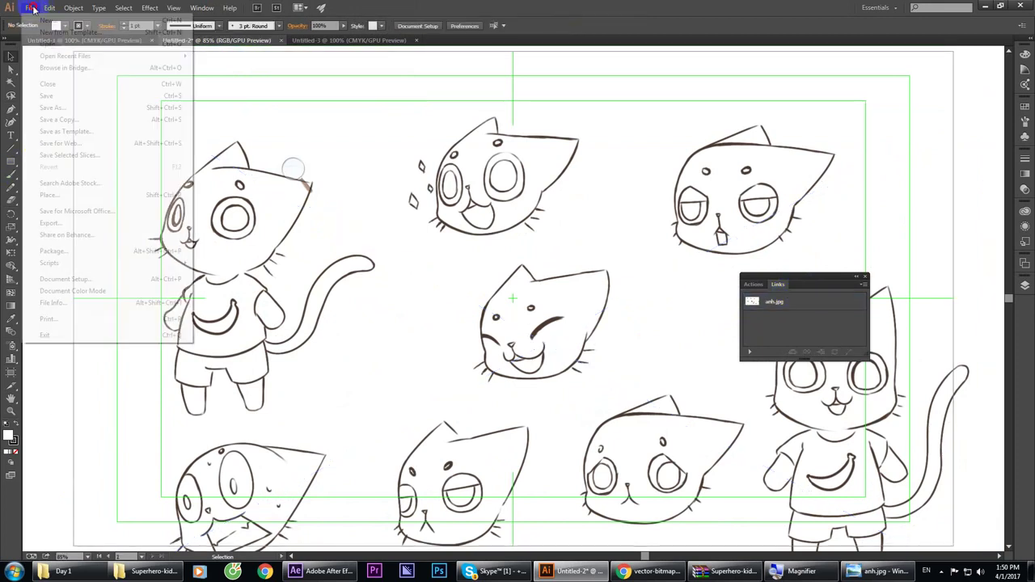
click(60, 194)
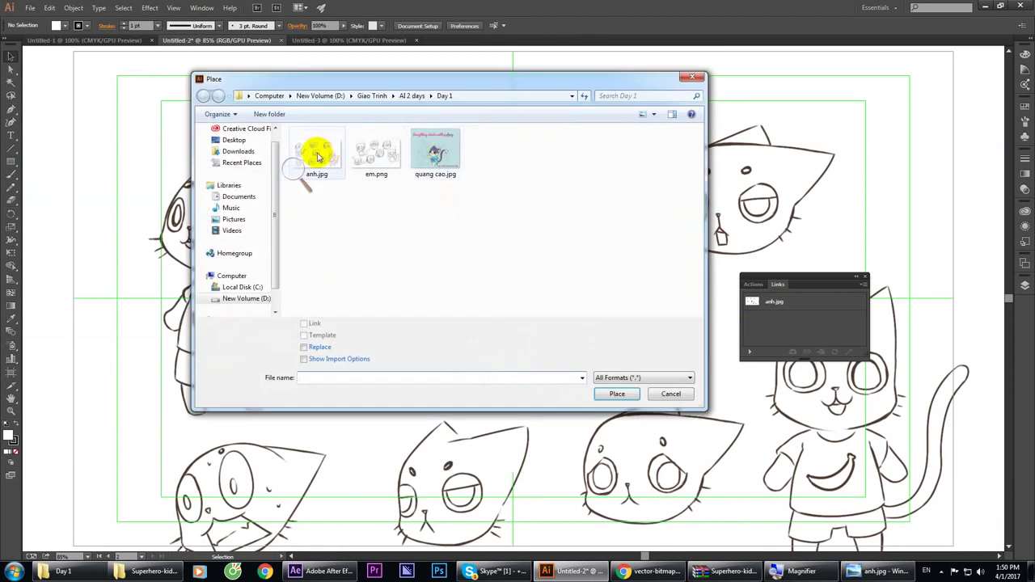
click(377, 153)
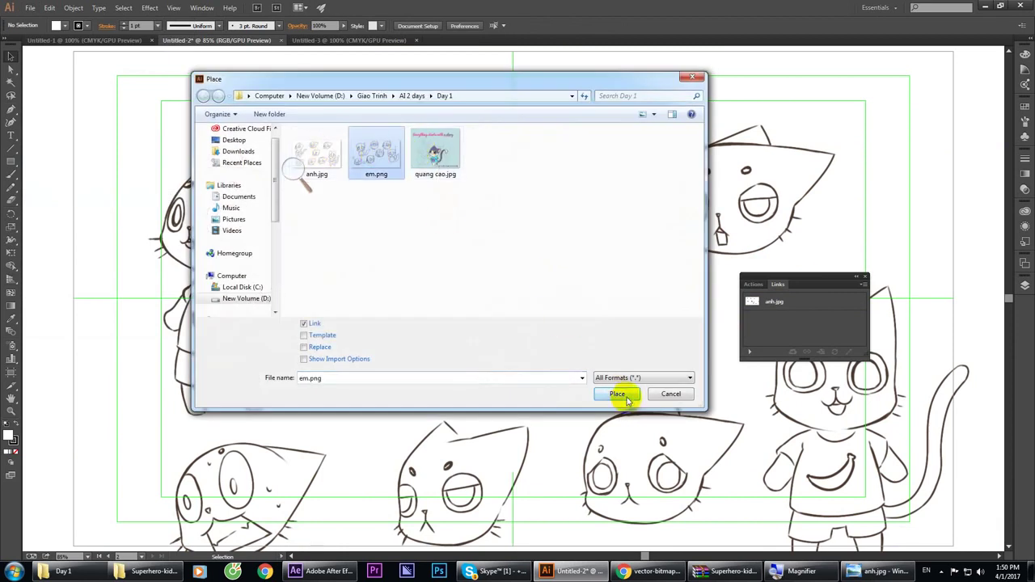
click(304, 324)
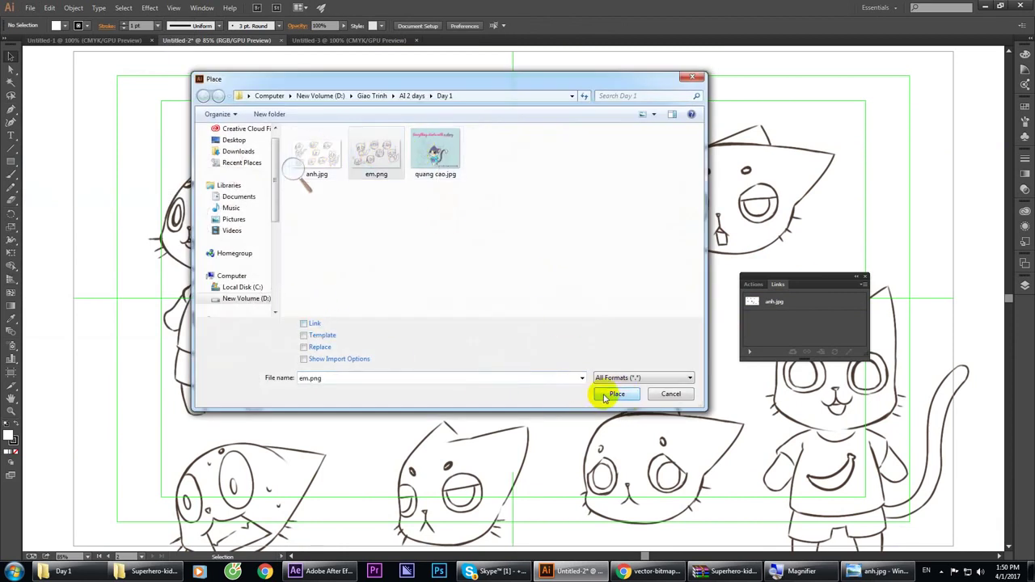
click(615, 394)
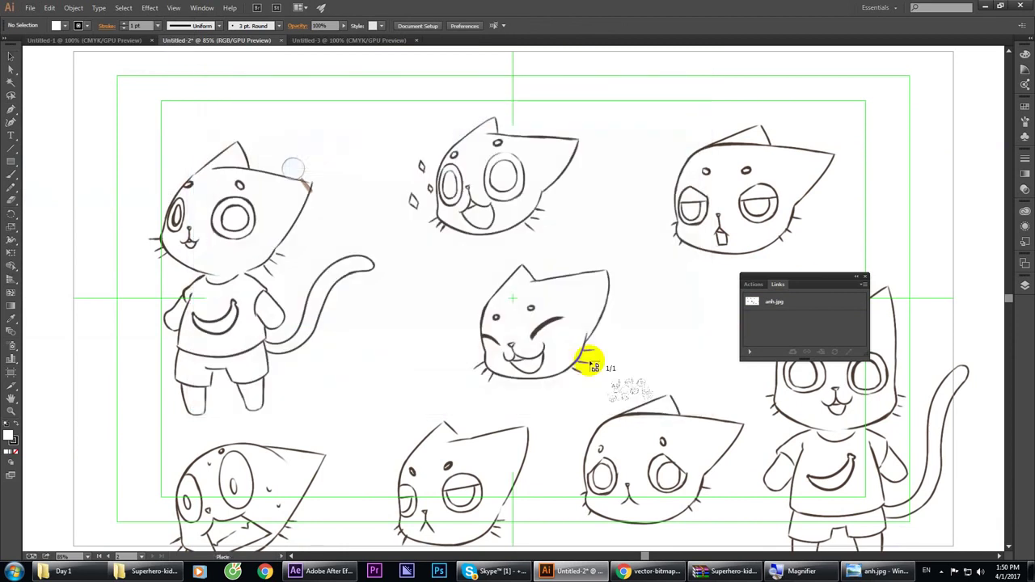
click(74, 158)
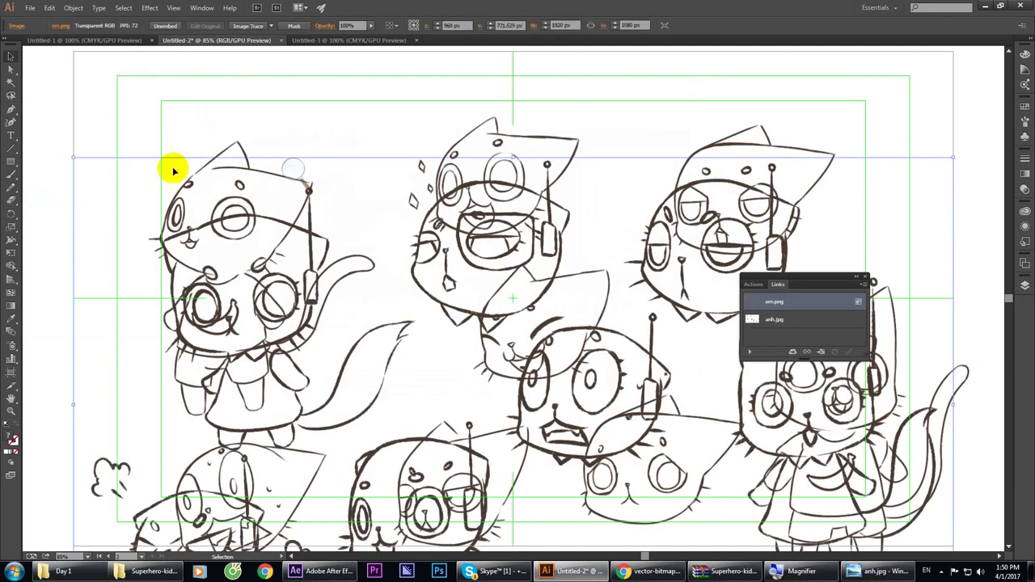
Step: Compare the em.png and anh.jpg entries in the Links panel at 250% magnification, and return the Magnifier to 100%
click(799, 571)
click(305, 176)
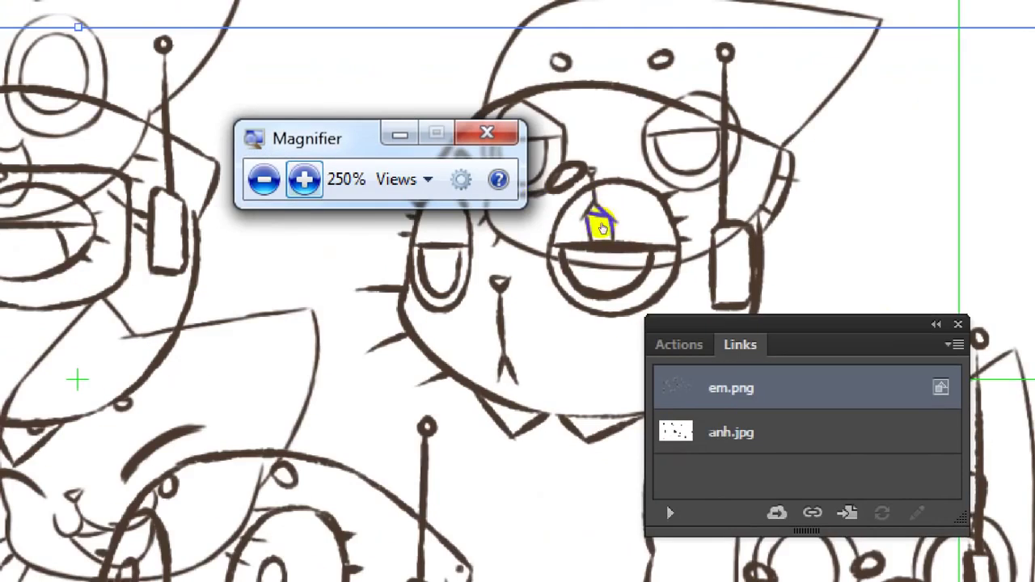
click(591, 222)
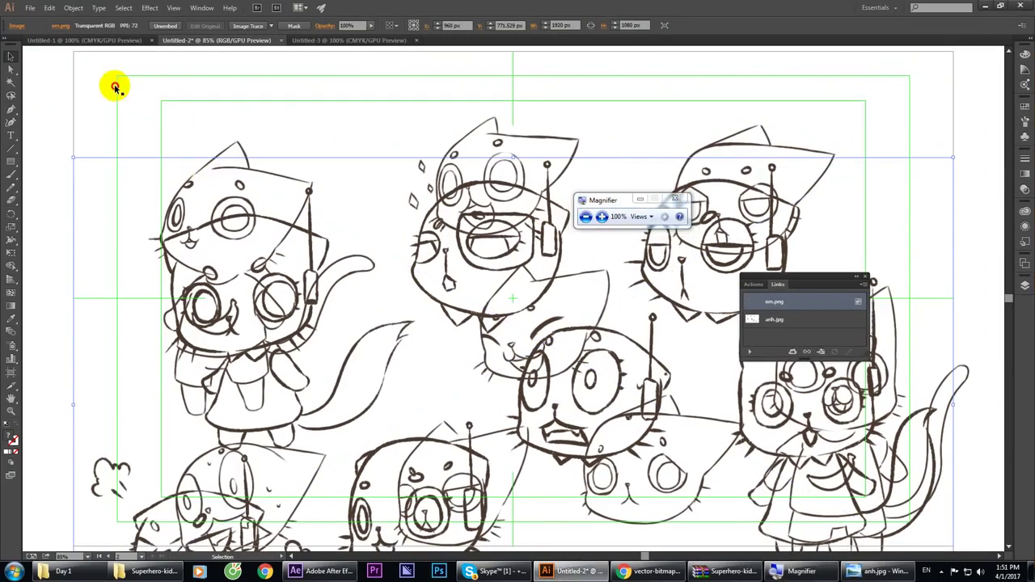
Step: Delete the placed em.png and anh.jpg images from the artboard
click(356, 325)
key(Delete)
click(357, 324)
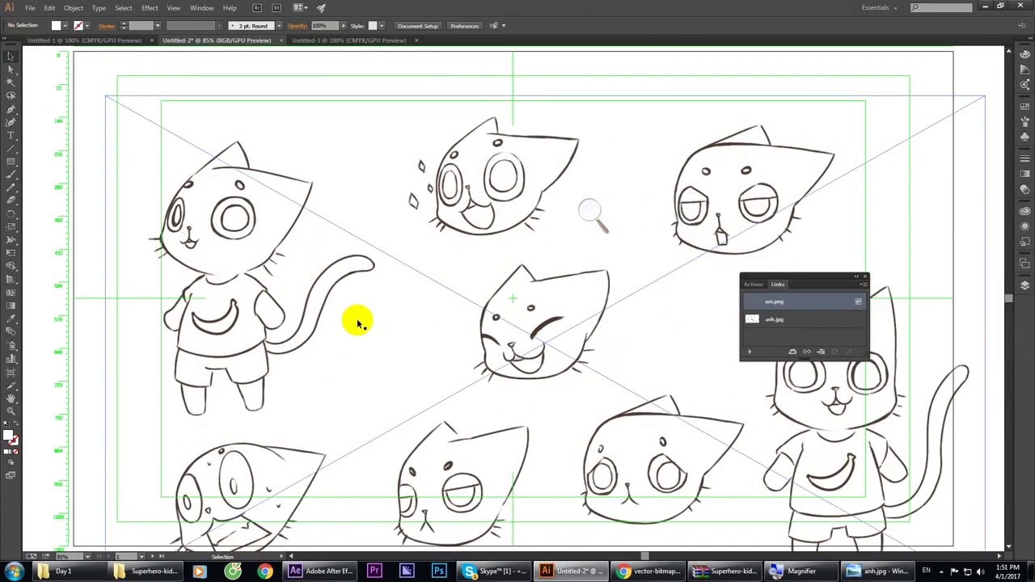
key(Delete)
Step: Place anh.jpg with the Link option on at about X 1334 px, Y 748 px, and undo the placement
click(30, 9)
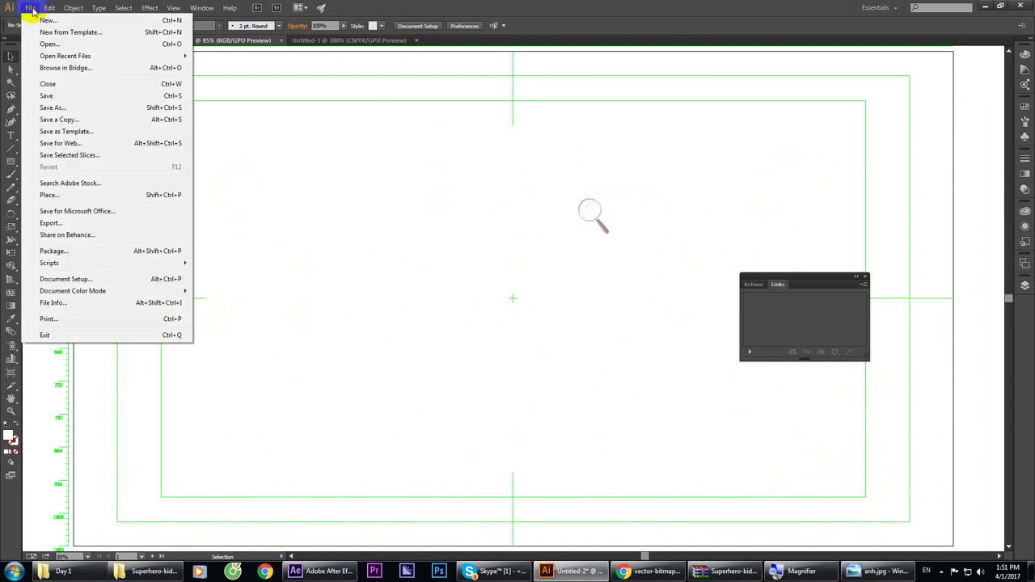
click(50, 195)
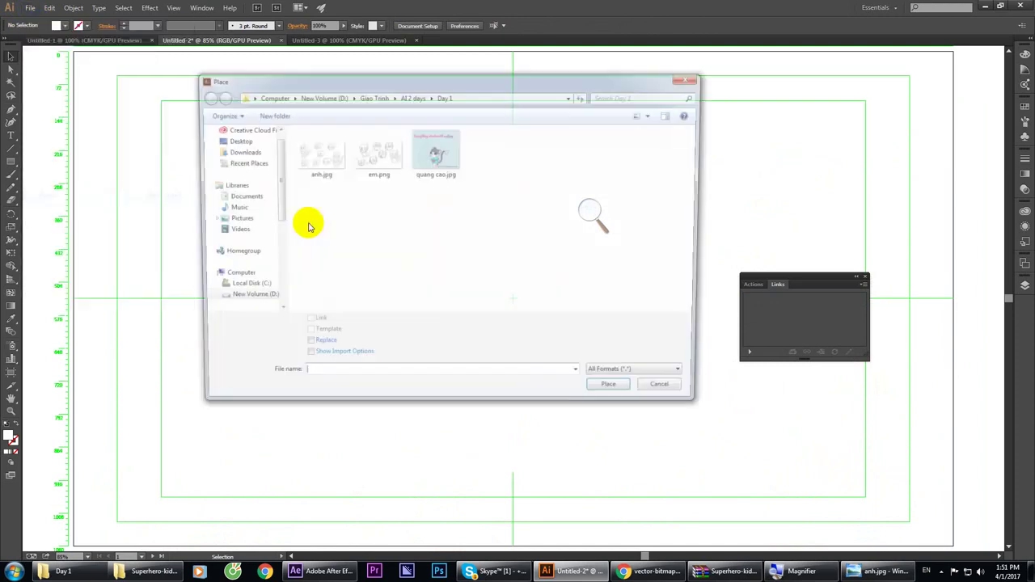
click(311, 166)
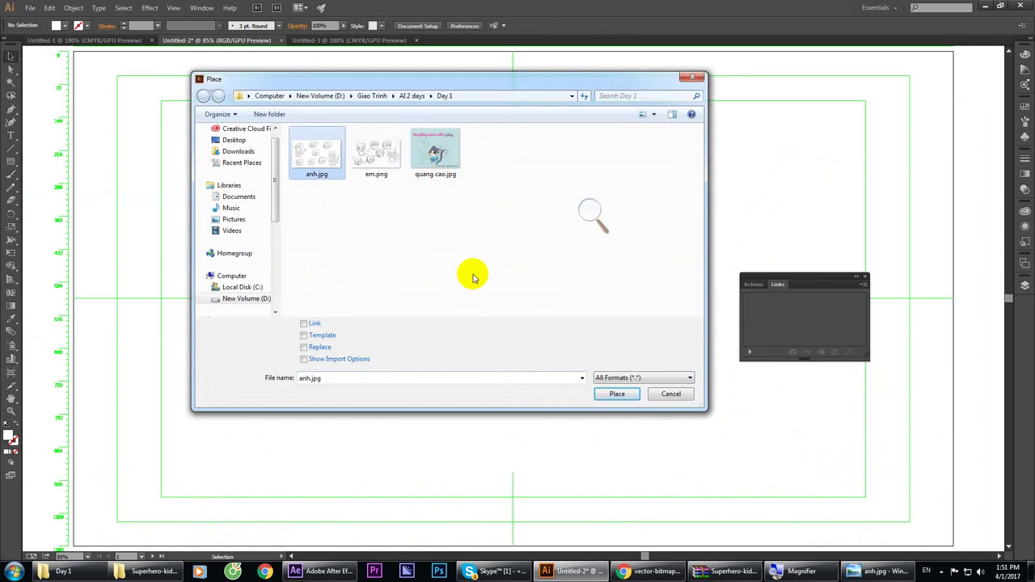
click(315, 323)
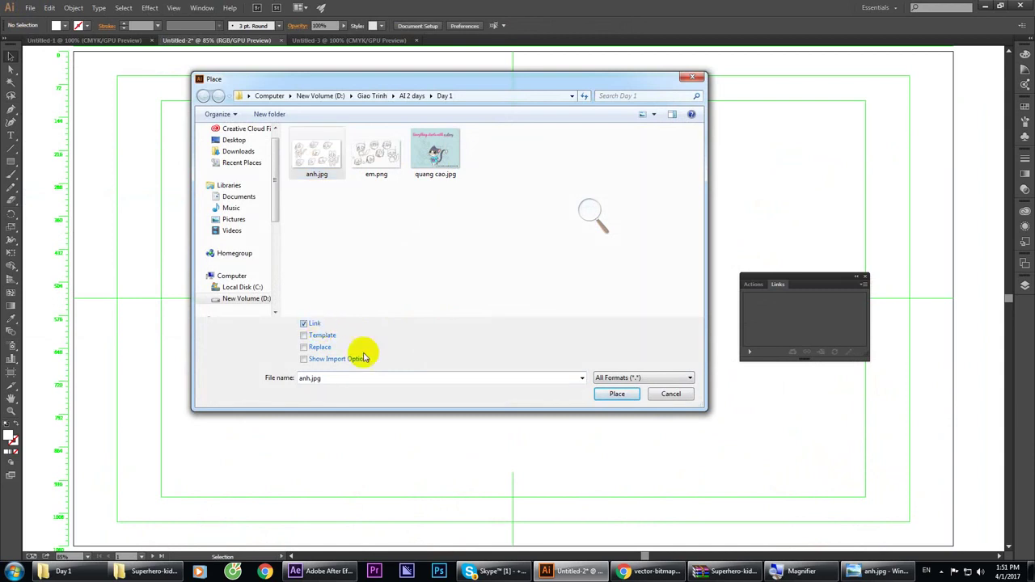
click(609, 394)
click(245, 148)
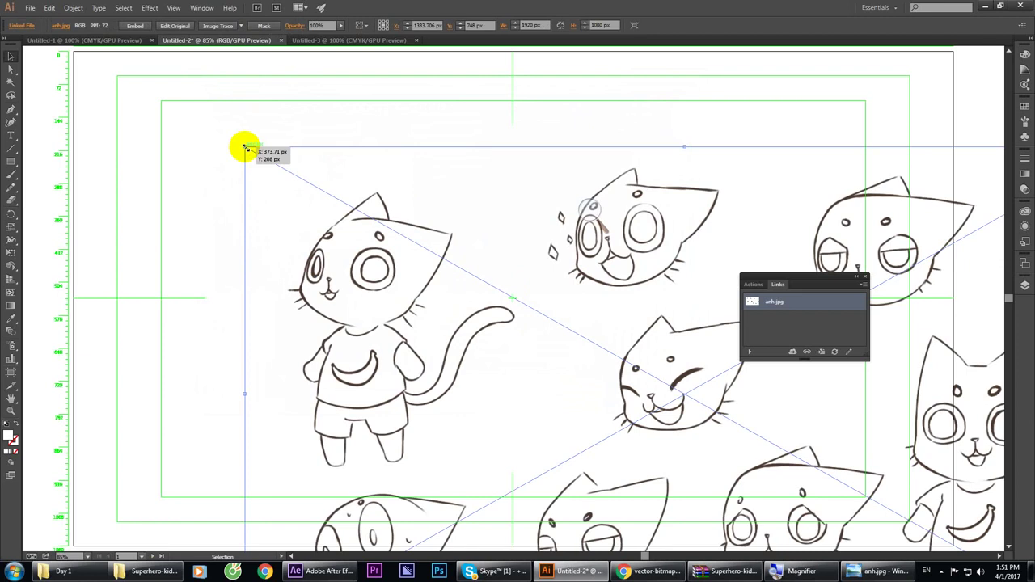
key(ctrl+z)
Step: Place anh.jpg as a linked image at original size near the artboard's upper-left corner, at about X 993 px, Y 564 px
key(shift+ctrl+p)
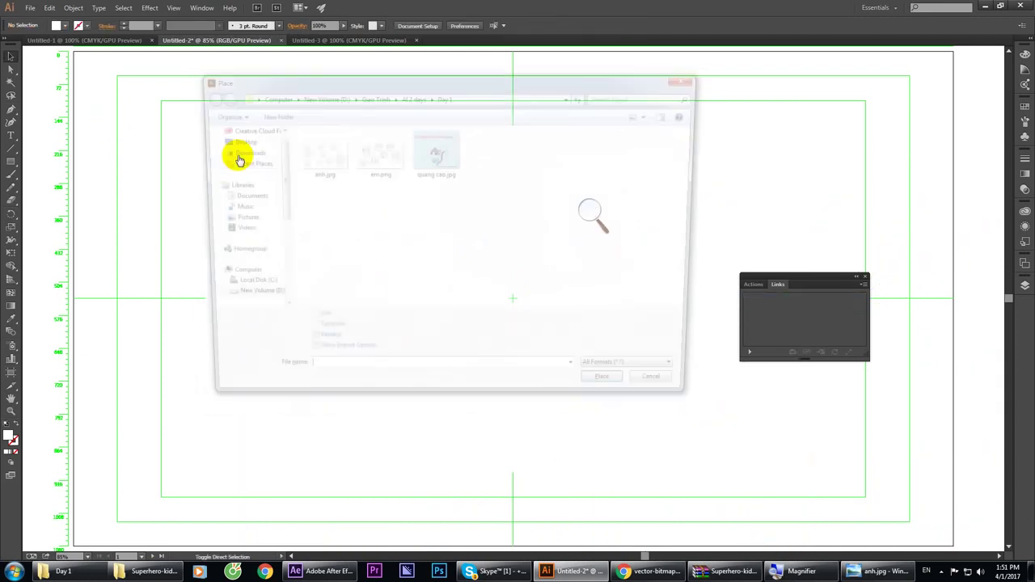
double_click(312, 154)
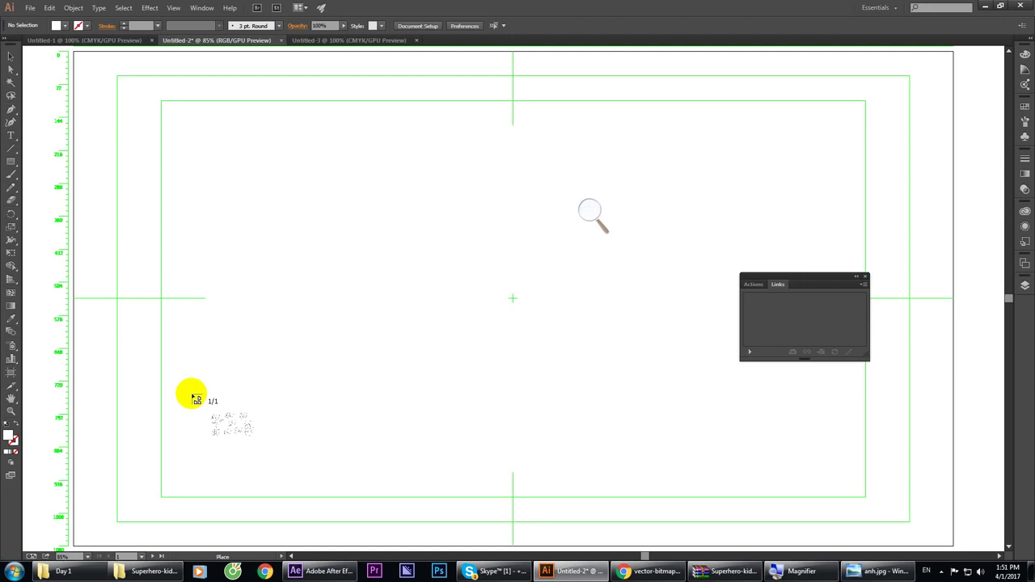
click(87, 61)
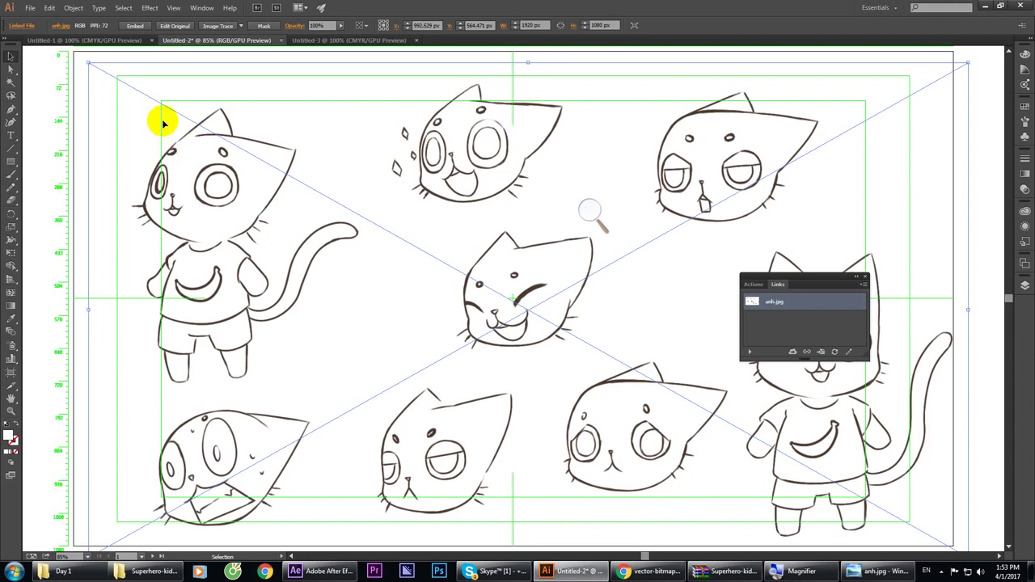
Step: View the source anh.jpg in Windows Photo Viewer and examine the placed image's linked-file options in Illustrator at 200% magnification
click(263, 27)
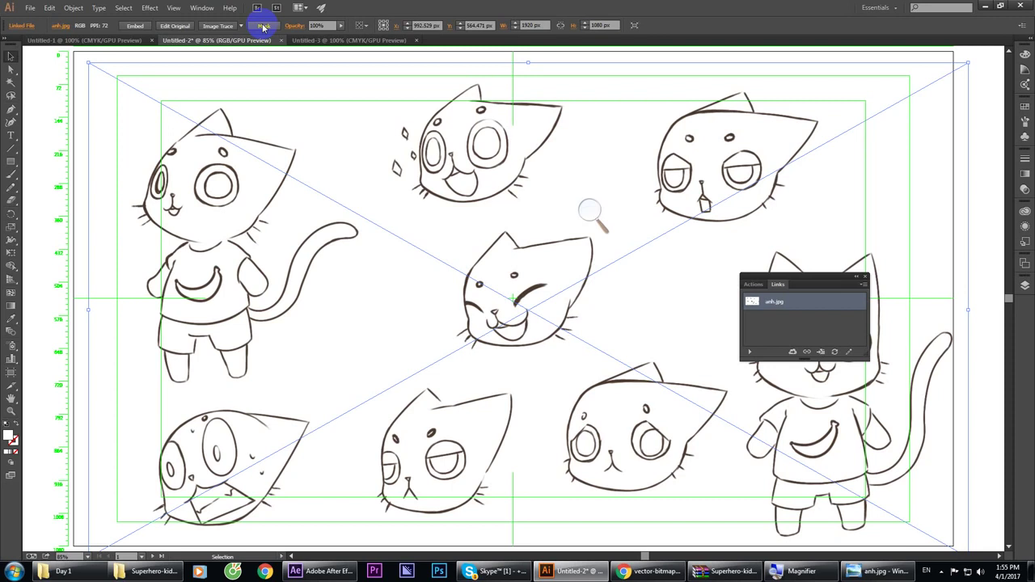
click(877, 571)
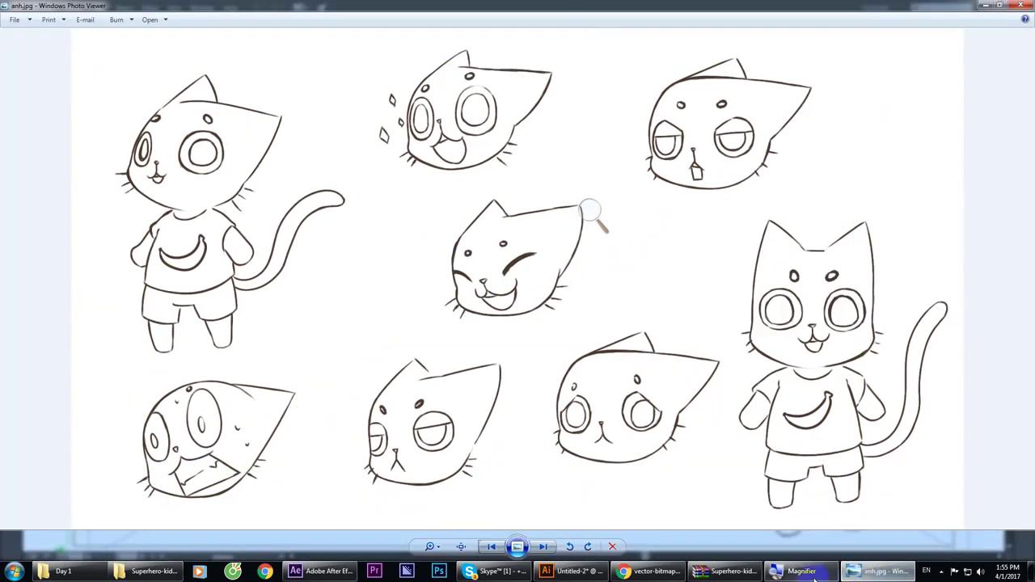
click(809, 573)
click(601, 217)
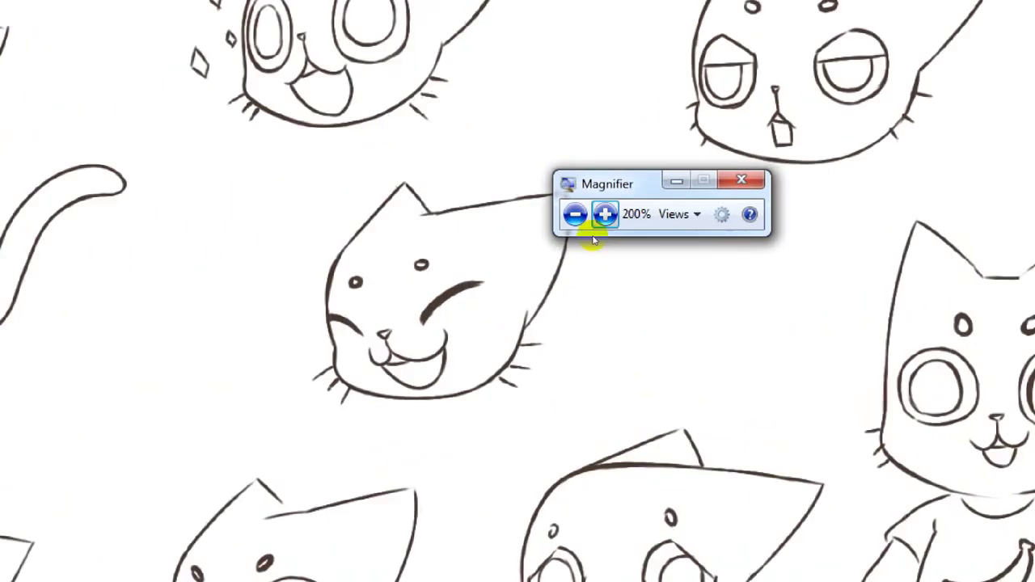
click(574, 571)
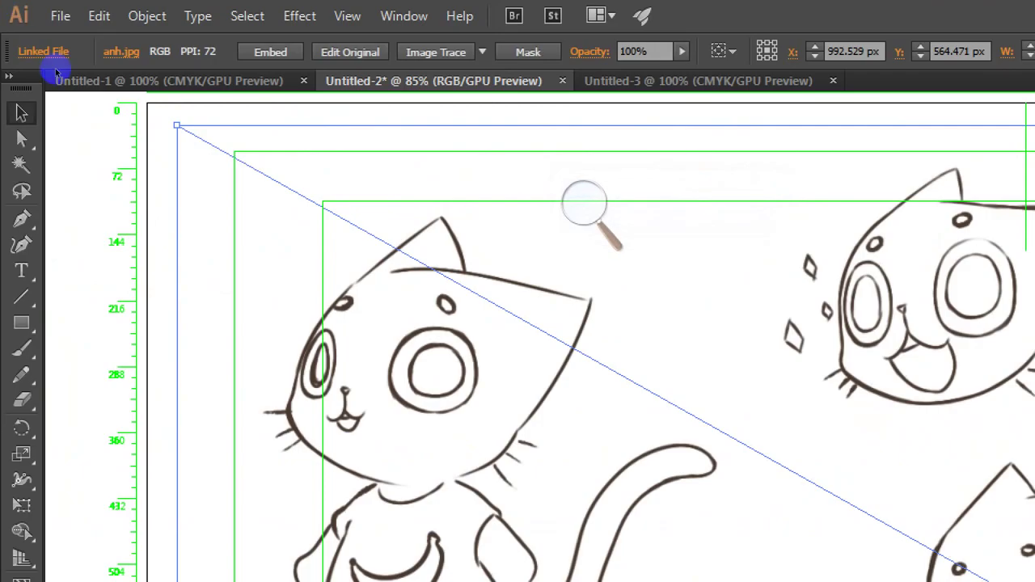
click(165, 126)
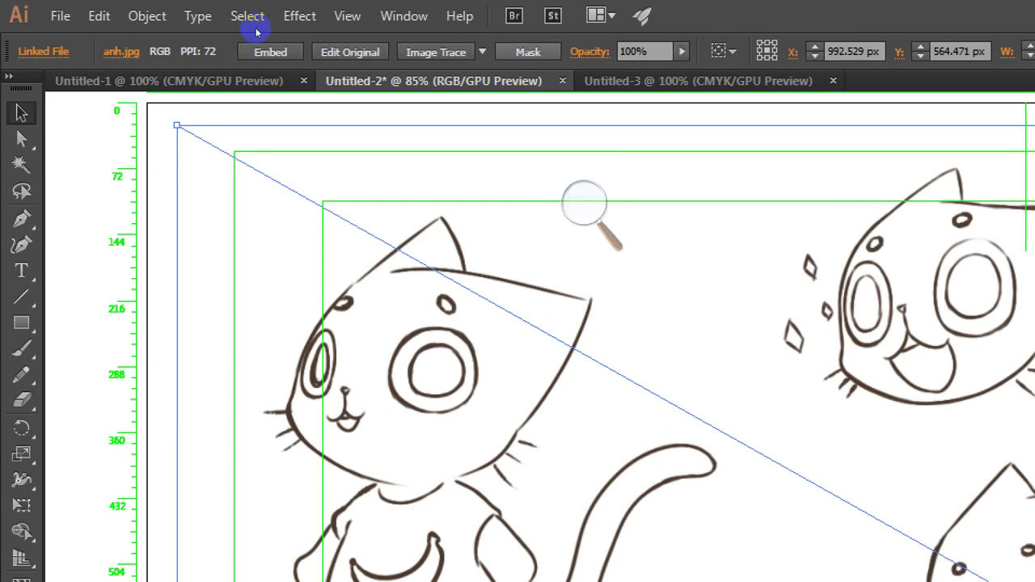
Step: Apply a mask to the placed anh.jpg, crop it to about 619 × 704 px around the upper-left full-body cat, and deselect it
key(ctrl+7)
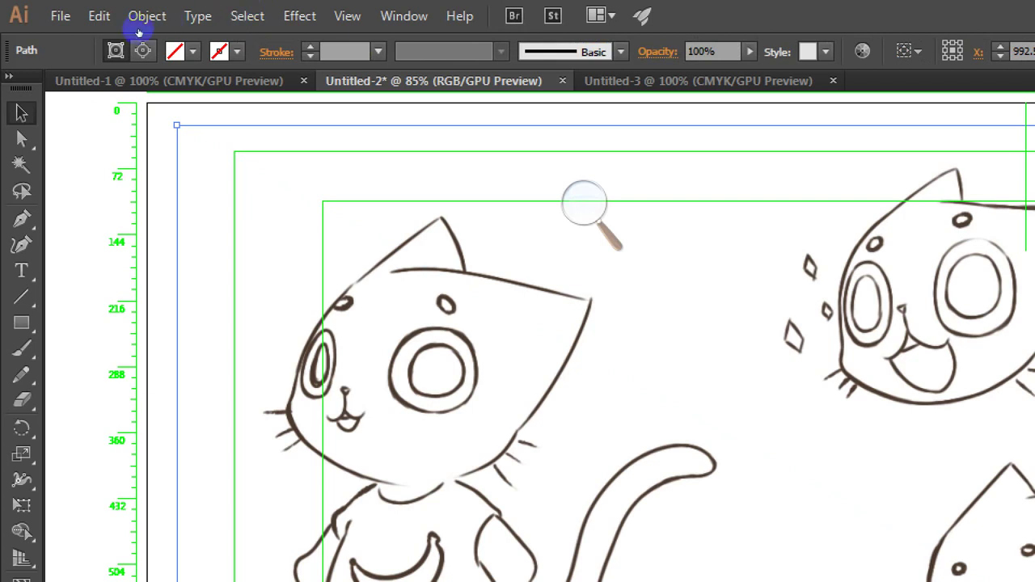
click(234, 269)
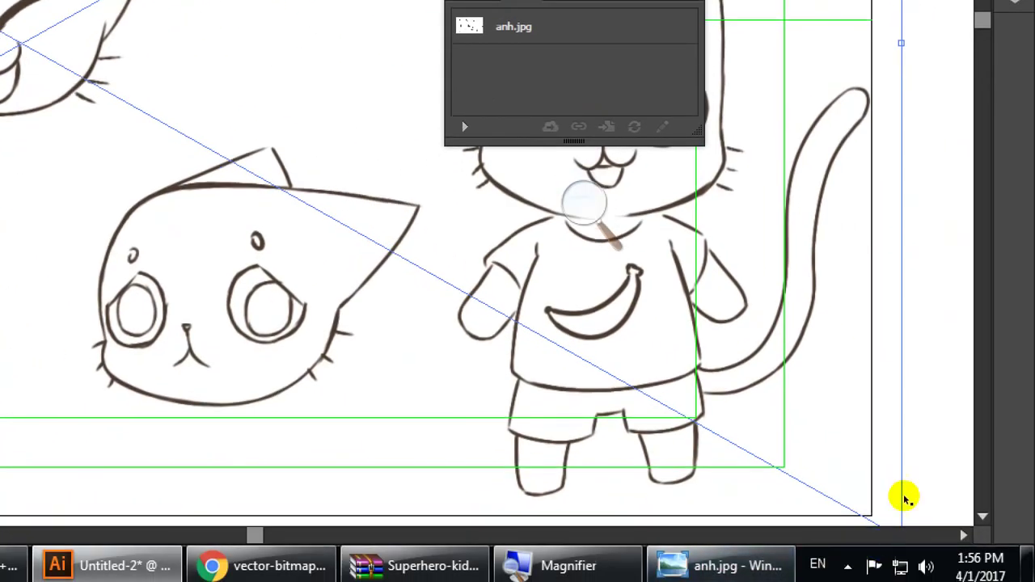
scroll(960, 519, down, 2)
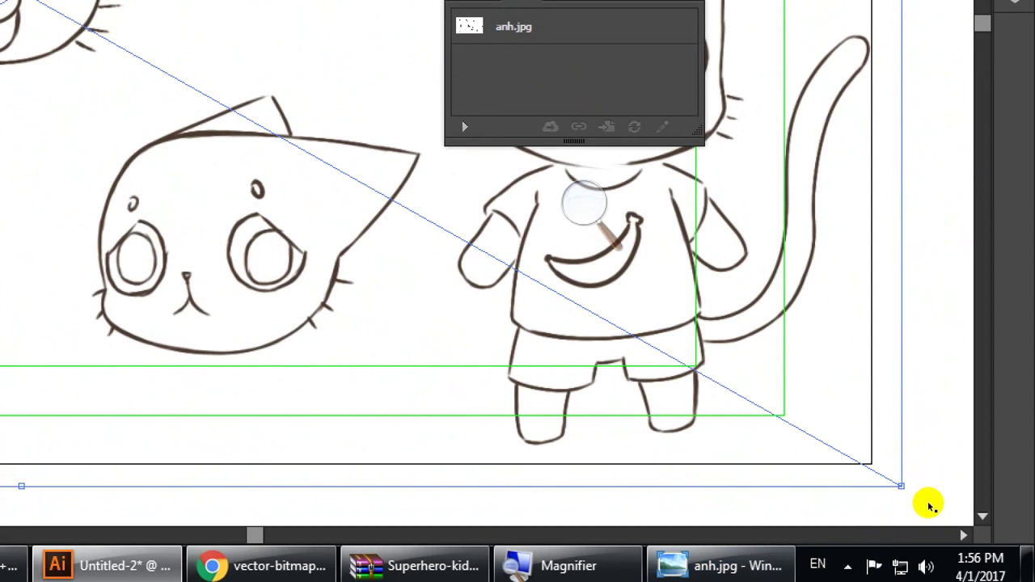
click(965, 533)
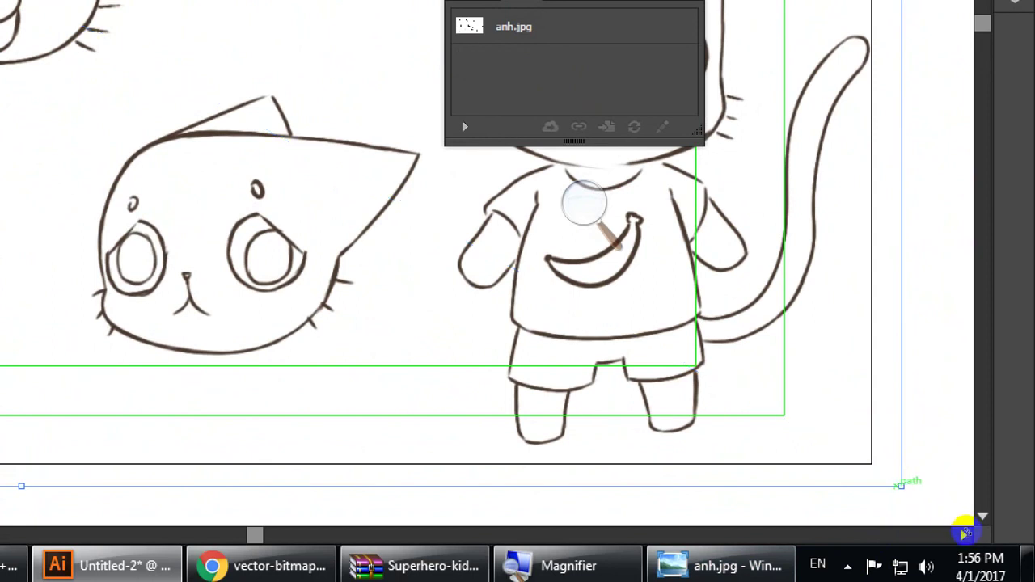
drag(965, 532, 356, 328)
drag(521, 380, 369, 348)
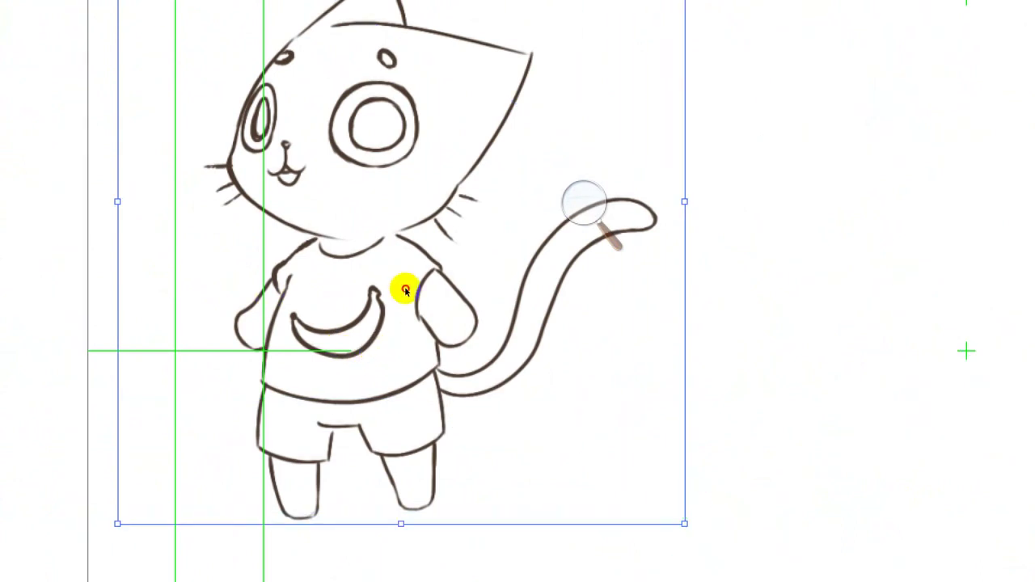
key(ctrl+shift+a)
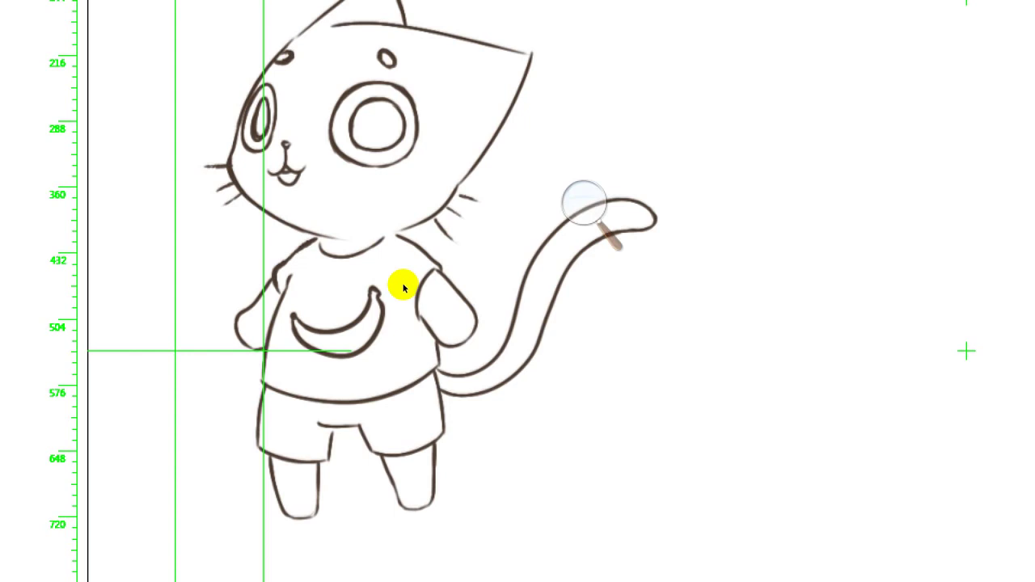
Step: Try stretching the masked cat's clip group horizontally and undo the stretch
click(163, 24)
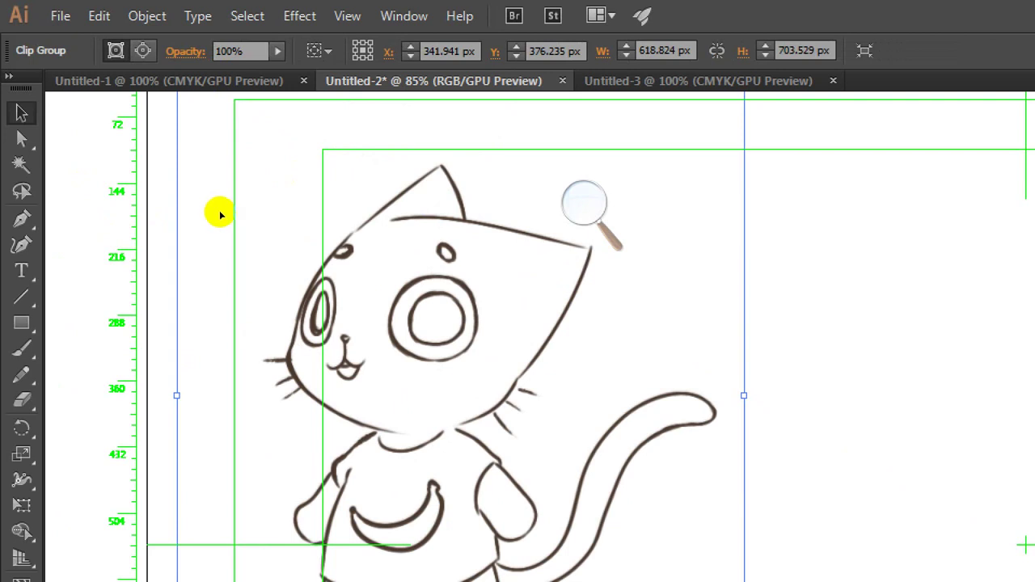
drag(371, 361, 488, 369)
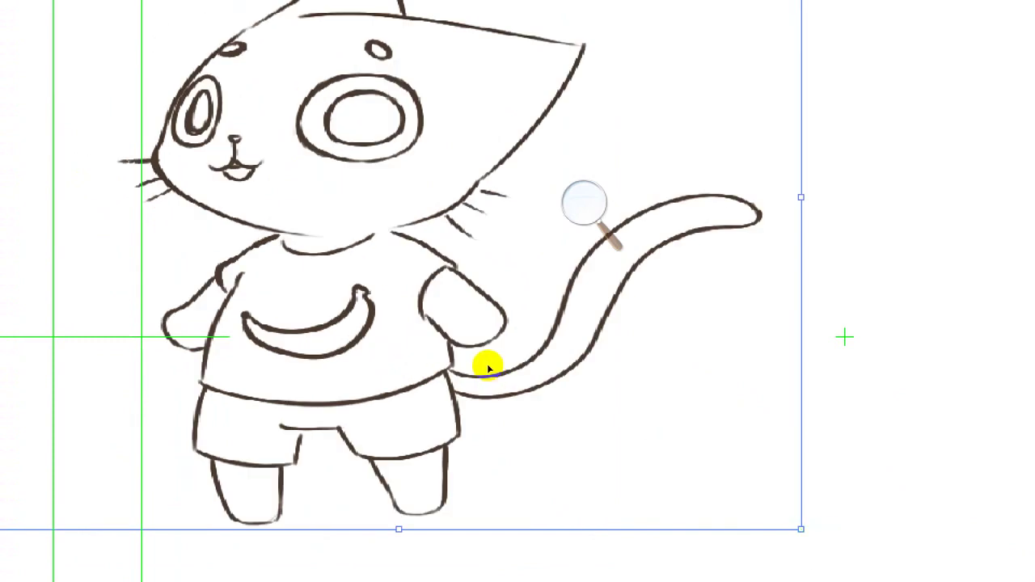
key(ctrl+z)
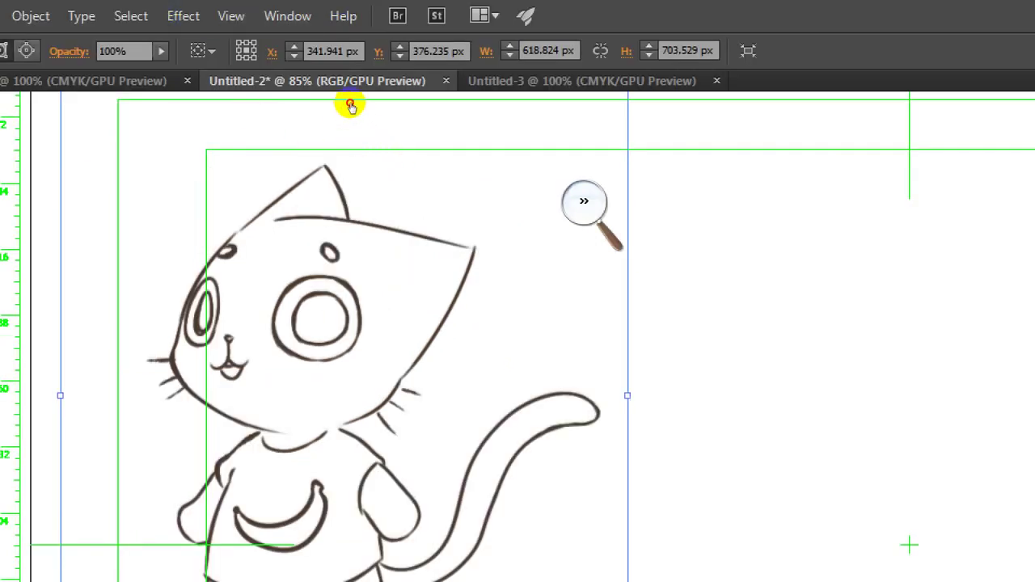
Step: Deselect and reselect the masked cat's clip group, and magnify the screen to 300% to examine the selection tools
click(350, 103)
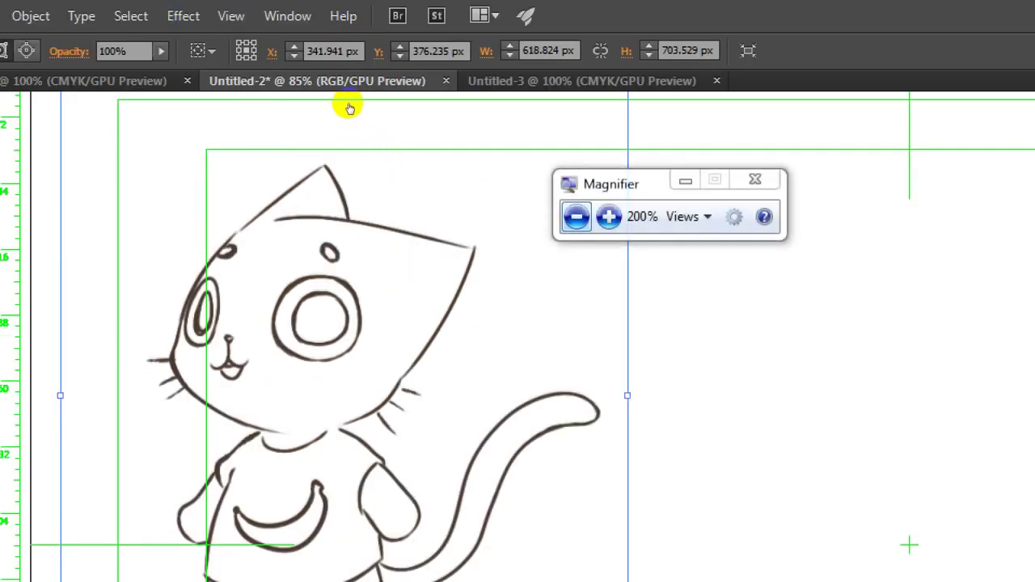
click(349, 105)
click(393, 232)
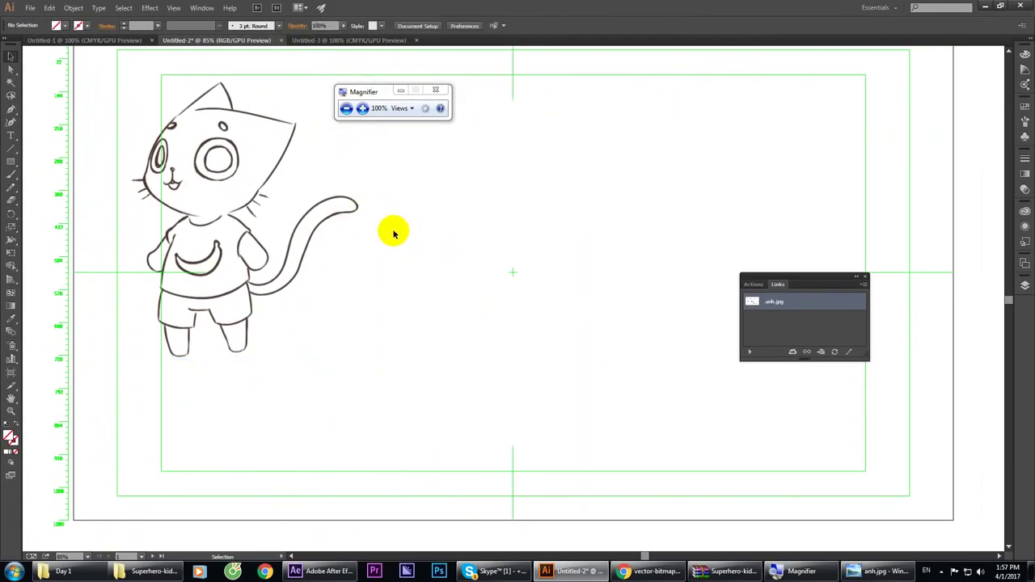
click(331, 232)
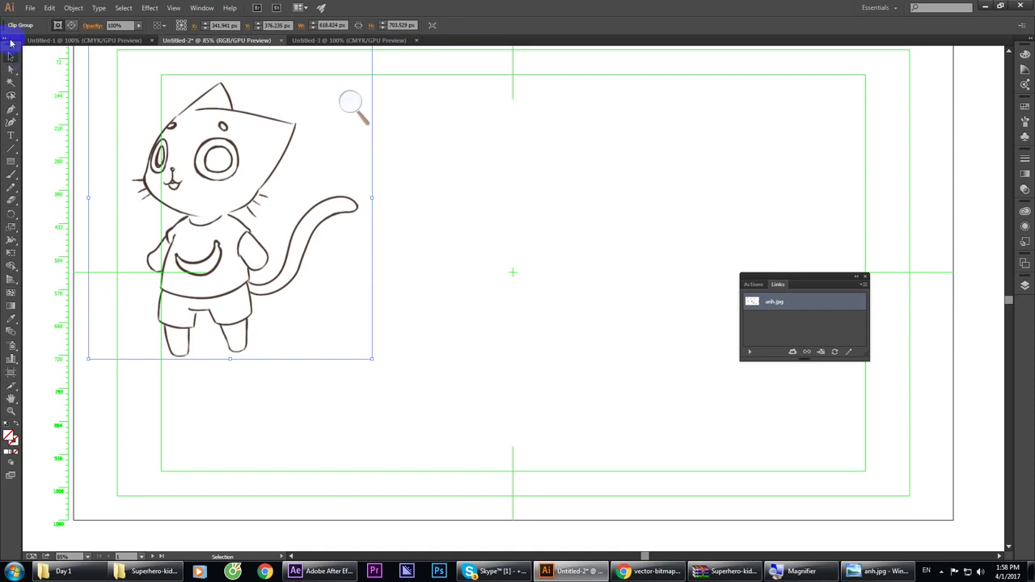
click(789, 571)
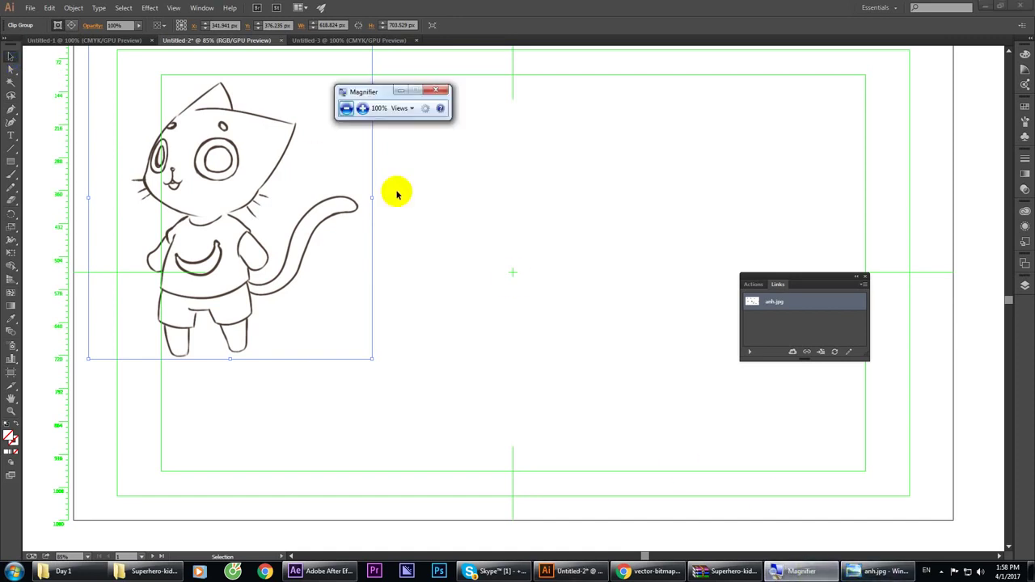
click(363, 107)
click(362, 107)
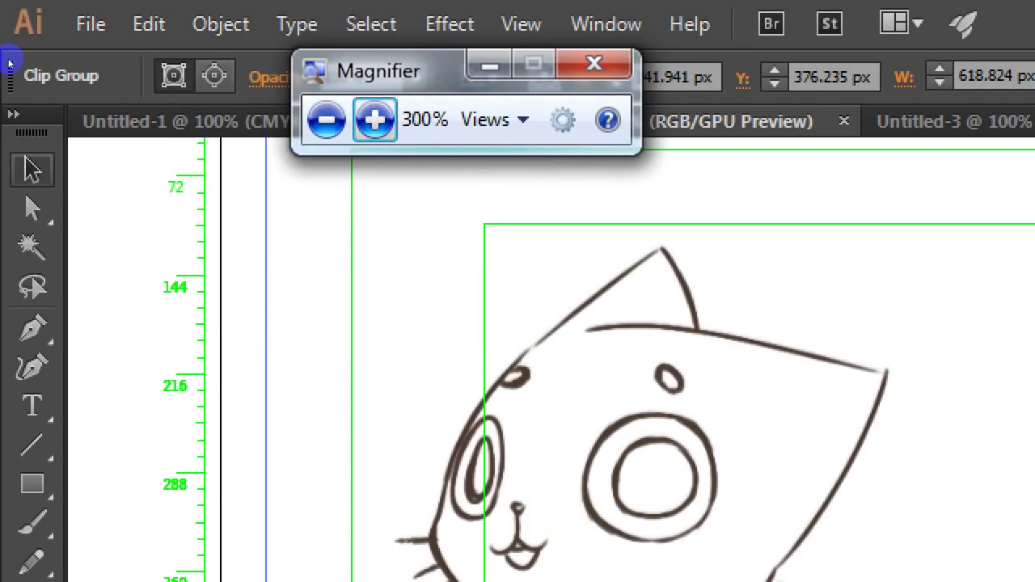
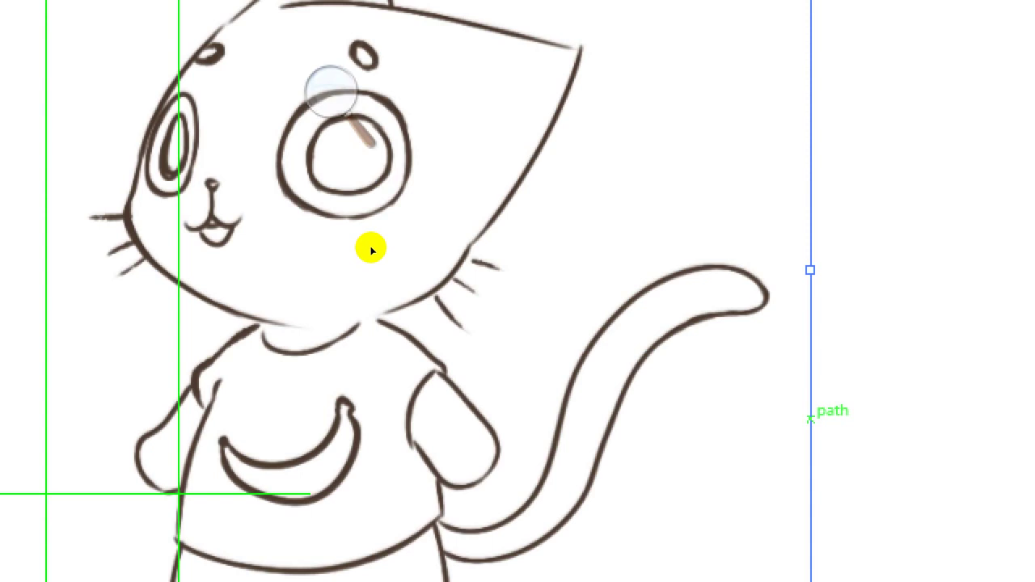
Step: Resize the clip group's mask to about 599 × 698 px in isolation mode, exit isolation, and reselect the group
scroll(224, 423, down, 5)
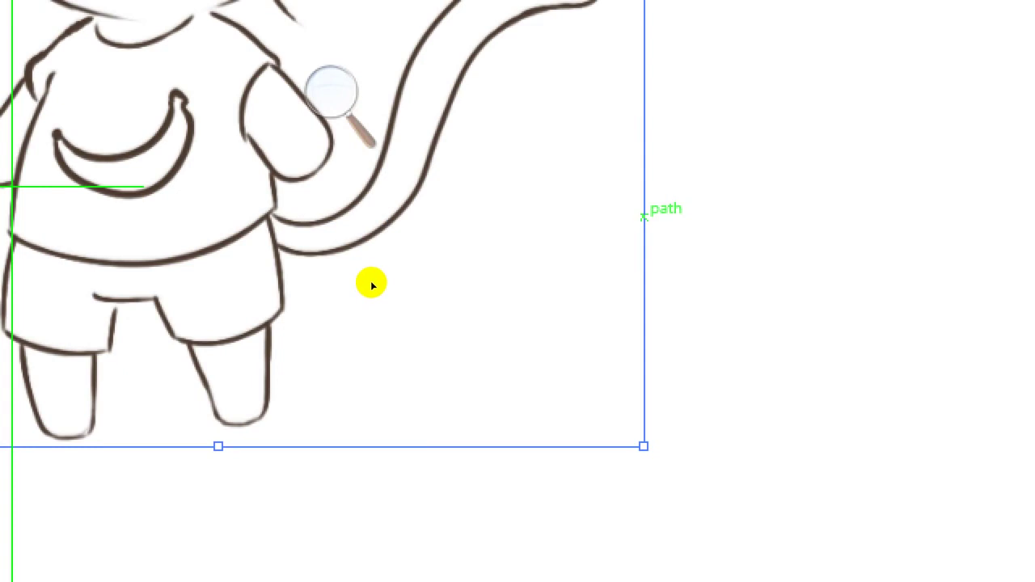
key(ctrl+shift+a)
key(v)
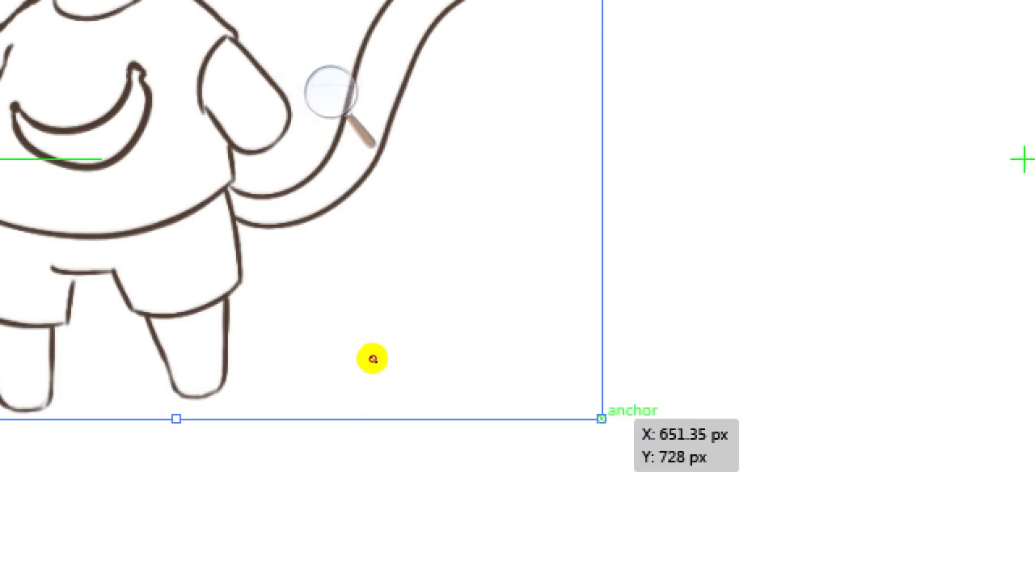
mouse_move(372, 359)
mouse_down()
mouse_move(458, 367)
mouse_move(496, 388)
mouse_move(591, 386)
mouse_move(565, 362)
mouse_move(154, 361)
mouse_move(363, 294)
mouse_move(315, 368)
mouse_move(330, 358)
mouse_up()
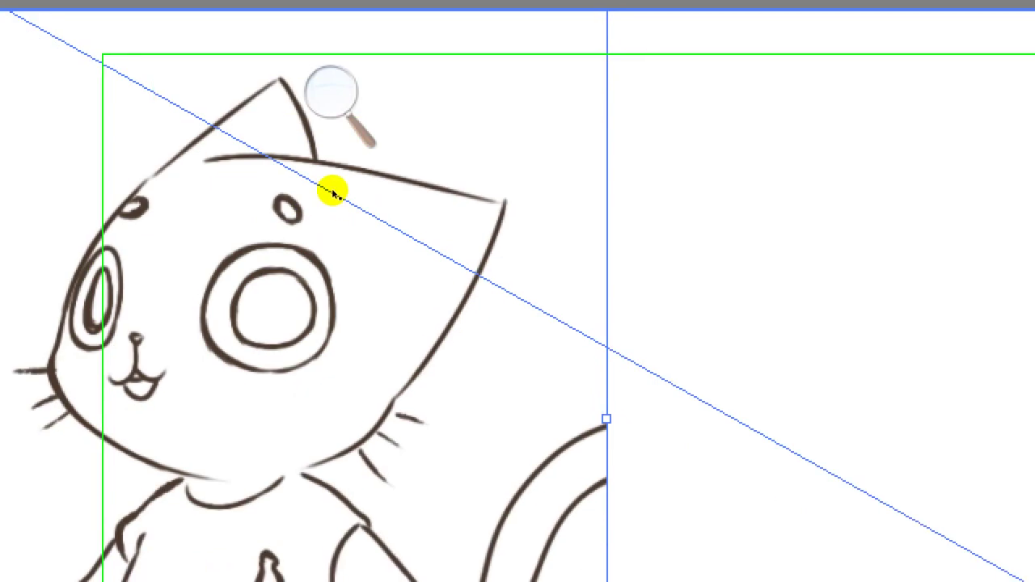
drag(330, 197, 363, 200)
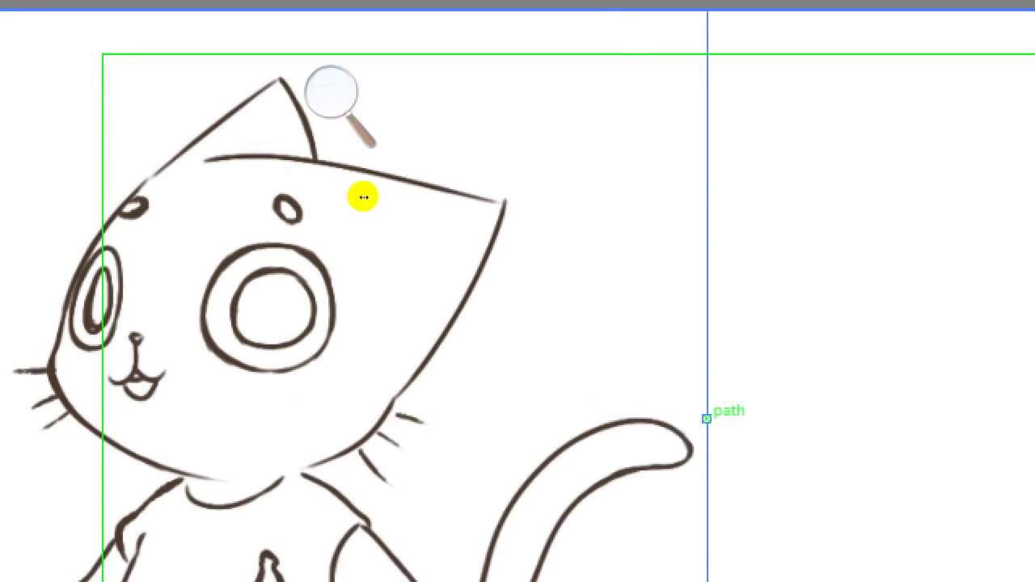
click(330, 92)
key(super+minus)
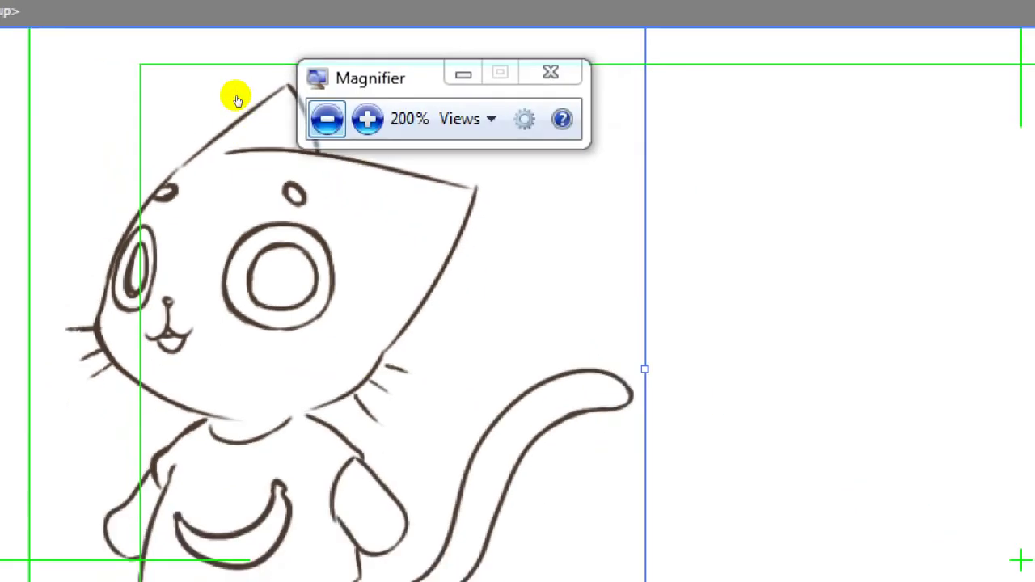
key(super+minus)
key(Escape)
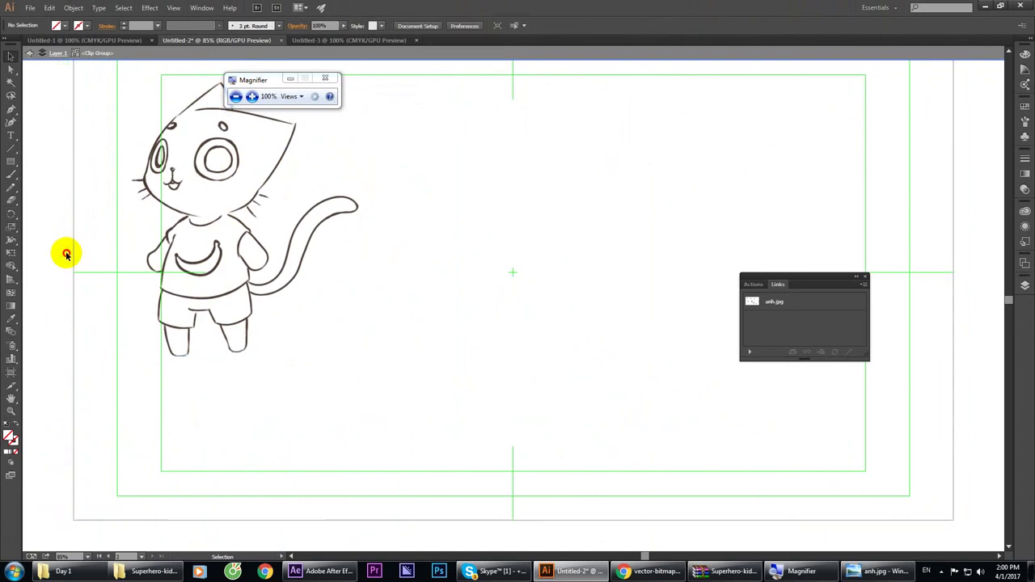
click(134, 259)
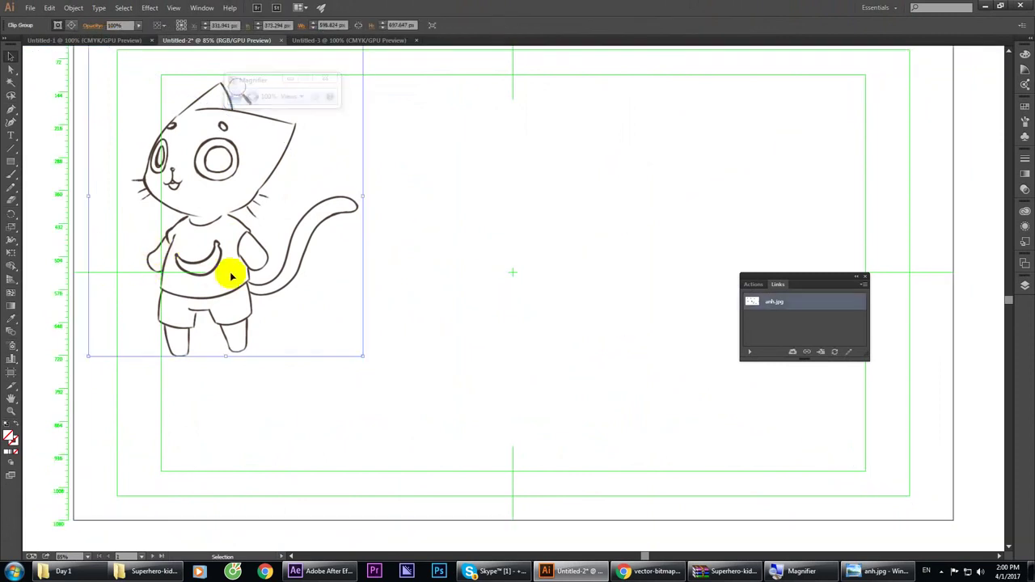
Step: Try entering and exiting the cat clip group's isolation mode, and select the whole clip group again
double_click(361, 319)
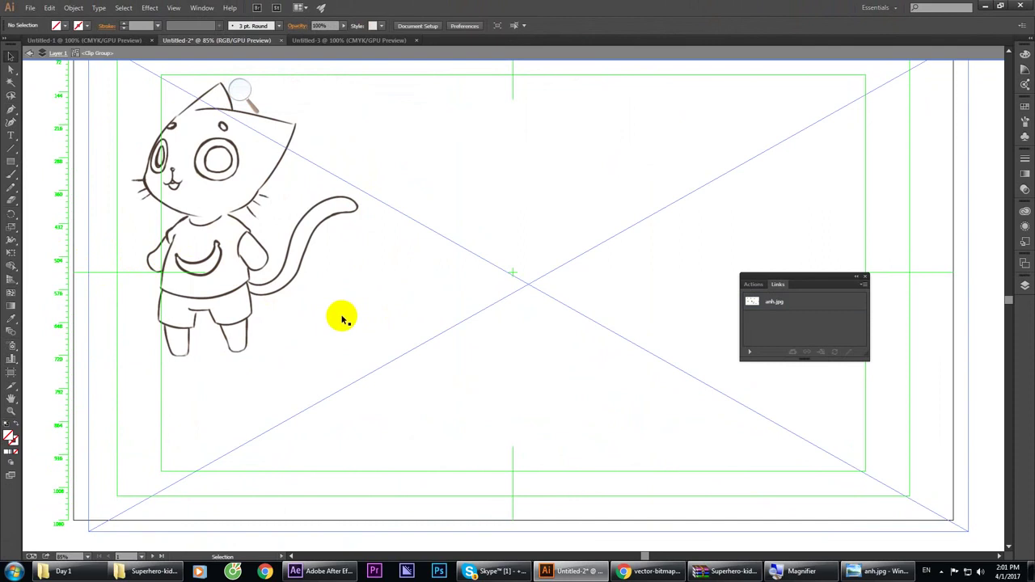
click(338, 313)
click(55, 165)
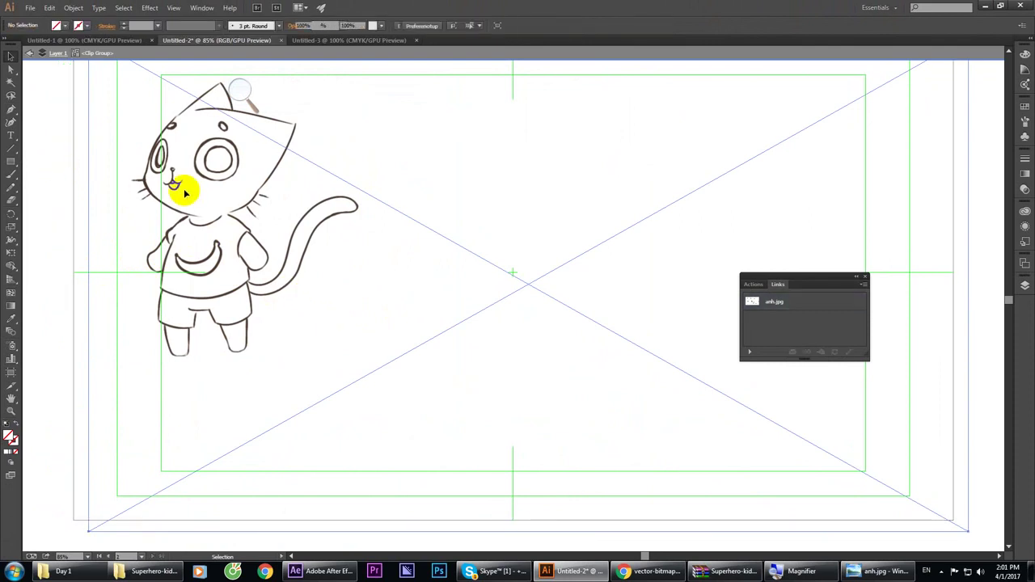
click(185, 192)
double_click(32, 149)
click(154, 173)
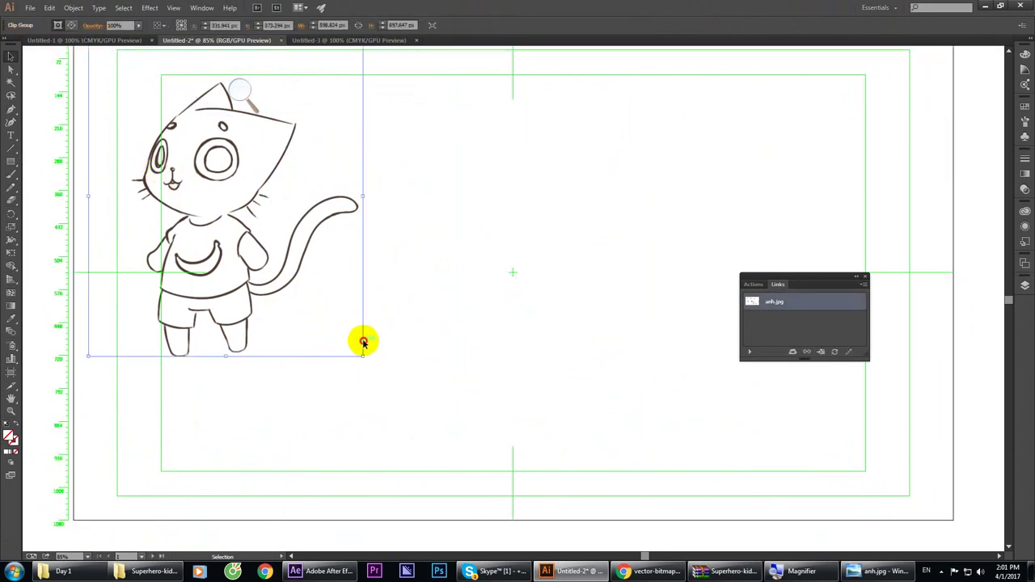
Step: Enlarge the isolated clip group's mask to about 635 × 714 px, view the linked image inside it uncropped, and exit isolation
double_click(364, 344)
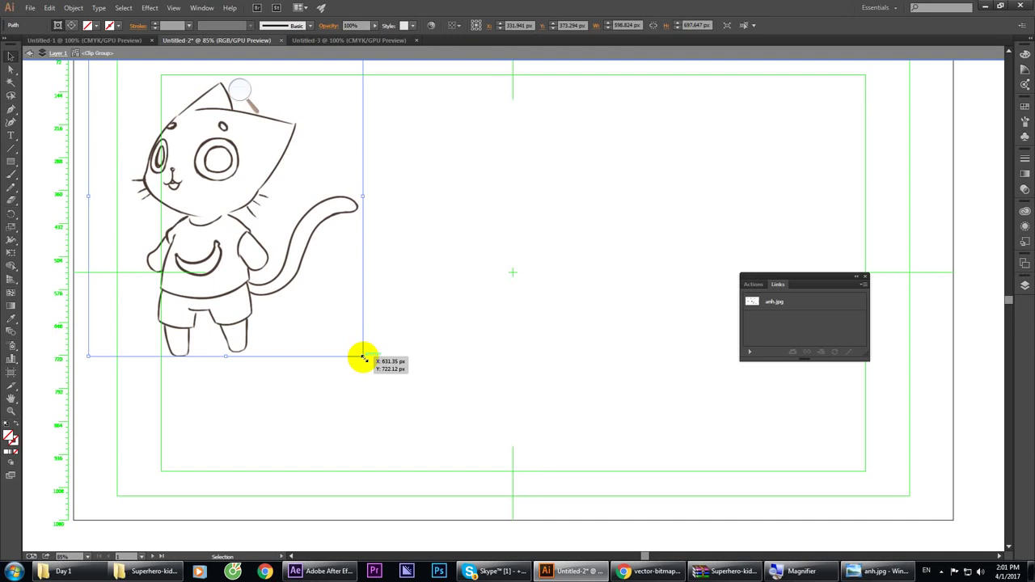
mouse_move(363, 357)
mouse_down()
mouse_move(539, 420)
mouse_move(379, 364)
mouse_up()
double_click(456, 367)
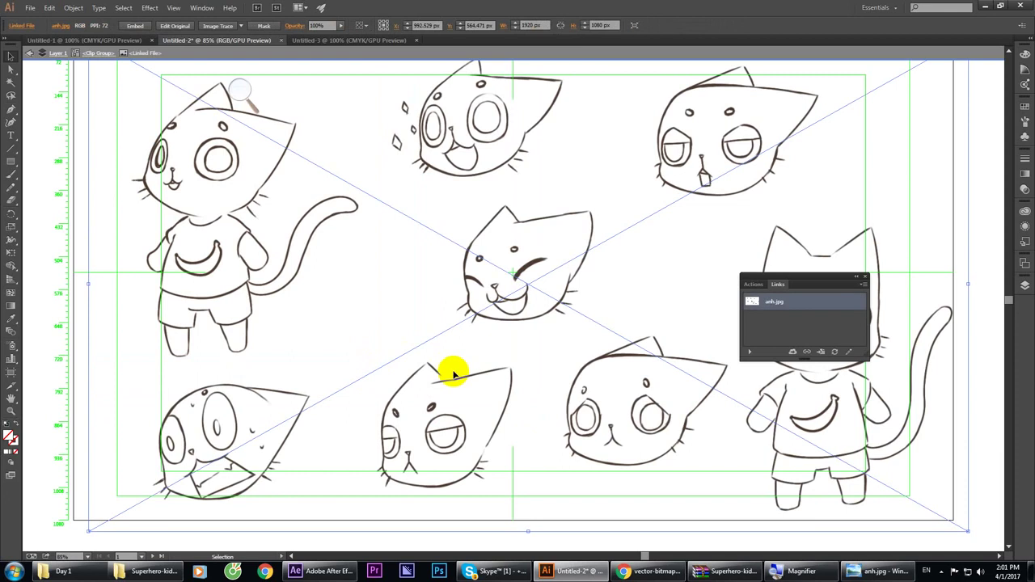
key(Delete)
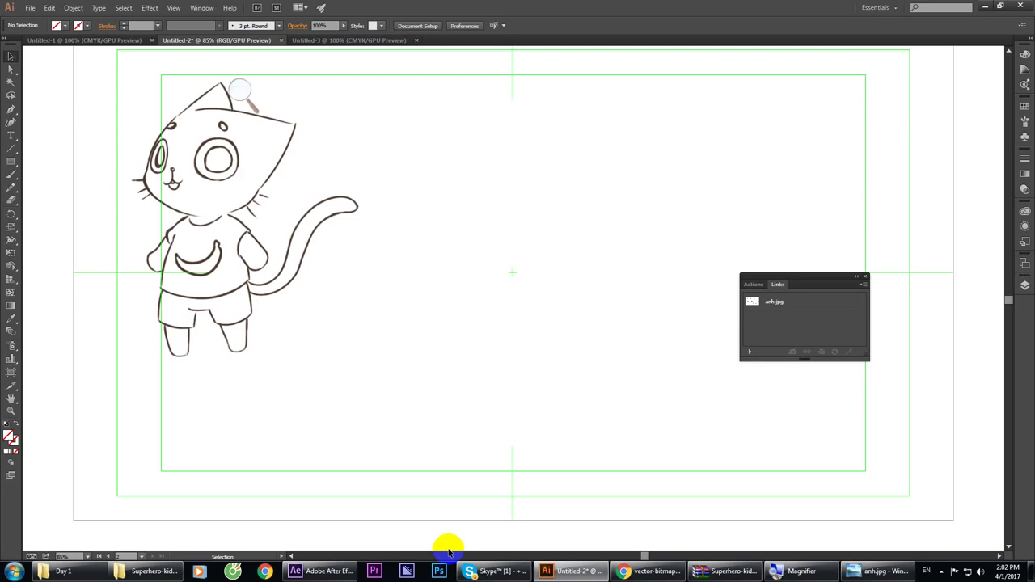
Step: Show the tools in two columns, examine them at 250% magnification, and return them to a single column
click(6, 36)
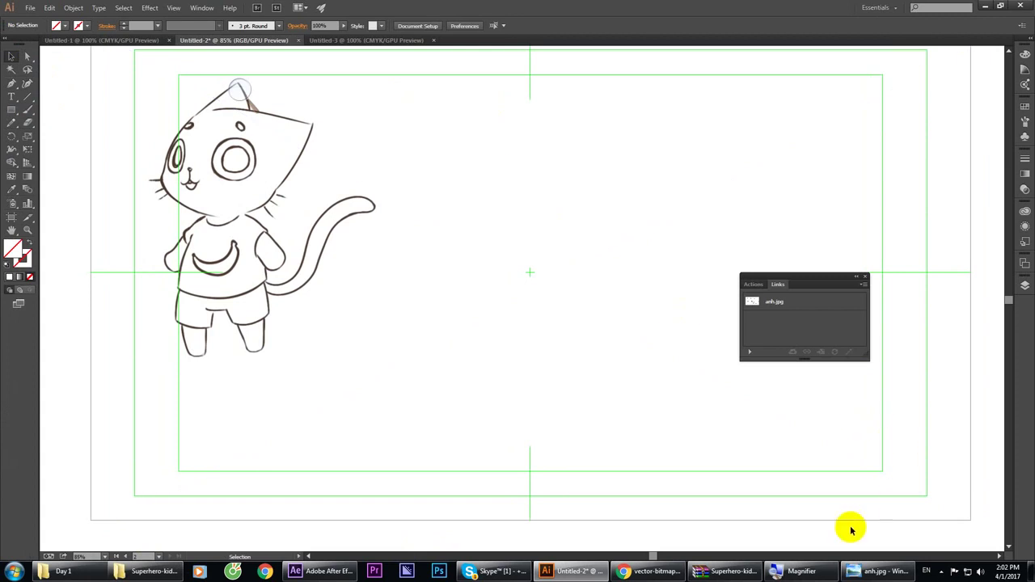
click(802, 571)
click(251, 96)
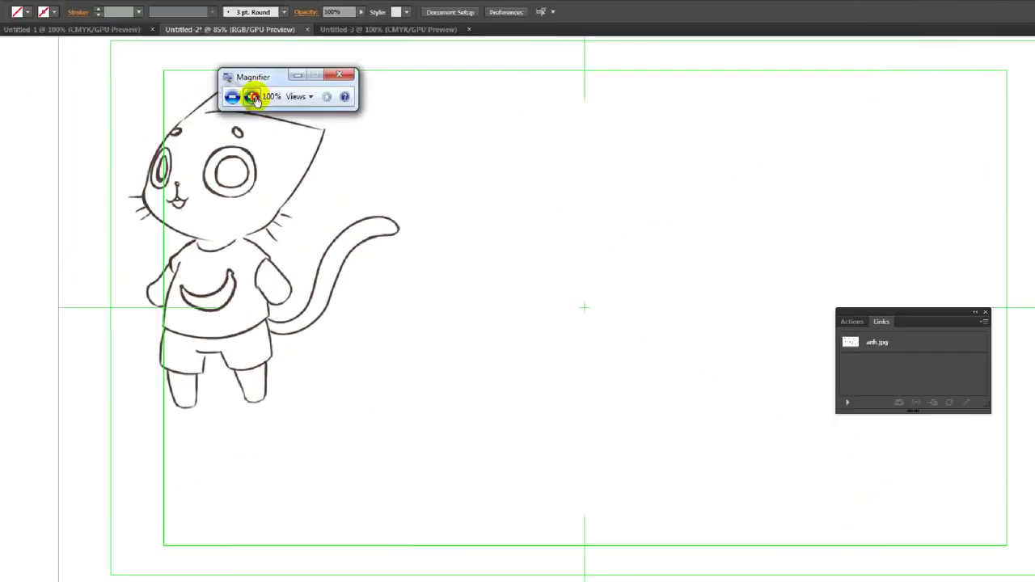
click(252, 96)
click(252, 96)
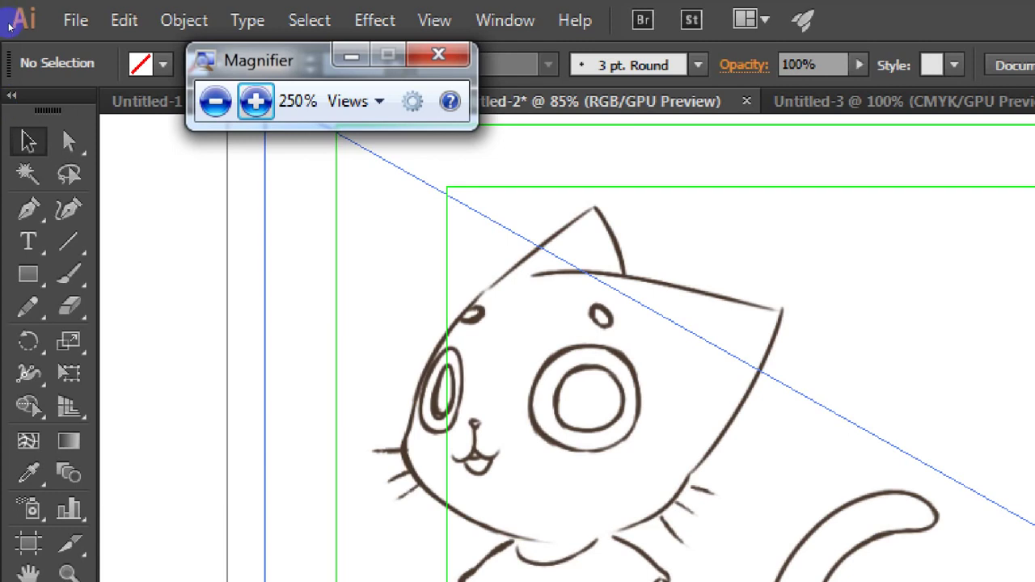
click(11, 97)
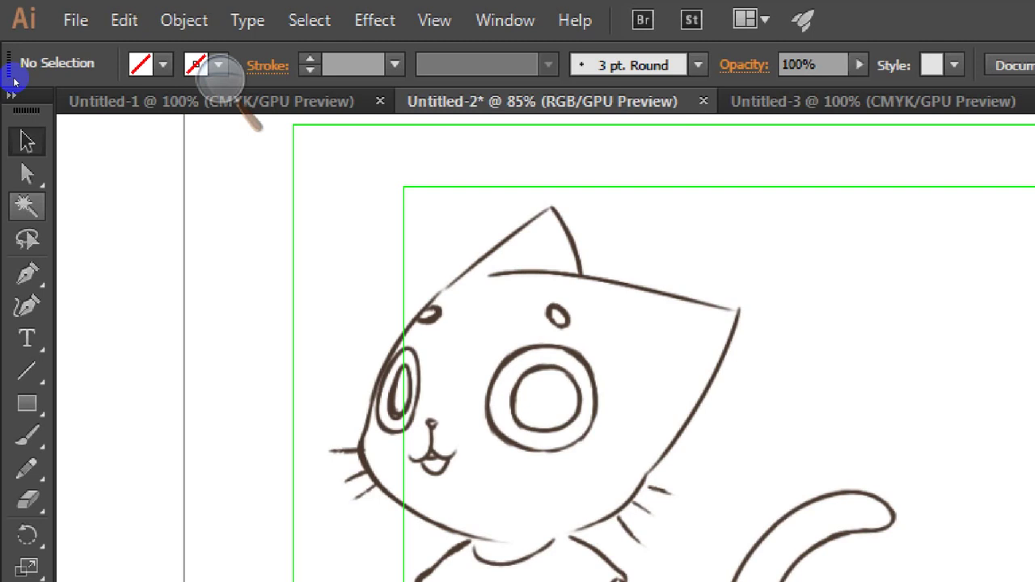
Step: Draw a rectangle of about 72 × 87 px with no fill or stroke over the cat's left-hand leg with the Rectangle tool
key(v)
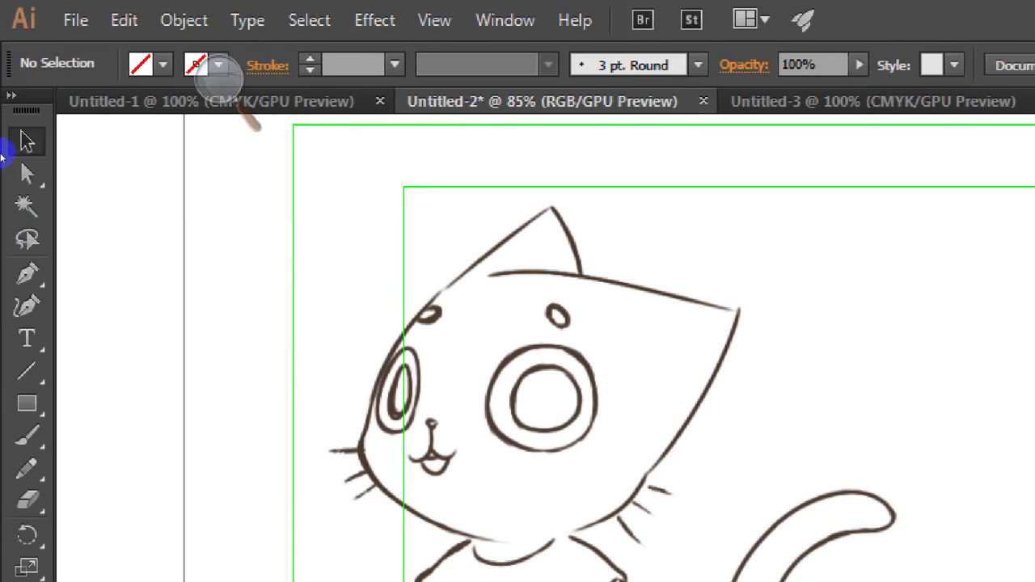
key(m)
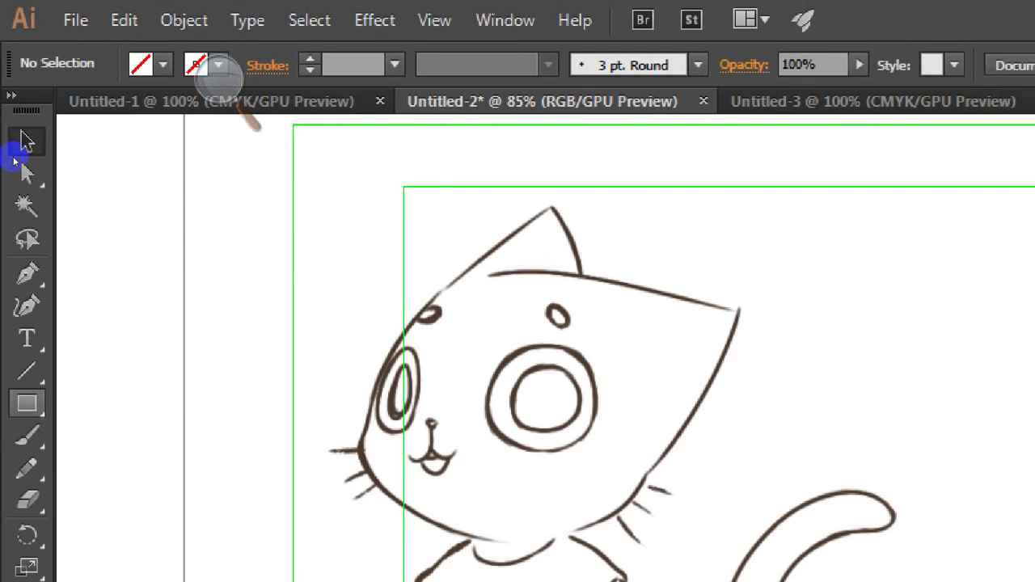
click(27, 403)
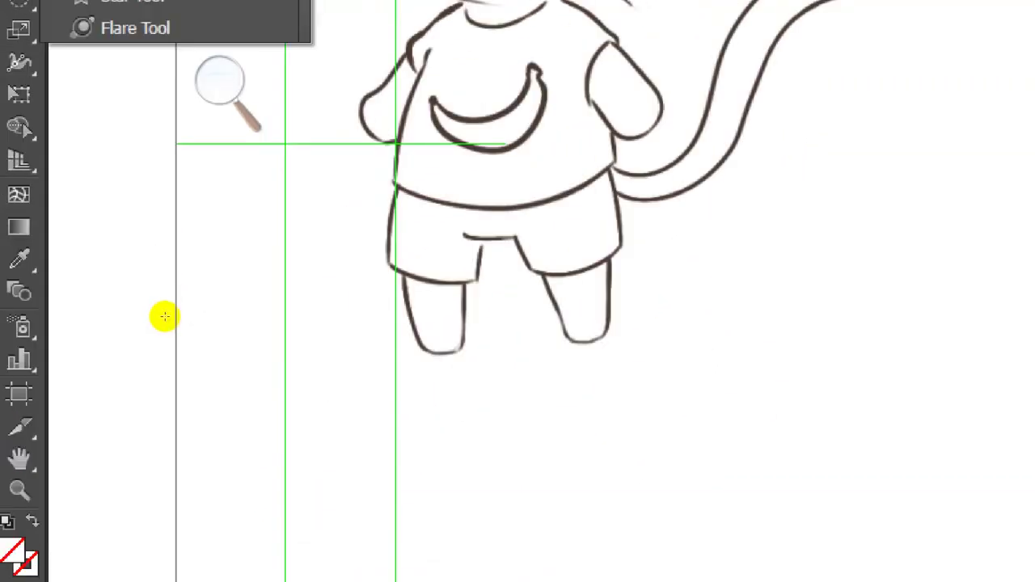
key(shift+b)
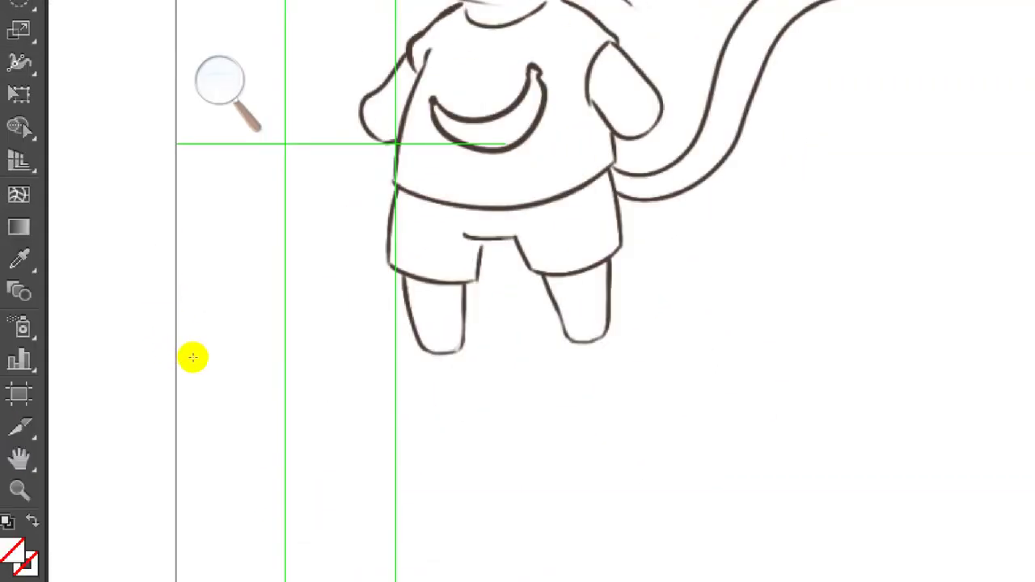
mouse_move(474, 356)
mouse_down()
mouse_move(420, 244)
mouse_move(392, 256)
mouse_up()
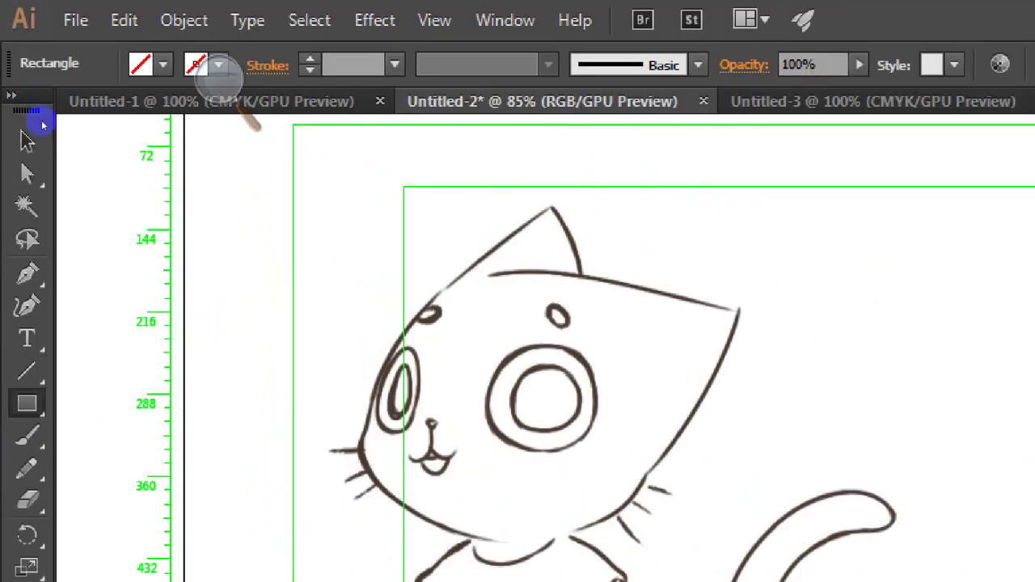
click(95, 33)
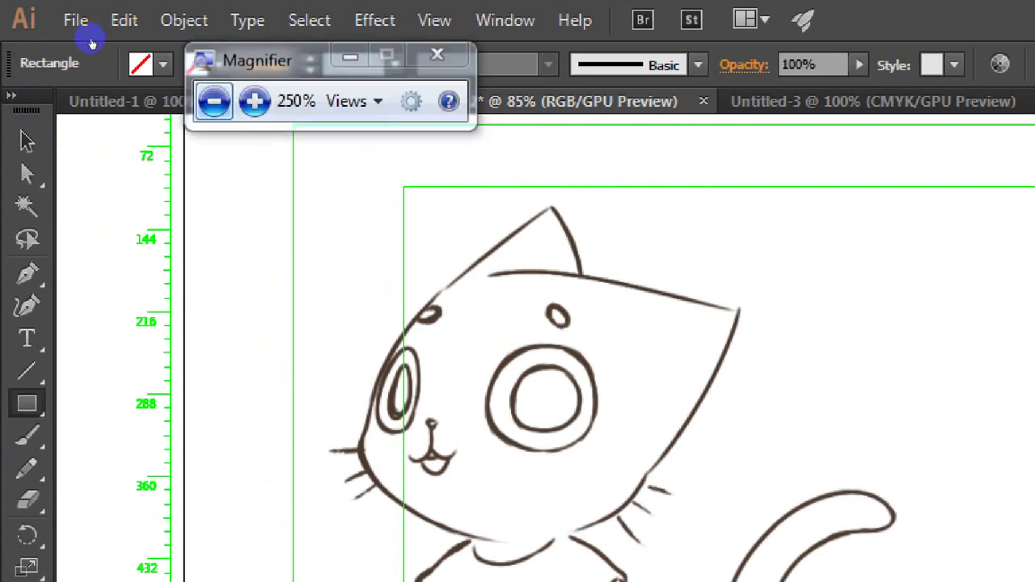
click(92, 41)
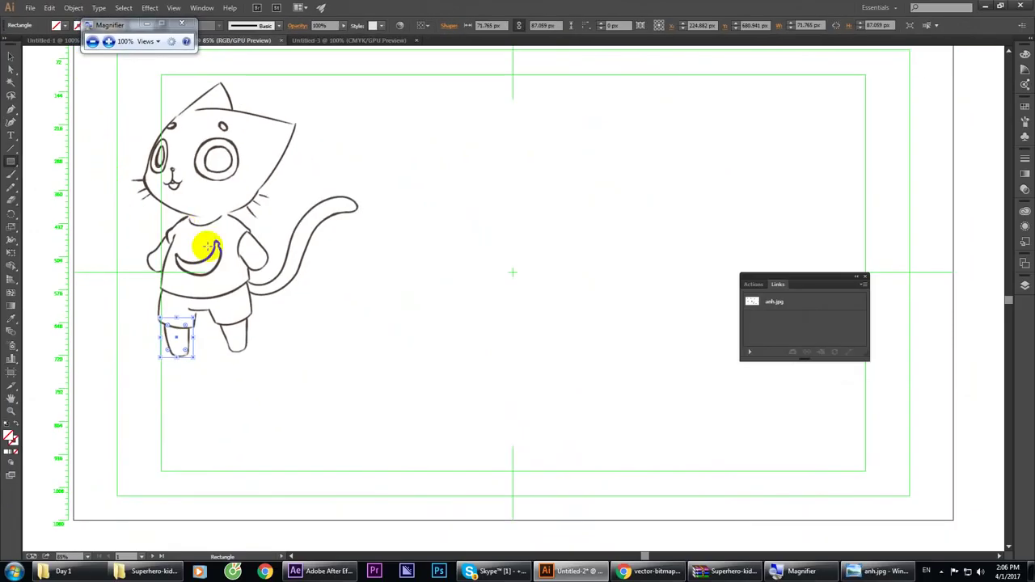
Step: Practise selecting the unfilled rectangle by its edge instead of the clip group beneath it, and clear the selection
key(v)
click(182, 339)
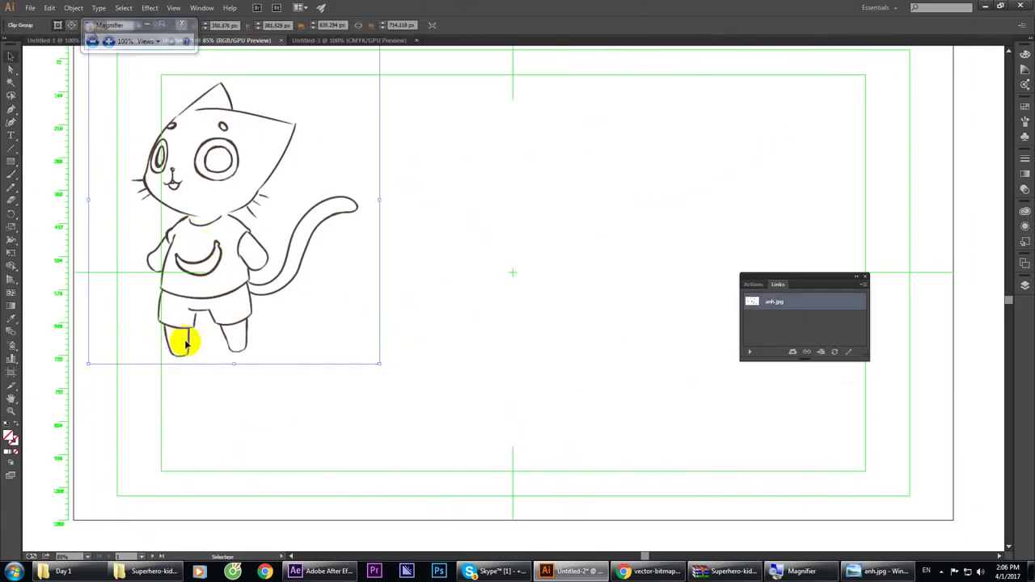
click(191, 376)
click(185, 347)
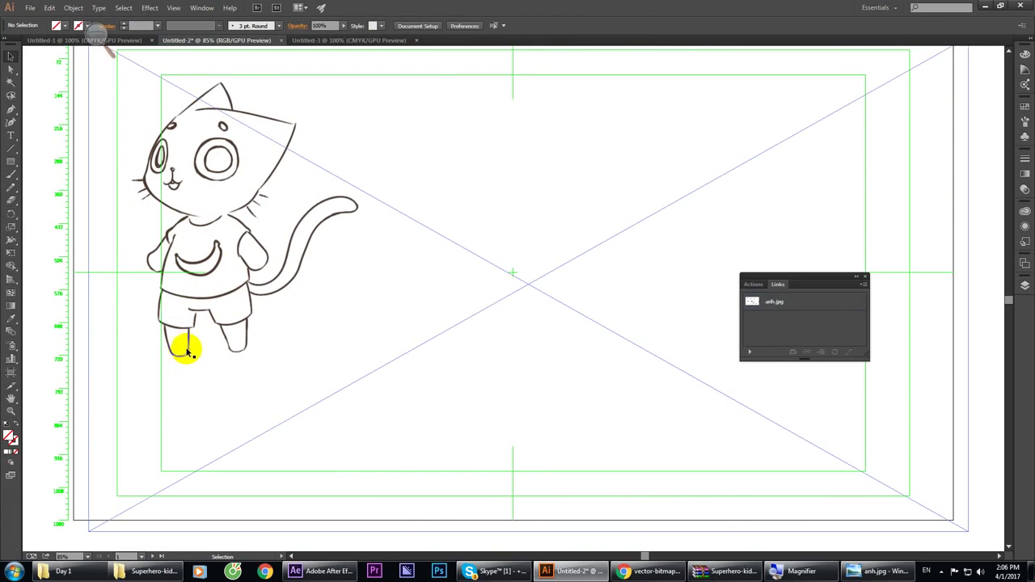
click(196, 369)
click(194, 351)
click(191, 354)
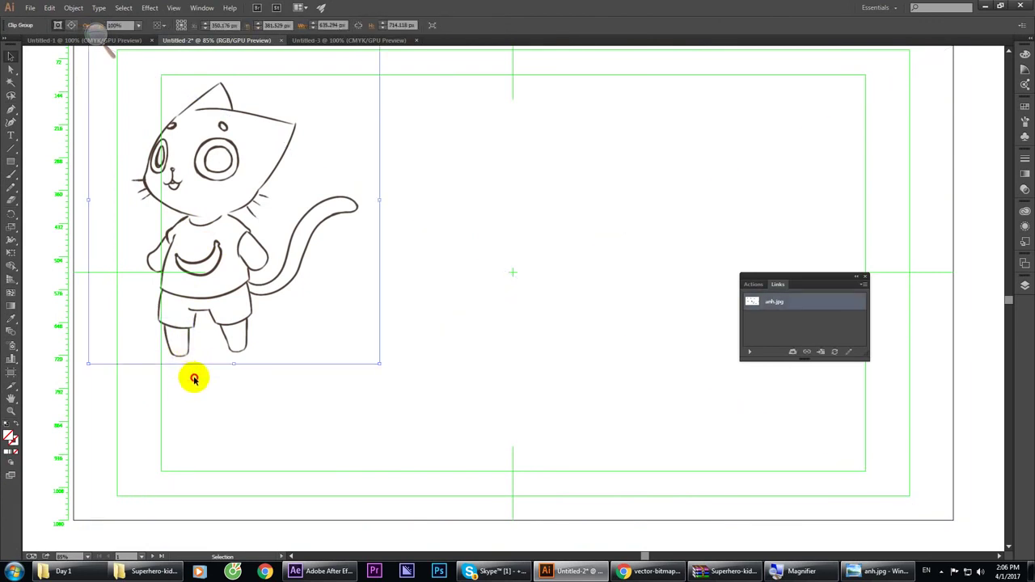
click(193, 377)
click(192, 357)
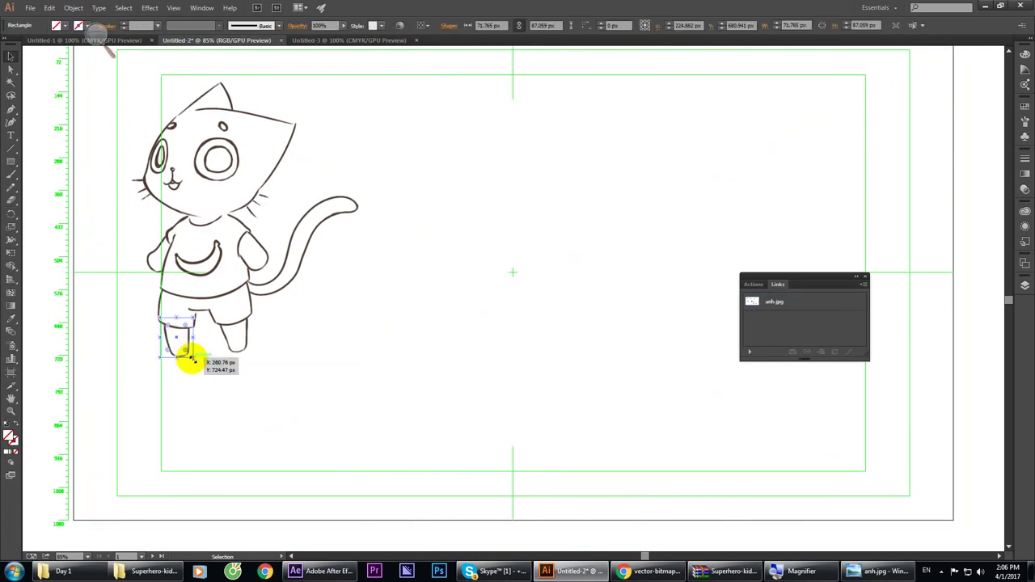
click(192, 362)
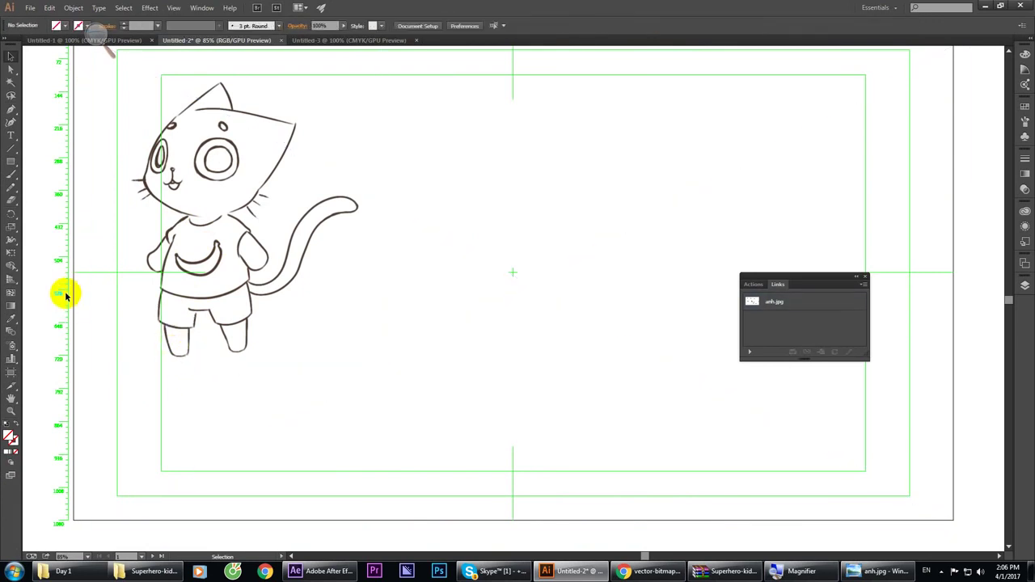
Step: Set the Rectangle tool's fill to cyan and its stroke to black, with the screen magnified to read the swatches
click(10, 162)
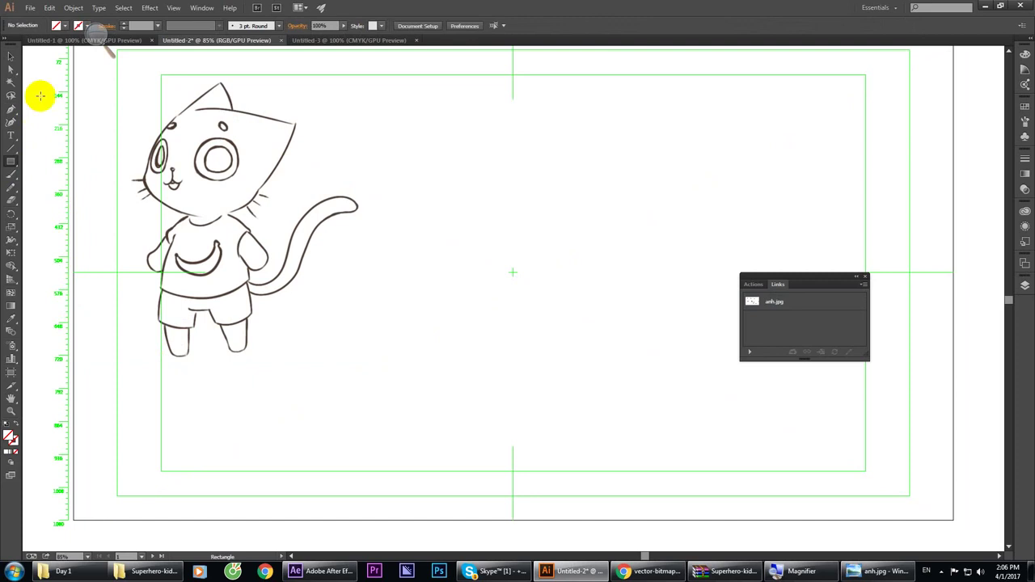
click(97, 37)
click(107, 43)
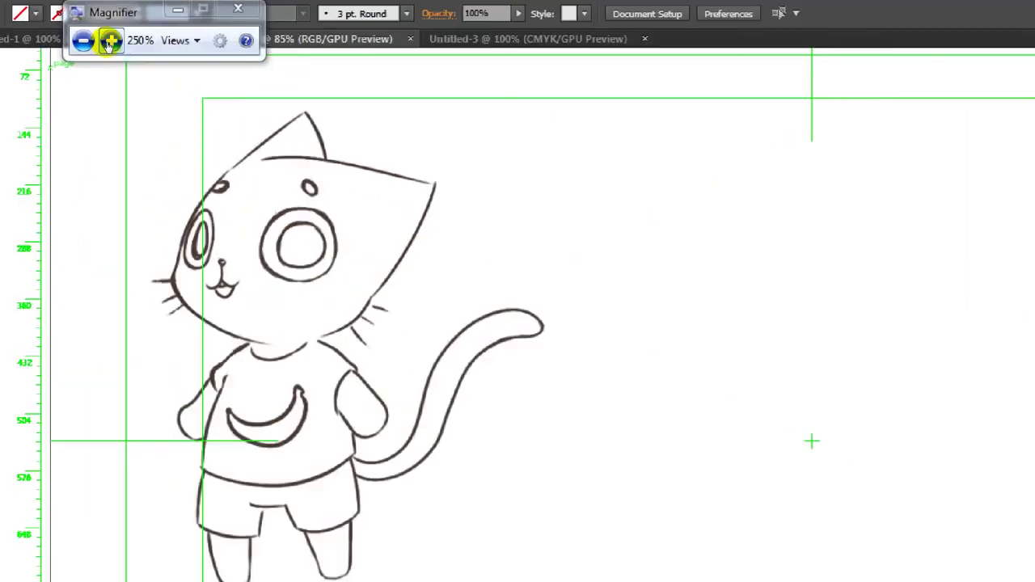
click(107, 42)
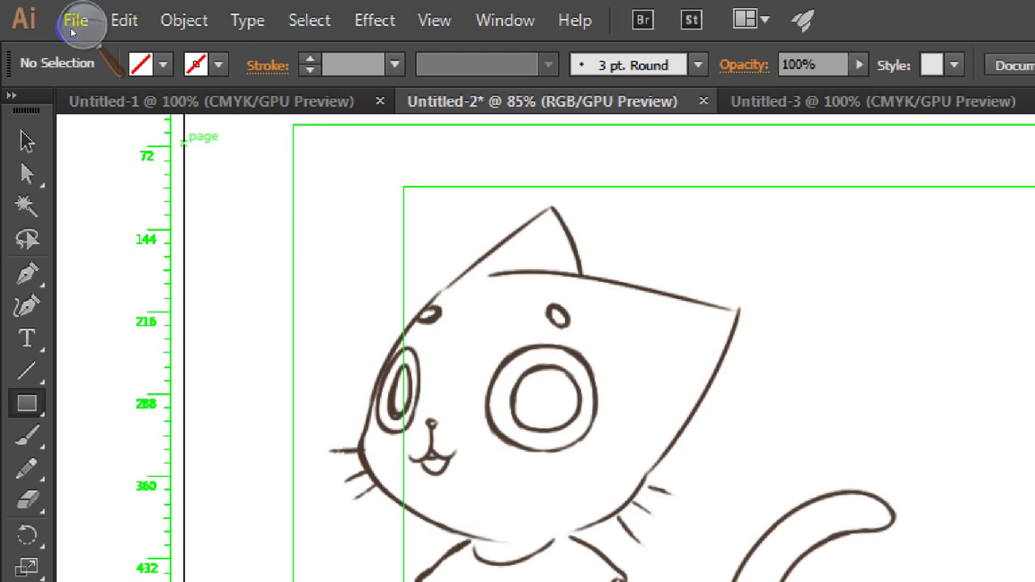
click(162, 64)
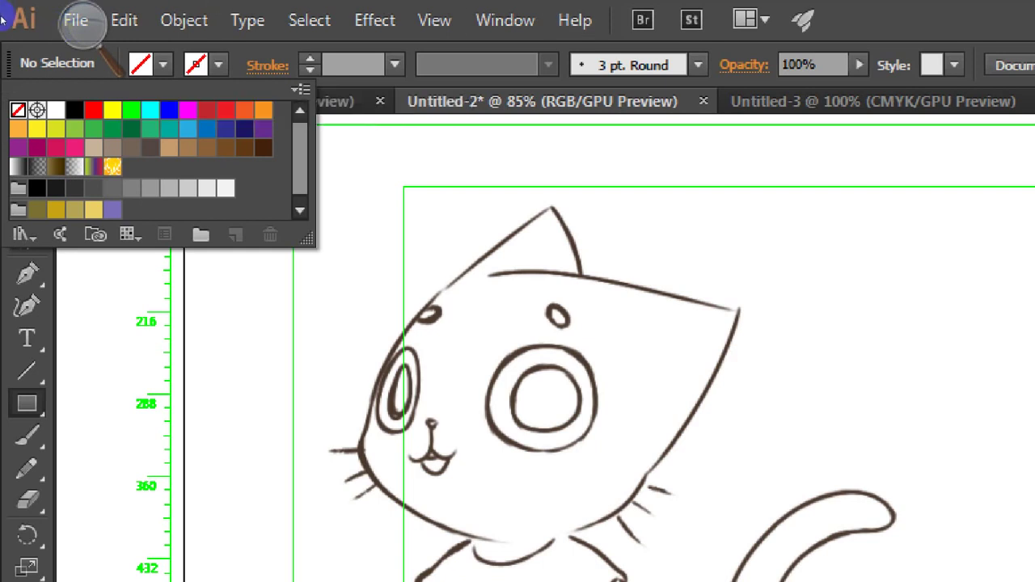
click(150, 109)
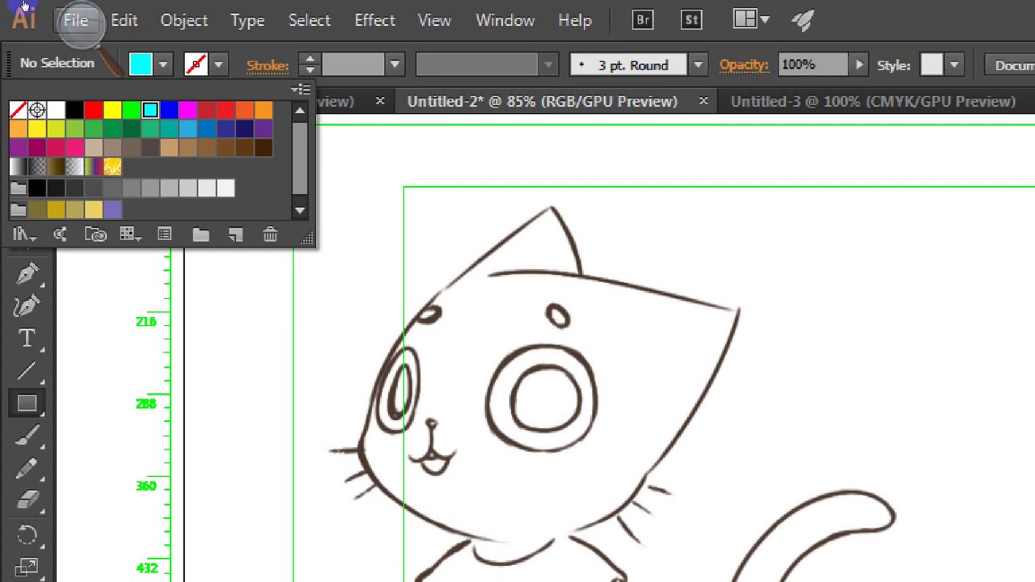
click(218, 65)
click(218, 64)
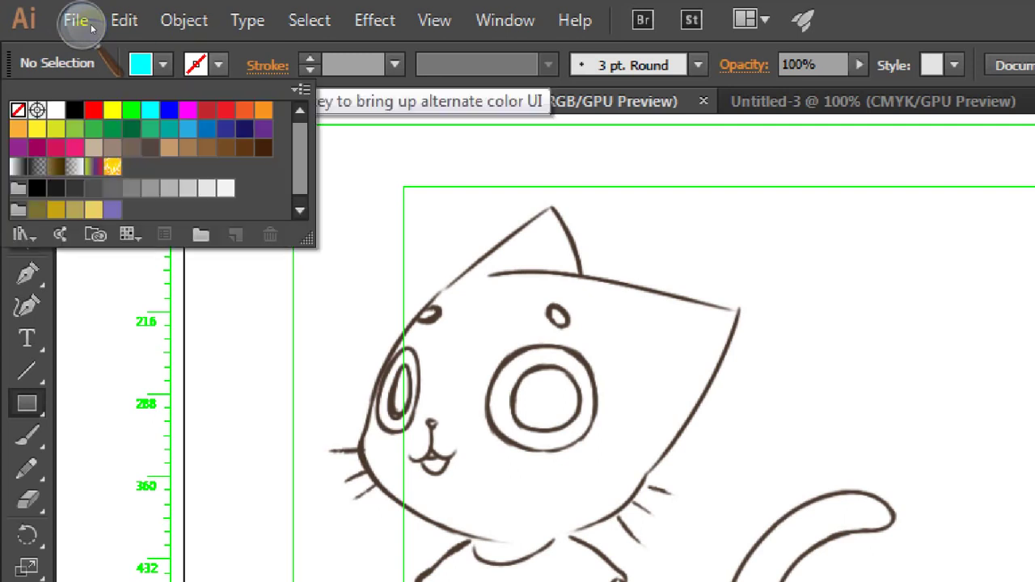
click(74, 110)
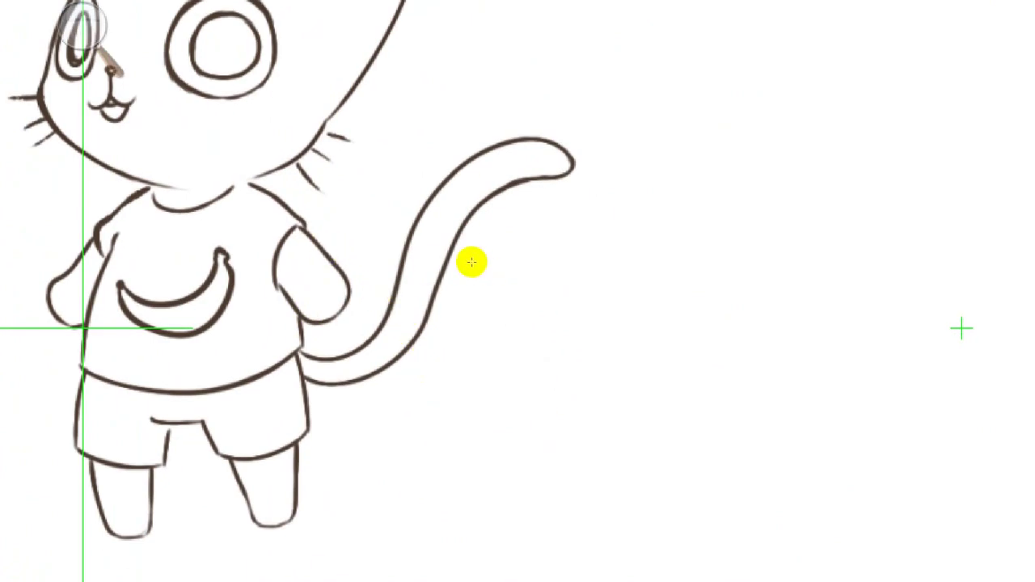
Step: Draw a cyan rectangle about 254 × 196 px beside the cat and round all its corners to about 46 px
drag(710, 216, 1002, 441)
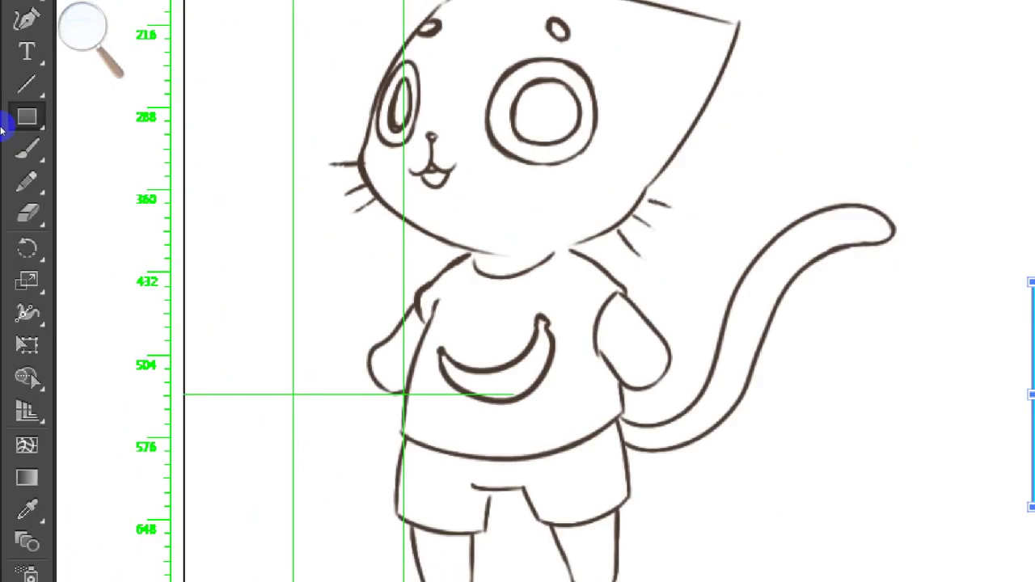
click(44, 122)
key(super+minus)
key(super+minus)
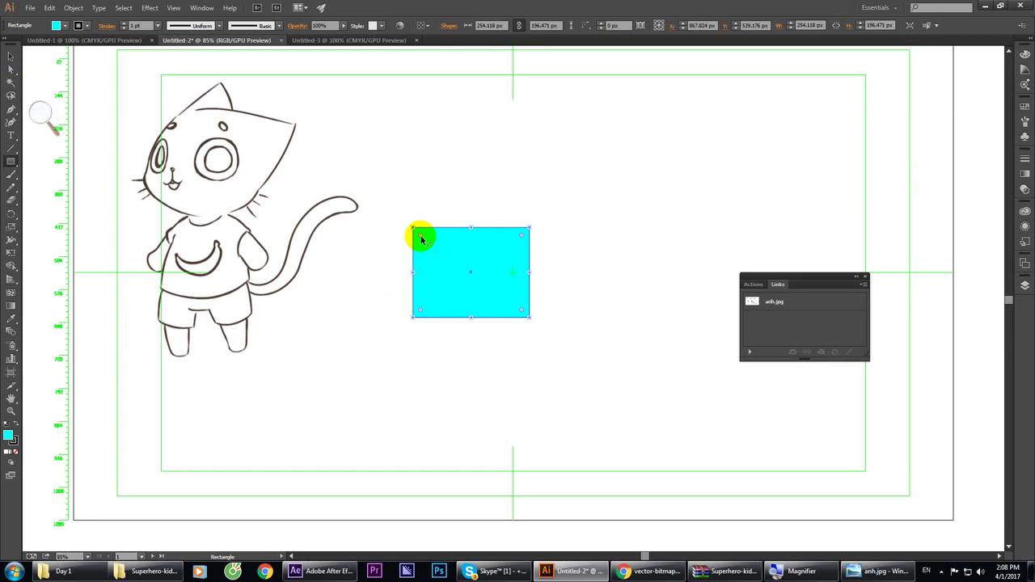
drag(421, 235, 434, 254)
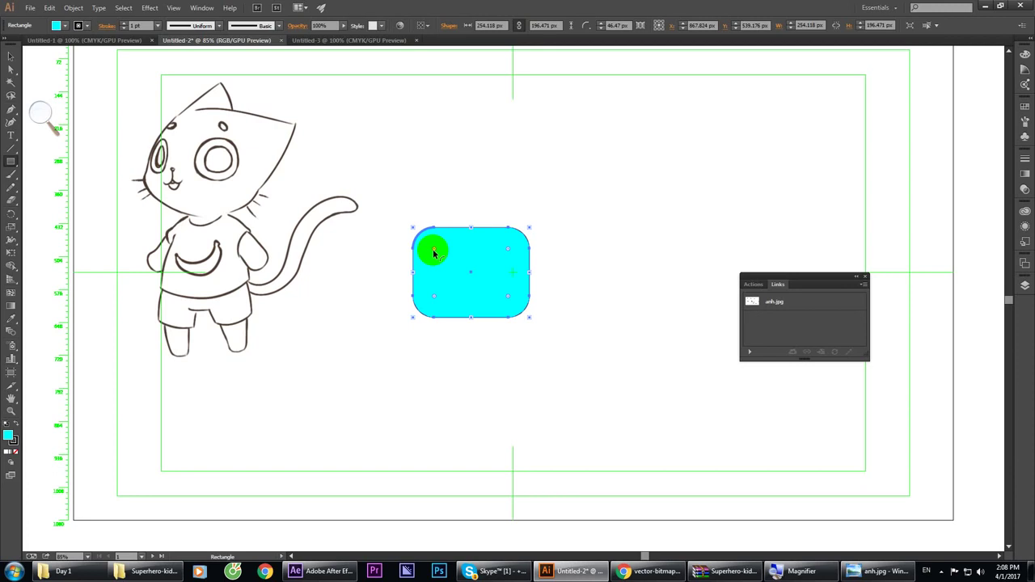
Step: Draw five more cyan rectangles in varied proportions around the artboard, one overlapping the cat's tail and the last about 84 × 326 px
mouse_move(262, 171)
mouse_down()
mouse_move(272, 202)
mouse_move(335, 275)
mouse_up()
drag(428, 165, 644, 210)
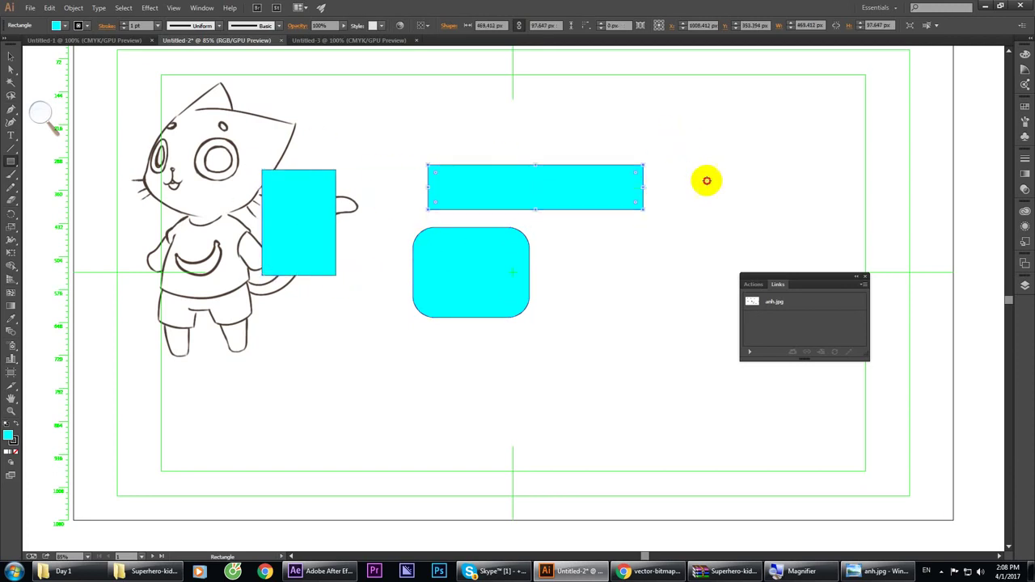
drag(680, 132, 724, 222)
drag(767, 141, 841, 242)
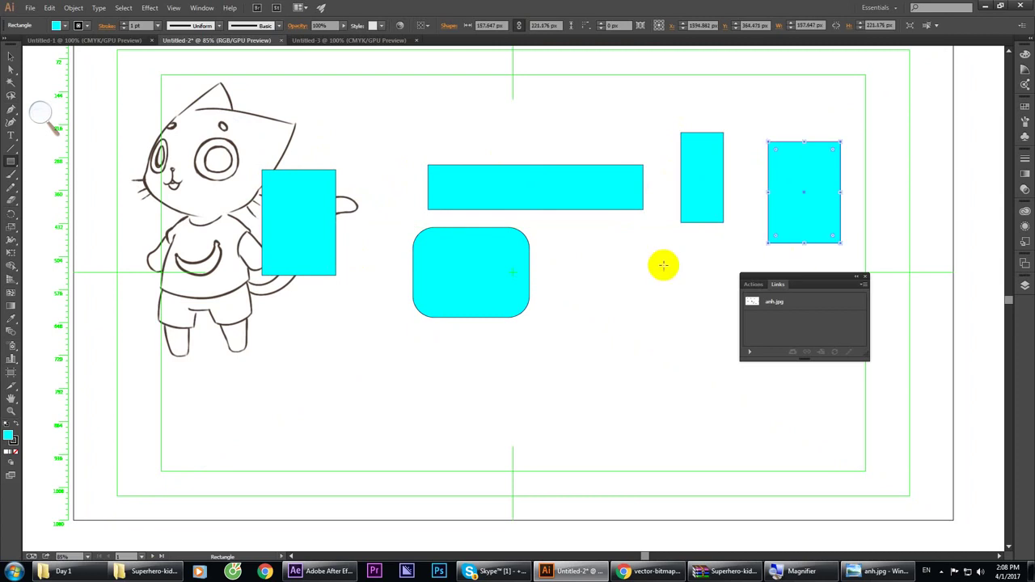
drag(663, 265, 703, 414)
scroll(943, 342, down, 1)
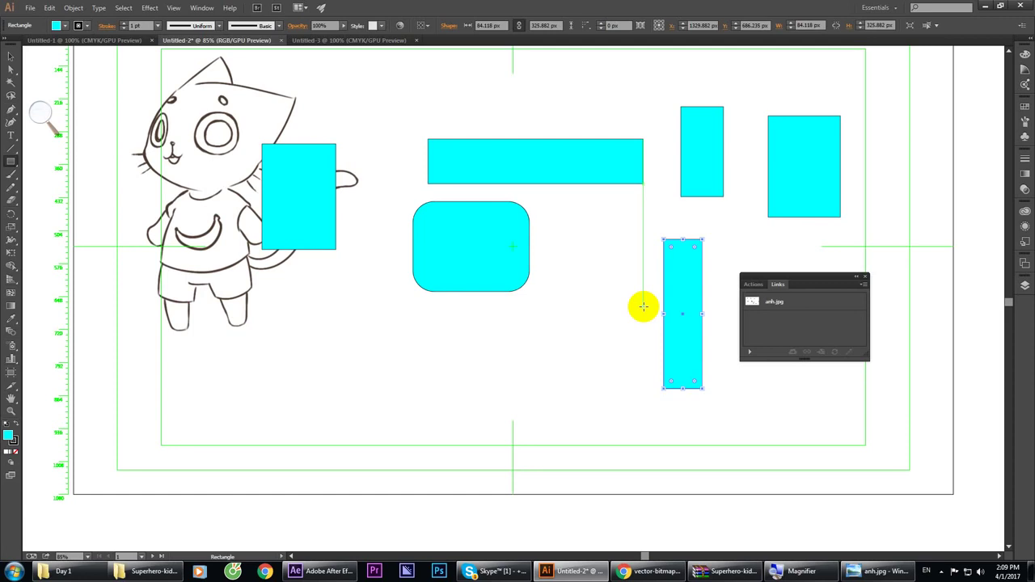
Step: Select the cat's clip group and enter isolation mode for it
click(11, 57)
click(166, 248)
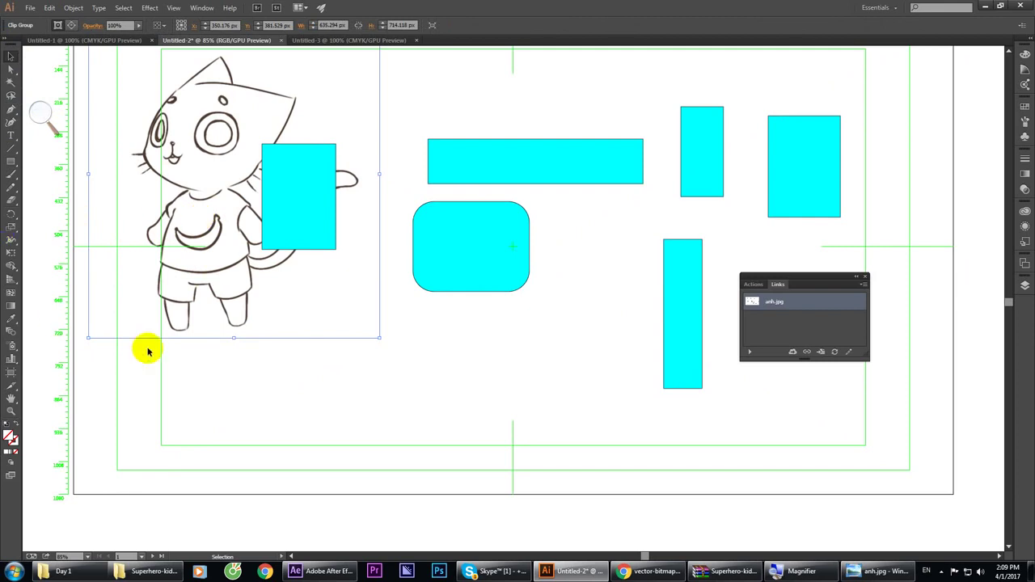
double_click(284, 341)
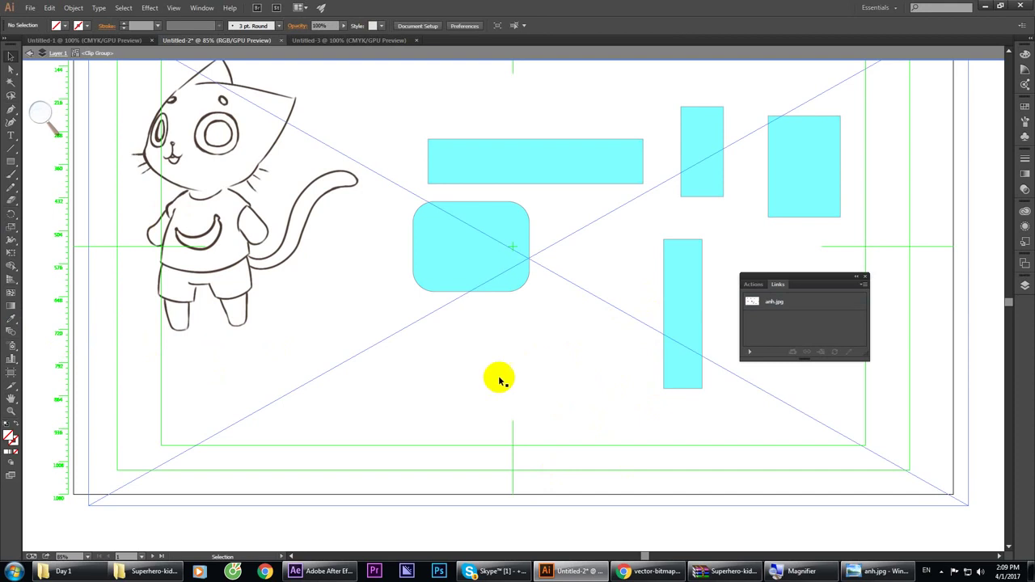
Step: Draw unfilled rectangles of about 244 × 155 px outside the mask and 88 × 73 px on the cat's chest, and exit isolation
click(11, 161)
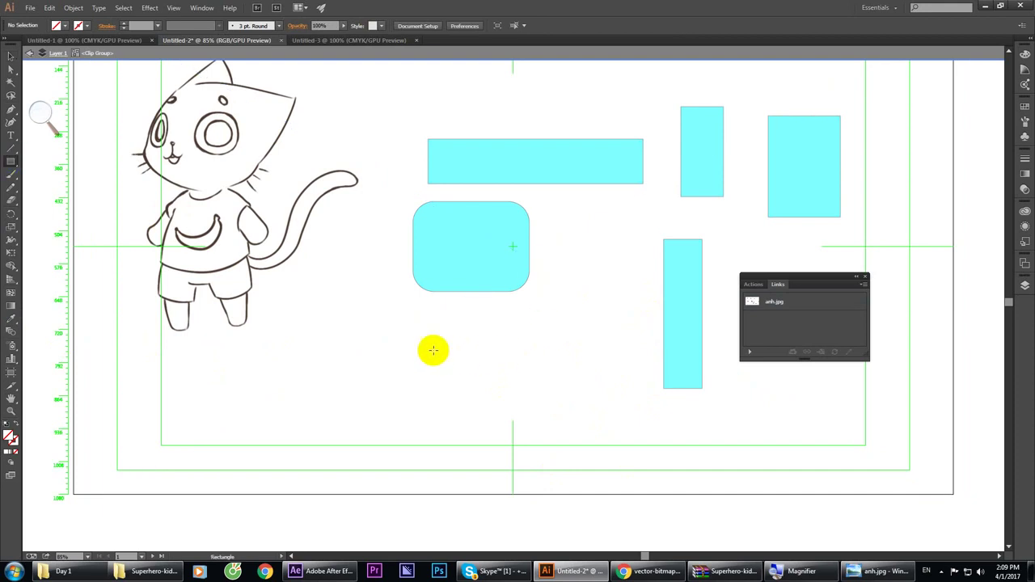
drag(413, 349, 525, 419)
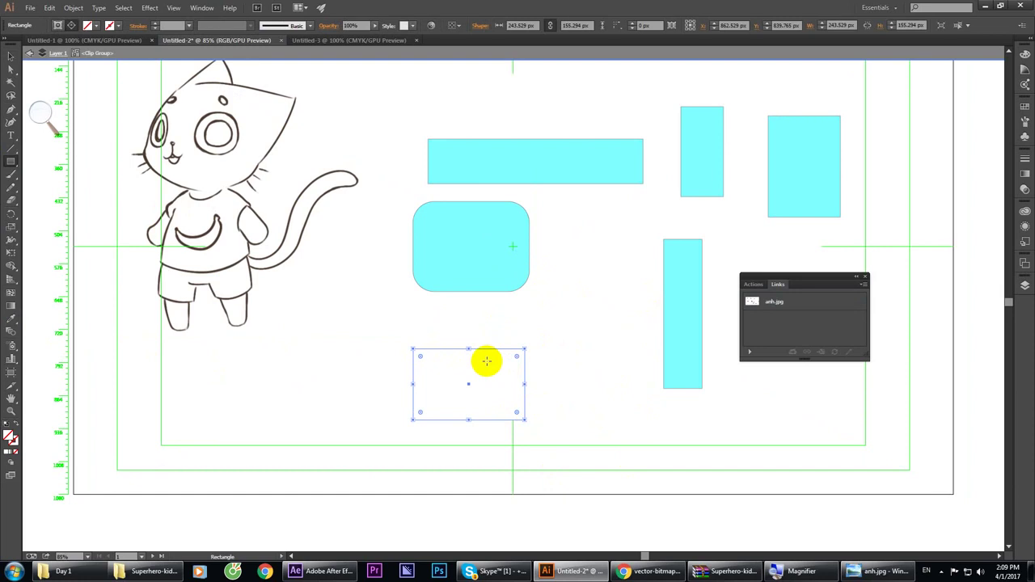
drag(195, 192, 241, 222)
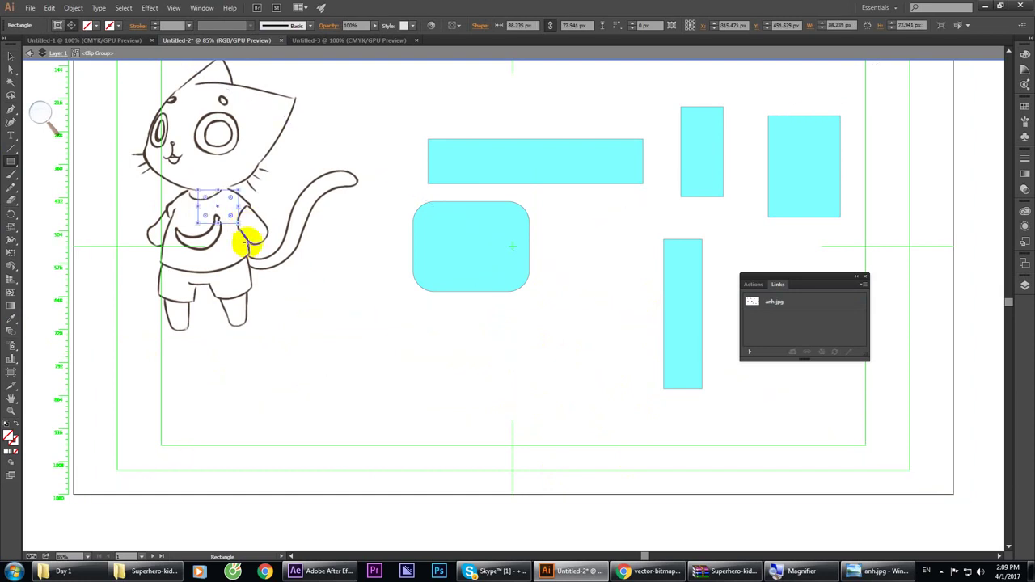
click(10, 60)
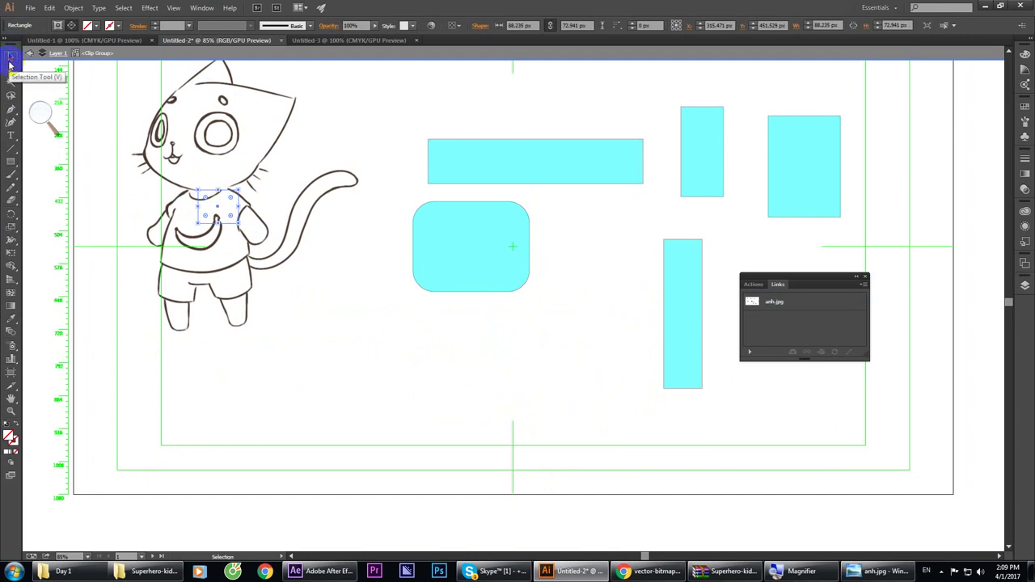
double_click(77, 174)
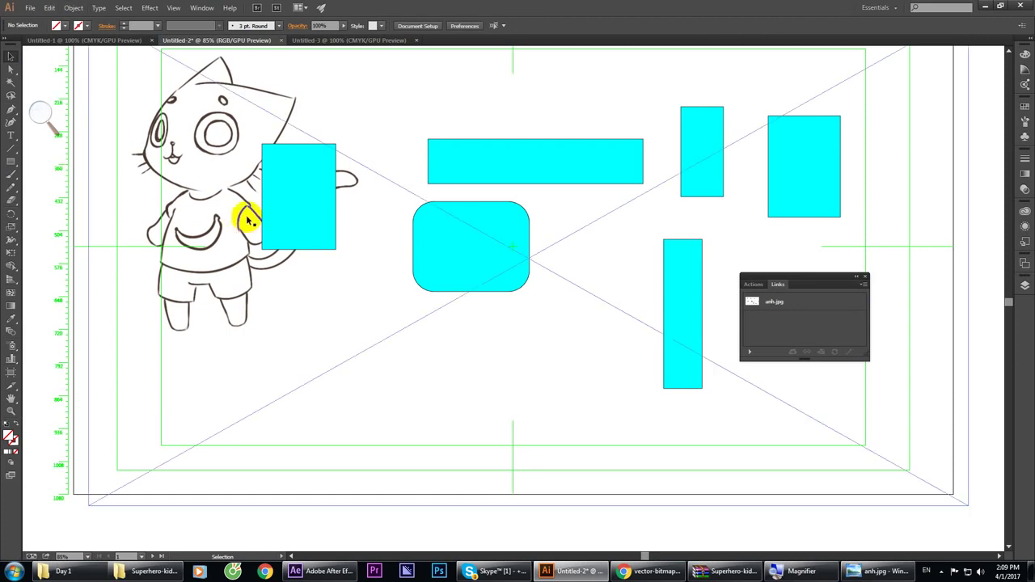
Step: Delete the five sharp-cornered cyan rectangles, leaving only the one with rounded corners
click(273, 209)
key(Delete)
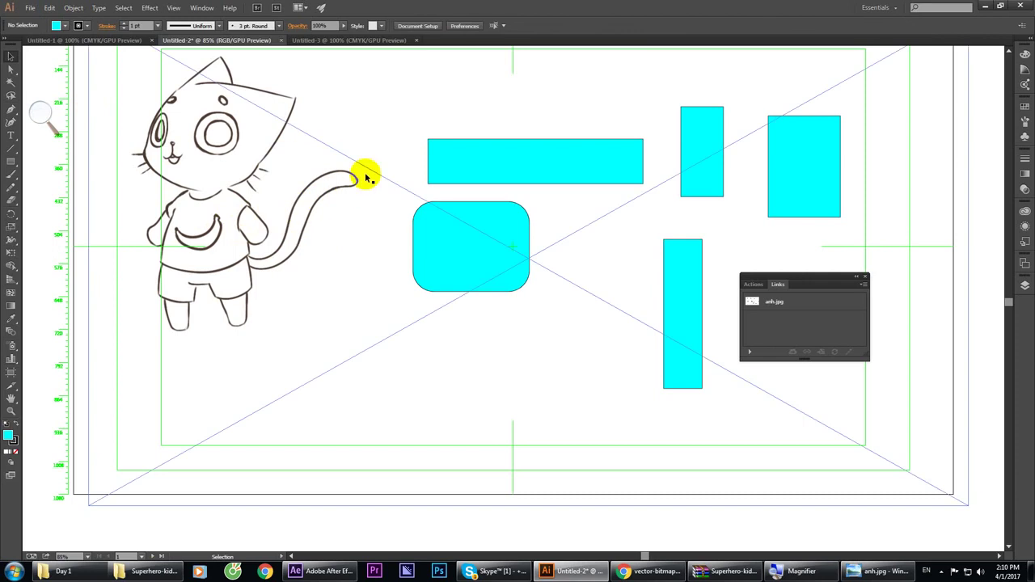
click(485, 159)
key(Delete)
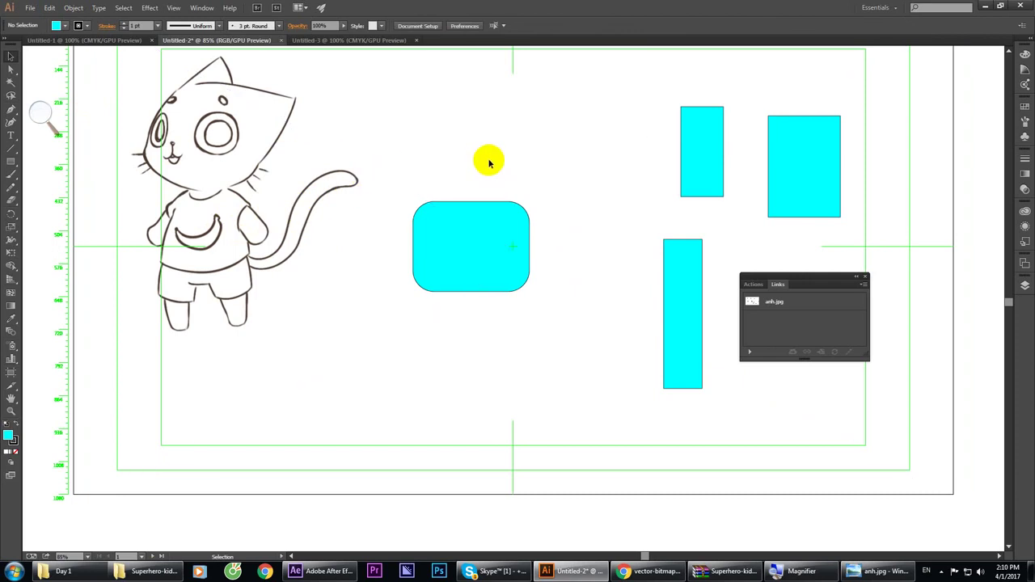
click(701, 165)
key(Return)
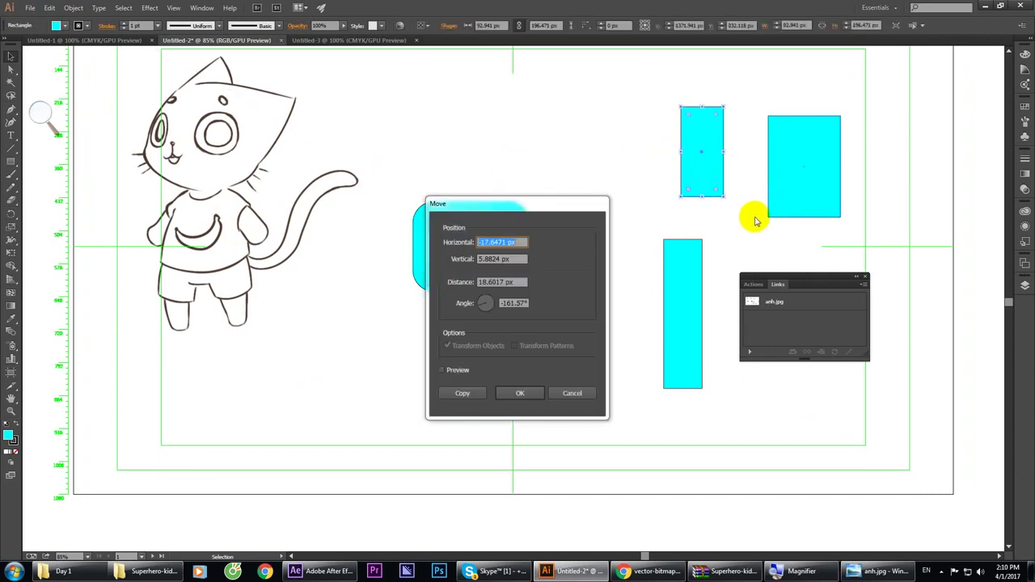
key(Escape)
key(Delete)
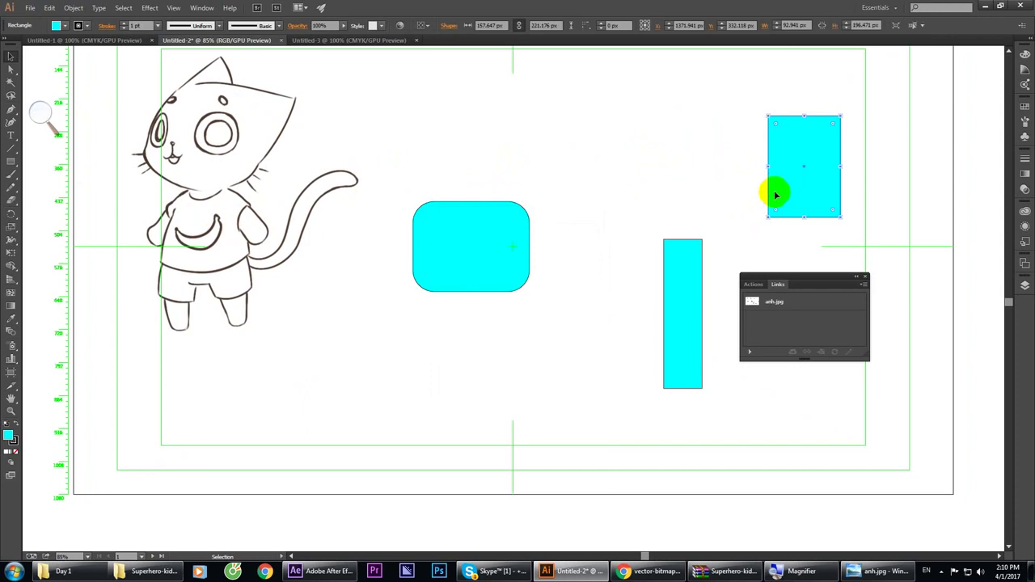
click(774, 193)
key(Delete)
click(698, 254)
key(Delete)
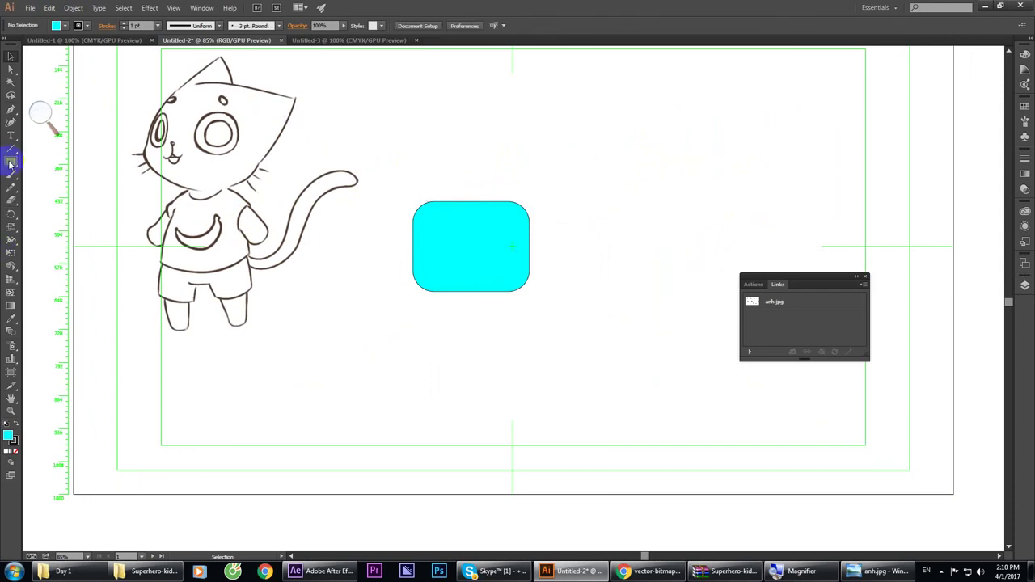
Step: Draw a rounded rectangle about 147 × 104 px with 12 px corners above the large one and an ellipse about 305 × 294 px below it
drag(13, 170, 49, 176)
drag(482, 118, 551, 164)
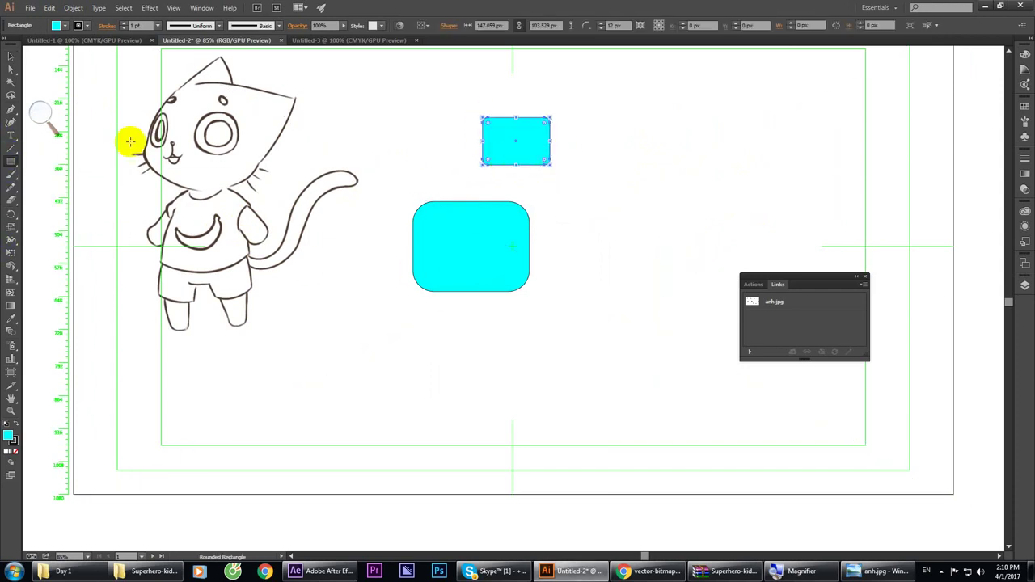
drag(12, 164, 47, 186)
drag(429, 334, 568, 469)
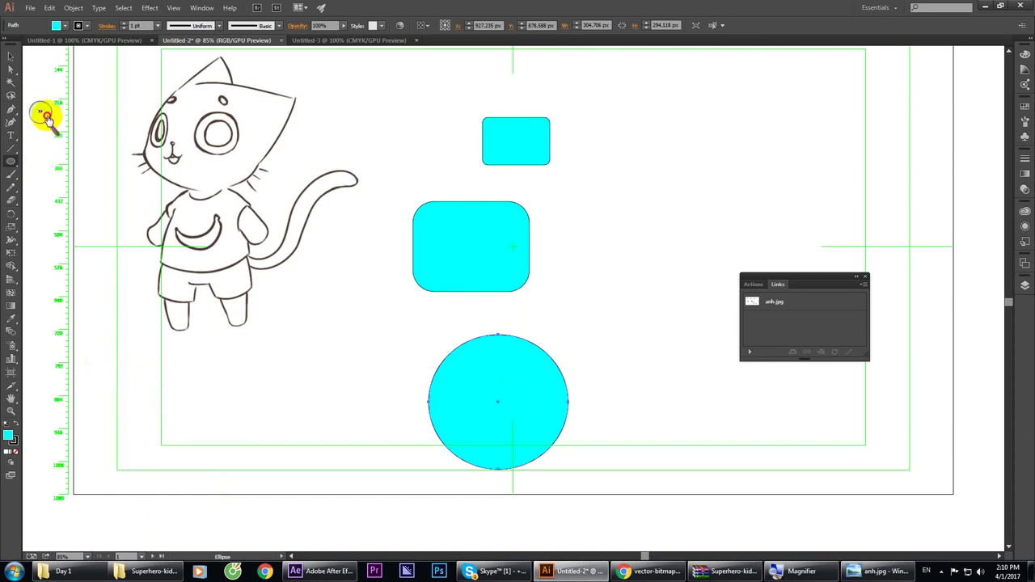
Step: Magnify the screen to 200% and move the cyan ellipse up beside the cat's body, to about X 566 px
click(42, 113)
click(49, 115)
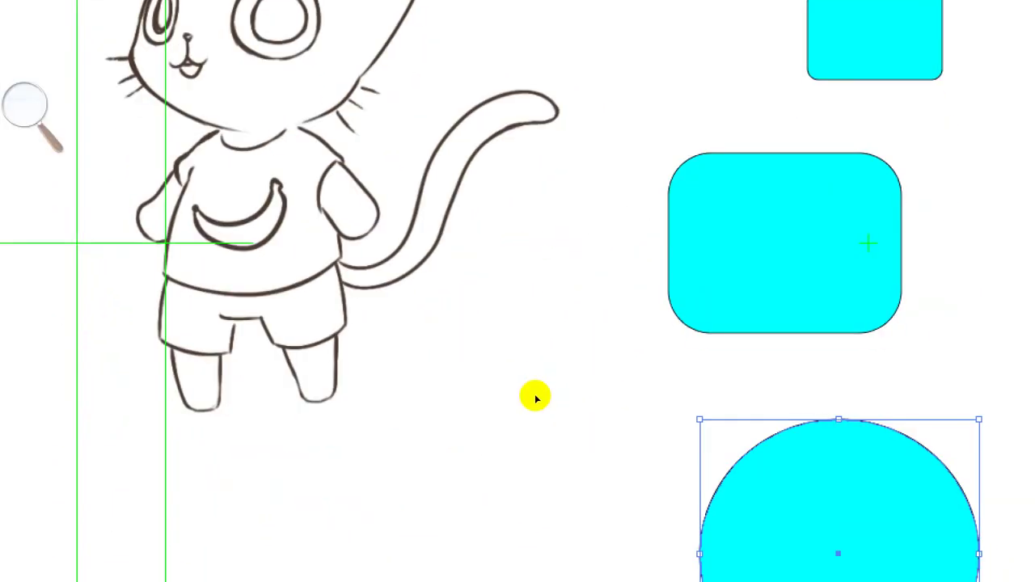
drag(536, 397, 358, 273)
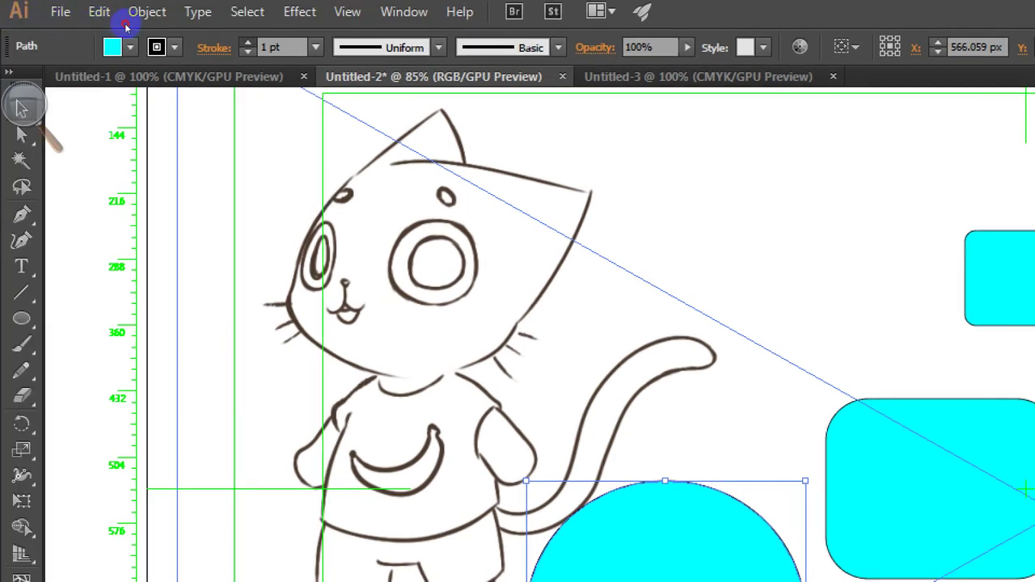
Step: Increase the ellipse's stroke weight to 13 pt
click(247, 42)
click(248, 42)
click(248, 42)
click(247, 42)
click(247, 43)
click(248, 42)
click(247, 42)
click(248, 42)
key(Up)
key(Up)
key(Up)
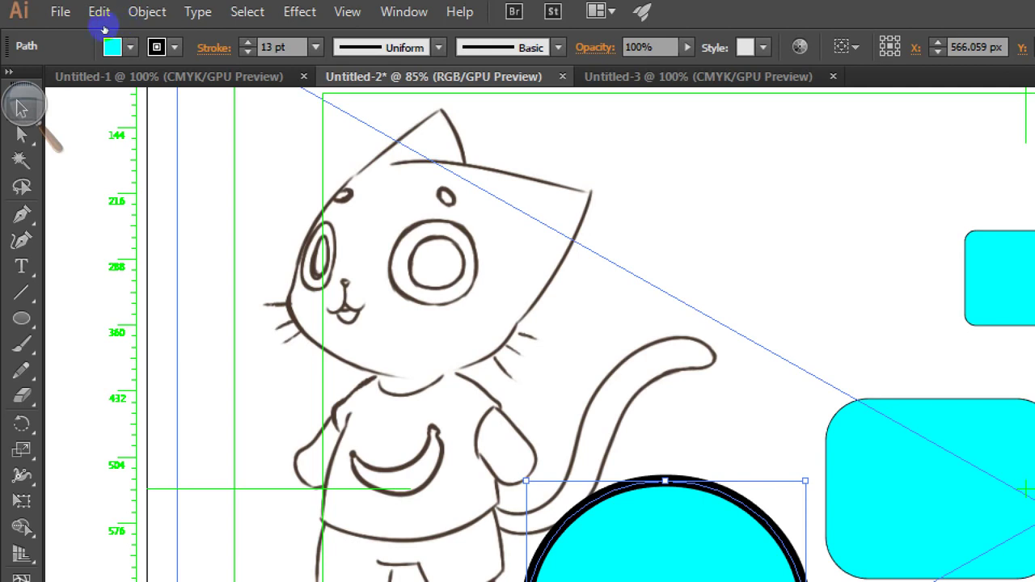
Step: View the ellipse's stroke options for weight, cap, corner, alignment and dashes, keeping the magnifier controls clear of them
click(215, 47)
click(16, 58)
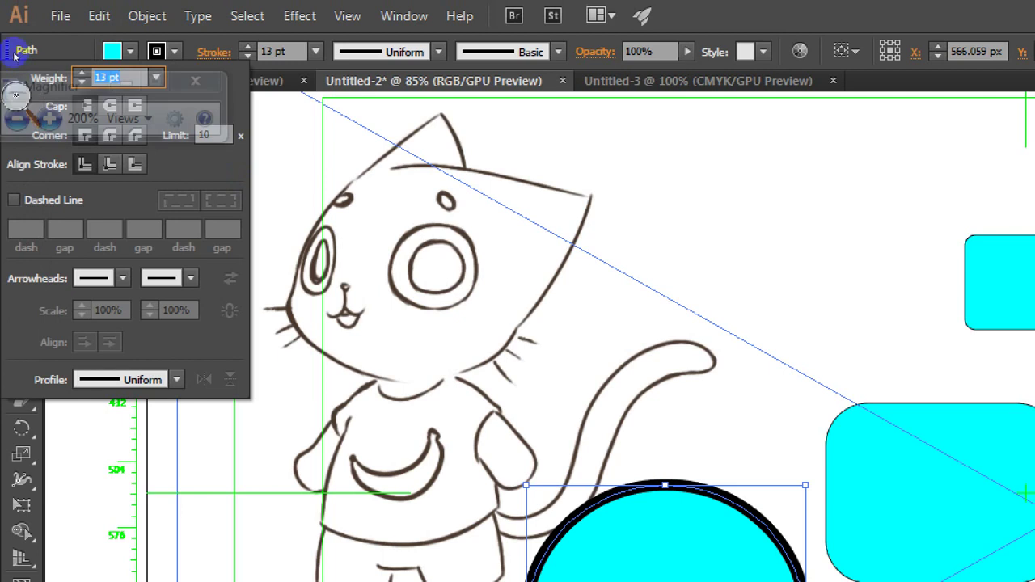
drag(18, 41, 255, 62)
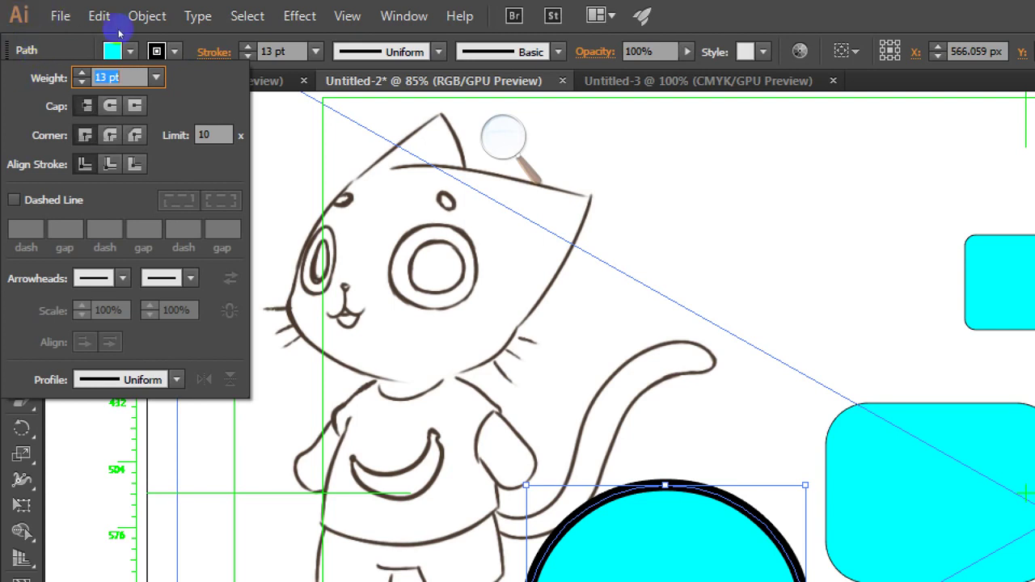
click(84, 28)
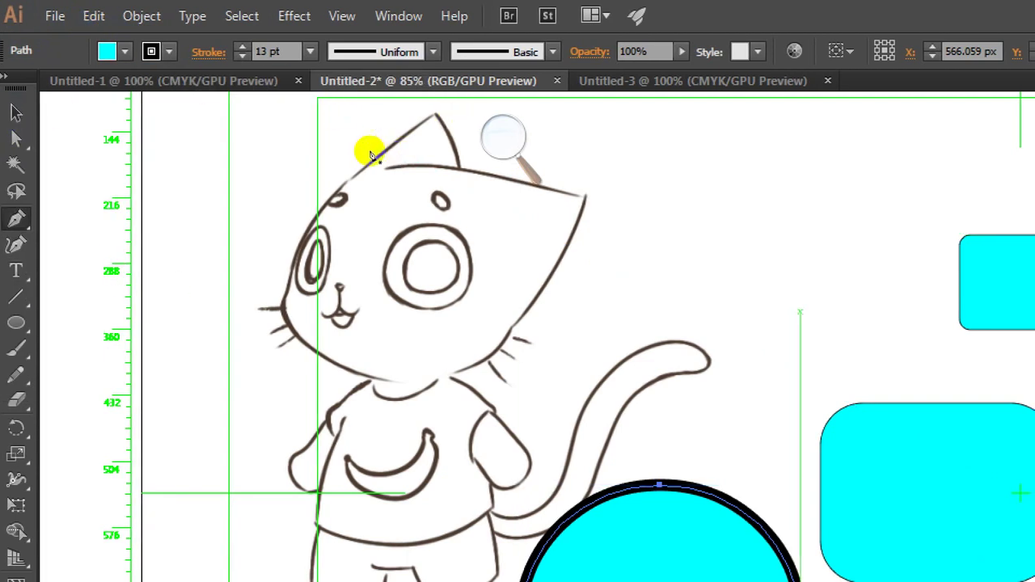
Step: Draw an open three-point angular path between the cat's head and the small rounded rectangle with the Pen tool, and select the clip group
click(675, 277)
click(740, 194)
click(859, 346)
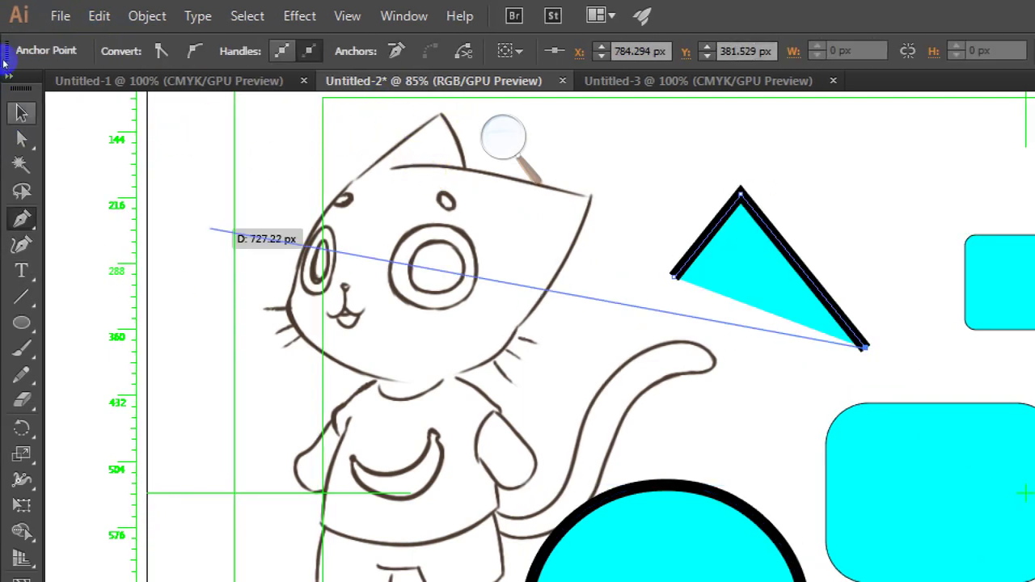
key(v)
click(370, 108)
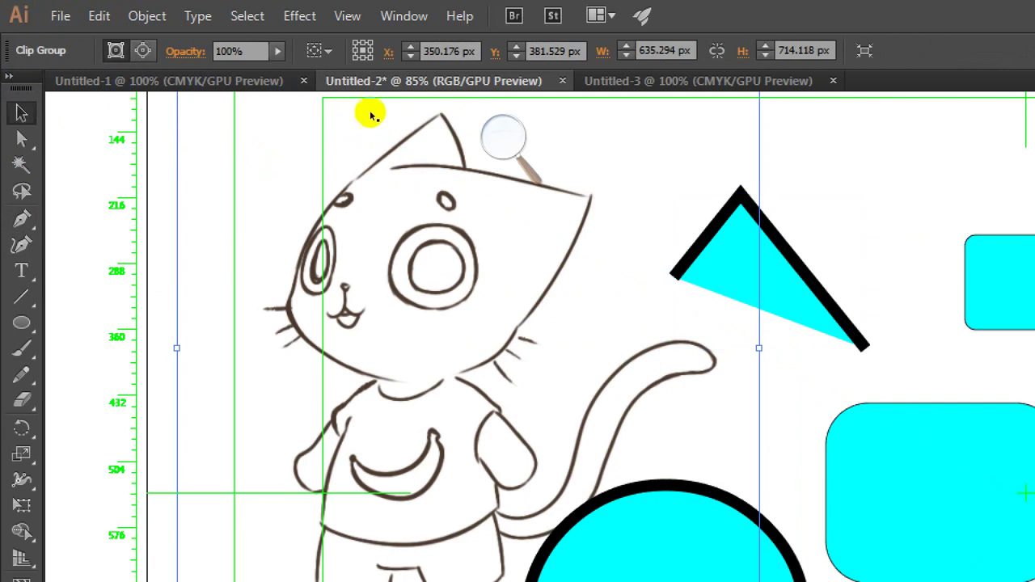
Step: Reselect the open angular path, give its stroke a Round Cap, and deselect it to see the ends
key(ctrl+z)
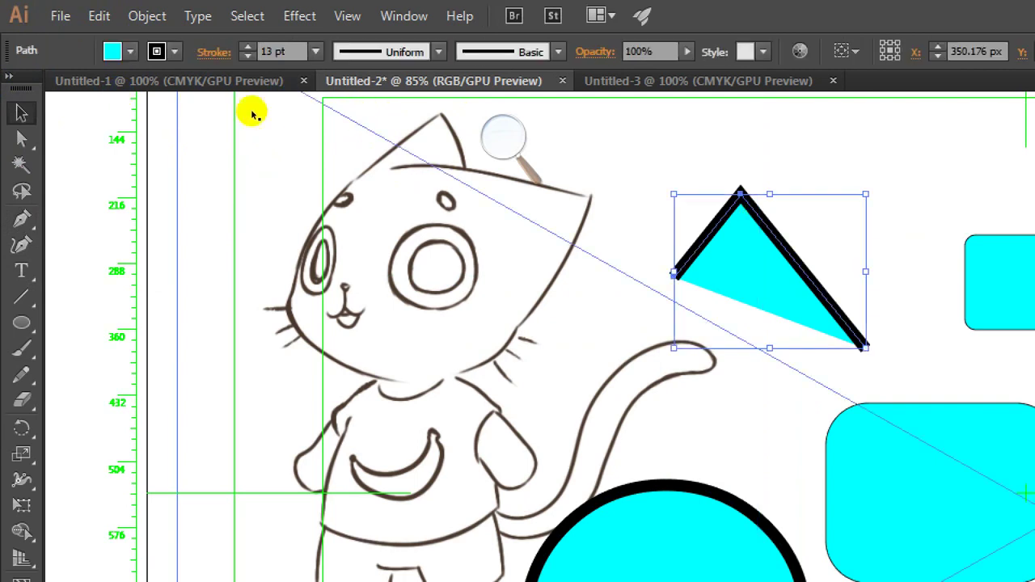
key(ctrl+F10)
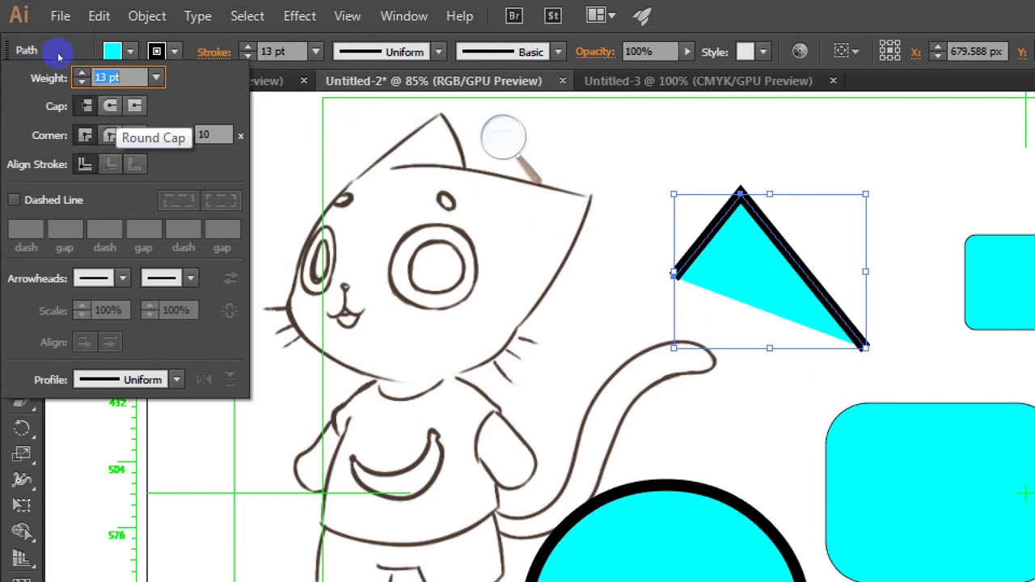
click(110, 106)
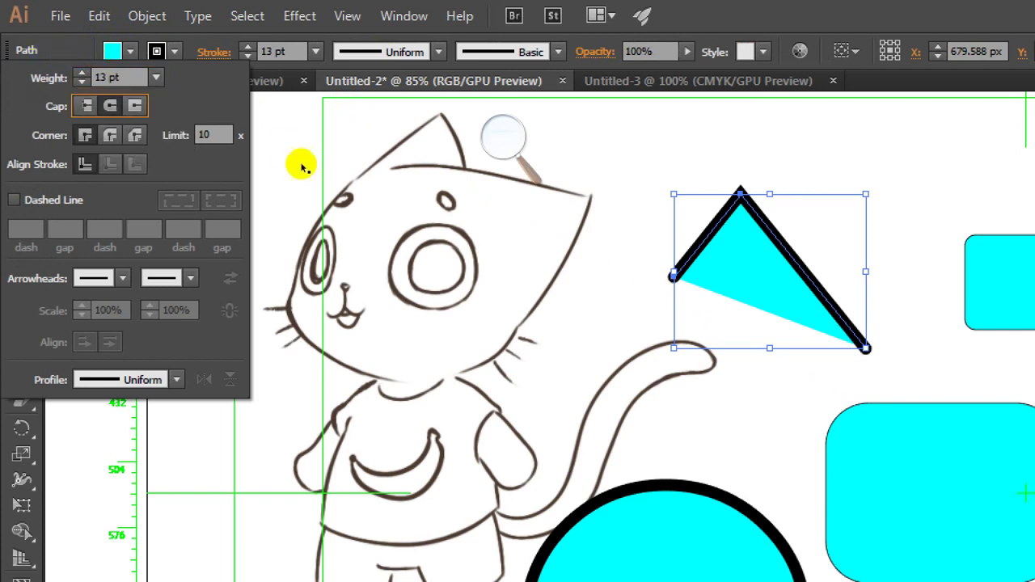
key(Escape)
click(340, 142)
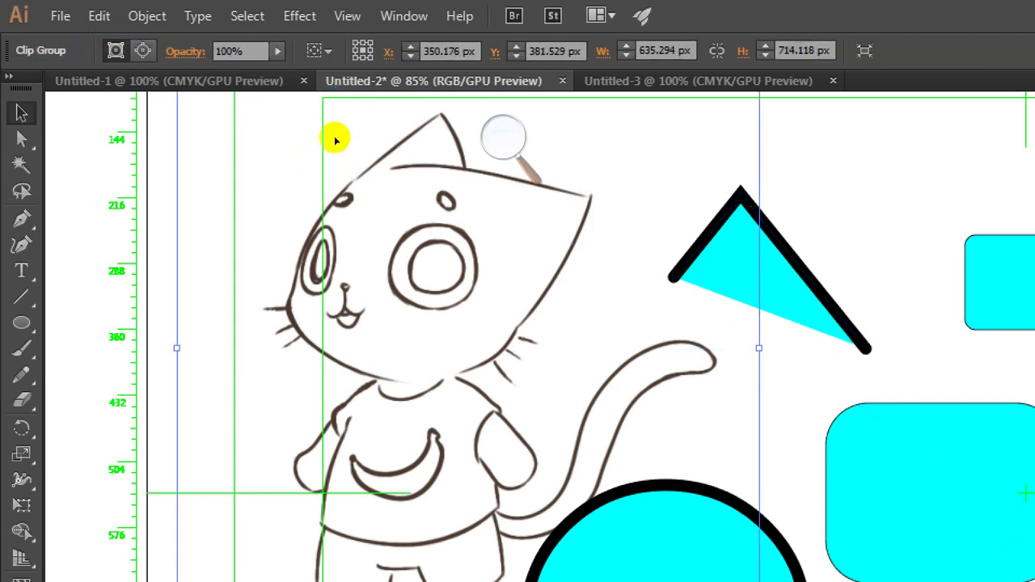
Step: Change the angular path's stroke ends to Projecting Cap and deselect the path
click(674, 275)
click(215, 52)
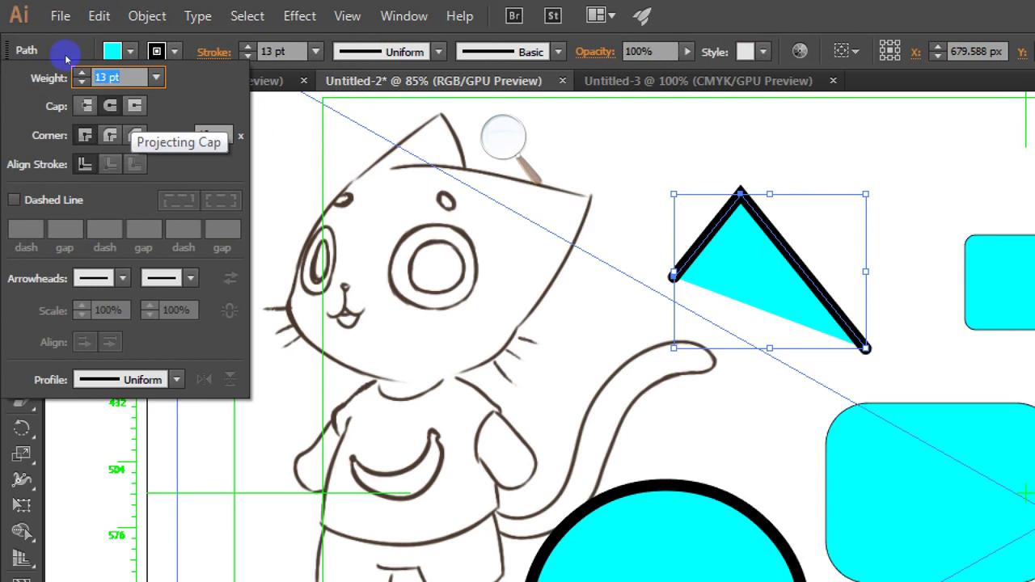
click(135, 106)
click(661, 146)
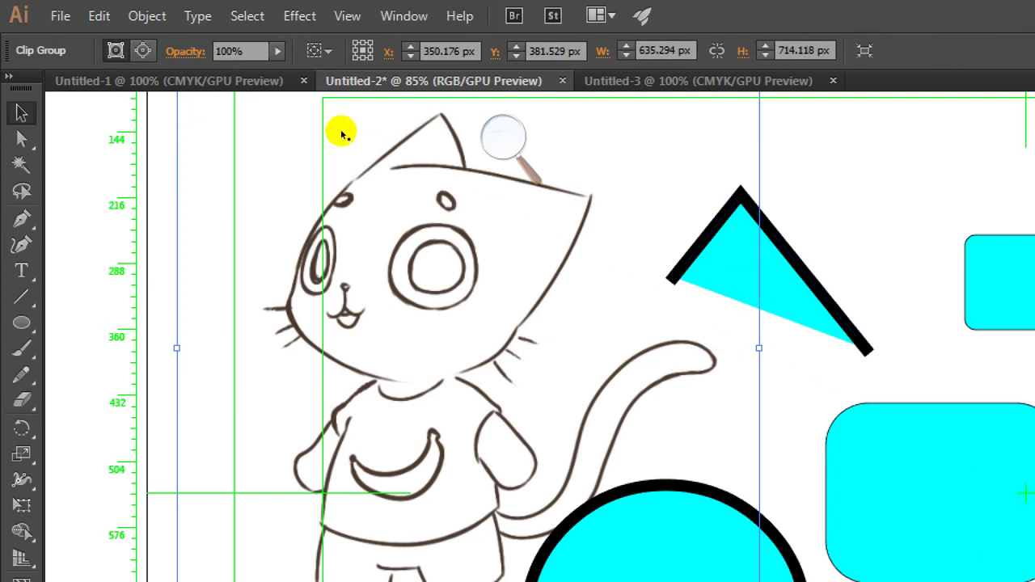
Step: Reselect the angular path, return its stroke ends to Round Cap, and clear the selection
key(ctrl+z)
key(ctrl+F10)
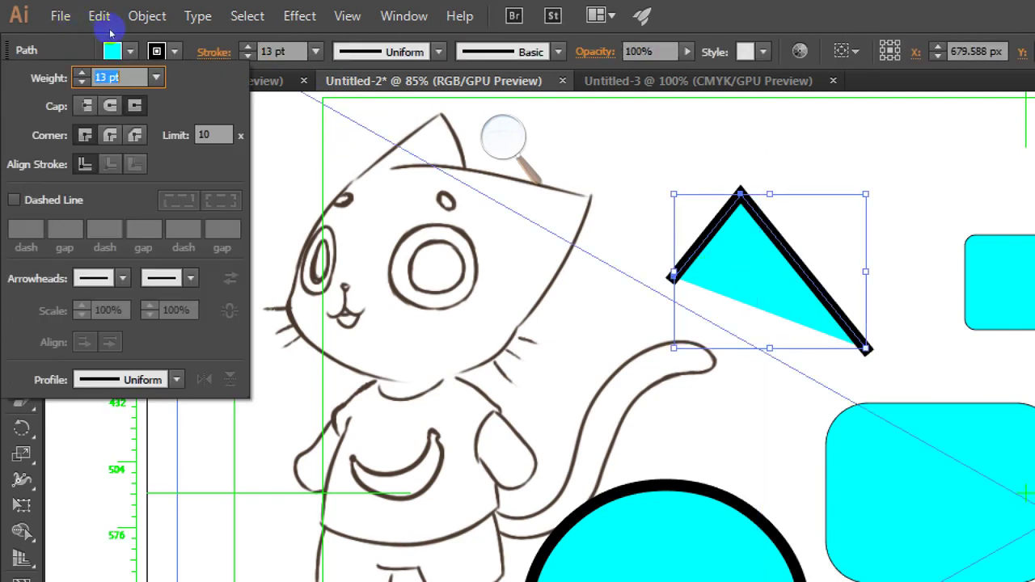
key(Tab)
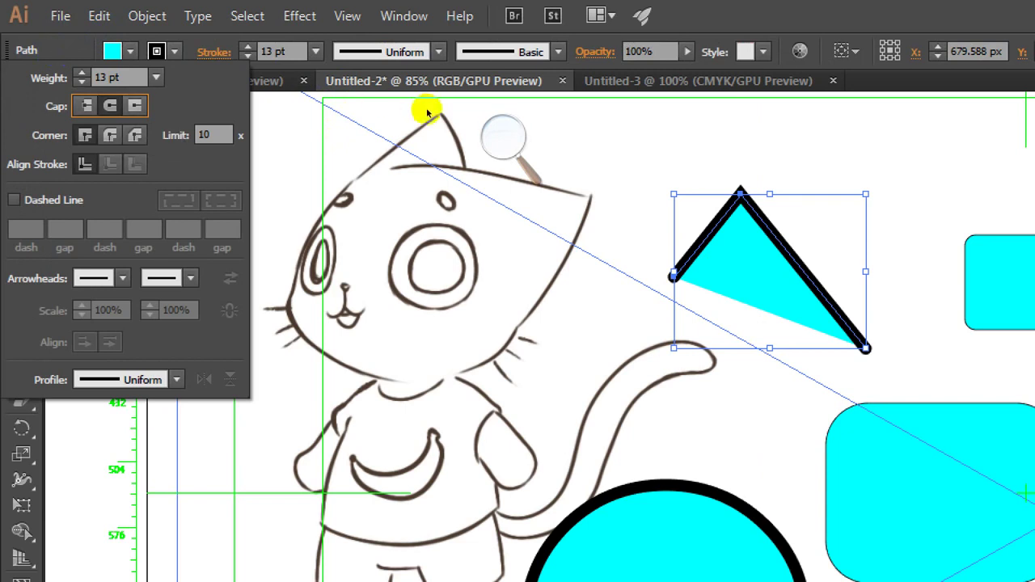
click(390, 85)
click(376, 113)
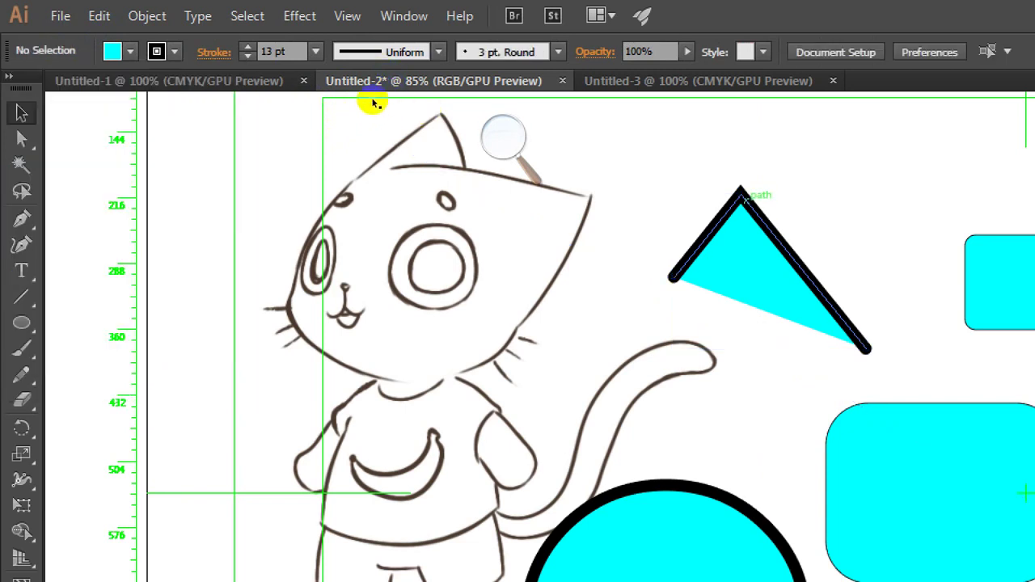
Step: Set the angular path's stroke corner to Round Join
click(741, 197)
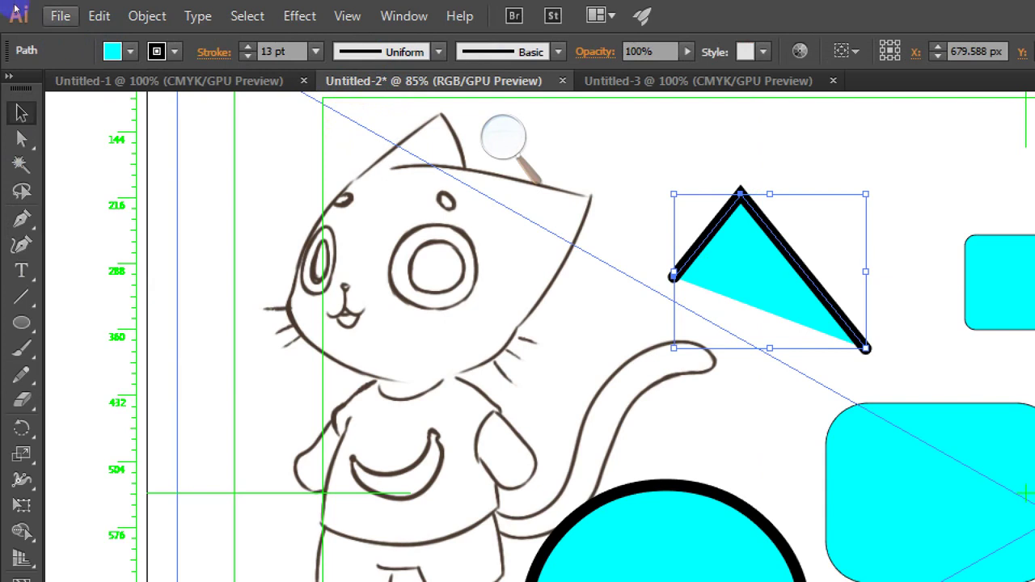
click(212, 52)
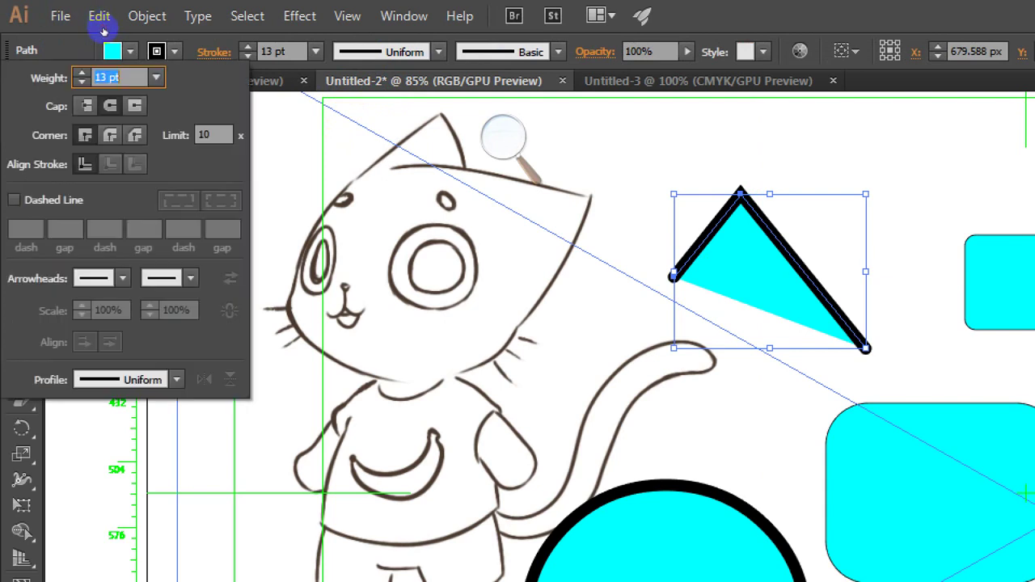
click(55, 71)
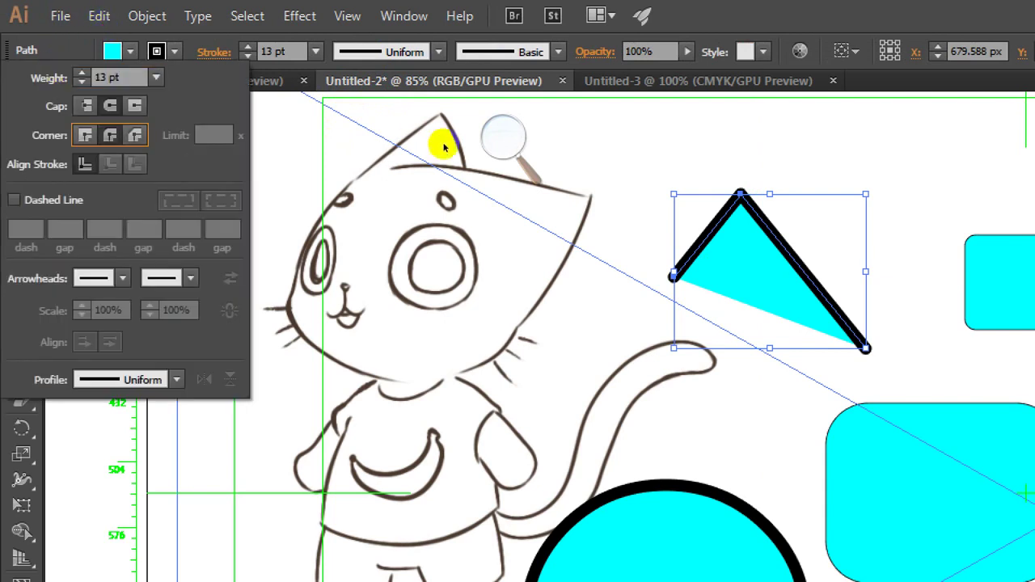
click(813, 128)
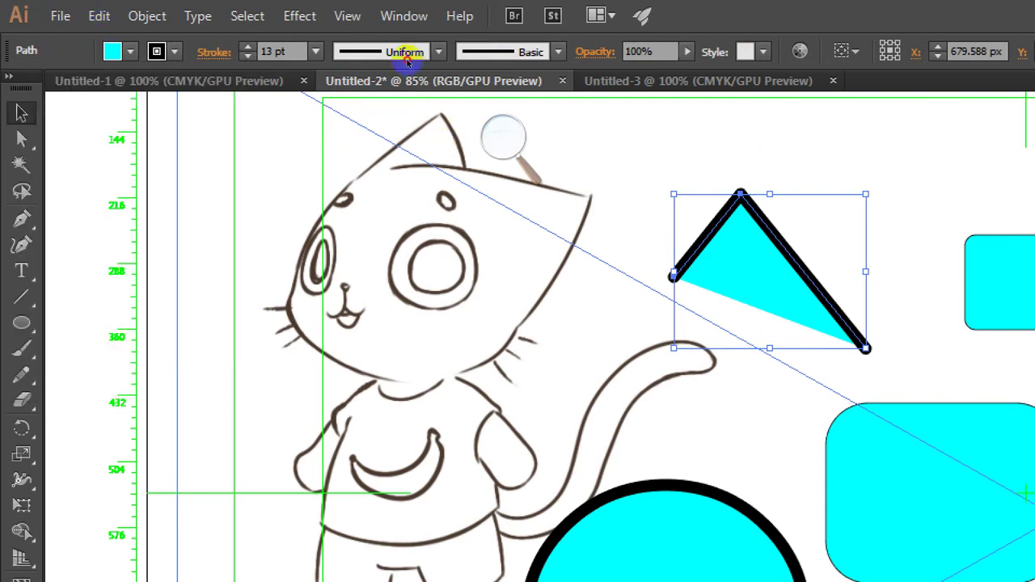
click(372, 99)
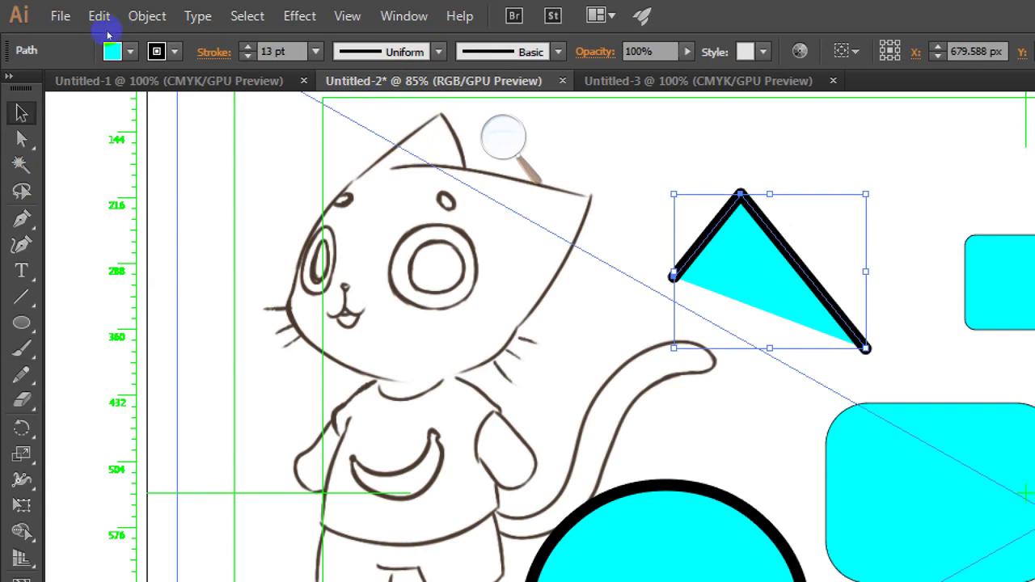
Step: Change the angular path's stroke corner to Bevel Join and clear the selection
click(214, 52)
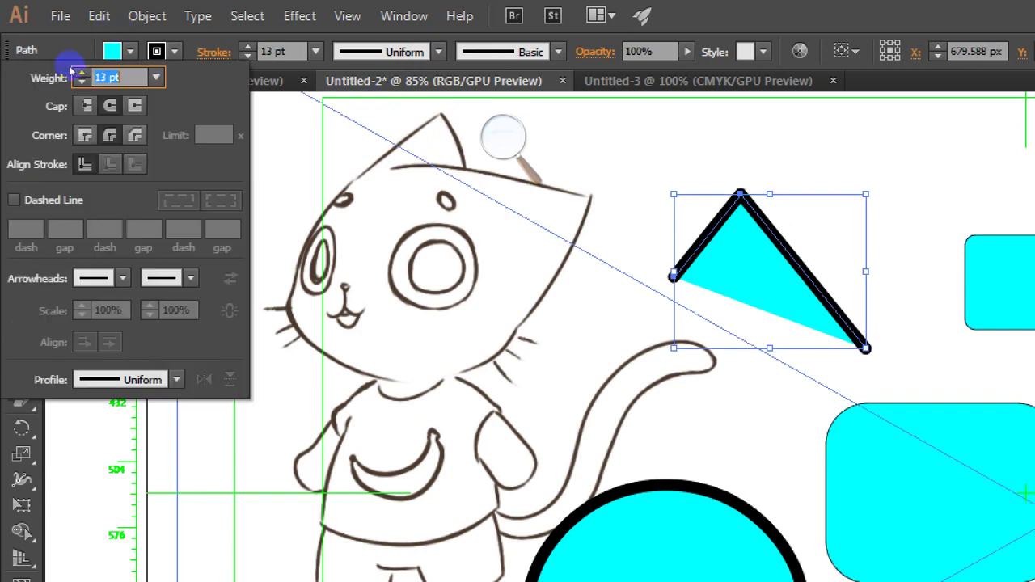
click(138, 136)
click(356, 98)
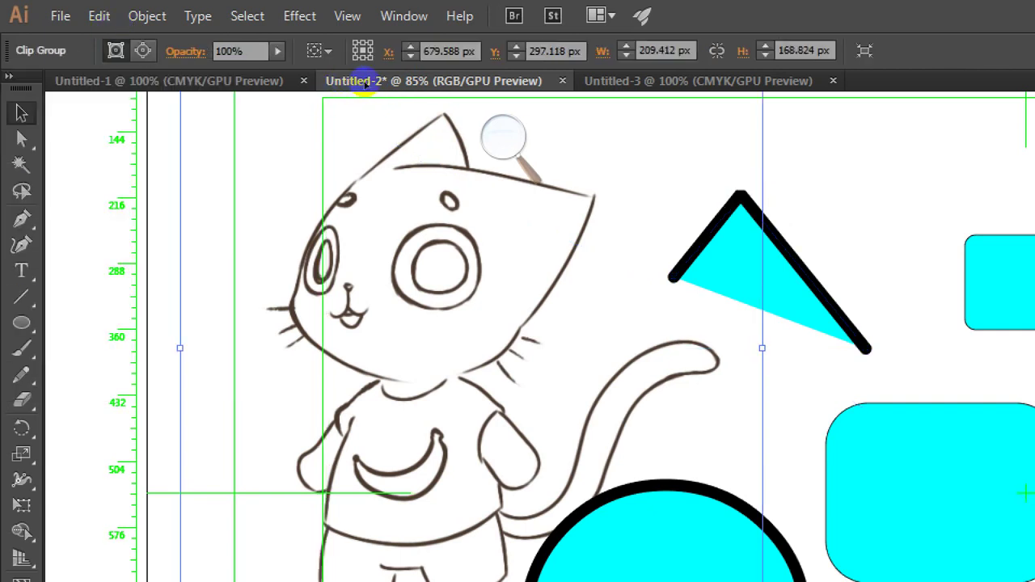
click(398, 127)
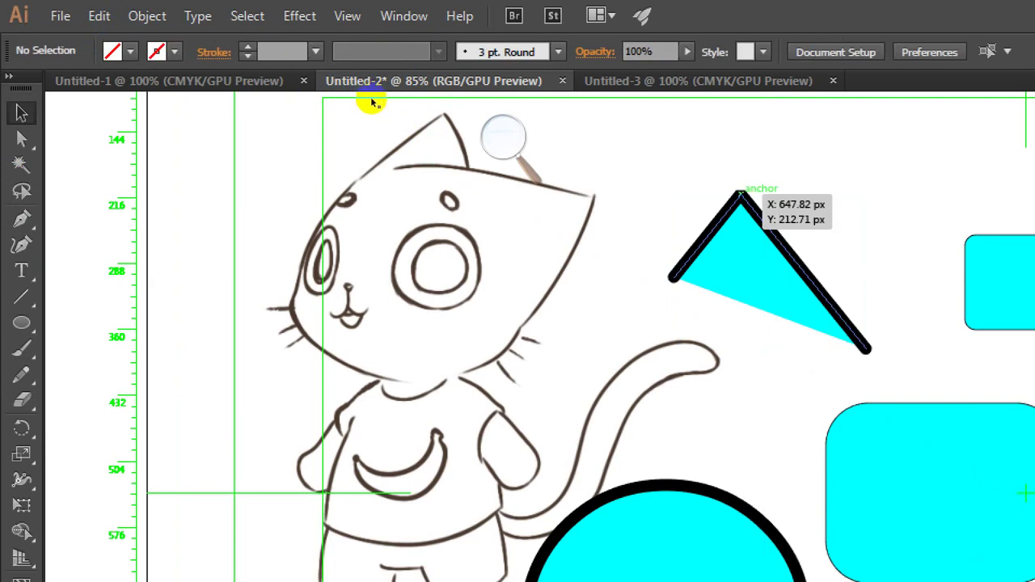
Step: Reselect the angular path and switch its stroke corner back to Round Join
click(740, 198)
click(211, 52)
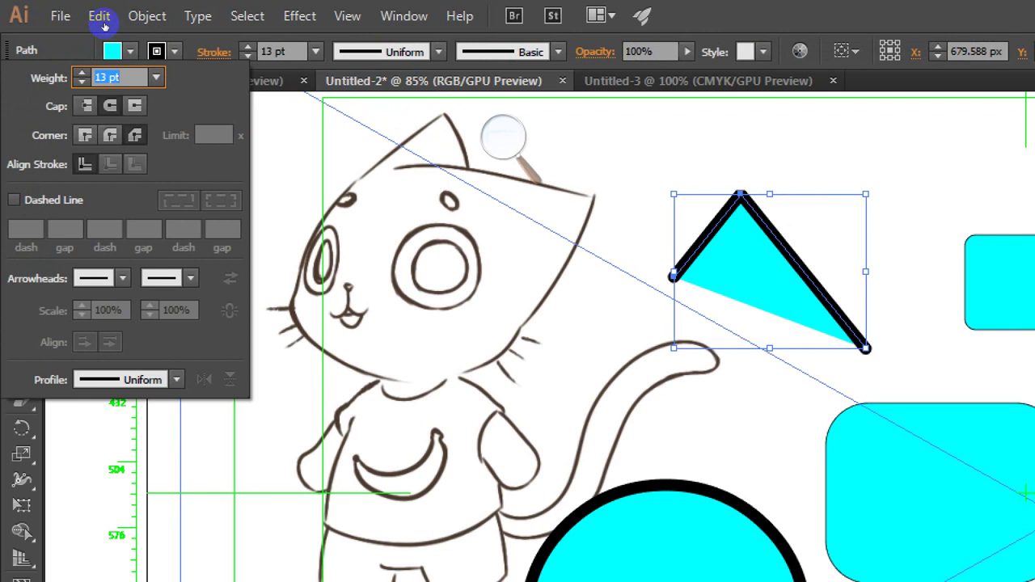
click(110, 135)
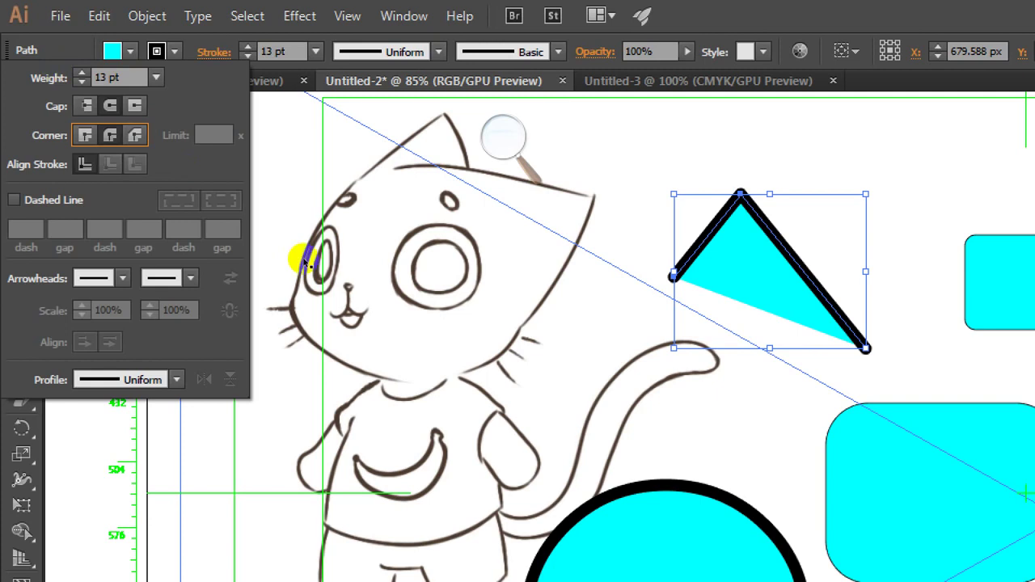
Step: Select the cyan ellipse and move it over the cat's head, to about X 324 px
click(631, 514)
click(646, 505)
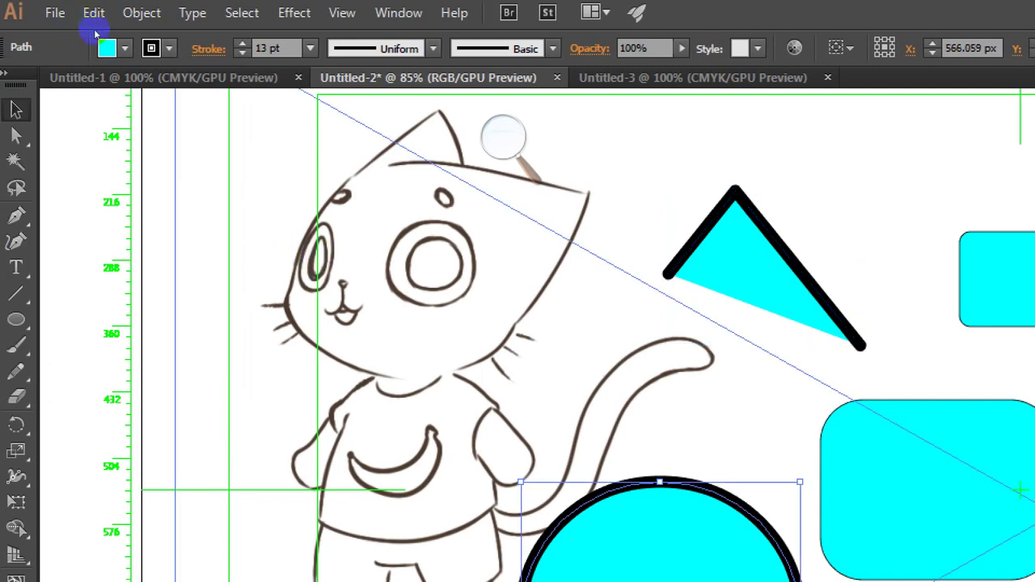
click(208, 49)
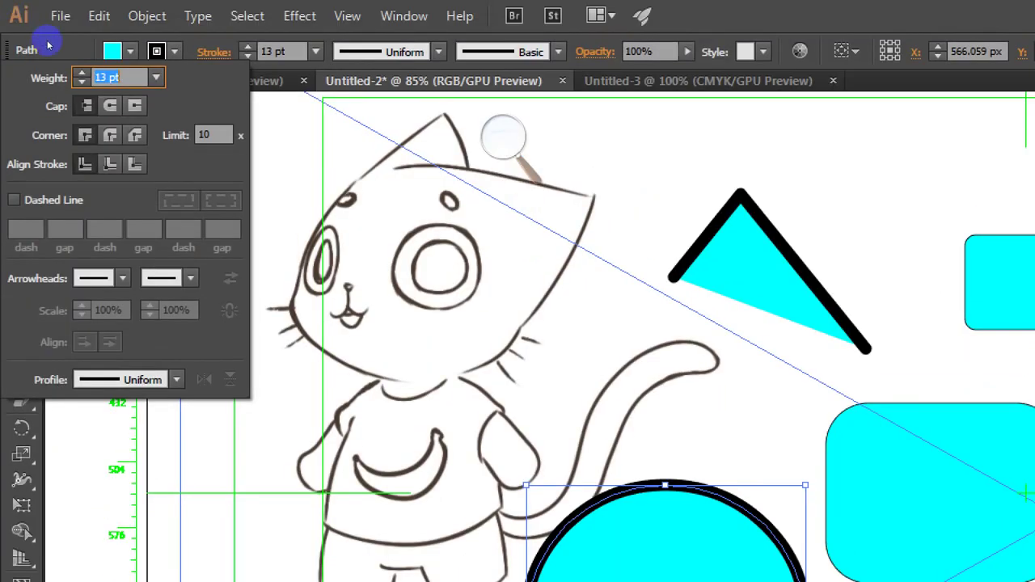
click(300, 238)
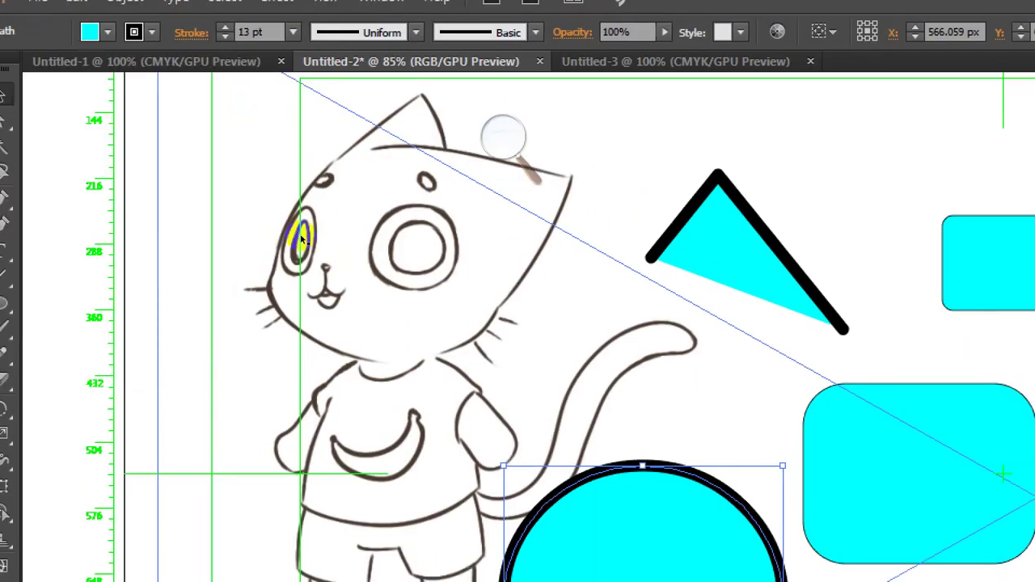
drag(301, 238, 213, 83)
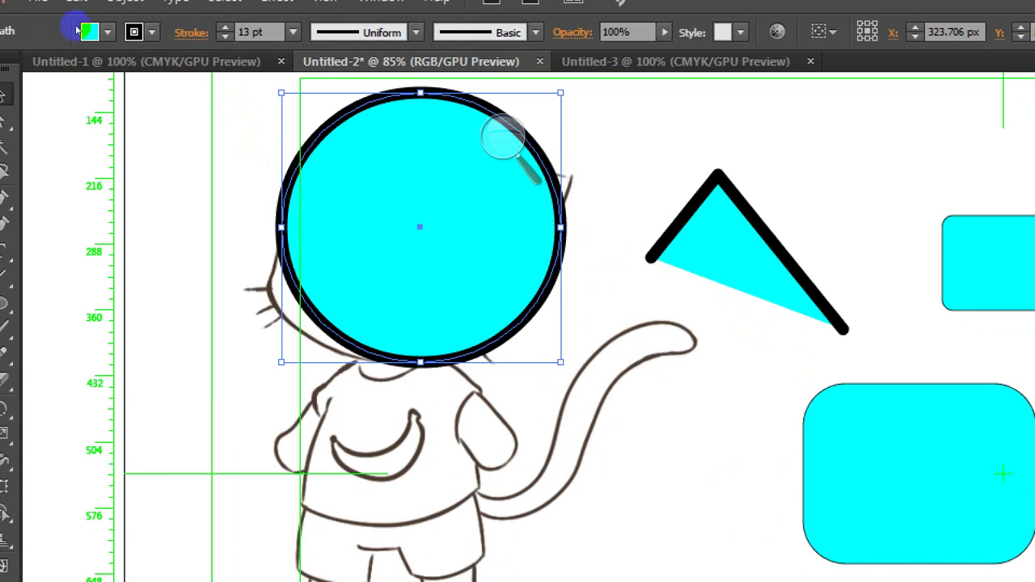
Step: Align the ellipse's stroke to the inside, and switch it to the outside
click(191, 33)
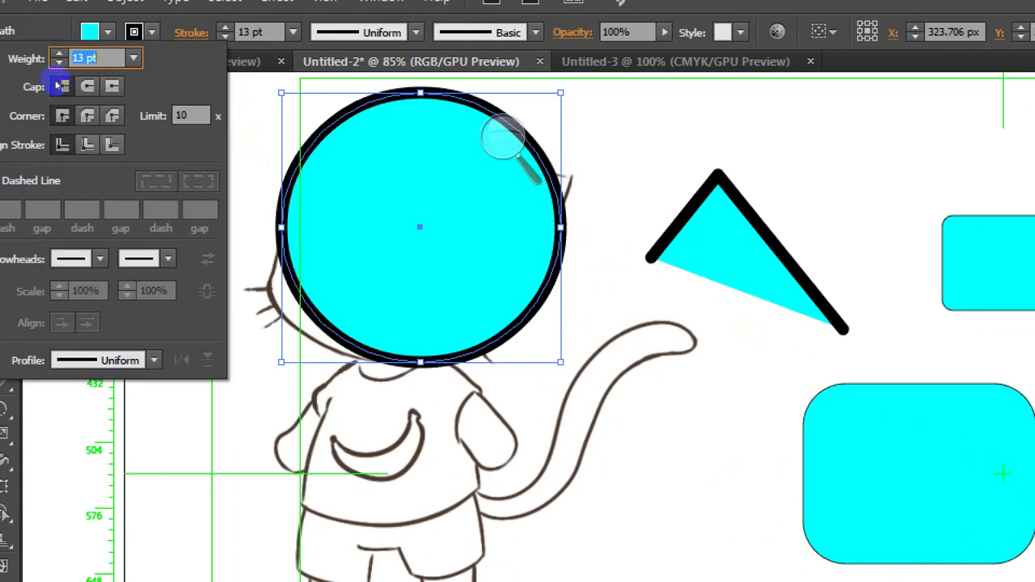
click(59, 85)
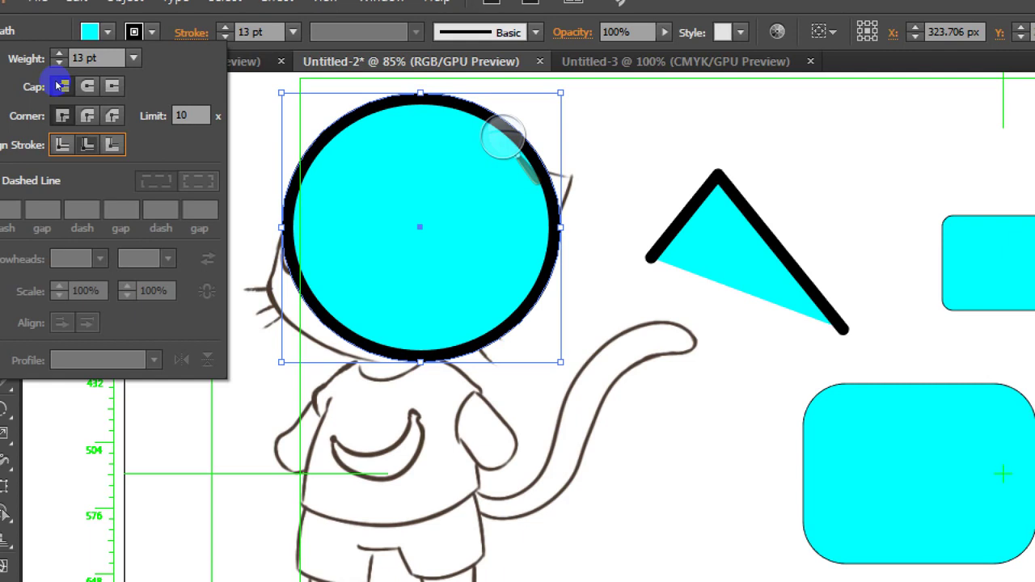
click(112, 144)
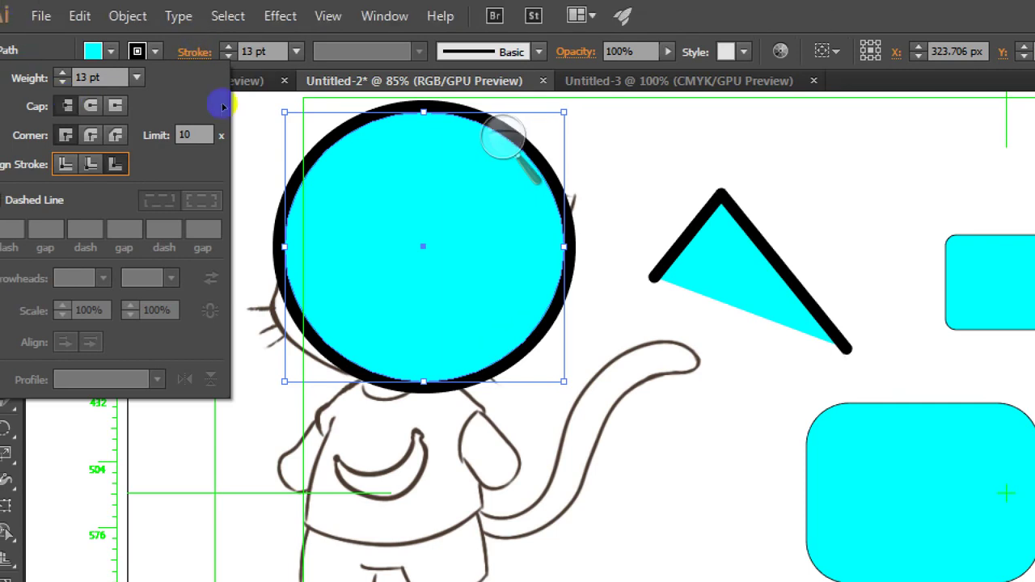
click(232, 84)
Step: Shift the ellipse to about X 346 px and apply the 3.00 brush to its stroke
key(ctrl+z)
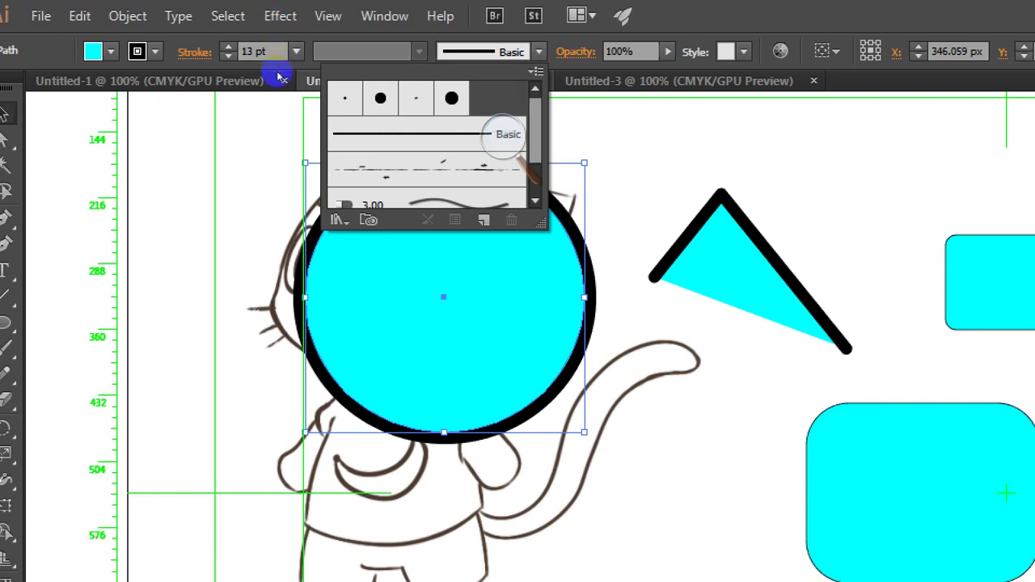
drag(535, 113, 535, 142)
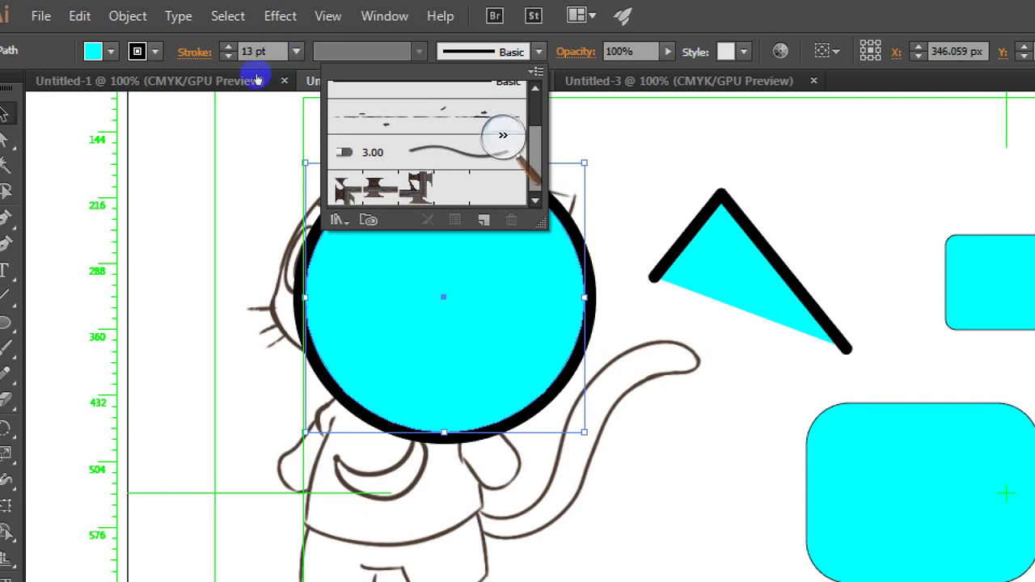
click(429, 153)
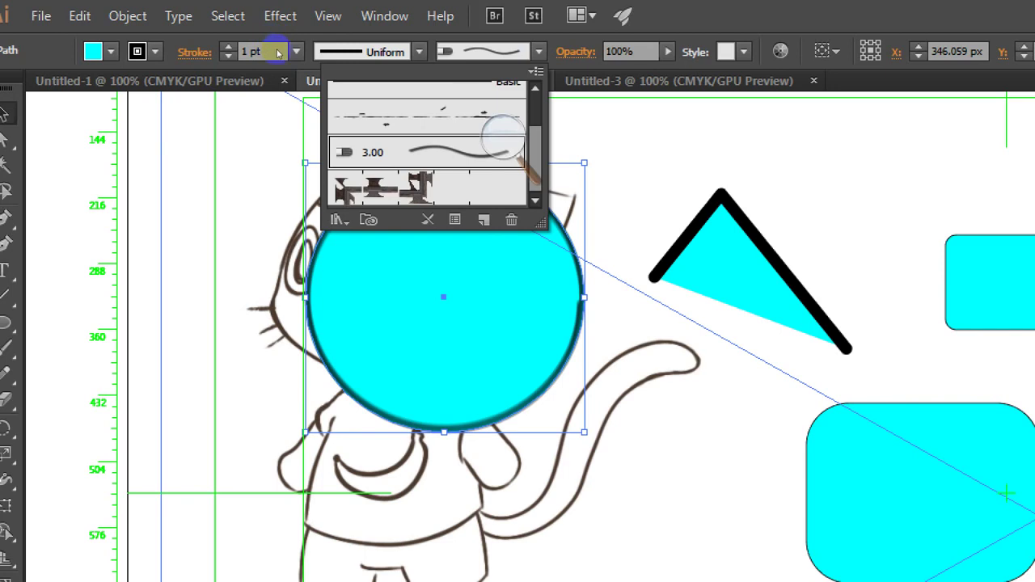
Step: Open the Borders_Dashed brush library
scroll(275, 53, up, 2)
scroll(277, 68, down, 2)
scroll(282, 58, up, 2)
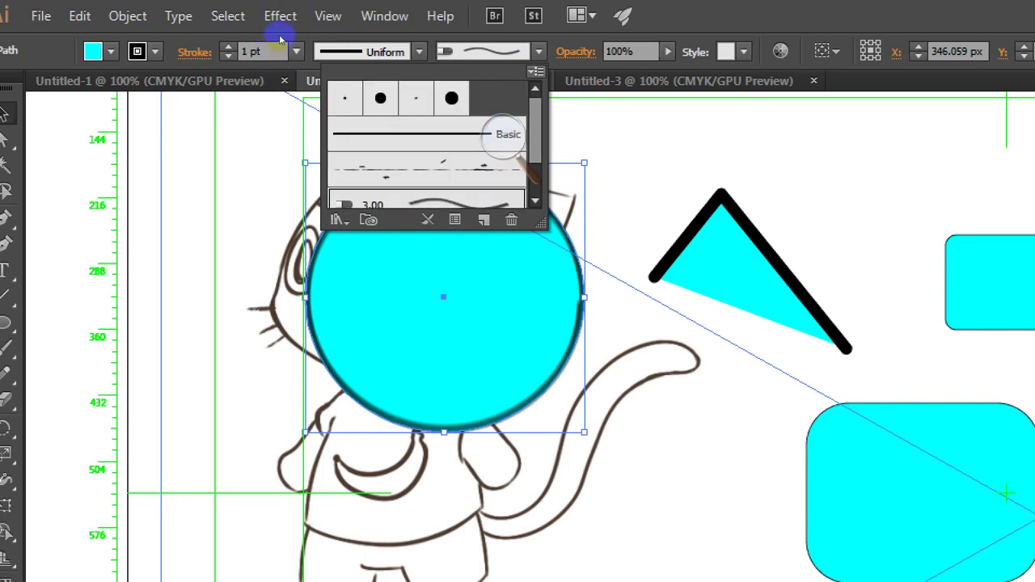
click(535, 71)
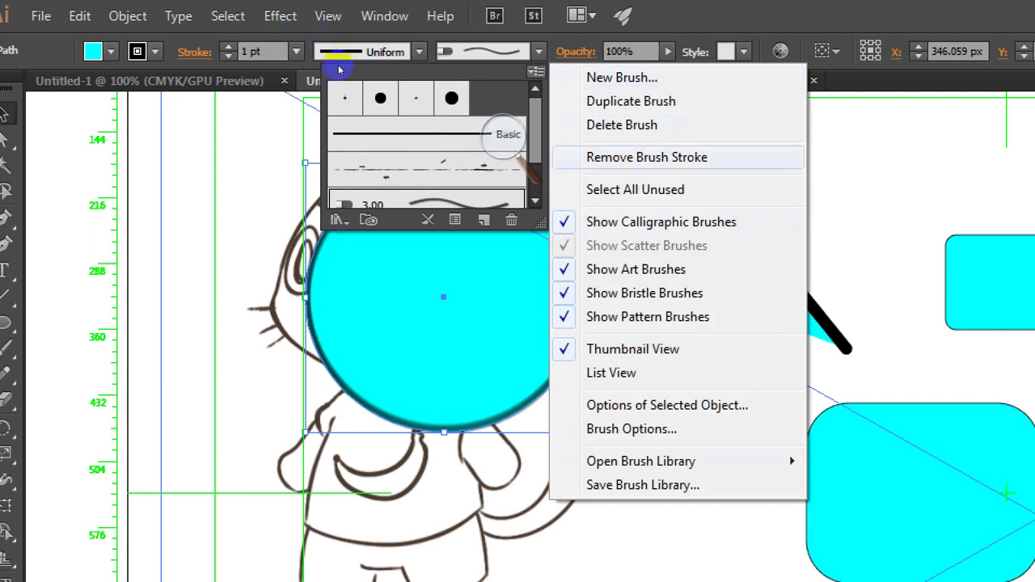
mouse_move(640, 461)
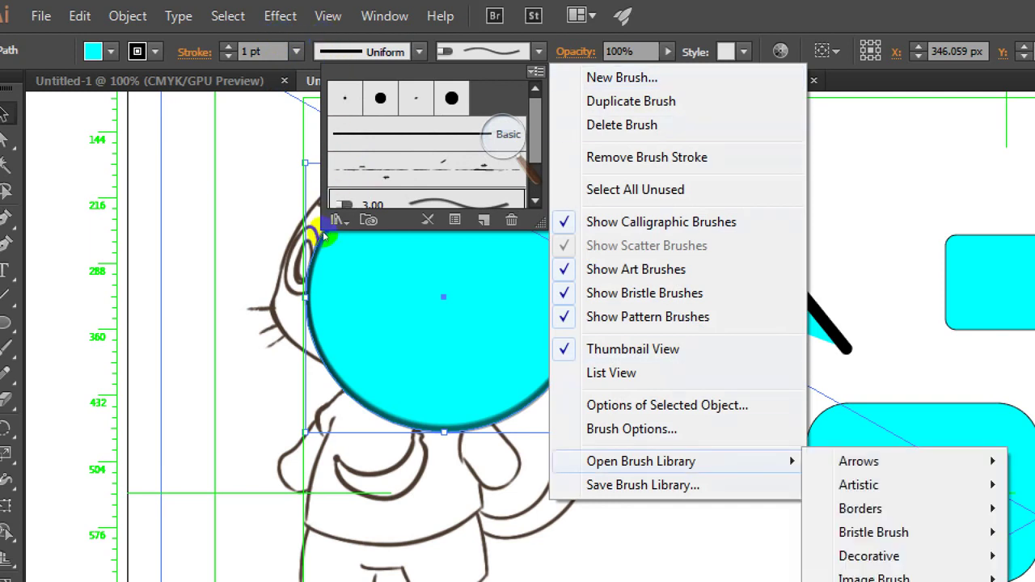
key(Down)
key(Down)
key(Down)
key(Down)
key(Down)
key(Down)
key(Down)
key(Down)
key(Down)
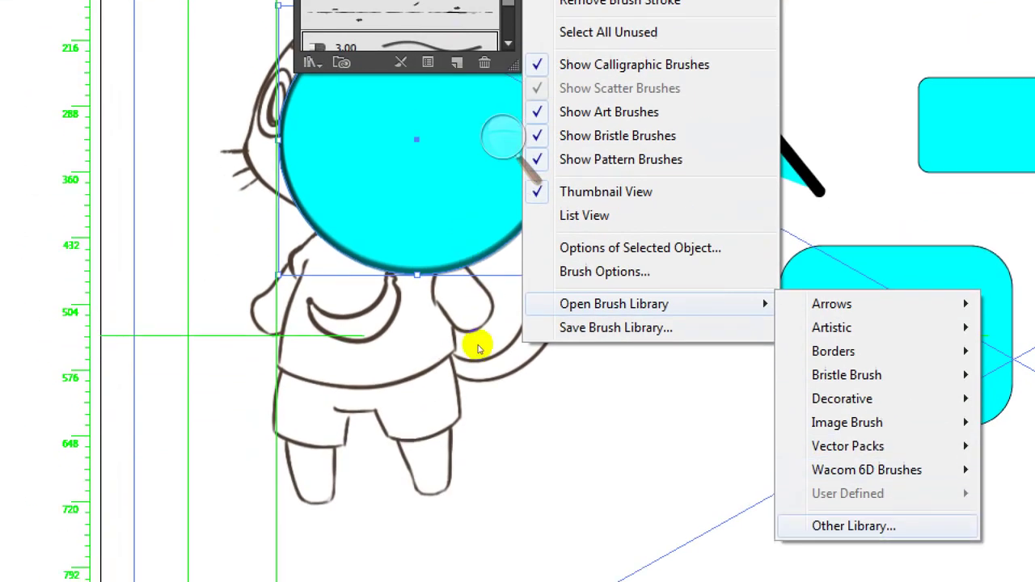
key(Up)
key(Up)
key(Up)
key(Up)
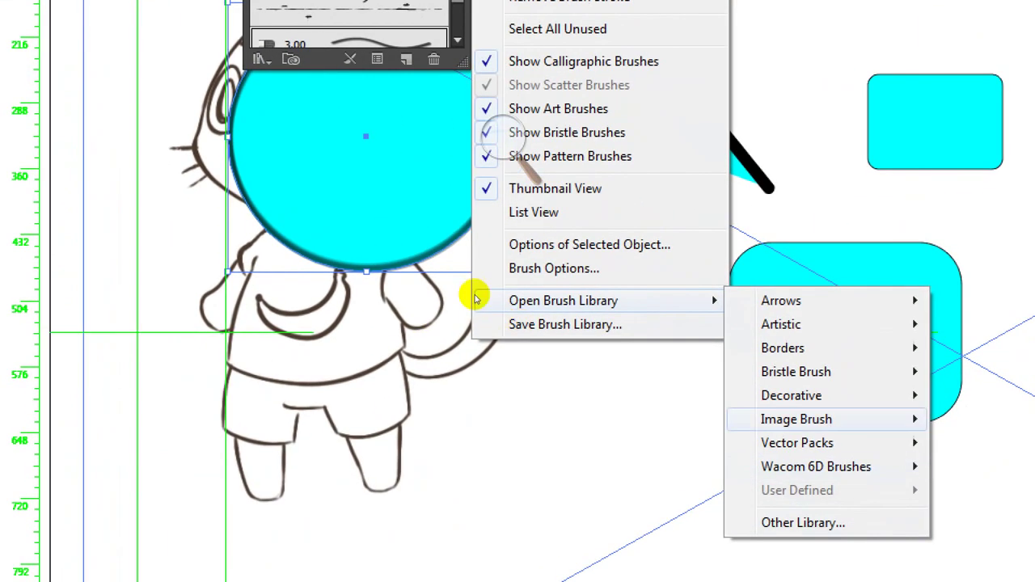
key(Right)
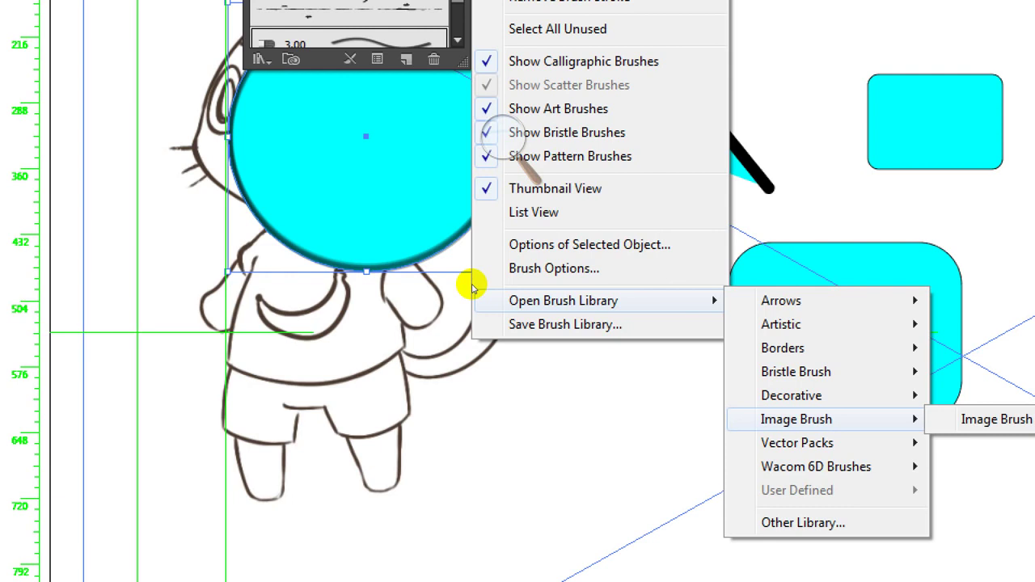
key(Up)
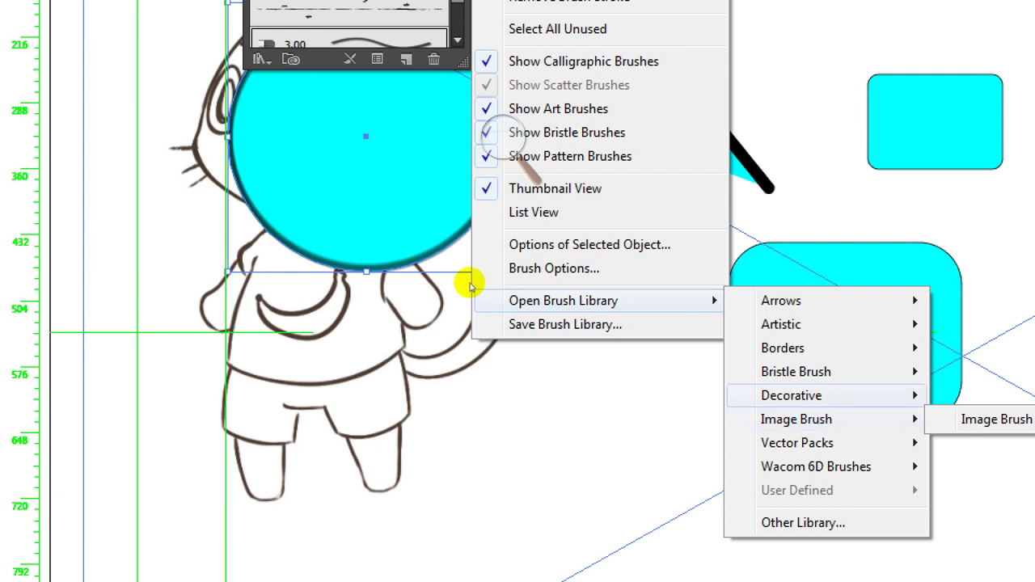
key(Up)
key(Up)
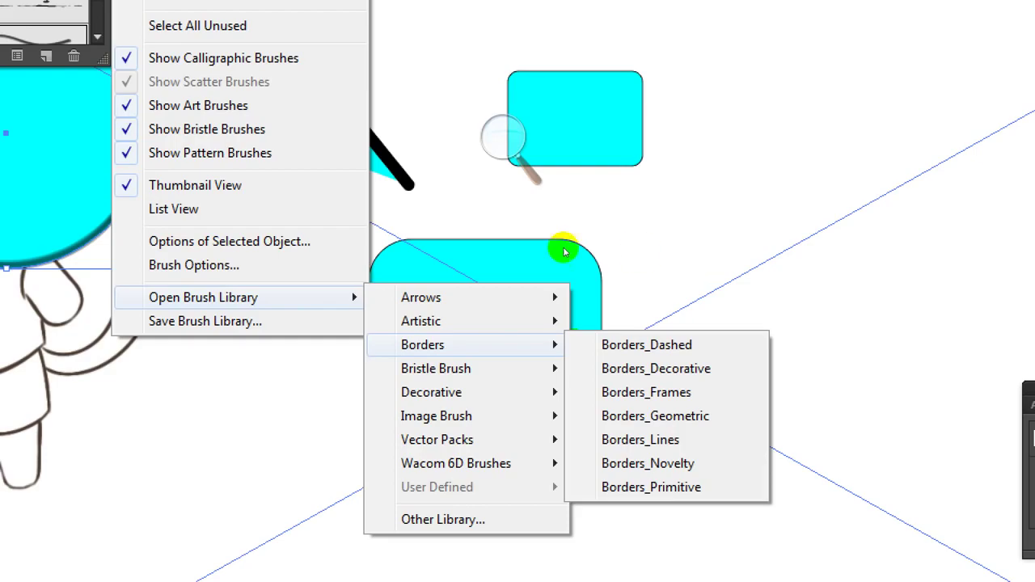
key(Right)
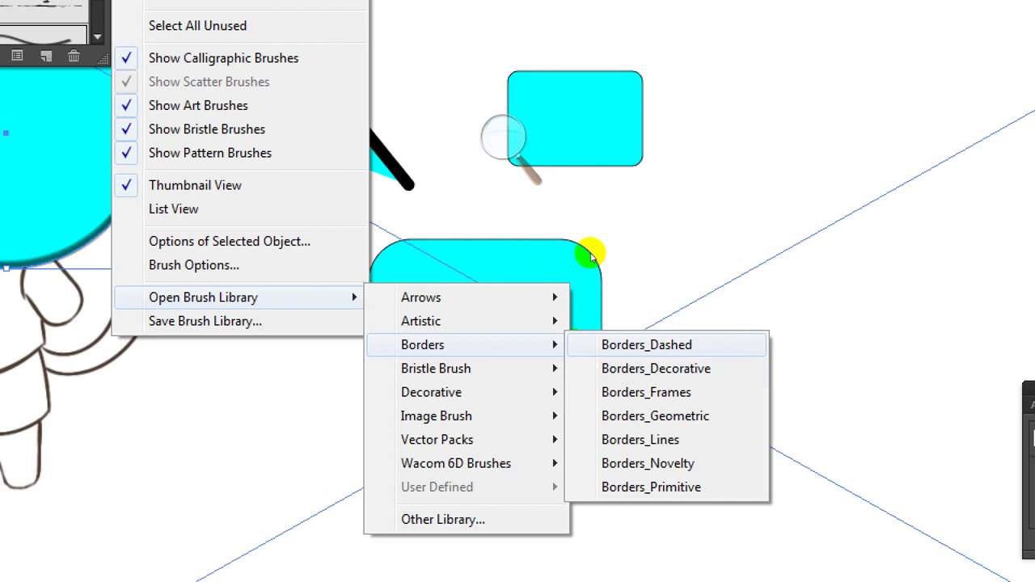
key(Return)
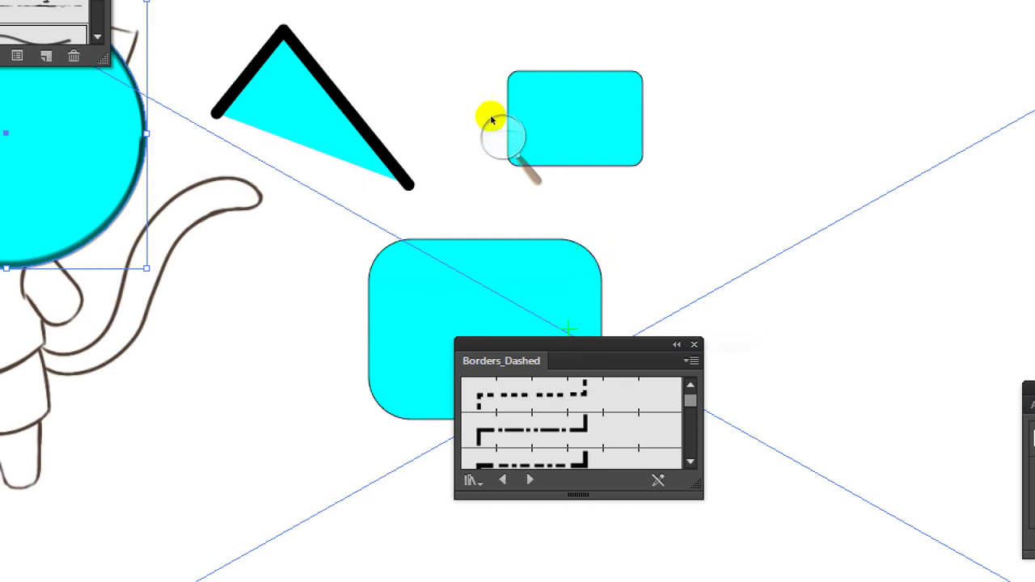
Step: Reset the ellipse's stroke to the Basic brush and apply the plain dashed border brush from the Borders_Dashed library
key(space)
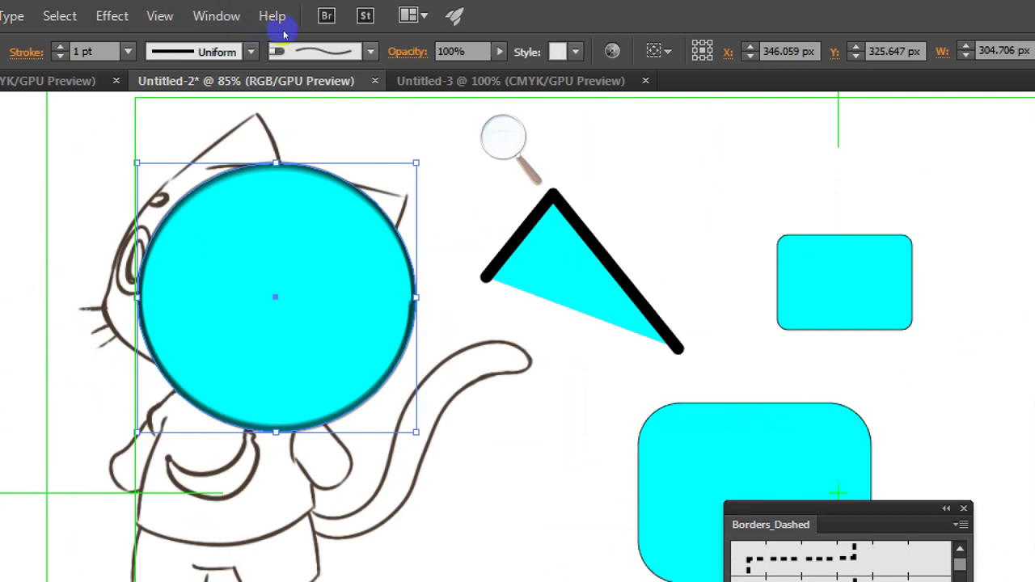
click(282, 44)
click(257, 133)
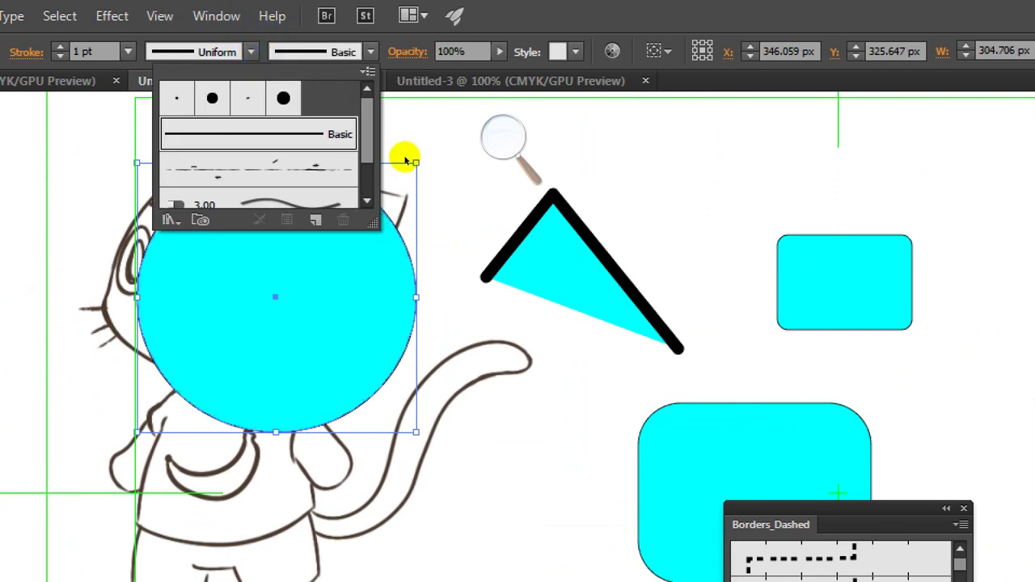
click(504, 293)
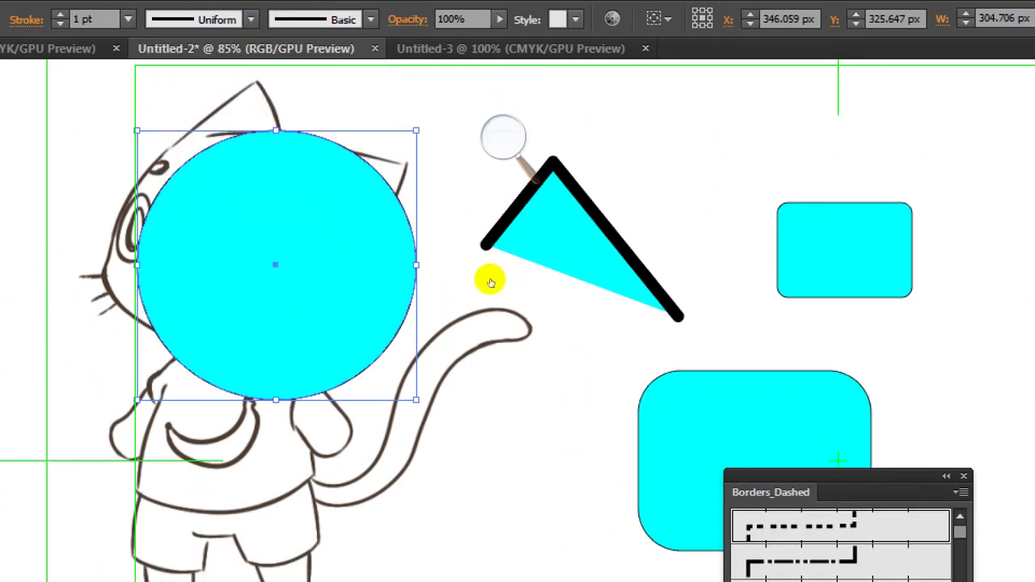
key(ctrl+z)
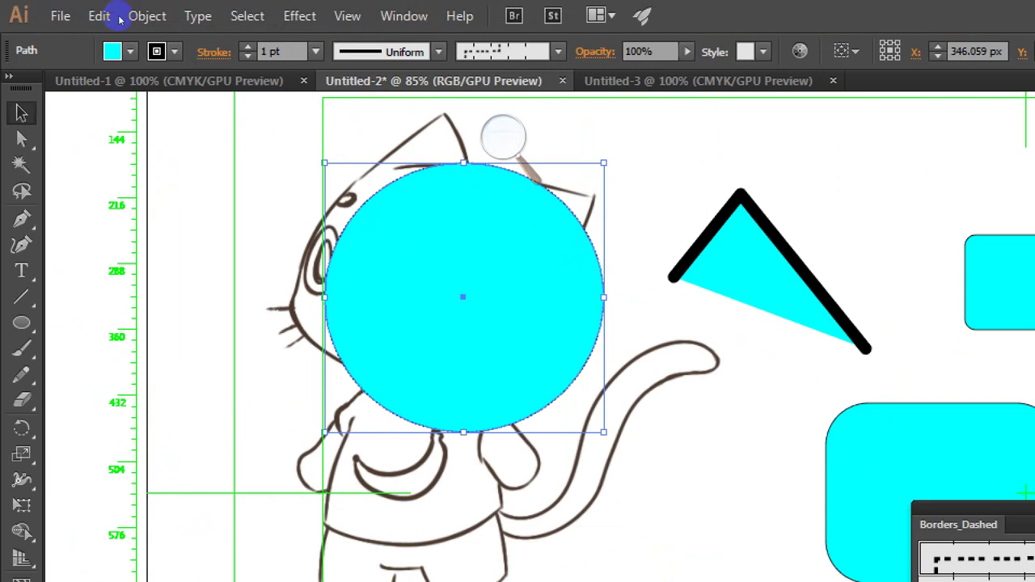
Step: Set the ellipse's dashed stroke weight to 9 pt and bring the Borders_Dashed library close to the ellipse
click(248, 47)
click(248, 46)
click(248, 47)
click(248, 47)
click(247, 47)
click(248, 47)
click(248, 47)
click(247, 47)
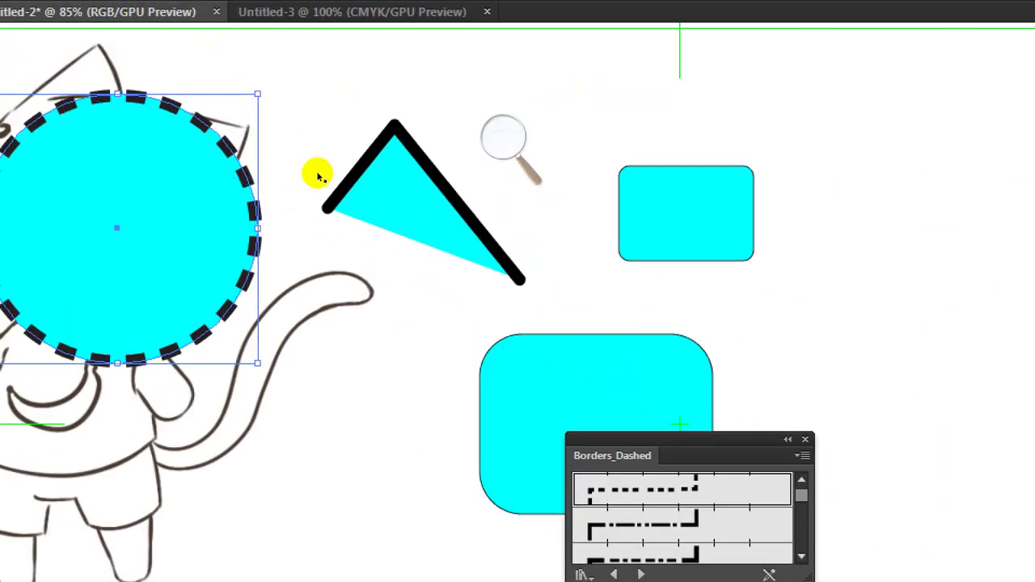
drag(577, 439, 329, 177)
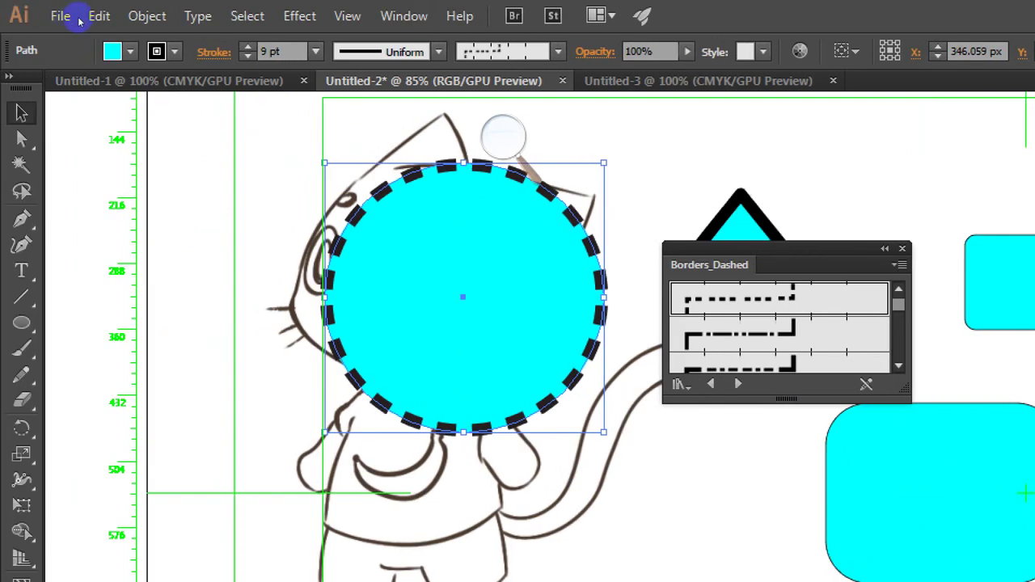
Step: Switch the ellipse's stroke to a round cap and a round join corner
click(110, 52)
click(110, 106)
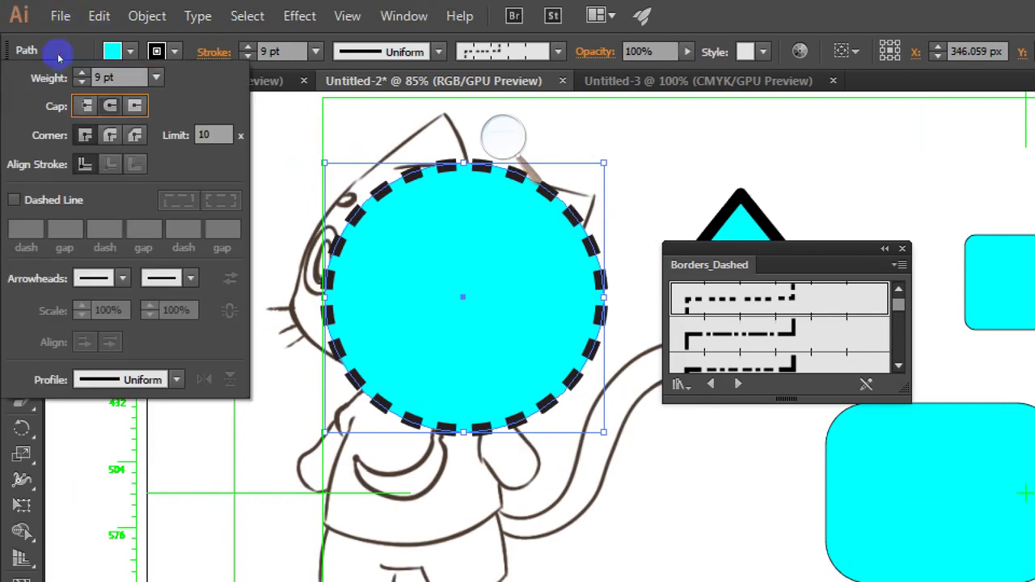
click(110, 135)
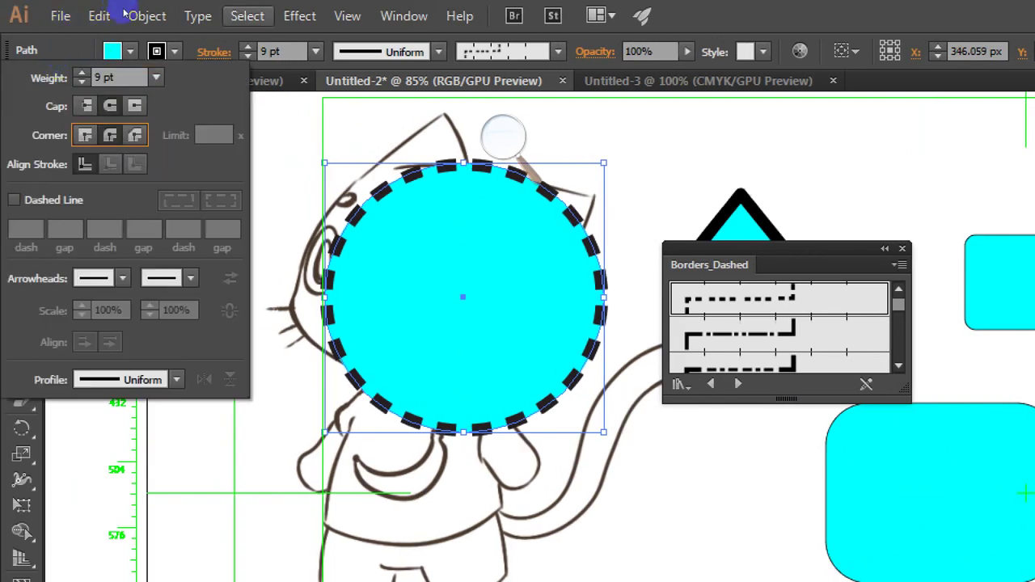
click(738, 8)
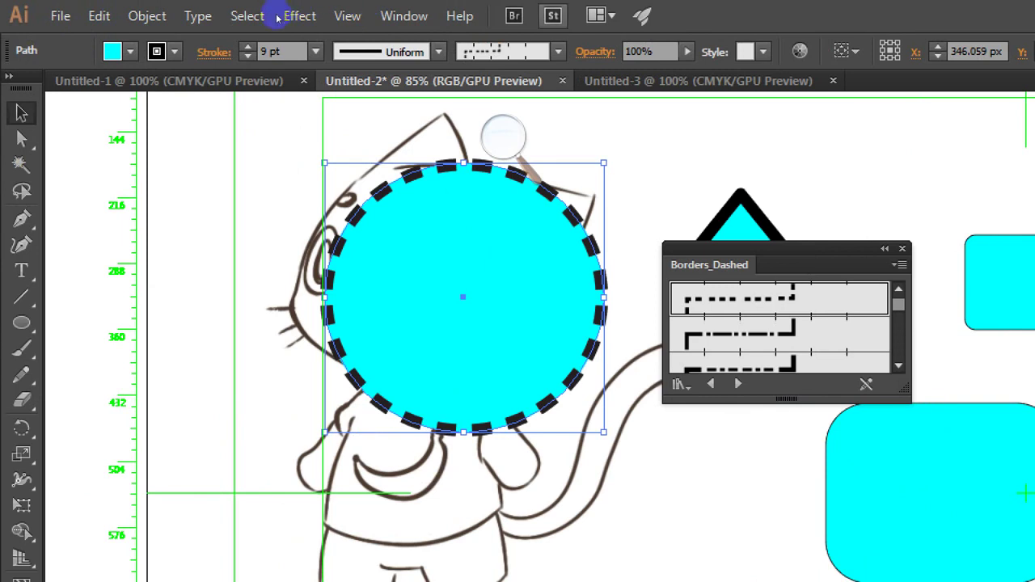
Step: Open the Decorative_Scatter brush library
click(557, 51)
click(555, 71)
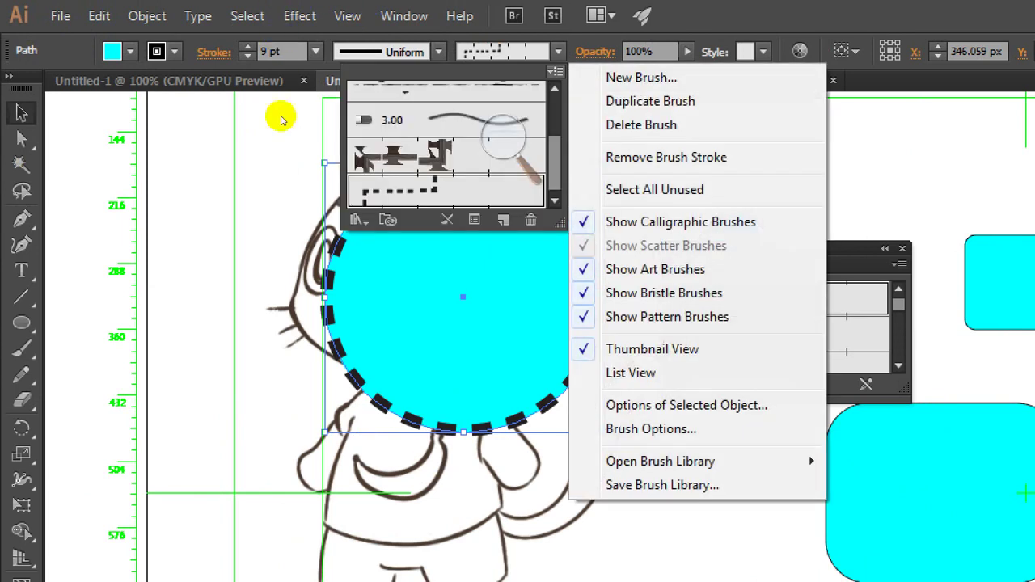
mouse_move(642, 462)
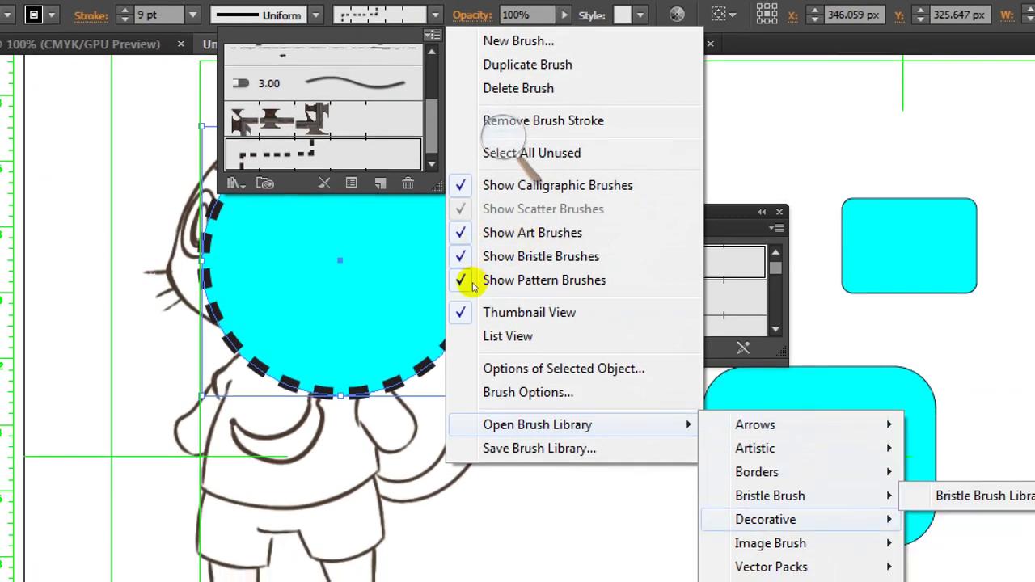
mouse_move(765, 530)
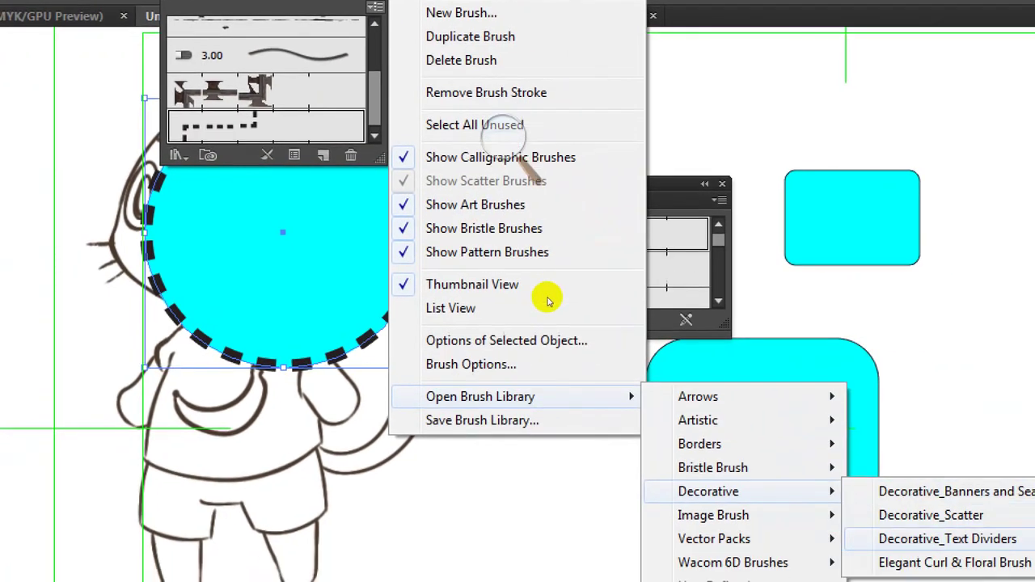
click(959, 540)
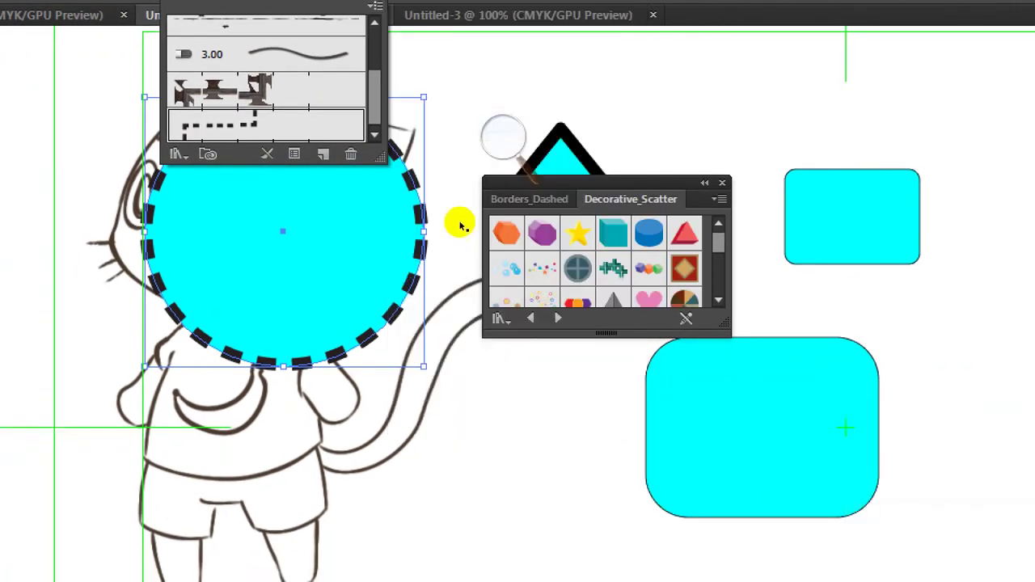
Step: Try the orange hexagon, purple hexagon and yellow star scatter brushes on the ellipse's stroke, ending with the Crosses brush
click(345, 152)
click(344, 152)
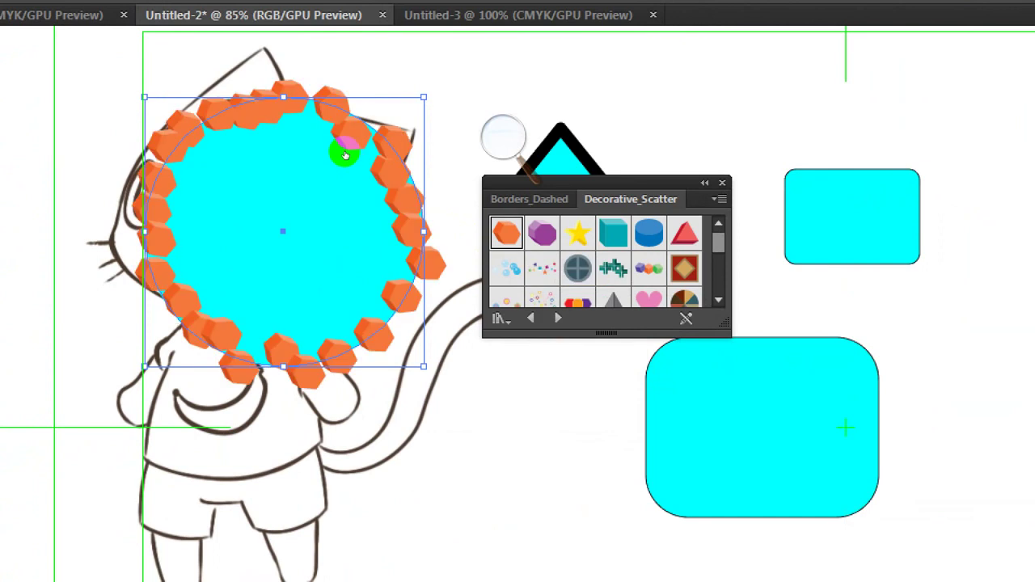
click(356, 152)
click(380, 152)
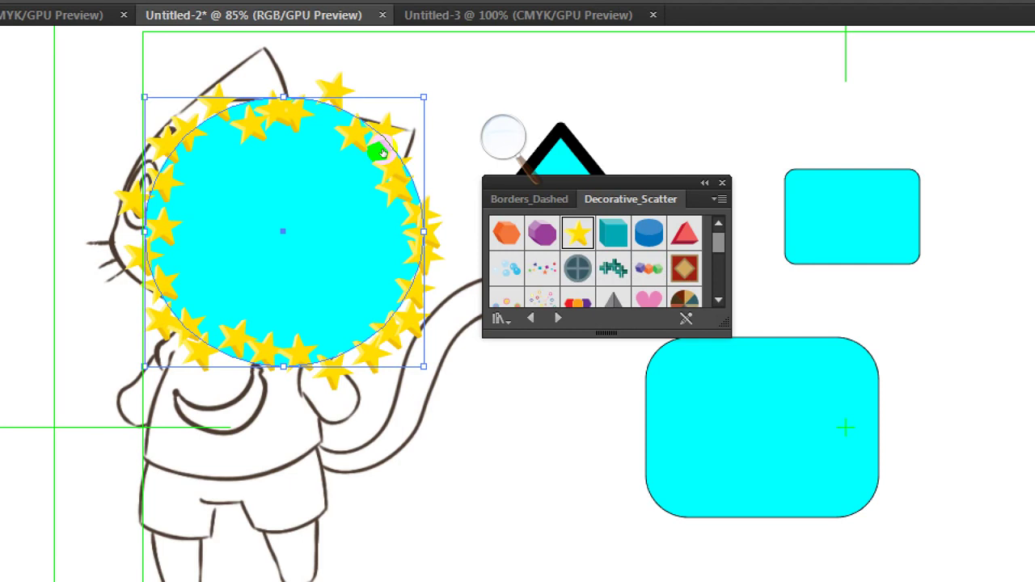
click(613, 268)
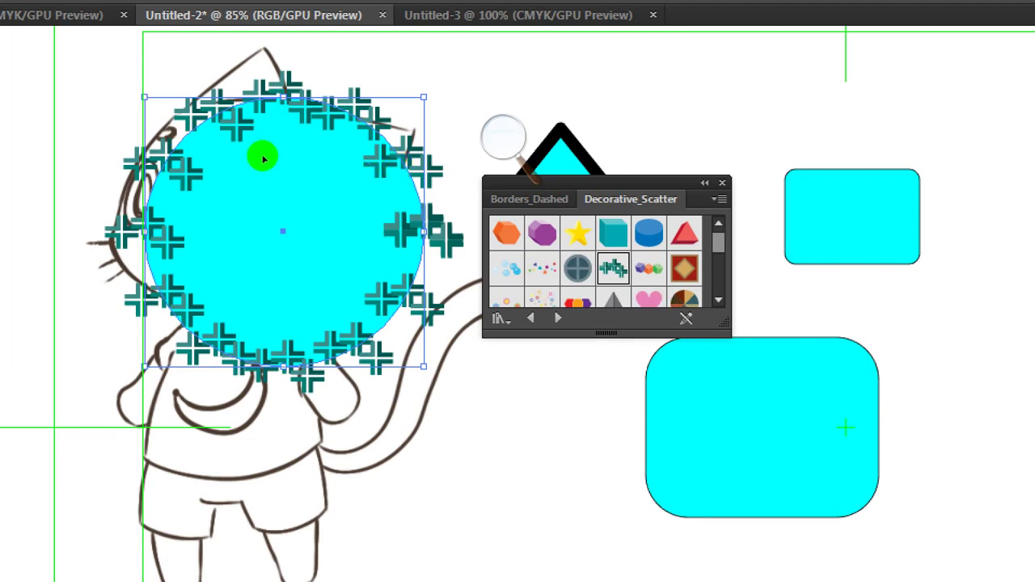
Step: Delete the ellipse covering the cat's head and close the brush library panels
key(Delete)
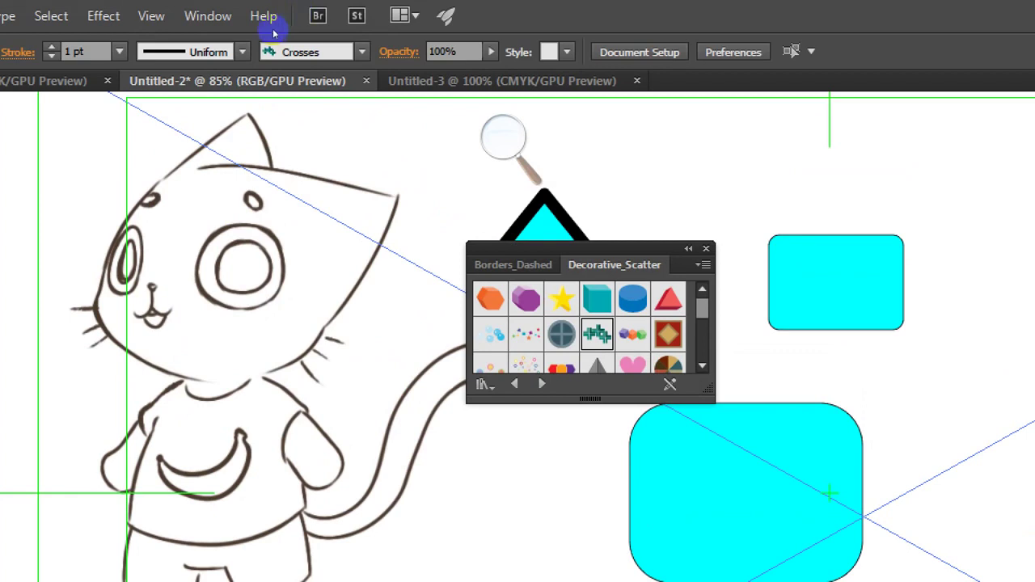
click(283, 49)
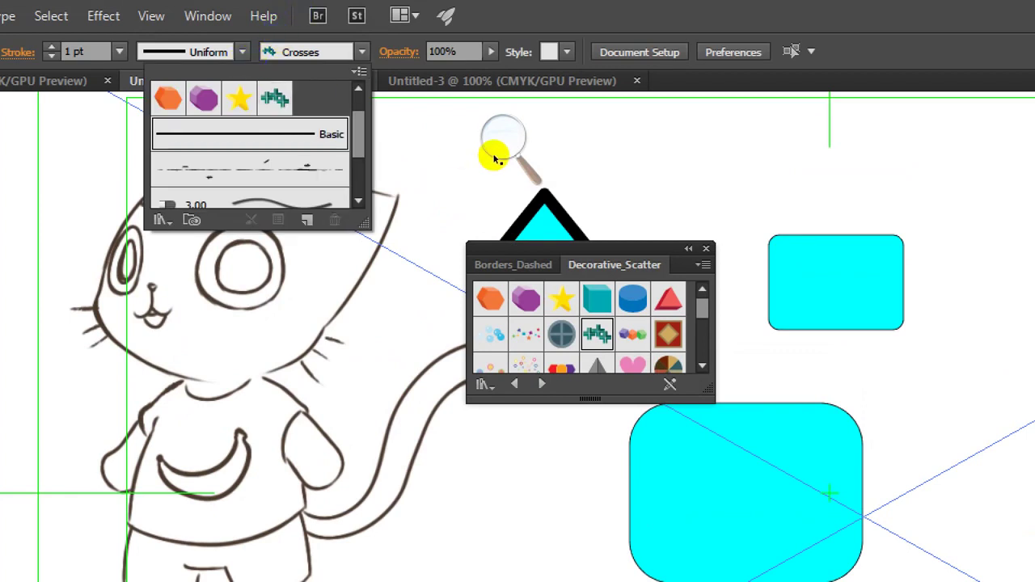
click(453, 127)
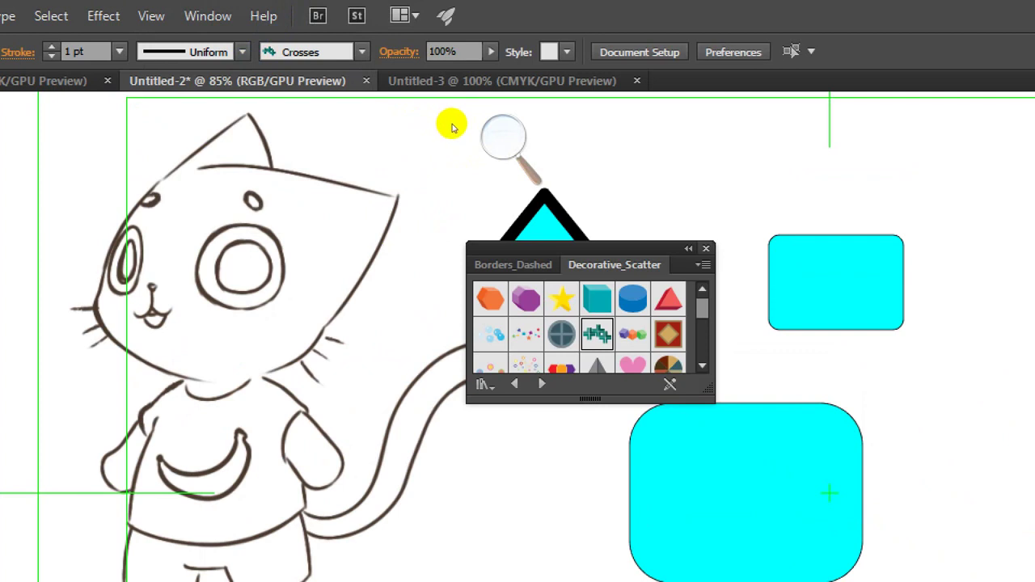
click(243, 51)
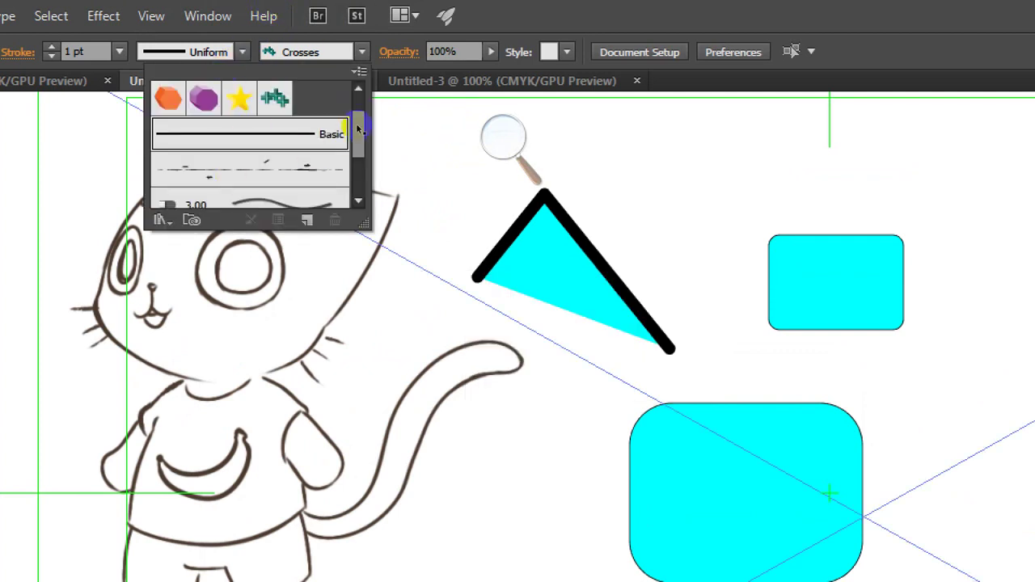
Step: Clear the selection and browse the document's list of available brushes
click(373, 112)
key(ctrl+z)
key(ctrl+z)
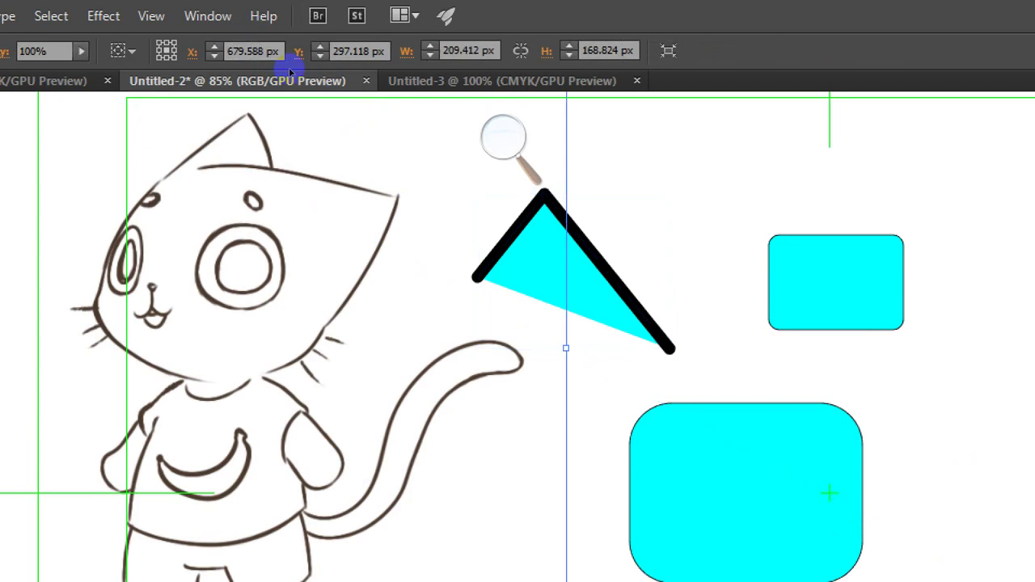
key(ctrl+z)
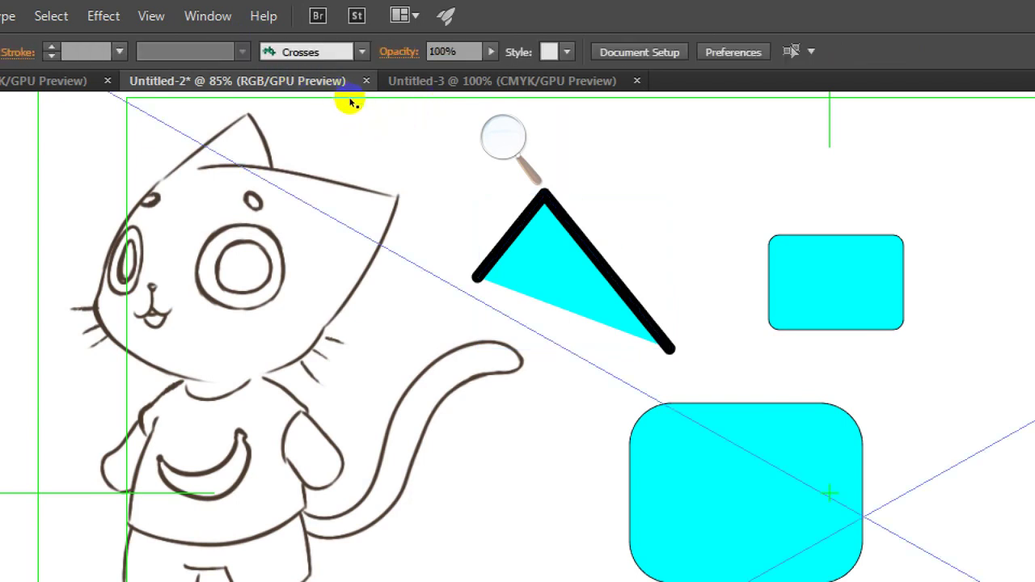
key(ctrl+shift+z)
key(ctrl+z)
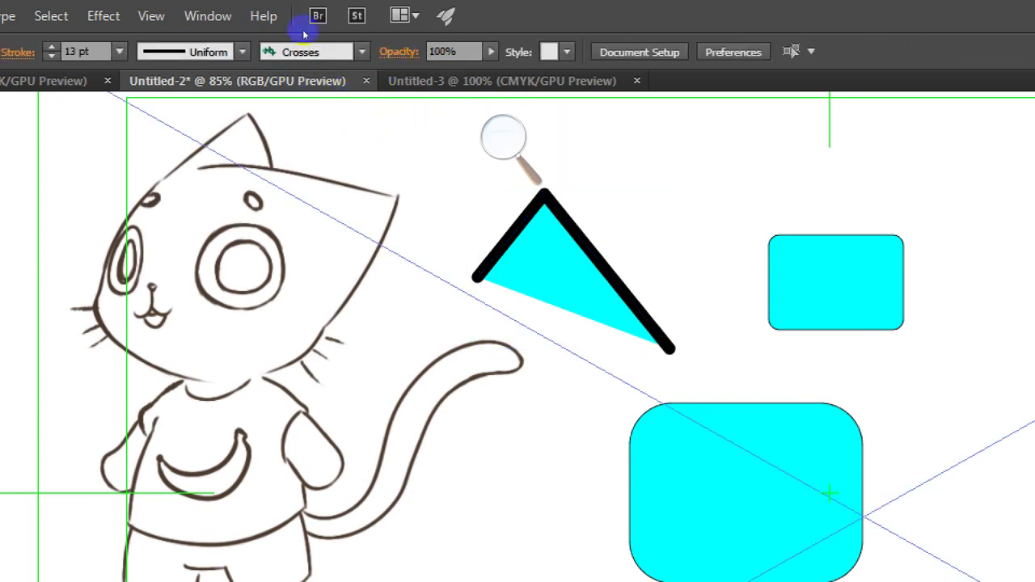
click(279, 52)
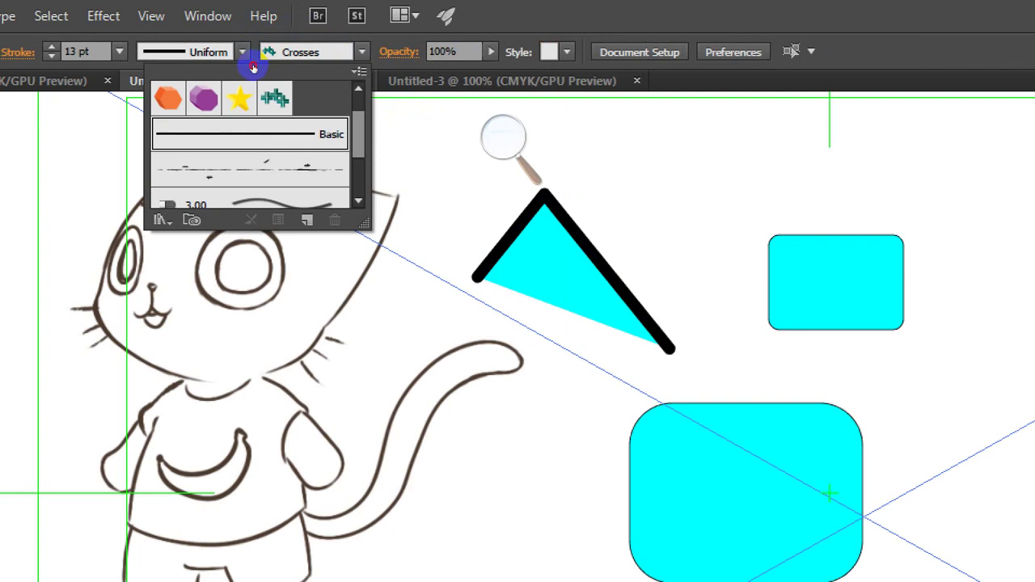
scroll(244, 71, down, 3)
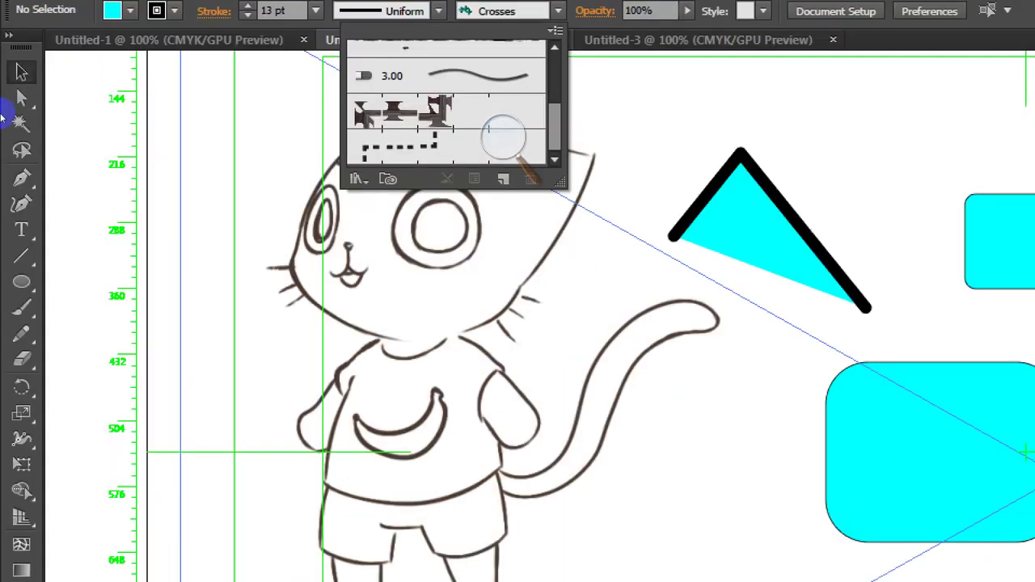
click(54, 107)
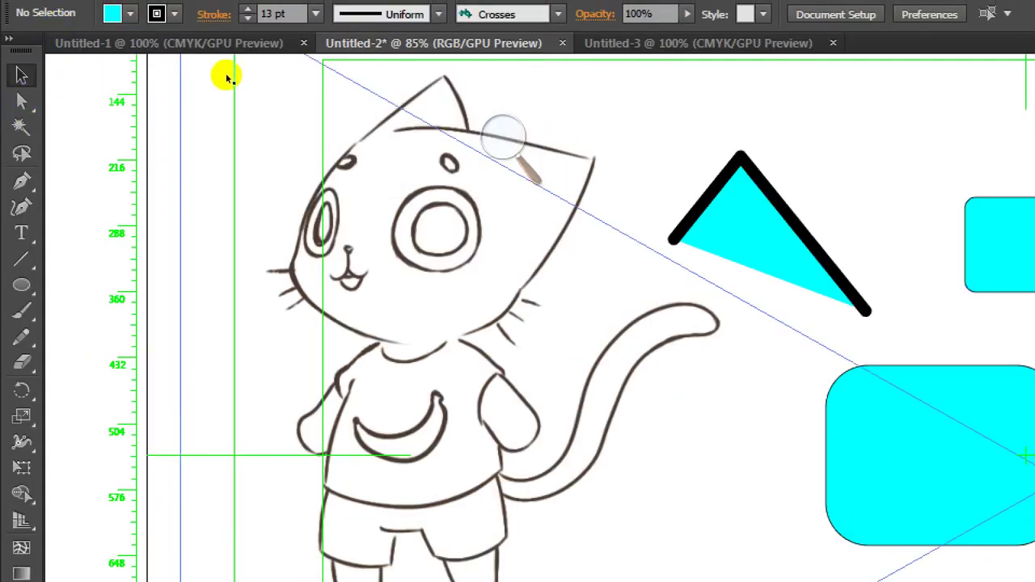
key(super+minus)
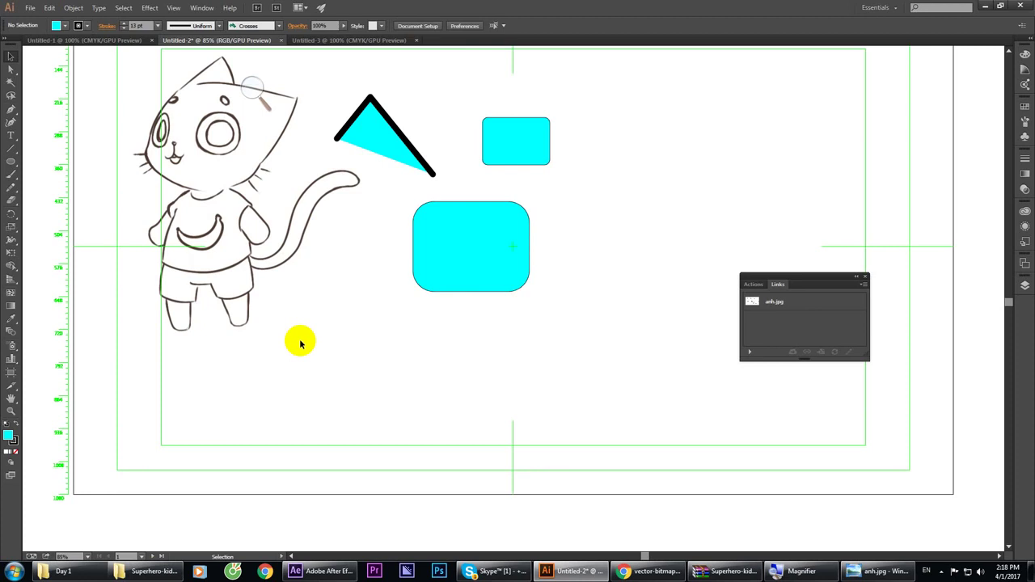
click(251, 90)
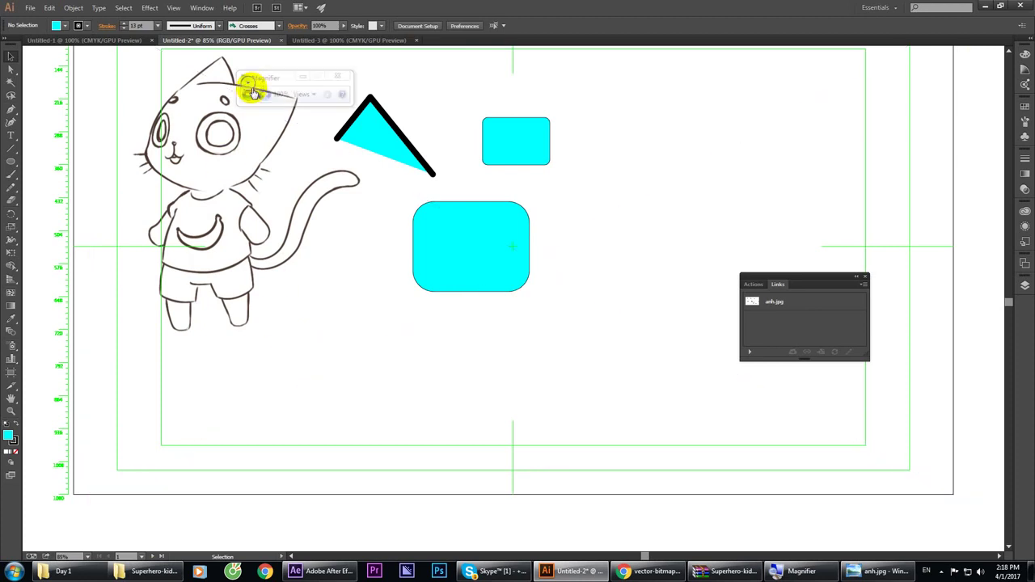
click(263, 96)
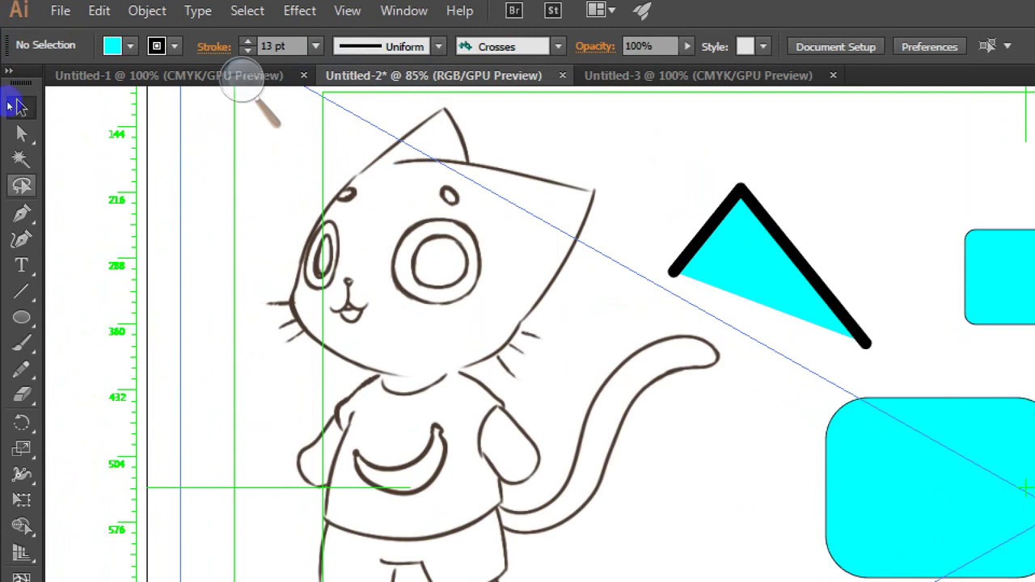
Step: Trace the top of the cat's head, the right ear tip and the right cheek with straight Pen tool segments
click(21, 212)
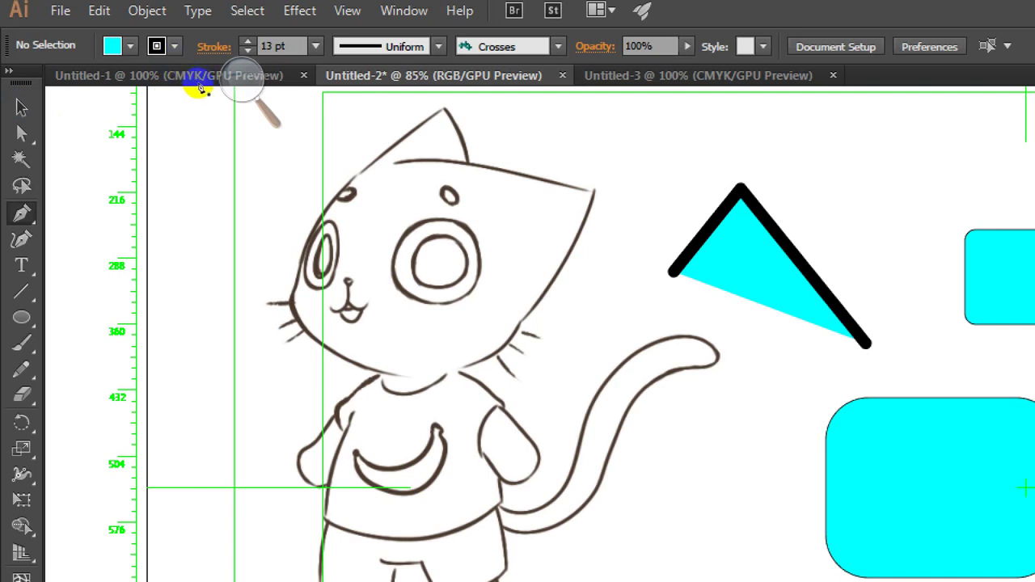
click(395, 160)
drag(558, 183, 497, 167)
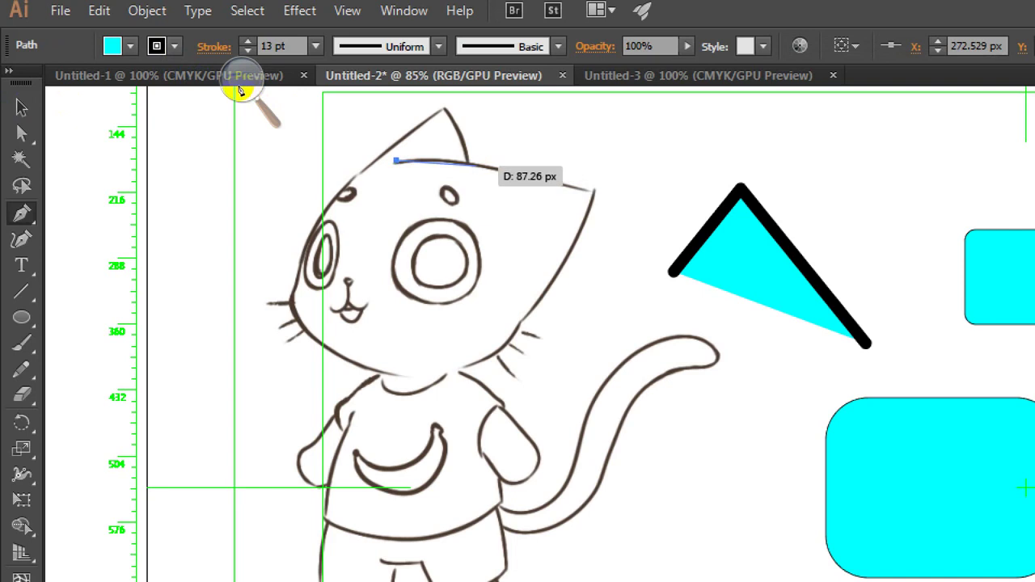
click(481, 166)
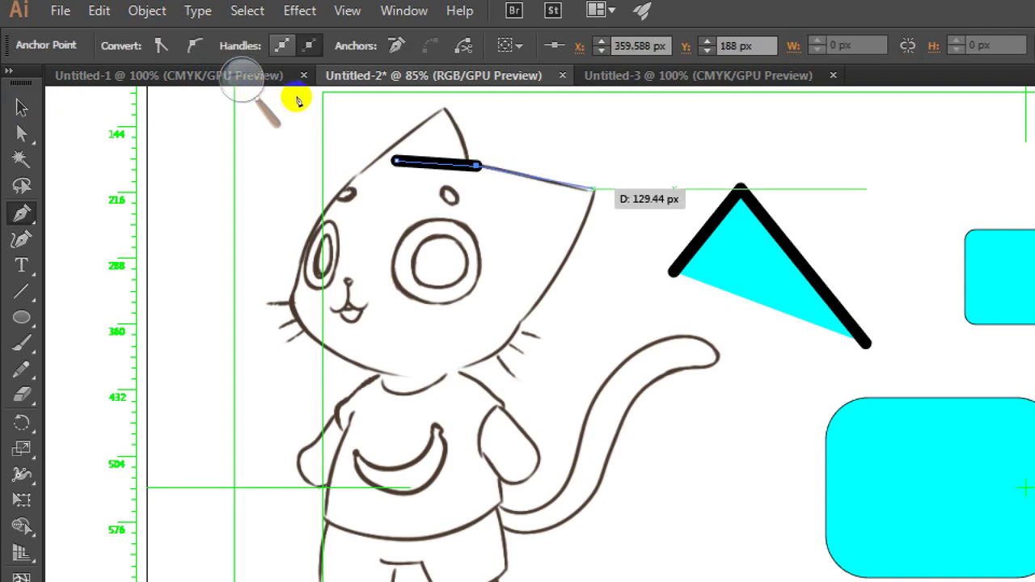
click(593, 188)
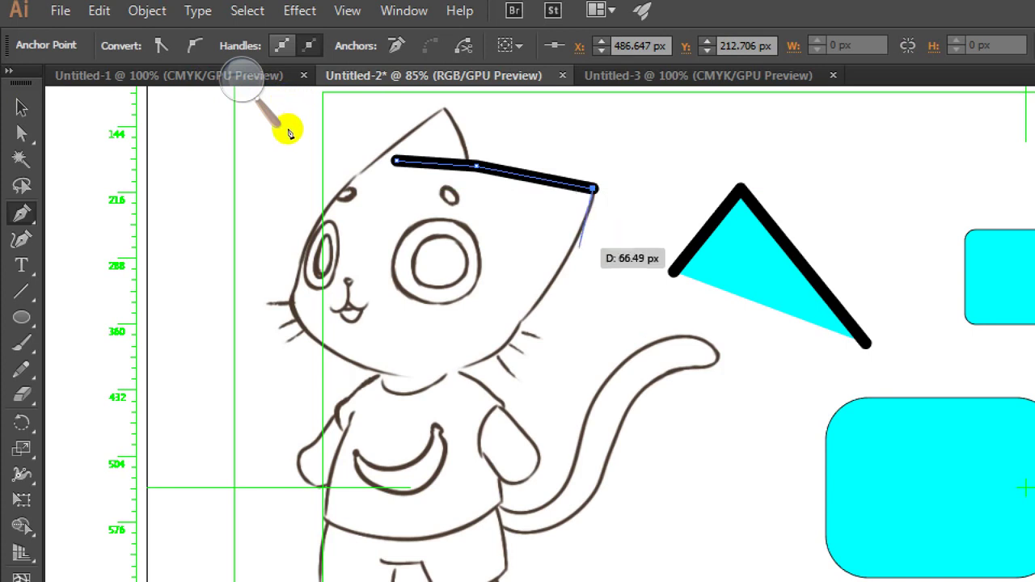
click(569, 255)
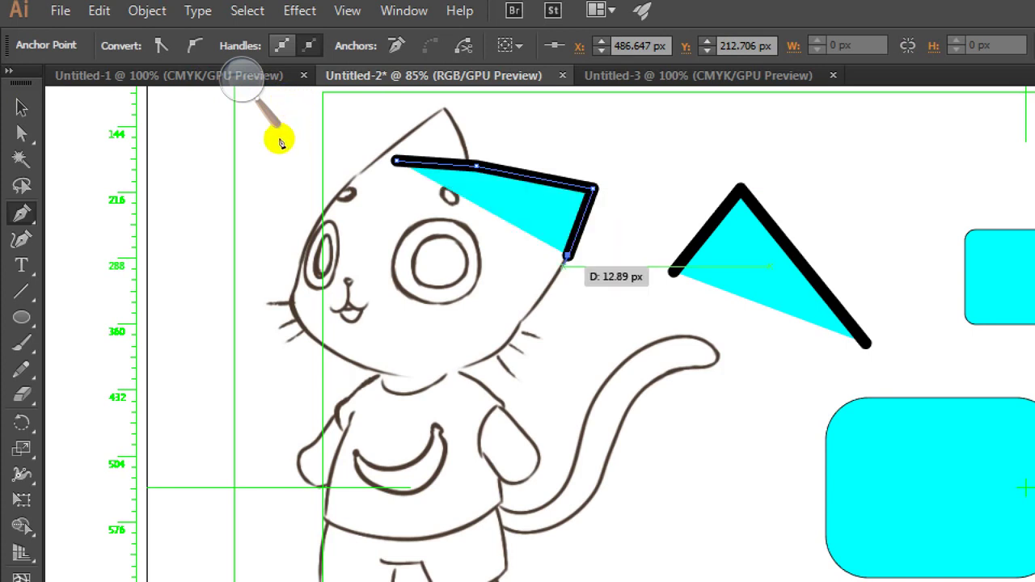
click(541, 296)
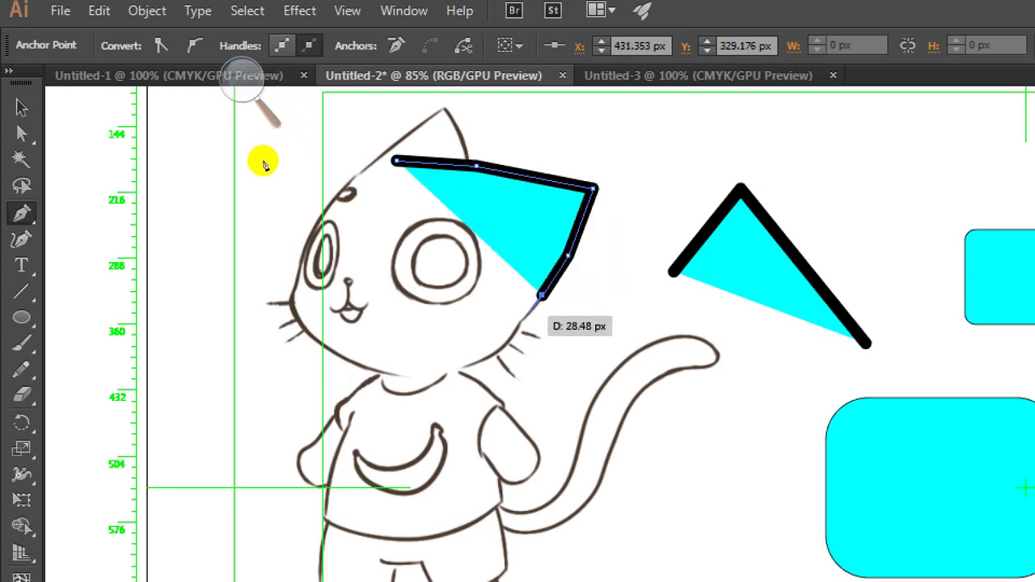
click(517, 324)
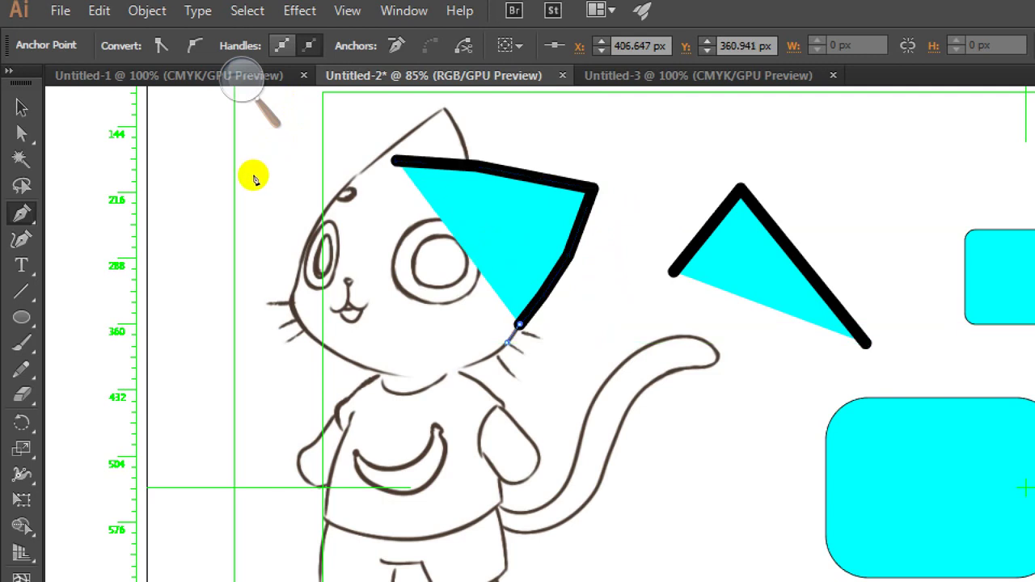
Step: Continue the head outline with straight segments around the lower right cheek, along the chin and up to the left cheek
click(507, 343)
click(484, 358)
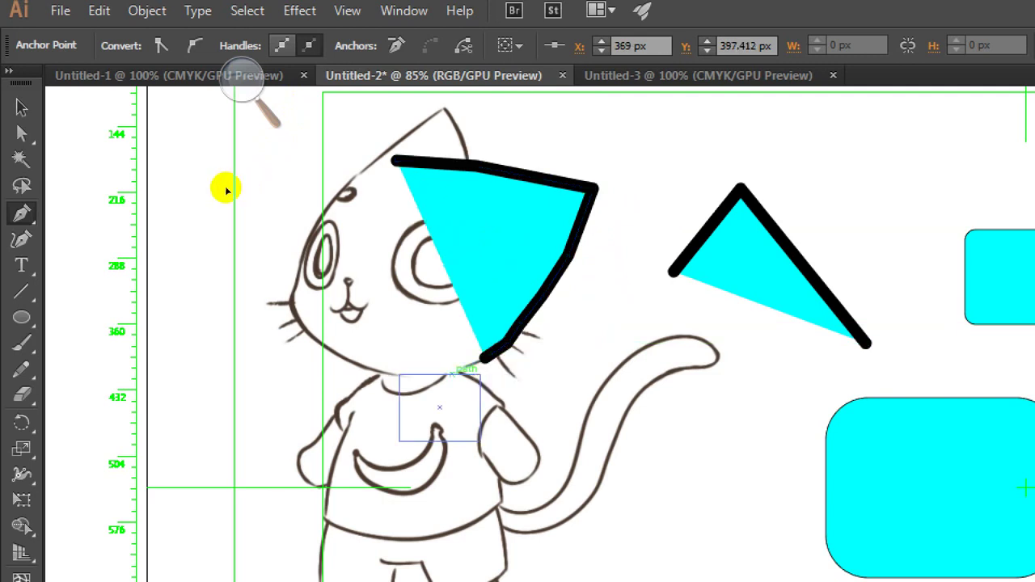
click(452, 374)
click(386, 373)
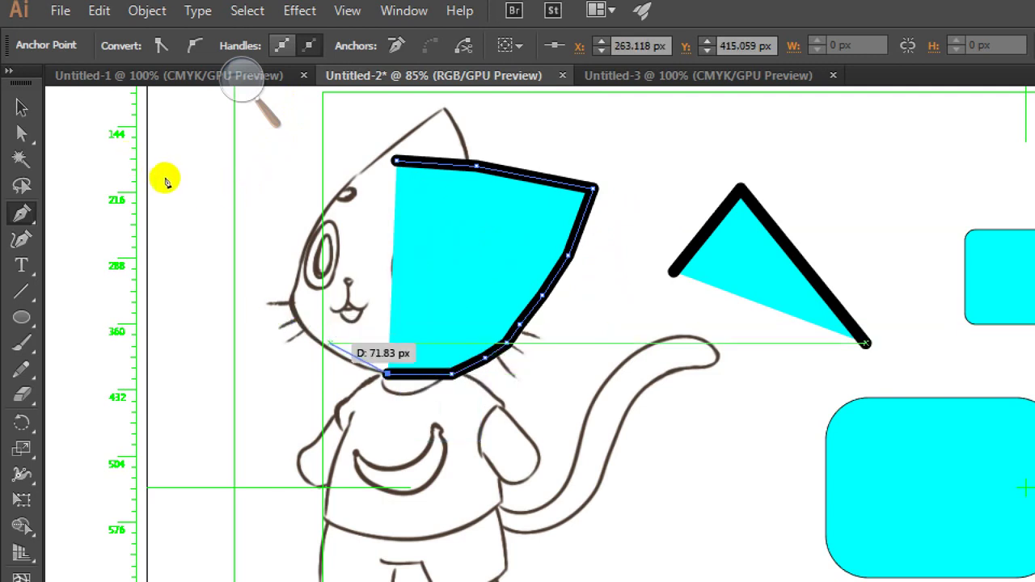
click(330, 353)
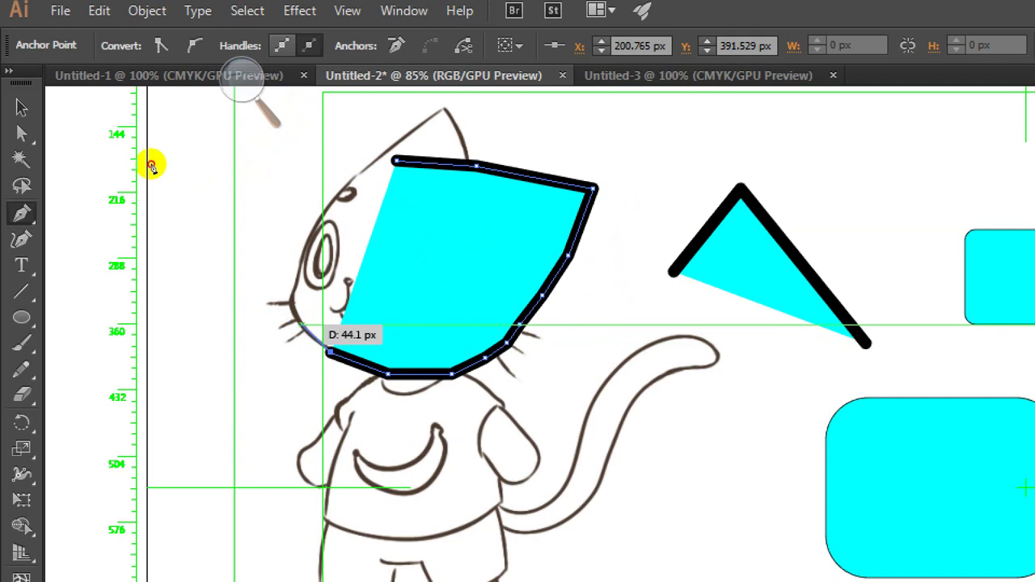
click(300, 325)
click(289, 293)
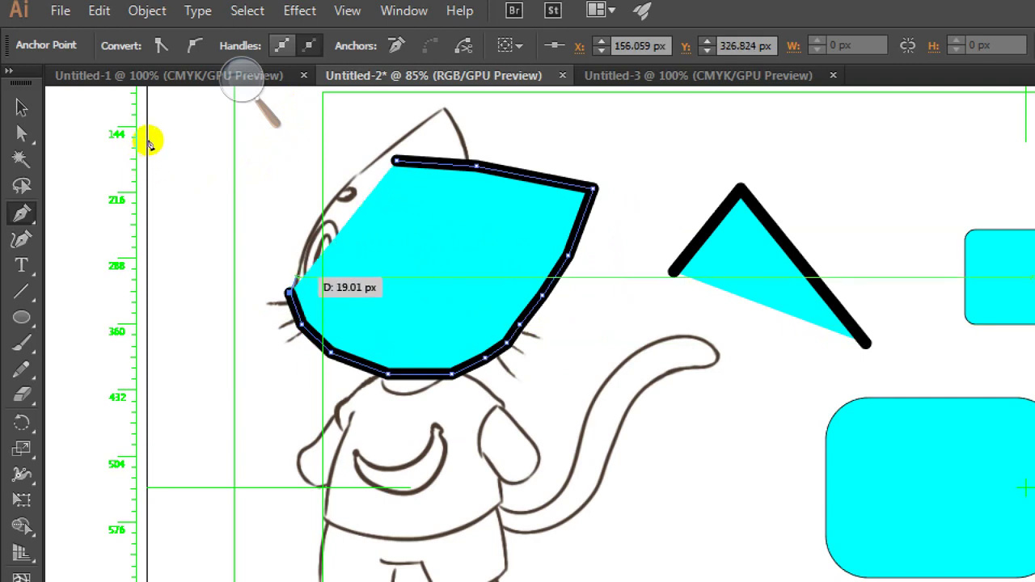
Step: Extend the head outline up the left side of the face to the upper ear's tip and down the ear's inner edge
click(296, 277)
click(317, 215)
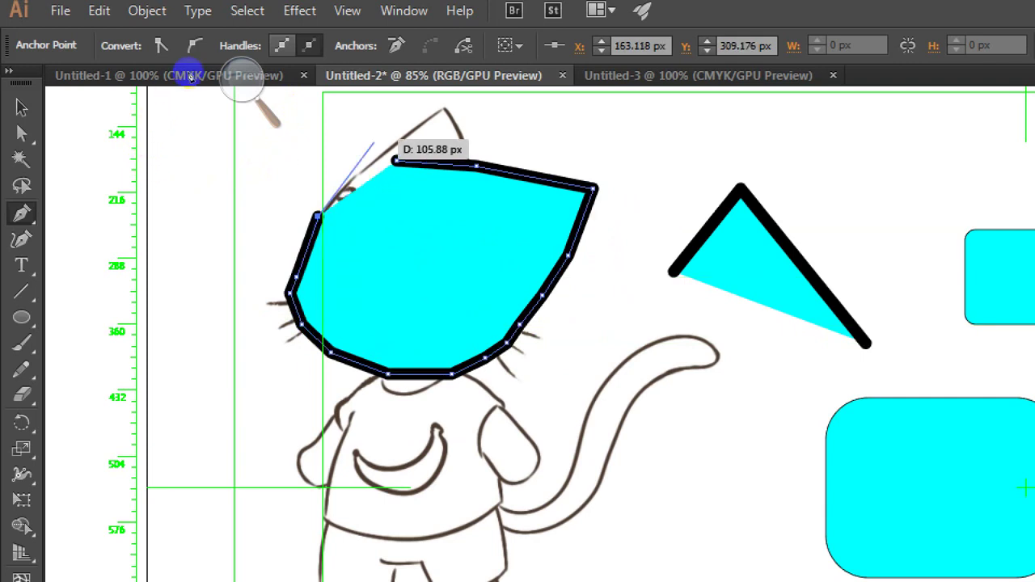
click(396, 144)
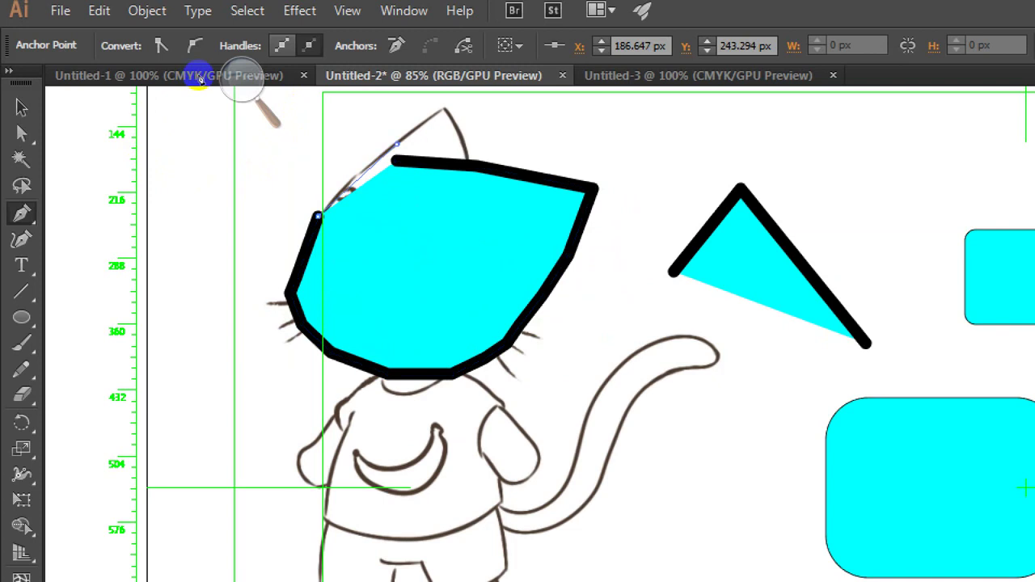
click(442, 106)
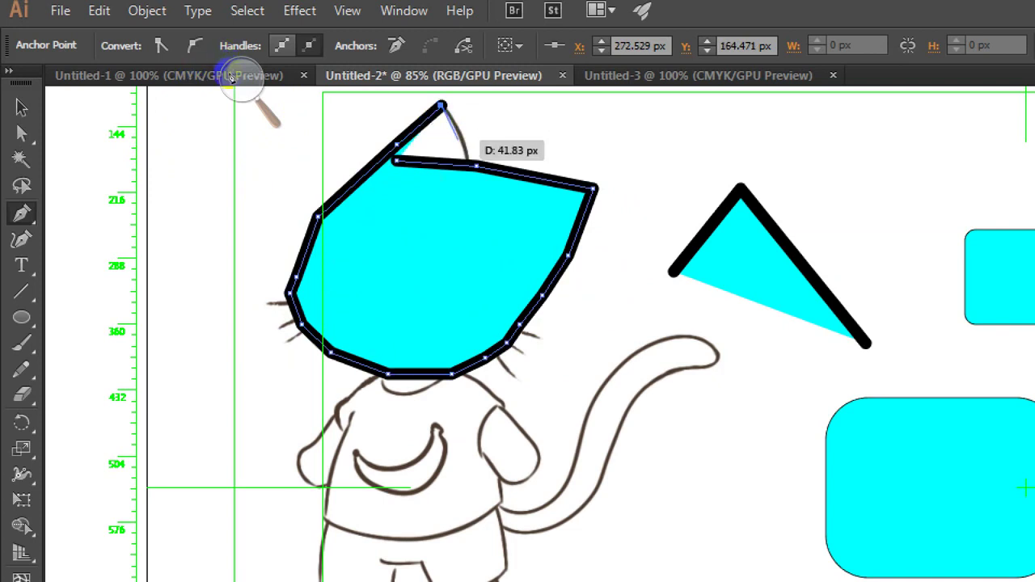
mouse_move(465, 144)
mouse_down()
mouse_move(464, 184)
mouse_move(605, 139)
mouse_move(562, 139)
mouse_up()
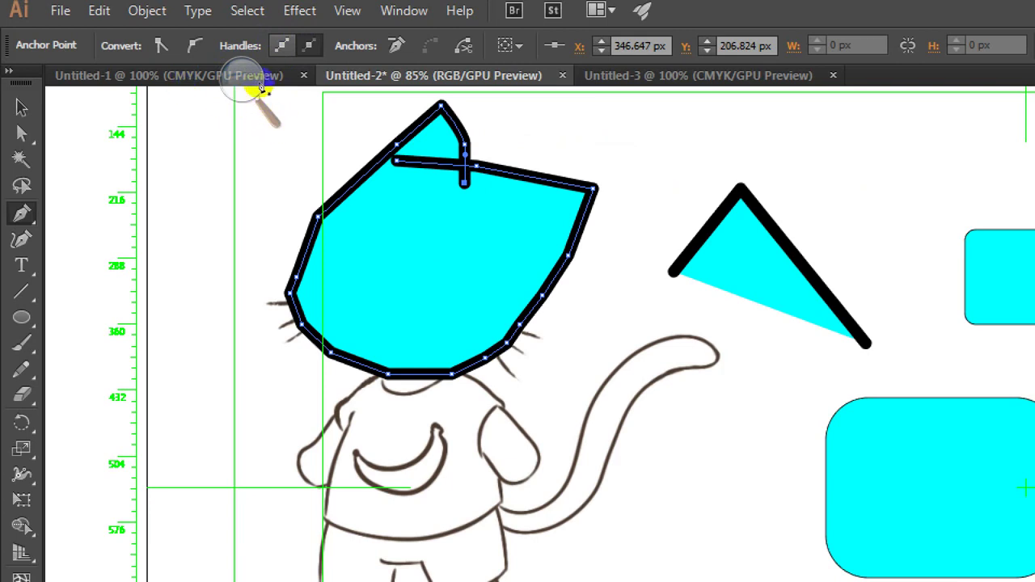
Step: Undo the upper ear's points and close the head outline at its starting anchor
key(ctrl+z)
drag(278, 76, 197, 87)
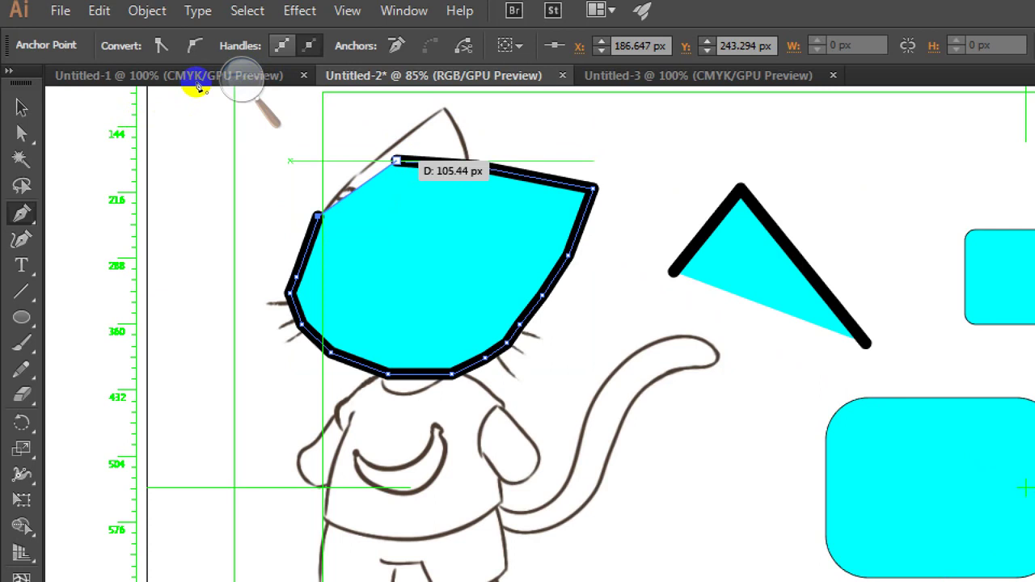
drag(197, 87, 197, 88)
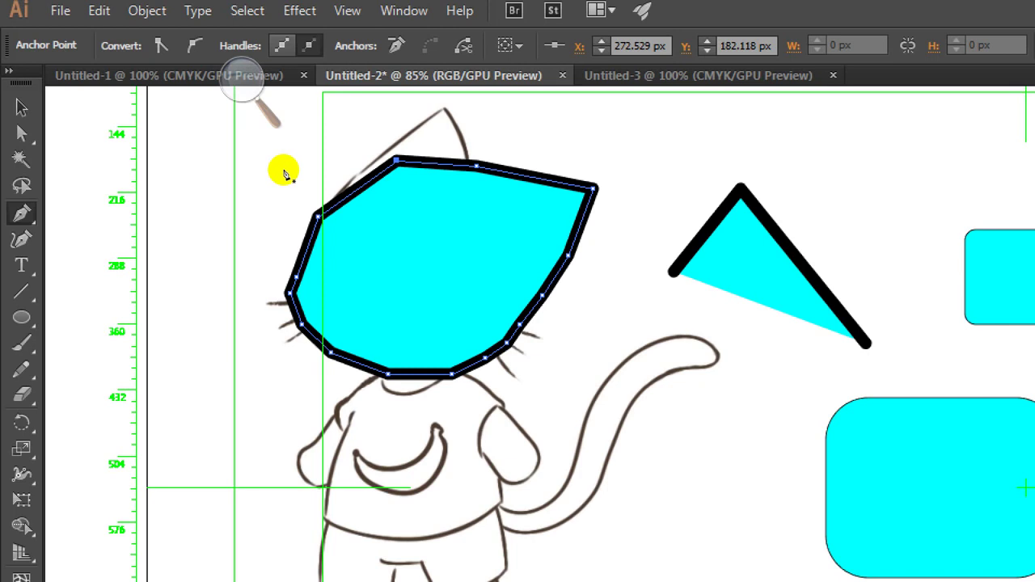
Step: Undo the traced head outline until the cat's head is clear of the filled path
key(v)
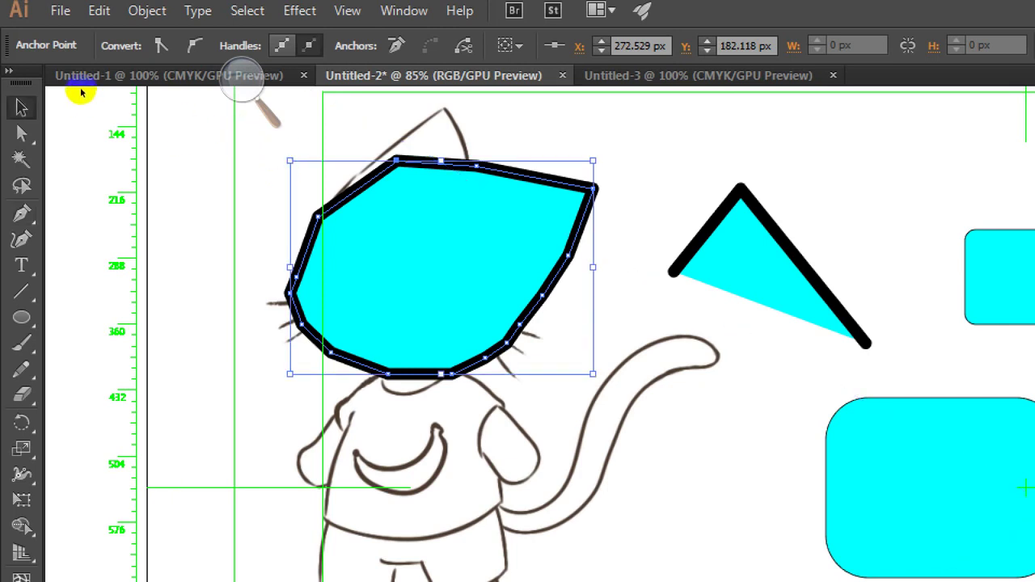
key(ctrl+z)
key(ctrl+z)
key(ctrl+z)
key(ctrl+z)
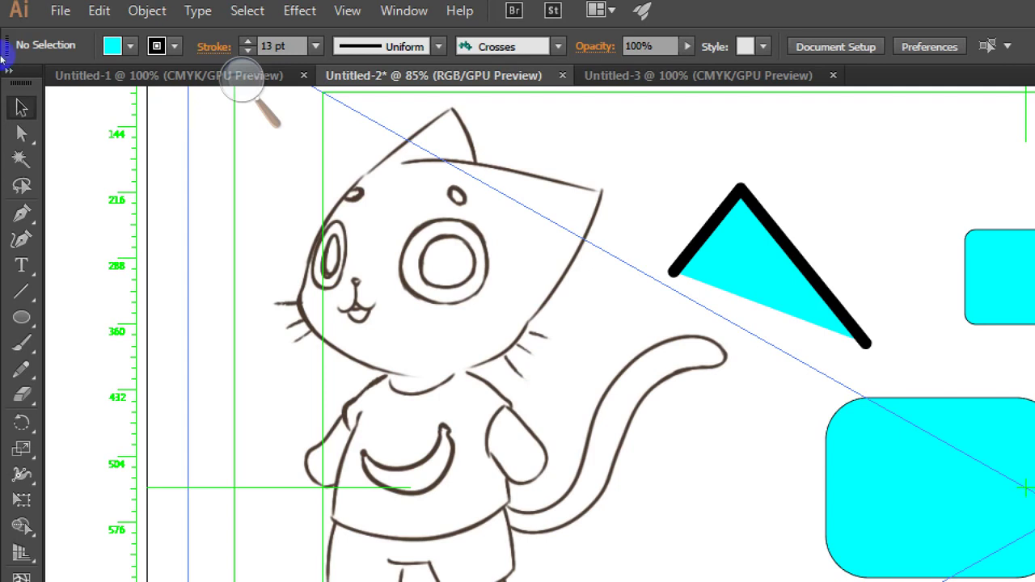
Step: Try a straight Pen tool segment along the top of the head to the right ear tip, and undo it
click(21, 213)
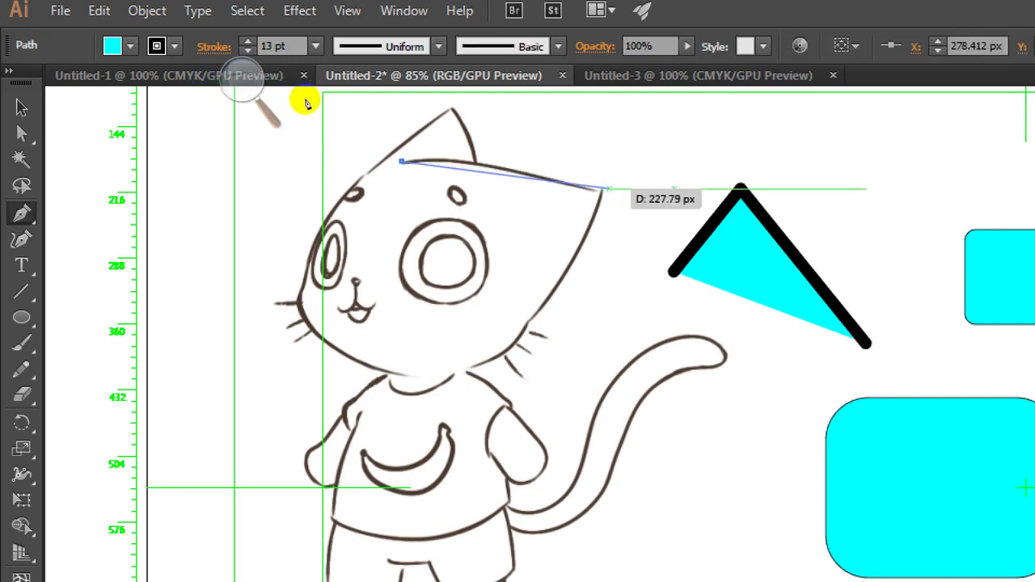
click(597, 188)
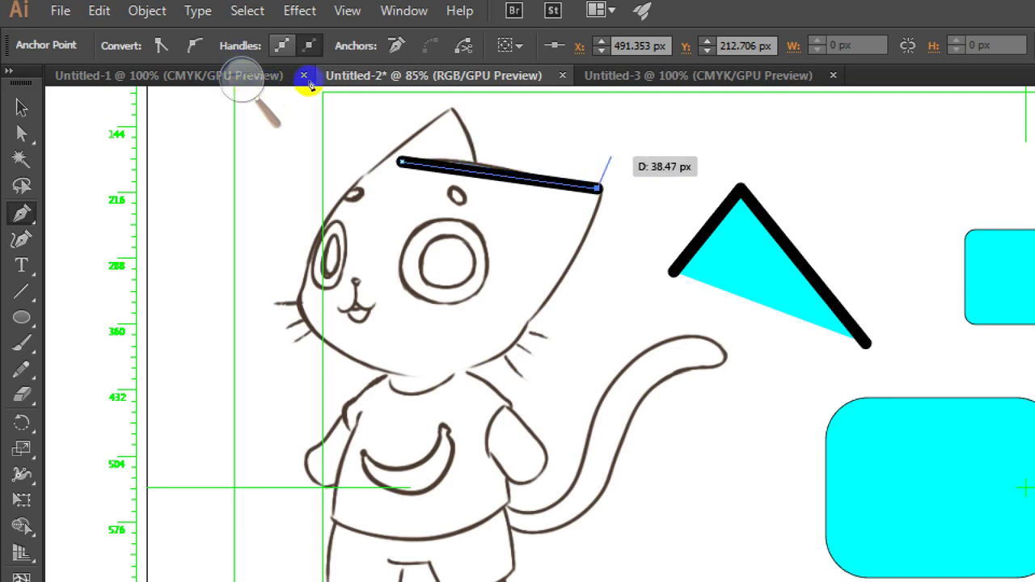
key(ctrl+z)
key(ctrl+z)
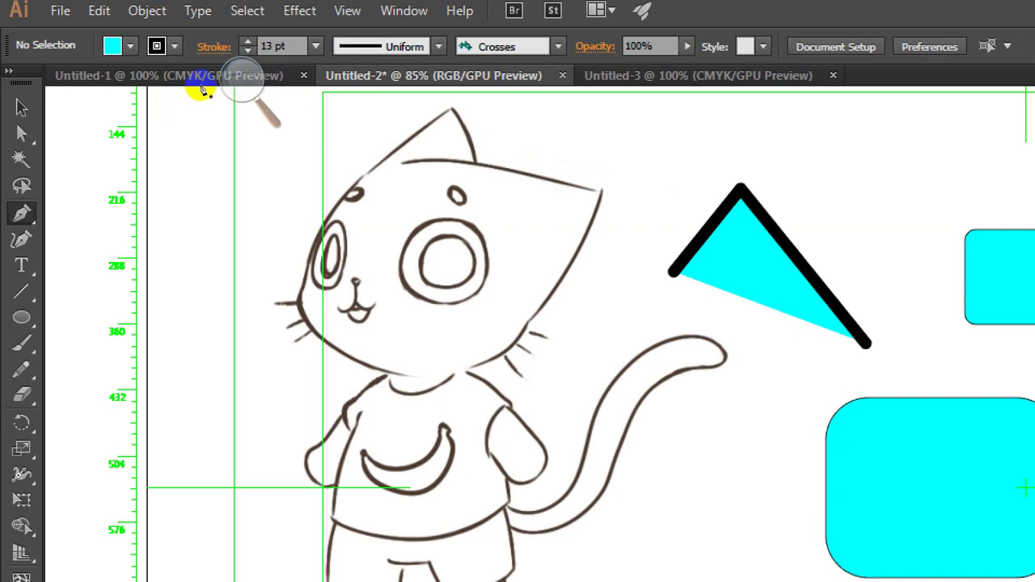
Step: Draw a curved Pen tool segment along the top of the head to the right ear tip, pulling direction handles from both anchors
click(402, 162)
drag(402, 162, 449, 131)
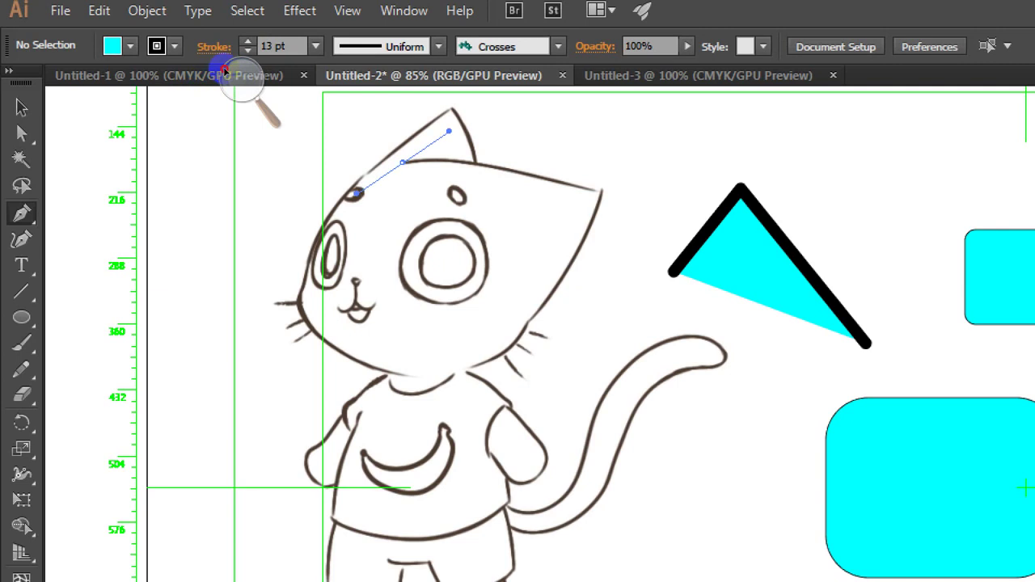
drag(449, 131, 448, 131)
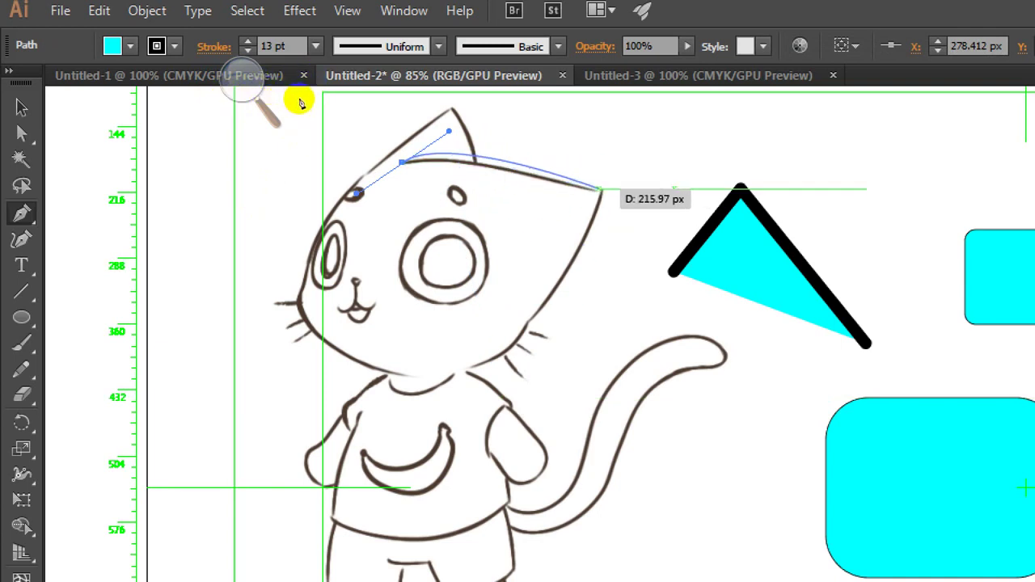
click(599, 189)
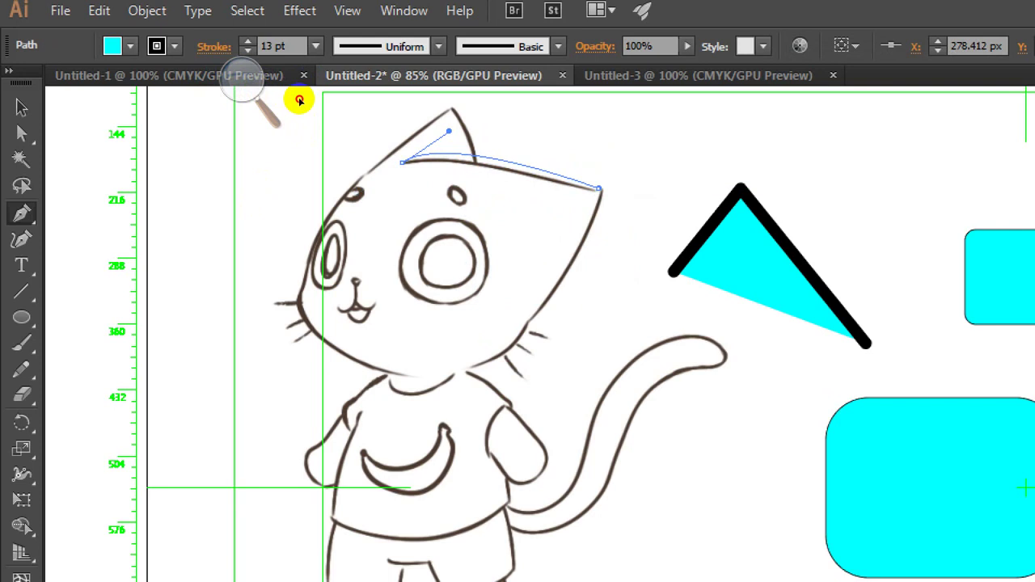
mouse_move(299, 99)
mouse_down()
mouse_move(289, 100)
mouse_move(315, 89)
mouse_move(330, 103)
mouse_up()
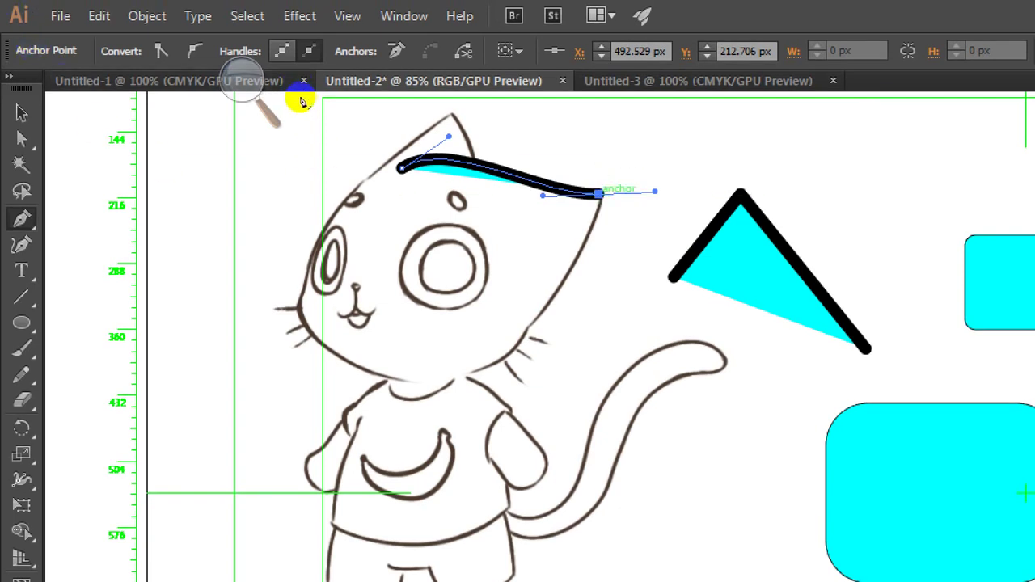
Step: Remove the outgoing handle from the right ear tip's anchor and delete the curved path
click(598, 194)
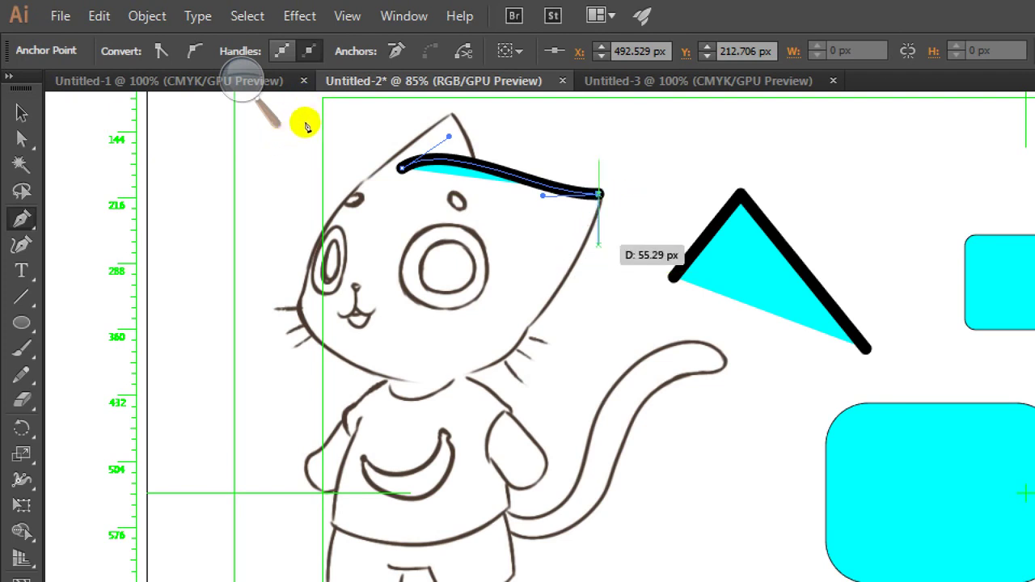
drag(599, 243, 587, 247)
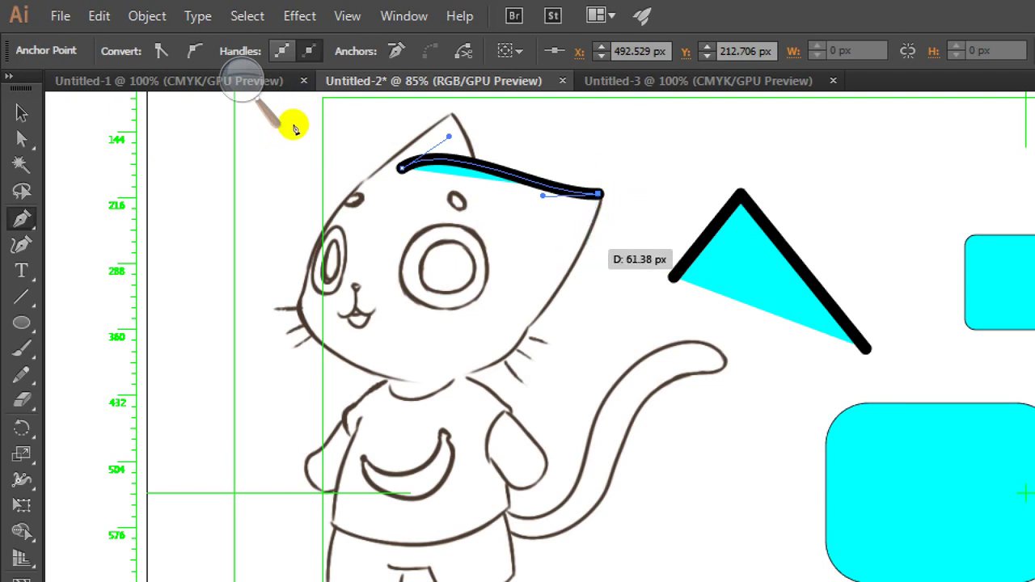
key(v)
key(Delete)
key(Delete)
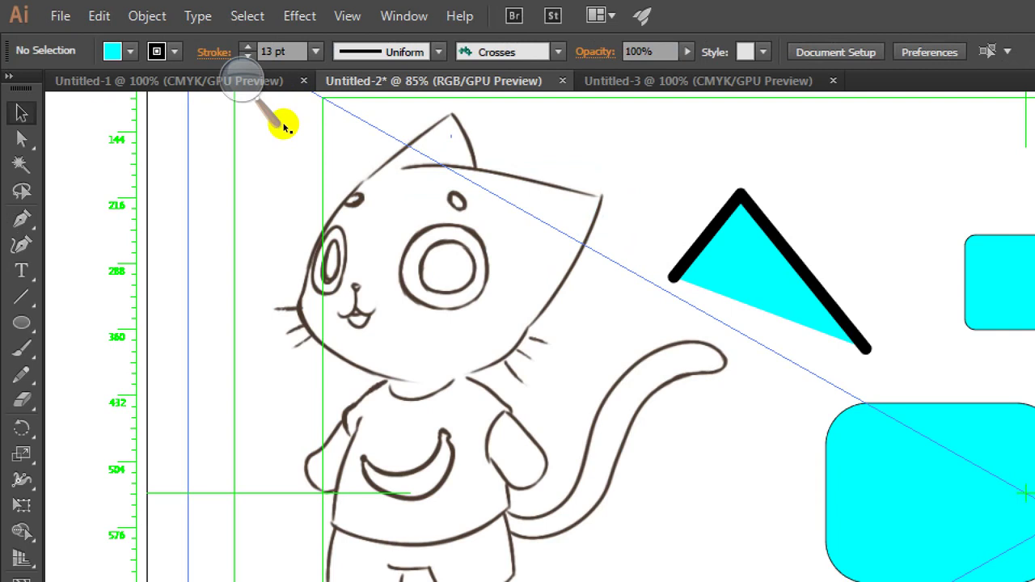
Step: Draw a curved Pen tool segment along the top of the cat's head to the right ear tip, pulling handles from both anchors
key(p)
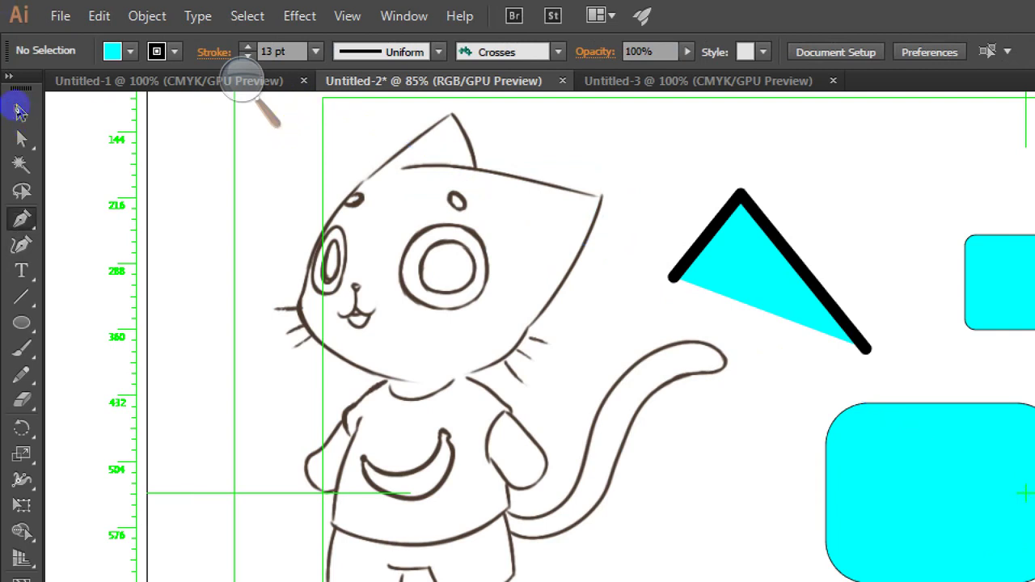
drag(402, 166, 461, 125)
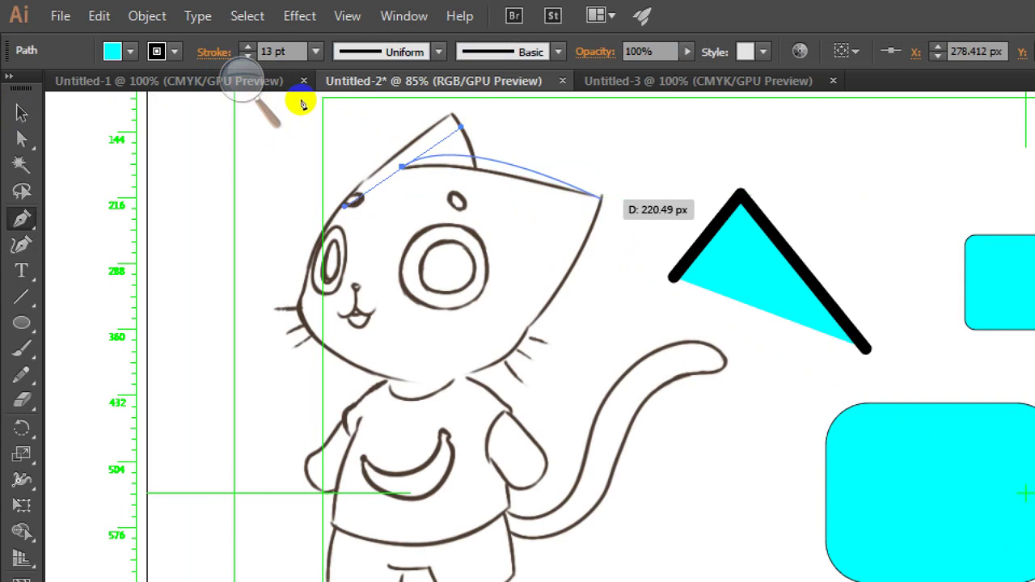
drag(602, 194, 688, 190)
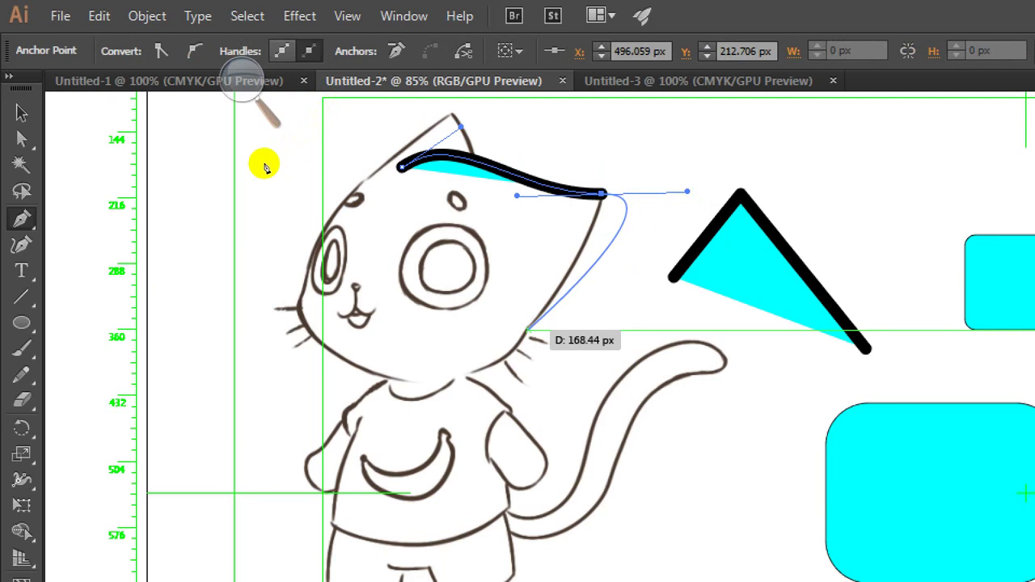
Step: Break the outgoing handle at the right ear tip so it points downward, and trace the head's right side to the cheek whiskers
key(alt)
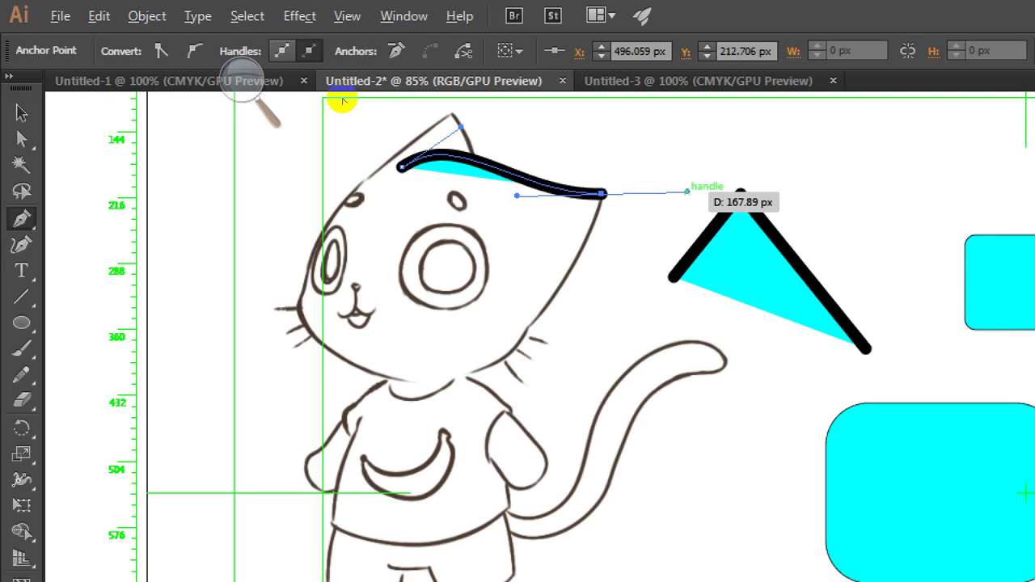
key(alt)
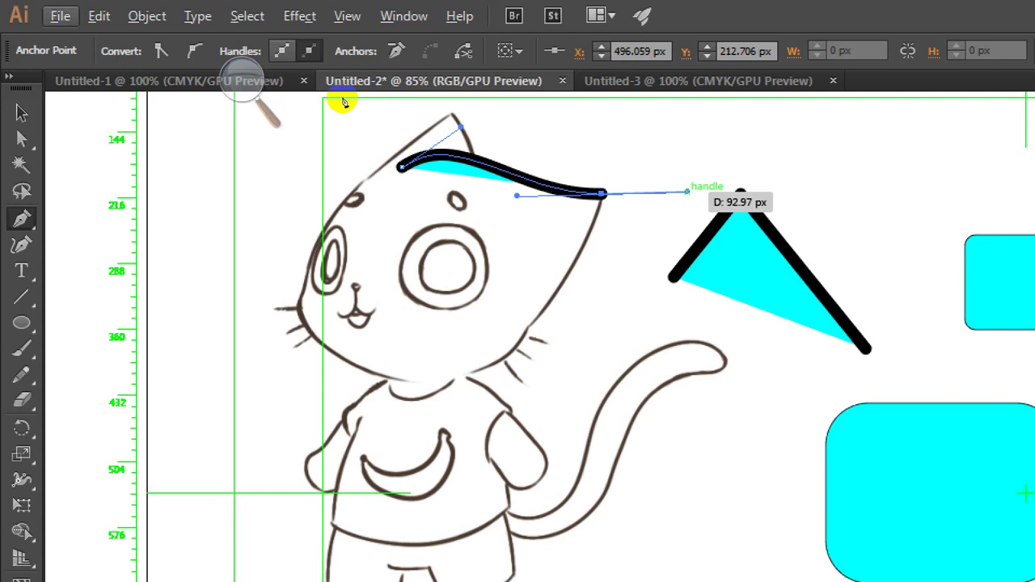
drag(687, 192, 630, 234)
drag(315, 117, 258, 115)
drag(520, 228, 519, 228)
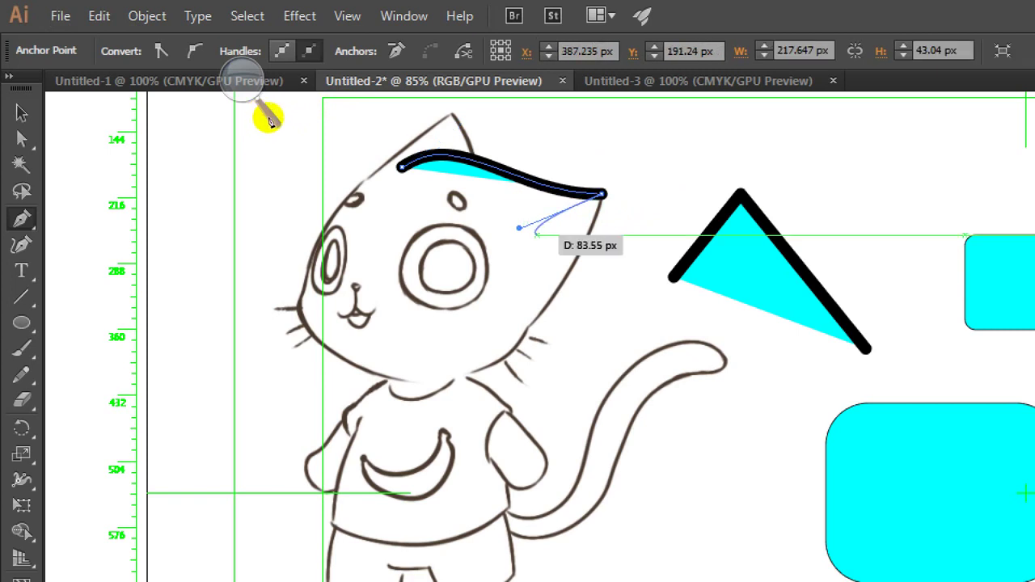
drag(269, 118, 265, 165)
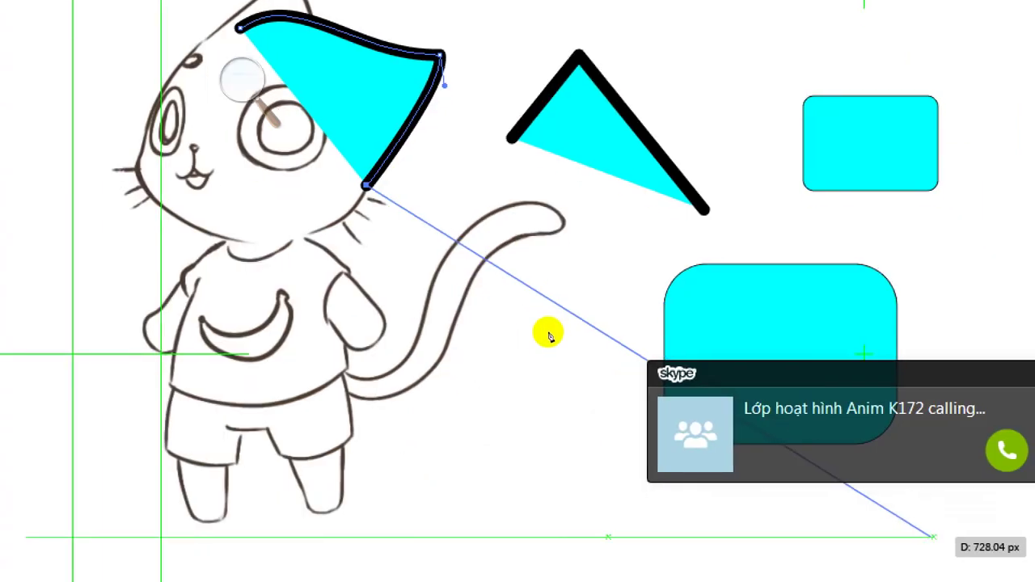
Step: Switch to Skype to answer the incoming group call, and look through its call options
click(934, 431)
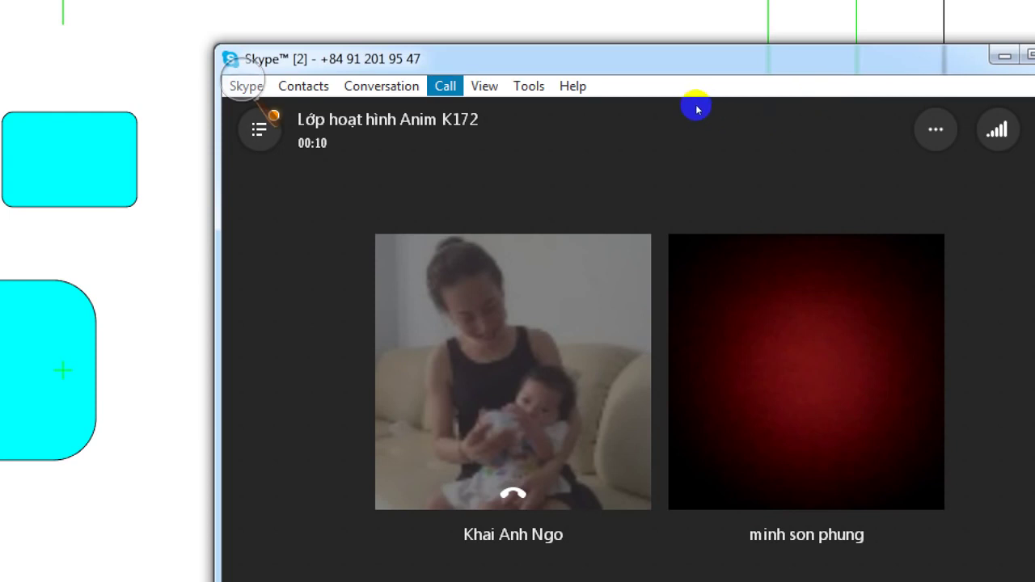
key(Left)
key(Right)
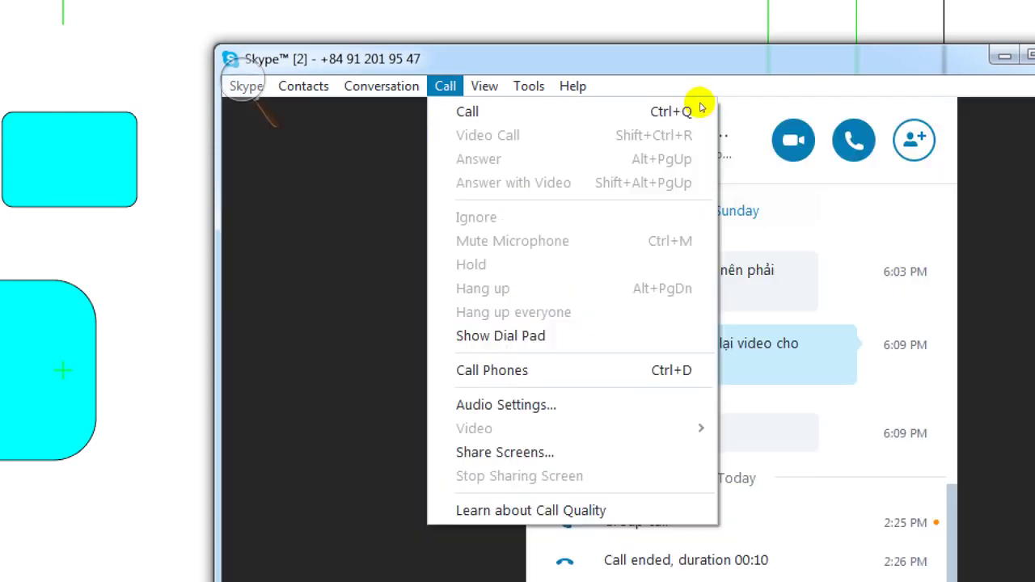
key(Right)
key(Escape)
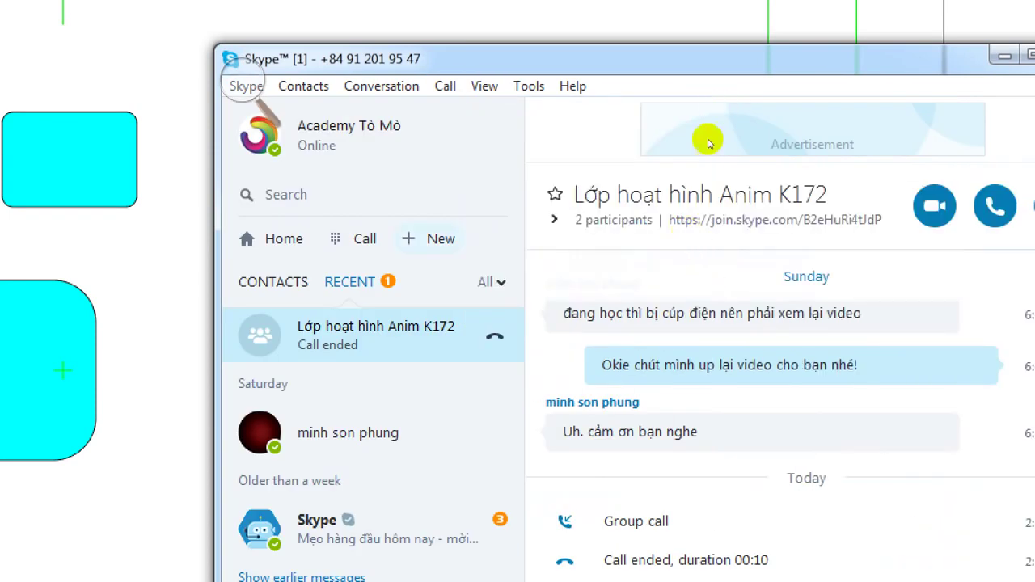
Step: Request Share Screens for the Skype group and start a call with it
key(Down)
key(Left)
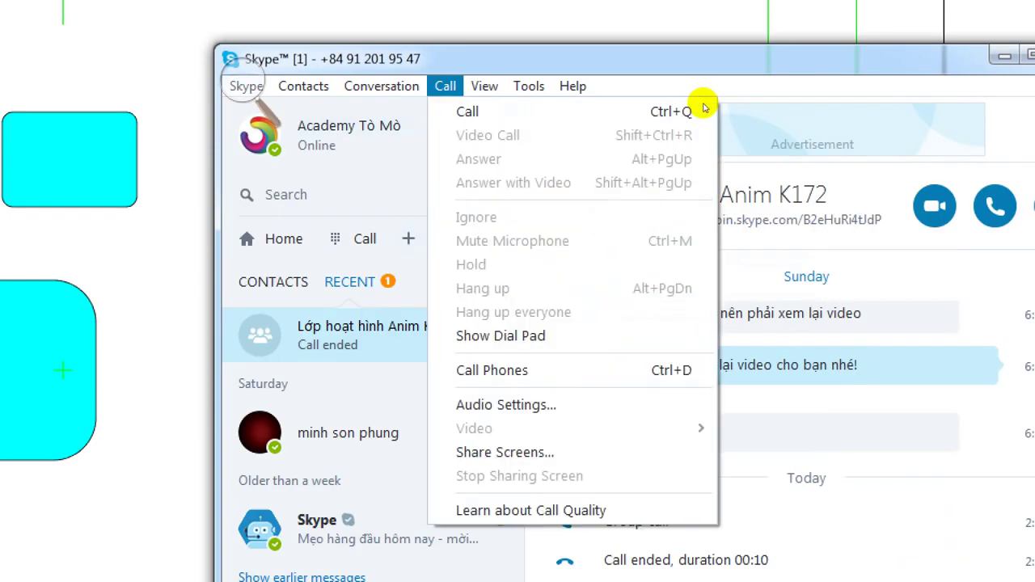
key(Up)
key(Up)
key(Return)
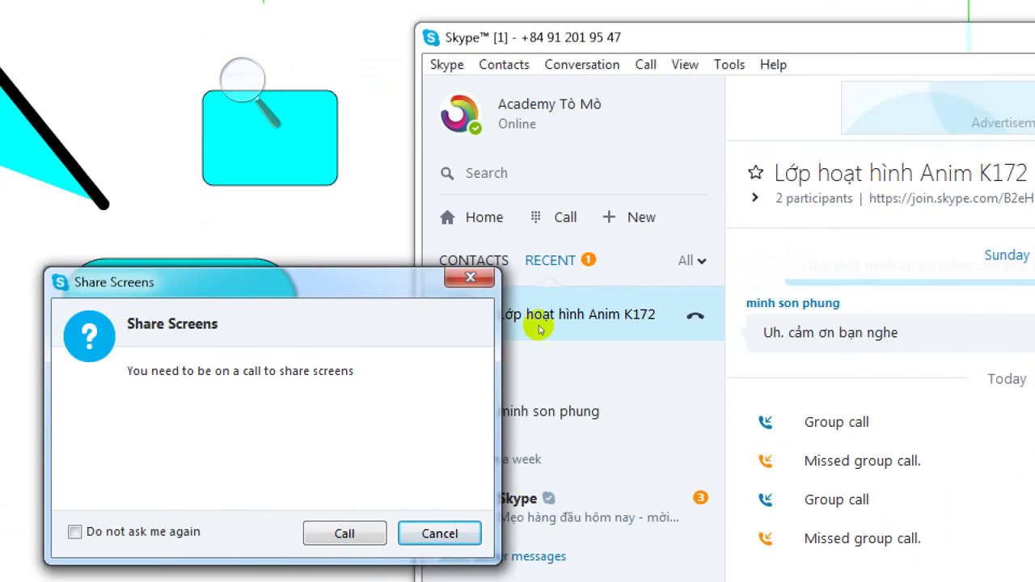
key(Left)
key(Return)
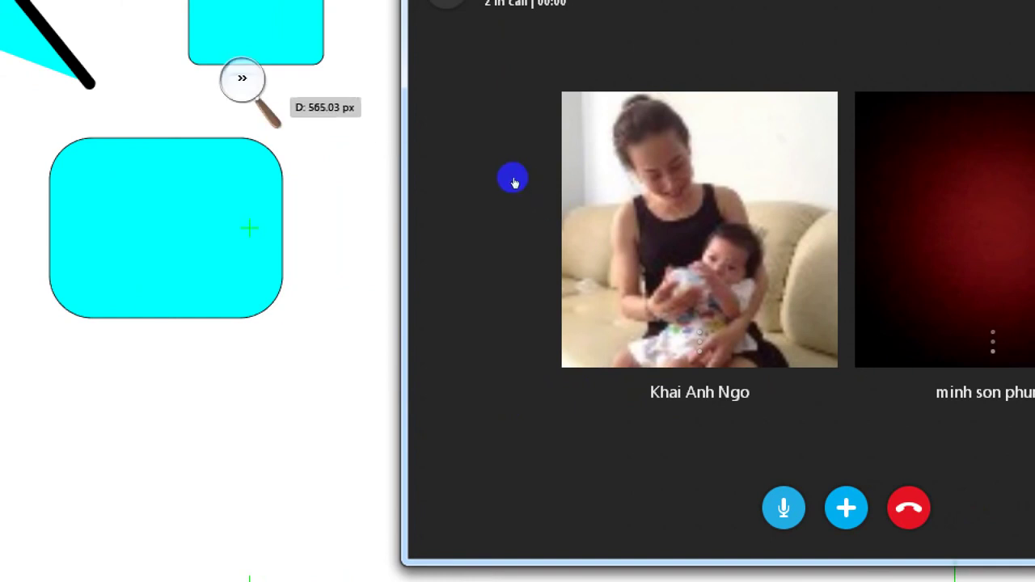
Step: Share the entire screen in the Skype call and move the floating call window out of the artwork's way
click(243, 79)
click(235, 92)
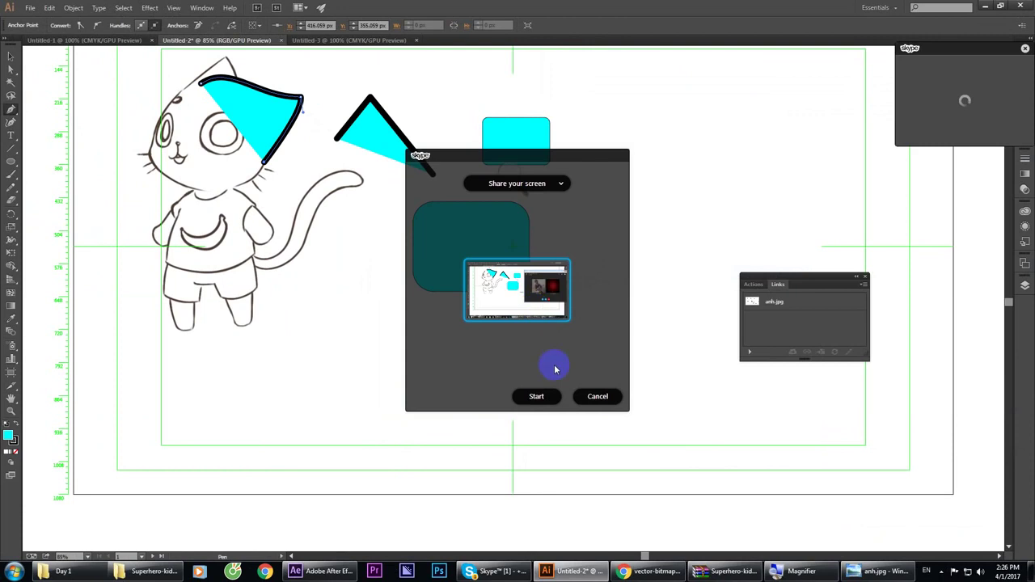
click(542, 396)
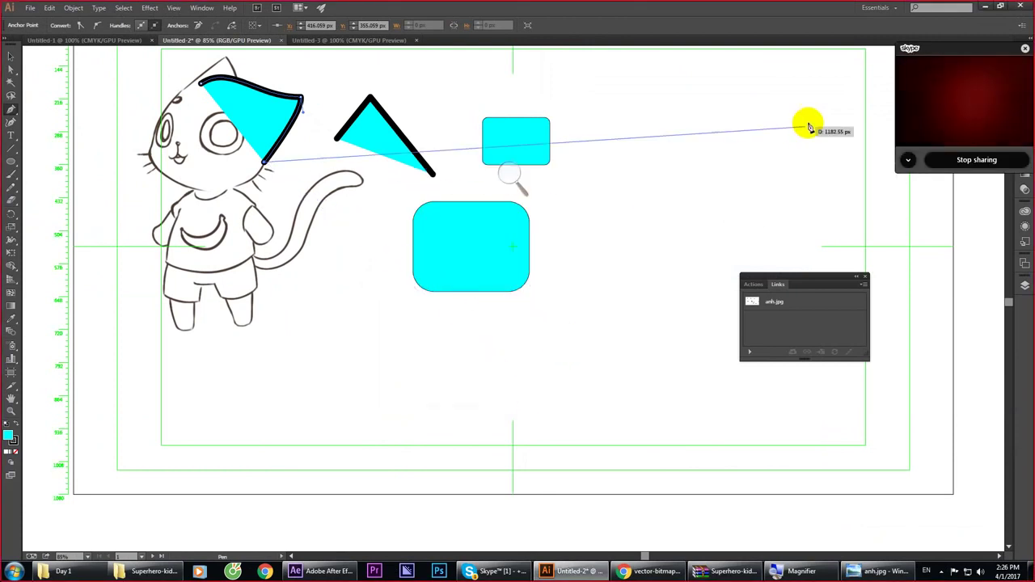
click(909, 49)
drag(909, 49, 1027, 328)
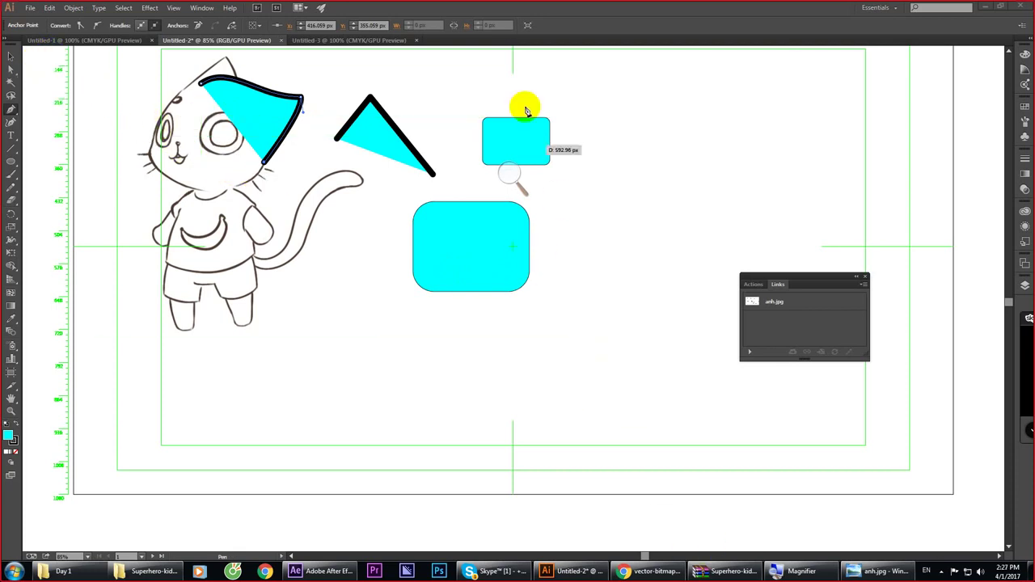
Step: Continue the head outline in Illustrator with curved Pen tool segments from the right cheek along the chin to the lower left jaw
click(509, 169)
click(522, 174)
click(496, 183)
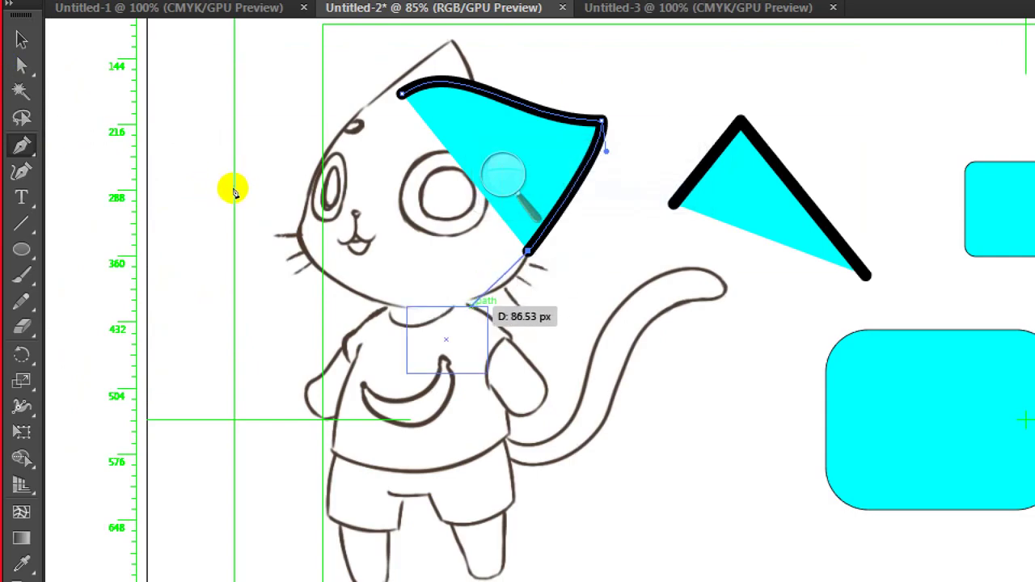
drag(465, 301, 417, 311)
drag(512, 289, 512, 288)
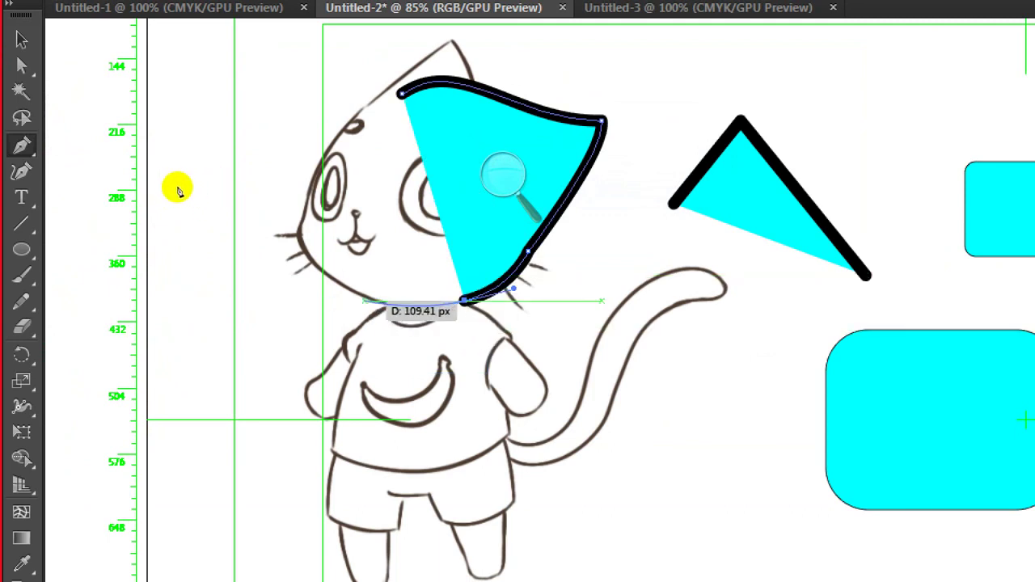
drag(352, 293, 302, 269)
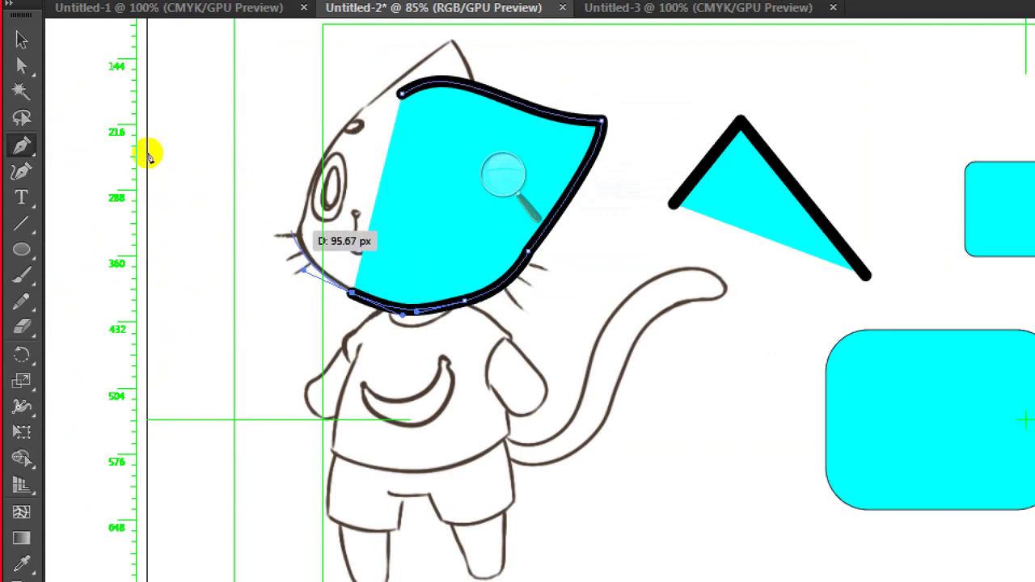
Step: Trace the left cheek, forehead and left ear with Pen tool anchors, ending at the base of the ear's inner edge
drag(301, 224, 308, 213)
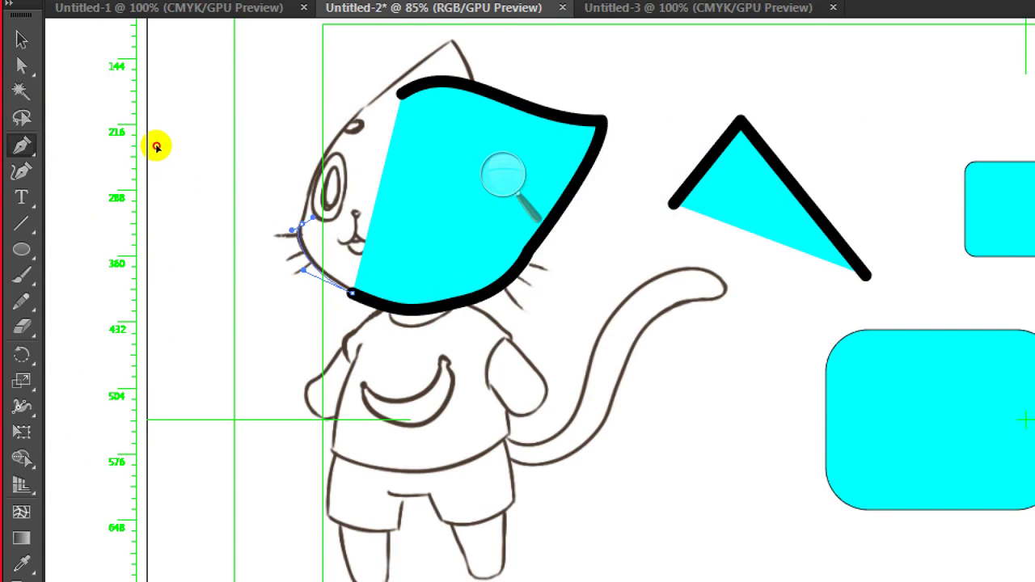
mouse_move(157, 147)
mouse_down()
mouse_move(162, 138)
mouse_move(155, 133)
mouse_move(160, 148)
mouse_move(143, 134)
mouse_move(171, 99)
mouse_move(219, 85)
mouse_move(231, 51)
mouse_move(235, 90)
mouse_move(234, 79)
mouse_move(253, 71)
mouse_up()
click(225, 58)
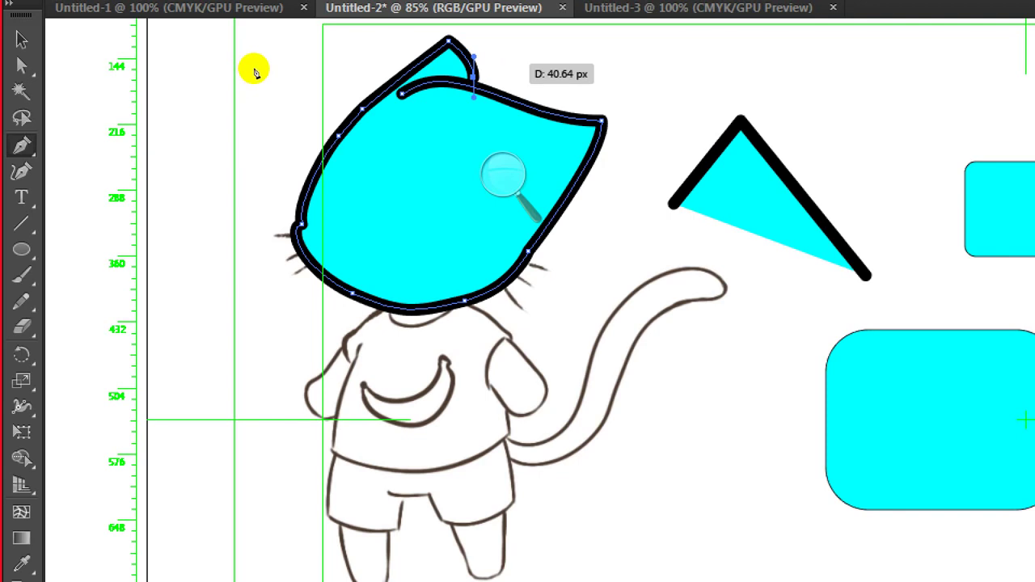
Step: Select the traced head outline and set its stroke weight to 4 pt
click(21, 40)
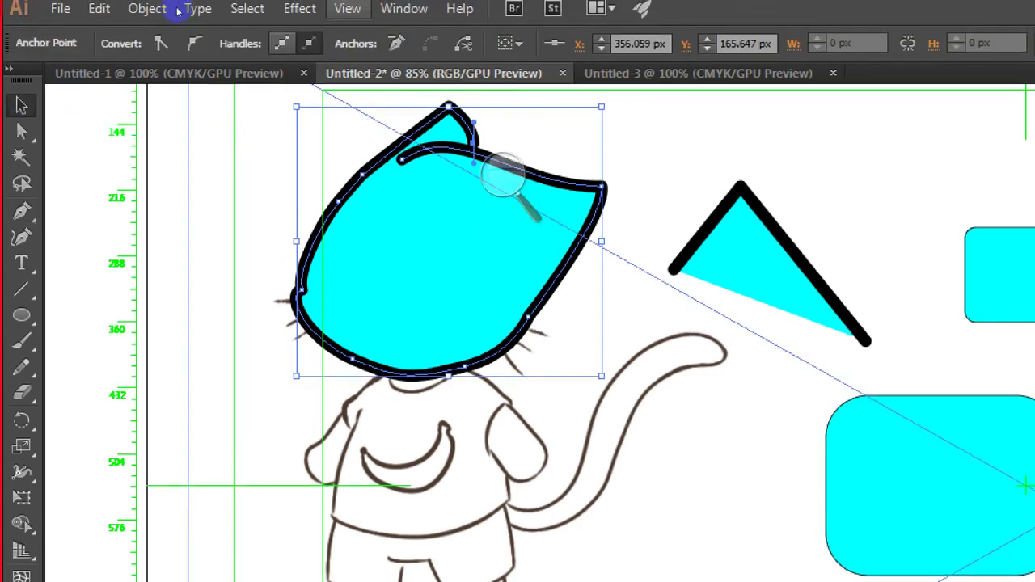
click(174, 109)
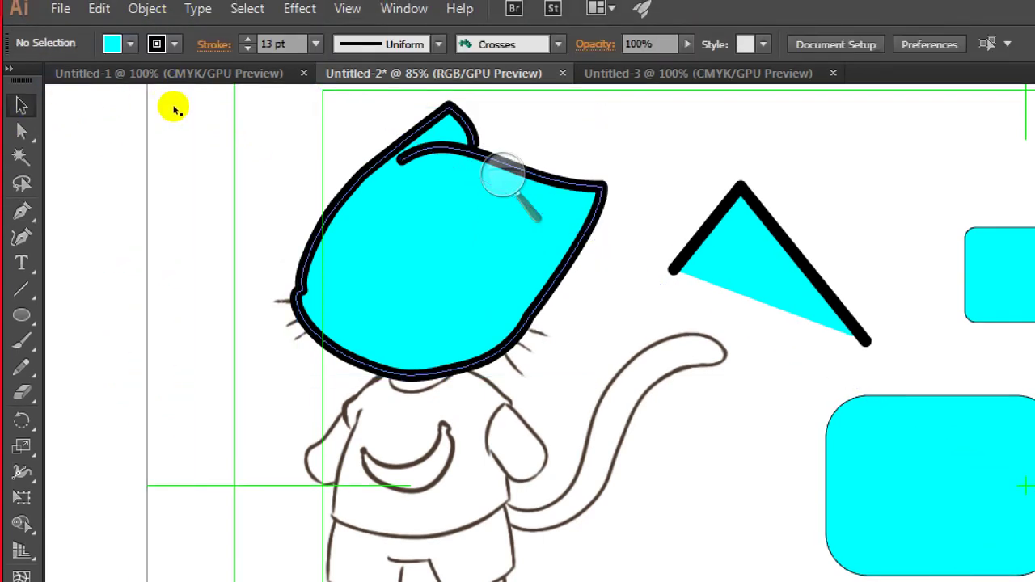
click(174, 109)
click(122, 31)
click(123, 31)
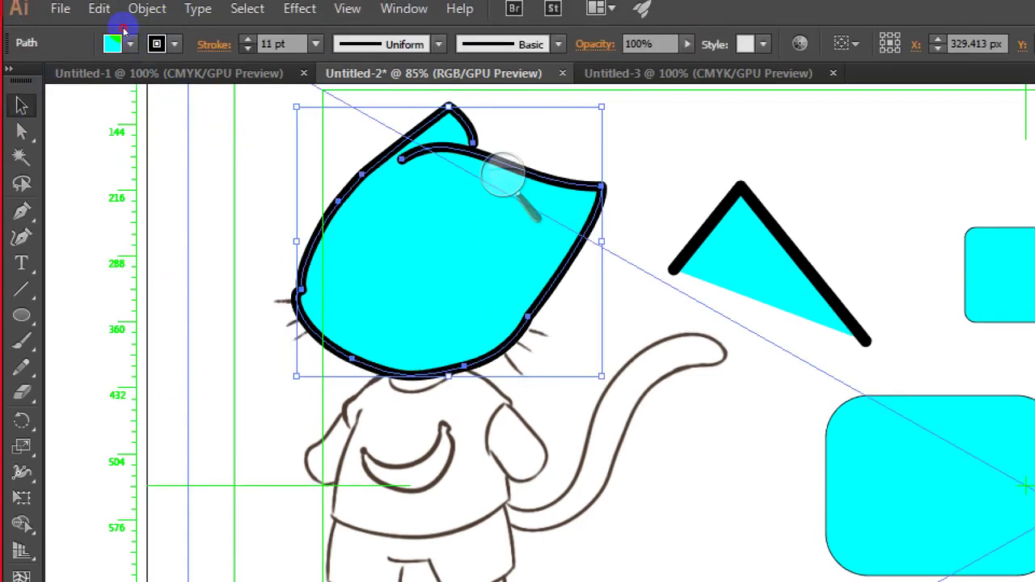
key(ctrl+z)
key(ctrl+z)
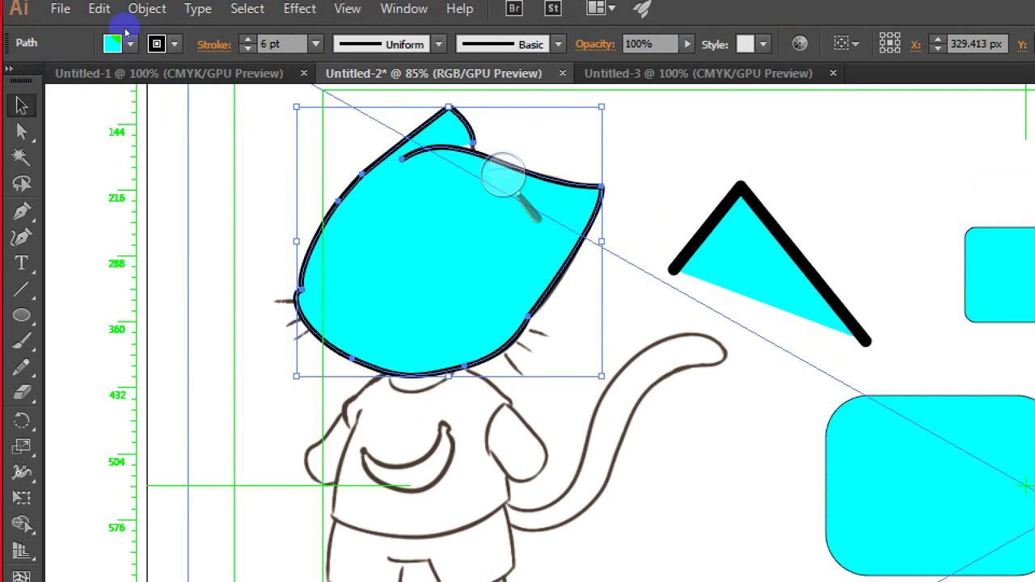
key(ctrl+z)
key(ctrl+z)
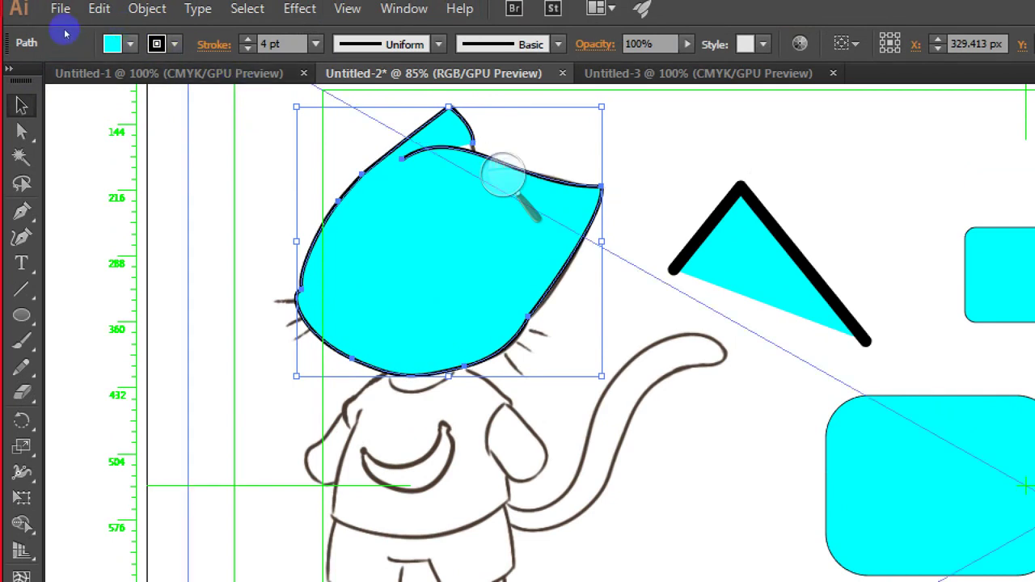
Step: Set the head outline's fill to None and deselect it
click(129, 44)
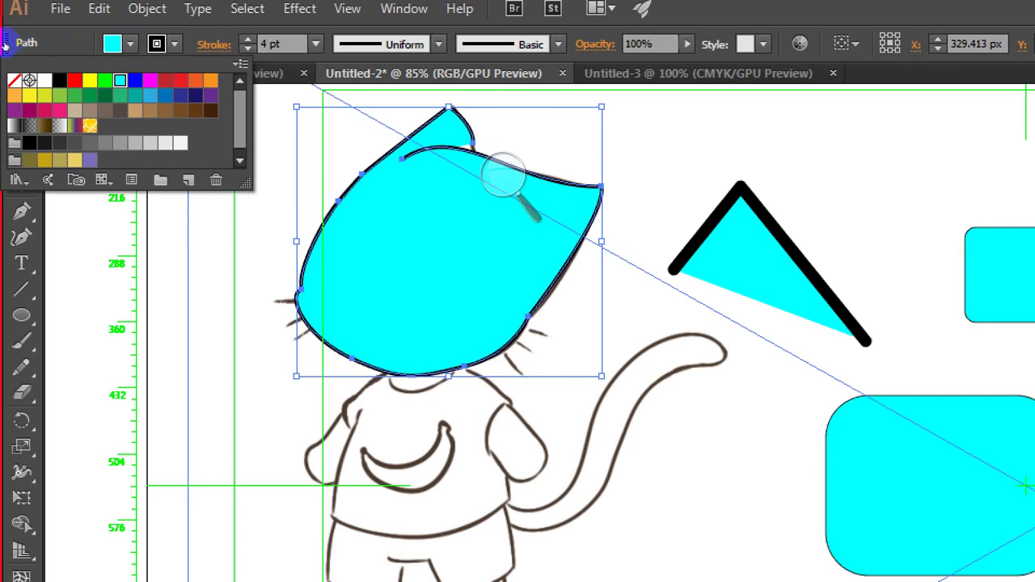
click(14, 80)
click(48, 140)
click(59, 102)
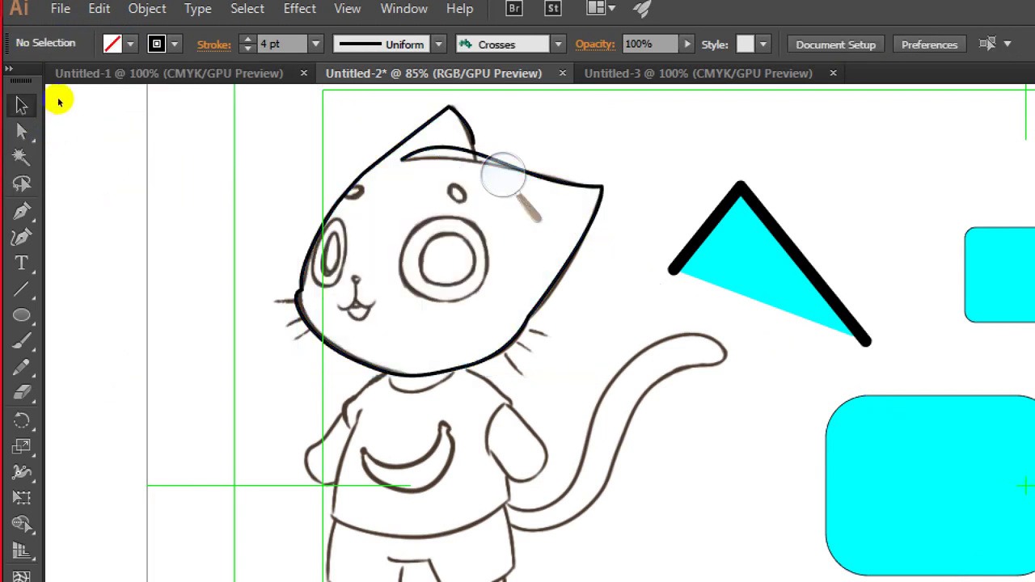
Step: Fill the head outline with the light orange swatch and deselect it
click(459, 116)
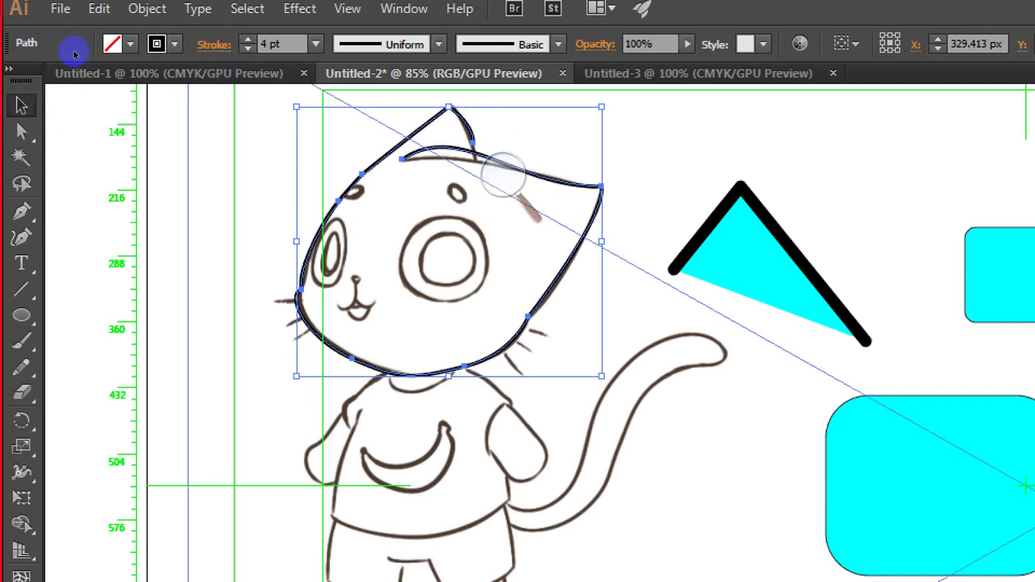
click(130, 43)
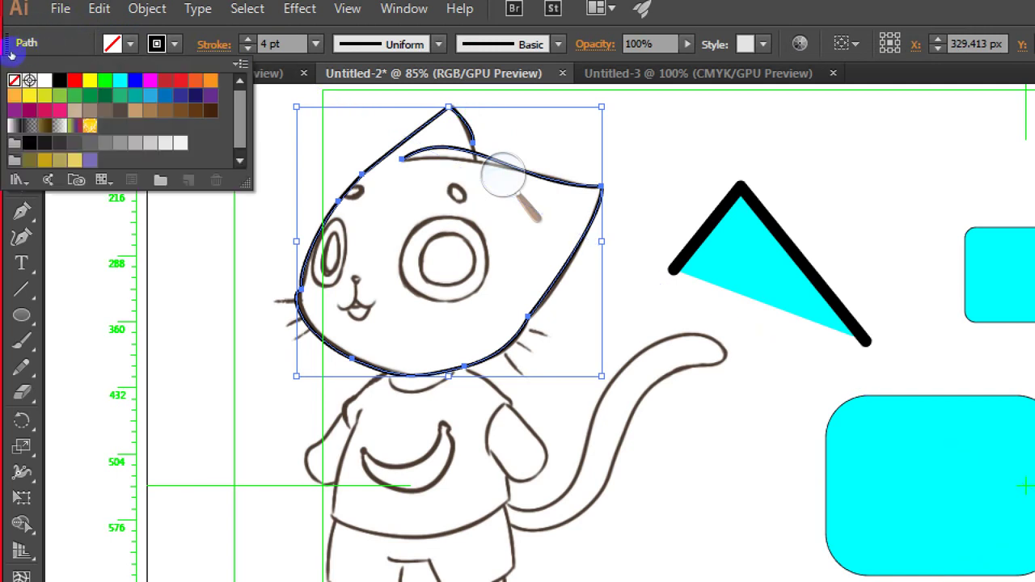
click(13, 95)
click(46, 137)
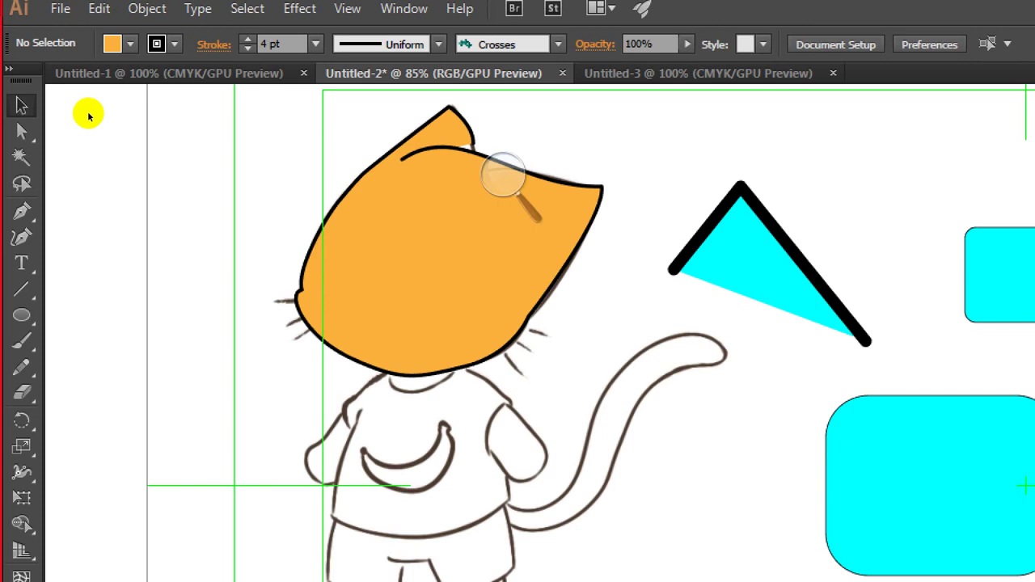
Step: Extend the head outline with the Pen tool from the left ear's inner base, adding a short curve down into the forehead
key(b)
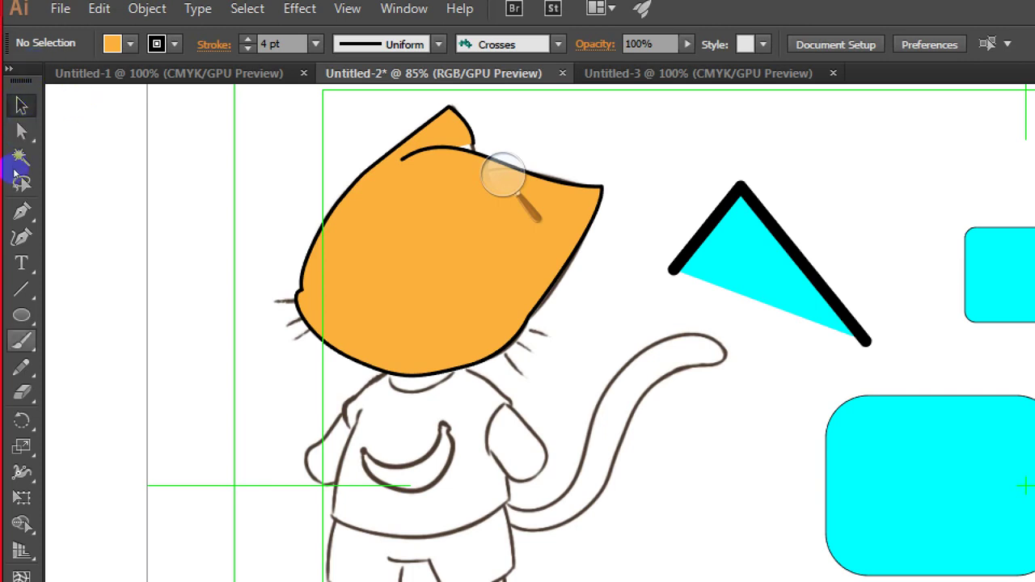
key(p)
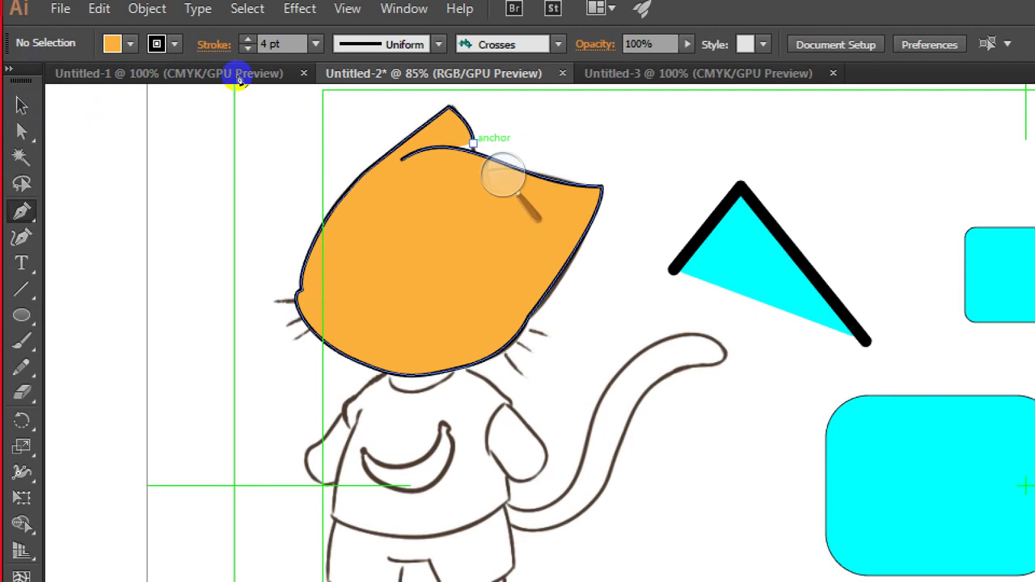
click(473, 143)
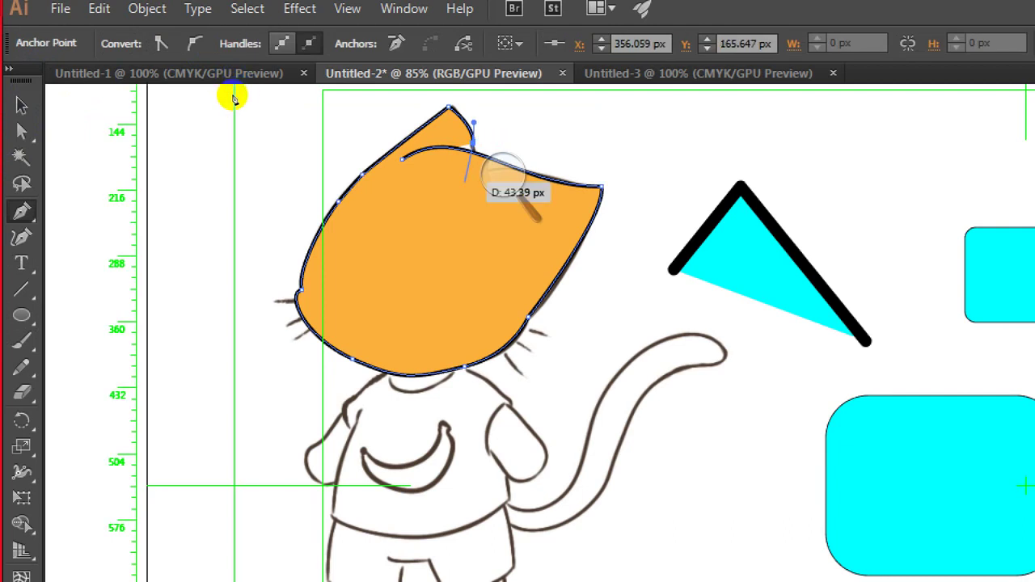
drag(465, 182, 455, 200)
drag(338, 164, 352, 207)
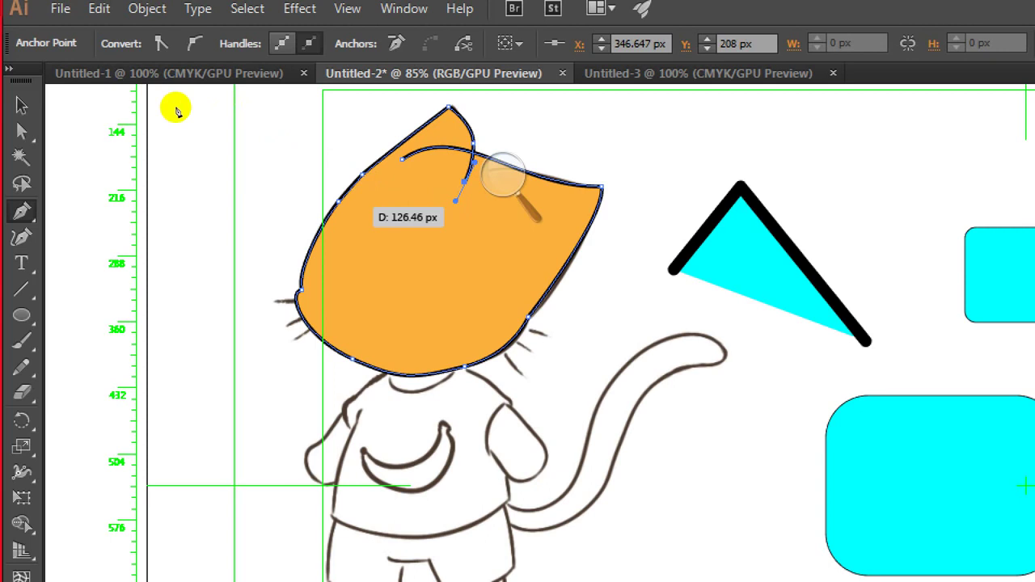
drag(177, 111, 166, 107)
key(v)
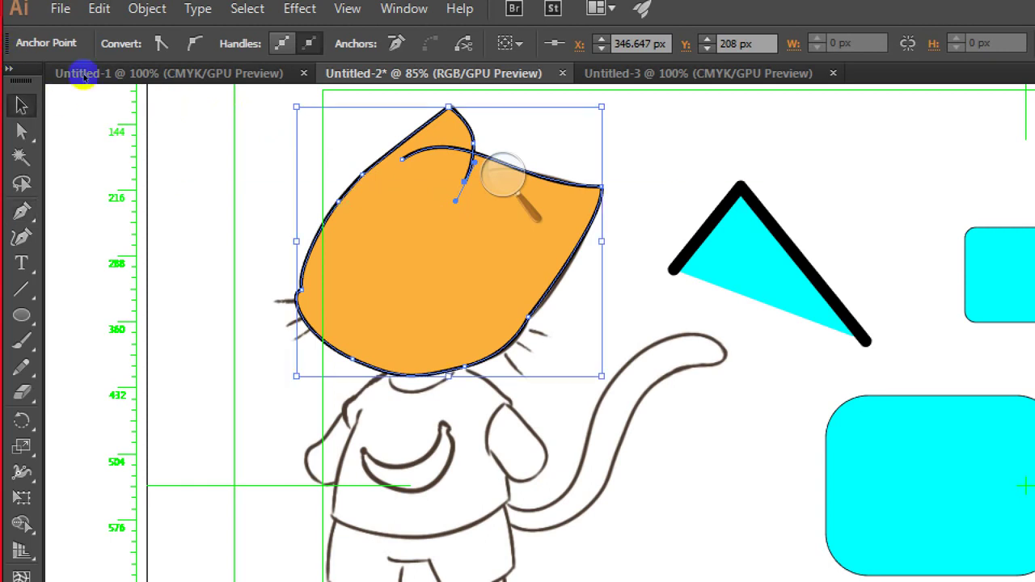
Step: Select the extended head outline, set its fill to None, and deselect it
click(79, 92)
click(175, 104)
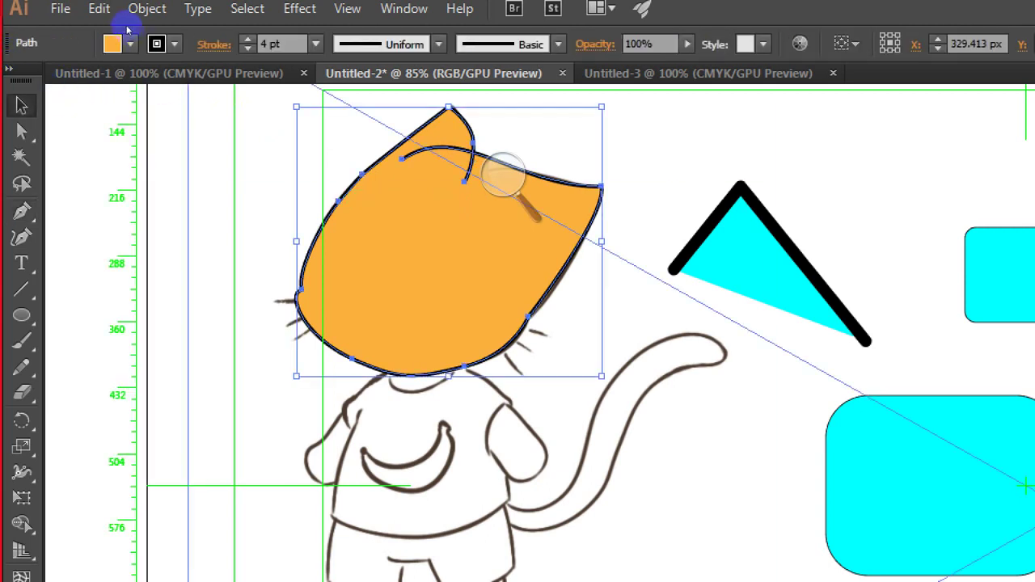
click(129, 44)
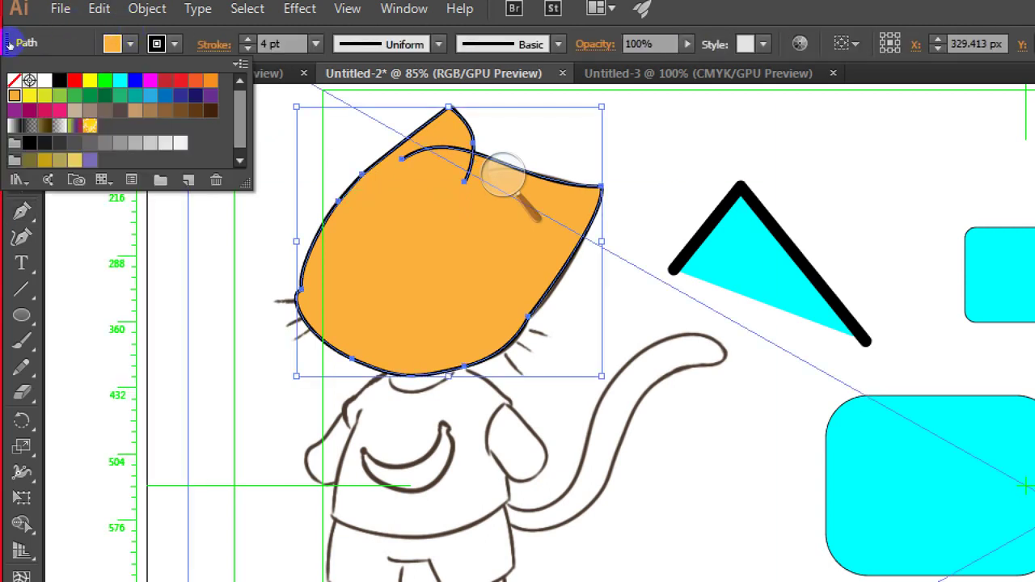
click(13, 80)
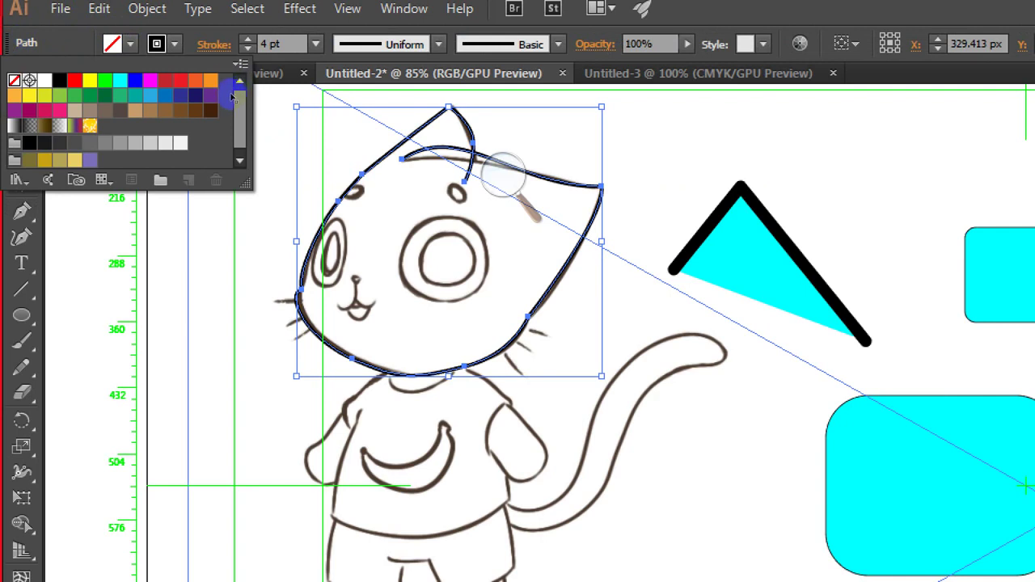
click(233, 95)
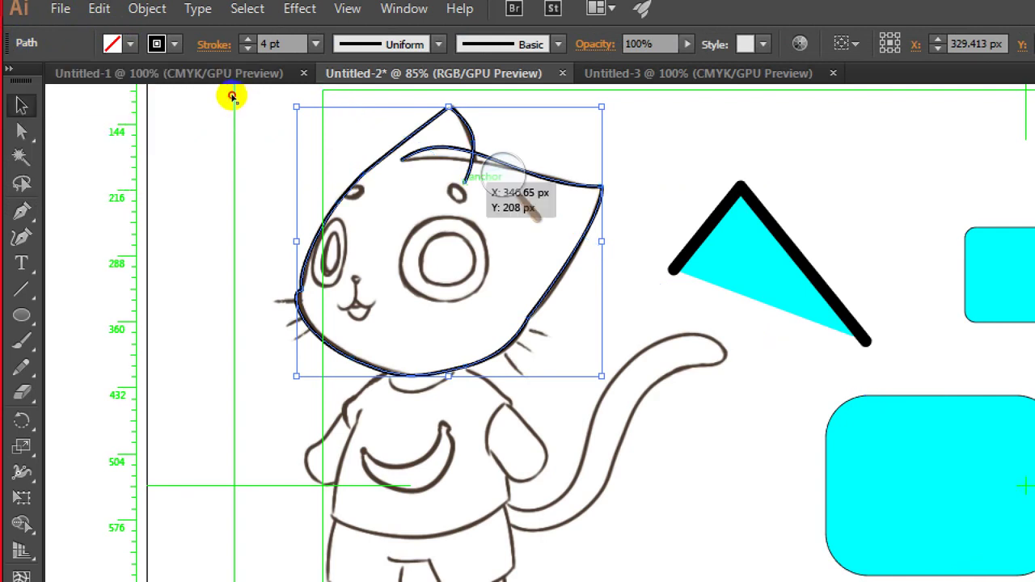
double_click(233, 96)
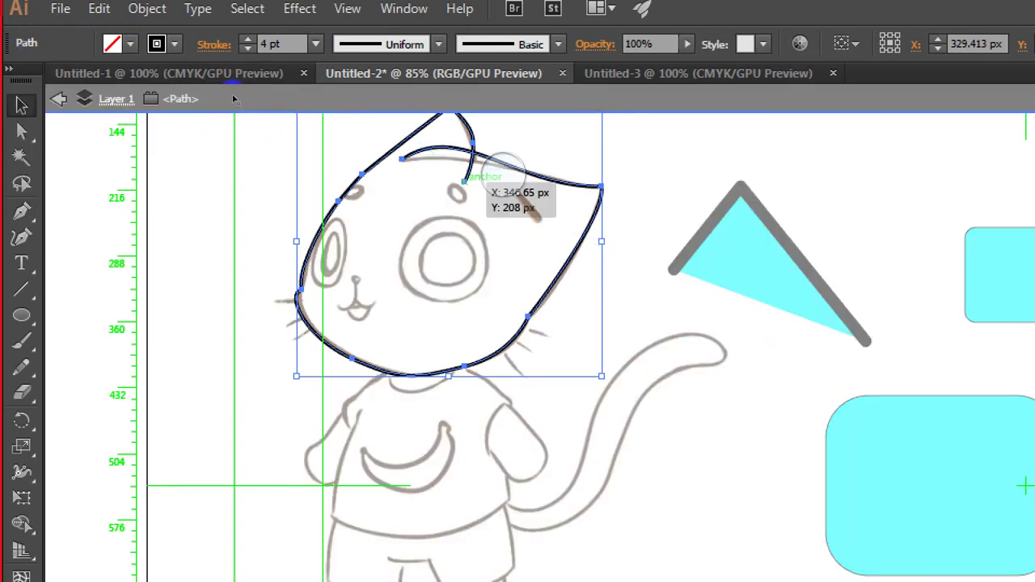
click(57, 98)
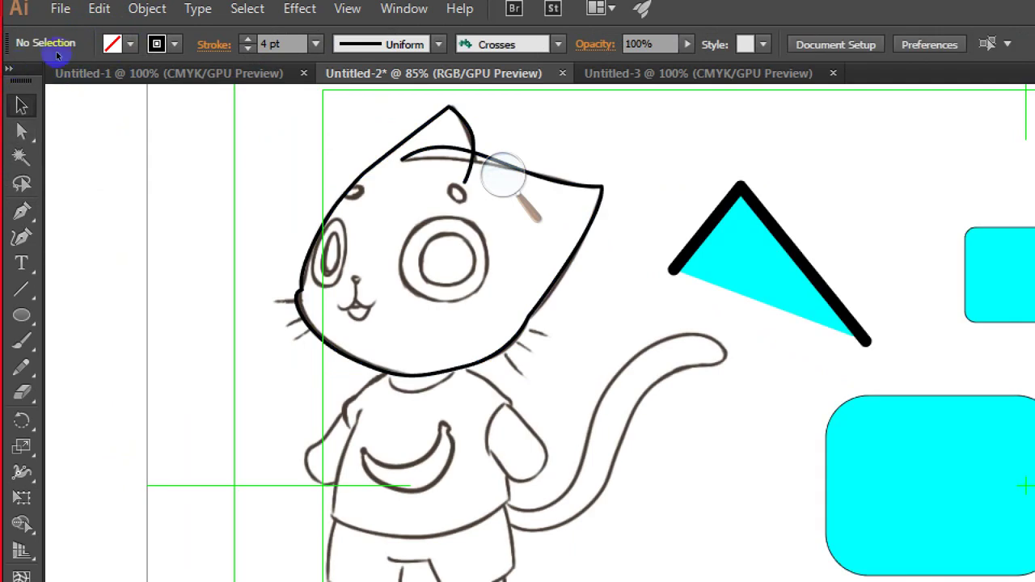
Step: Select the head outline and fill it with the bright yellow swatch
click(113, 45)
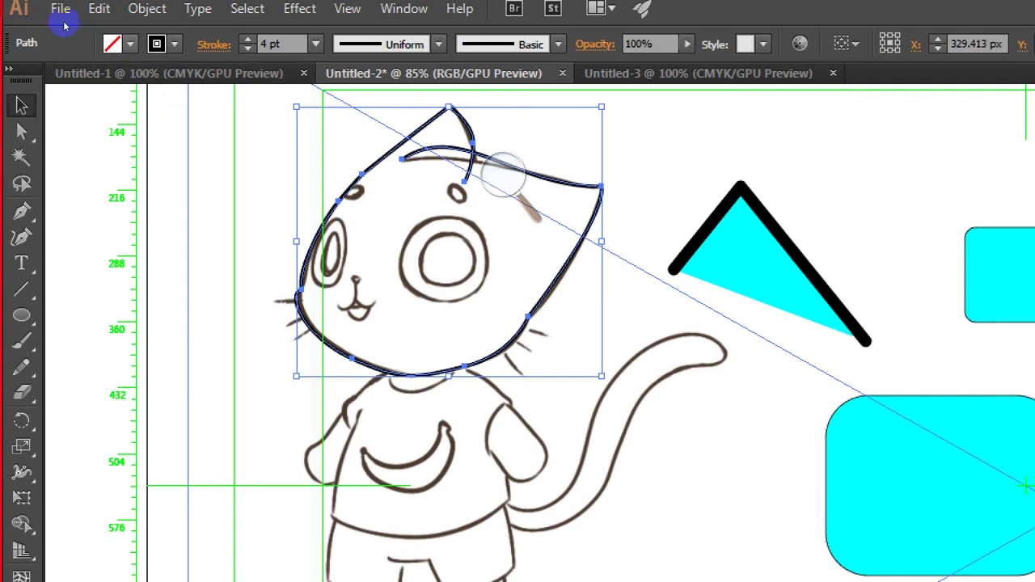
click(24, 44)
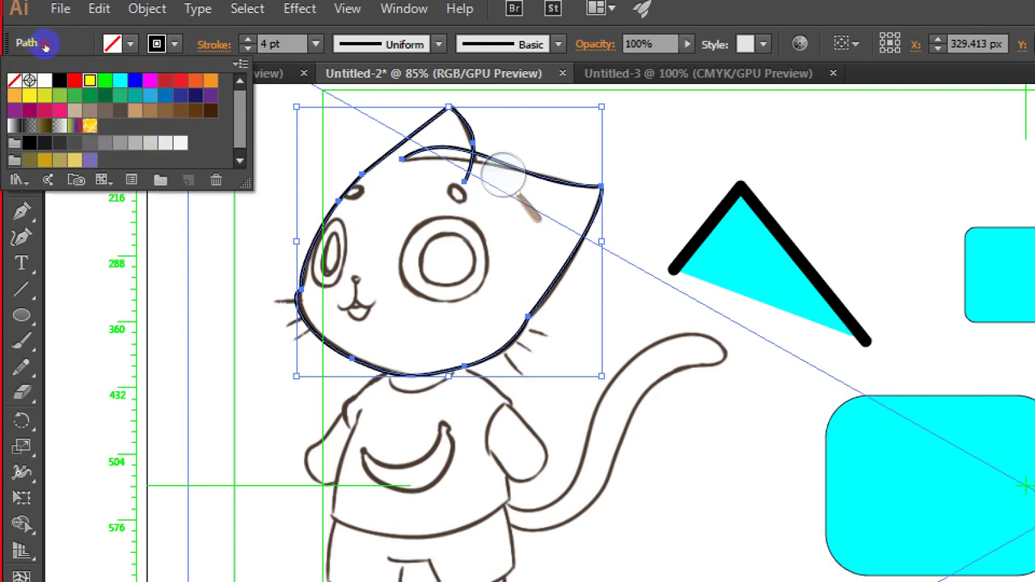
click(89, 79)
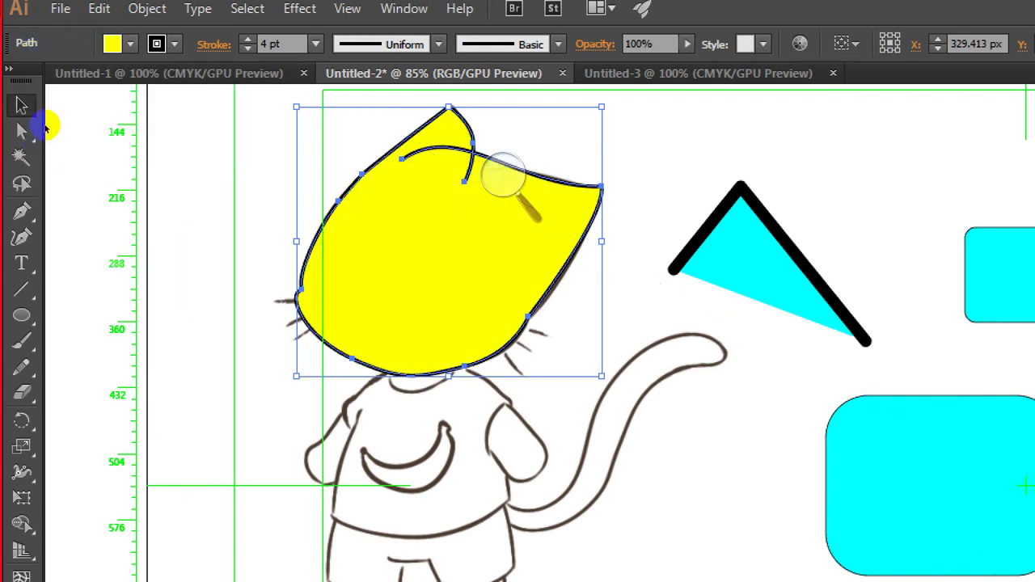
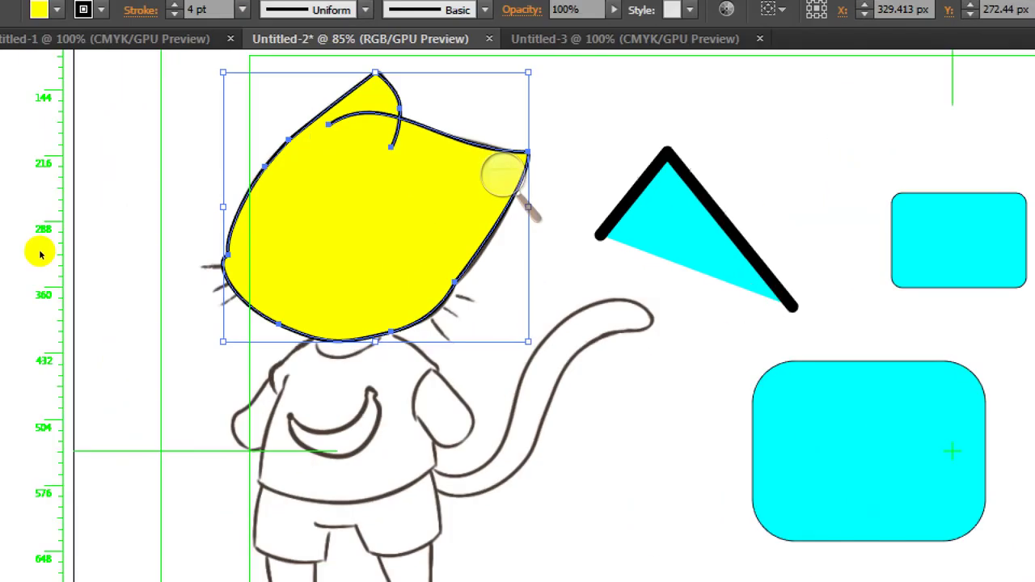
Step: Trace the shirt's left side from the armpit down with the Pen tool and continue along its curved bottom hem
scroll(249, 148, up, 6)
key(ctrl+minus)
key(ctrl+minus)
key(ctrl+minus)
key(ctrl+minus)
key(ctrl+minus)
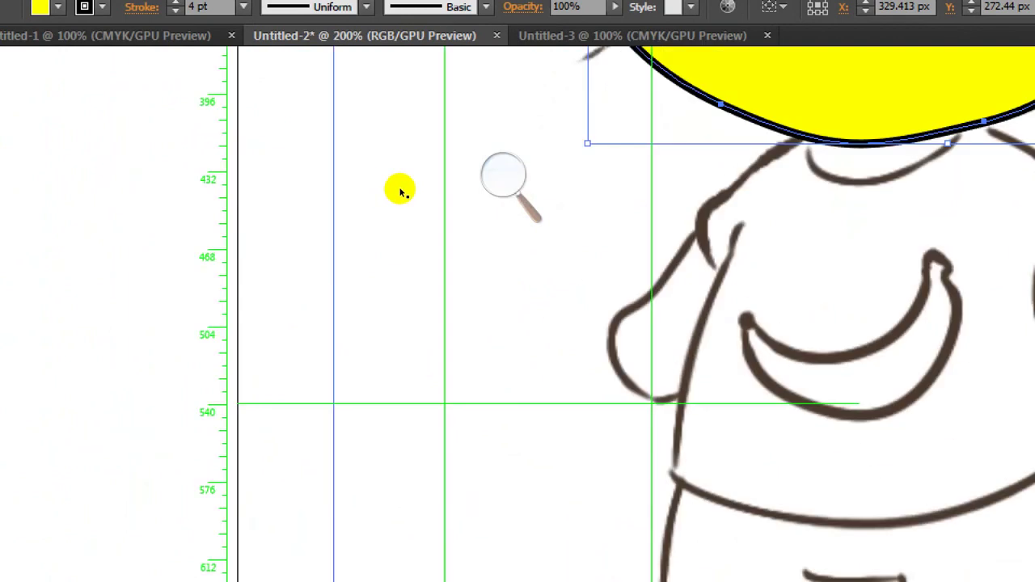
drag(280, 151, 271, 149)
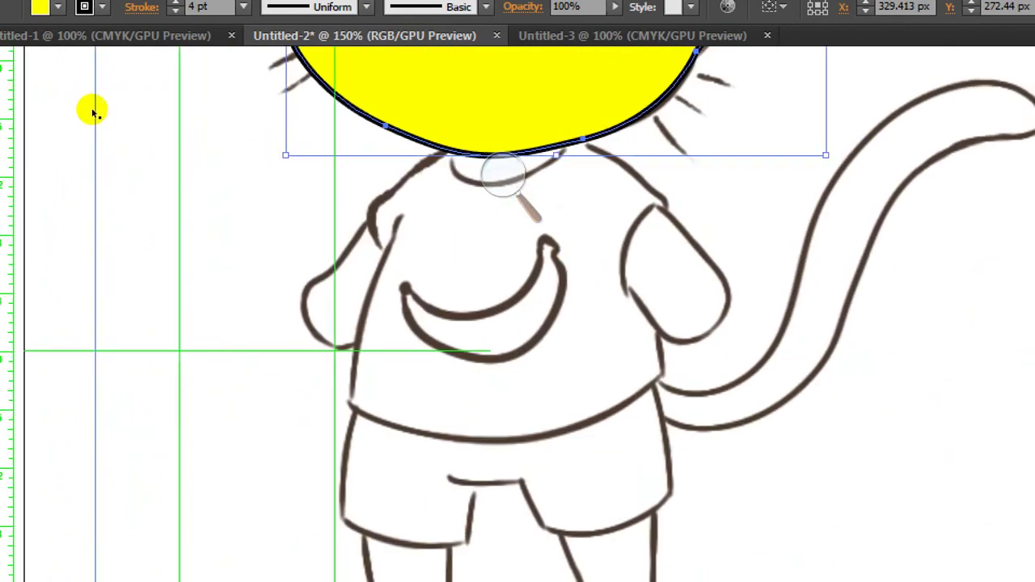
key(ctrl+semicolon)
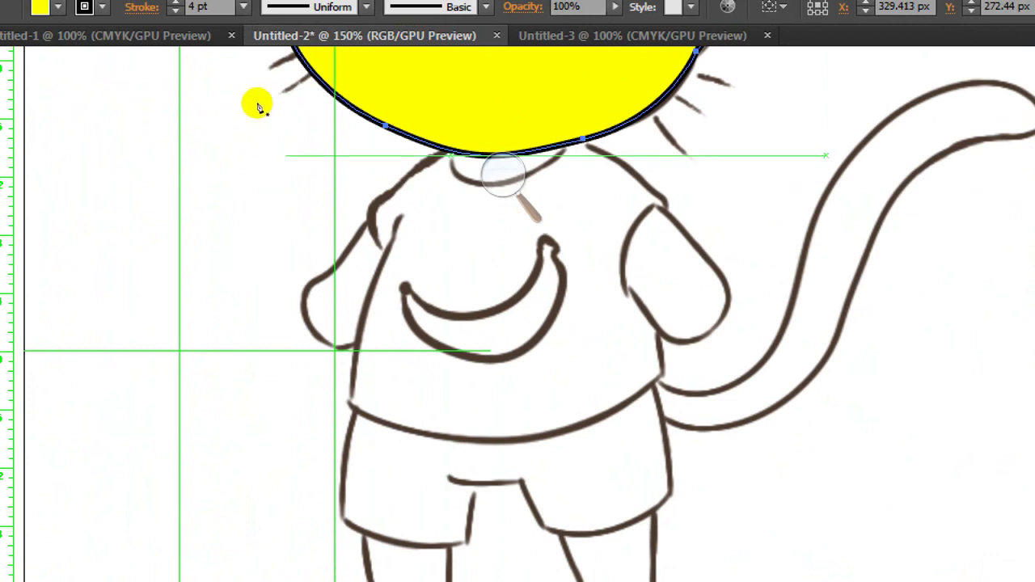
click(403, 212)
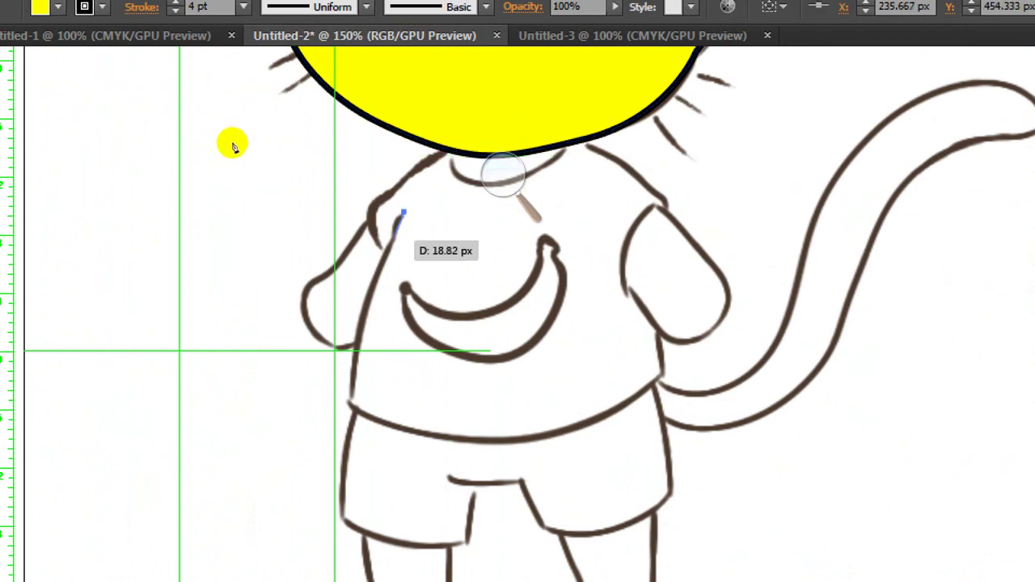
drag(395, 241, 395, 253)
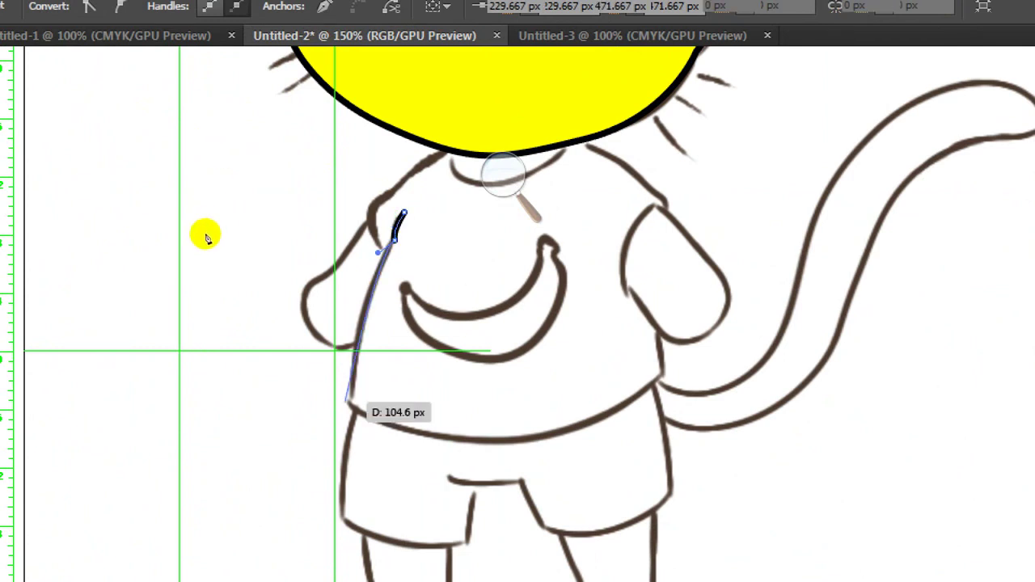
click(351, 407)
mouse_move(352, 432)
mouse_down()
mouse_move(352, 415)
mouse_move(352, 433)
mouse_move(322, 422)
mouse_move(335, 410)
mouse_up()
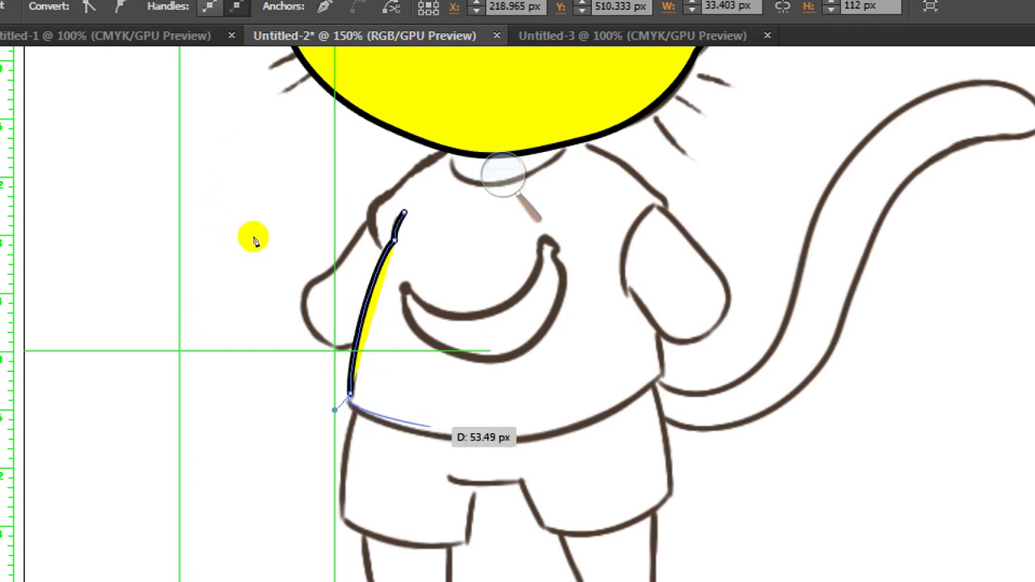
drag(456, 442, 485, 442)
click(368, 214)
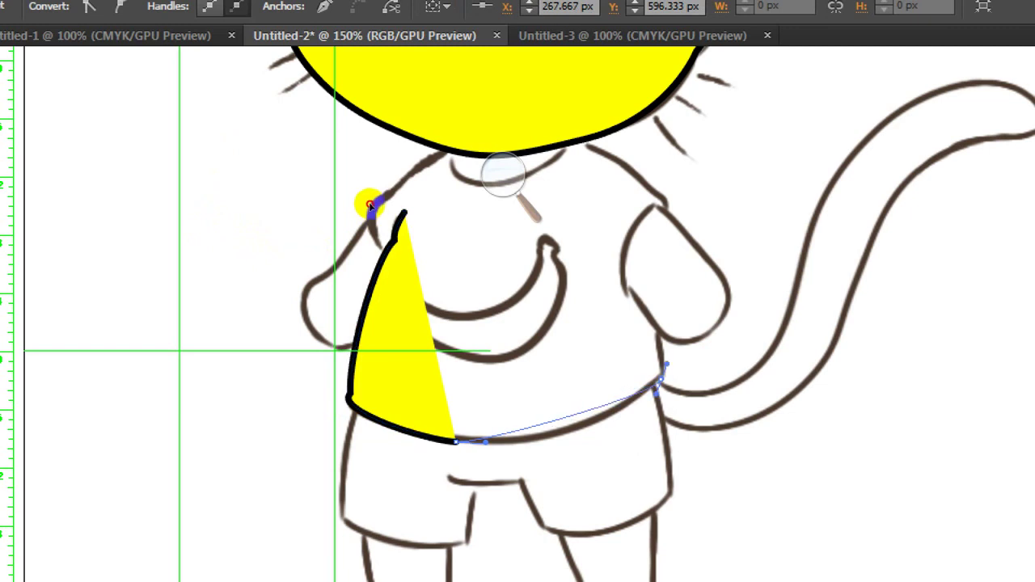
Step: Continue the shirt path up its right side and over the right shoulder to the head outline below the chin
mouse_move(378, 198)
mouse_down()
mouse_move(407, 182)
mouse_move(380, 200)
mouse_move(366, 195)
mouse_up()
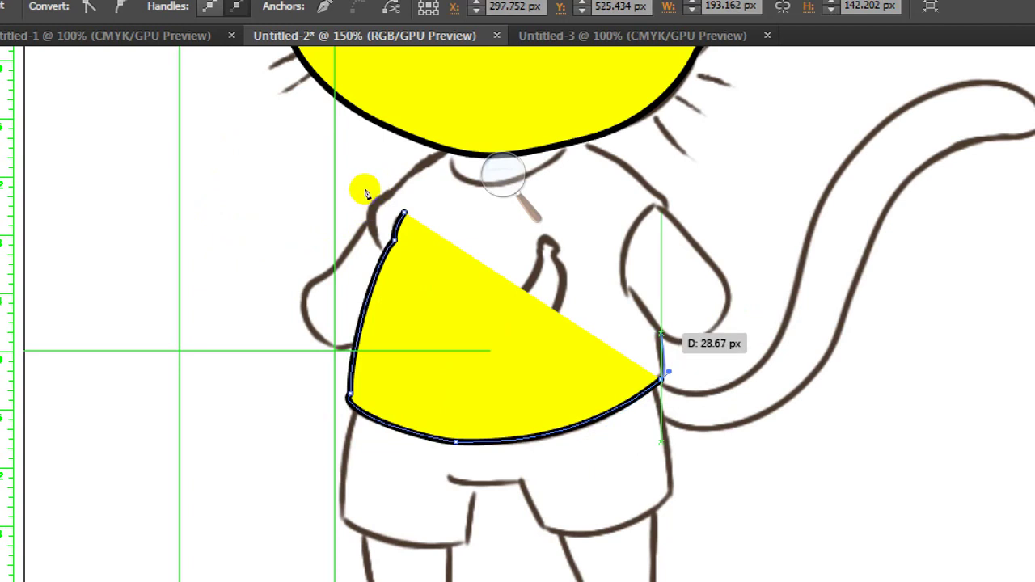
drag(367, 192, 366, 191)
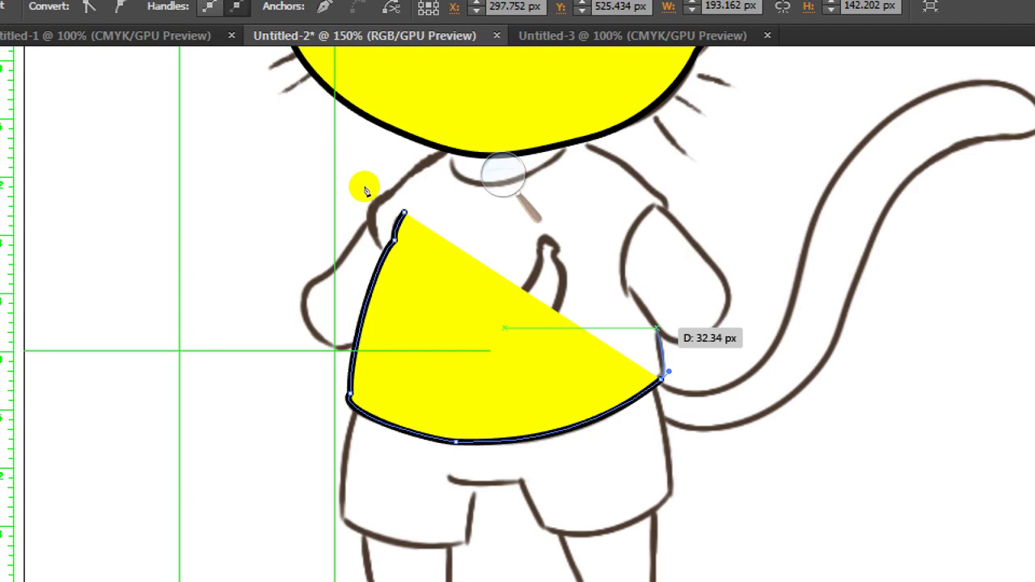
drag(366, 191, 338, 101)
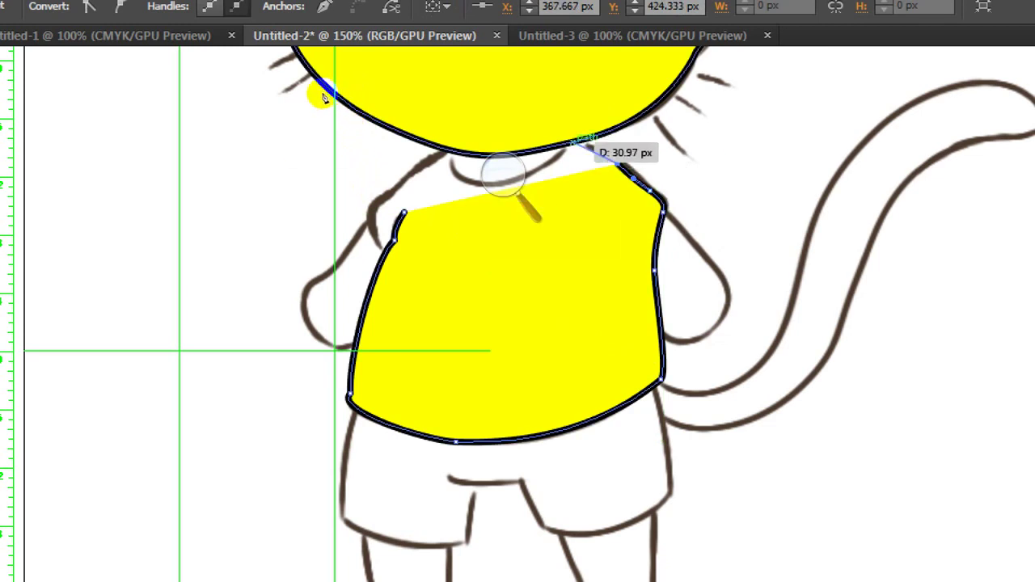
click(330, 96)
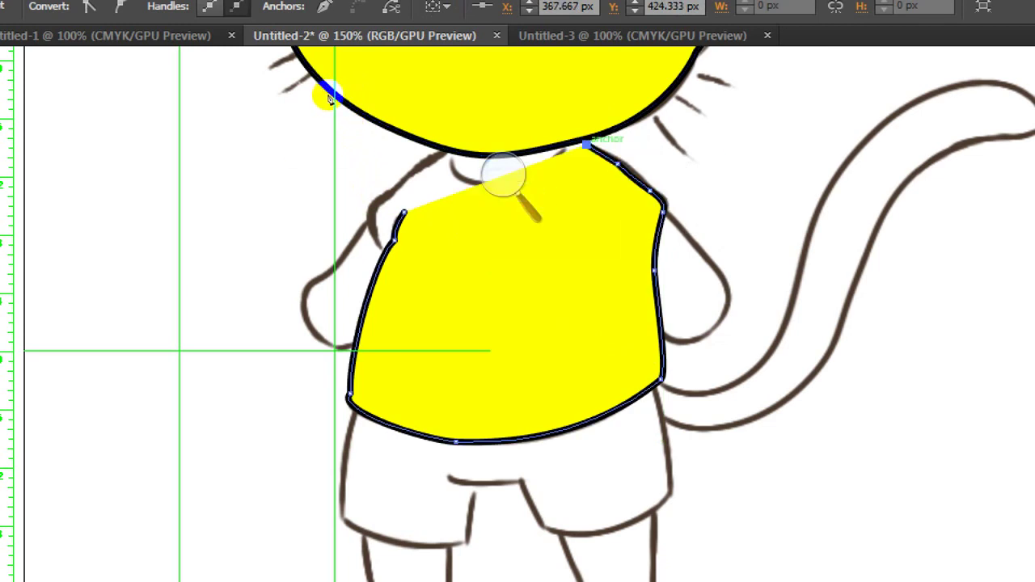
Step: Trace the shirt's curved neckline and left-hand shoulder with the Pen tool, closing the shirt outline
click(319, 99)
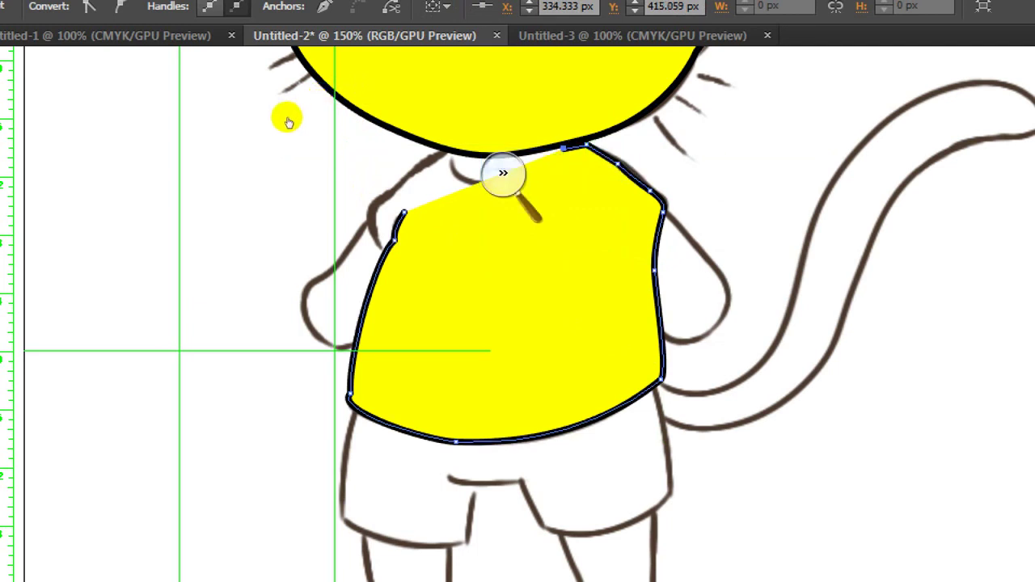
click(291, 113)
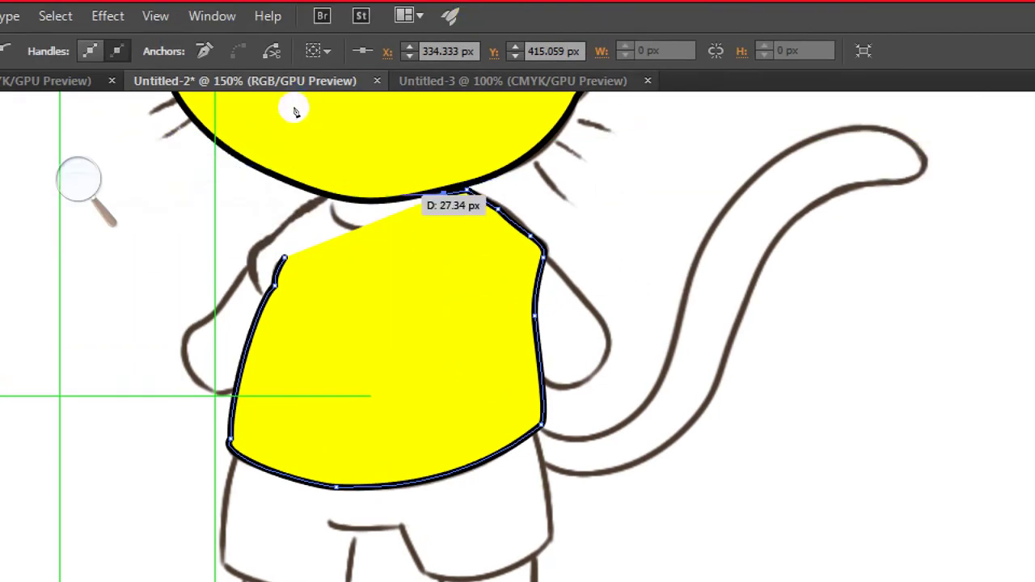
drag(395, 230, 367, 232)
drag(277, 120, 238, 134)
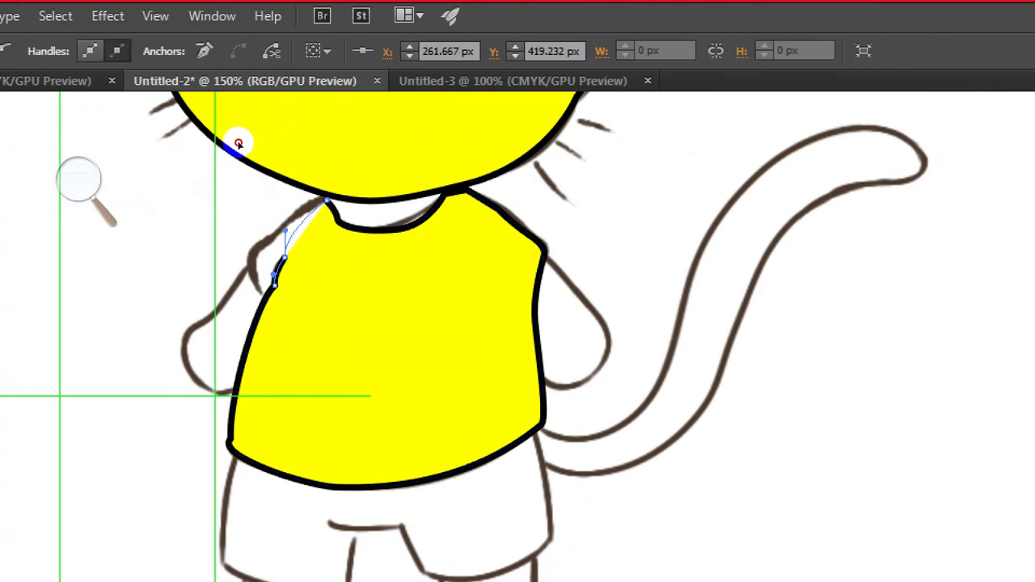
click(235, 145)
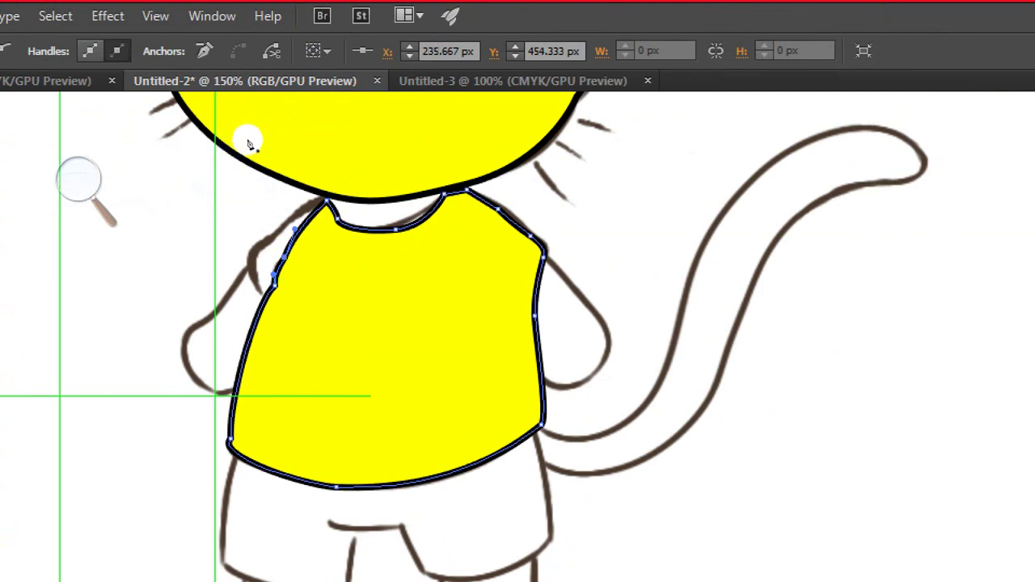
key(v)
key(ctrl+alt+2)
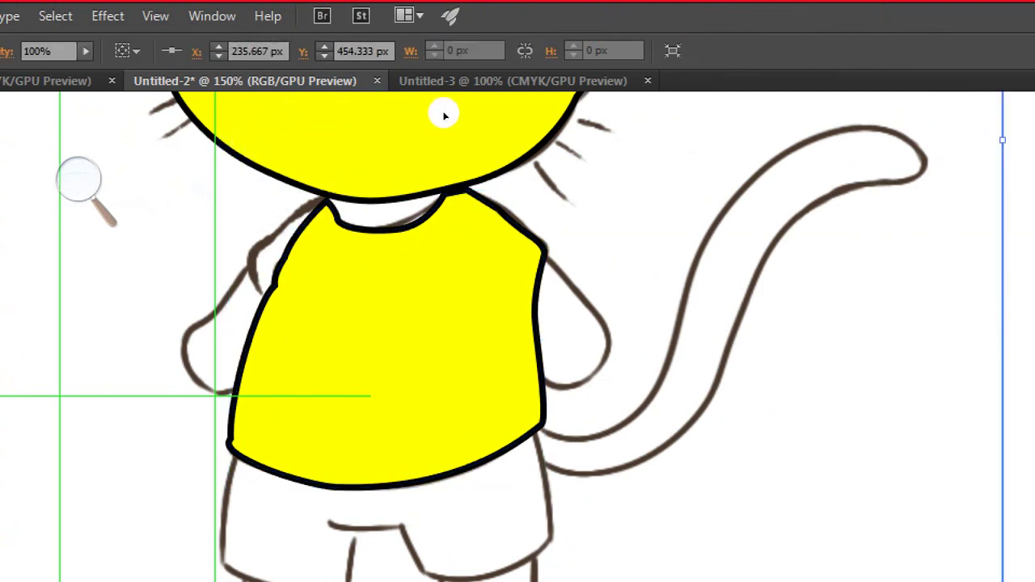
Step: Set the shirt path's fill to None and deselect it
key(ctrl+z)
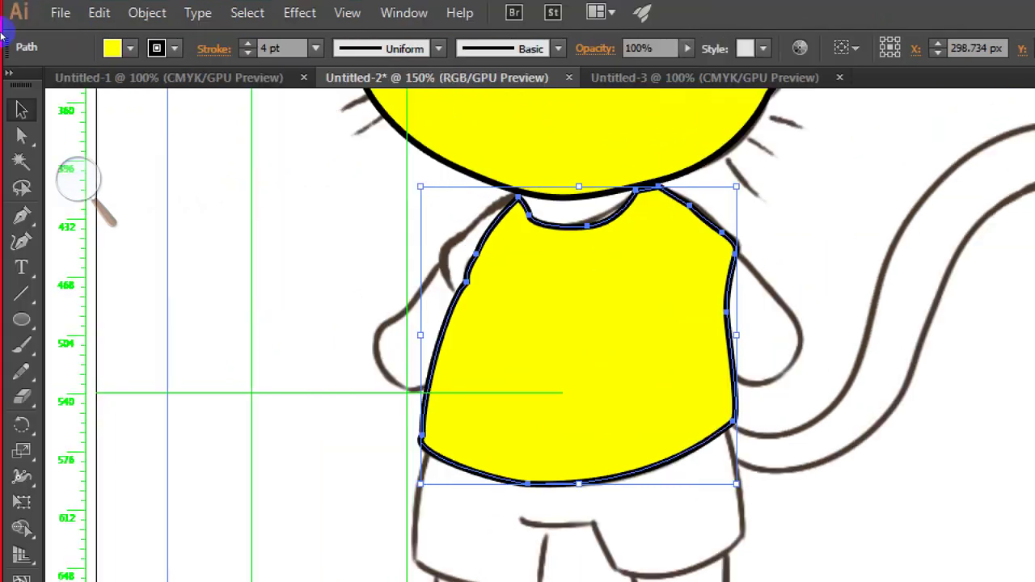
click(129, 48)
click(14, 84)
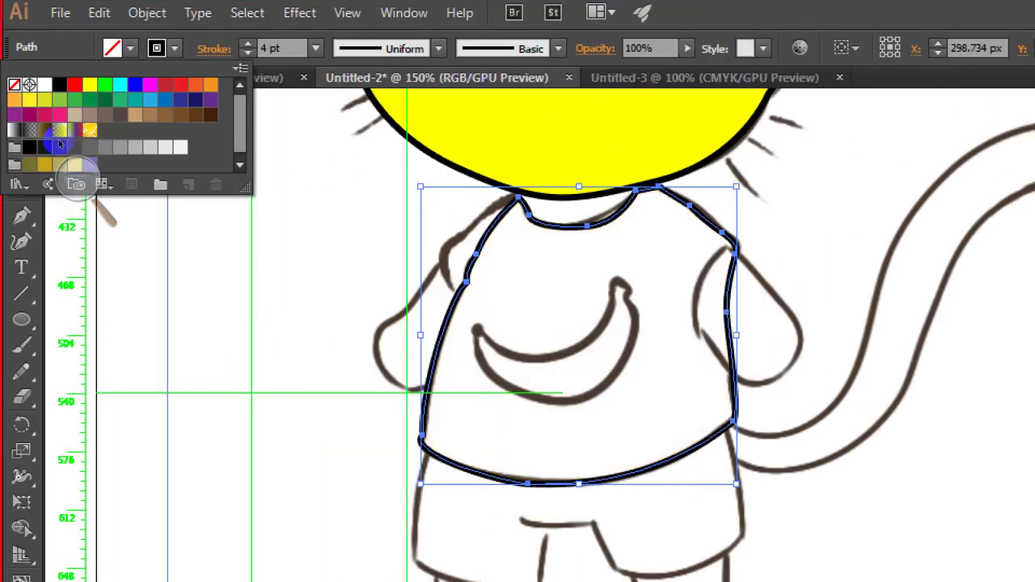
click(111, 154)
click(111, 143)
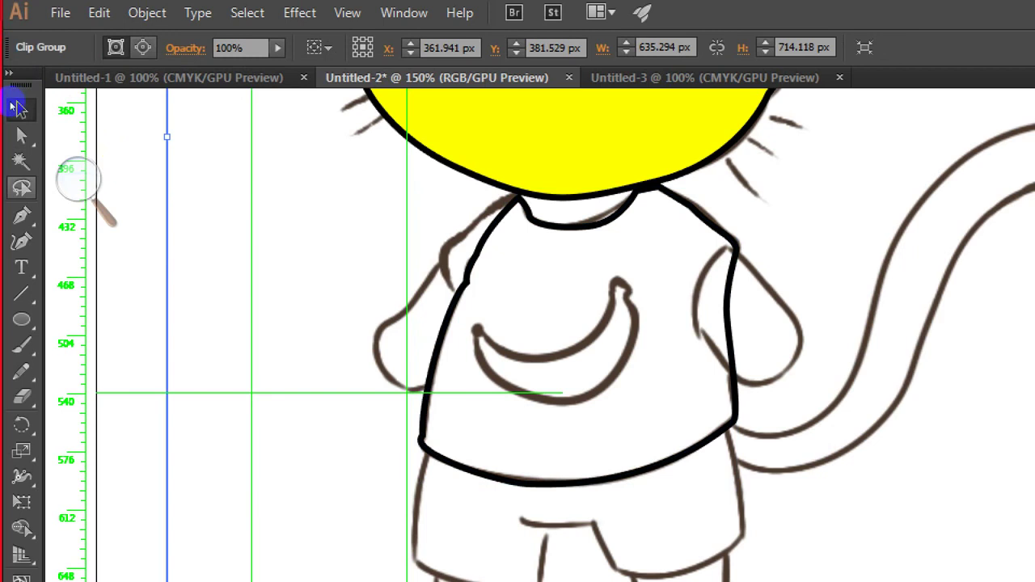
Step: Trace the right-hand arm of the sketch as a closed path with the Pen tool and deselect it
click(22, 216)
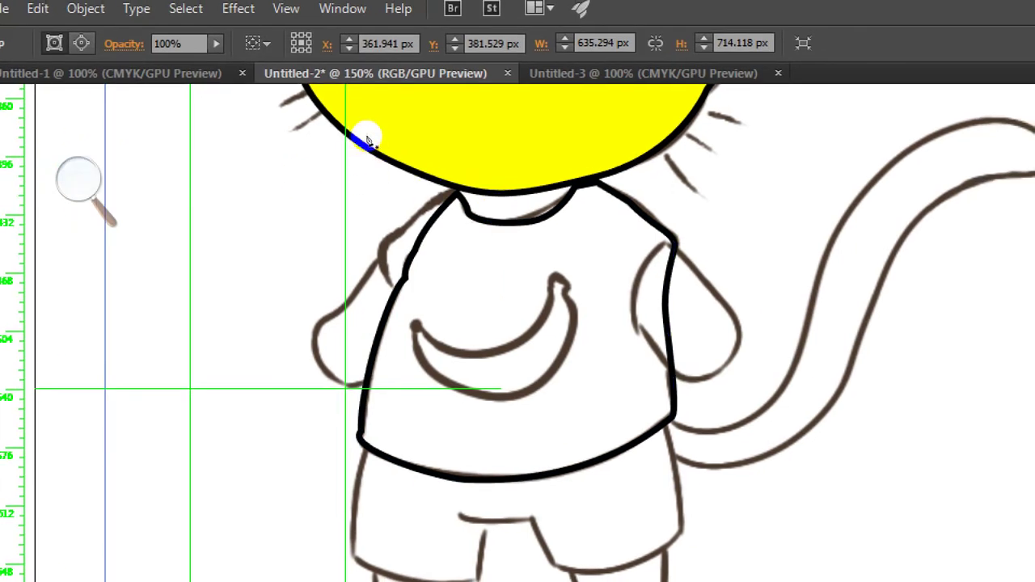
drag(376, 140, 364, 132)
click(663, 245)
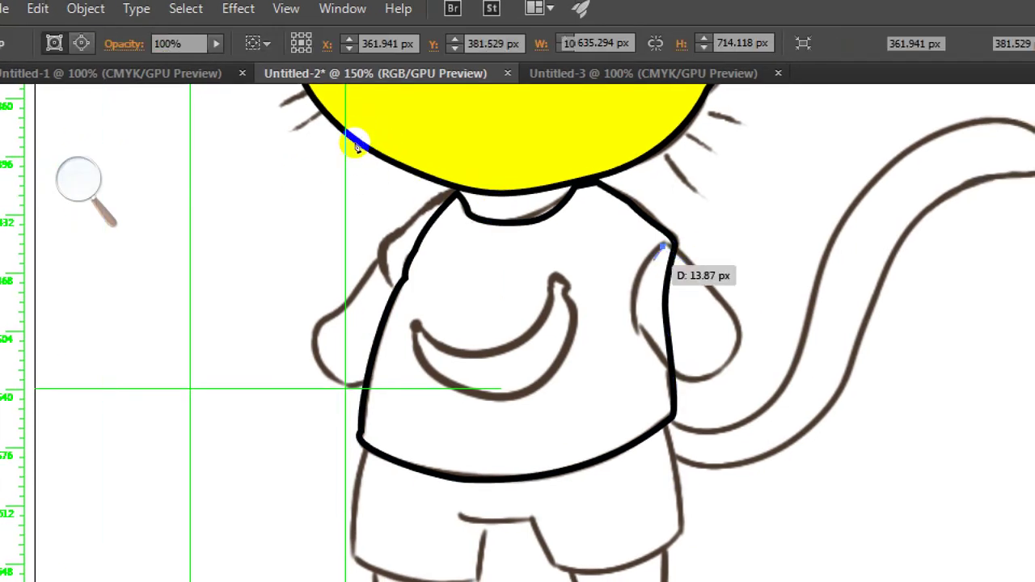
drag(640, 326, 646, 337)
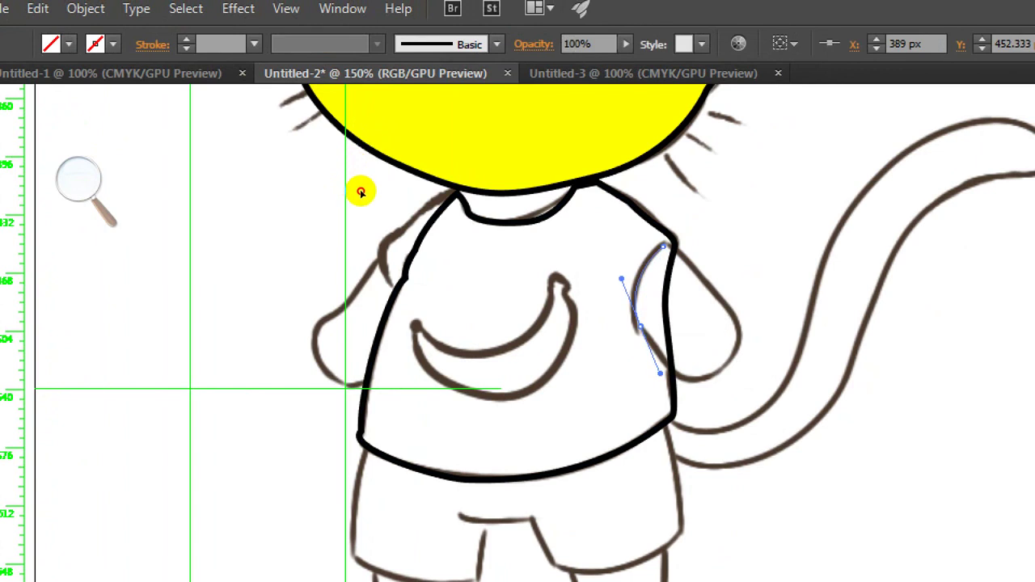
drag(659, 374, 662, 374)
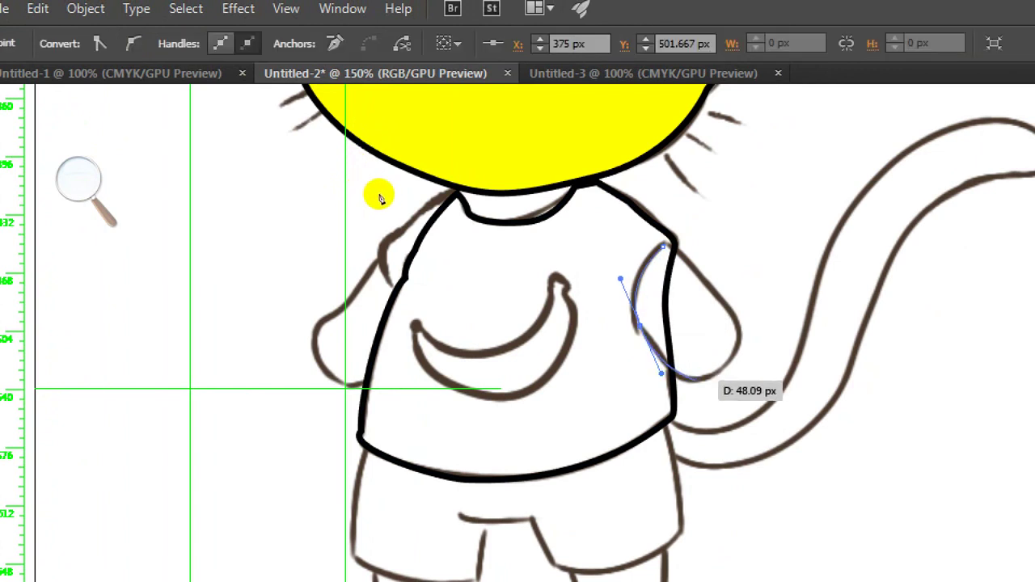
click(695, 380)
drag(739, 337, 739, 302)
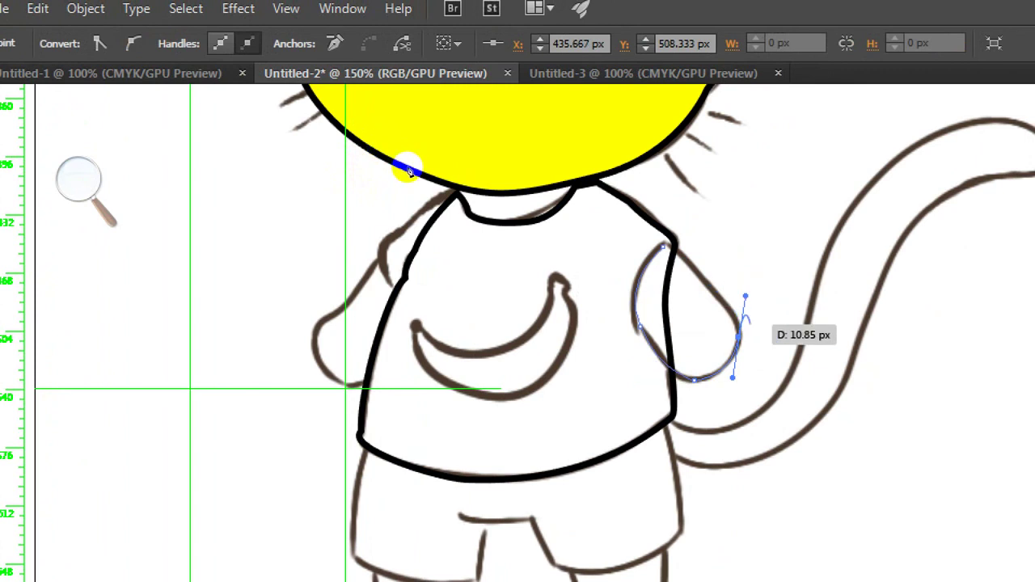
drag(745, 296, 747, 313)
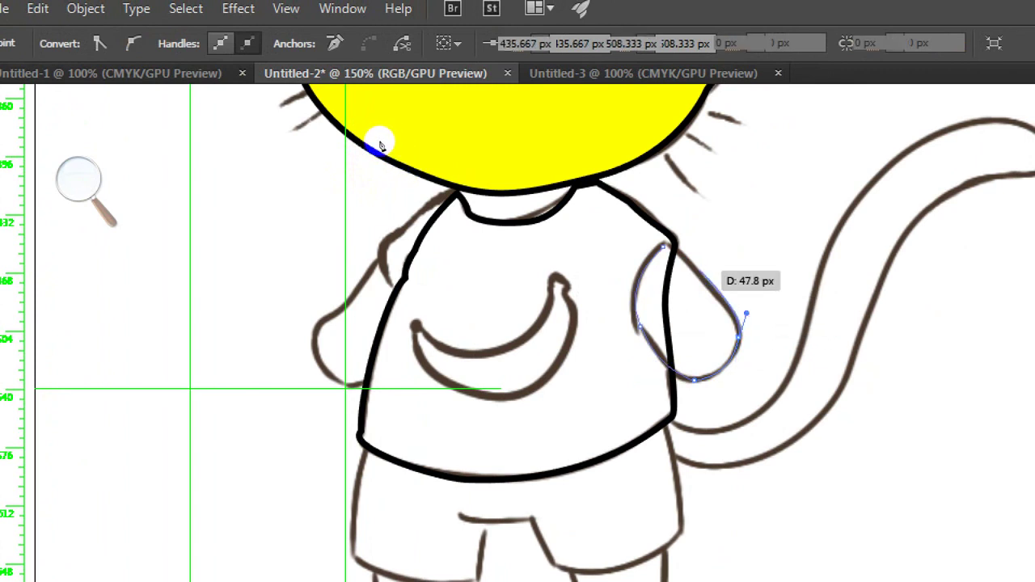
click(698, 276)
click(663, 246)
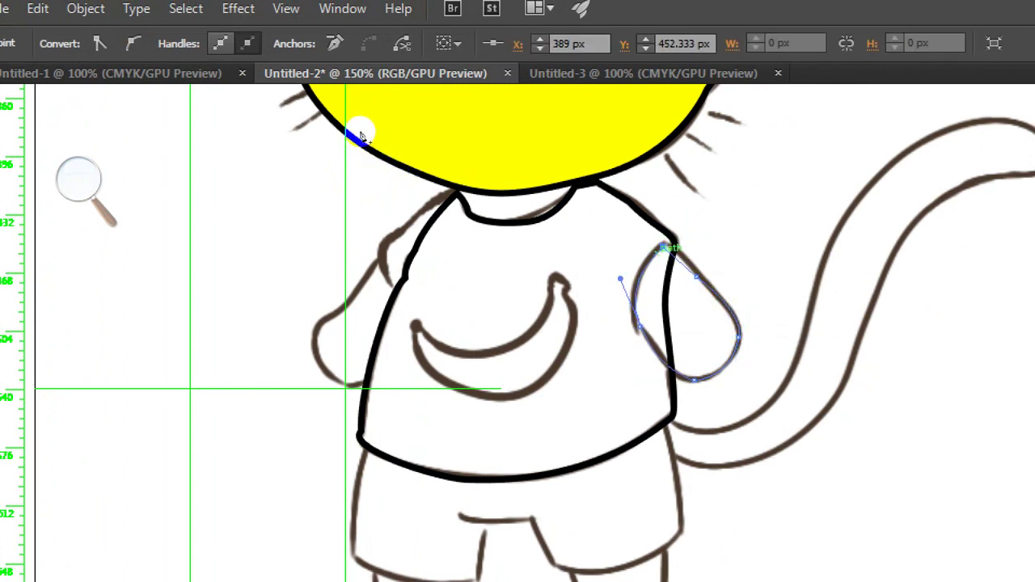
key(v)
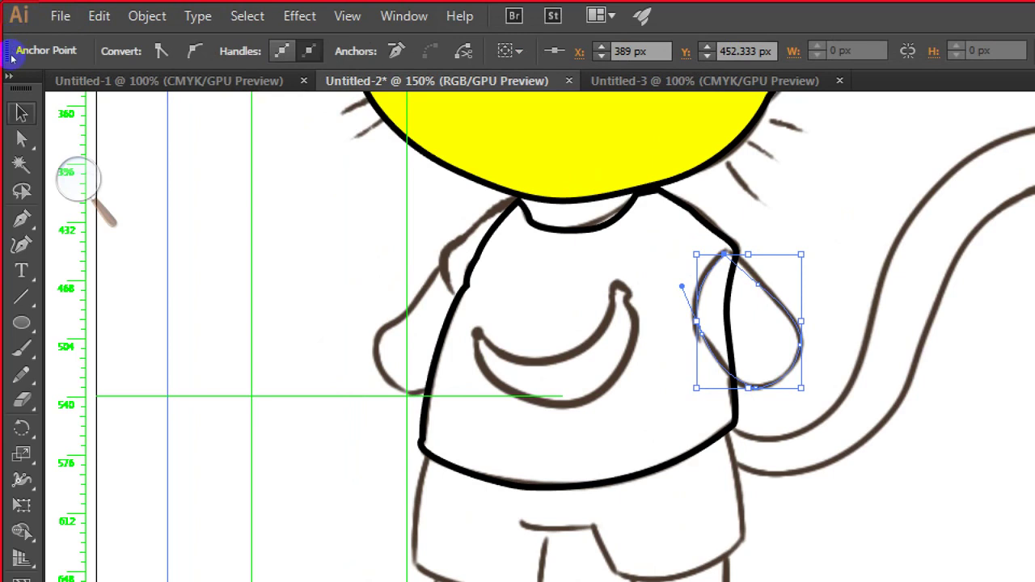
key(v)
click(169, 134)
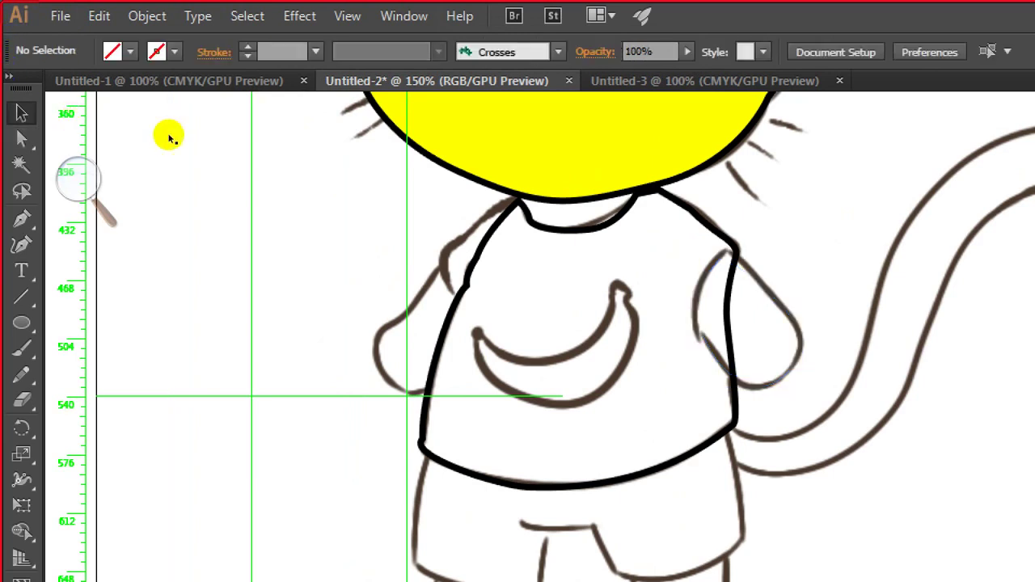
Step: Give the traced arm path a black stroke and a light brown fill
click(780, 305)
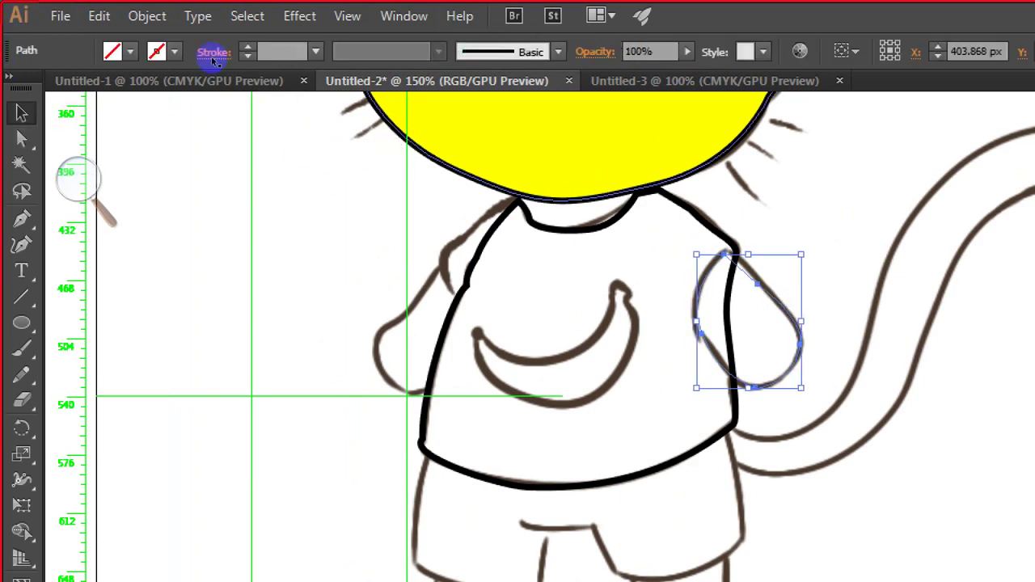
click(131, 50)
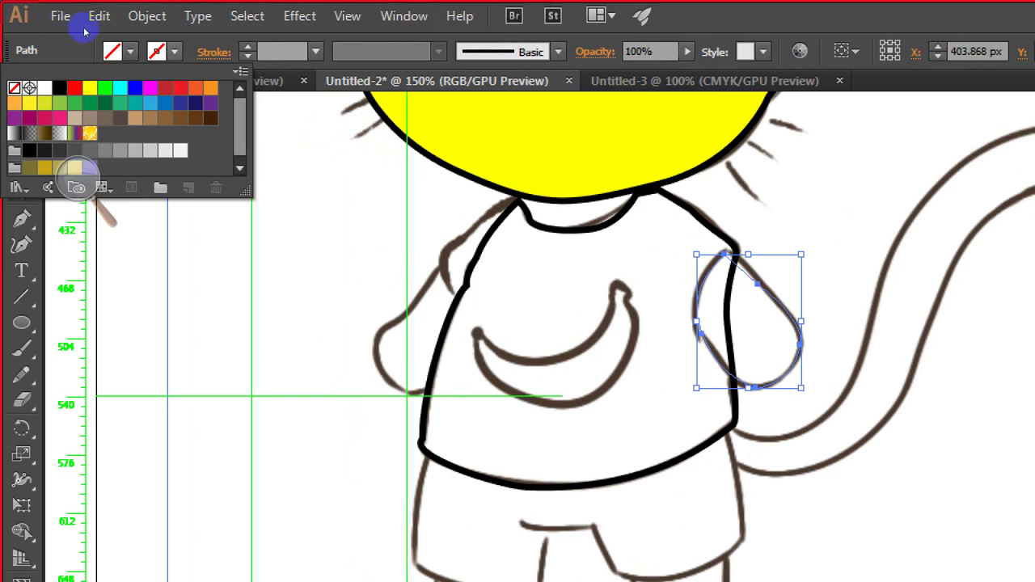
click(59, 87)
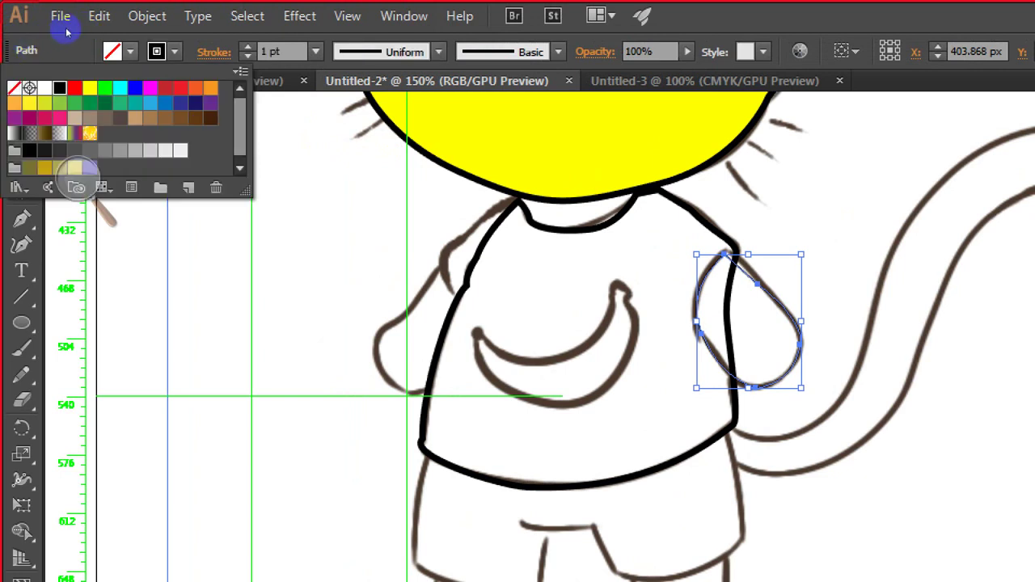
click(130, 51)
click(130, 51)
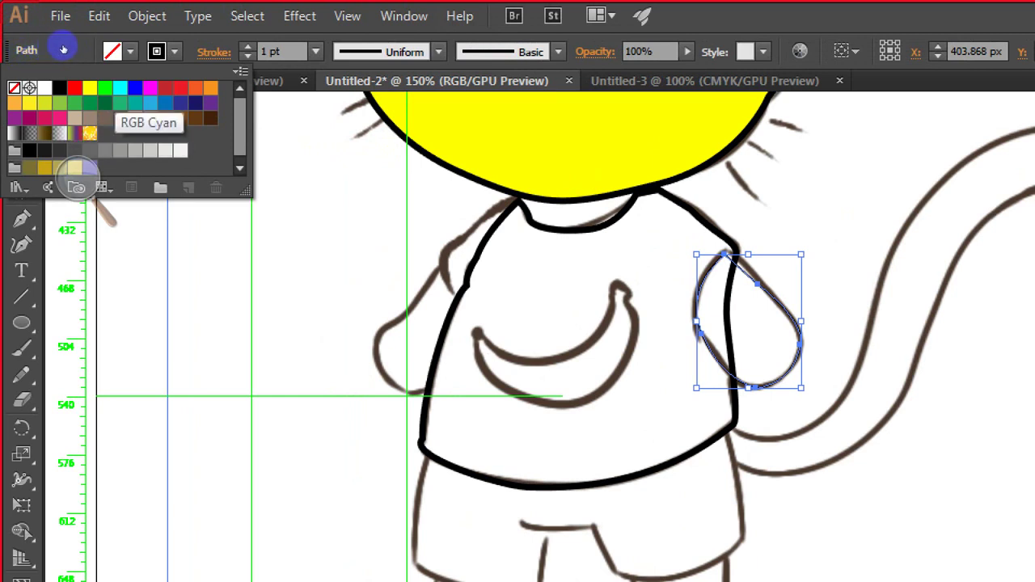
click(135, 118)
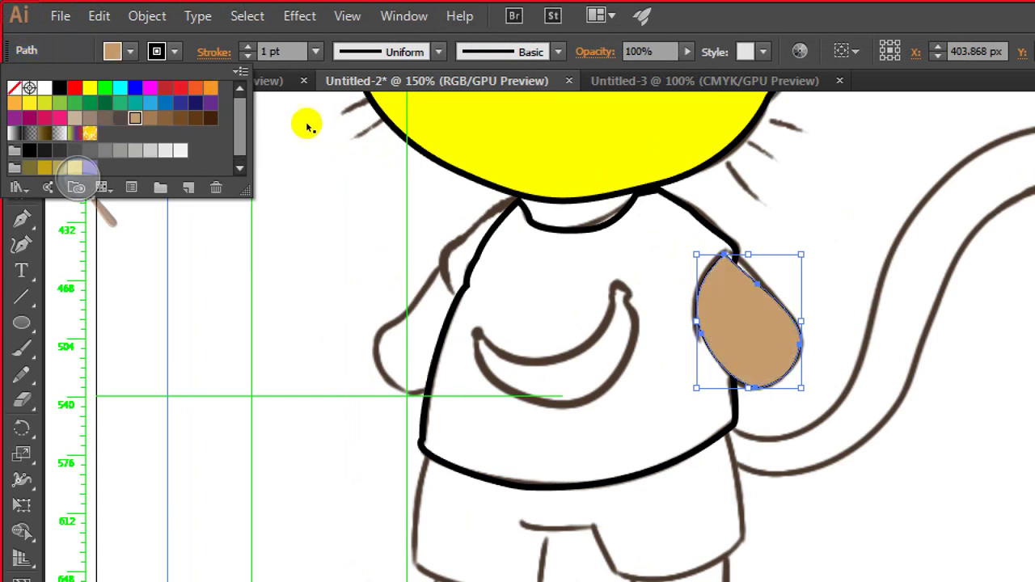
click(393, 120)
click(345, 113)
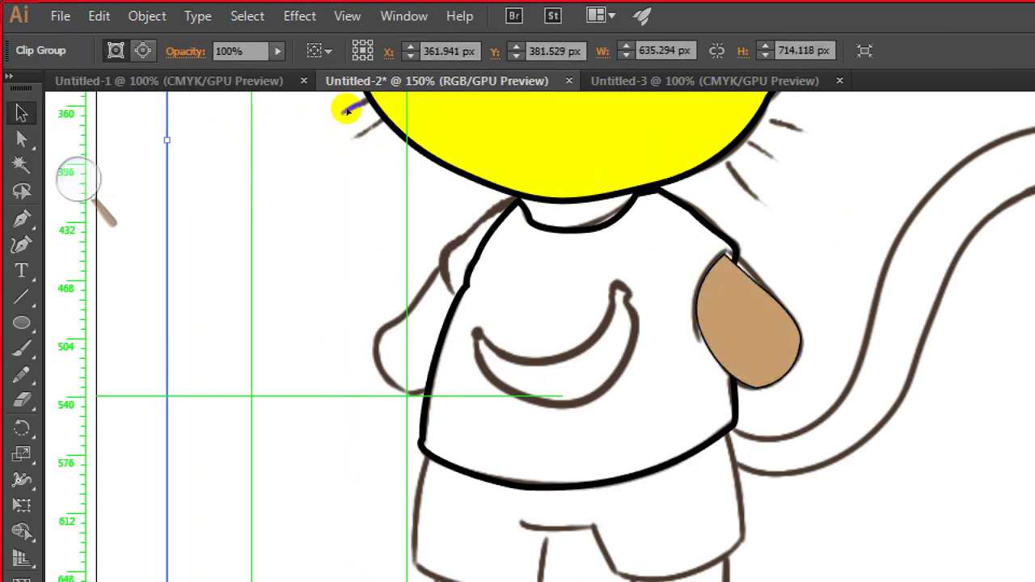
click(621, 215)
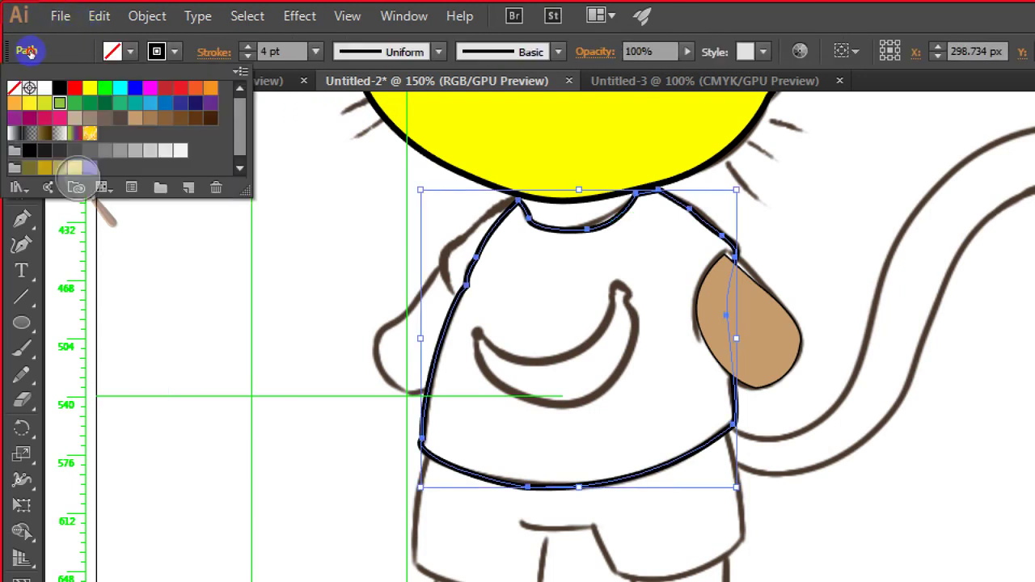
click(59, 103)
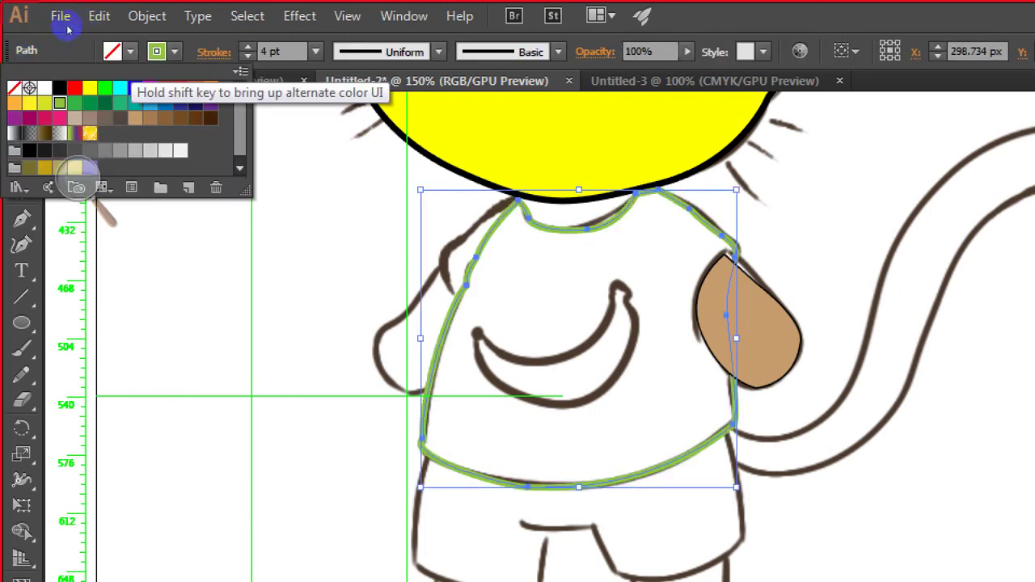
click(131, 51)
key(ctrl+z)
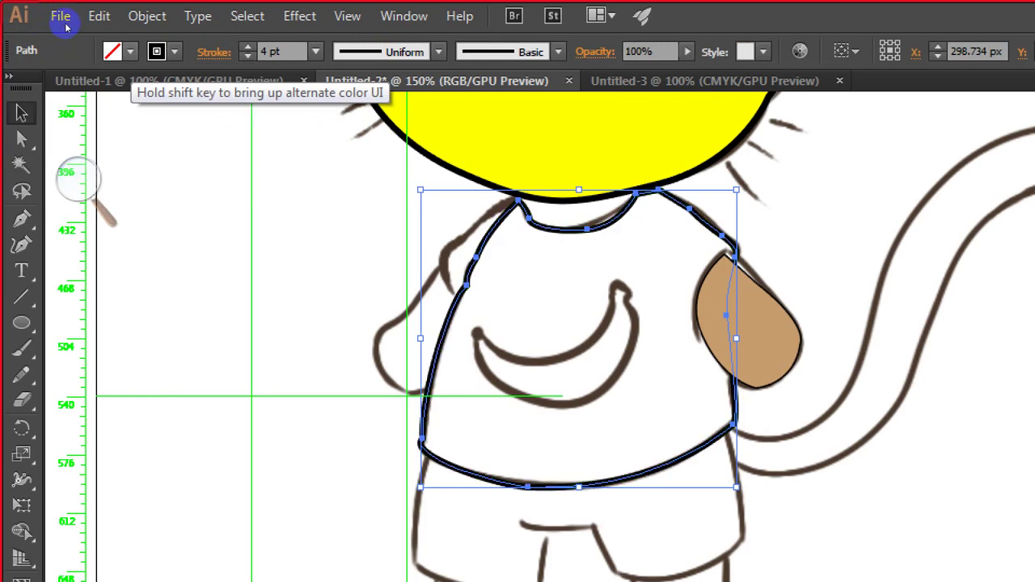
Step: Fill the shirt path with light green and deselect it
click(130, 51)
click(59, 103)
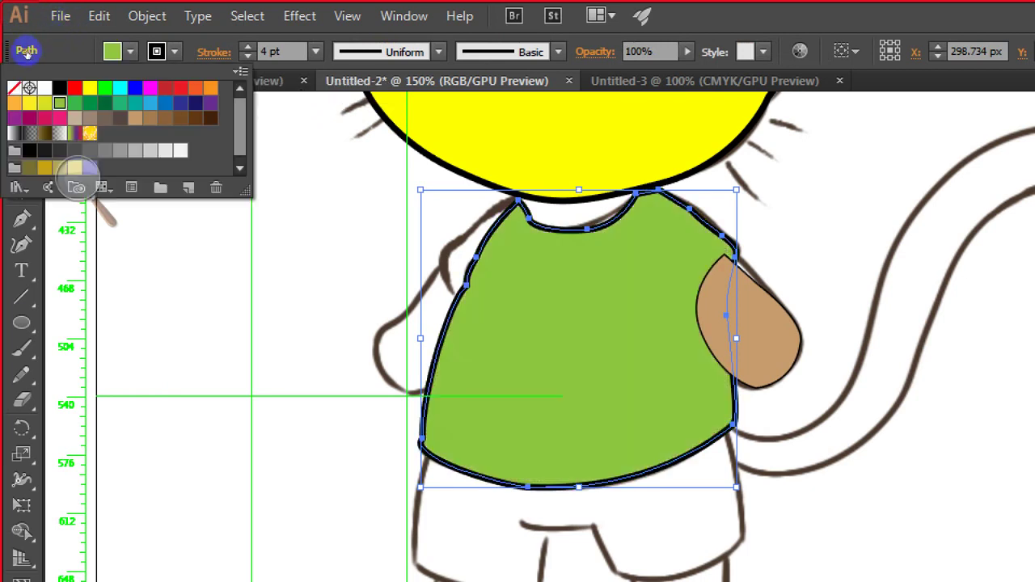
click(231, 288)
click(238, 288)
click(756, 284)
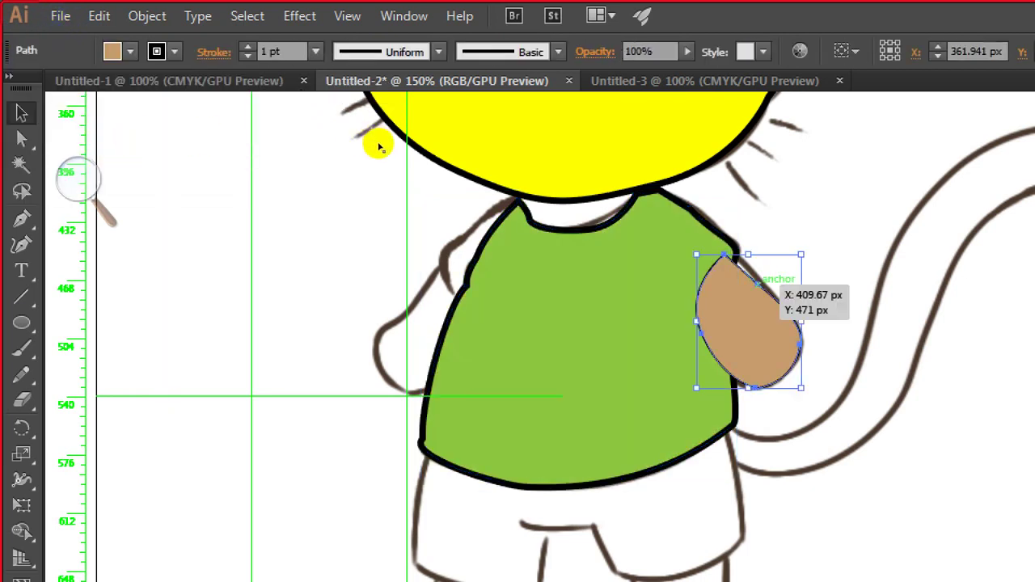
click(441, 96)
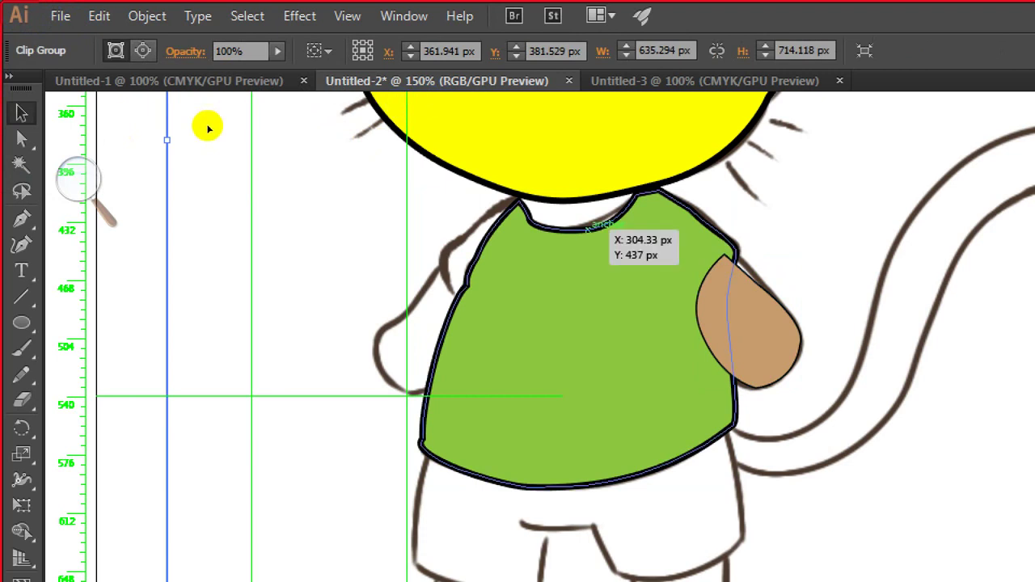
Step: Draw a closed curved Pen path from the left-hand side of the collar around the shoulder and across the shirt
key(a)
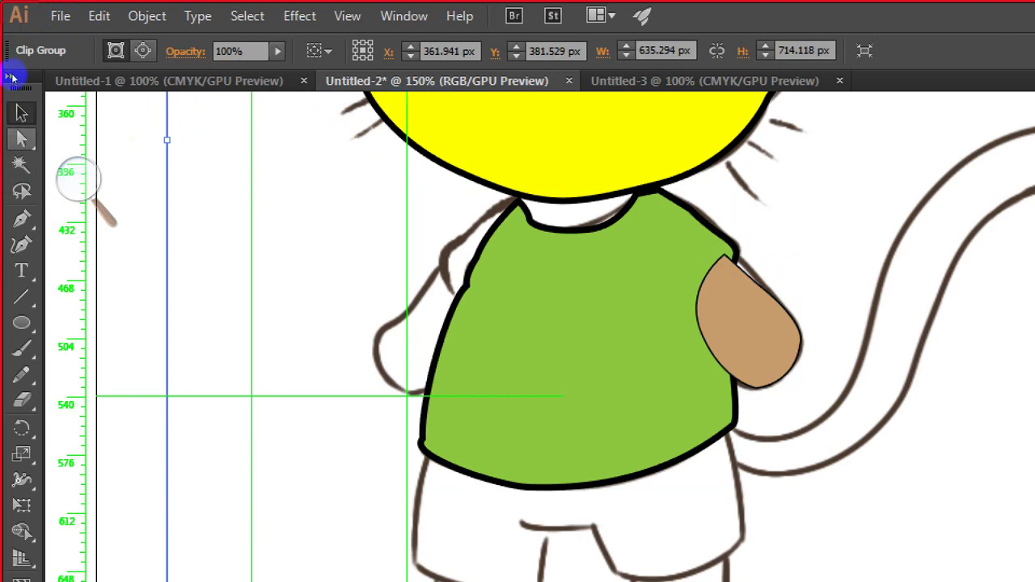
key(p)
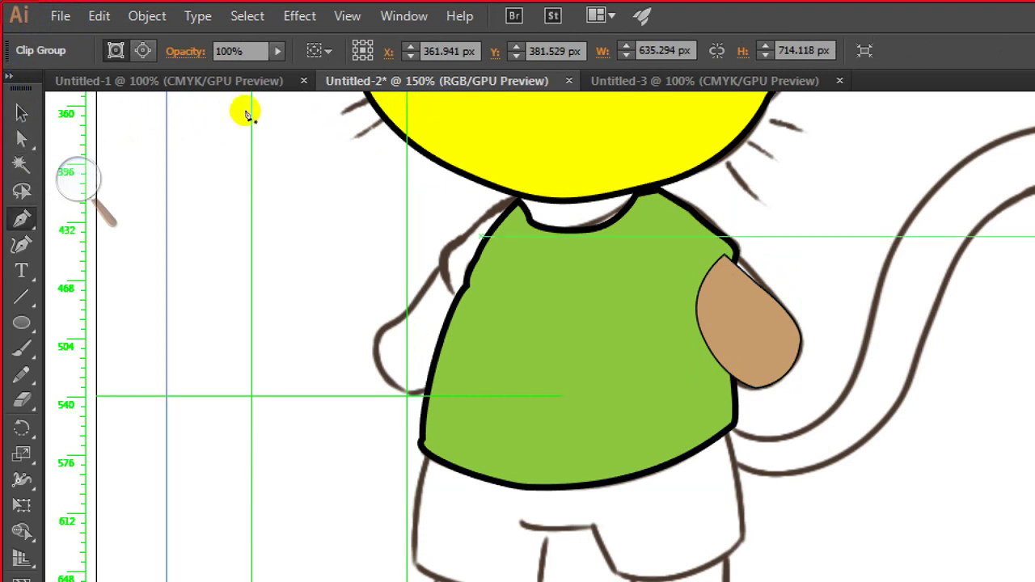
click(461, 236)
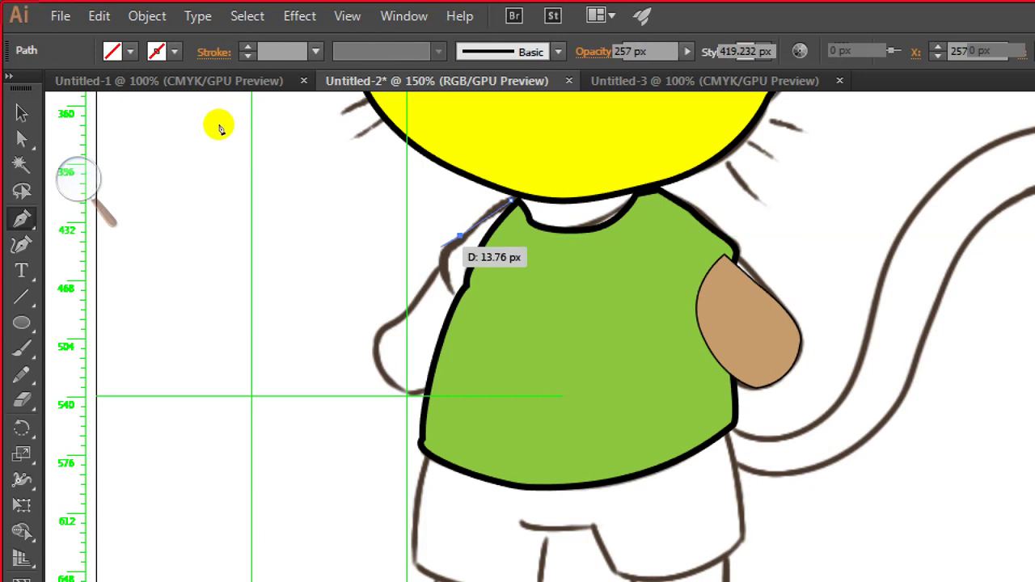
click(439, 254)
drag(483, 315, 507, 319)
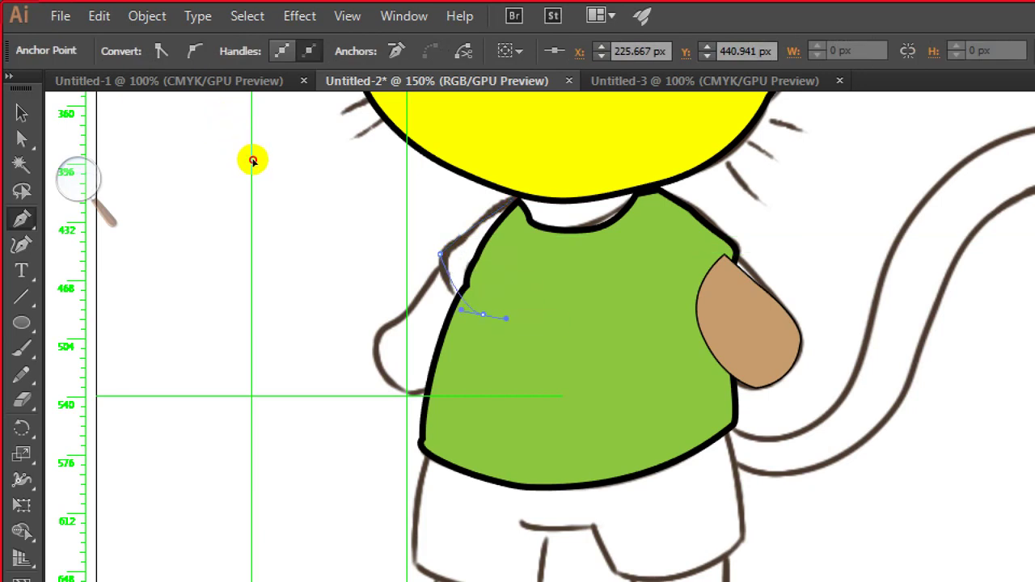
click(534, 254)
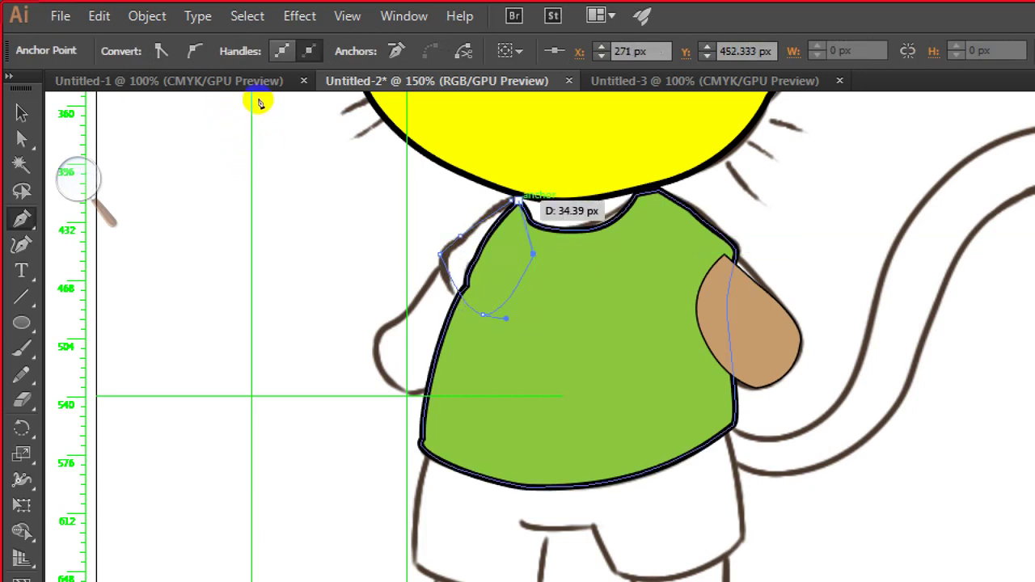
drag(512, 201, 500, 199)
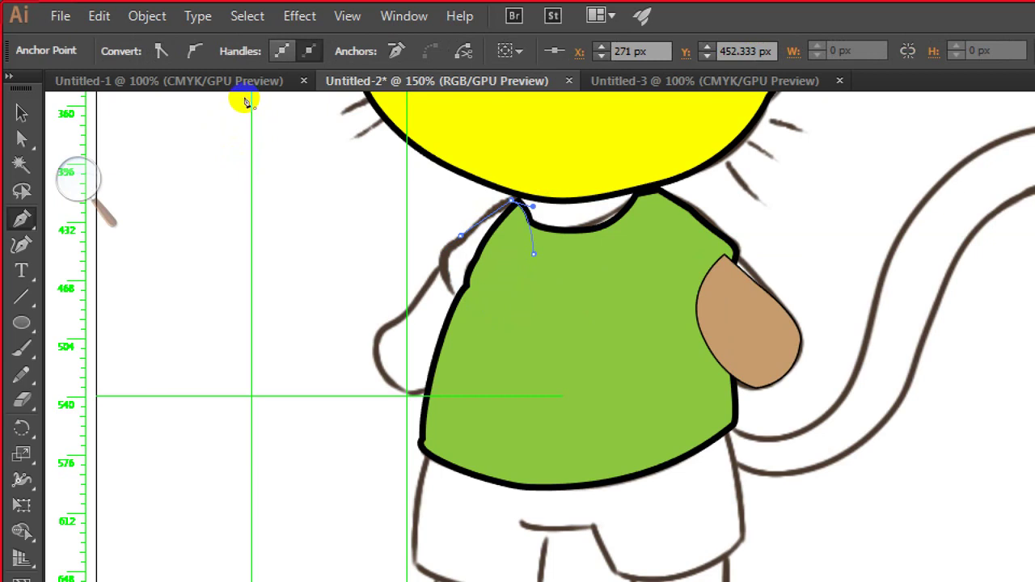
Step: Fill the closed sleeve path on the left-hand shoulder with a medium dark green and deselect it
click(22, 113)
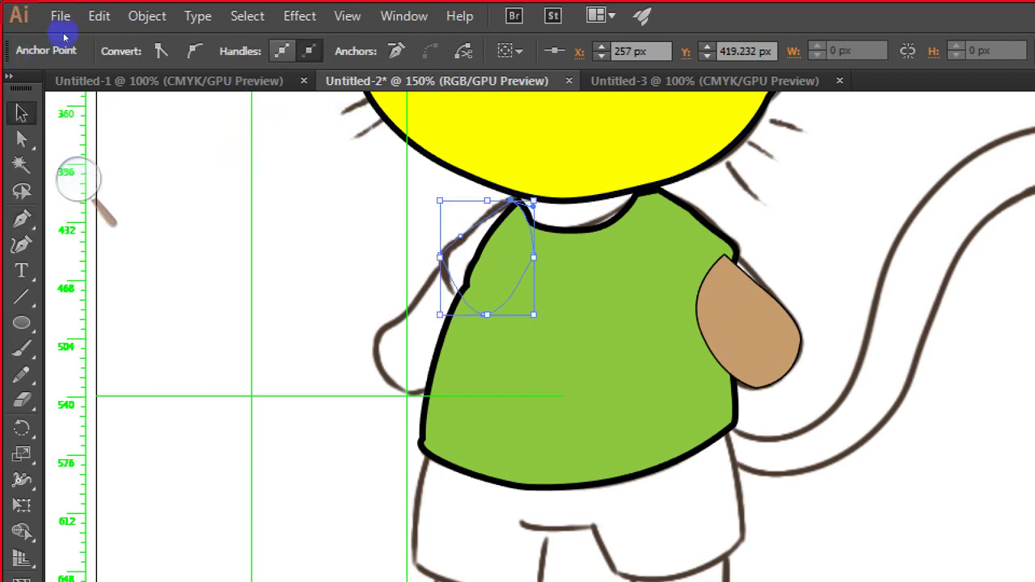
click(227, 112)
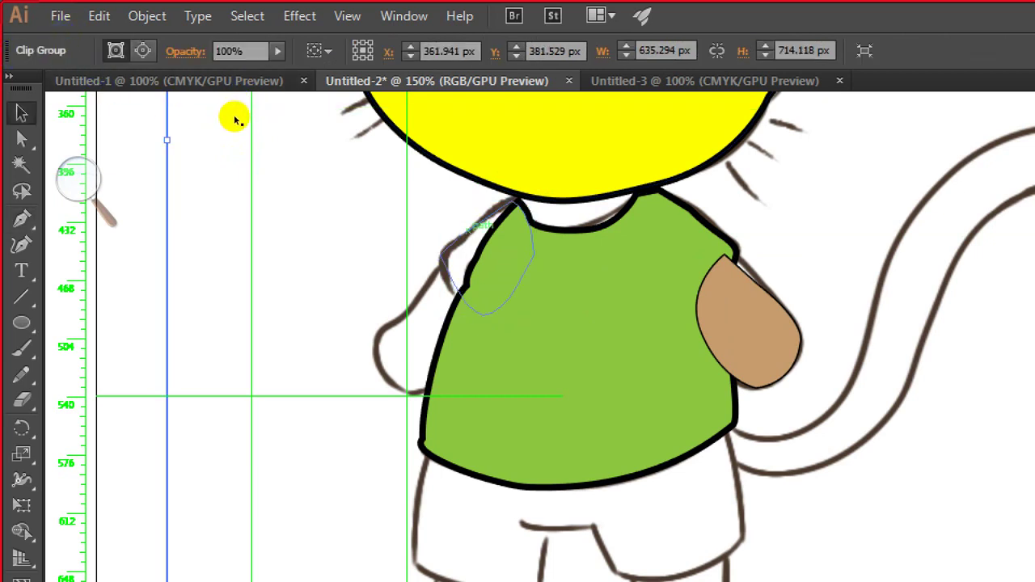
key(ctrl+z)
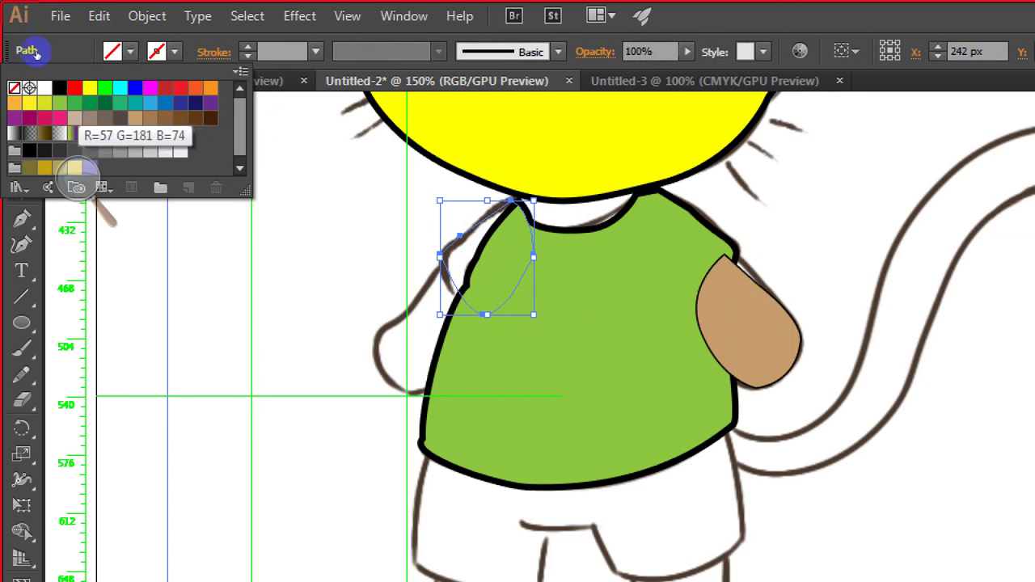
click(75, 103)
key(Right)
key(Right)
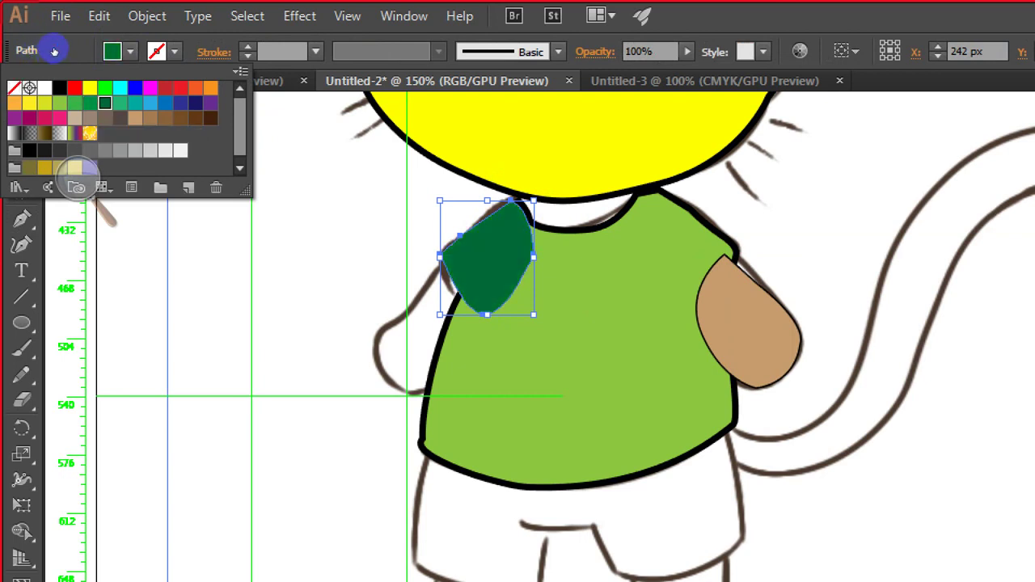
key(Left)
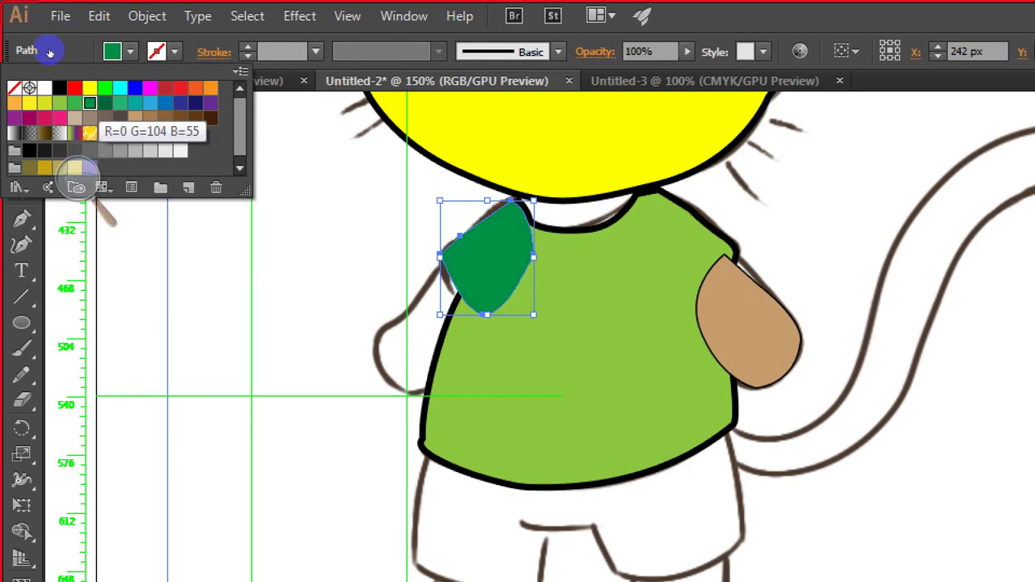
key(Escape)
click(69, 134)
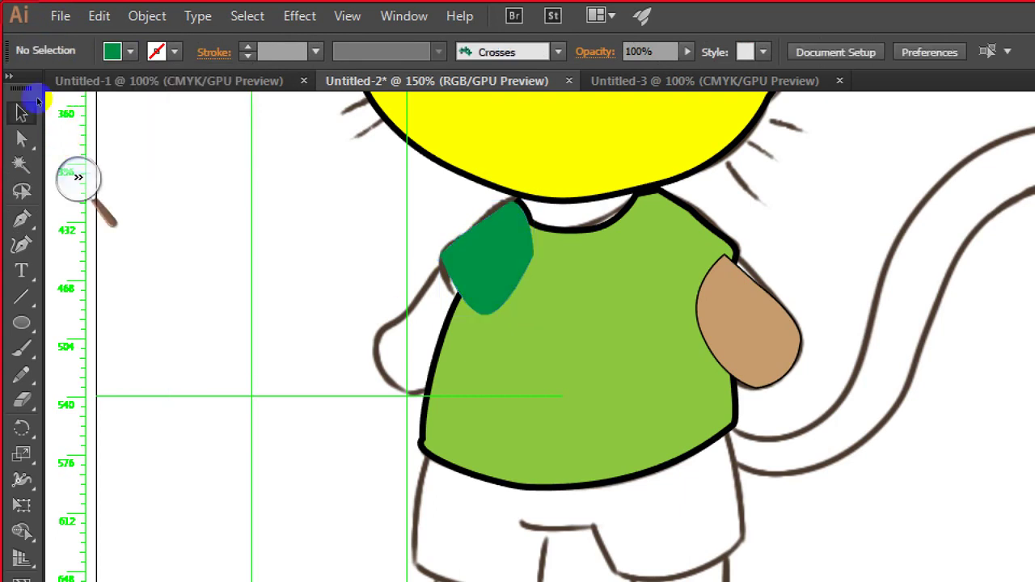
Step: Trace the left-hand arm of the sketch as a closed Pen path, overlapping the dark green sleeve and the shirt
key(p)
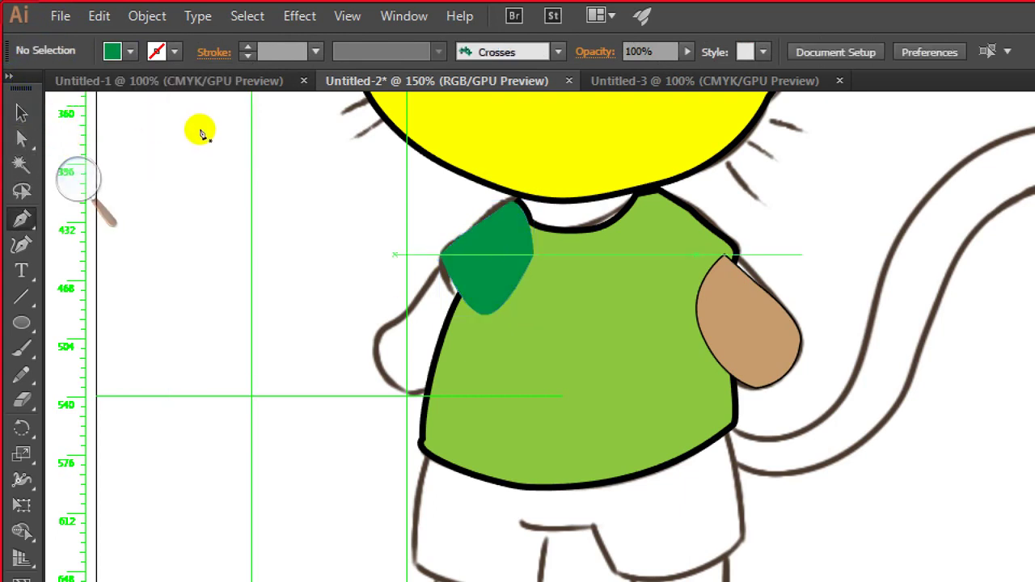
click(440, 267)
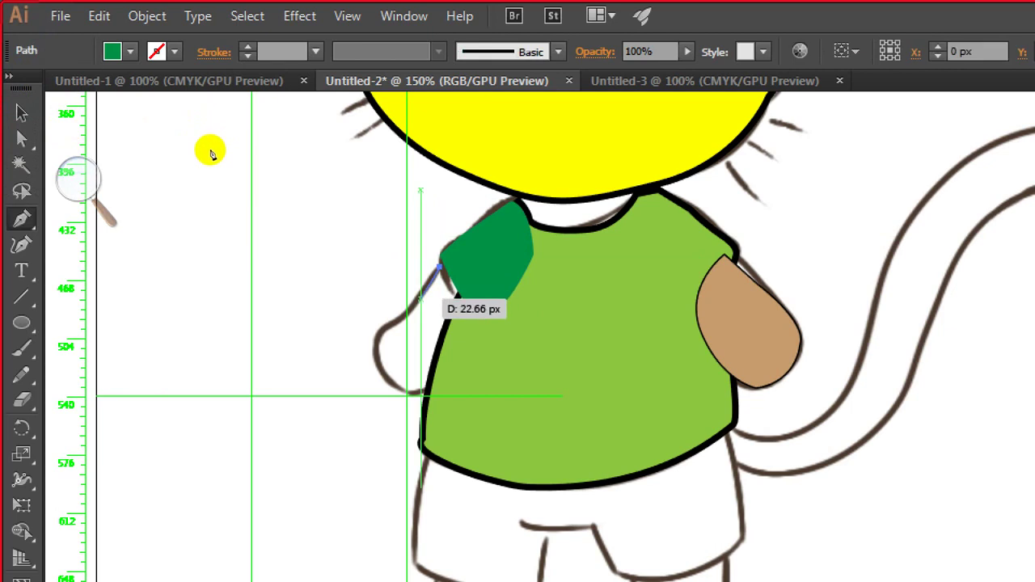
drag(422, 298, 413, 310)
click(395, 321)
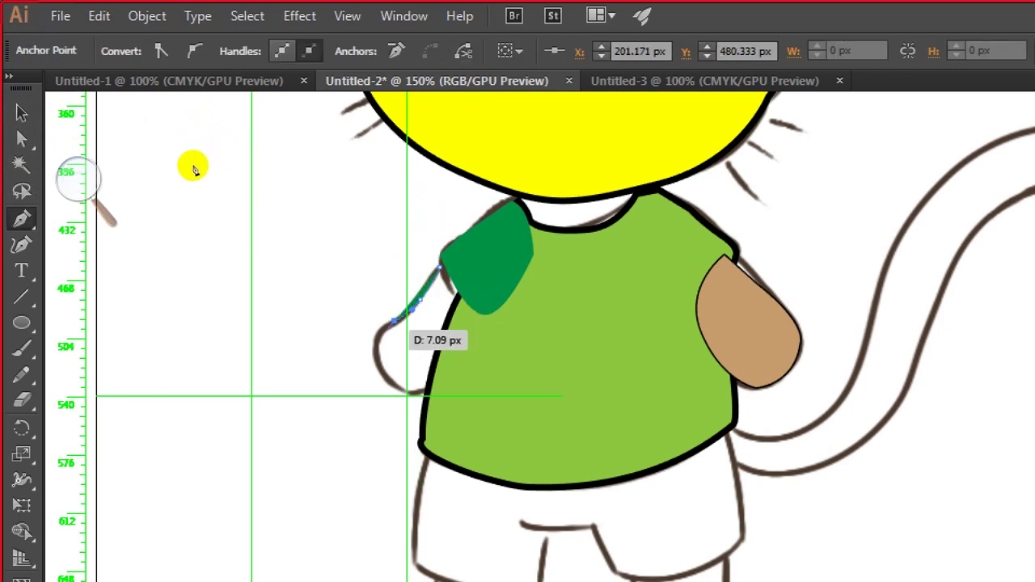
click(378, 338)
click(388, 381)
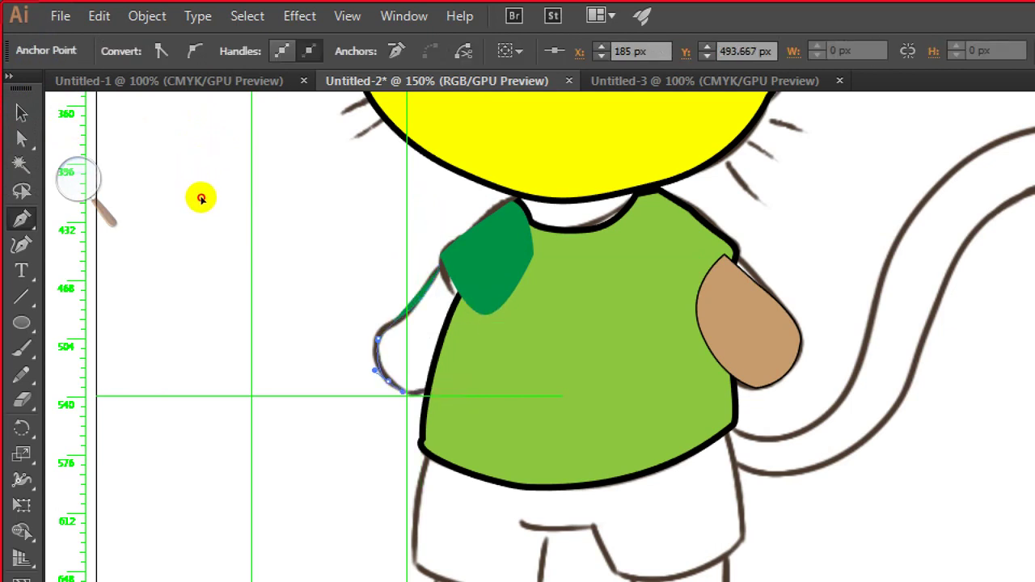
drag(445, 381, 453, 374)
click(471, 338)
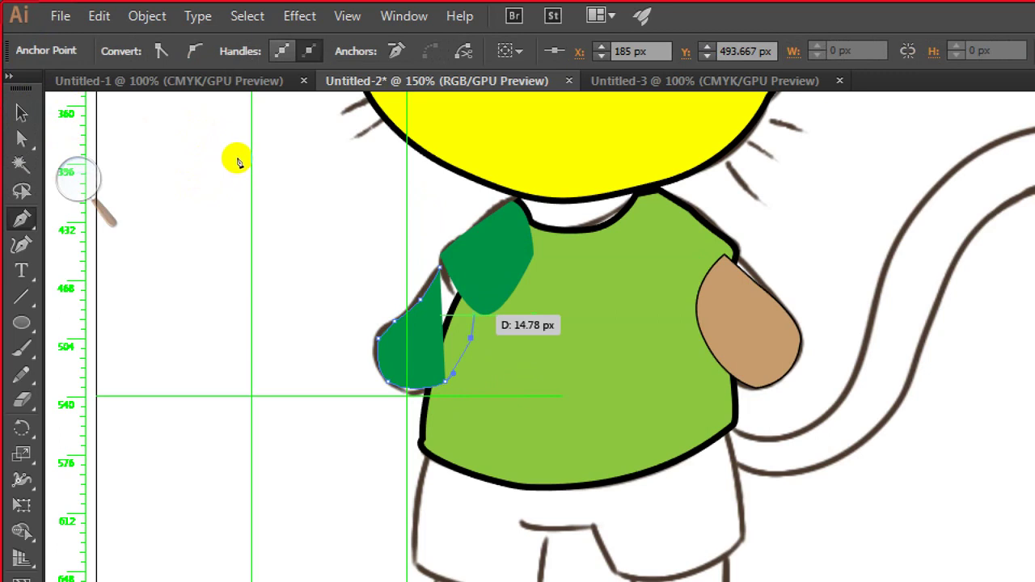
drag(471, 301, 470, 296)
click(460, 258)
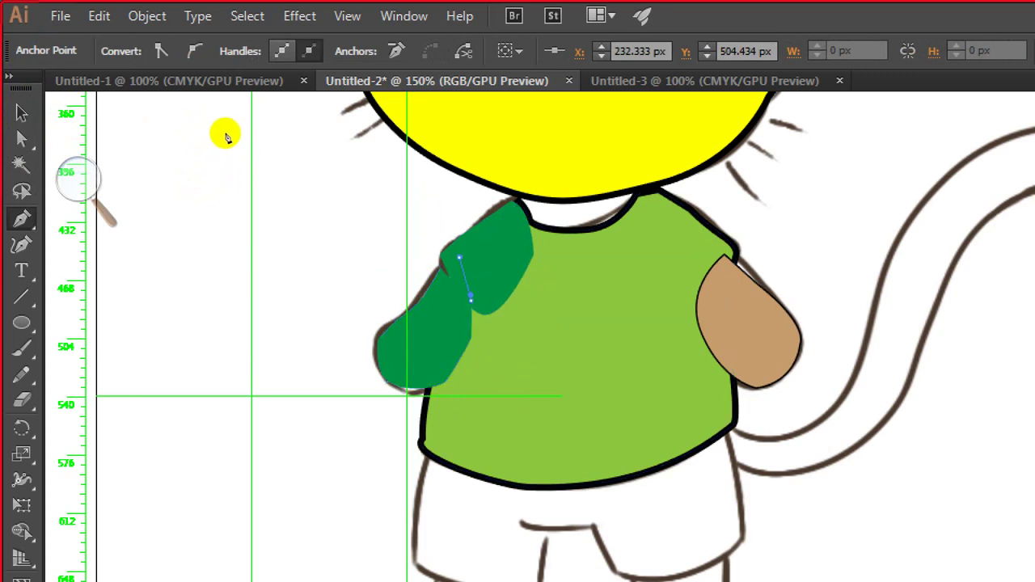
click(439, 266)
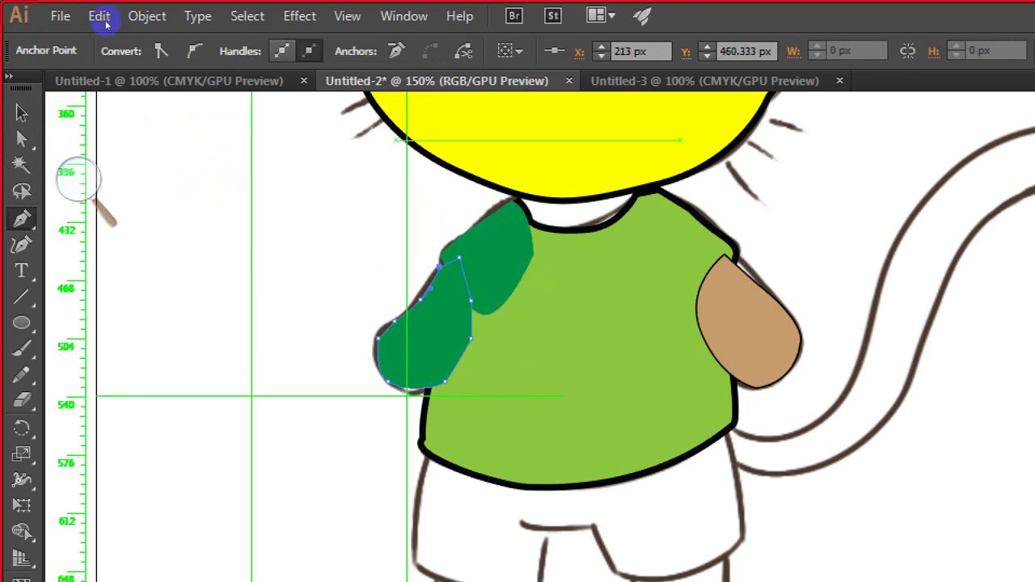
Step: Select the traced left-hand arm path and fill it with light beige
click(21, 114)
click(153, 138)
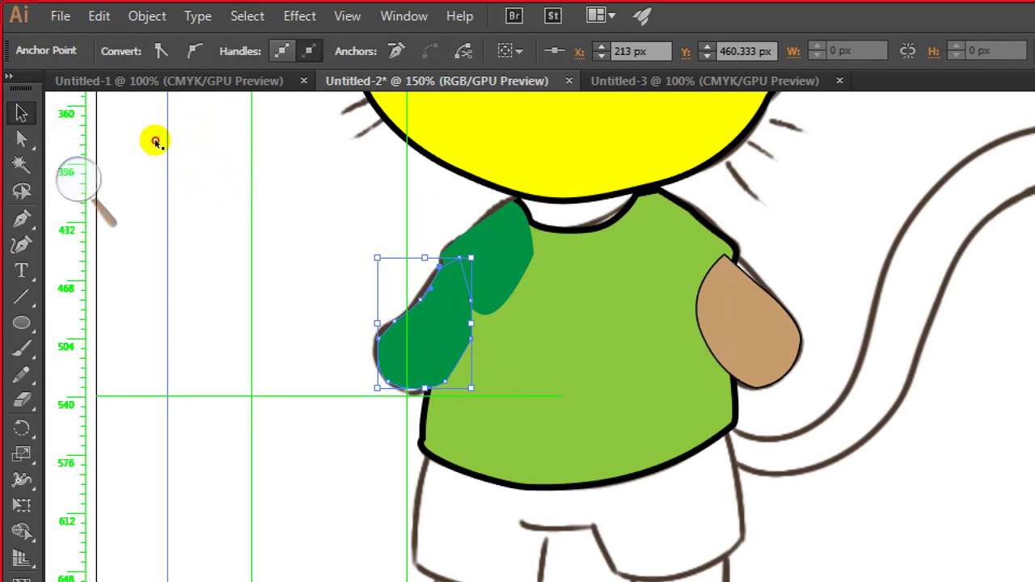
key(ctrl+z)
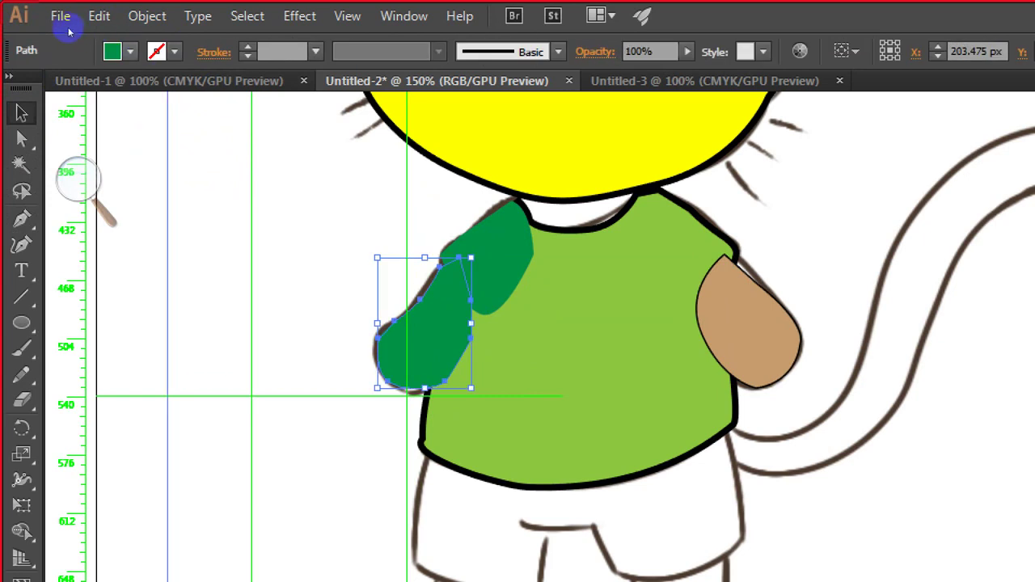
click(113, 51)
click(74, 118)
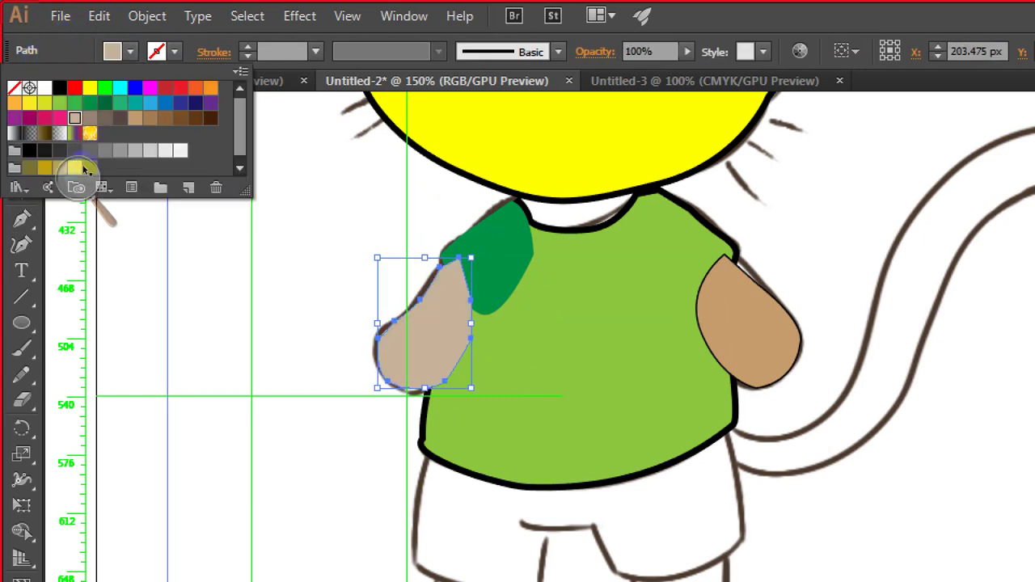
Step: Give the beige arm a black stroke and set its weight to 4 pt
click(174, 51)
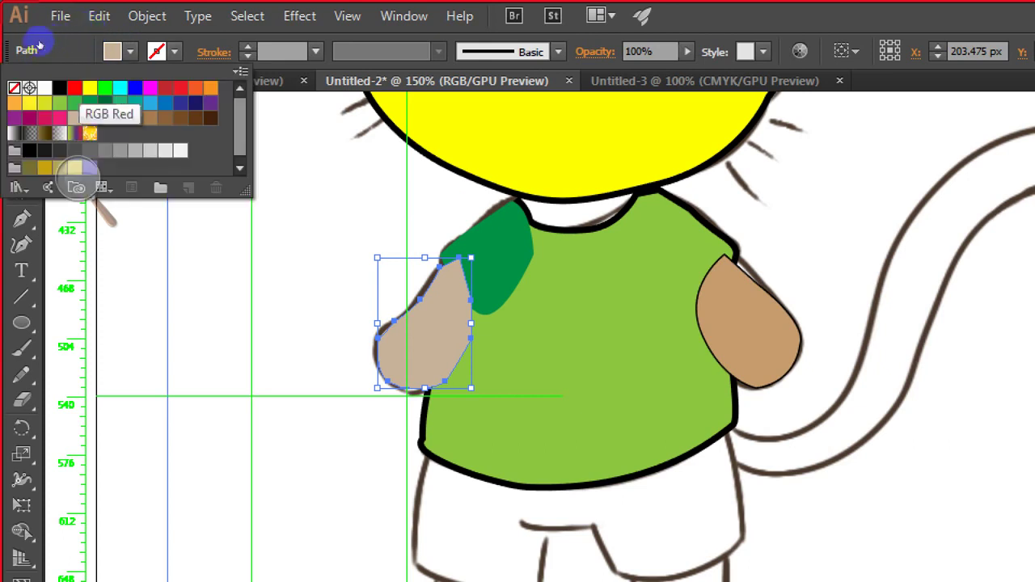
click(59, 88)
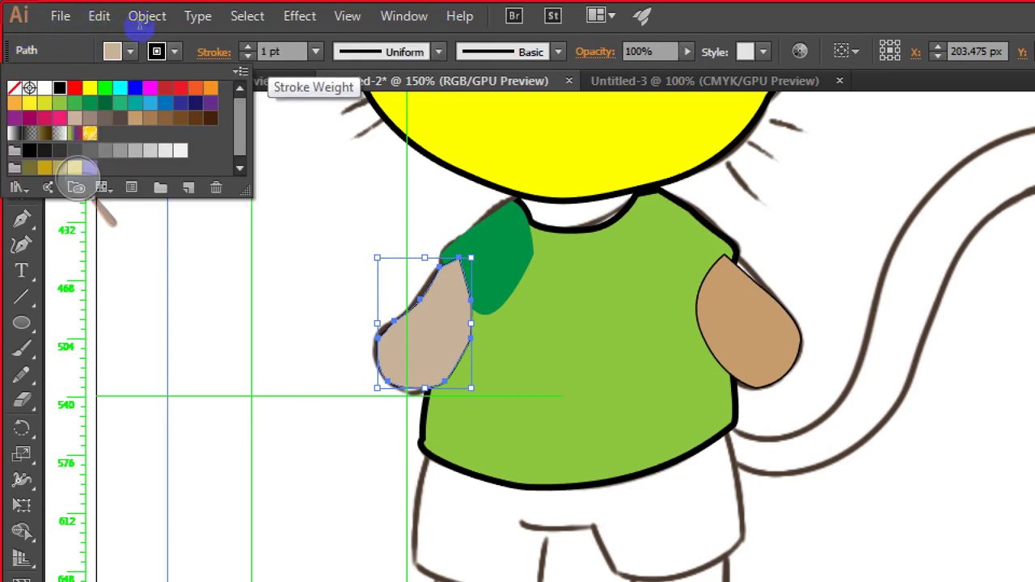
click(247, 47)
click(248, 47)
click(247, 47)
click(248, 46)
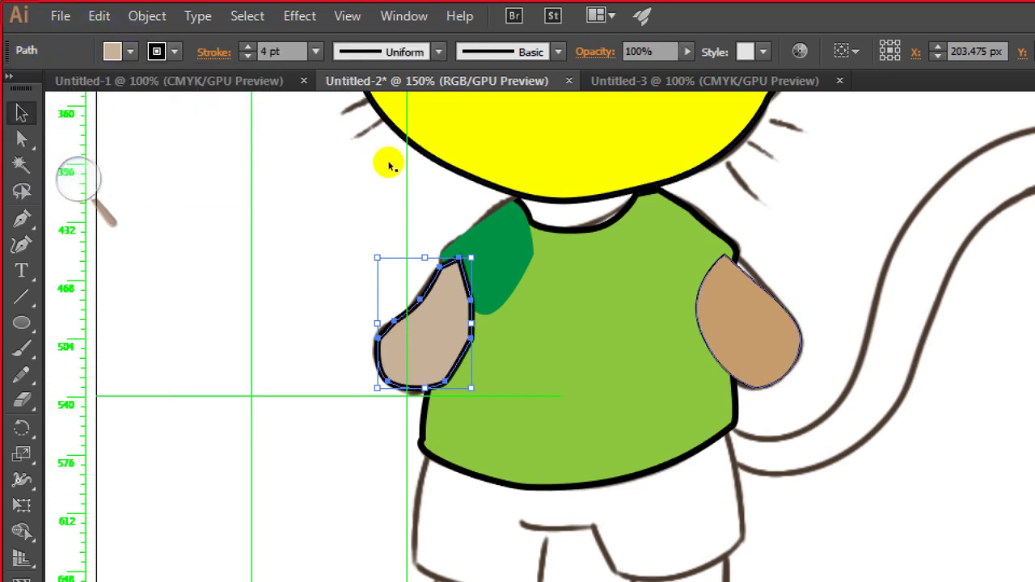
Step: Set the brown right-hand arm's stroke weight to 4 pt and deselect it
click(775, 327)
click(248, 46)
click(248, 47)
click(247, 47)
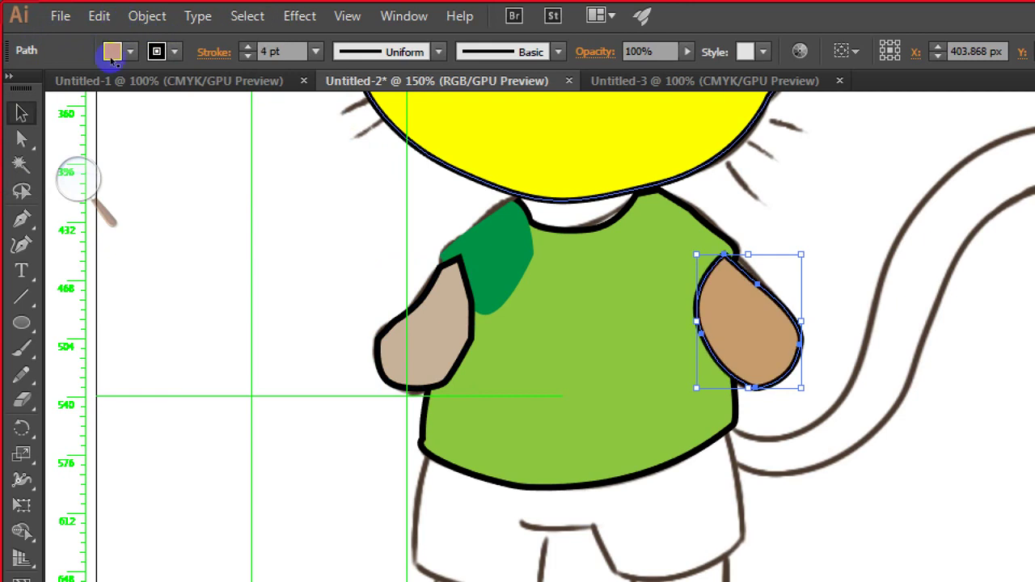
click(194, 231)
click(134, 226)
Step: Give the dark green sleeve a thick black stroke and deselect it
click(514, 243)
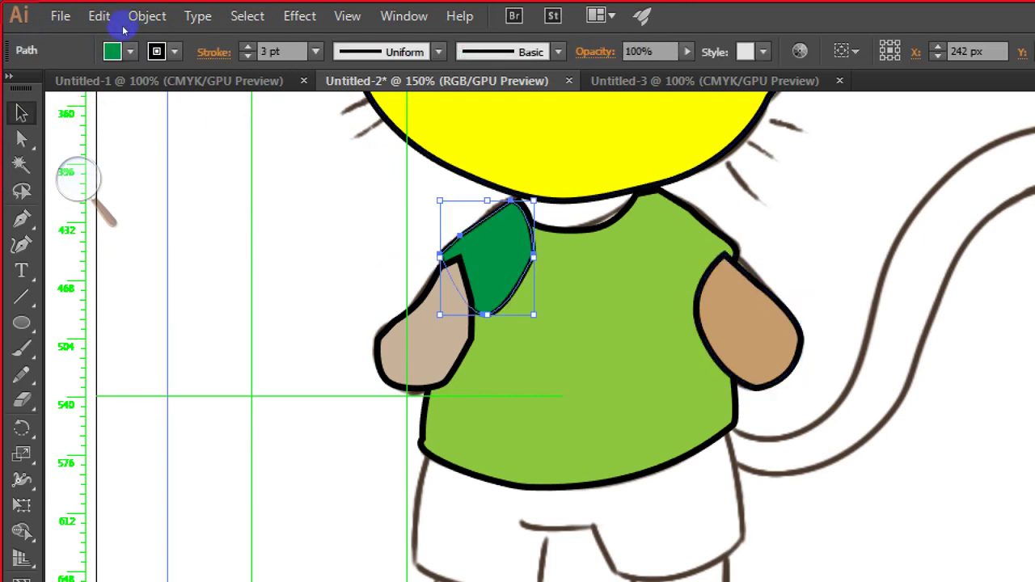
click(68, 139)
click(85, 134)
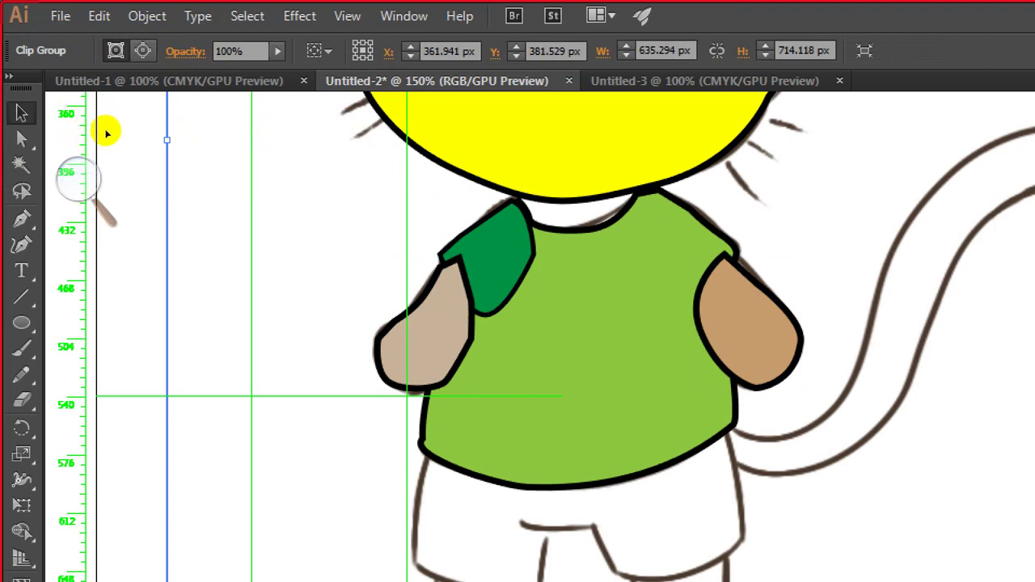
Step: Start a Pen path for the shorts at the left-hand end of the shirt hem
scroll(125, 131, up, 5)
scroll(123, 131, down, 6)
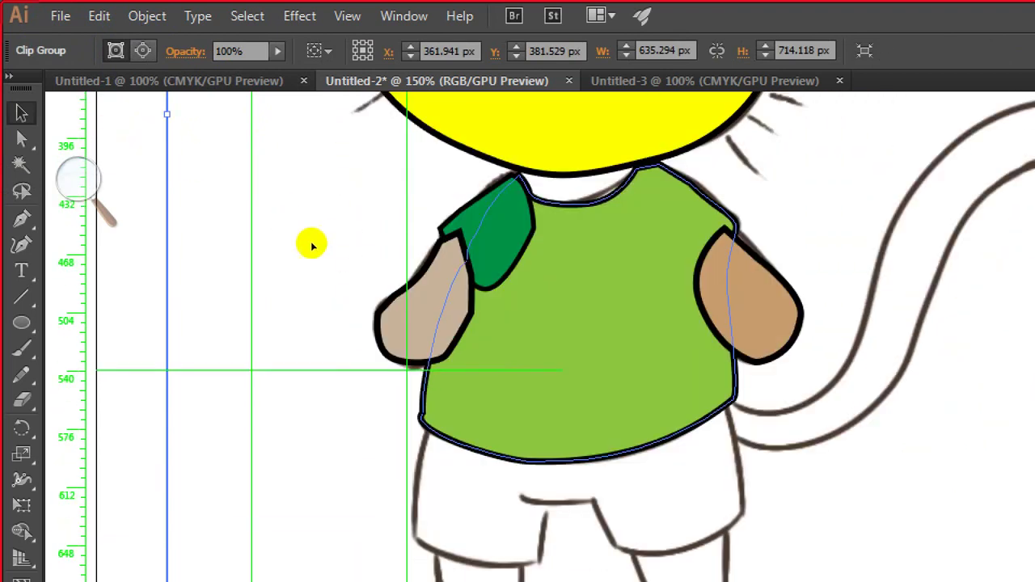
scroll(310, 241, down, 4)
drag(290, 202, 242, 175)
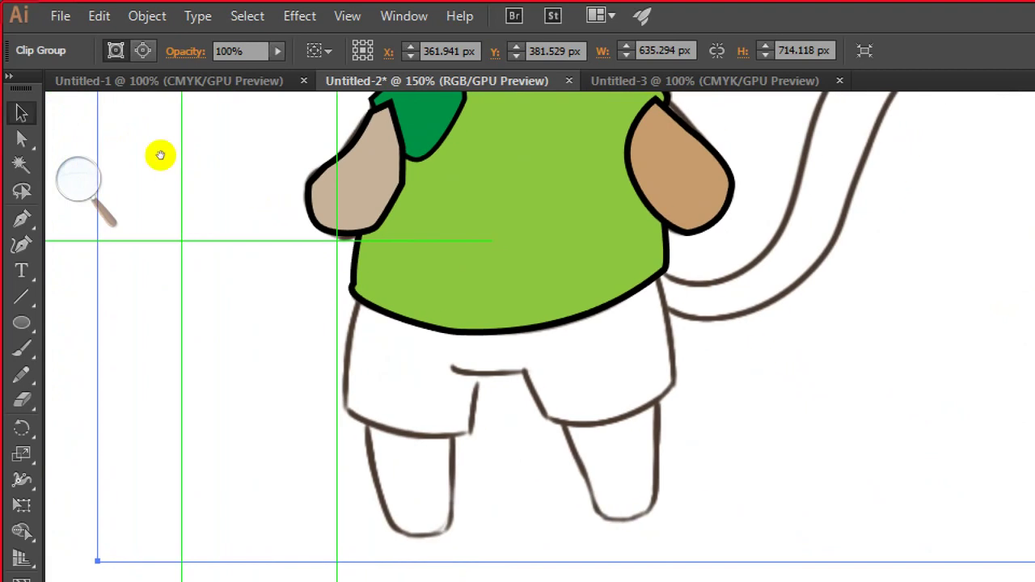
click(22, 218)
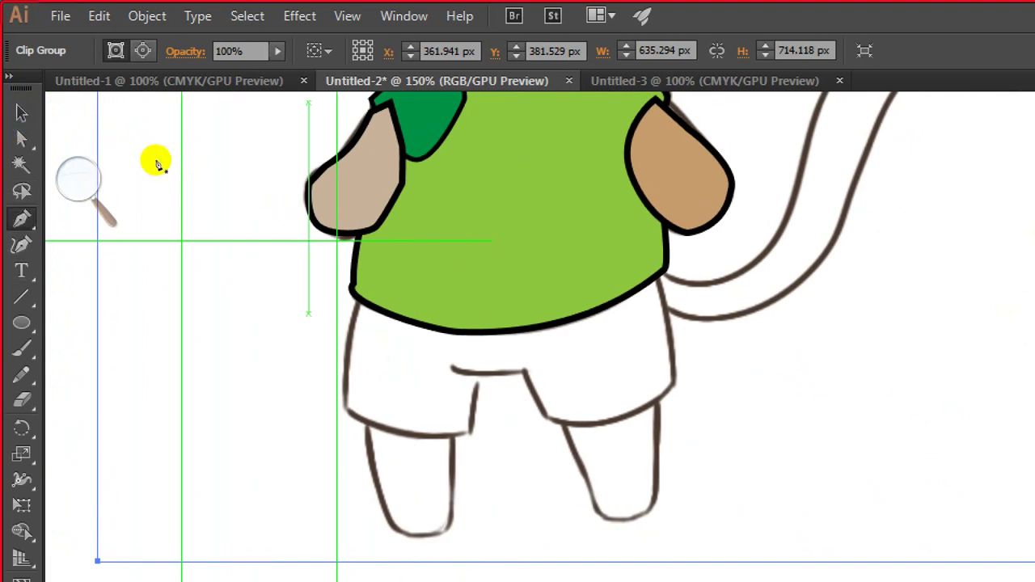
click(356, 305)
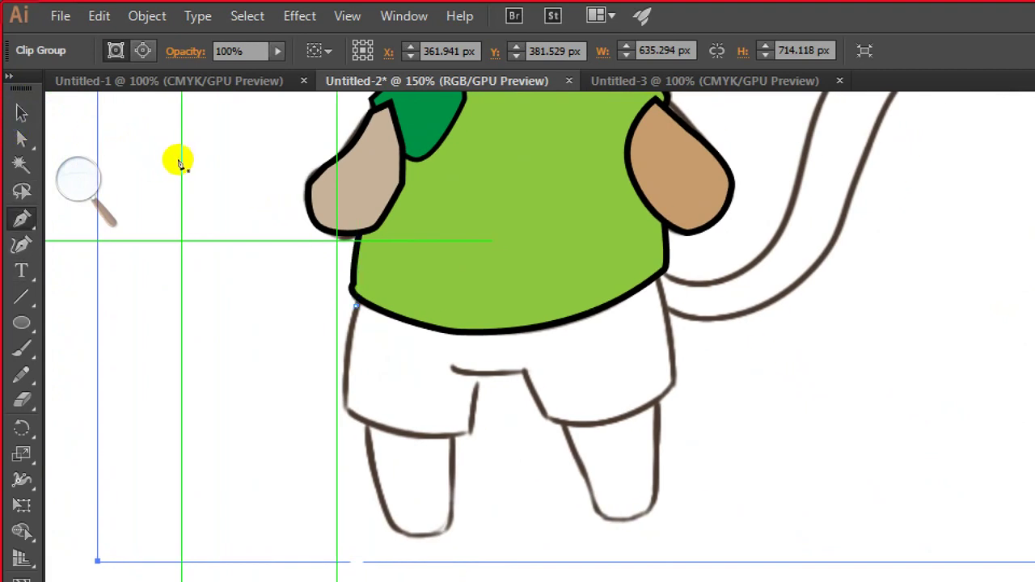
mouse_move(352, 406)
mouse_down()
mouse_move(352, 420)
mouse_move(363, 416)
mouse_move(351, 412)
mouse_up()
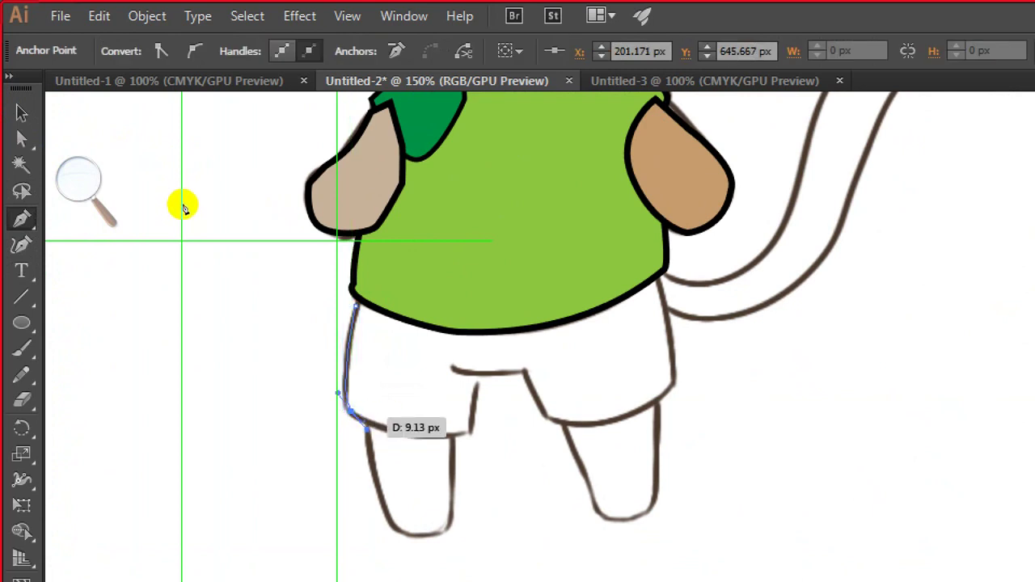
key(Delete)
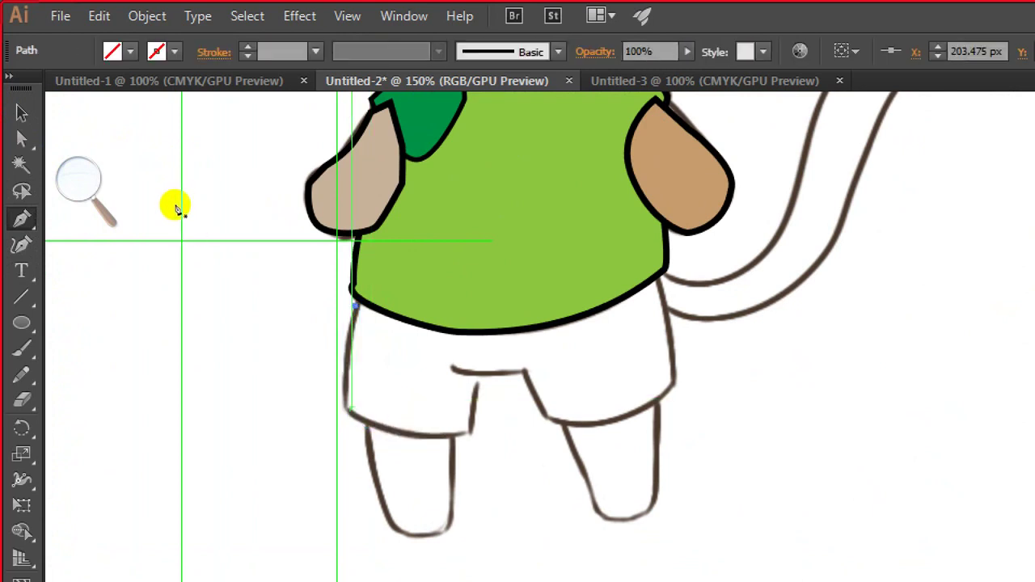
key(ctrl+z)
key(ctrl+z)
key(ctrl+z)
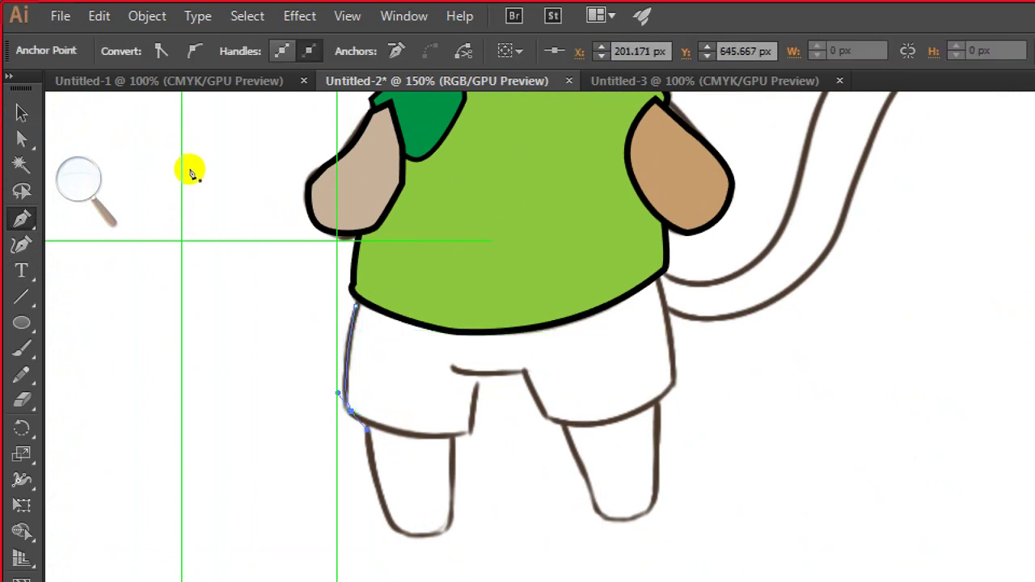
key(v)
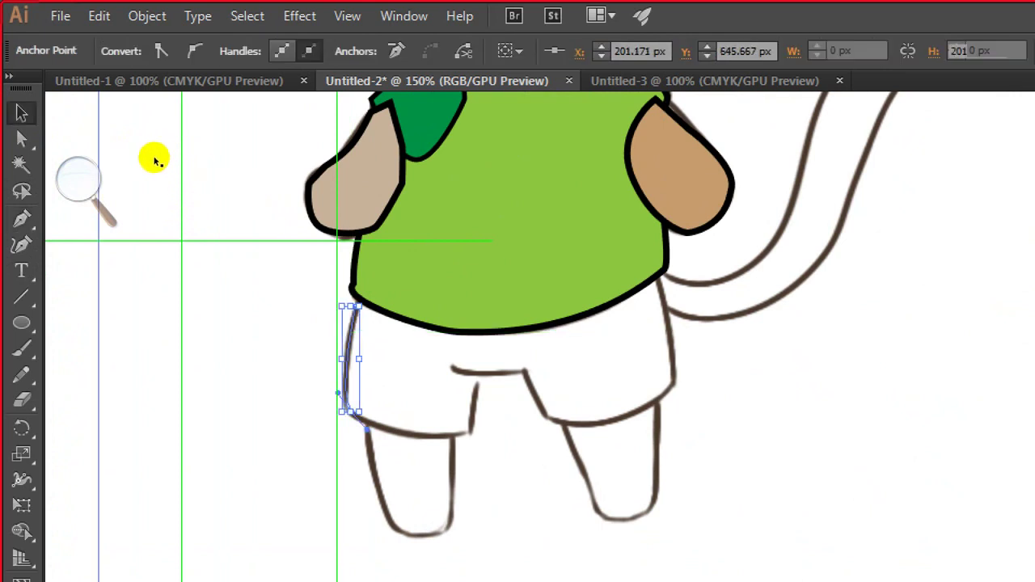
key(ctrl+z)
key(ctrl+z)
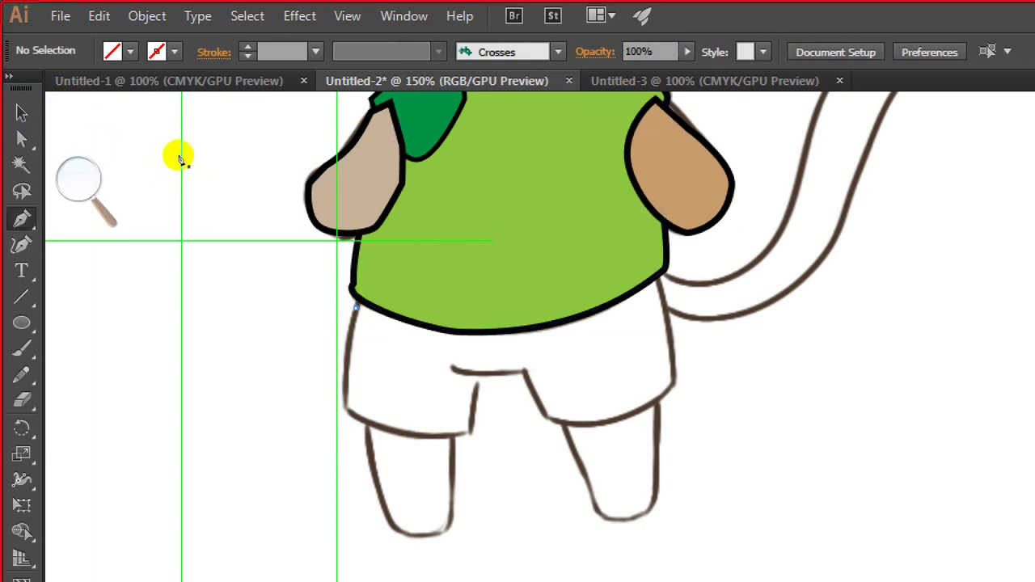
Step: Trace the left-hand leg and crotch of the shorts with the Pen tool, reaching the inner hem corner of the right-hand leg
click(354, 305)
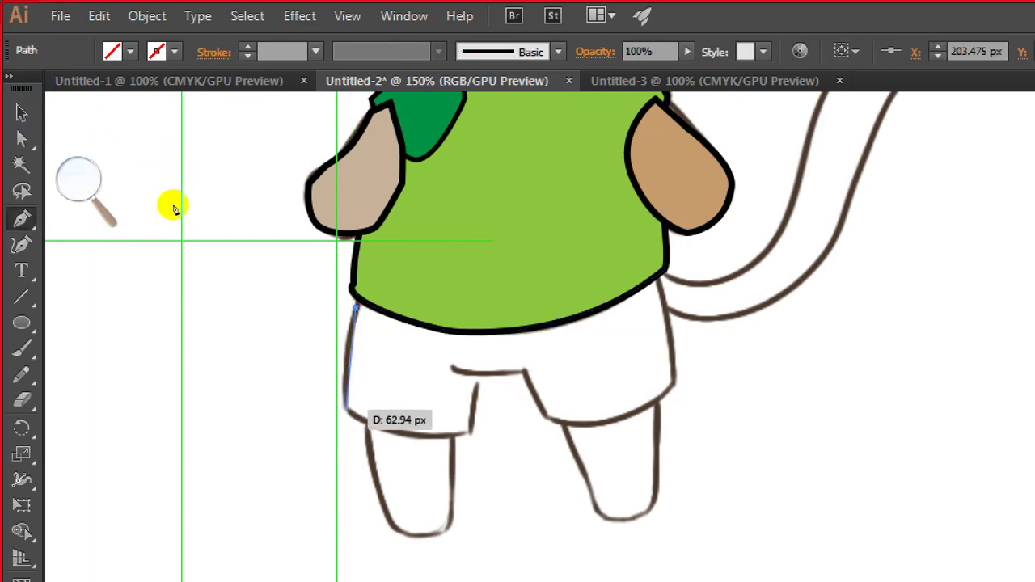
drag(346, 407, 360, 417)
mouse_move(465, 434)
mouse_down()
mouse_move(504, 423)
mouse_move(472, 419)
mouse_up()
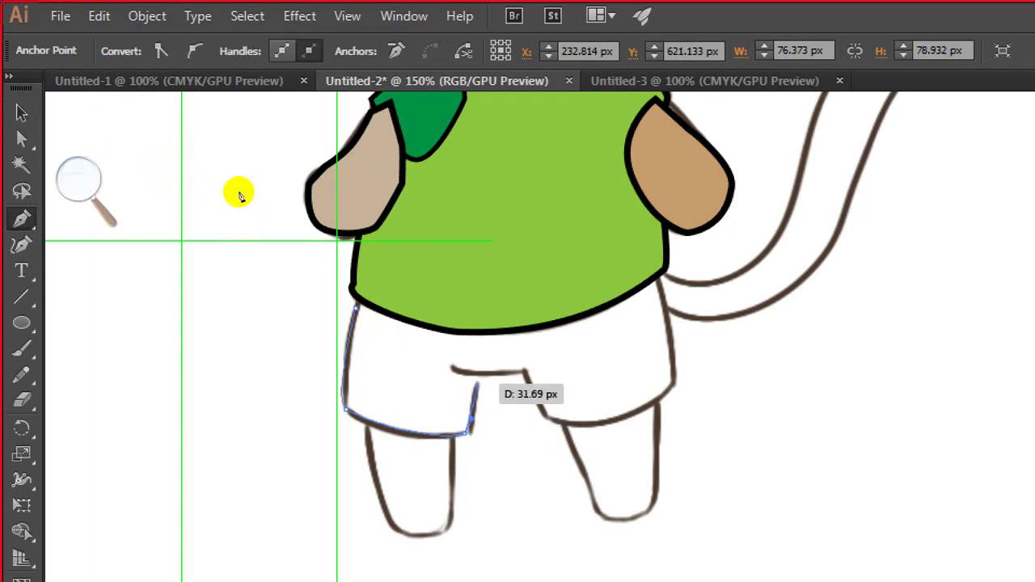
click(476, 373)
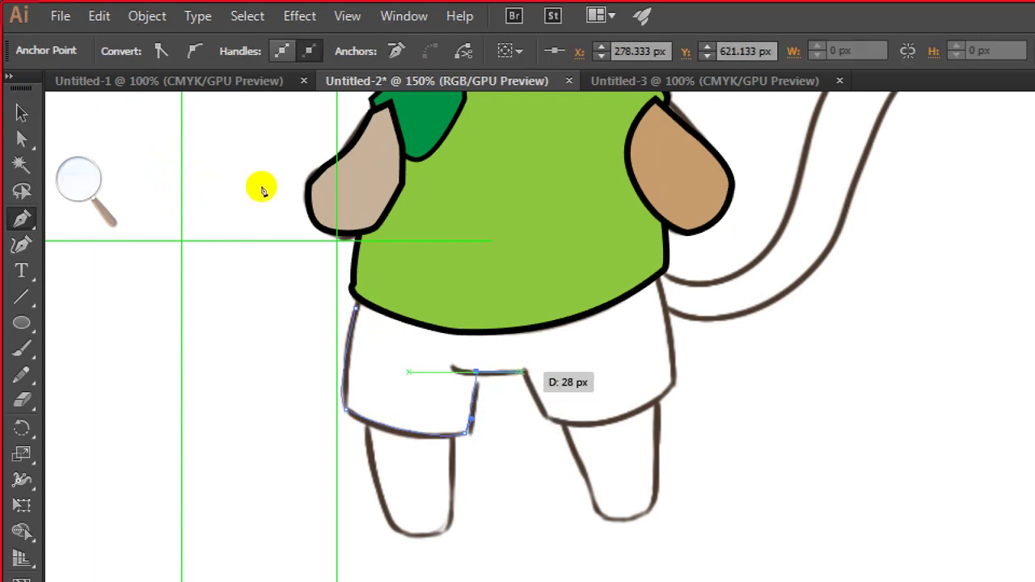
click(524, 371)
click(545, 416)
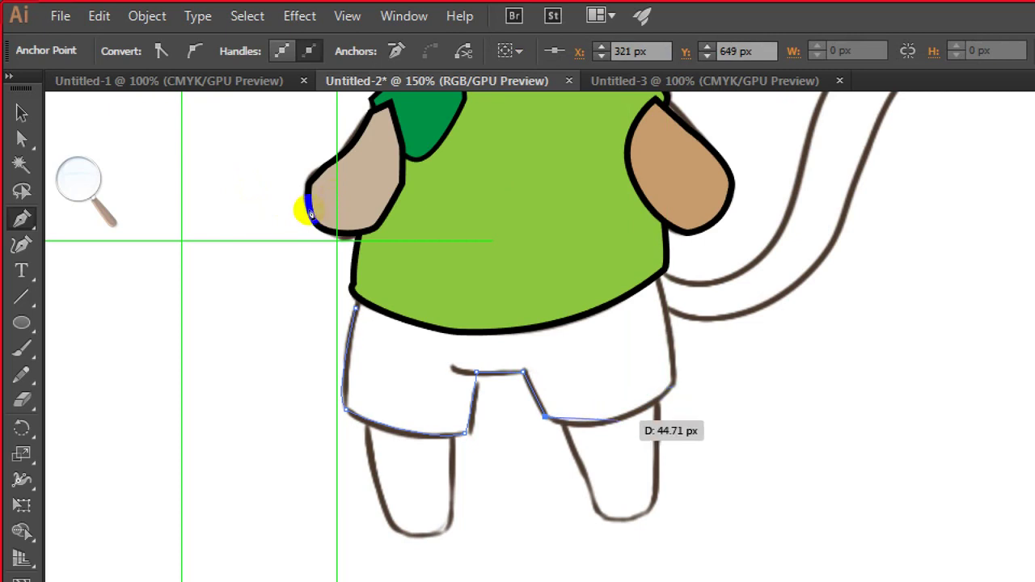
Step: Trace the right-hand leg's hem and outer side, carry the waist across the lower shirt, and close the shorts path
drag(618, 419, 642, 404)
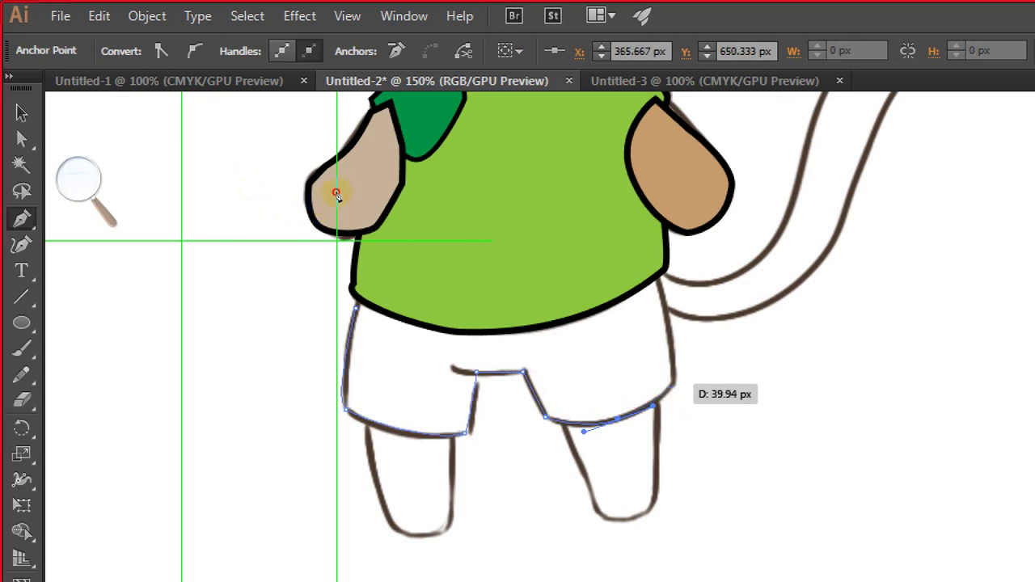
click(671, 382)
drag(655, 276, 646, 255)
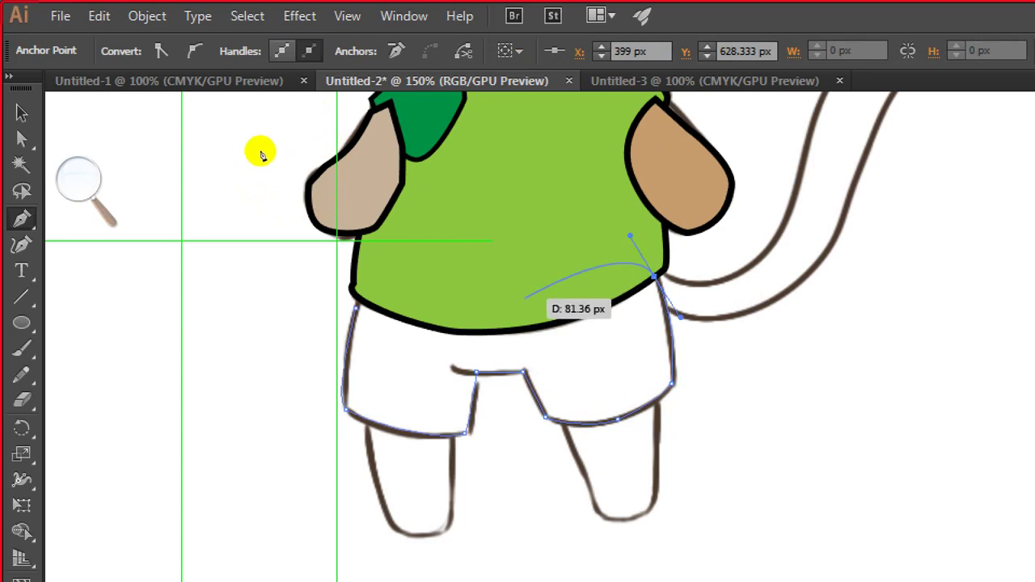
click(371, 279)
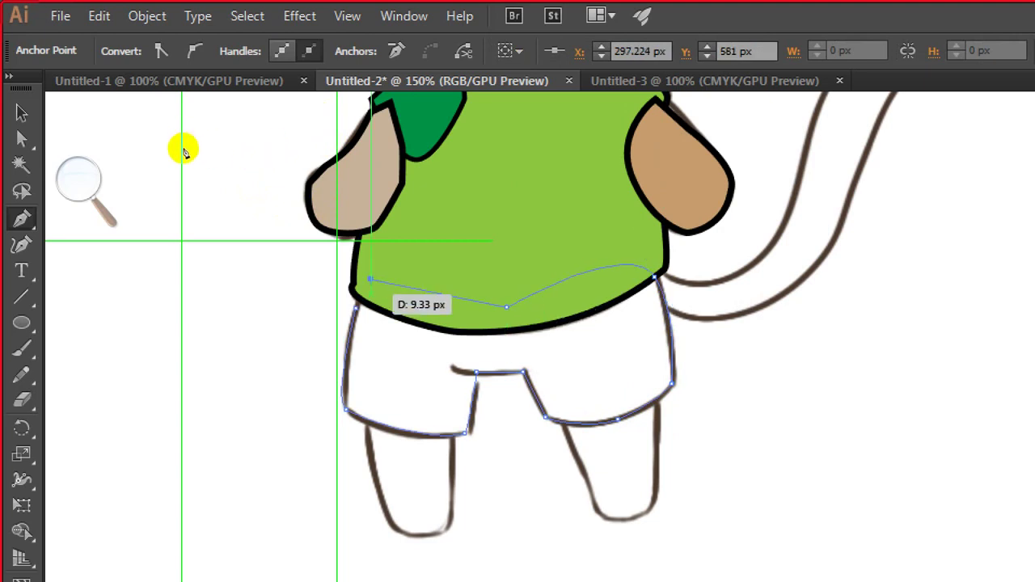
click(356, 308)
key(v)
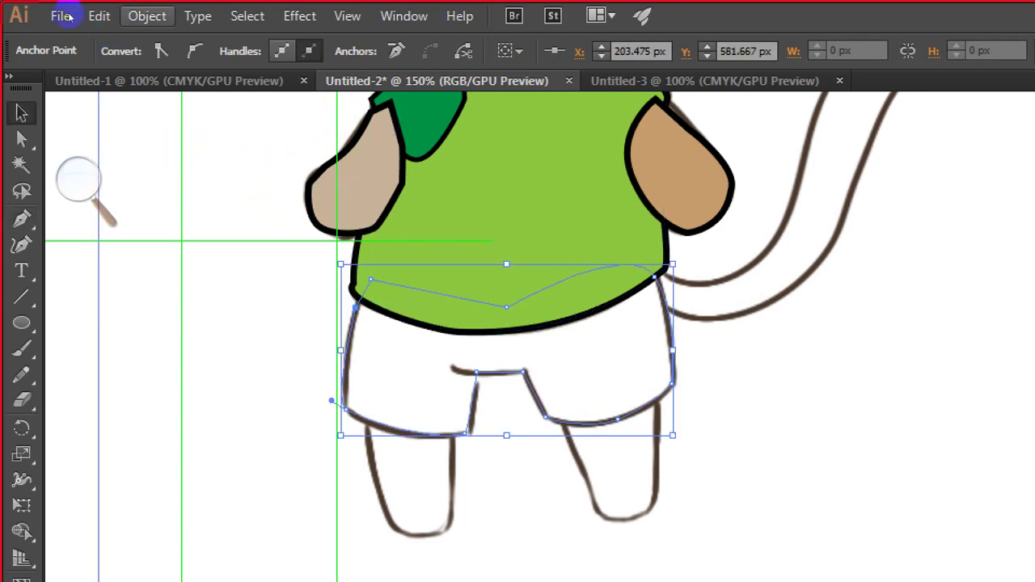
Step: Fill the shorts shape with dark red and deselect it
click(229, 204)
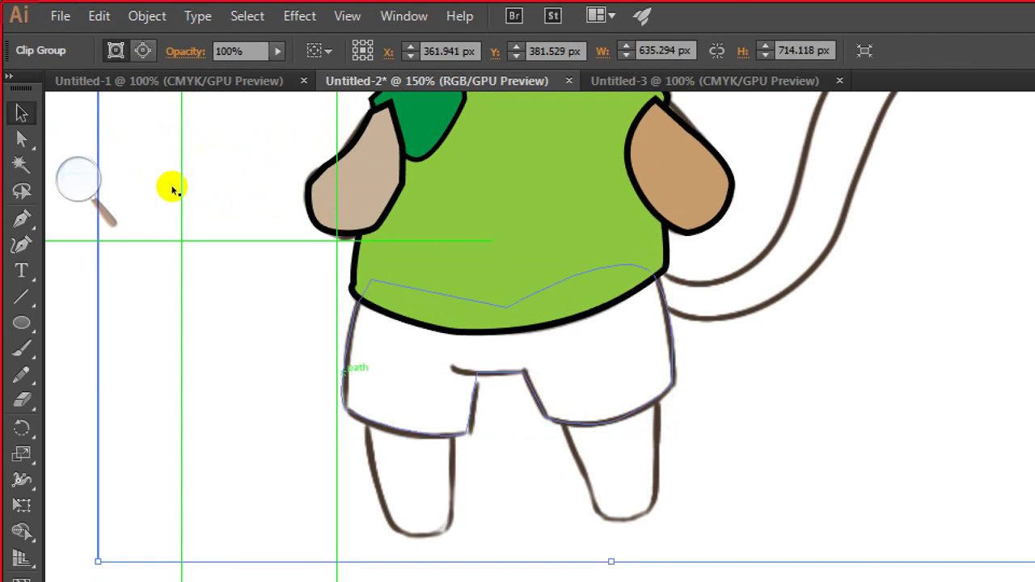
click(359, 368)
click(129, 50)
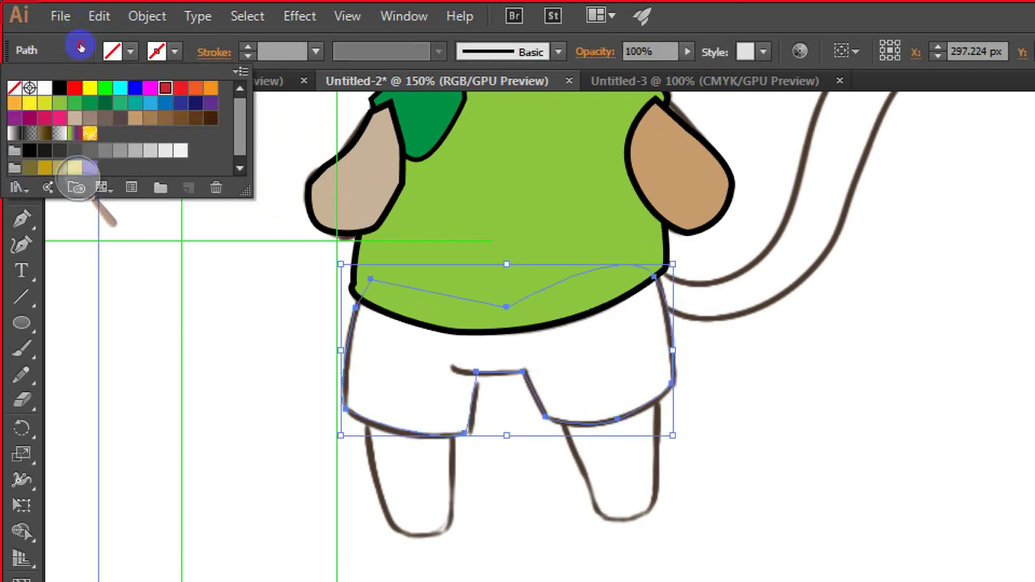
click(165, 87)
click(129, 351)
scroll(171, 329, down, 1)
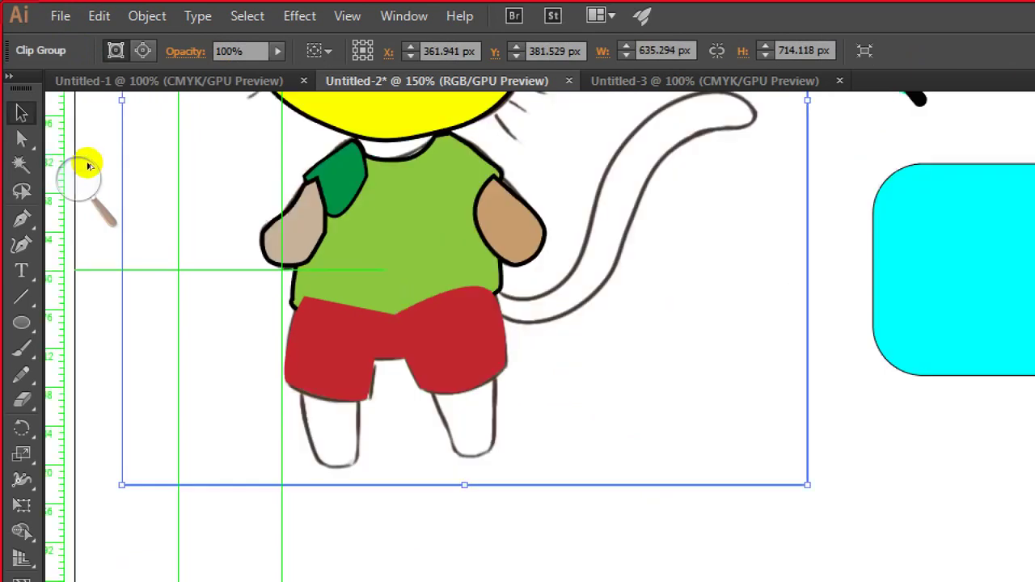
drag(238, 142, 393, 130)
click(152, 121)
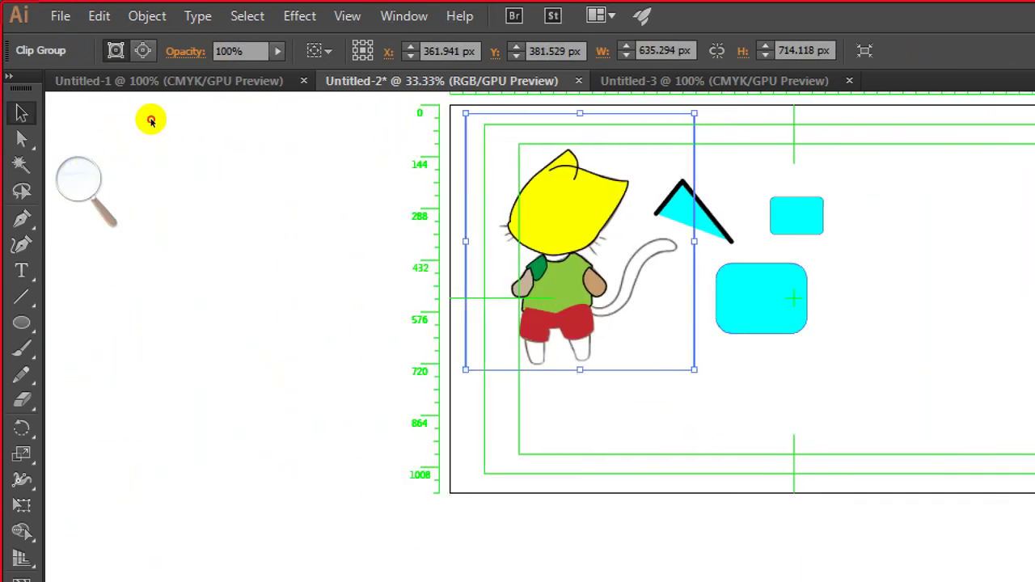
click(151, 121)
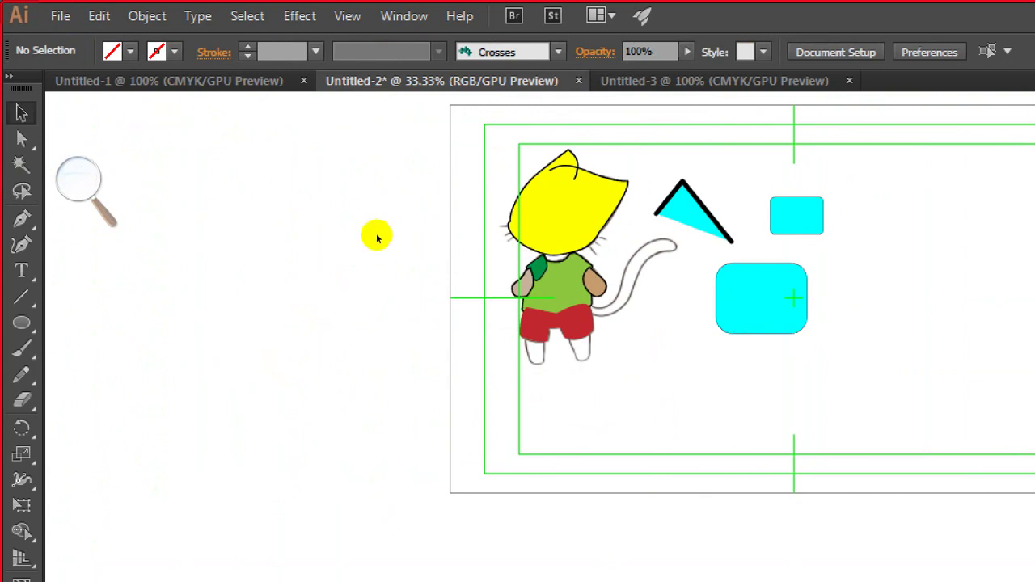
Step: Trace the left-hand leg below the shorts as a closed Pen path whose top overlaps the red shorts
key(ctrl+plus)
key(ctrl+plus)
key(ctrl+plus)
key(ctrl+plus)
scroll(137, 122, up, 5)
scroll(137, 122, left, 5)
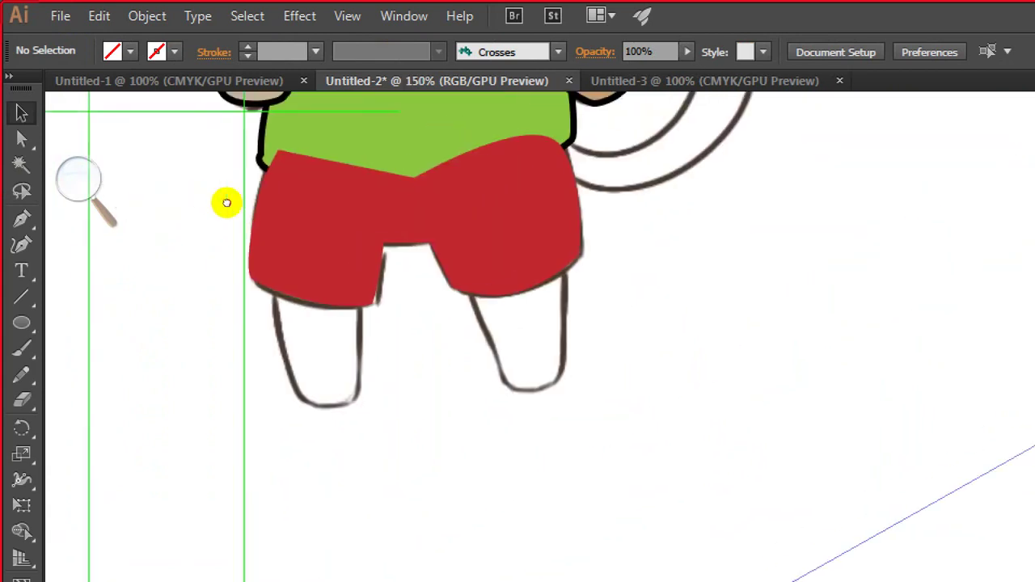
key(p)
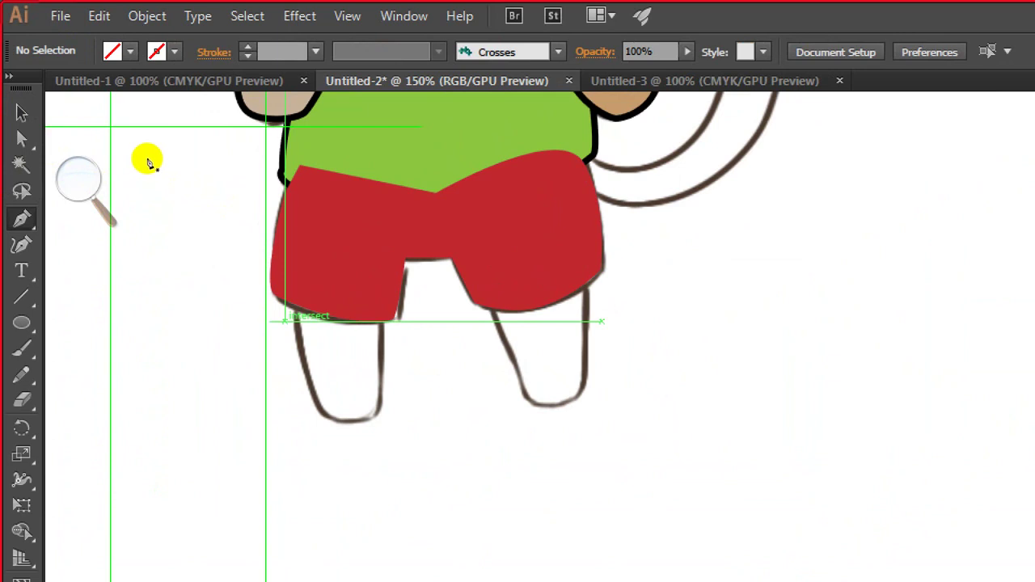
drag(295, 312, 323, 417)
click(324, 417)
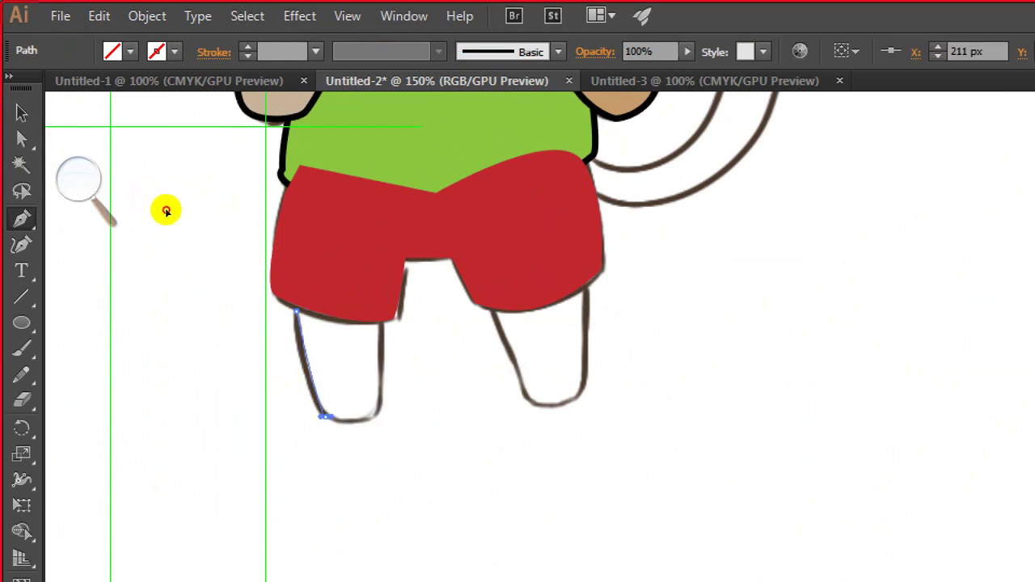
click(373, 417)
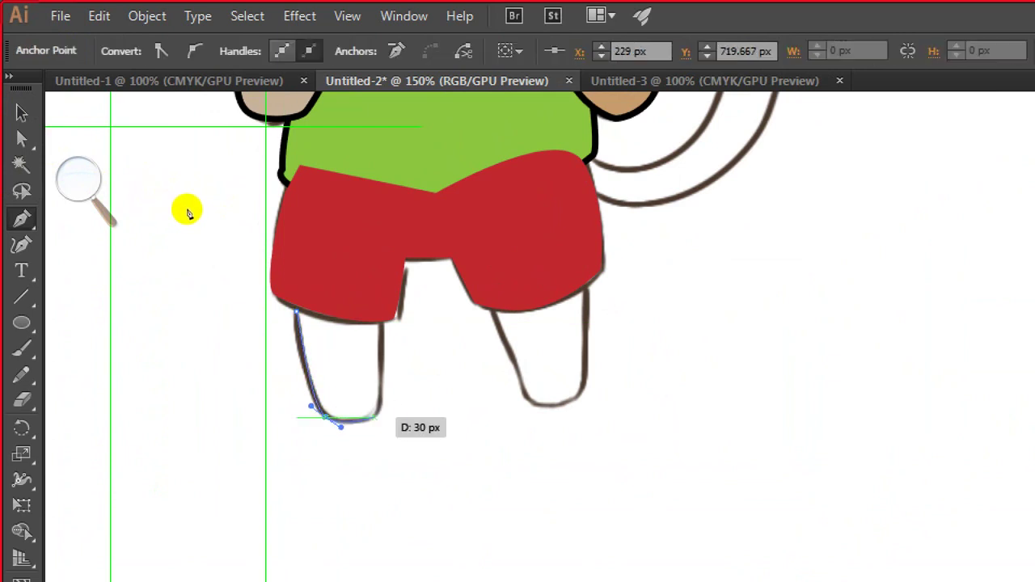
drag(382, 311, 380, 299)
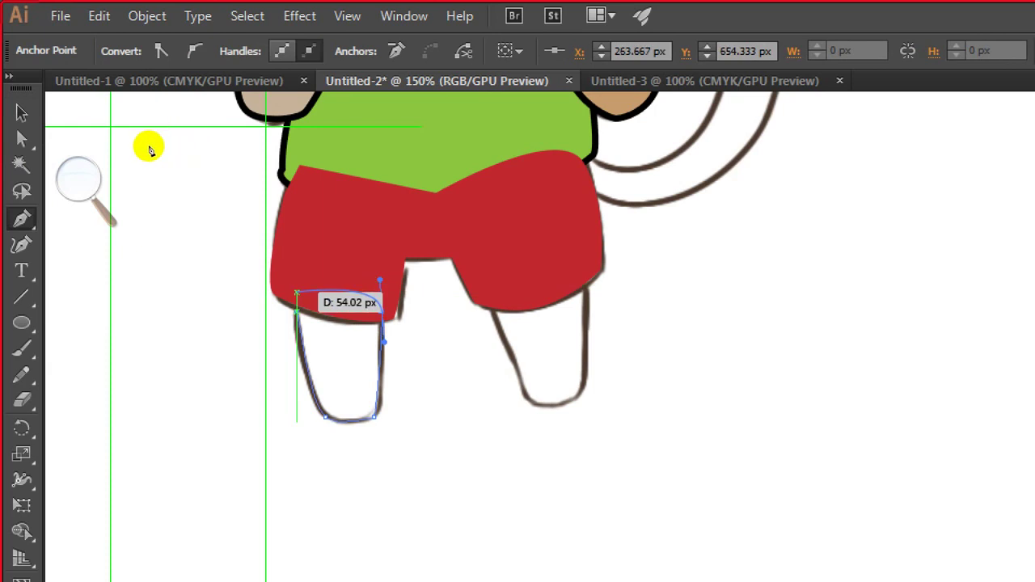
click(296, 290)
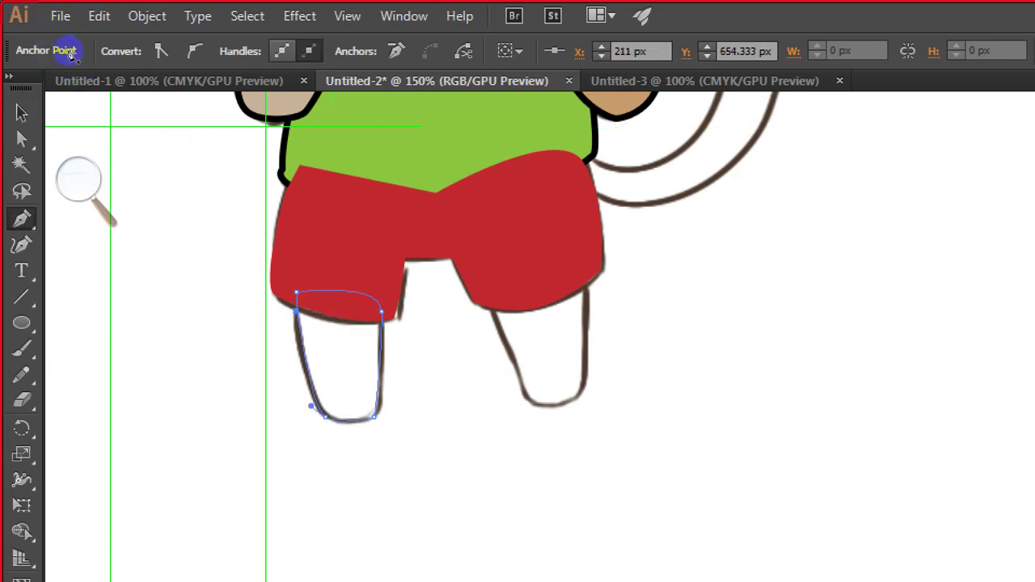
Step: Fill the left-hand leg with the beige swatch R=199 G=178 B=153
click(21, 113)
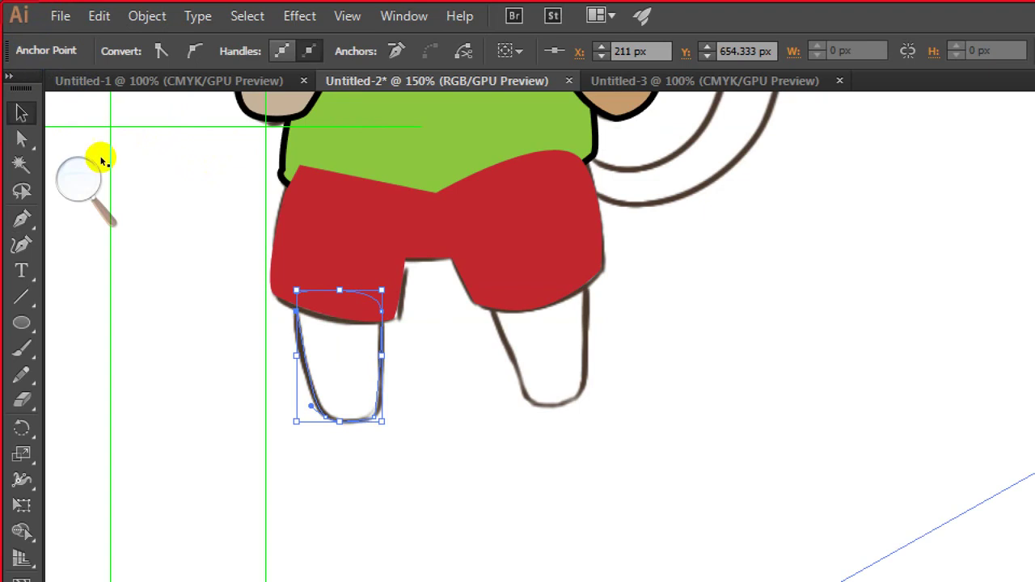
click(137, 182)
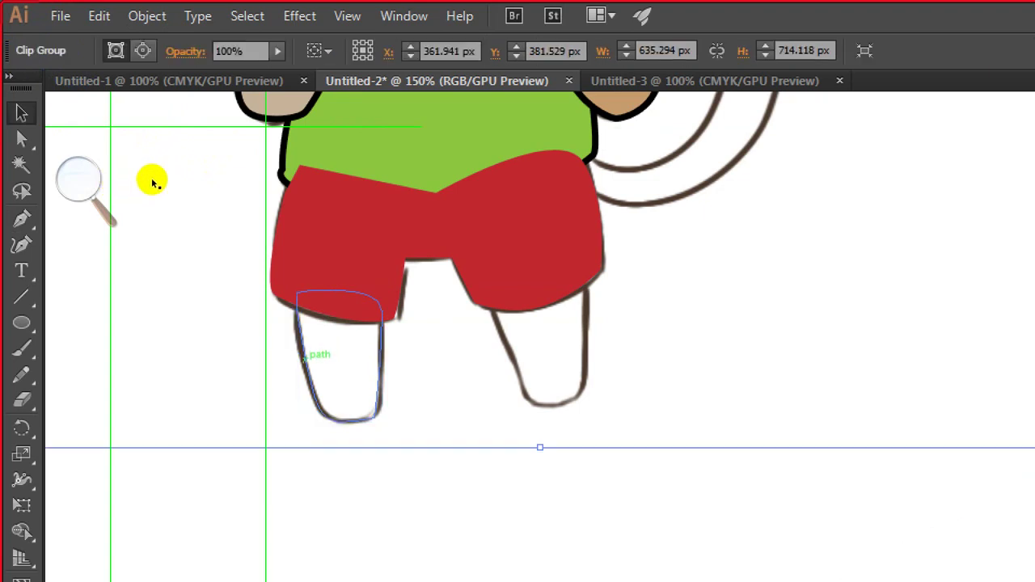
click(152, 180)
click(130, 49)
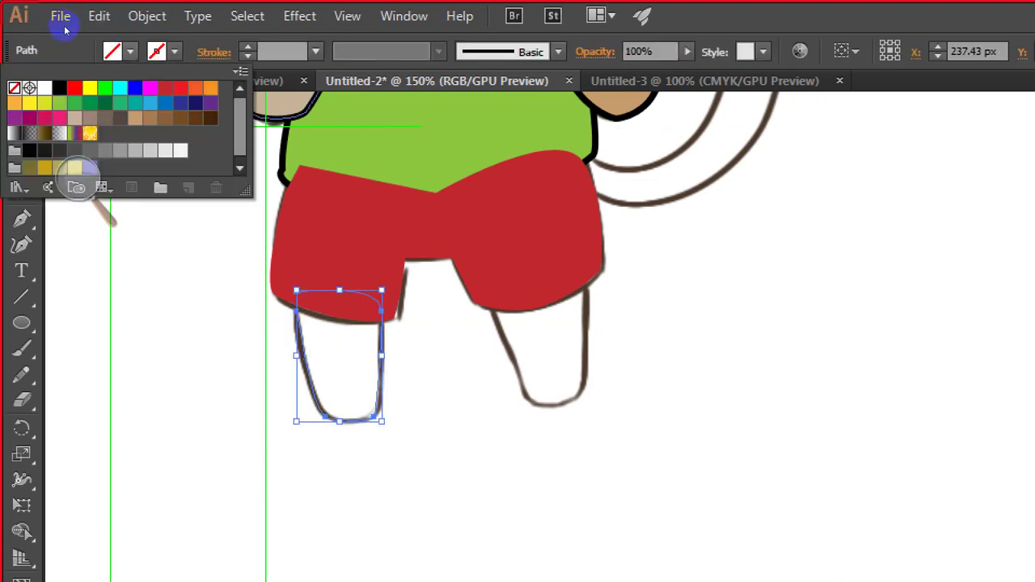
click(74, 118)
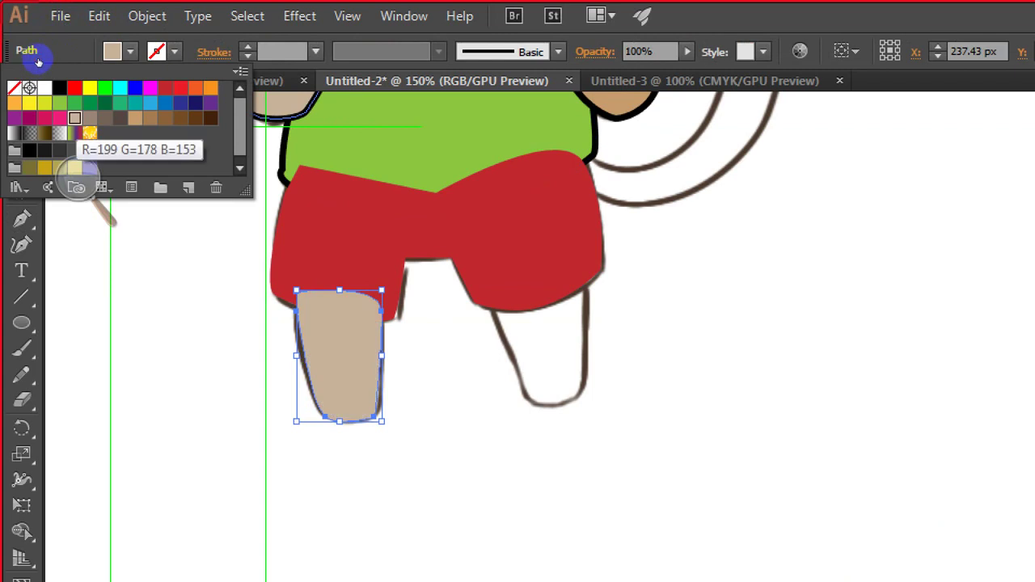
click(261, 186)
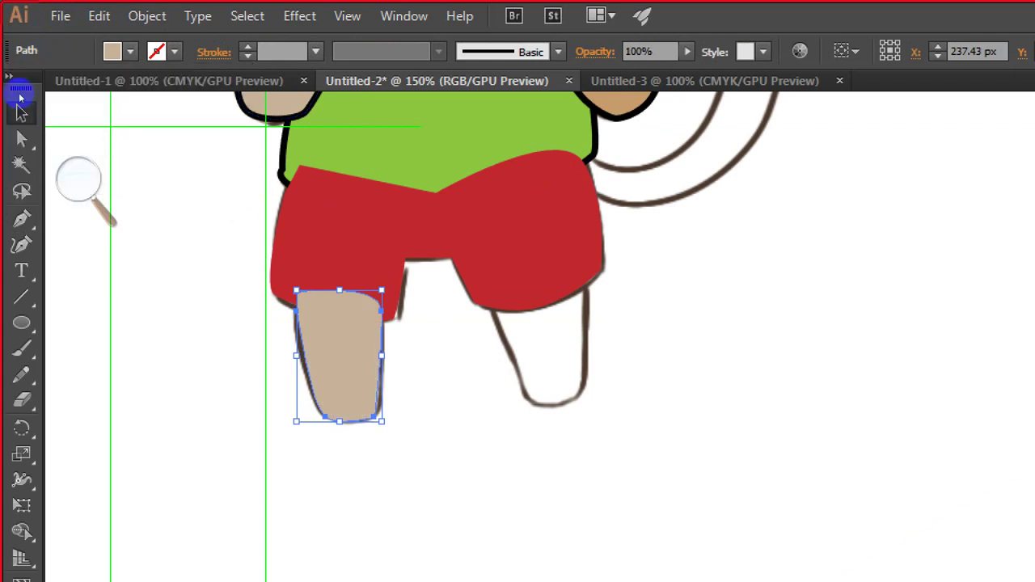
Step: Trace the right-hand leg as a closed beige Pen shape overlapping the shorts and deselect it
click(22, 219)
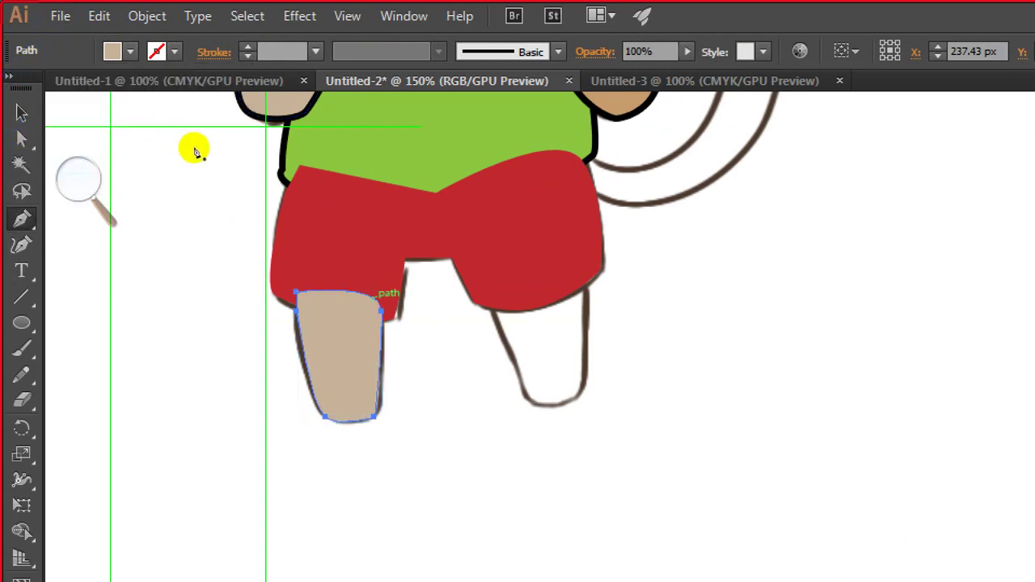
click(482, 290)
click(514, 360)
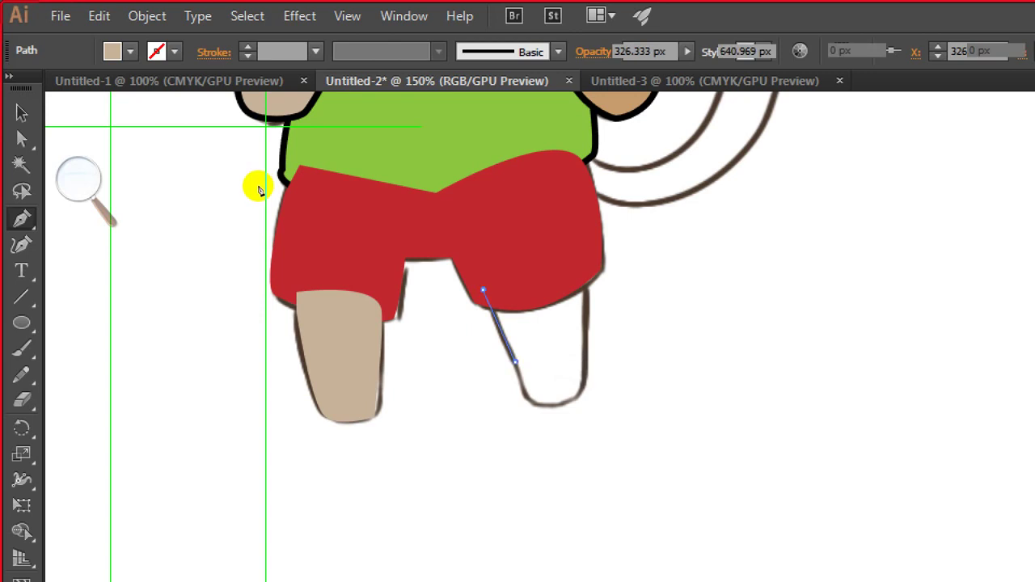
click(524, 397)
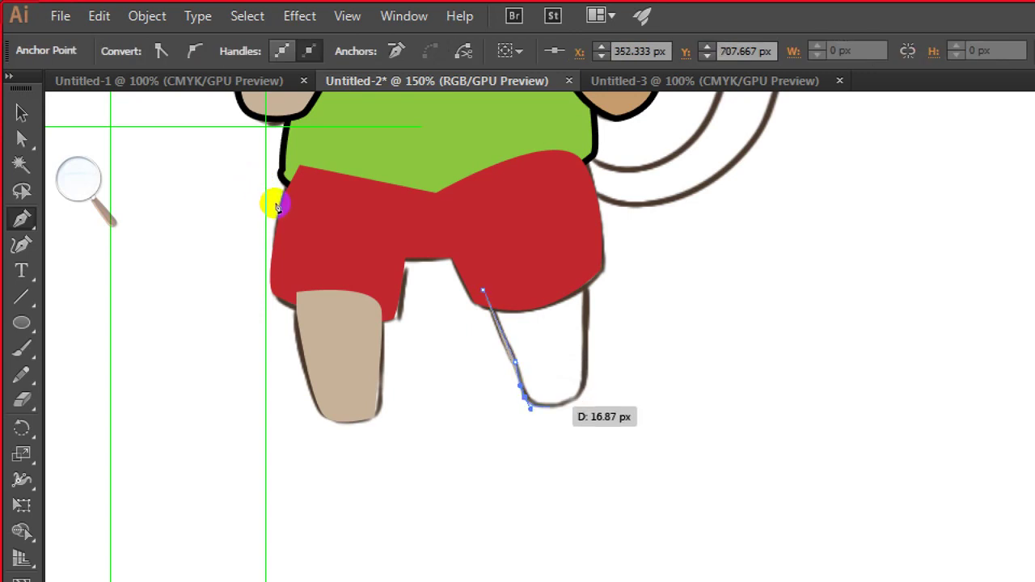
click(550, 405)
drag(581, 392, 587, 380)
click(582, 266)
click(582, 267)
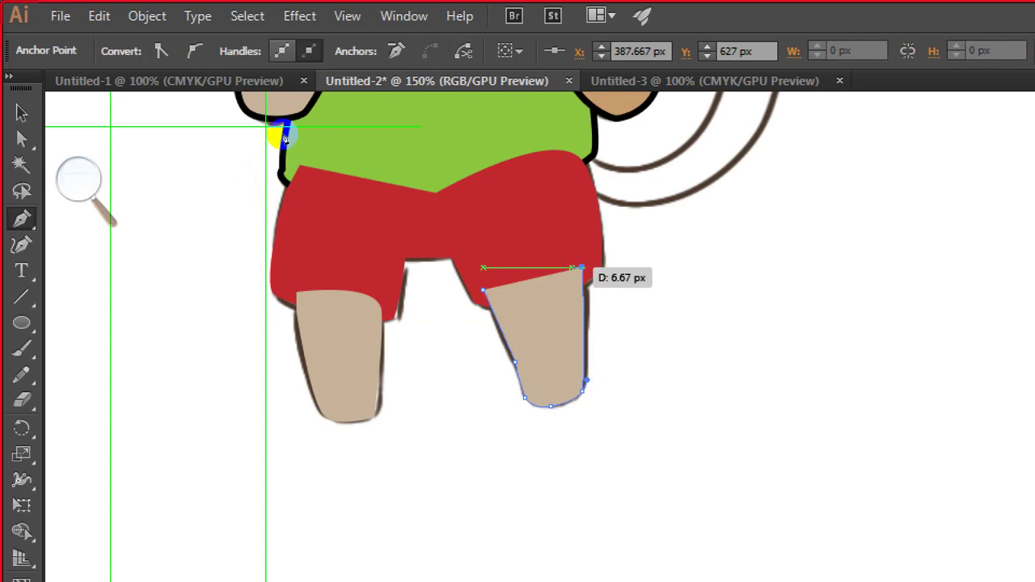
click(482, 288)
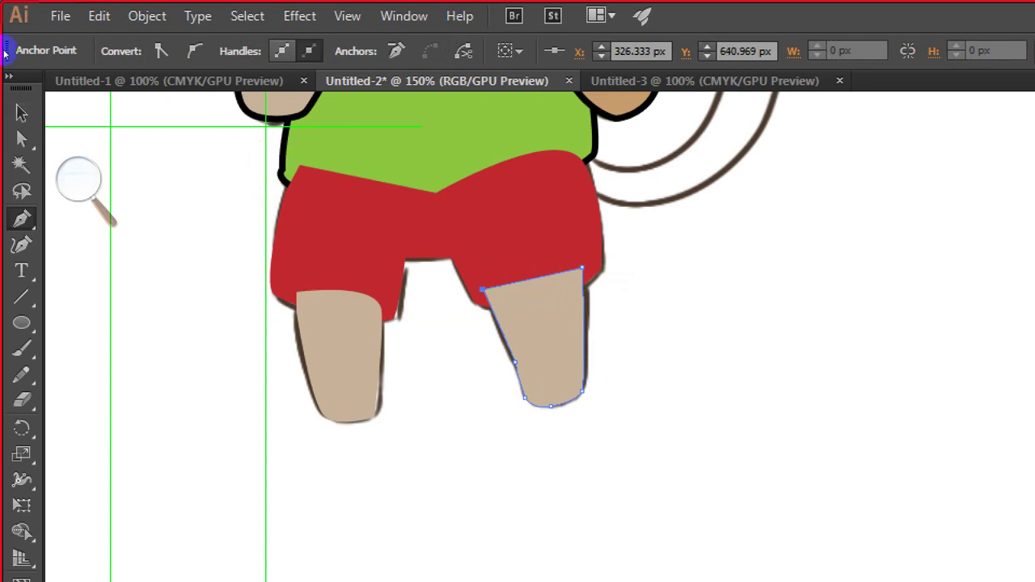
click(21, 113)
click(126, 123)
Step: Trace the curved tail as a closed Pen path whose base overlaps the edge of the shirt and shorts
scroll(125, 123, down, 4)
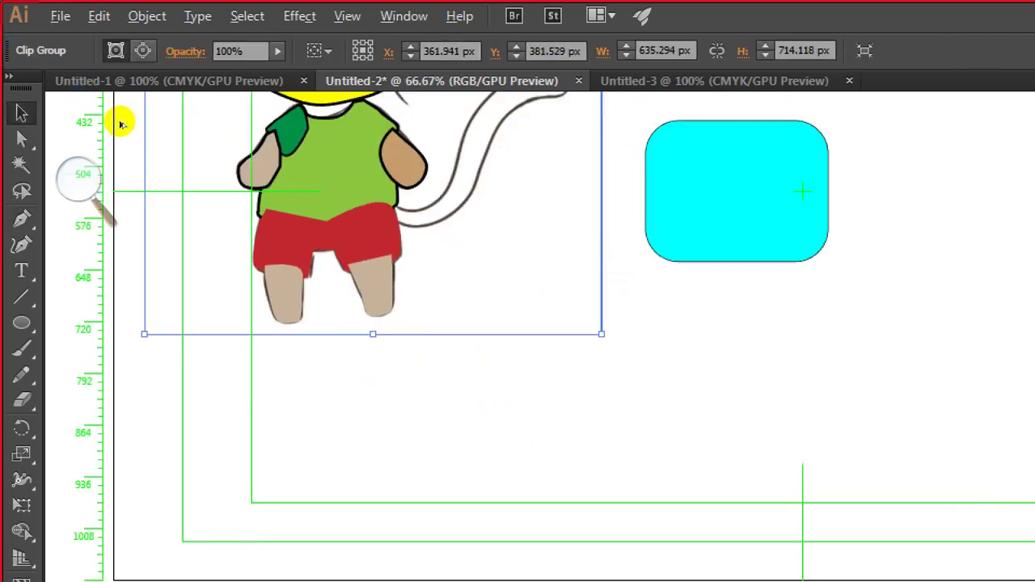
drag(191, 98, 273, 134)
scroll(273, 133, up, 3)
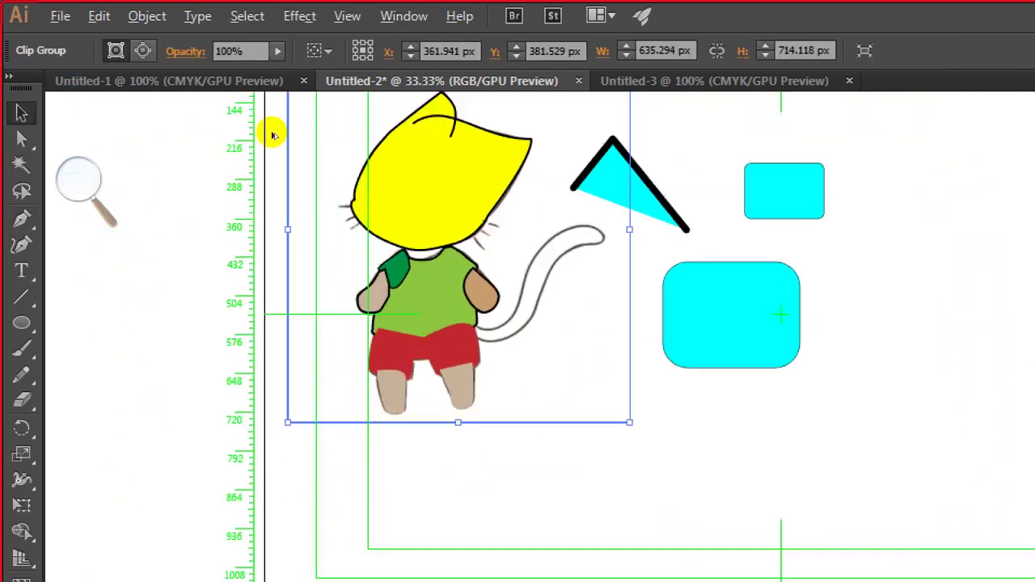
key(p)
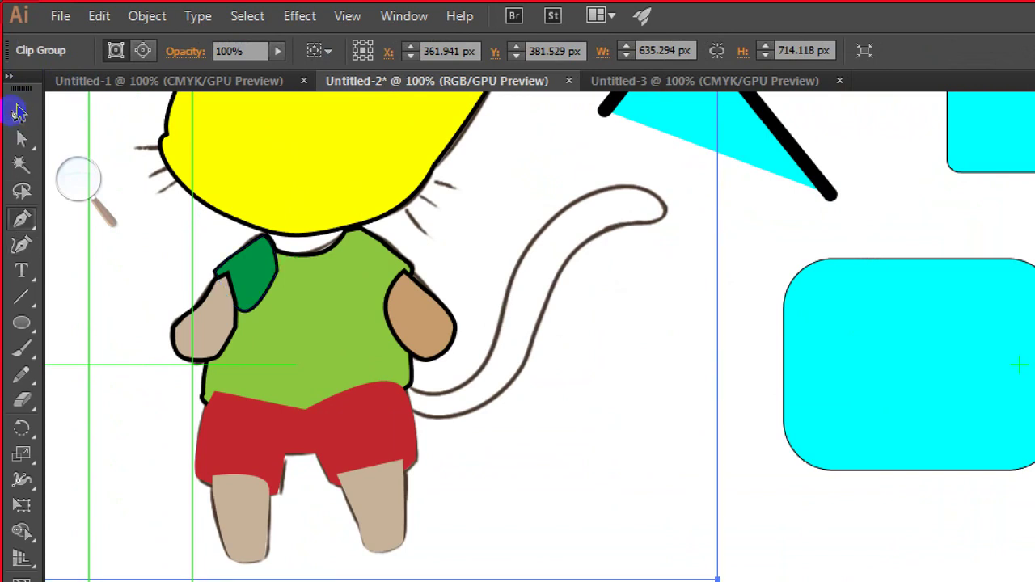
click(405, 380)
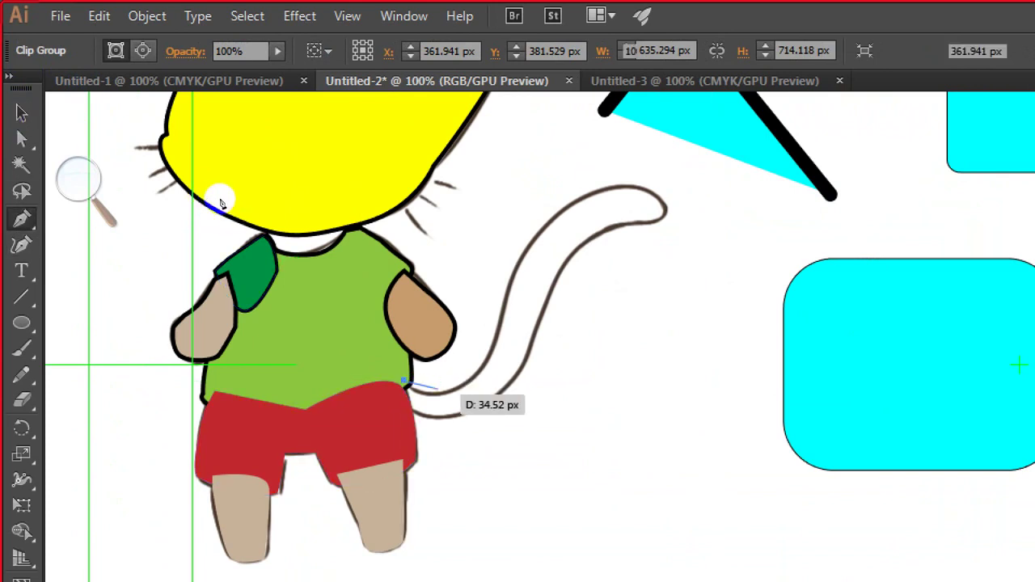
drag(434, 397, 444, 396)
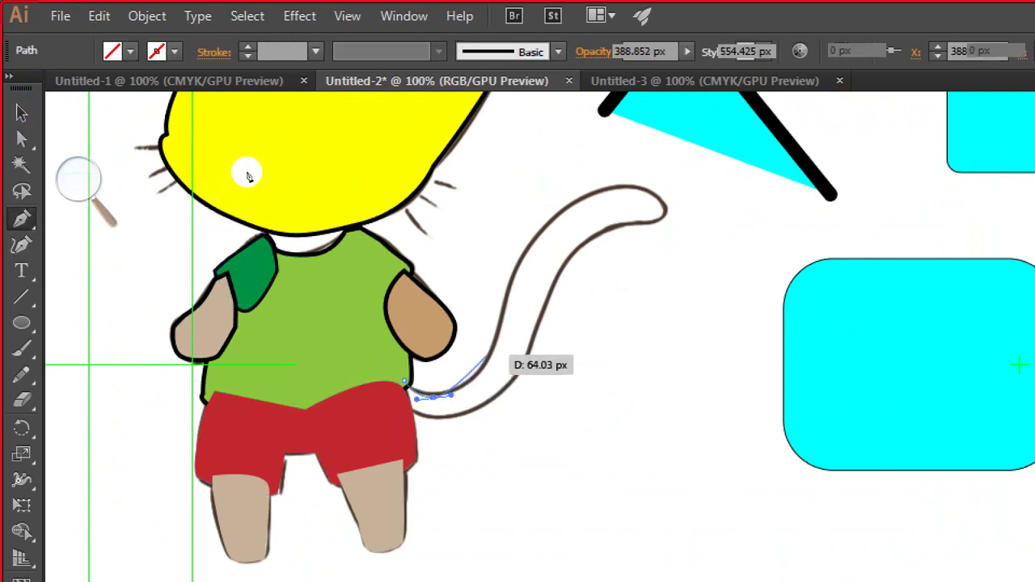
drag(496, 327, 518, 241)
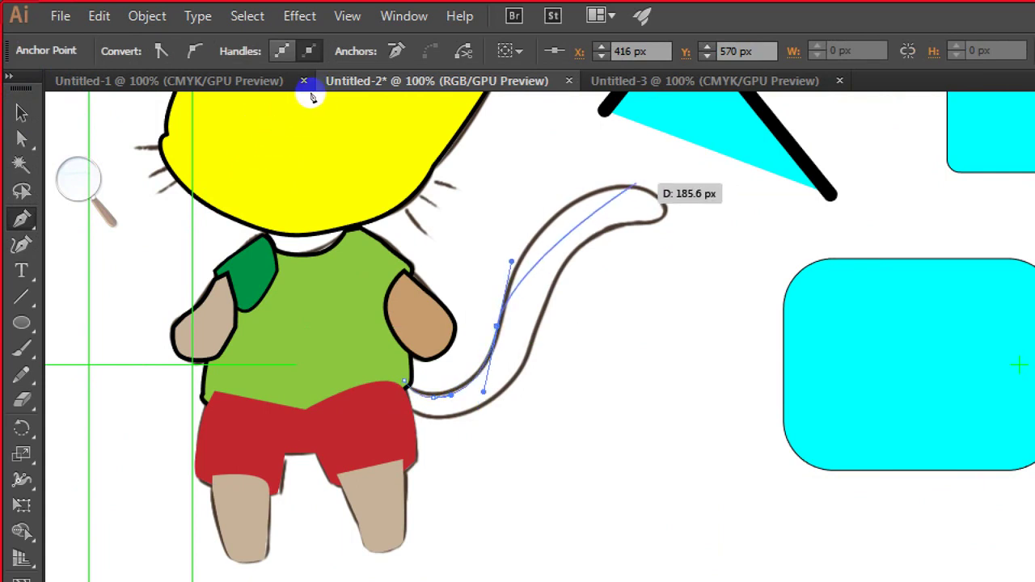
drag(618, 185, 671, 187)
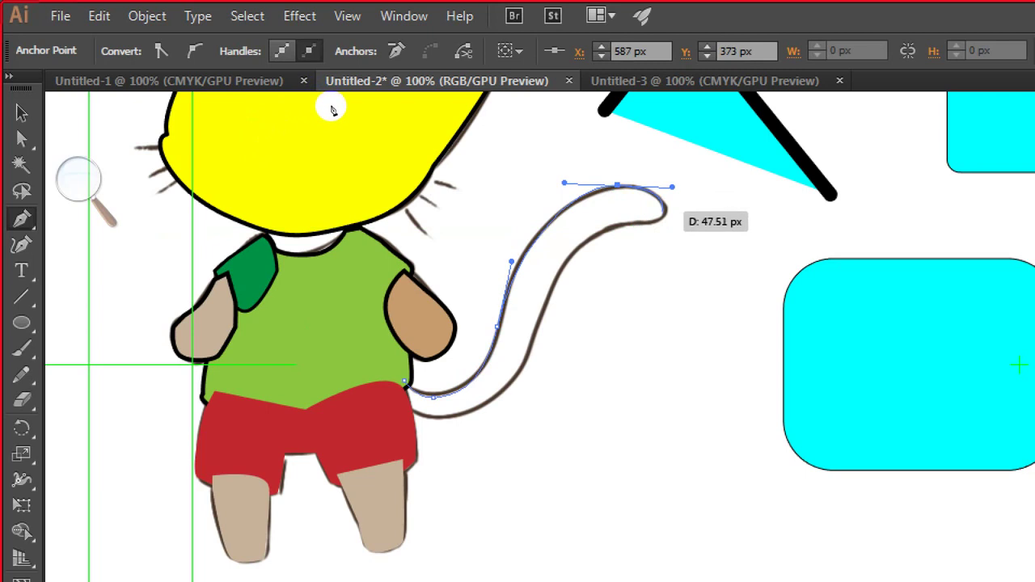
drag(329, 111, 209, 185)
key(v)
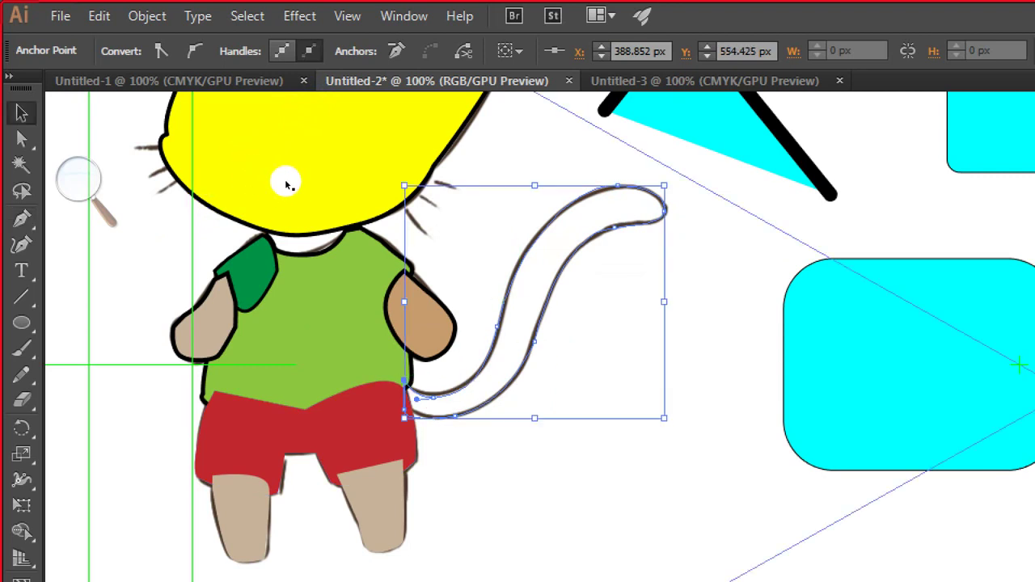
Step: Fill the tail shape with orange and deselect it
click(268, 172)
click(266, 170)
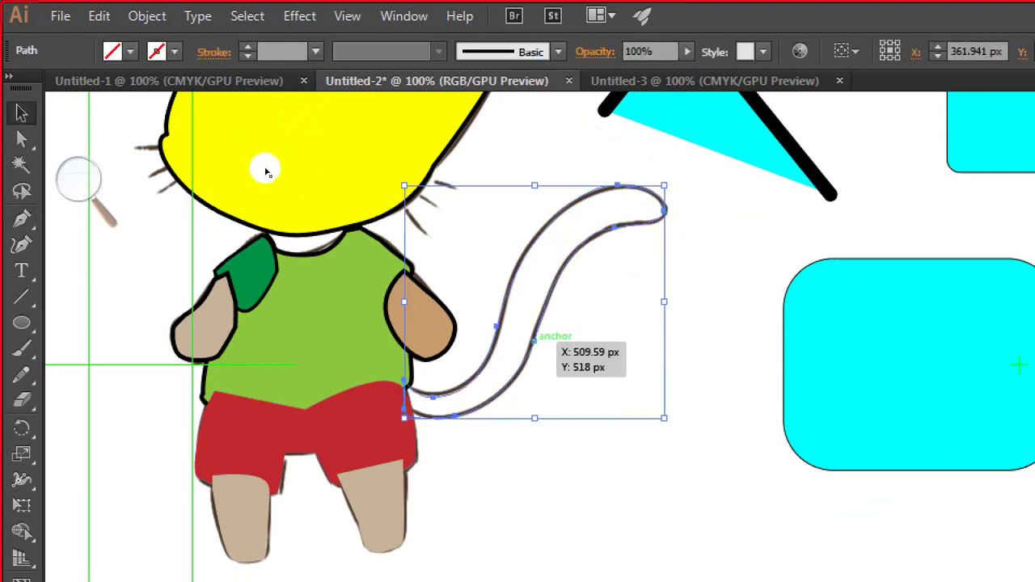
click(67, 30)
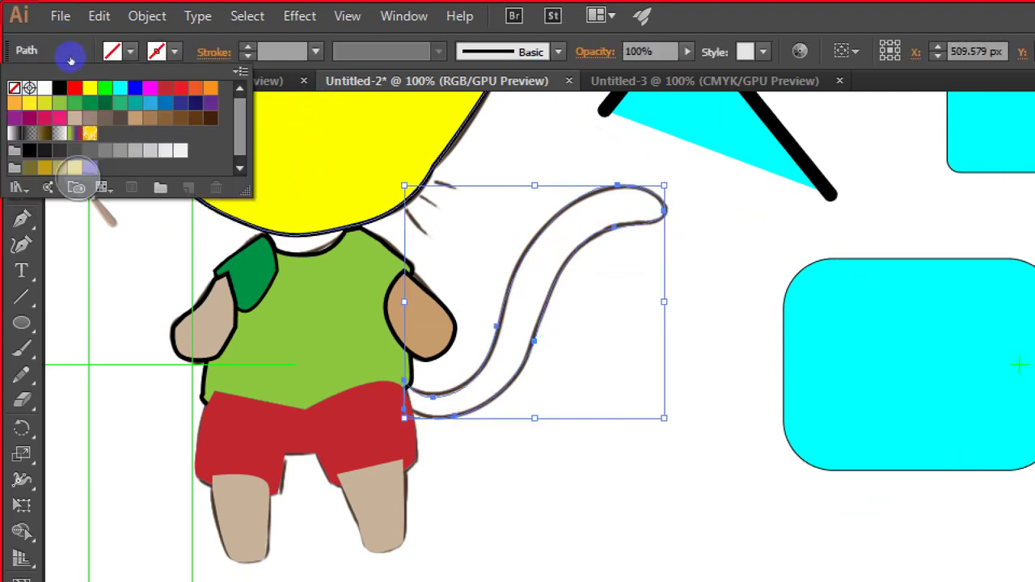
click(135, 118)
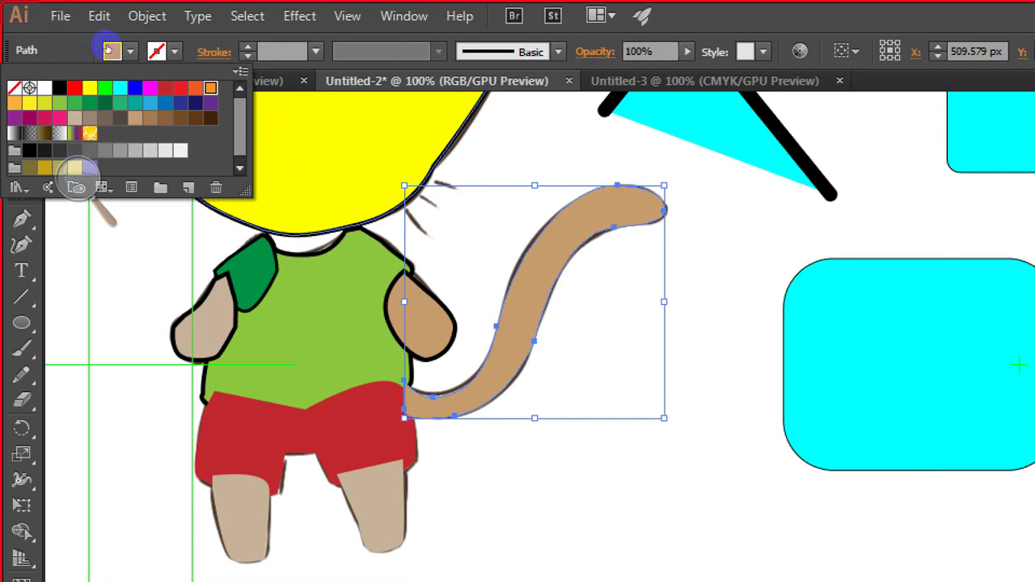
click(211, 89)
click(726, 267)
Step: Delete the cyan triangle and the two cyan rounded rectangles beside the character
scroll(720, 230, down, 2)
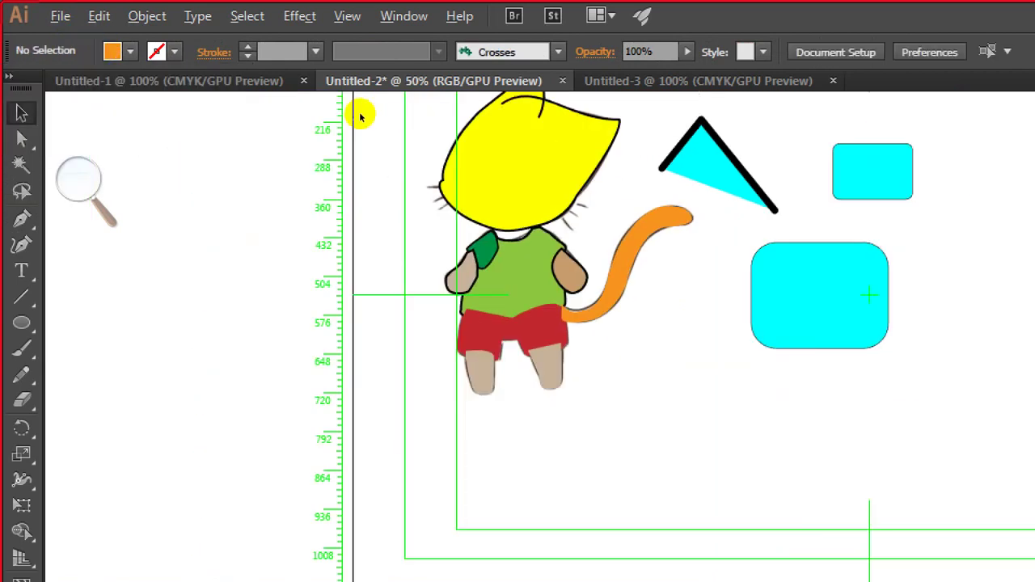
key(ctrl+minus)
scroll(377, 136, up, 3)
scroll(377, 137, down, 1)
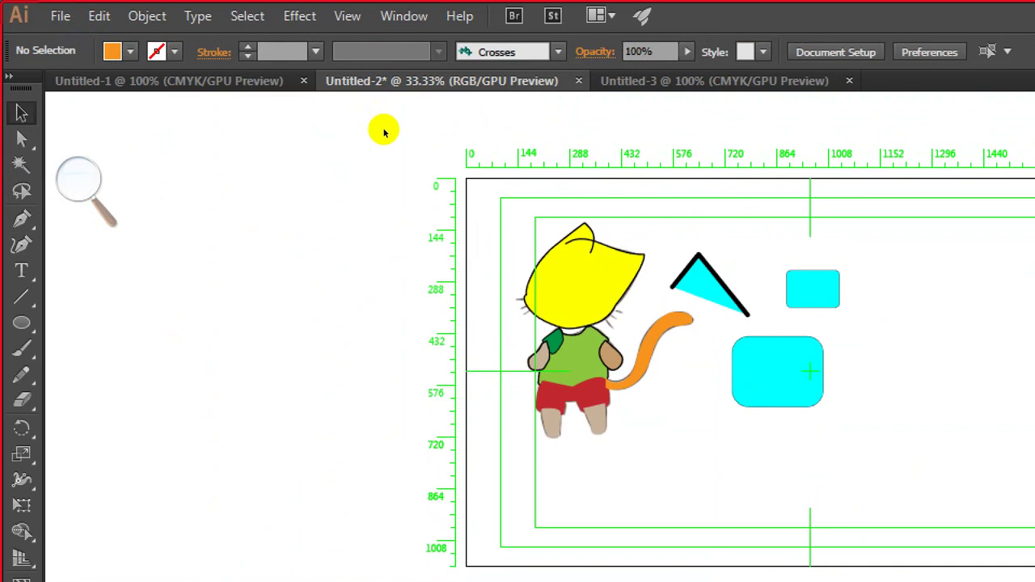
drag(717, 238, 819, 409)
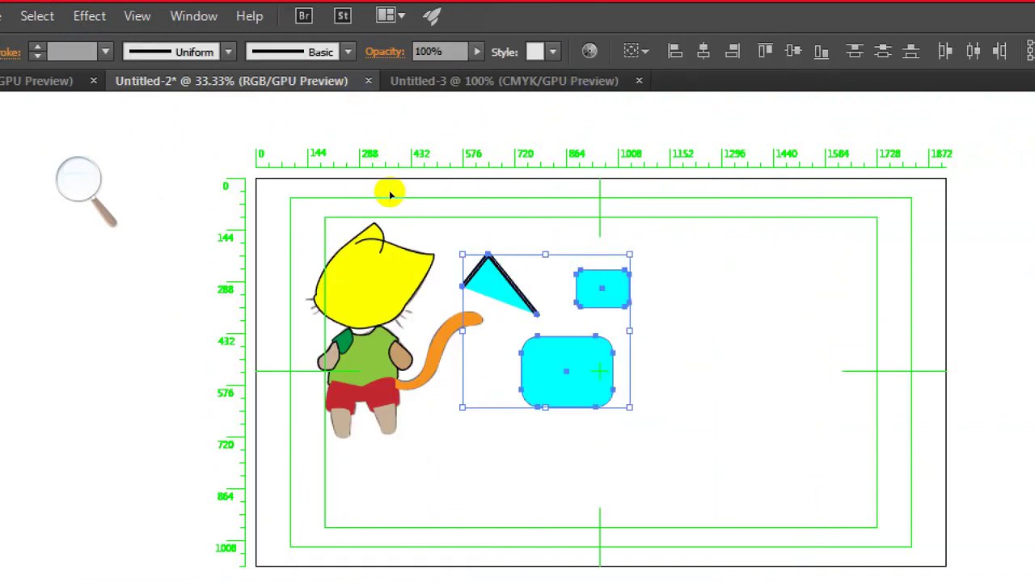
key(Delete)
Step: Move the red shorts back over the hips just below the shirt hem, keeping them behind the legs, and deselect them
key(ctrl+plus)
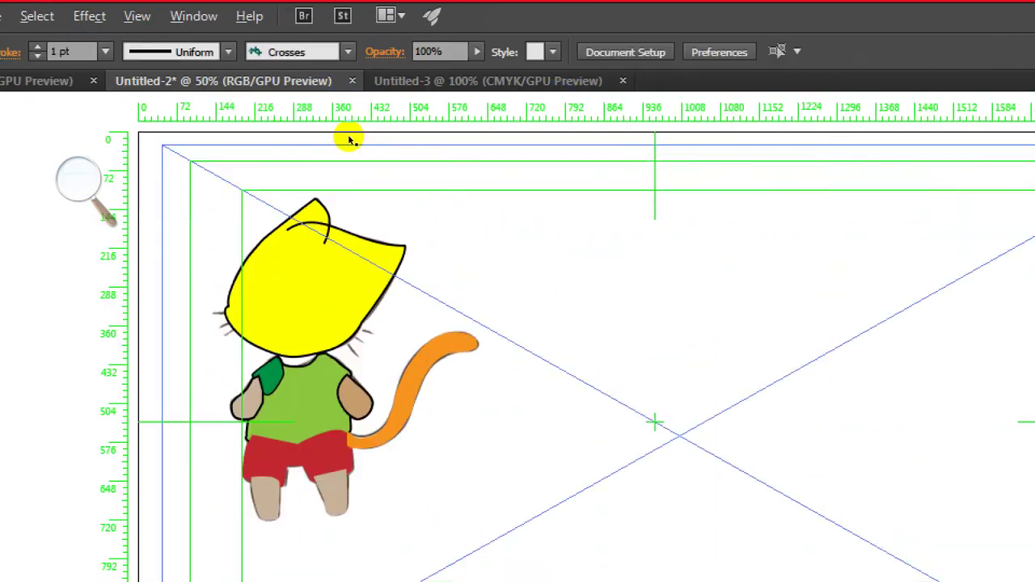
scroll(348, 139, left, 8)
scroll(365, 129, down, 1)
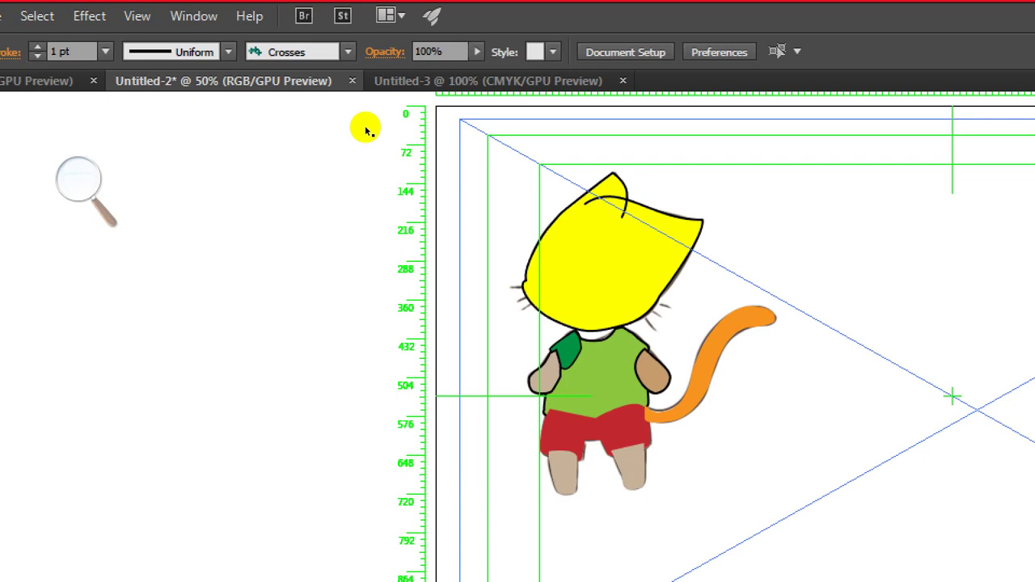
key(ctrl+z)
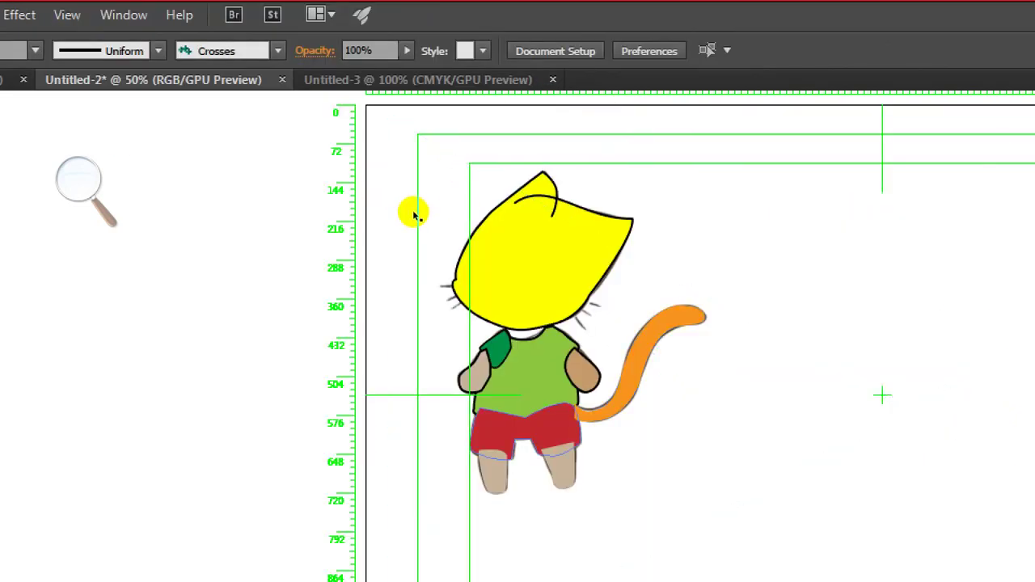
key(ctrl+z)
key(ctrl+shift+z)
key(ctrl+shift+z)
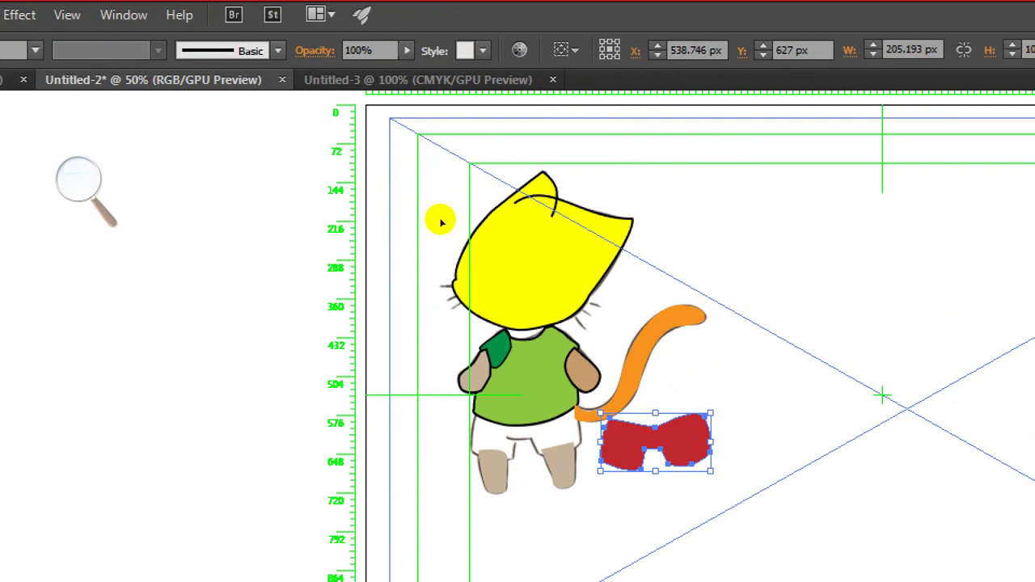
key(ctrl+z)
mouse_move(639, 441)
mouse_down()
mouse_move(509, 441)
mouse_move(526, 439)
mouse_up()
click(569, 498)
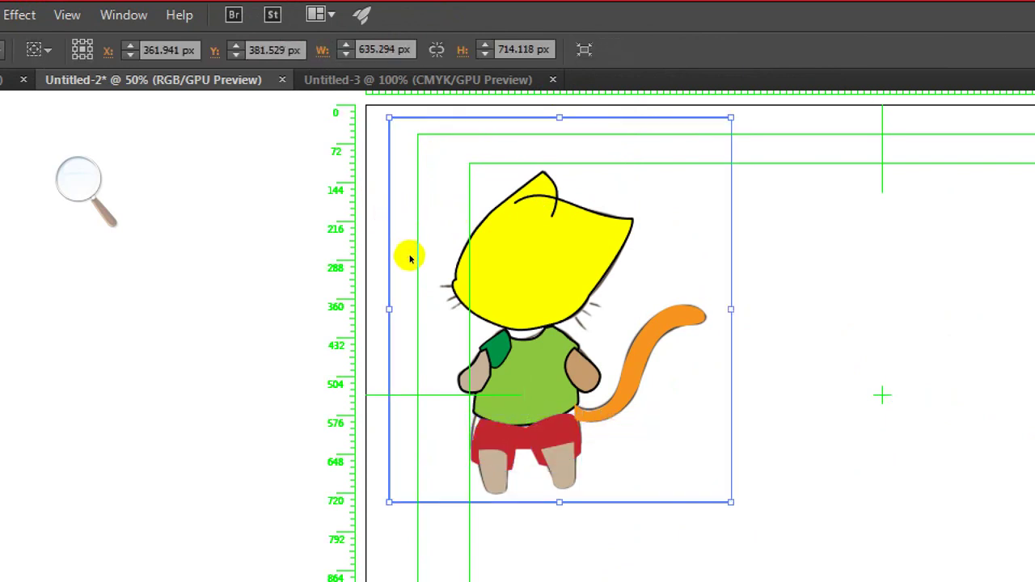
click(585, 543)
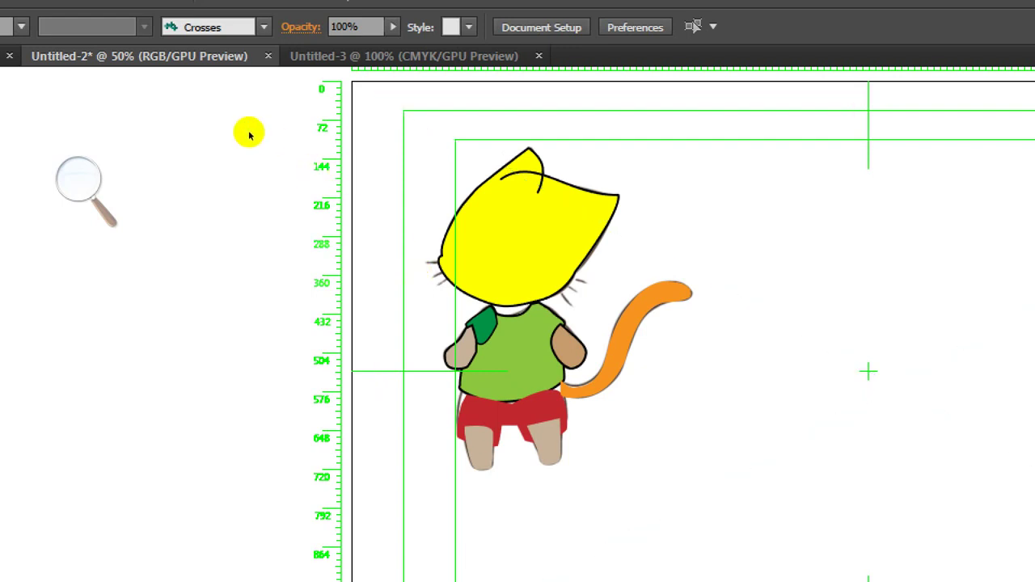
click(193, 109)
key(super+minus)
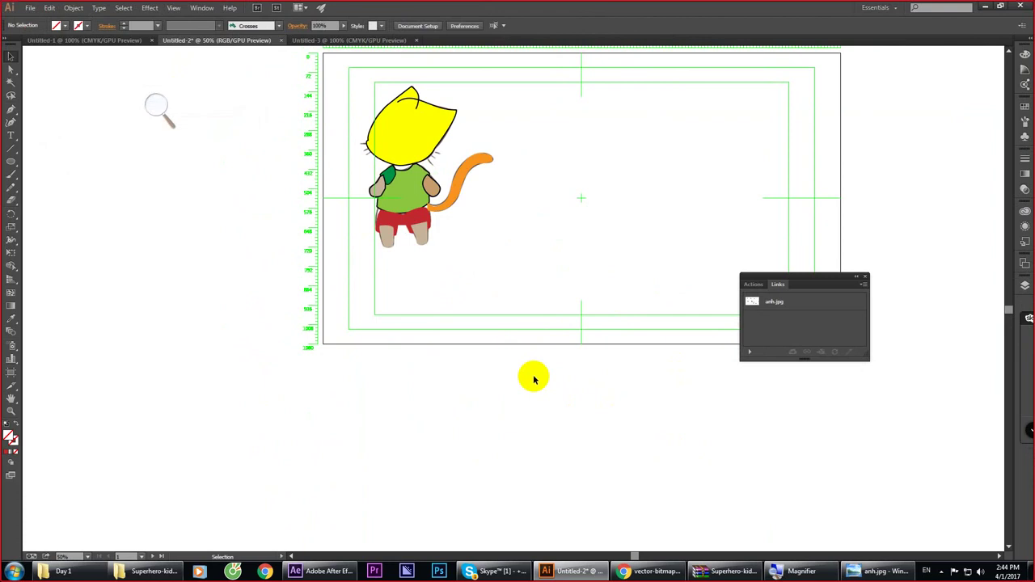
click(157, 107)
click(166, 110)
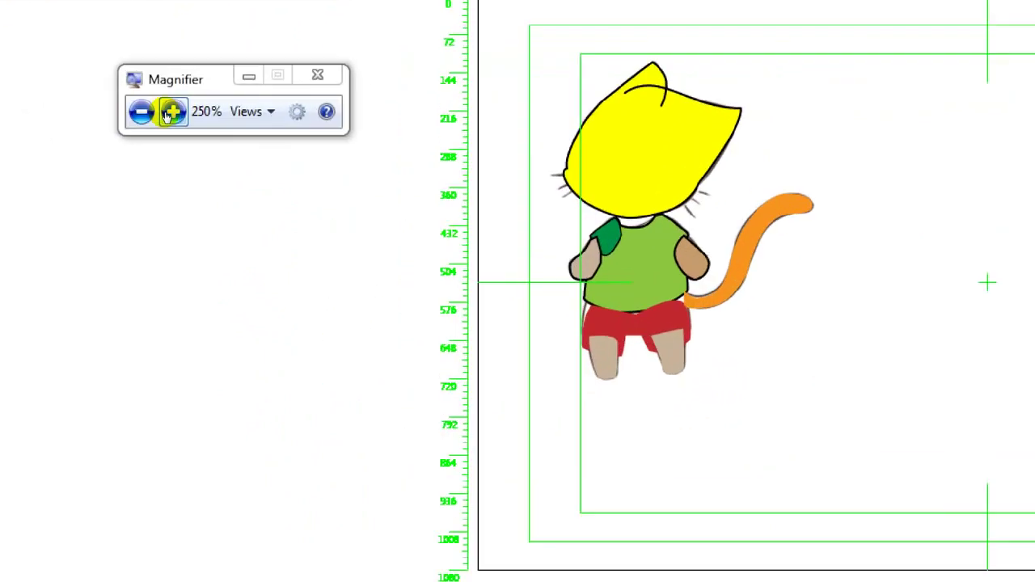
click(172, 112)
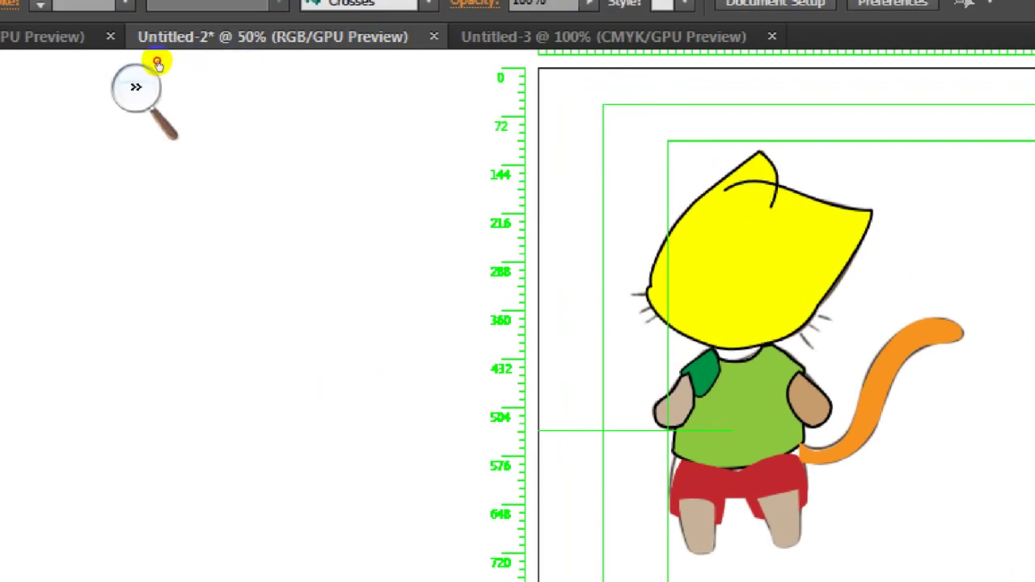
click(135, 87)
click(168, 108)
click(129, 108)
click(129, 108)
click(129, 109)
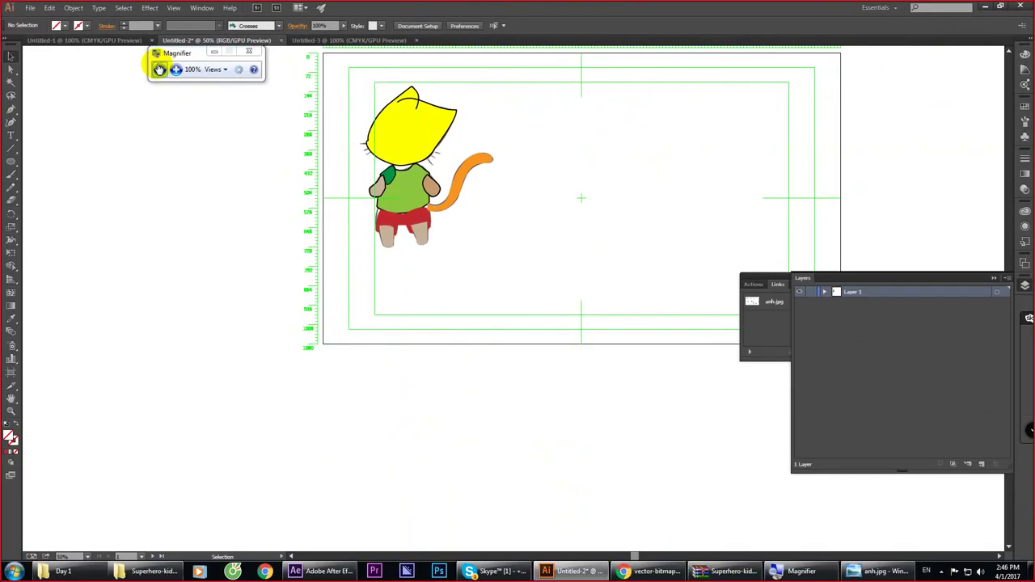
Step: Detach the Layers panel so it floats beside the character, and expand Layer 1 to list its paths
click(202, 8)
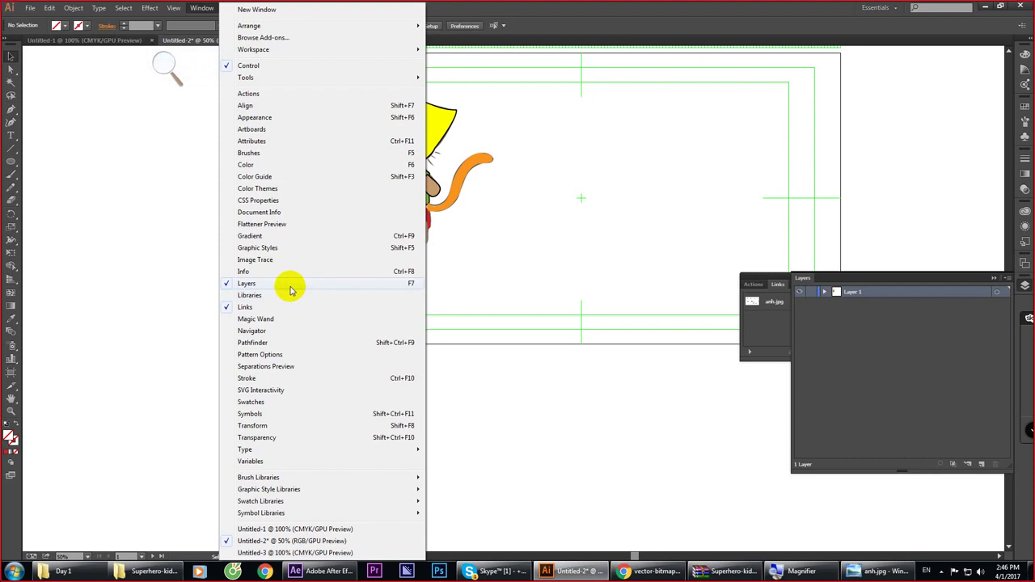
click(822, 315)
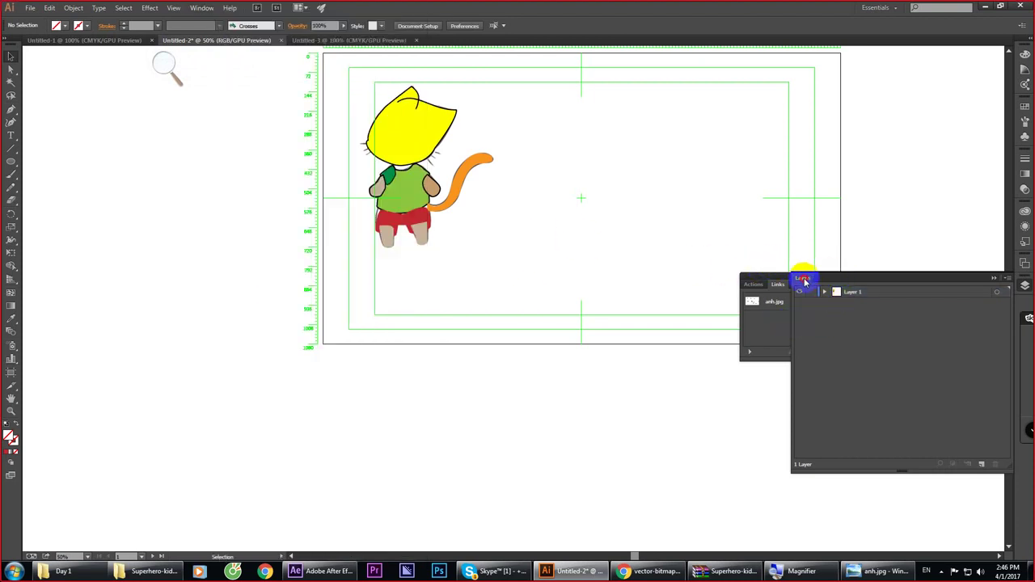
drag(805, 281, 512, 258)
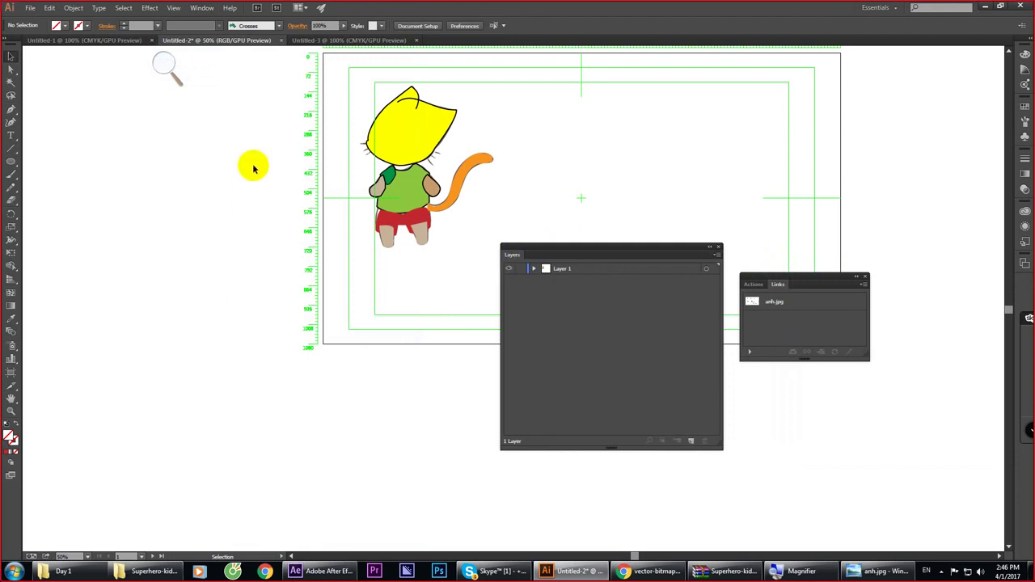
click(202, 8)
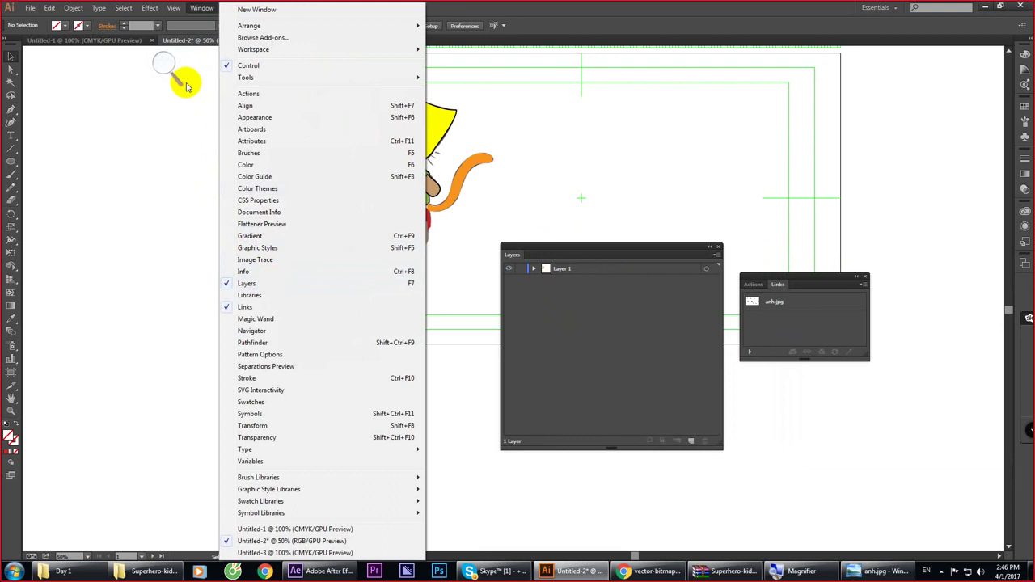
click(166, 66)
click(173, 70)
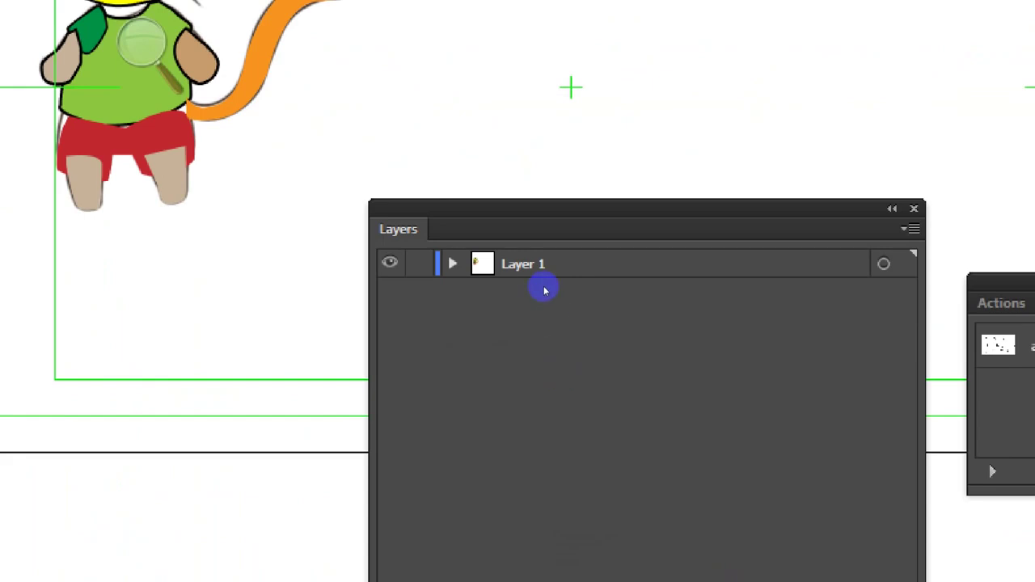
click(533, 268)
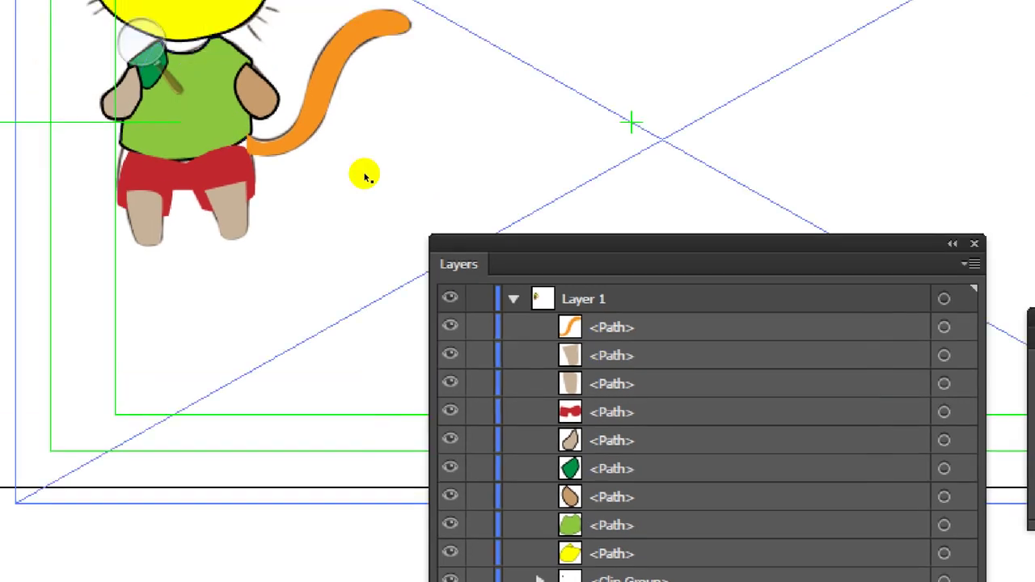
Step: Reorder the paths in Layer 1 so the red shorts sit above both legs and the green shirt sits above the shorts
click(154, 73)
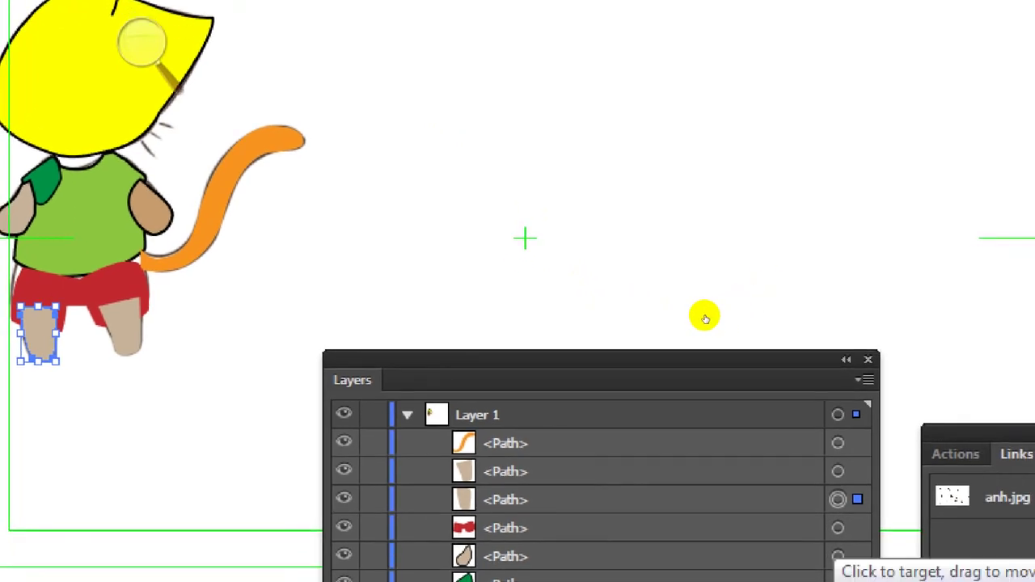
click(838, 527)
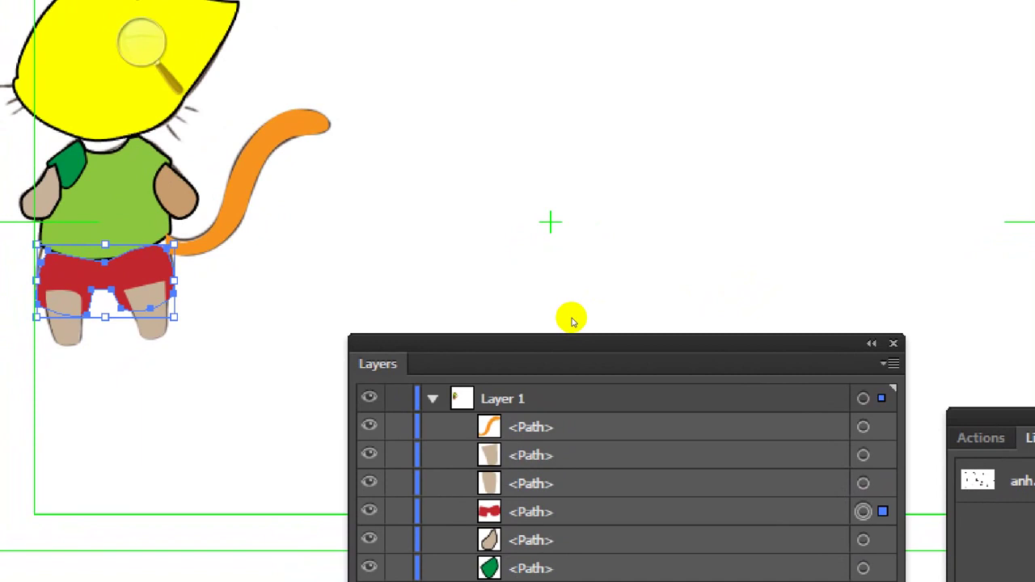
drag(566, 512, 569, 439)
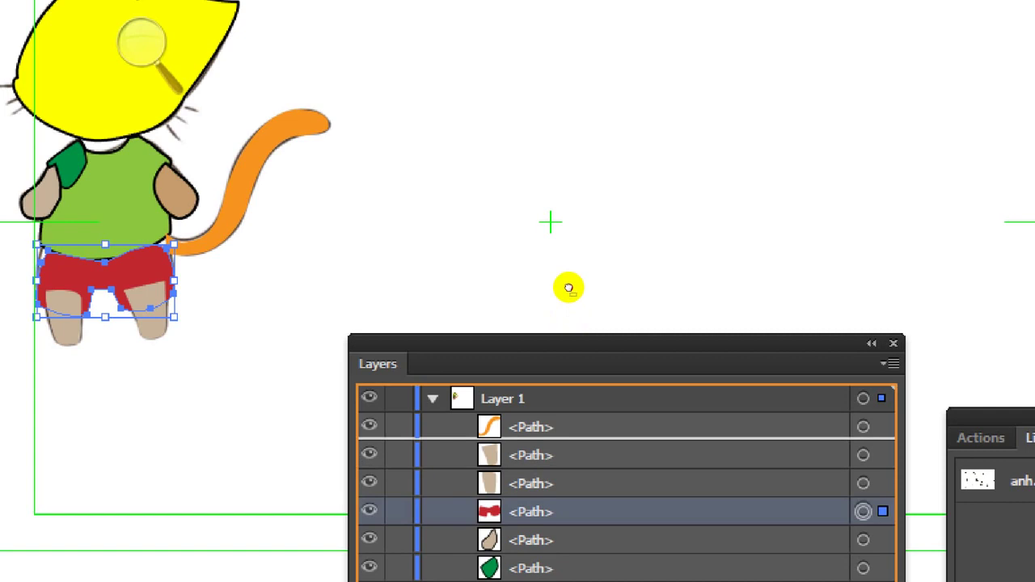
drag(569, 288, 571, 290)
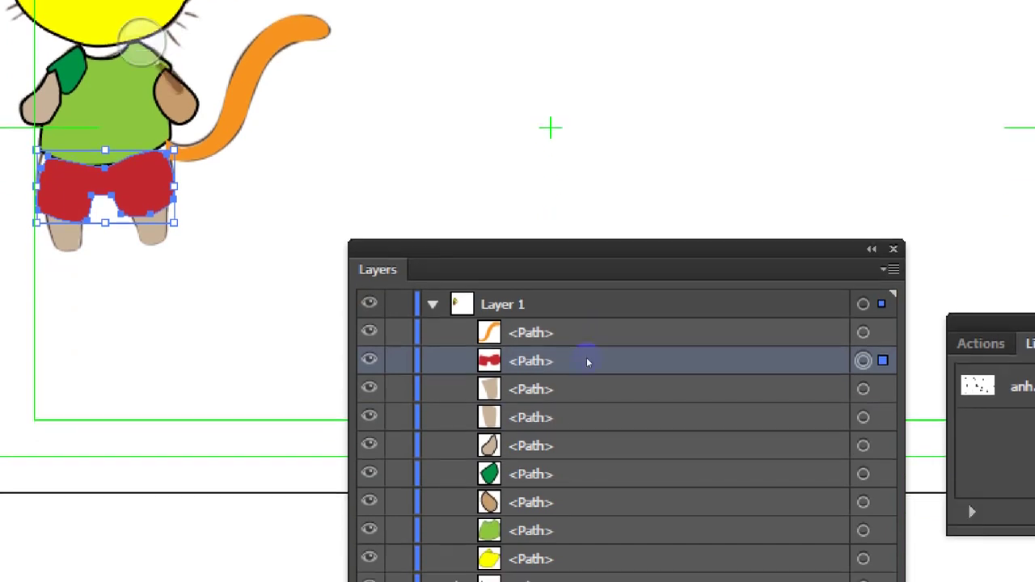
drag(587, 533, 586, 530)
drag(586, 357, 591, 289)
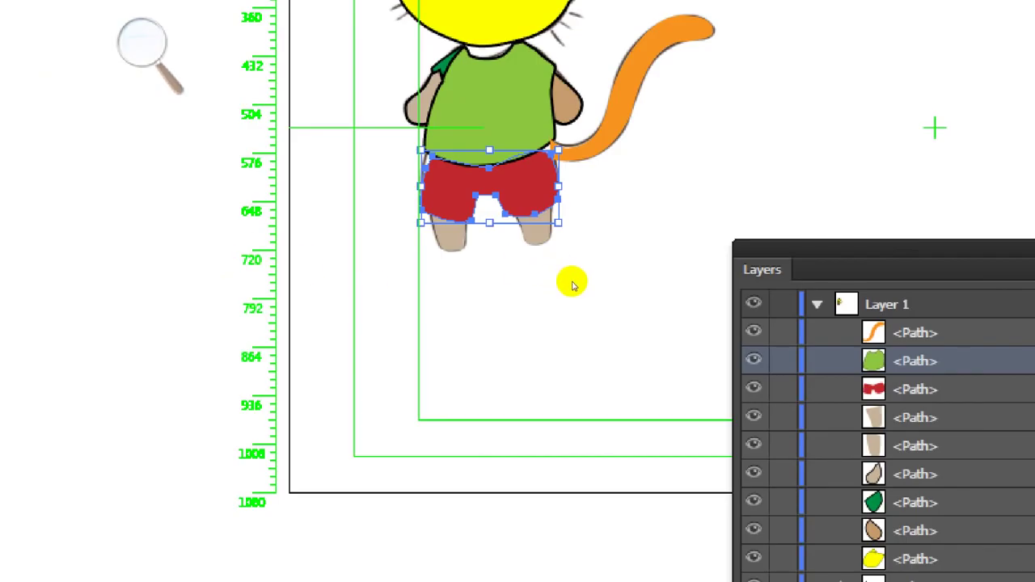
Step: Reorder Layer 1 so the orange tail path sits below the yellow head path, and clear the selection
drag(575, 329, 574, 376)
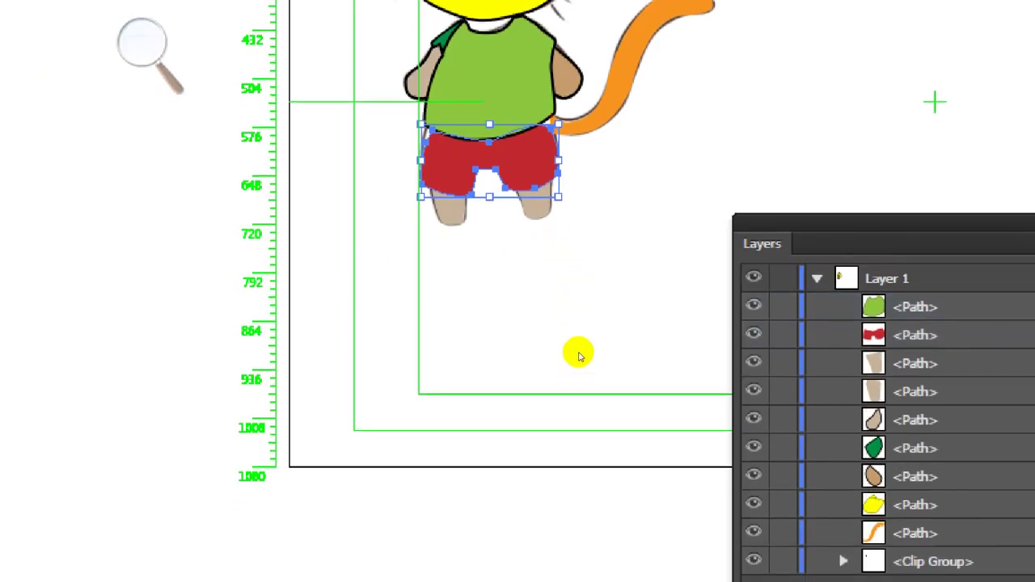
click(455, 232)
click(280, 226)
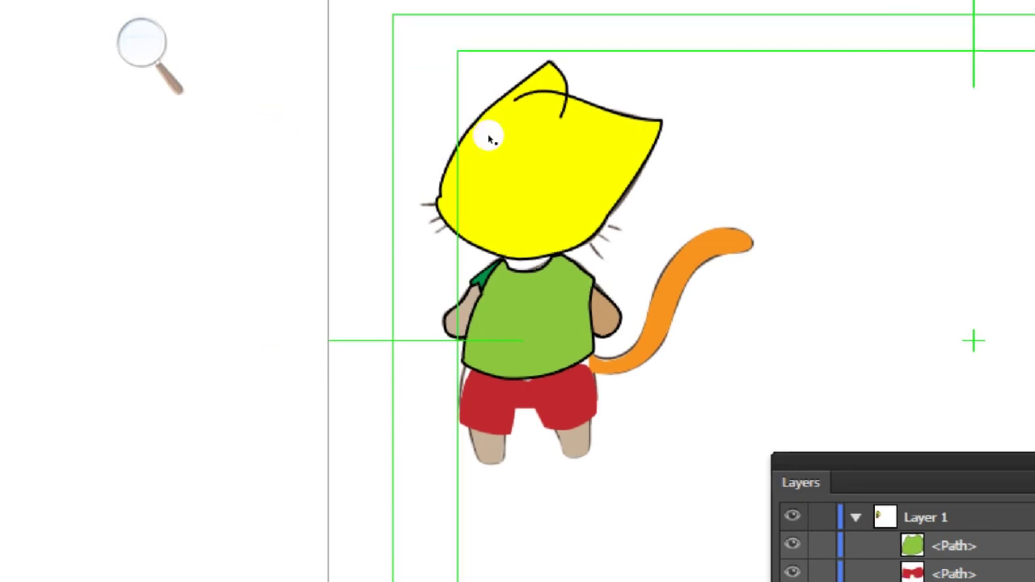
Step: Move the yellow head shape off the artboard beside the character to uncover the sketched face, and deselect it
click(406, 148)
mouse_move(422, 138)
mouse_down()
mouse_move(278, 127)
mouse_move(289, 122)
mouse_up()
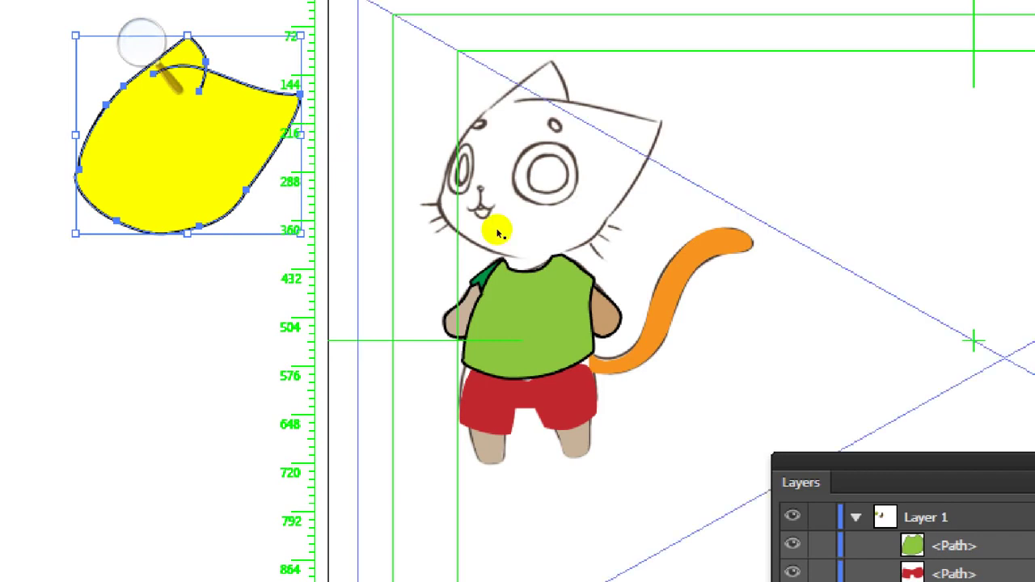
key(p)
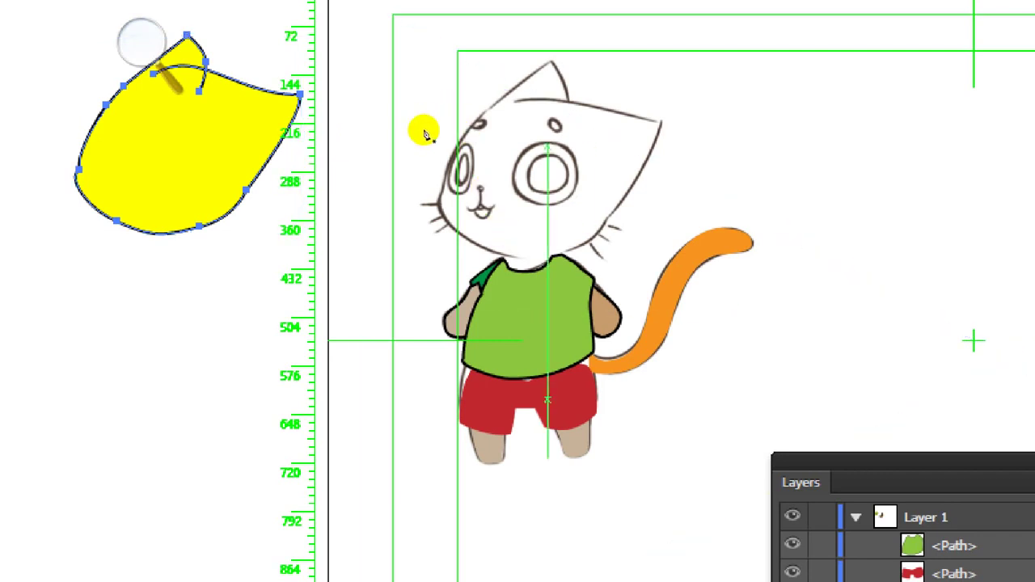
key(v)
click(288, 186)
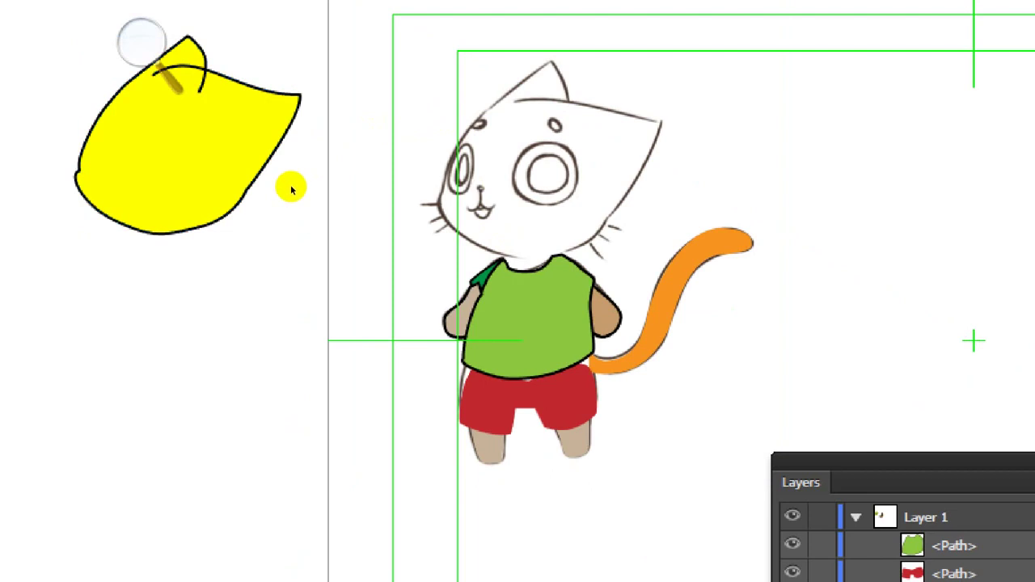
Step: Trace the large right ear with the Pen tool, from the top of the head to the ear tip and down to the cheek
key(p)
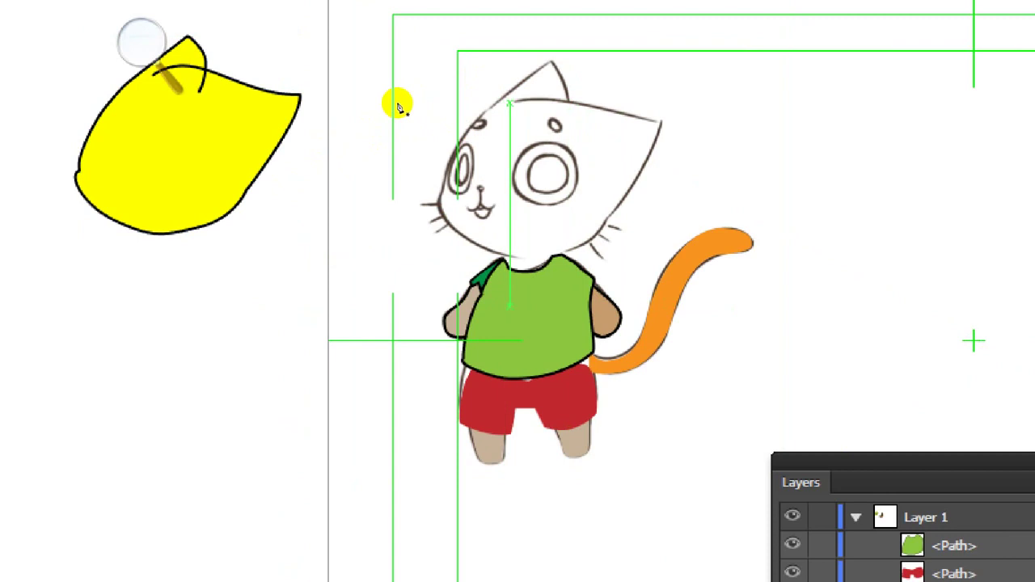
click(518, 103)
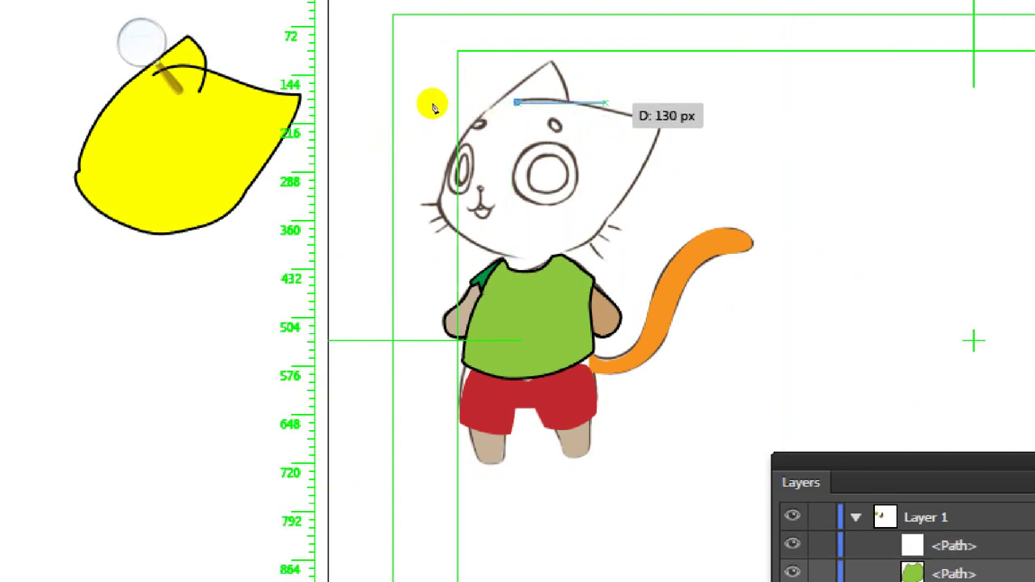
drag(432, 105, 446, 111)
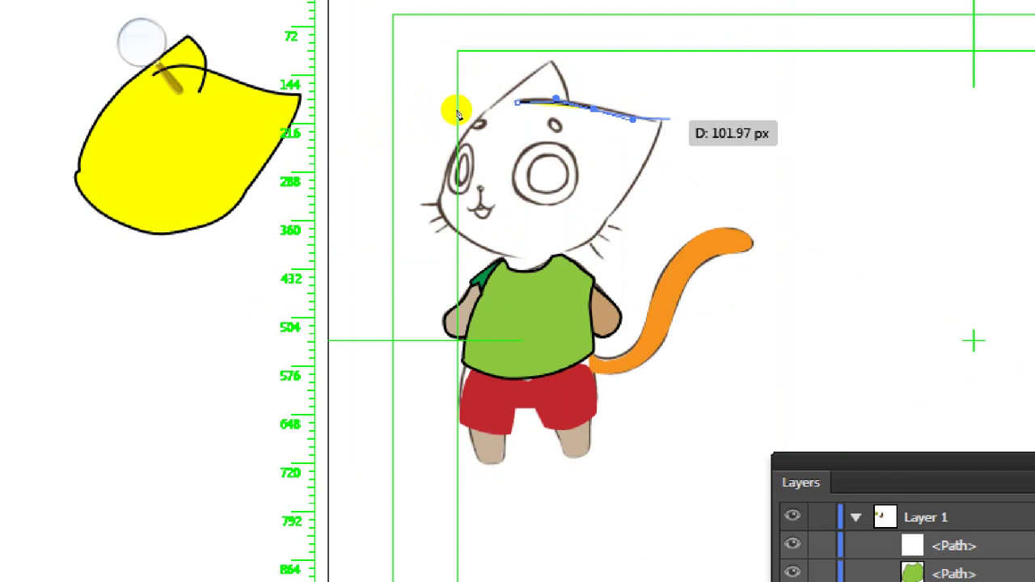
click(661, 119)
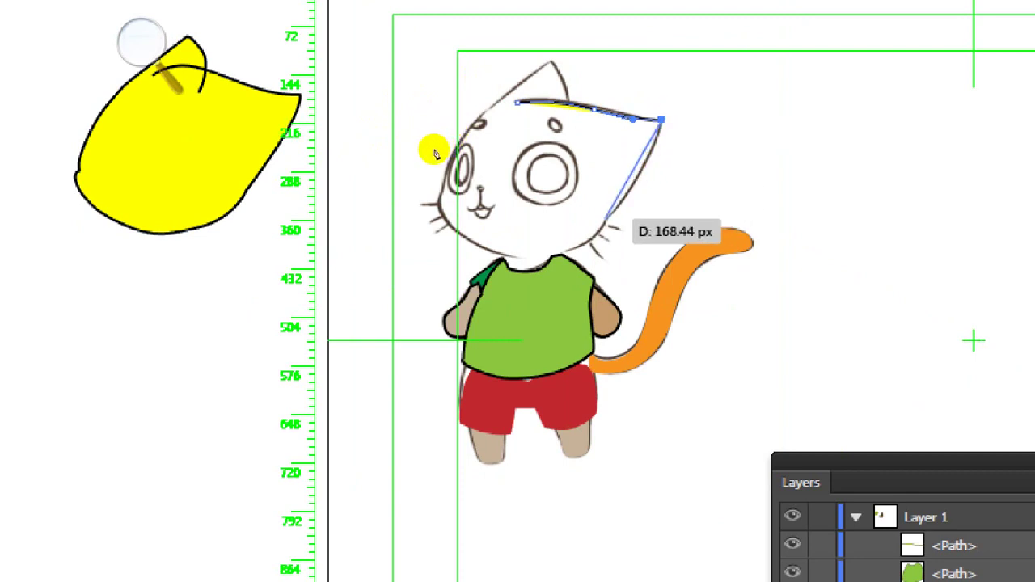
drag(606, 218, 583, 229)
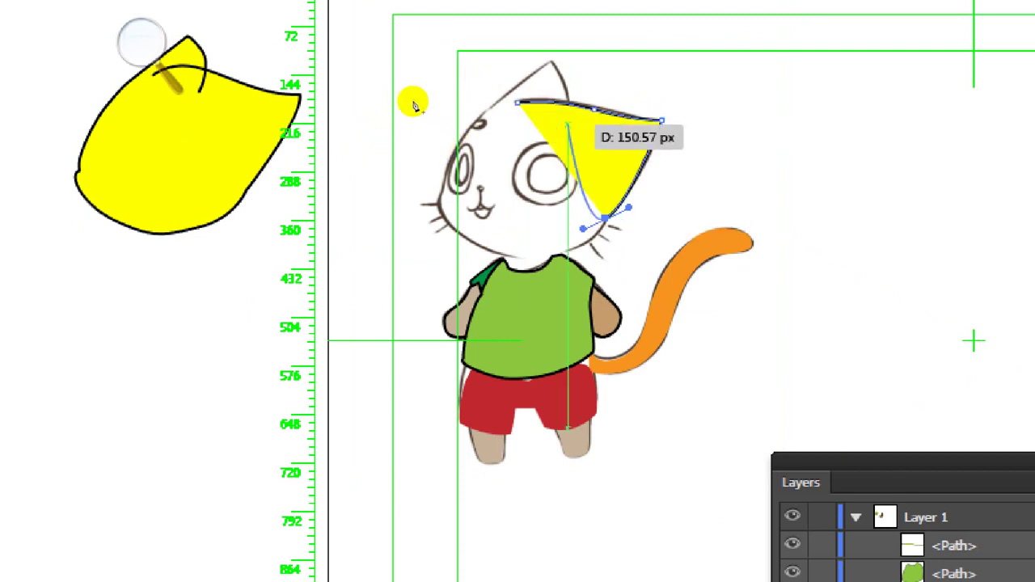
drag(414, 105, 434, 134)
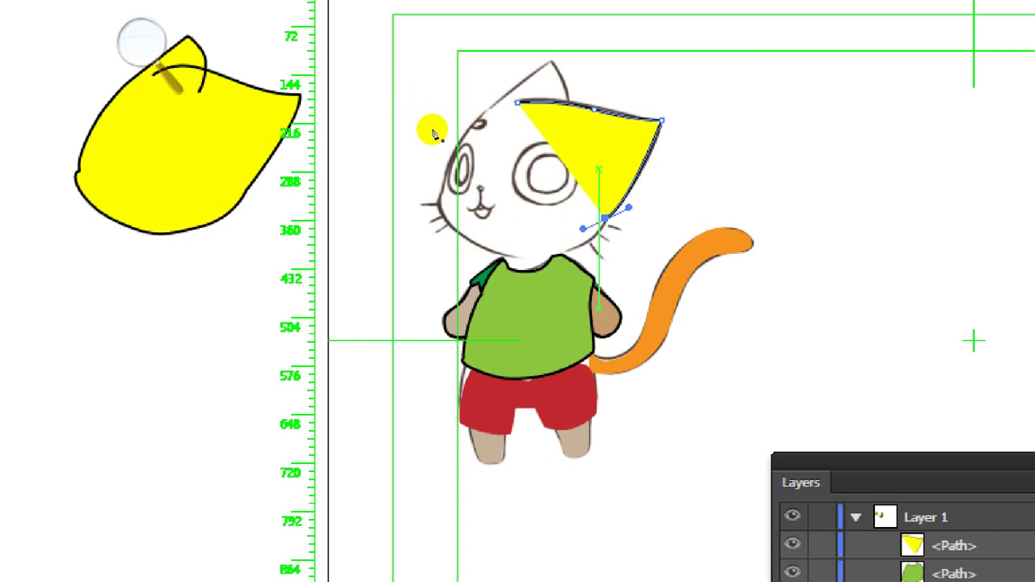
Step: Move the traced yellow ear piece off the head into the empty area above the tail
key(v)
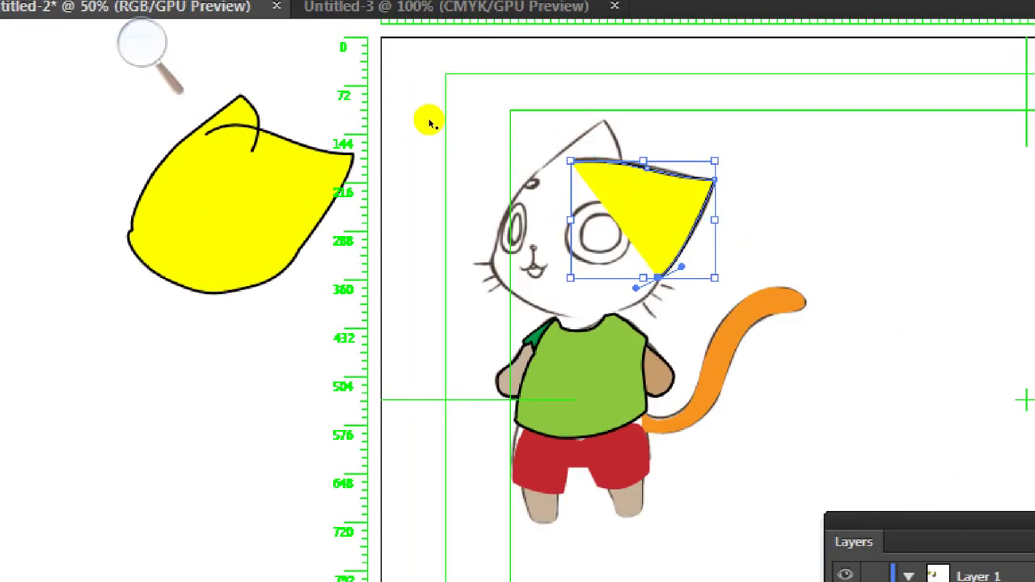
drag(430, 121, 496, 114)
key(p)
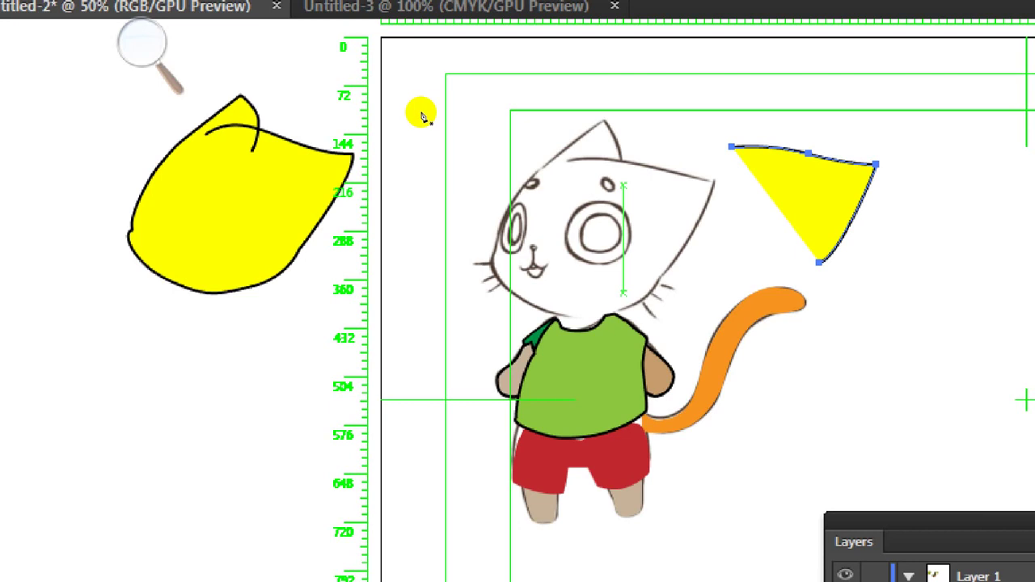
key(v)
Step: Select the beige left arm and move its path below the dark green sleeve in Layer 1, then deselect
click(508, 375)
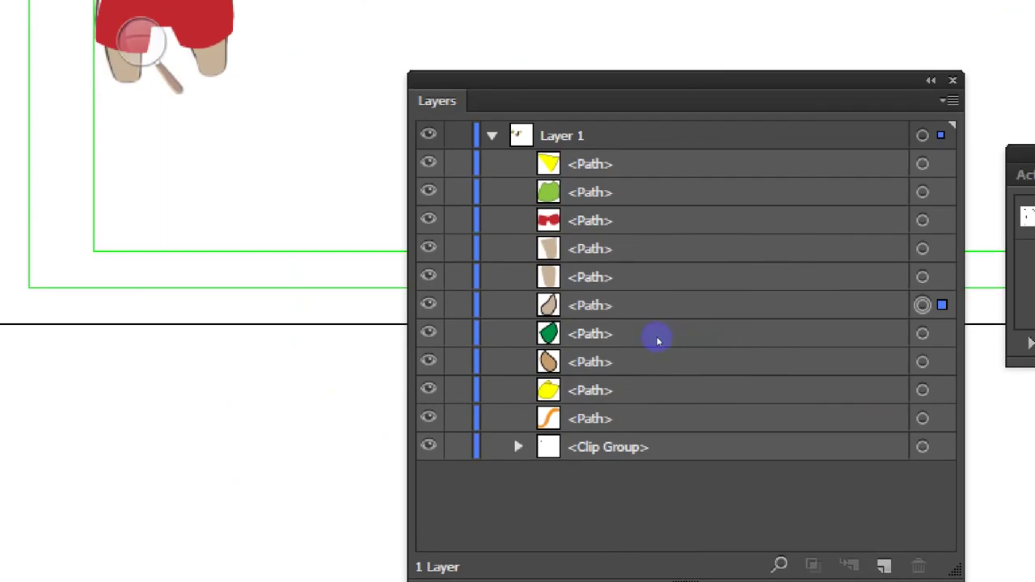
drag(597, 308, 590, 353)
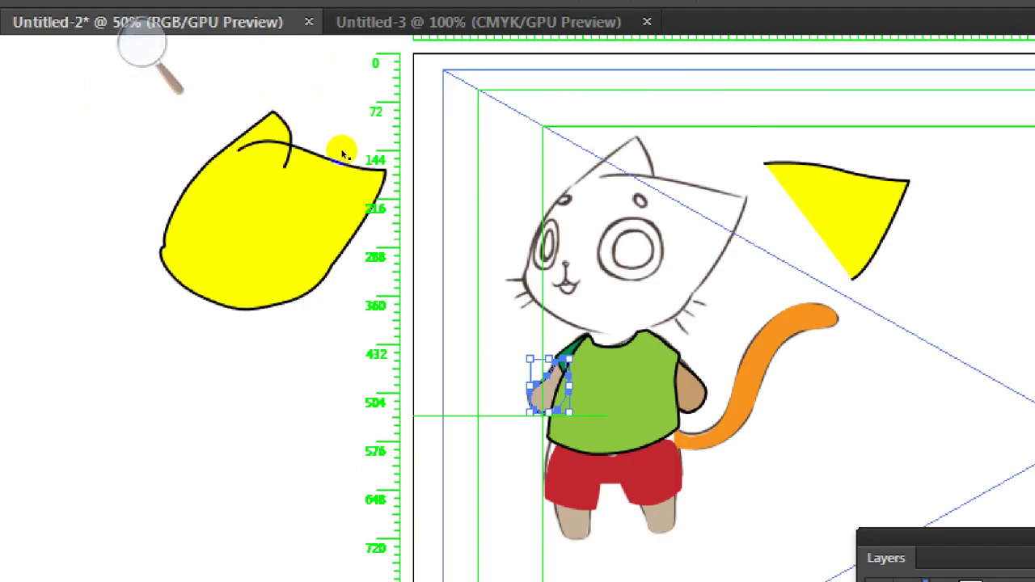
click(287, 198)
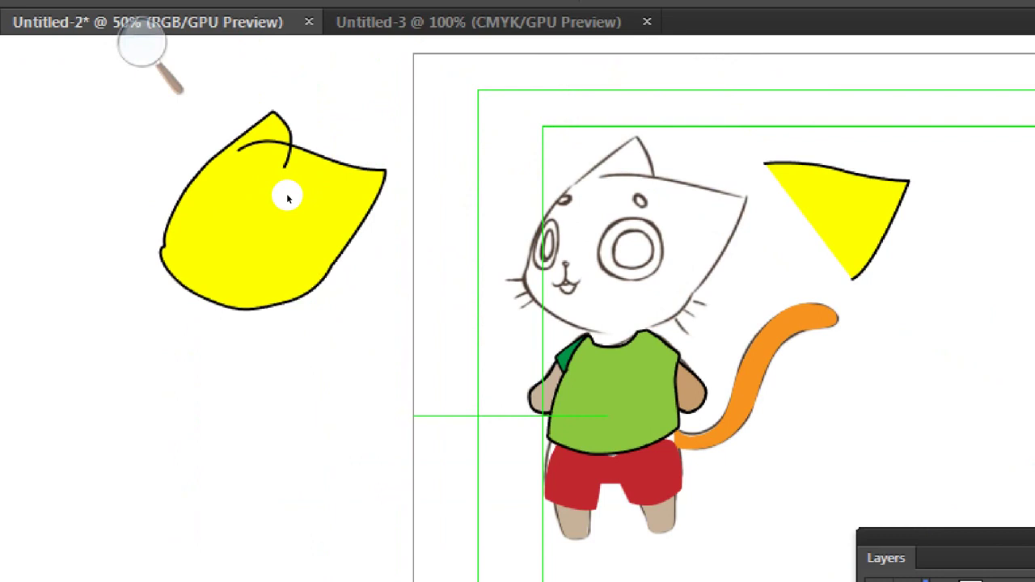
Step: Trace the pointed left ear as a closed shape with a curved base using the Pen tool, and select it
key(p)
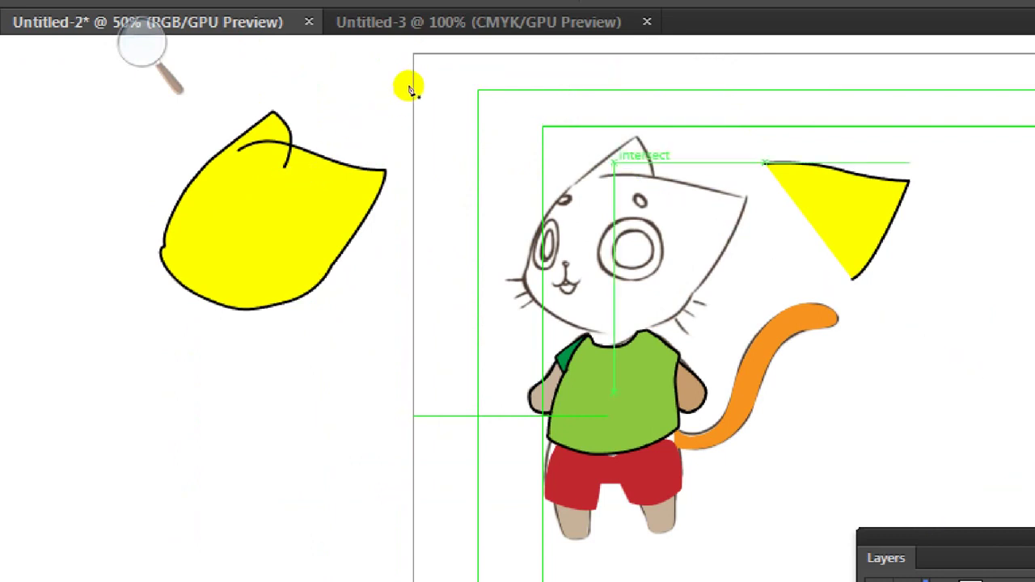
click(631, 137)
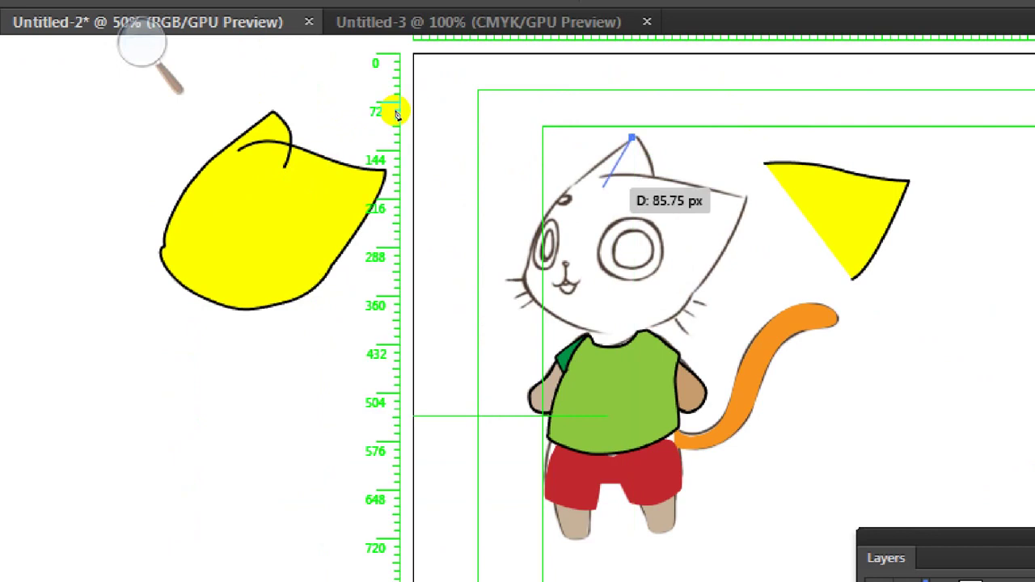
drag(388, 109, 406, 119)
drag(613, 210, 635, 211)
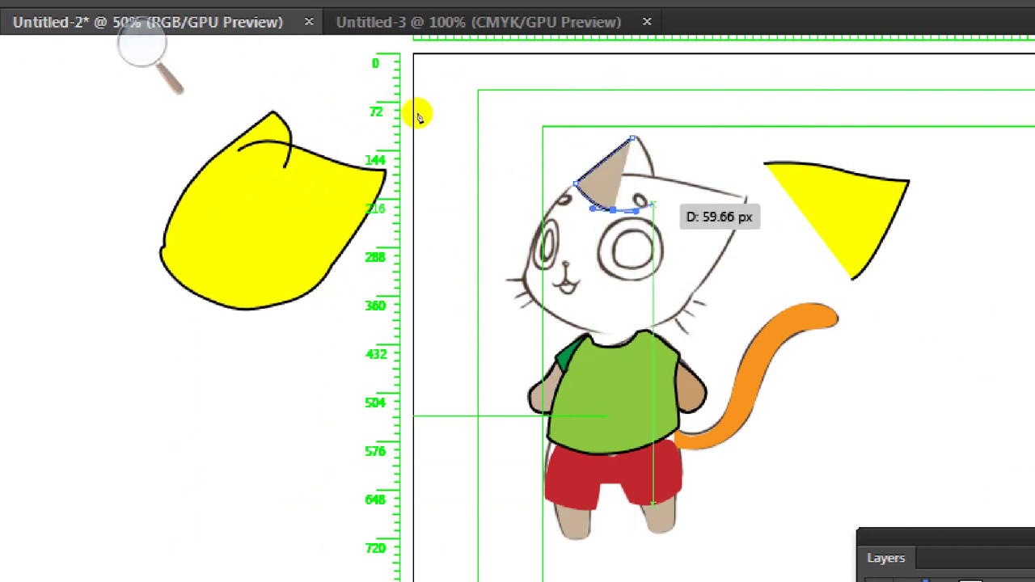
drag(422, 114, 412, 91)
drag(632, 138, 613, 128)
key(v)
click(384, 69)
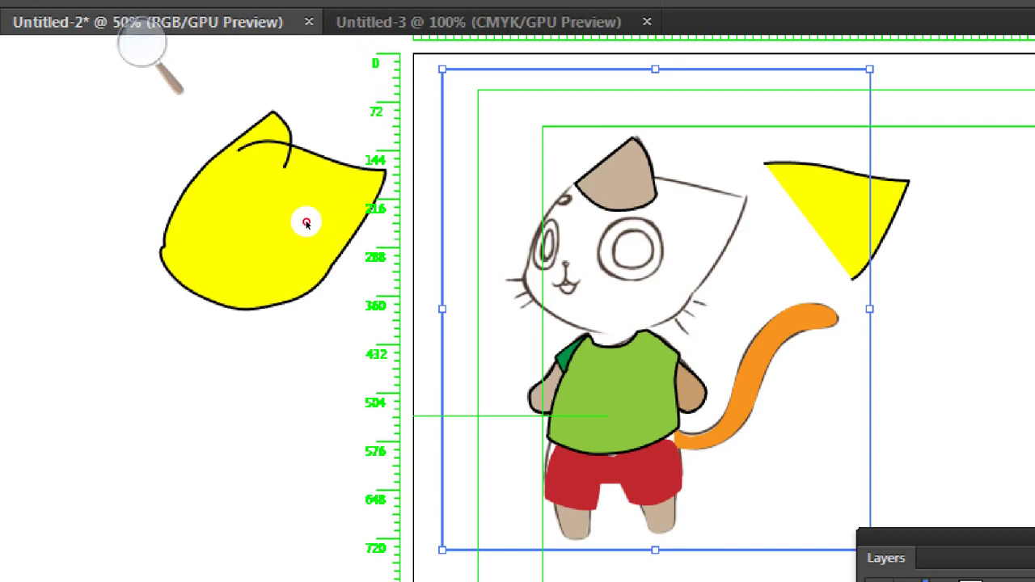
click(393, 110)
key(ctrl+h)
key(ctrl+r)
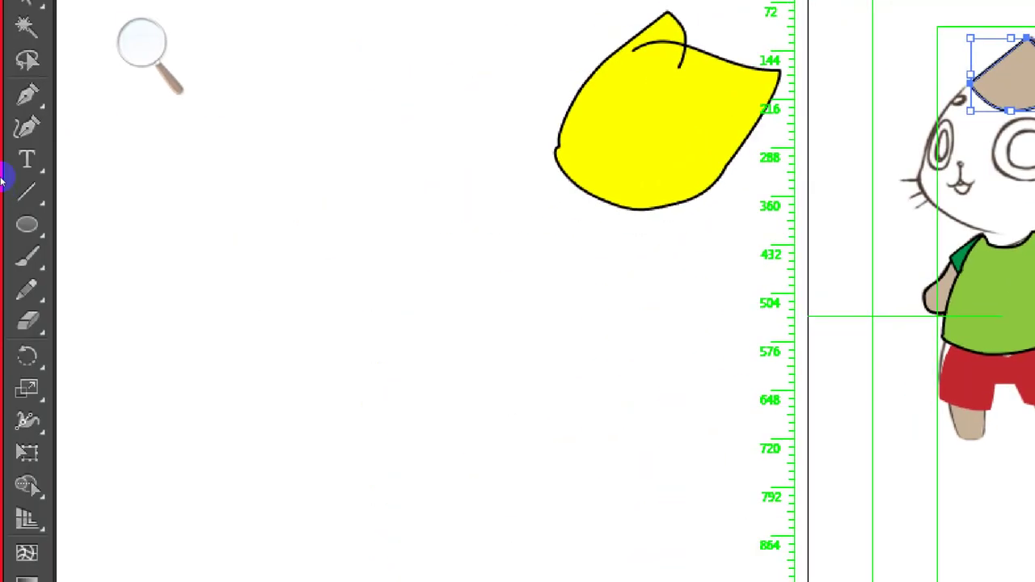
key(shift+e)
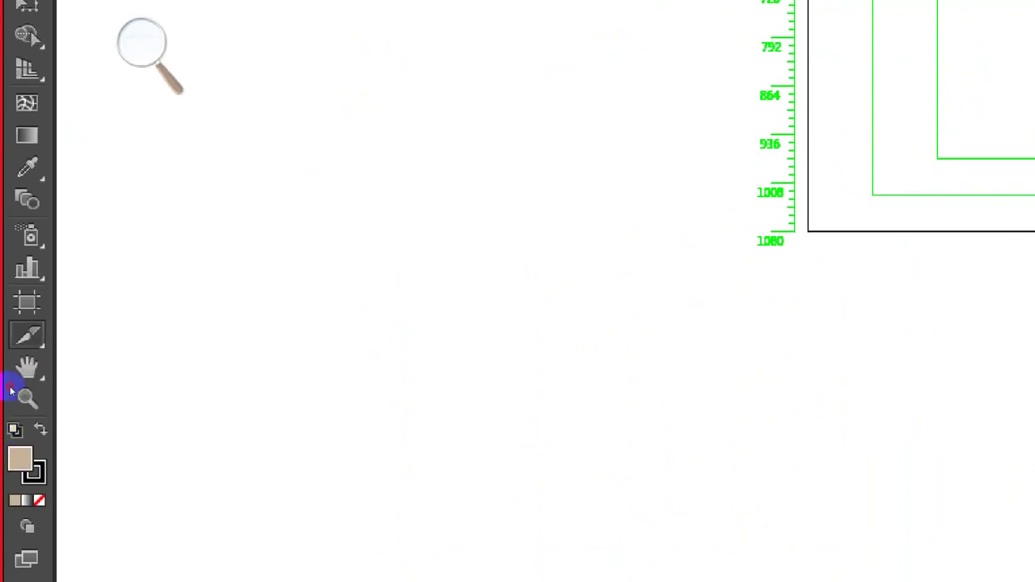
click(27, 335)
click(26, 367)
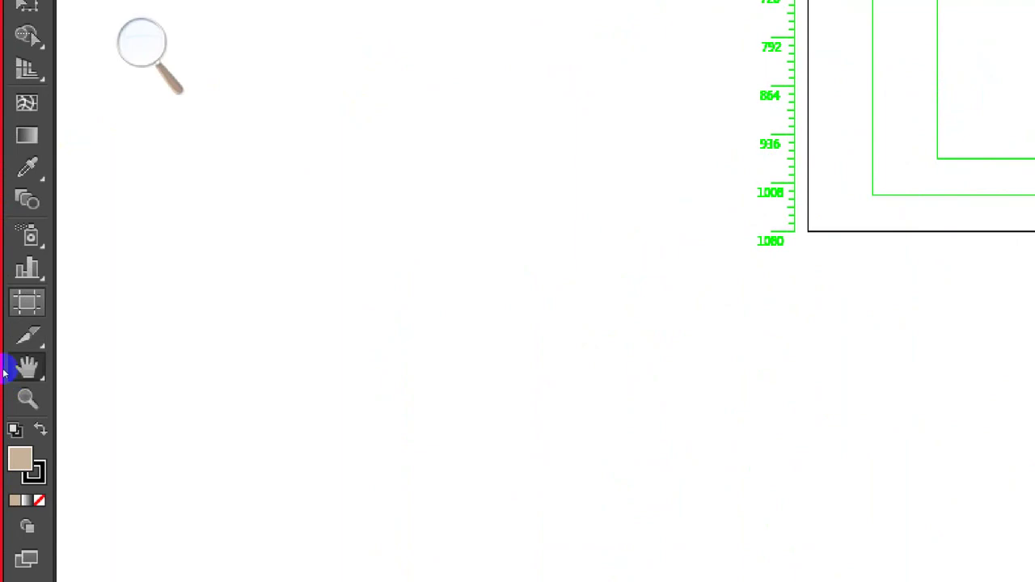
Step: Copy the yellow fill and black outline from the separate ear piece onto the left ear with the Eyedropper tool
key(i)
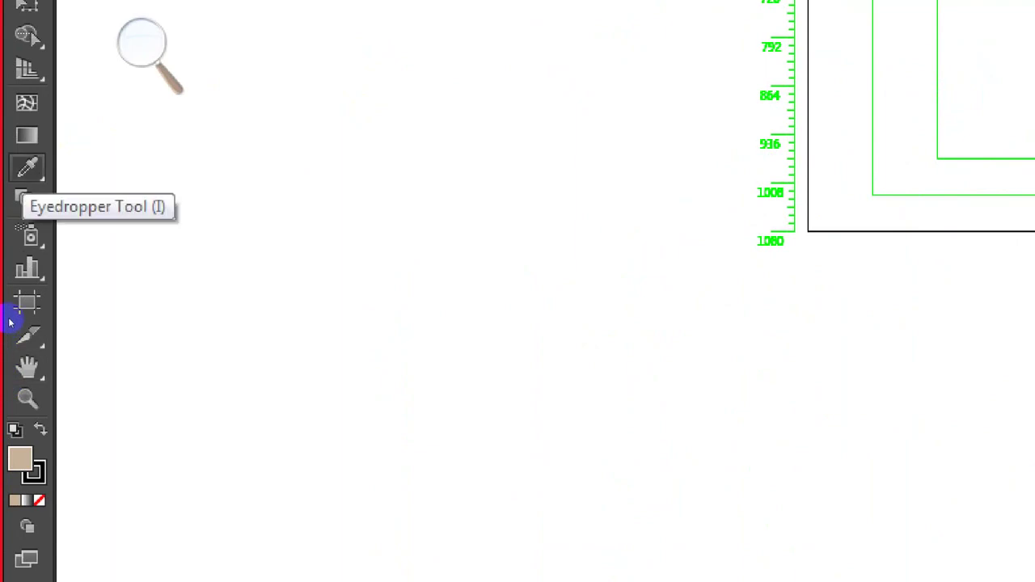
click(27, 167)
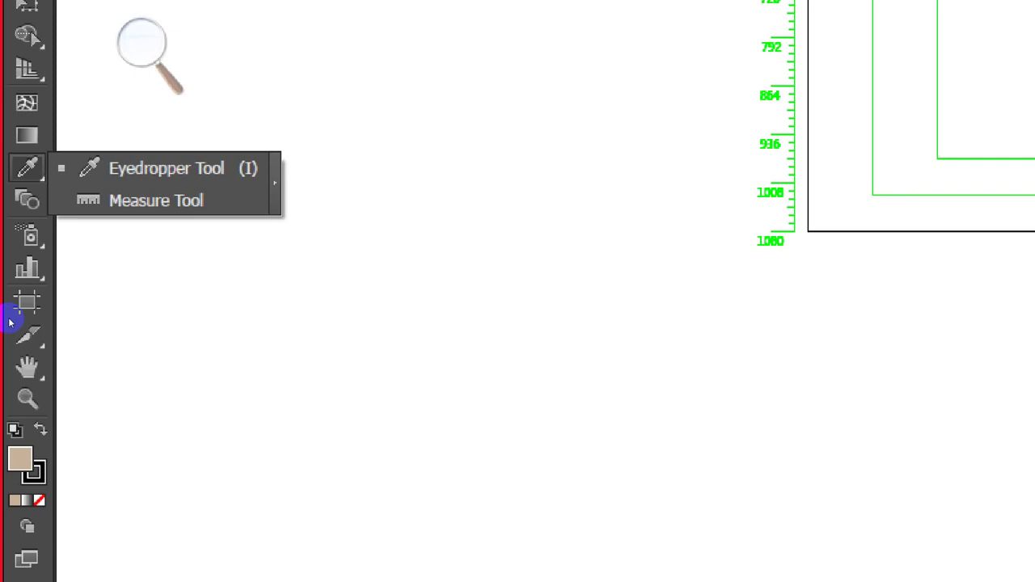
click(53, 320)
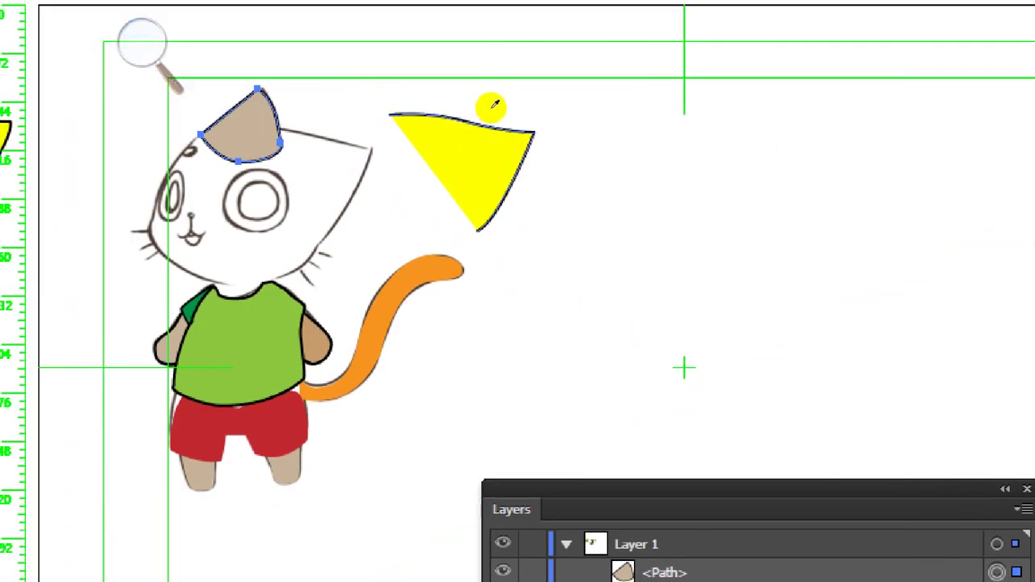
click(491, 107)
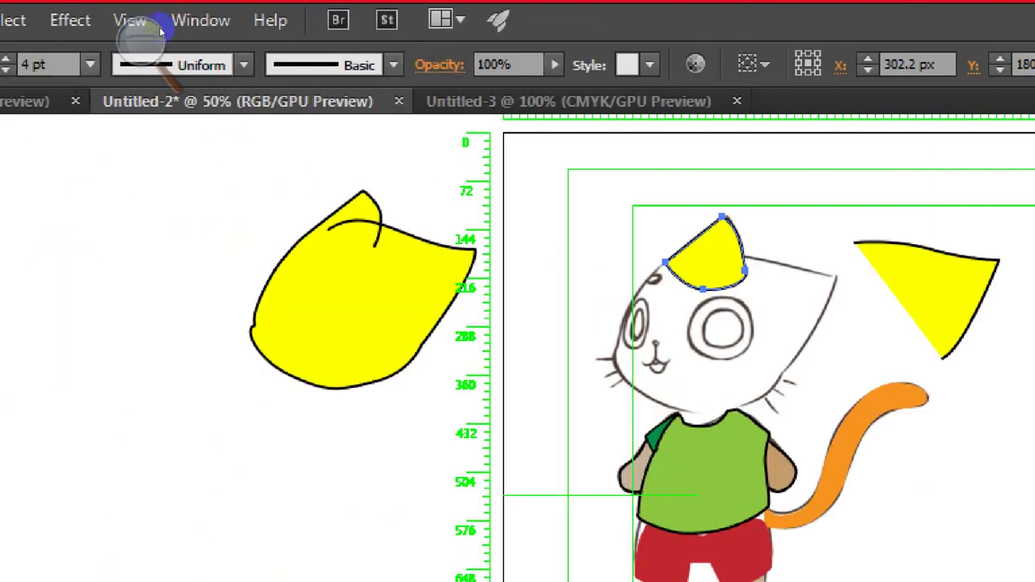
Step: Set the left ear's outline to 8 pt and color it orange
click(90, 65)
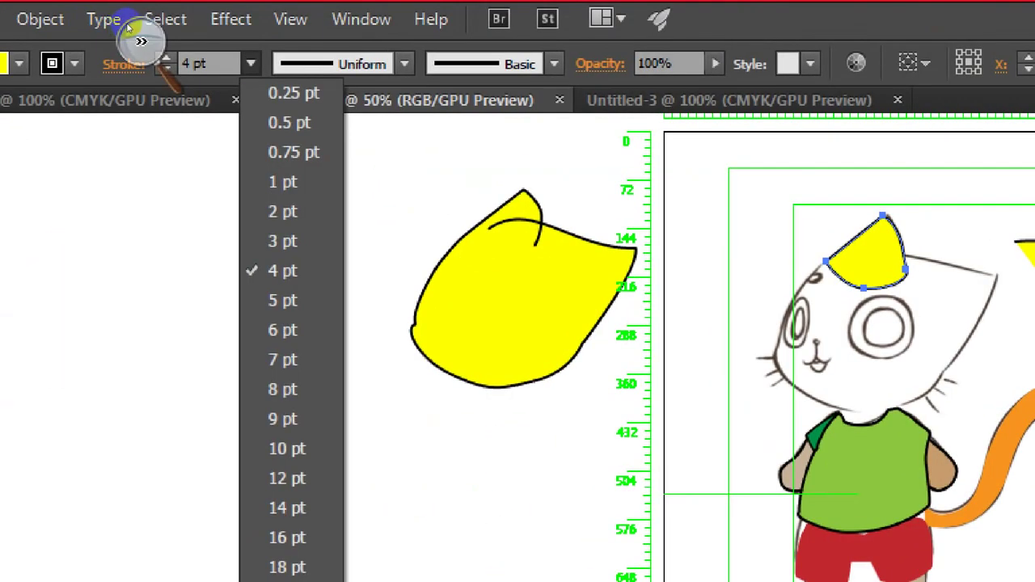
click(165, 57)
click(165, 57)
click(165, 57)
click(165, 57)
click(75, 64)
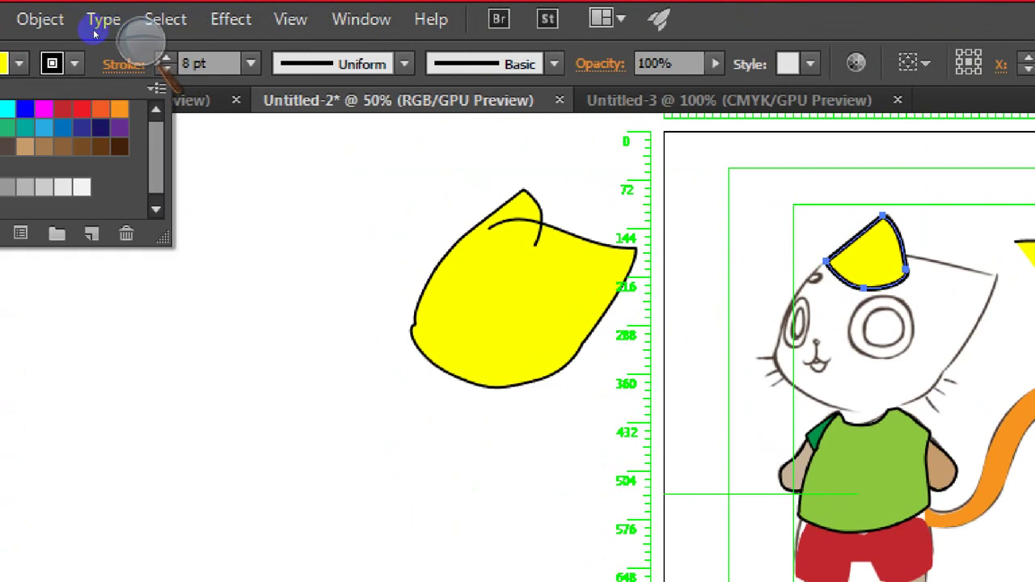
click(120, 108)
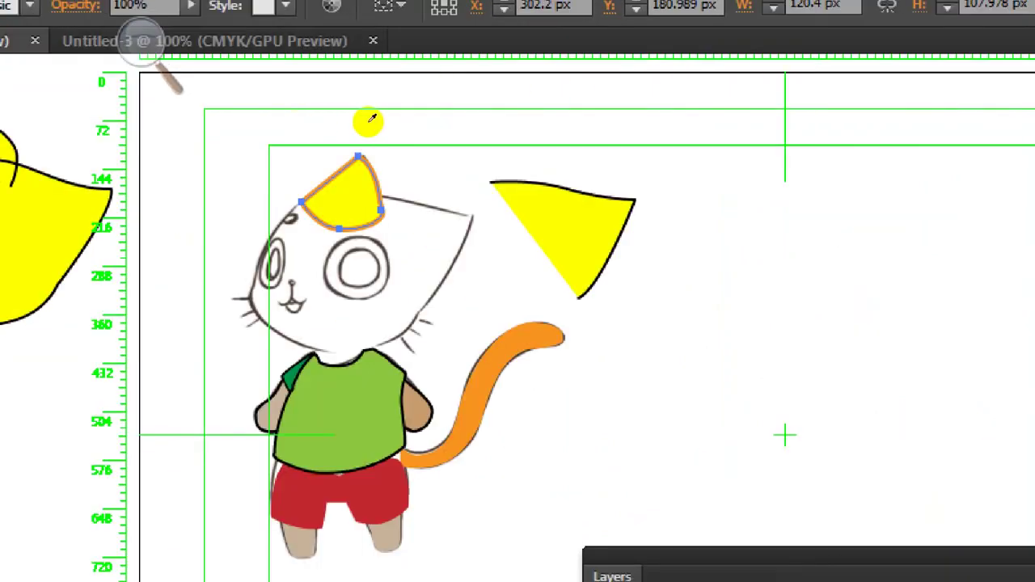
Step: Sample the separate yellow ear piece's style onto the left ear, and move that ear off the head to the artboard's edge
click(494, 102)
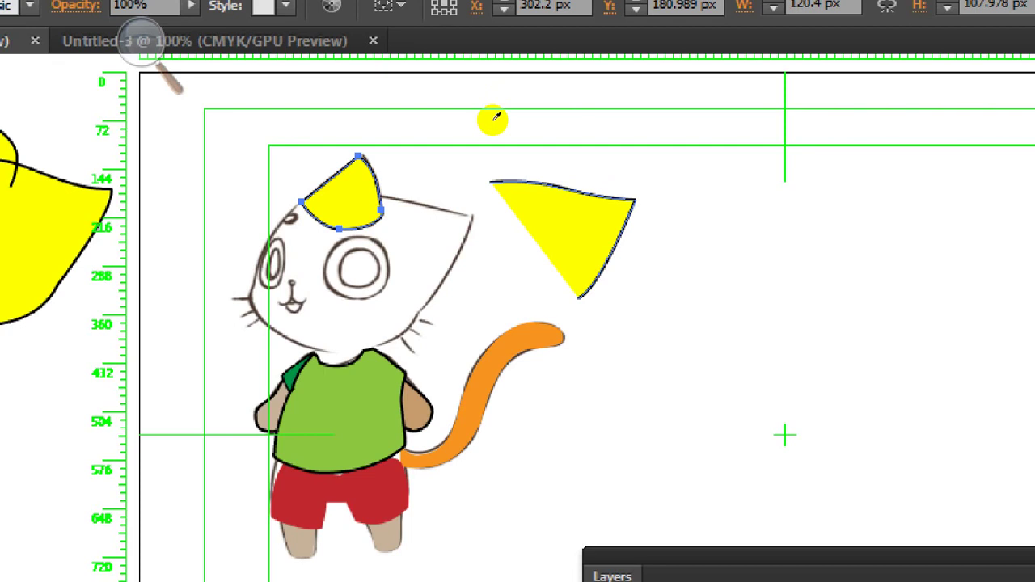
key(v)
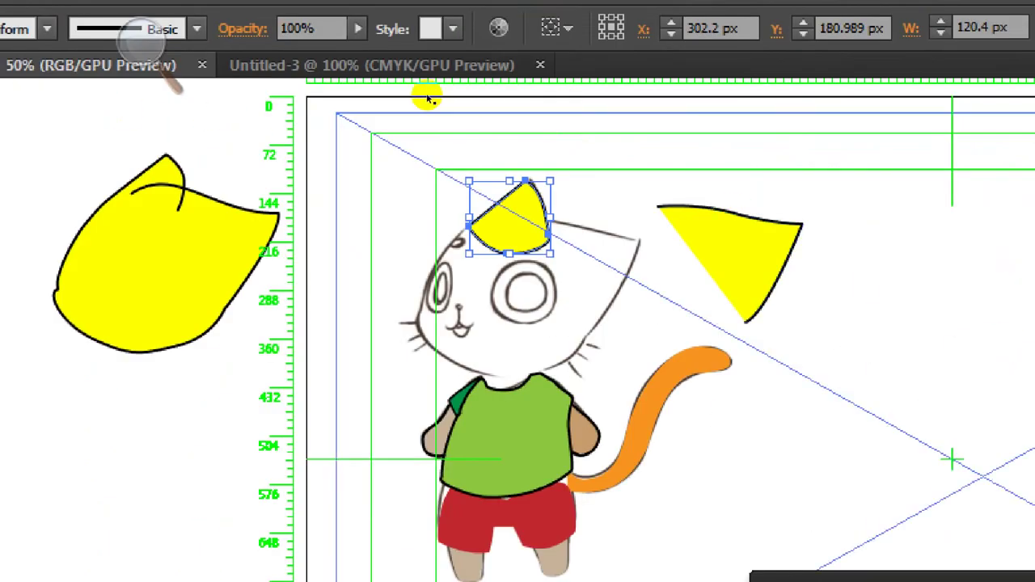
drag(507, 206, 304, 137)
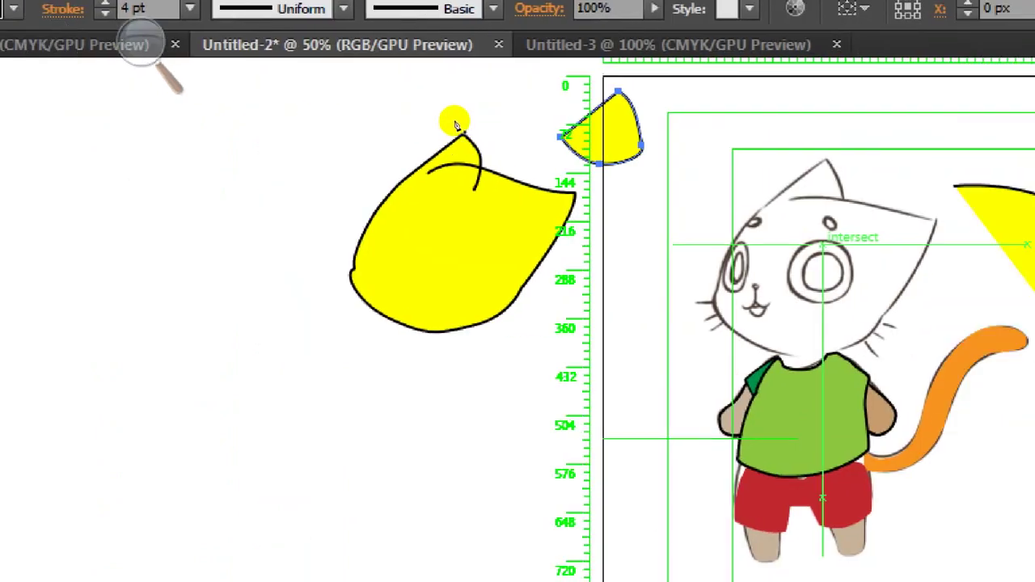
Step: Trace the rounded head outline without ears over the sketch as a closed shape with the Pen tool
click(694, 198)
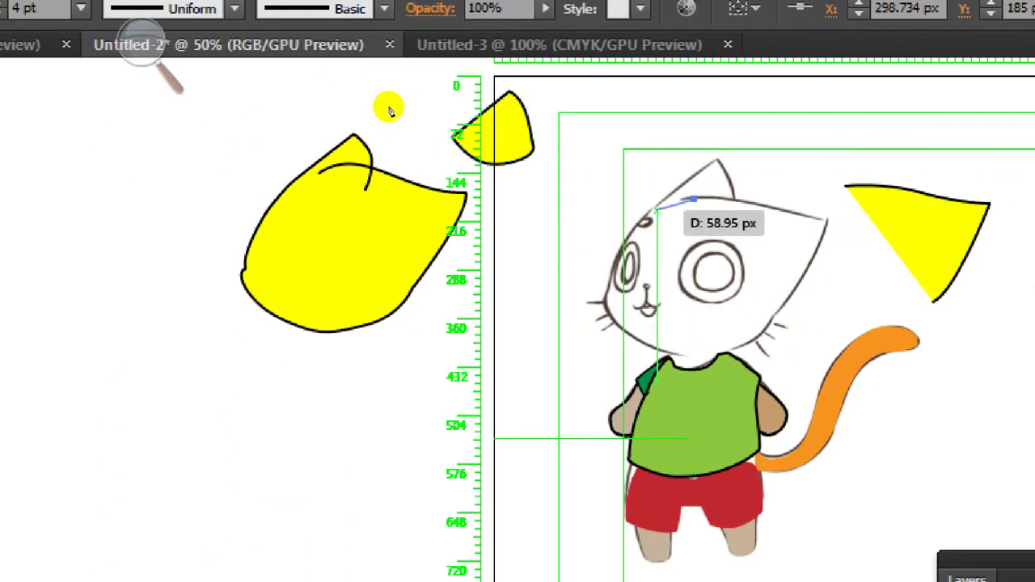
drag(650, 209, 613, 266)
click(369, 138)
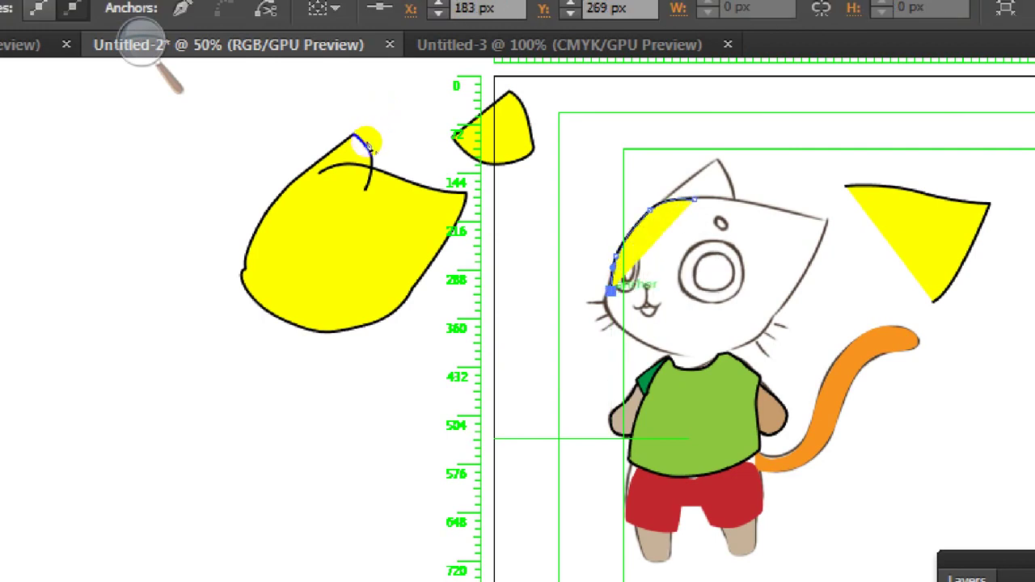
click(368, 147)
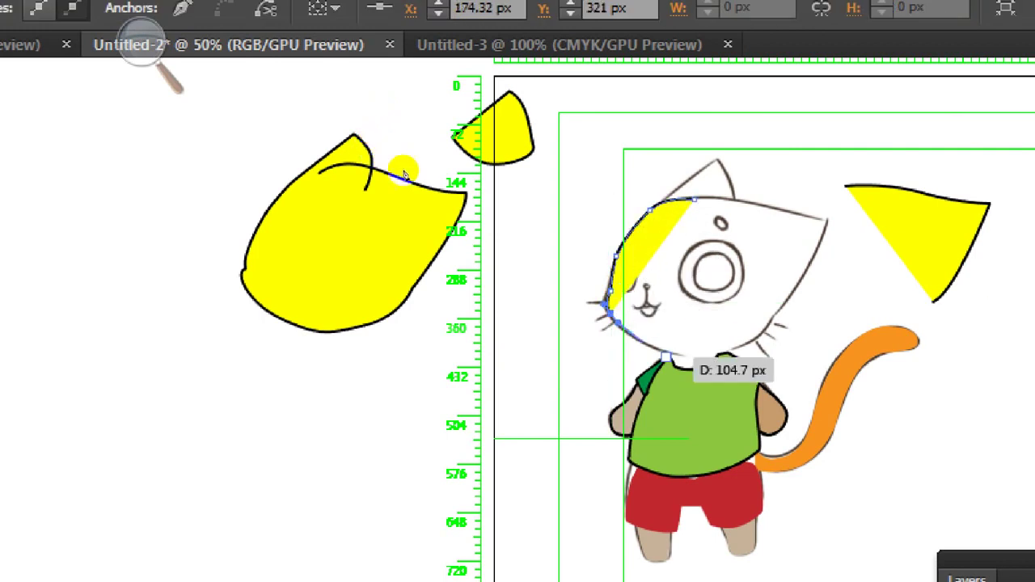
click(404, 165)
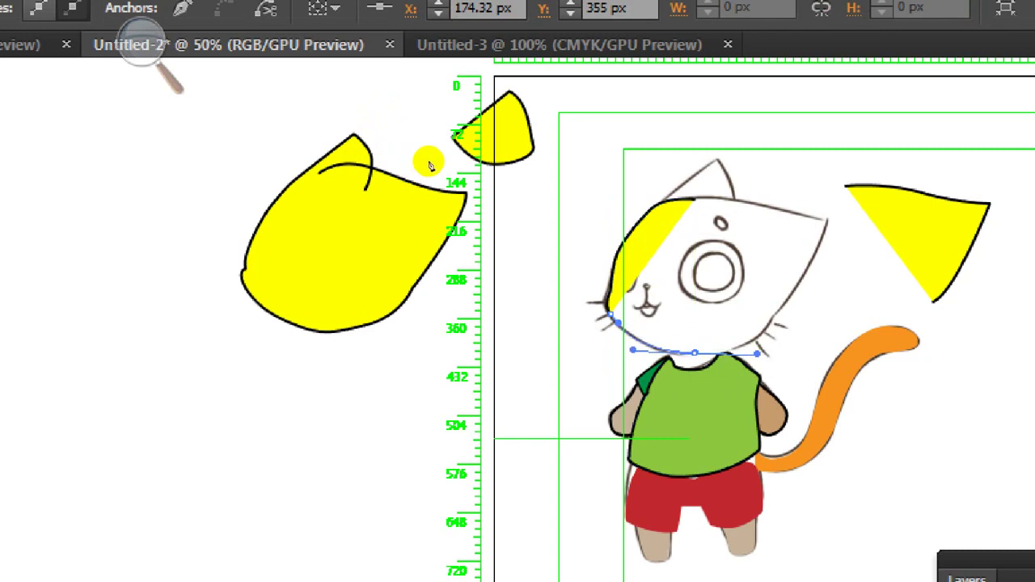
click(428, 161)
click(435, 149)
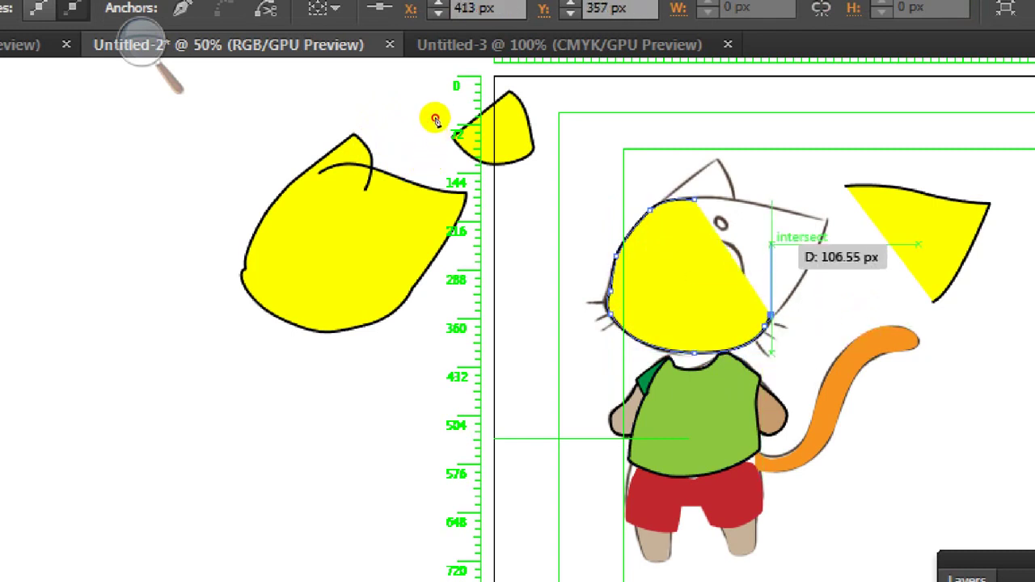
drag(434, 119, 399, 100)
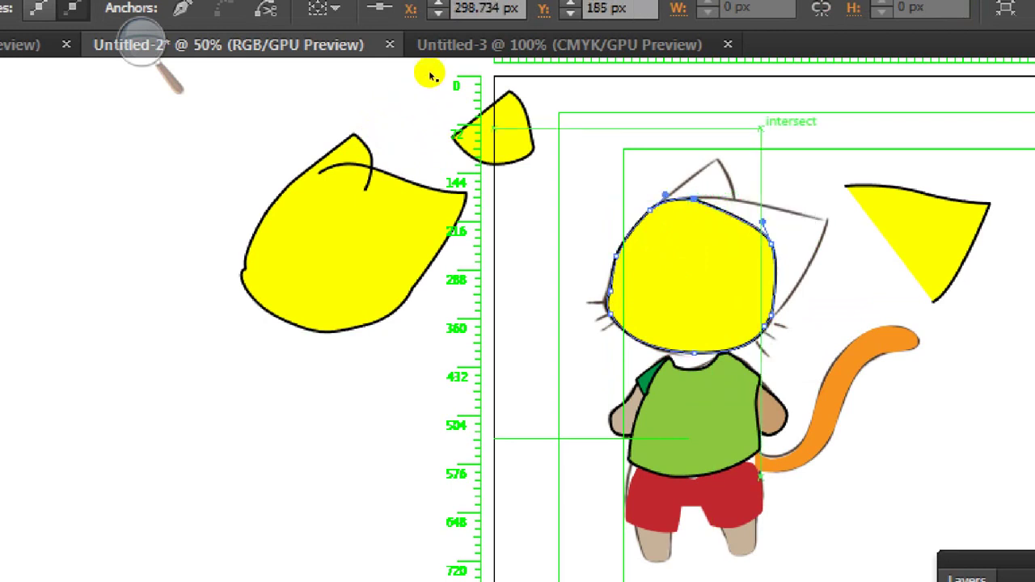
key(v)
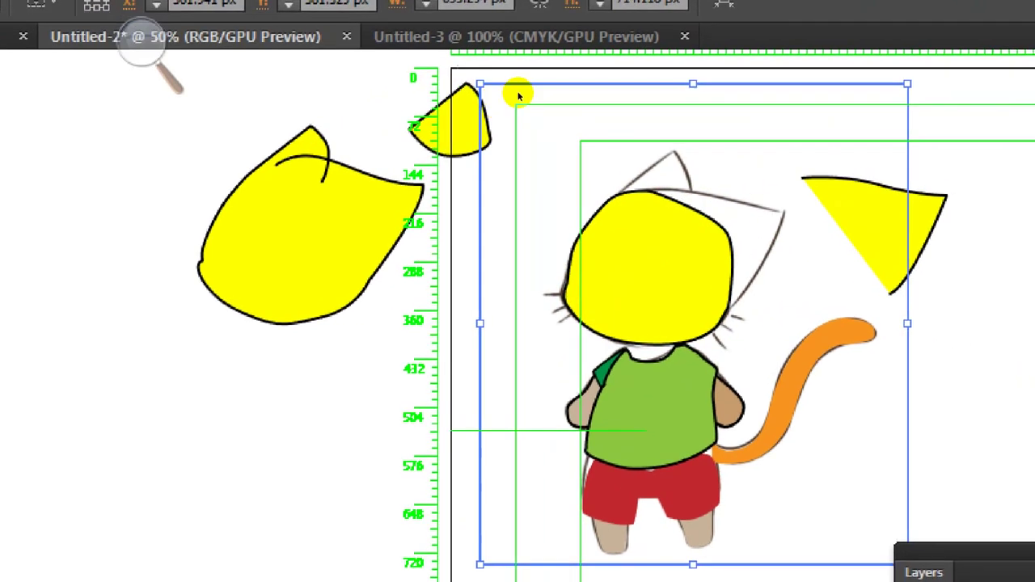
Step: Move the separate right ear and left ear pieces into place on the new head, matching the sketch
click(563, 101)
drag(508, 108, 449, 114)
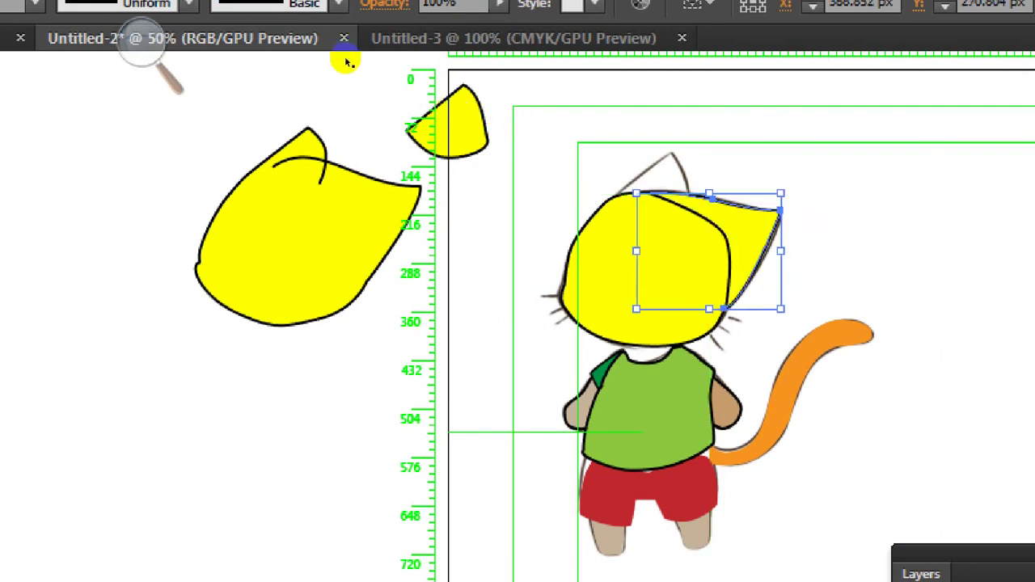
drag(345, 77, 408, 95)
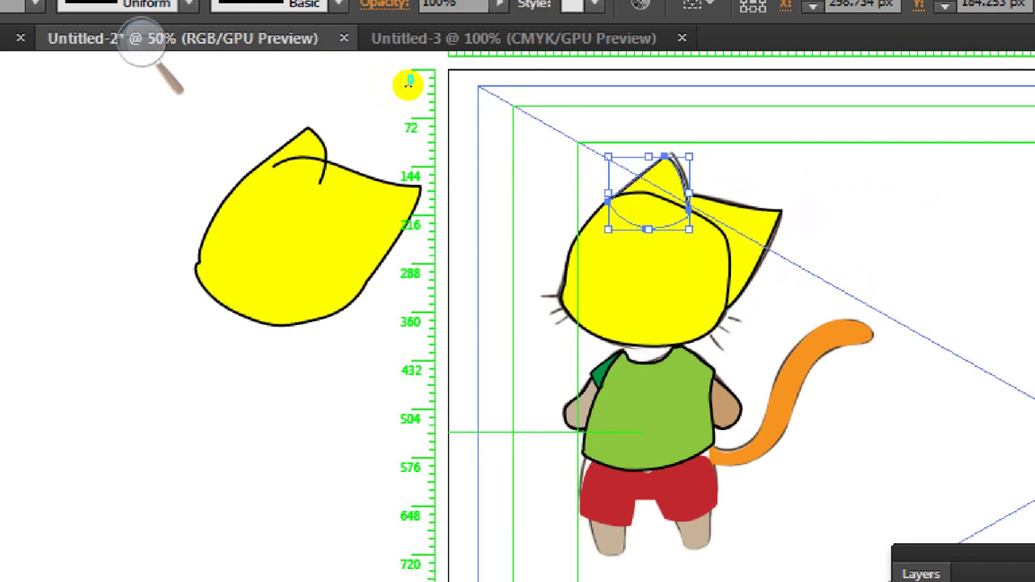
click(364, 88)
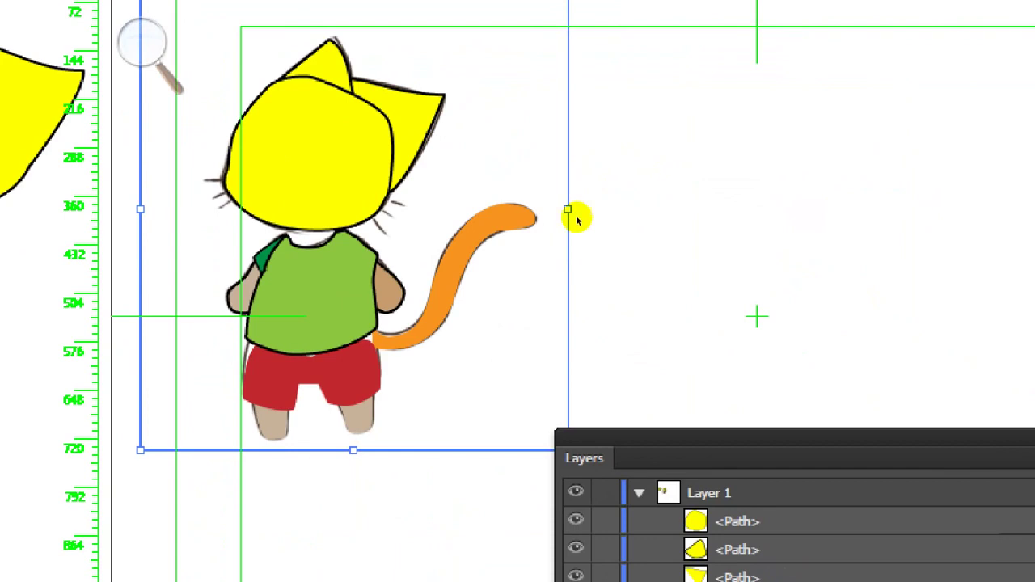
Step: Reorder the head paths in Layers with the right ear first, the rounded head second and the left ear third
drag(627, 456, 562, 193)
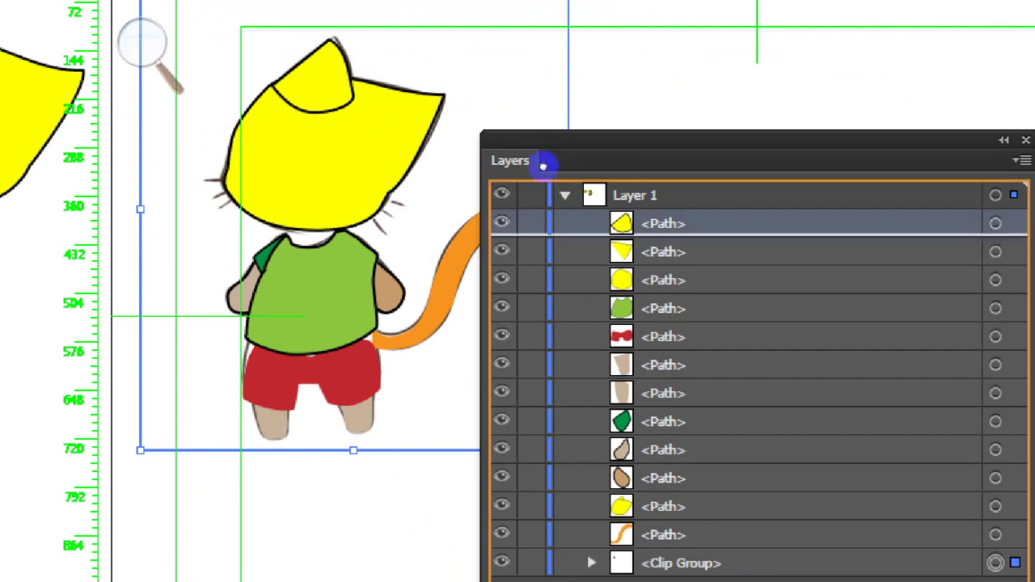
key(ctrl+[)
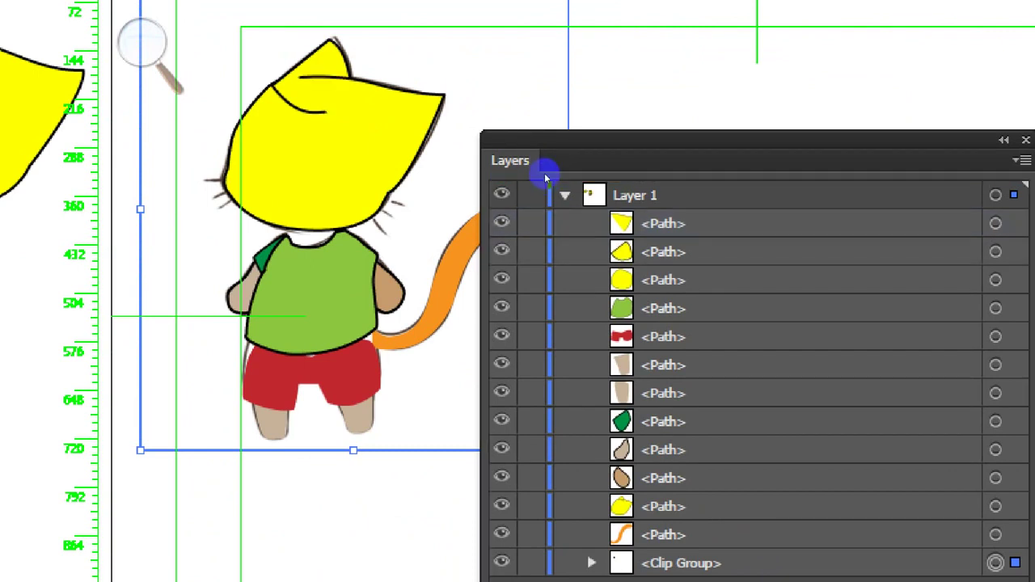
key(ctrl+[)
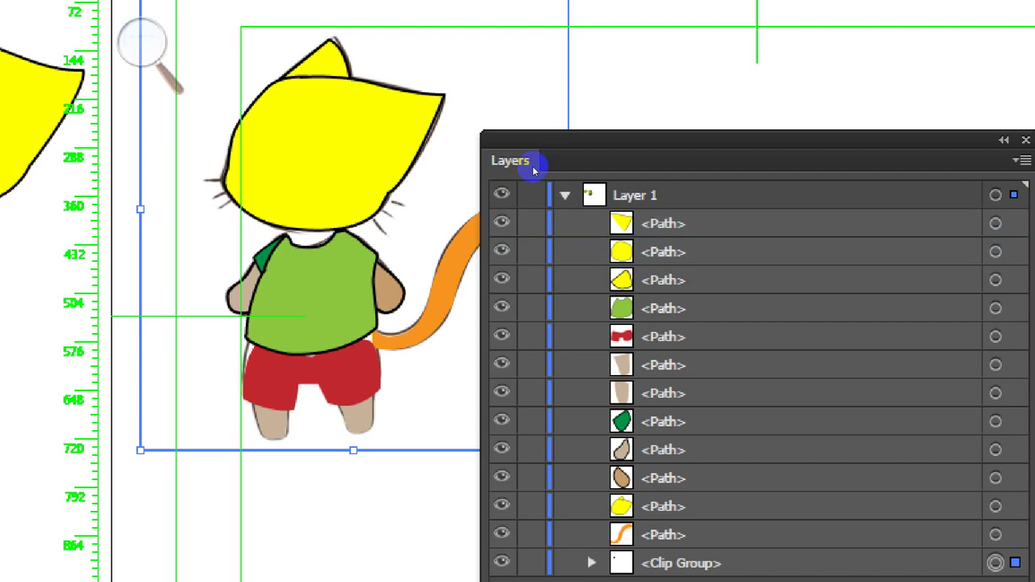
Step: Move the sketch image clear of the colored cat so both stand side by side, and hide the rulers
key(ctrl+minus)
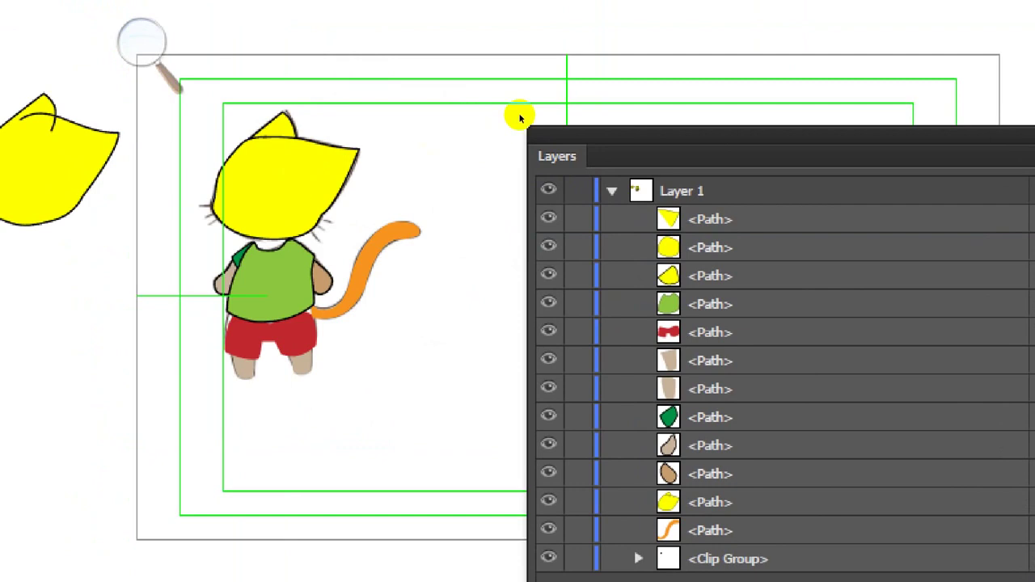
drag(526, 129, 705, 121)
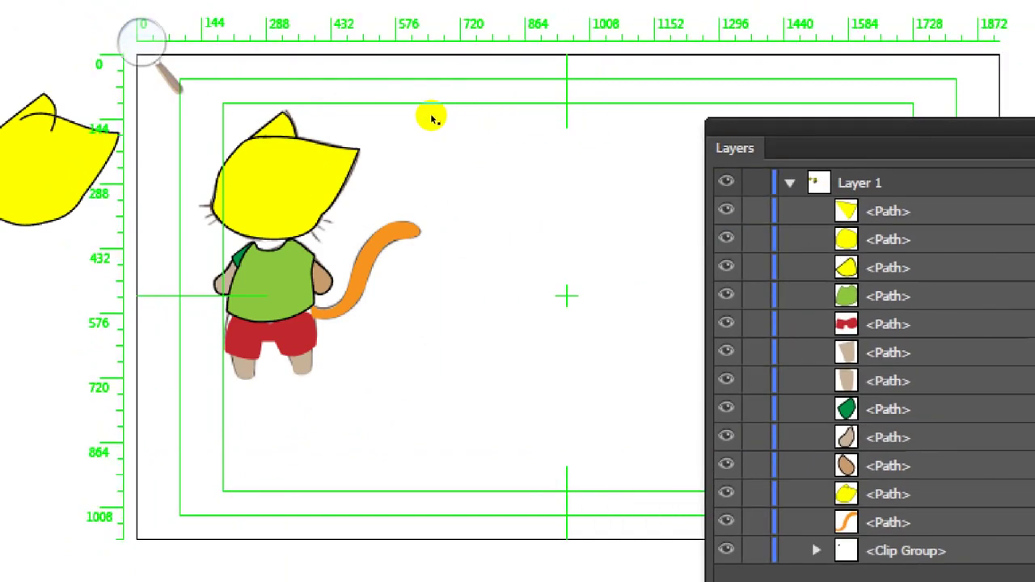
click(363, 110)
drag(396, 112, 481, 123)
key(ctrl+shift+a)
key(ctrl+r)
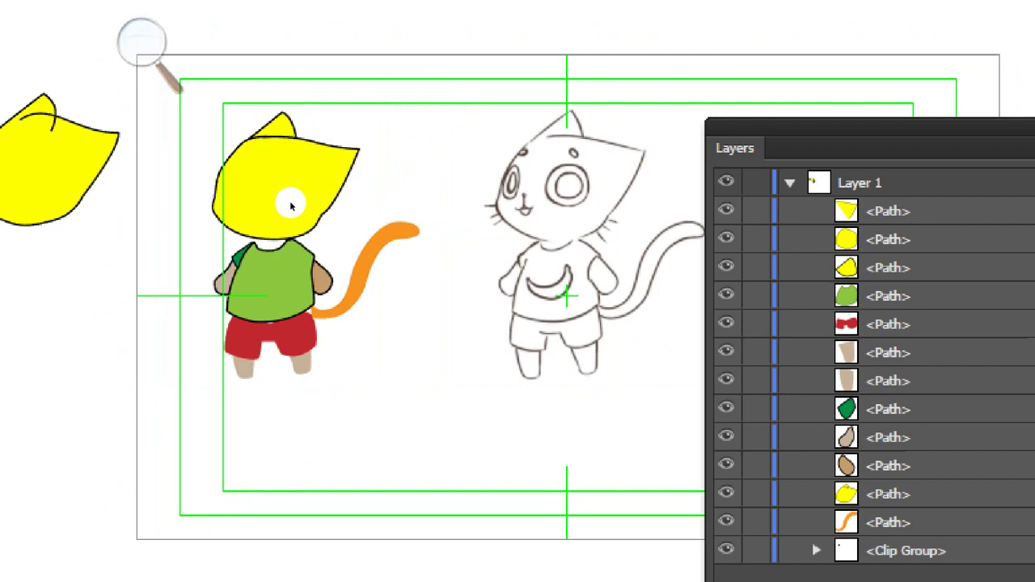
click(441, 202)
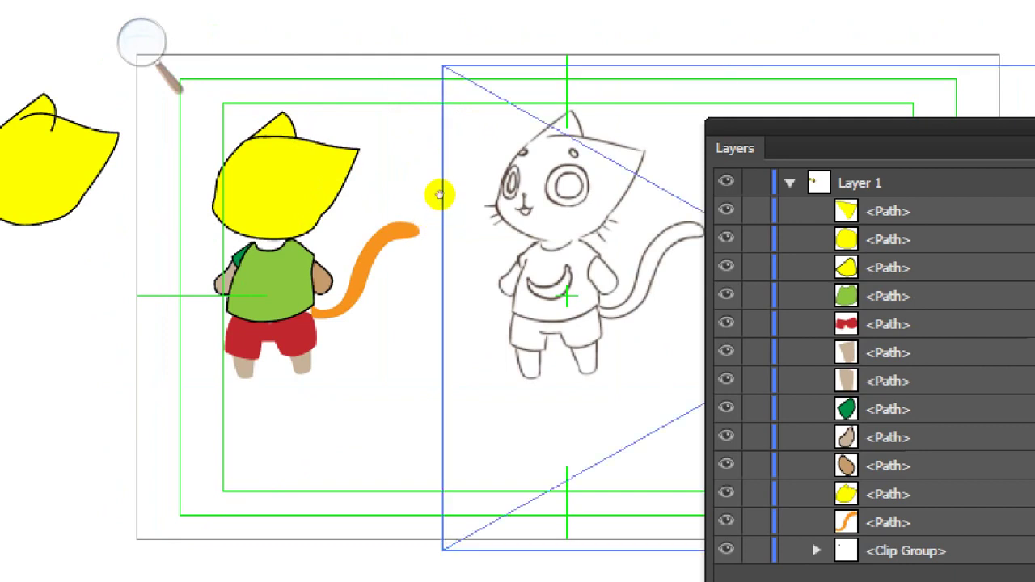
mouse_move(470, 169)
mouse_down()
mouse_move(422, 208)
mouse_move(402, 208)
mouse_up()
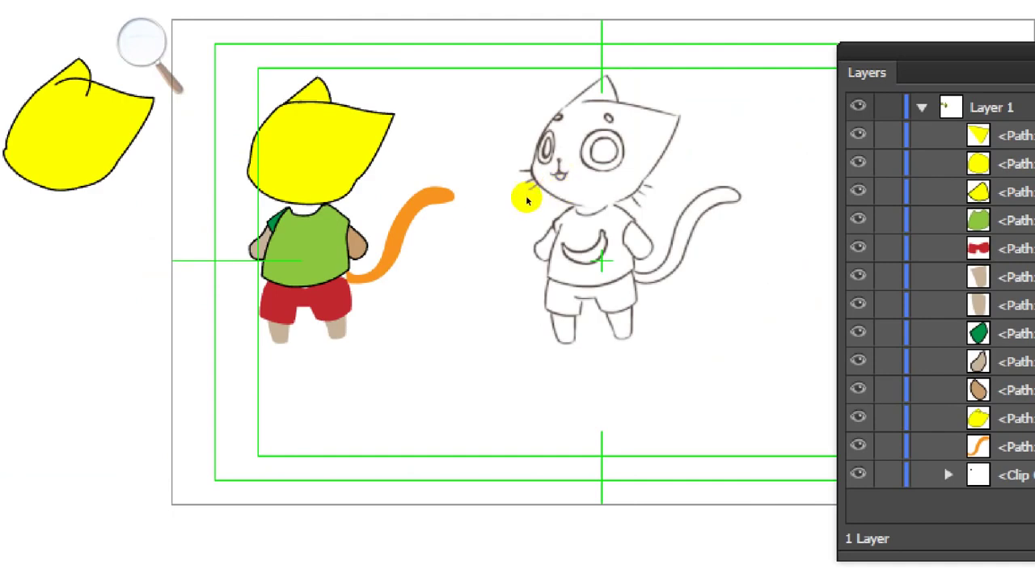
Step: Trace the banana on the sketch's shirt with the Pen tool, from the stem along the inner curve, around the tip and into the outer curve
click(451, 197)
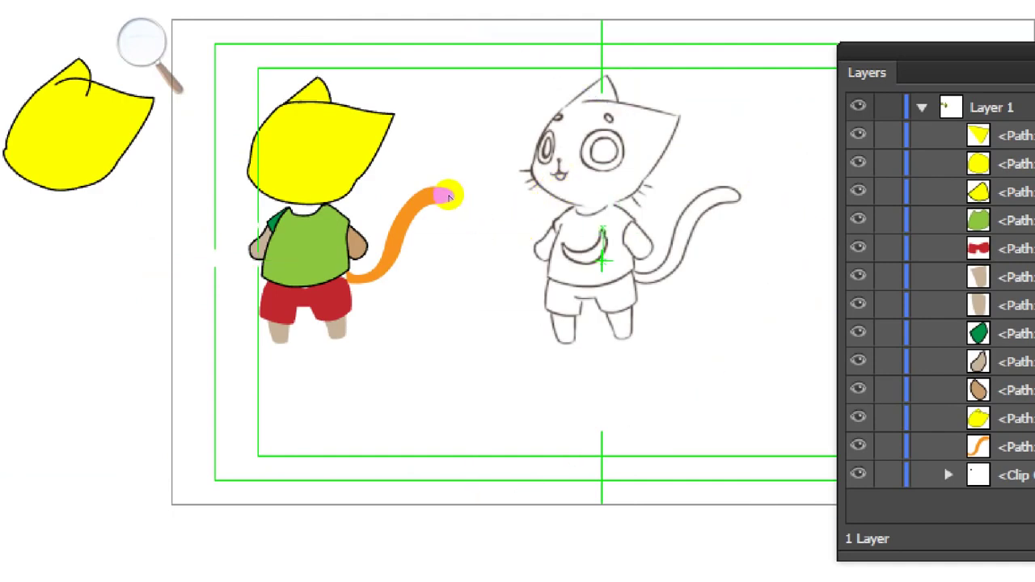
key(ctrl+plus)
key(ctrl+plus)
key(ctrl+plus)
key(p)
scroll(423, 185, left, 3)
scroll(398, 182, down, 1)
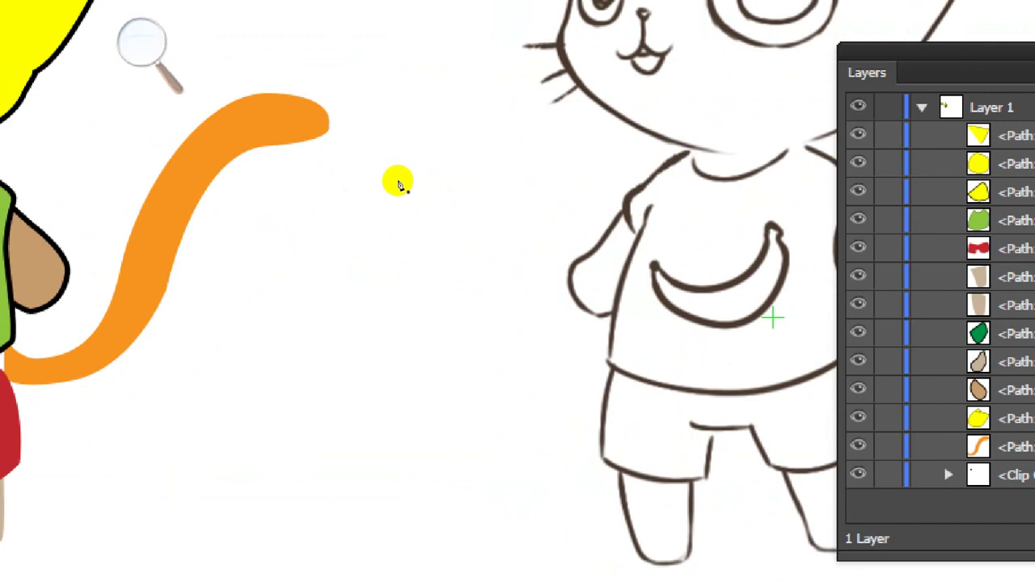
key(ctrl+minus)
key(space)
drag(338, 117, 414, 183)
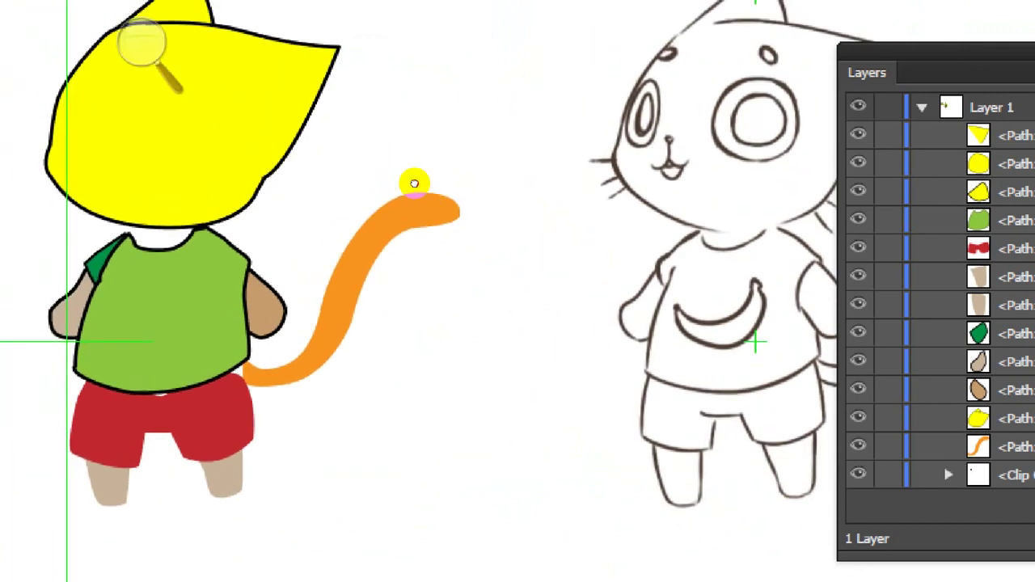
click(755, 280)
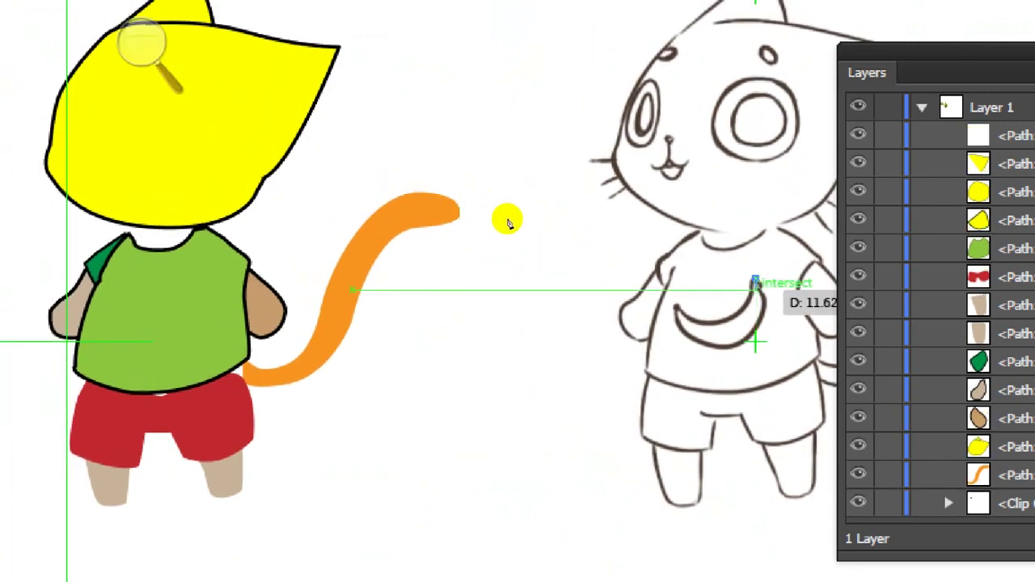
scroll(754, 285, up, 2)
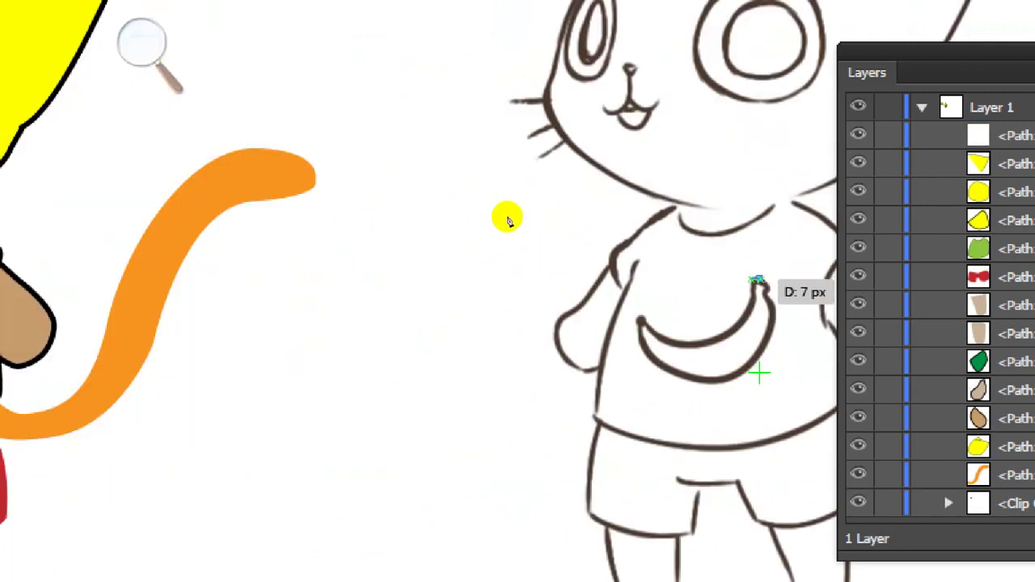
click(755, 283)
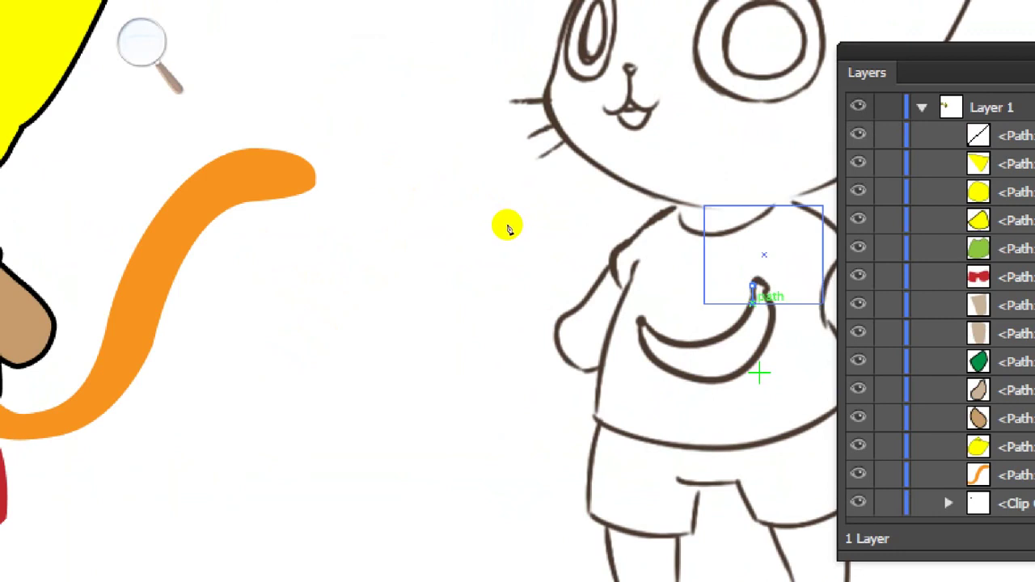
drag(695, 345, 752, 361)
click(648, 325)
click(641, 331)
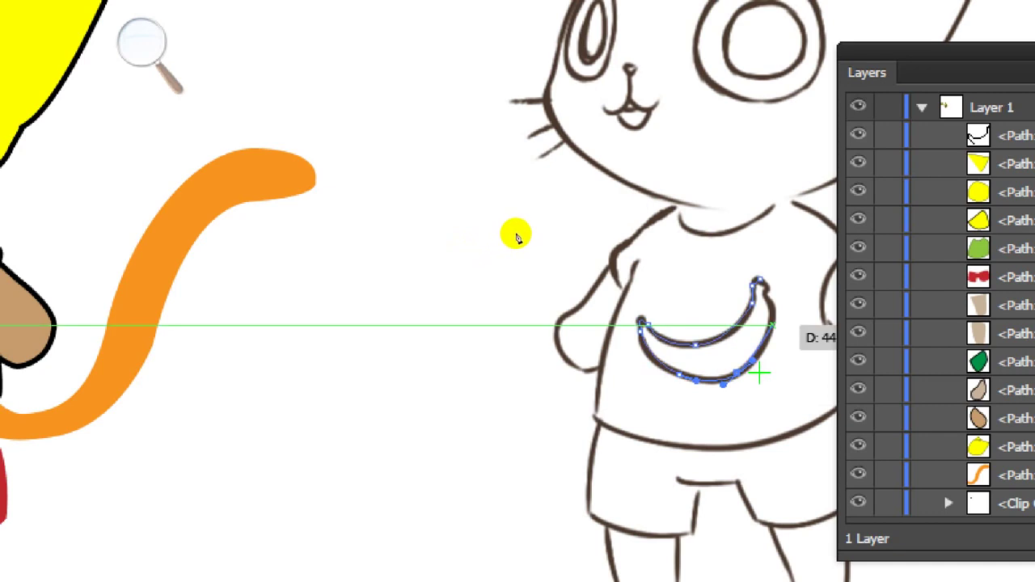
Step: Continue the banana path up the outer curve and around the stem, closing it at the starting anchor
drag(771, 311, 767, 293)
scroll(761, 298, up, 4)
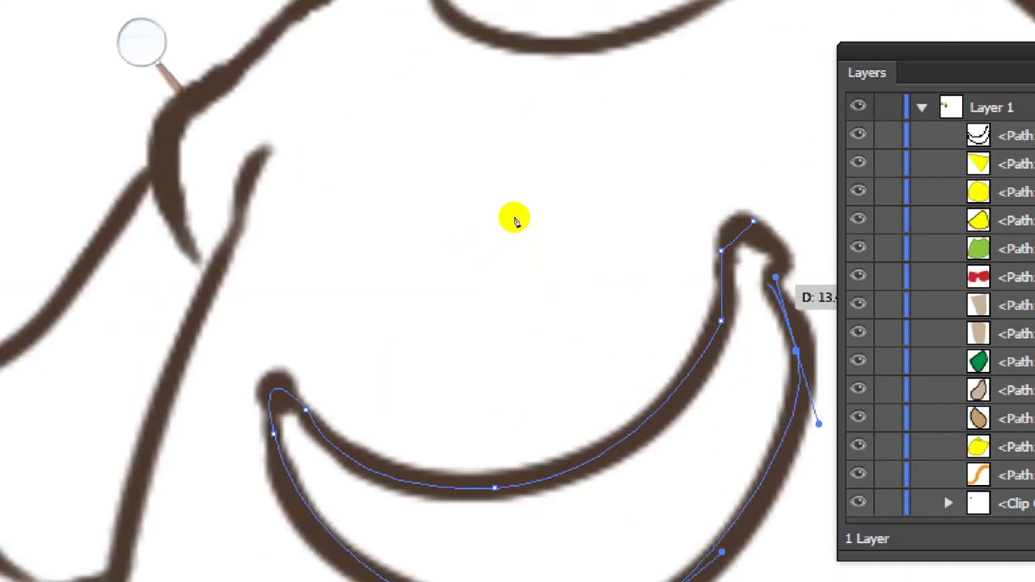
click(765, 286)
click(765, 269)
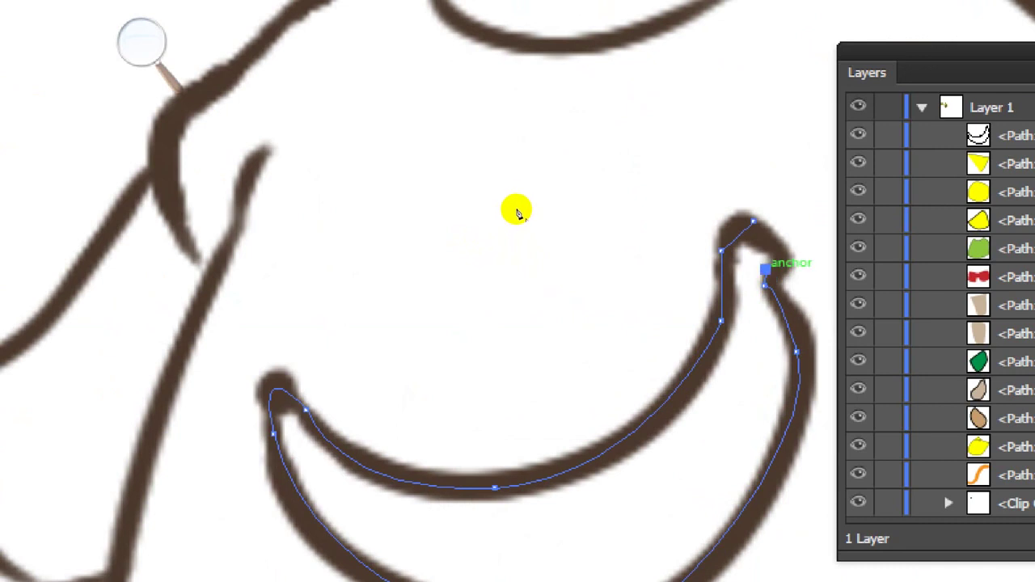
click(781, 252)
click(753, 220)
scroll(546, 267, down, 1)
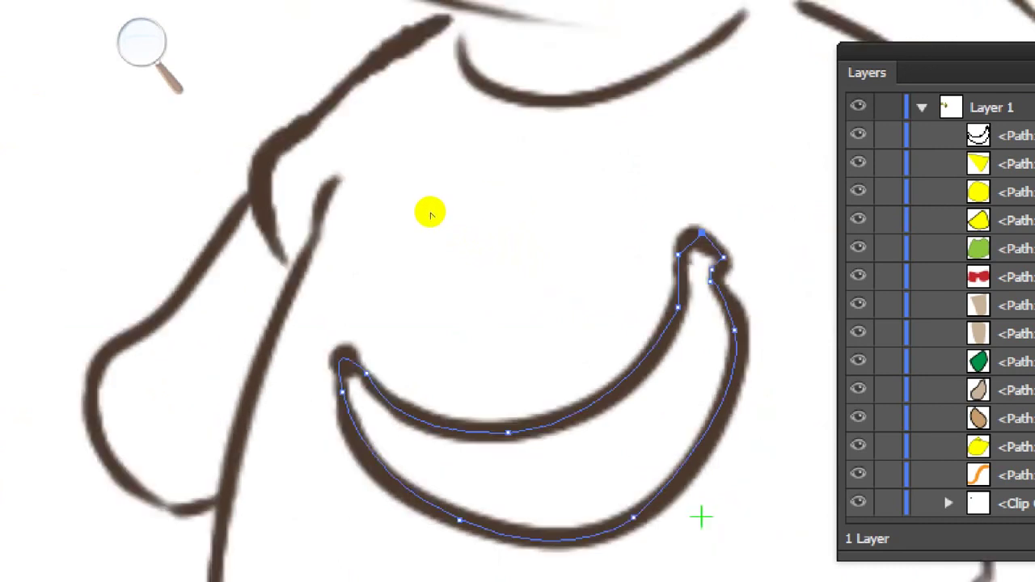
scroll(431, 214, down, 3)
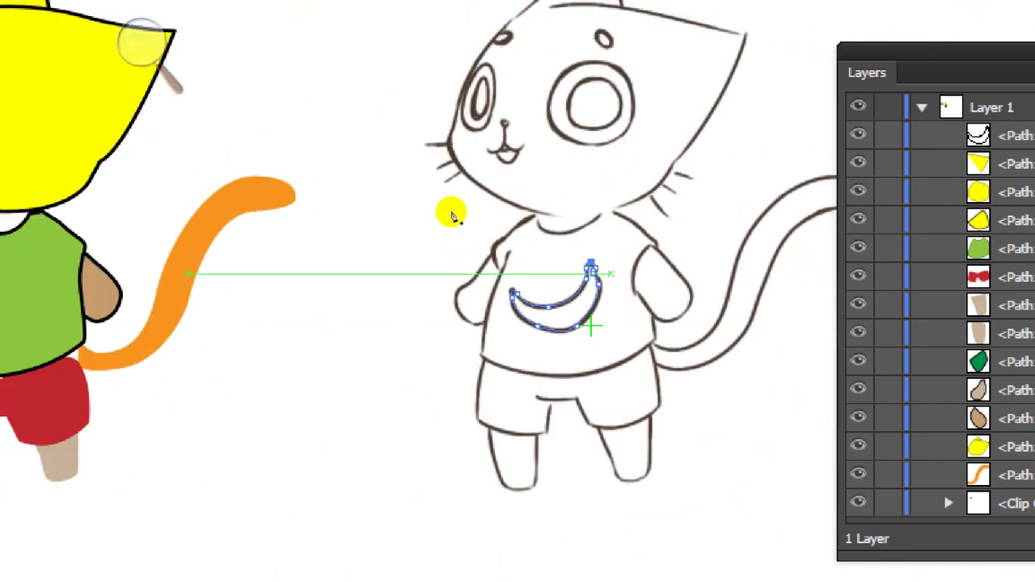
Step: Select the banana and give it a 2 pt black outline and a yellow fill
key(v)
click(468, 238)
click(338, 241)
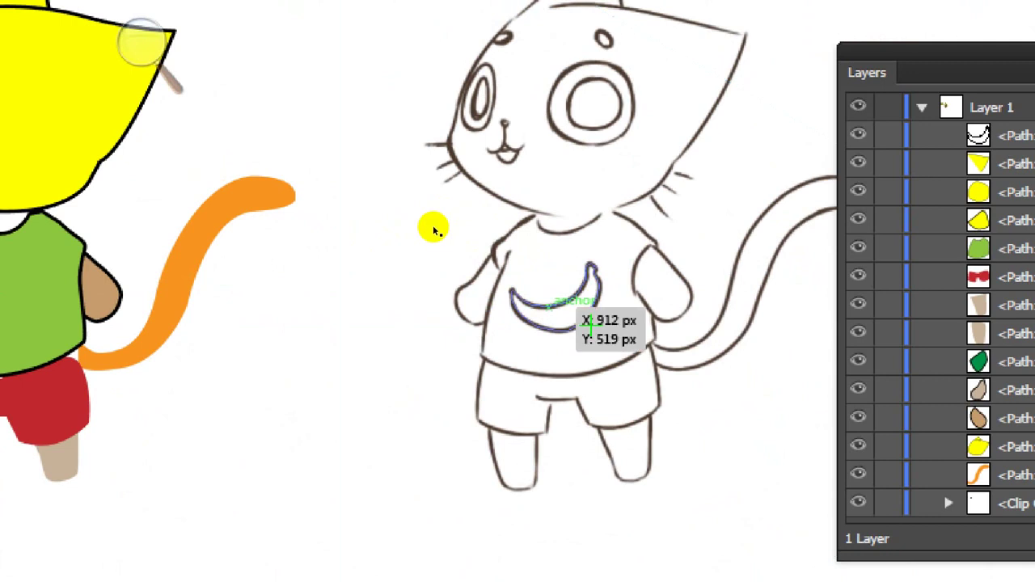
click(429, 225)
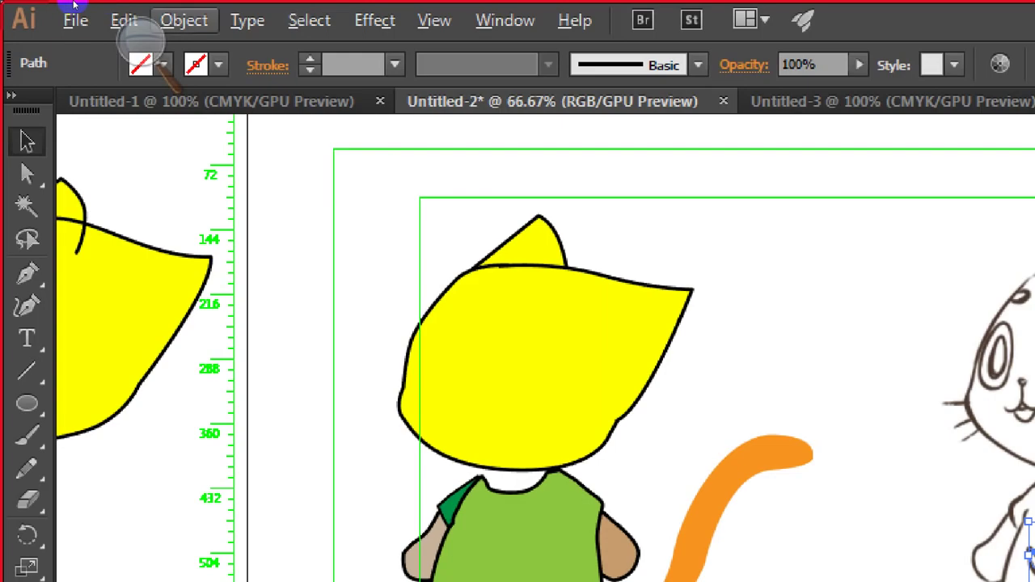
click(309, 59)
click(309, 59)
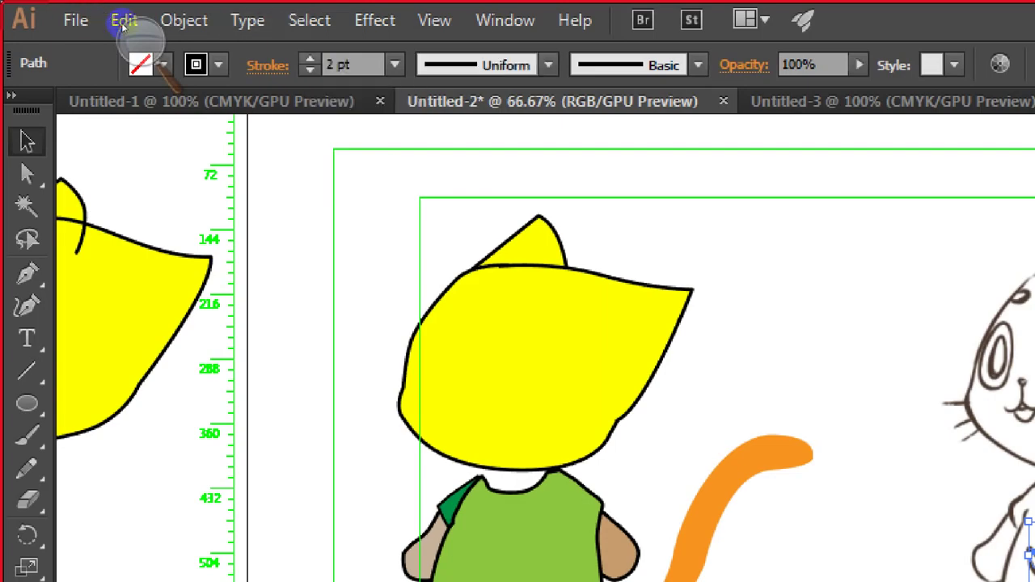
click(164, 64)
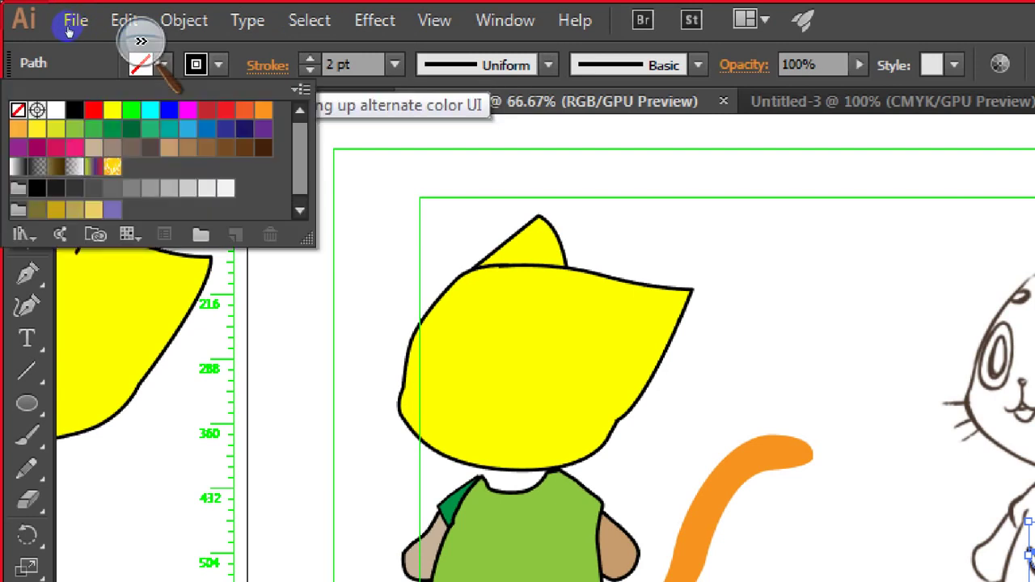
click(112, 110)
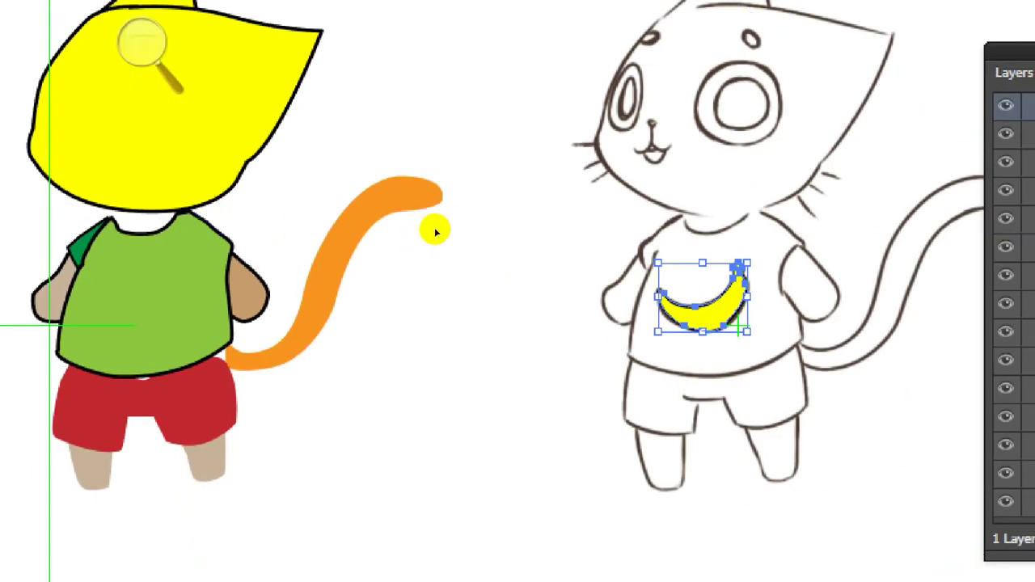
Step: Move the banana onto the front of the colored cat's green shirt and deselect it
drag(726, 297, 368, 286)
drag(259, 223, 211, 232)
click(371, 228)
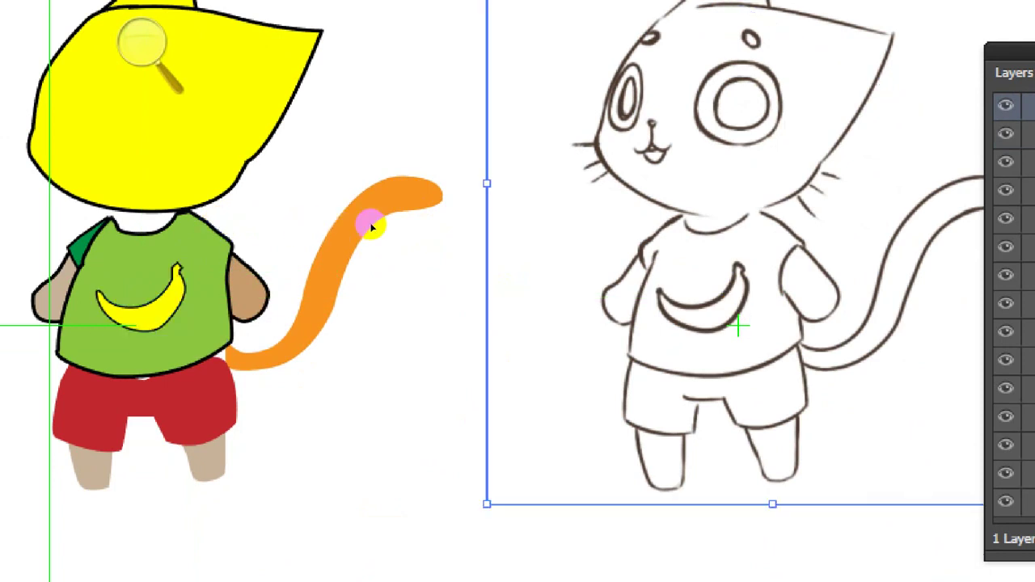
click(213, 233)
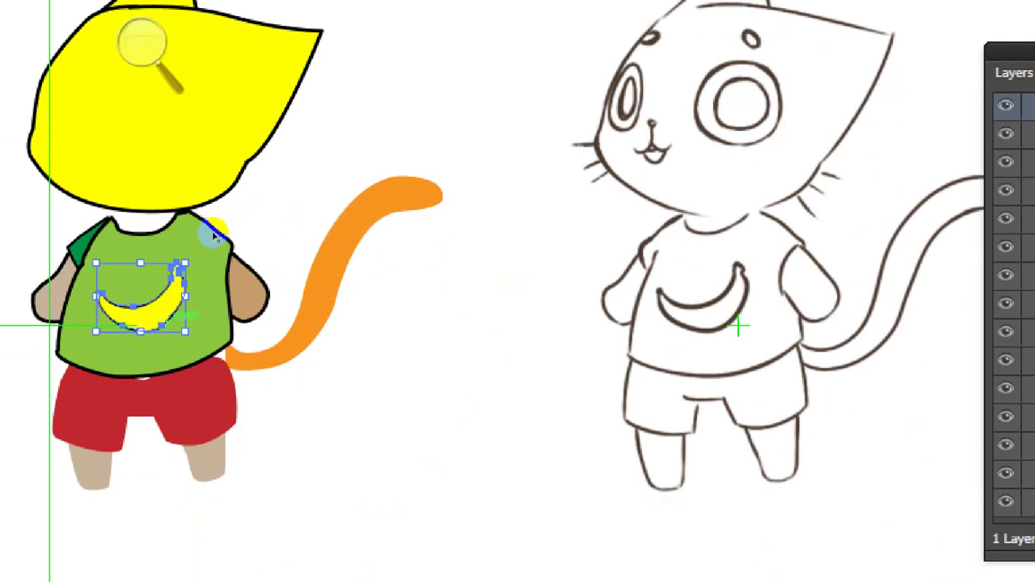
click(351, 224)
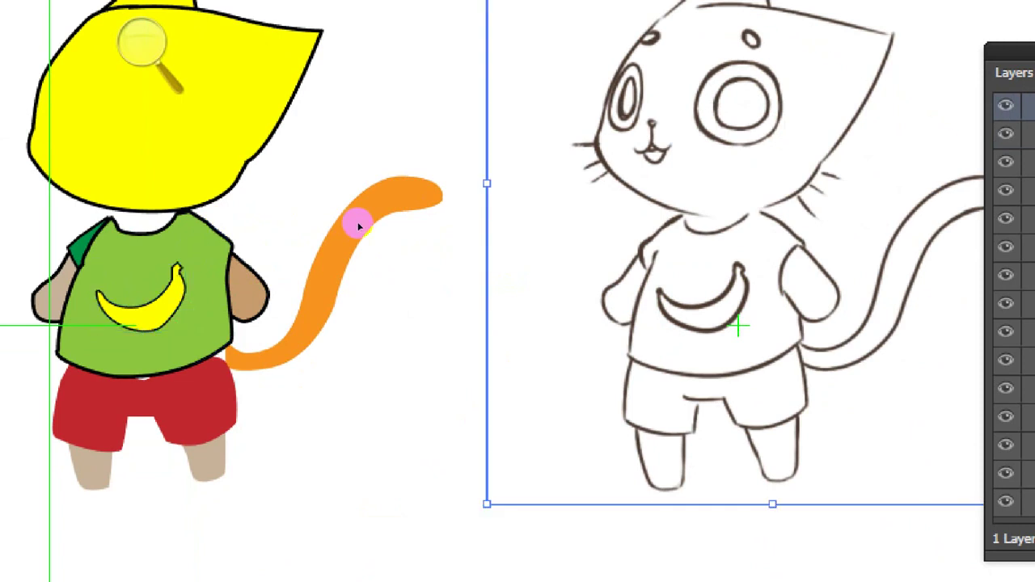
drag(382, 186, 340, 234)
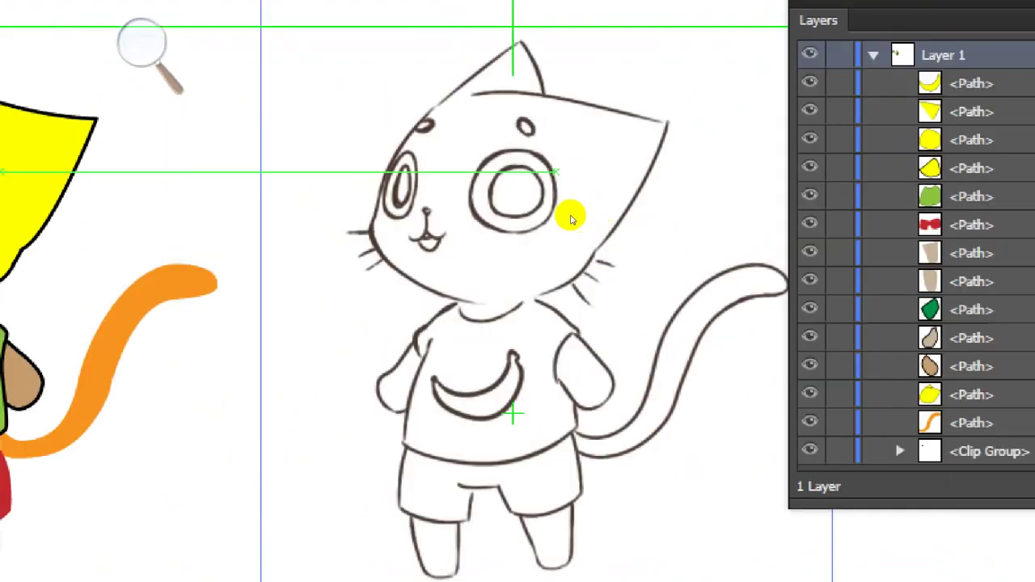
Step: Draw an ellipse about 102 px wide over the sketch's large eye and give it a black outline and a white fill
drag(513, 188, 558, 231)
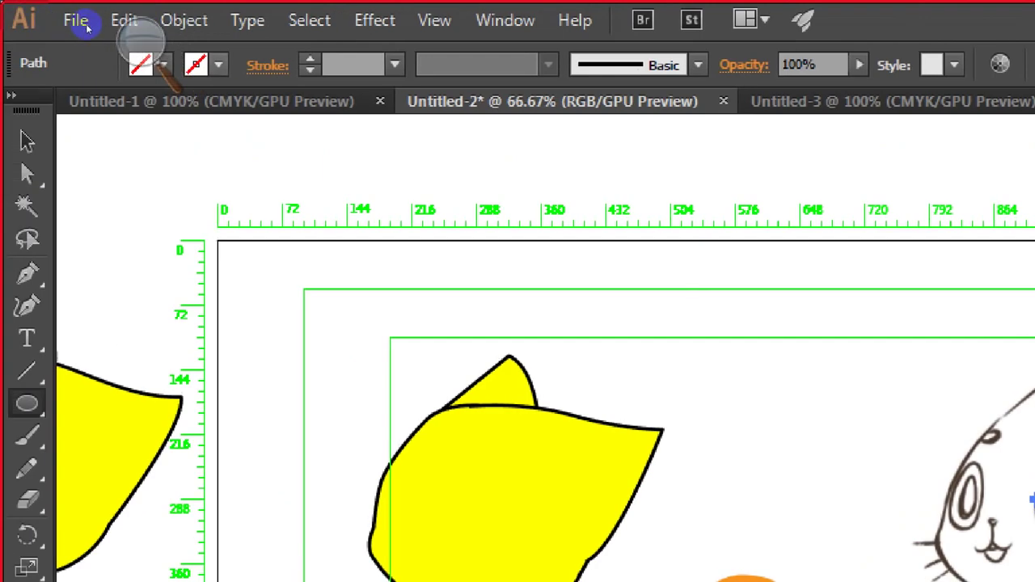
click(162, 63)
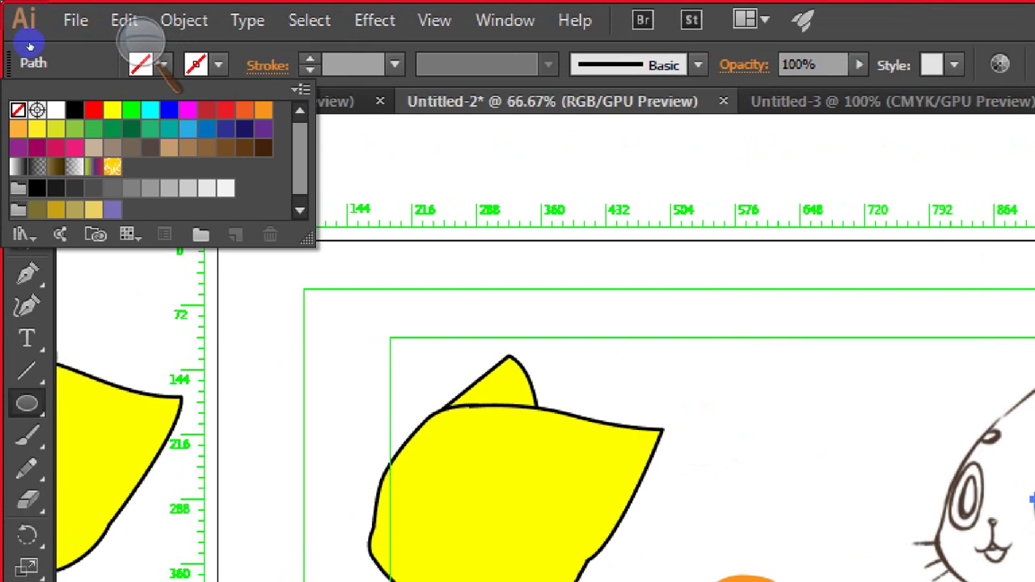
click(64, 33)
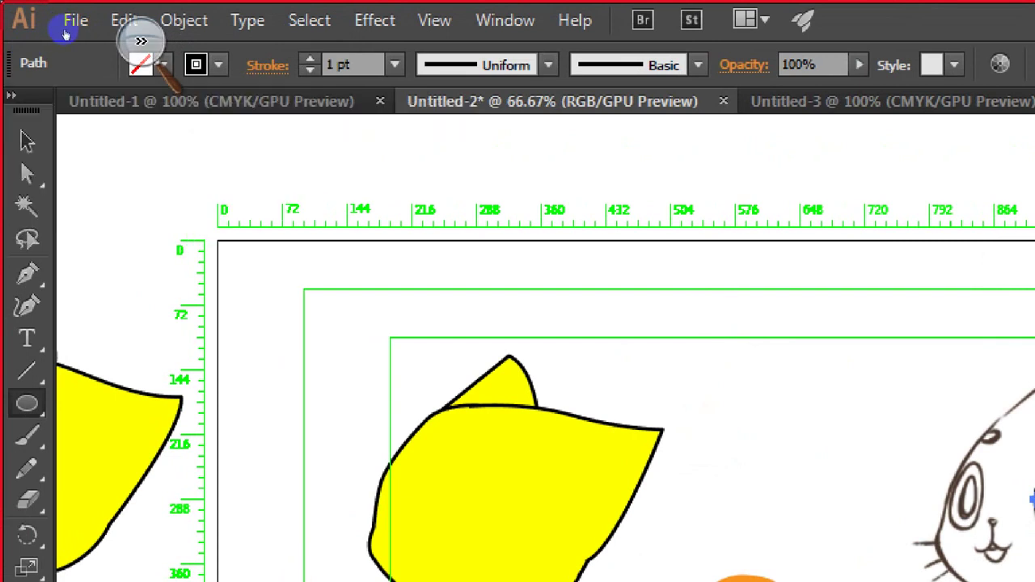
click(141, 41)
drag(154, 29, 299, 40)
click(162, 64)
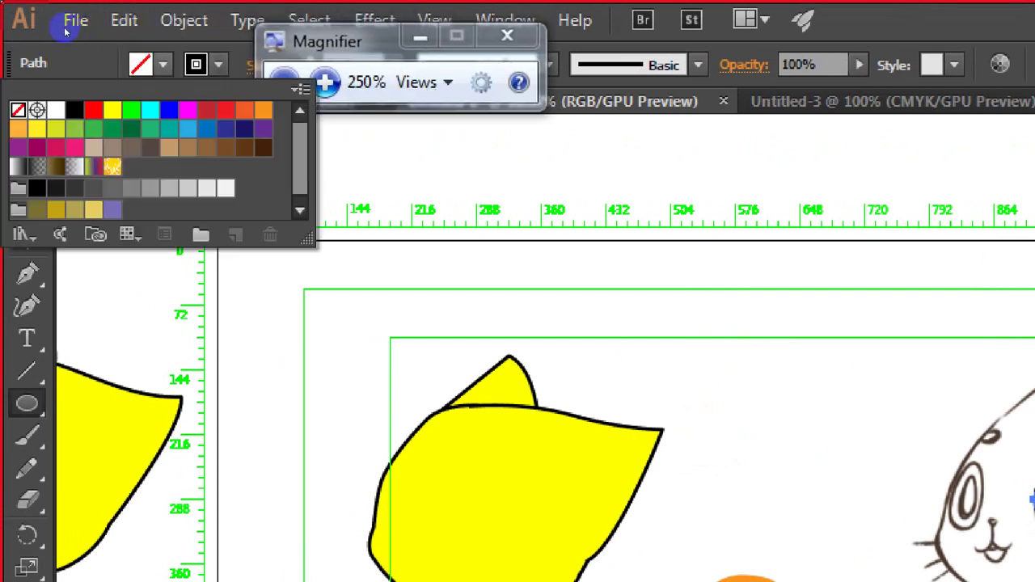
click(55, 109)
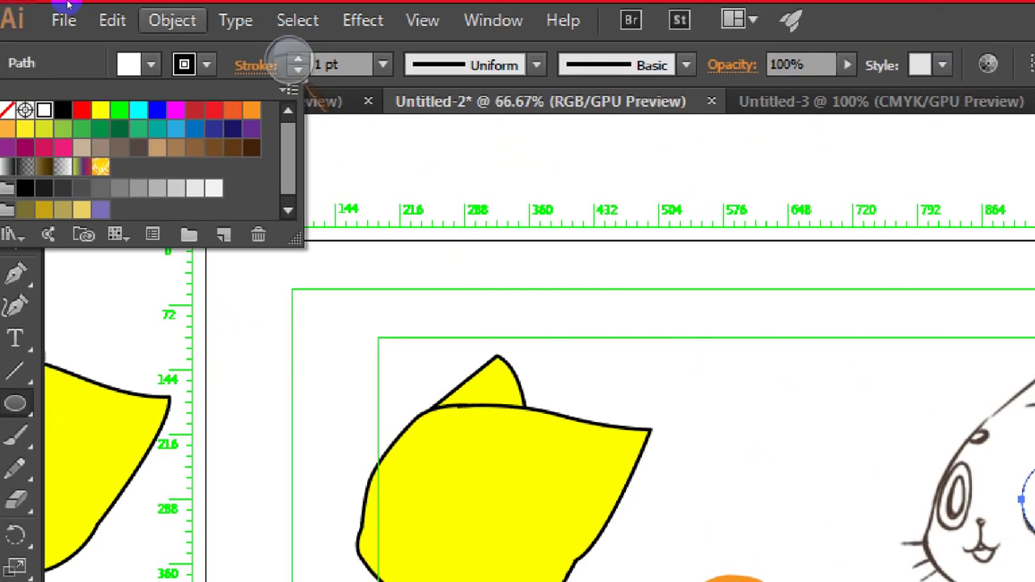
Step: Set the large eye ellipse's stroke weight to 4 pt
click(120, 24)
drag(125, 22, 351, 60)
click(307, 63)
click(298, 59)
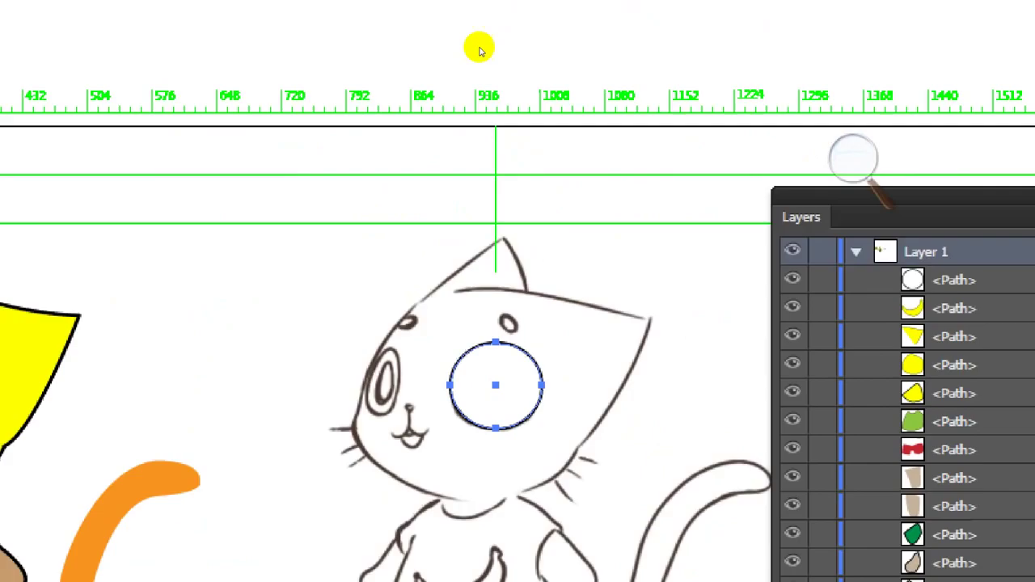
key(v)
click(438, 194)
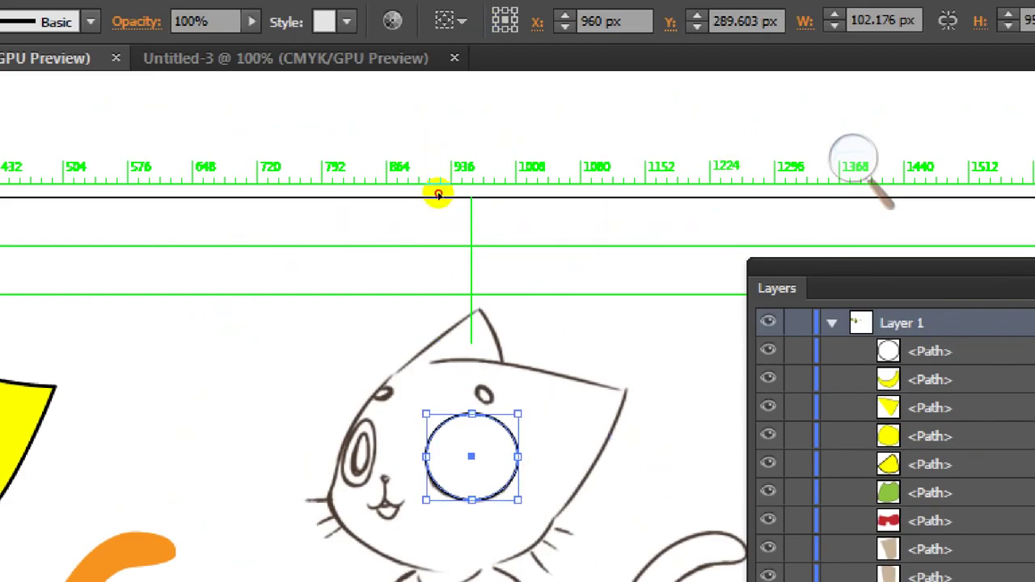
drag(438, 194, 480, 192)
key(ctrl+z)
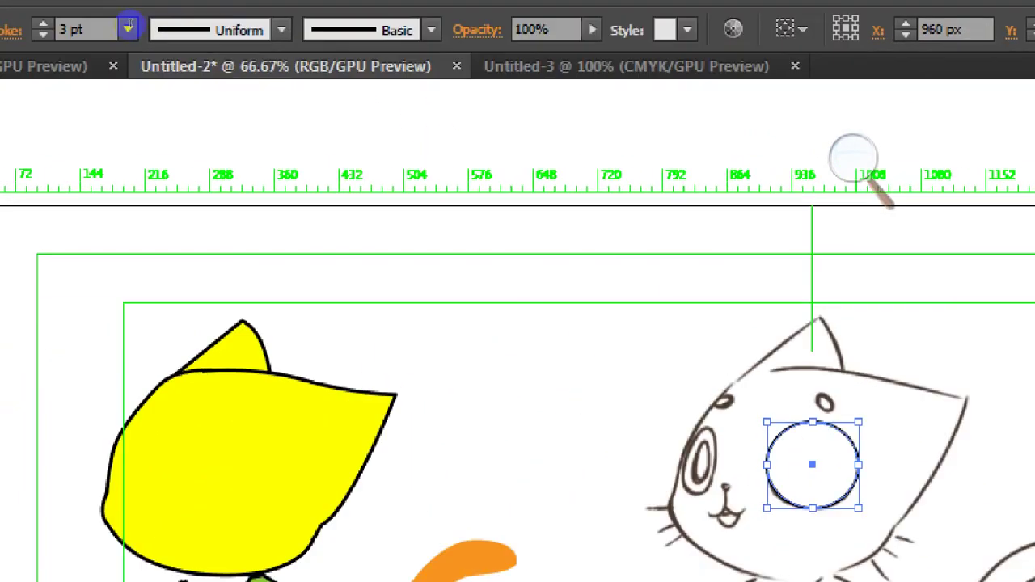
click(43, 24)
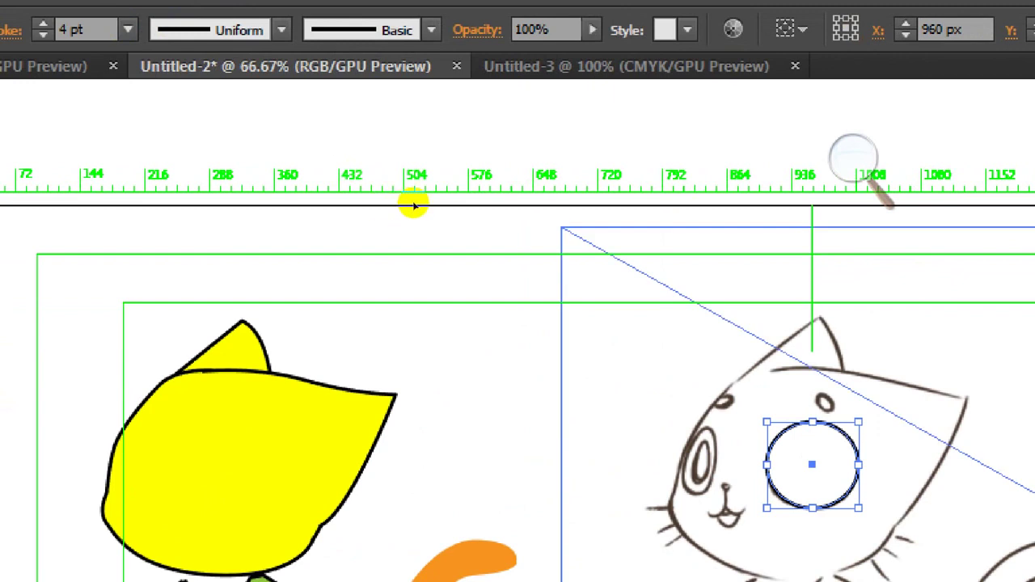
Step: Duplicate the large eye ellipse onto the sketch's small eye and shrink the copy into a narrow upright oval
drag(807, 459, 731, 465)
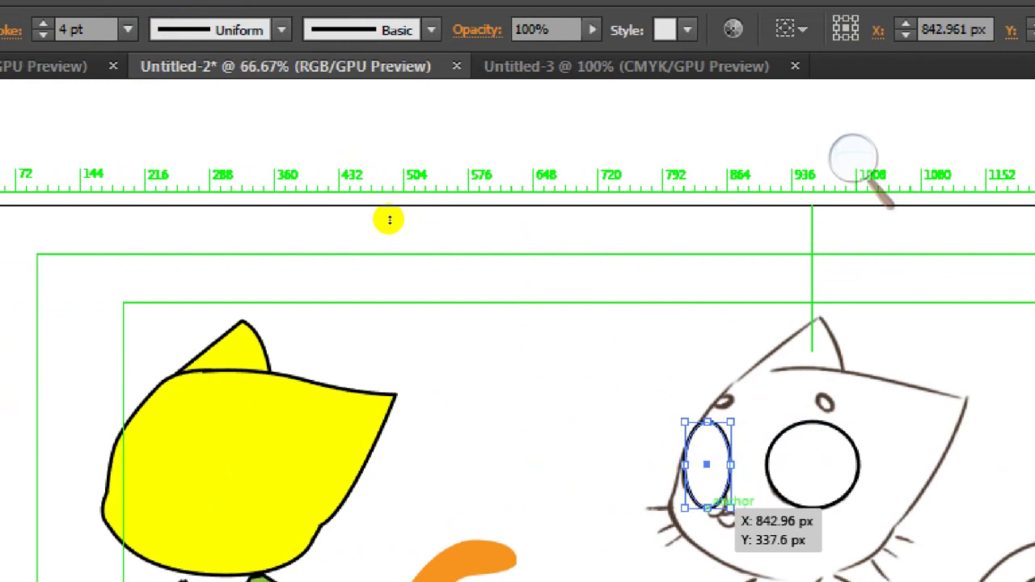
drag(708, 510, 702, 465)
Step: Duplicate the large eye ellipse and scale the copy down, centered inside the original, as the inner ring
click(818, 474)
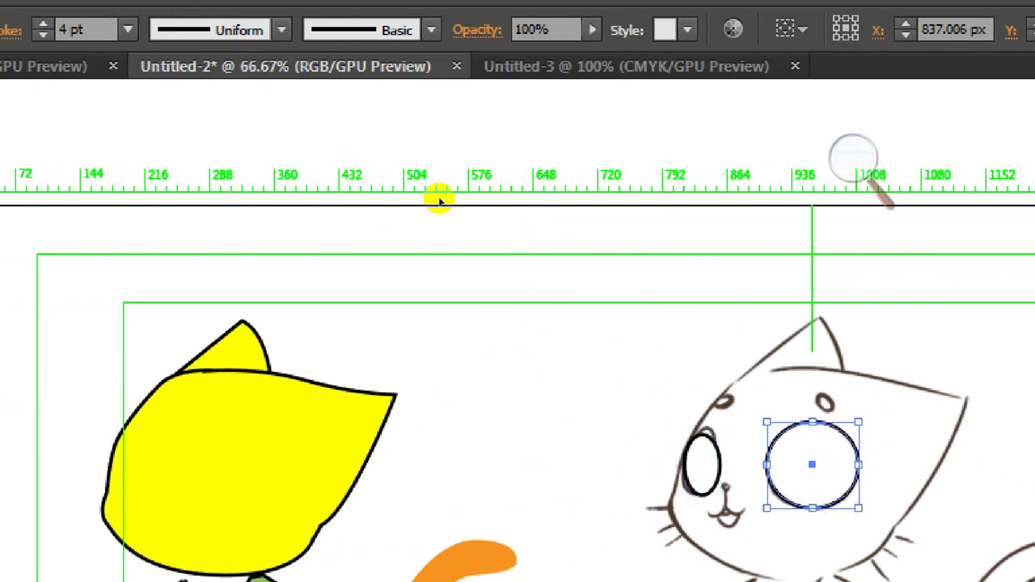
drag(847, 465, 954, 465)
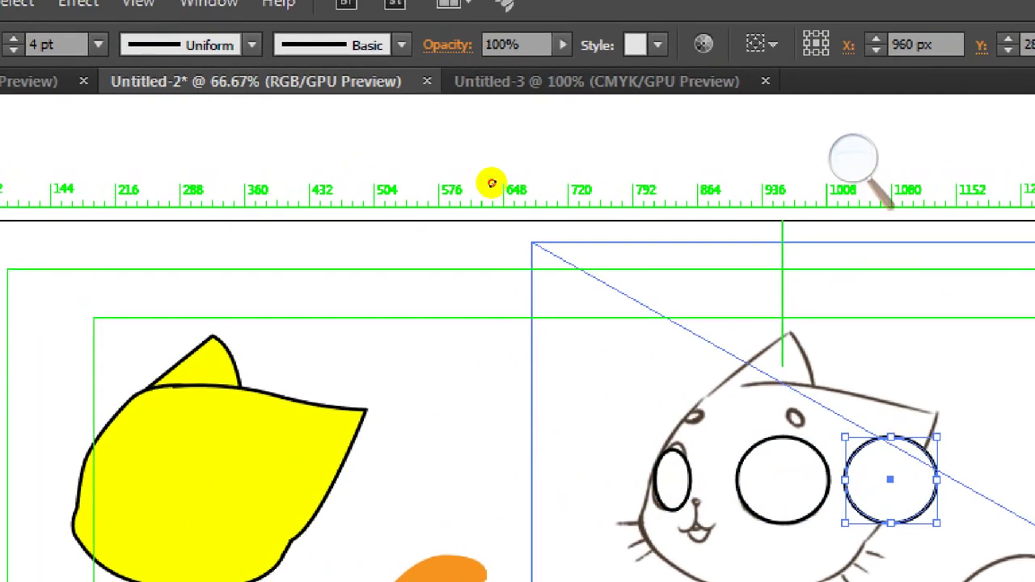
drag(951, 422, 805, 464)
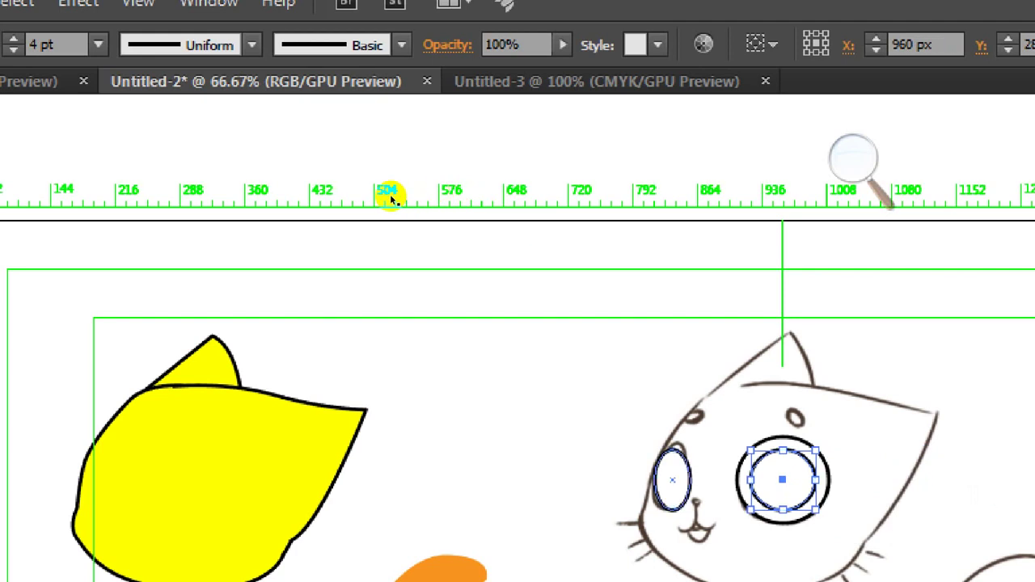
Step: Paste a copy of the narrow eye oval, scale it down inside the original as its inner ring, and deselect it
click(680, 477)
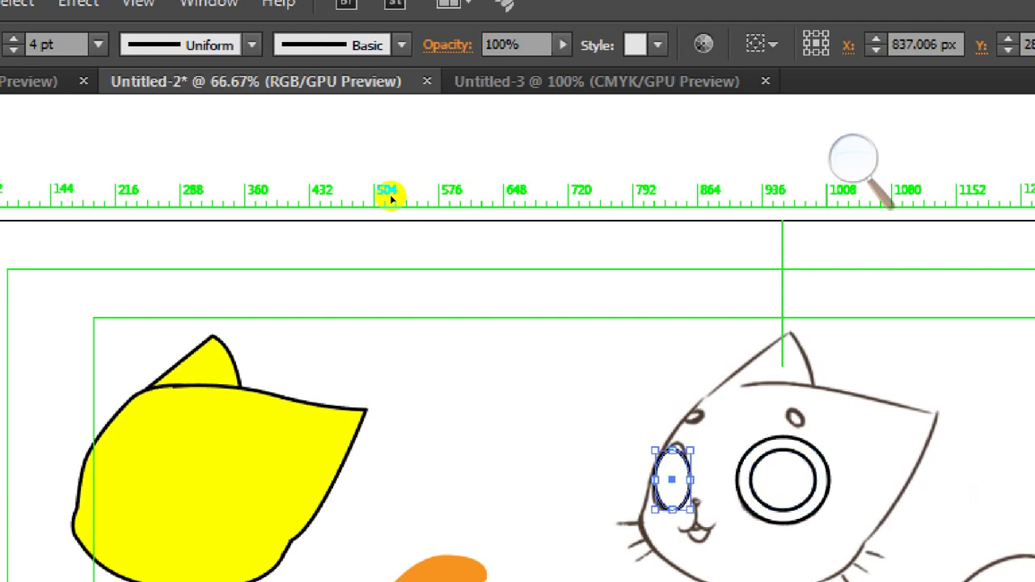
drag(395, 191, 396, 191)
key(ctrl+v)
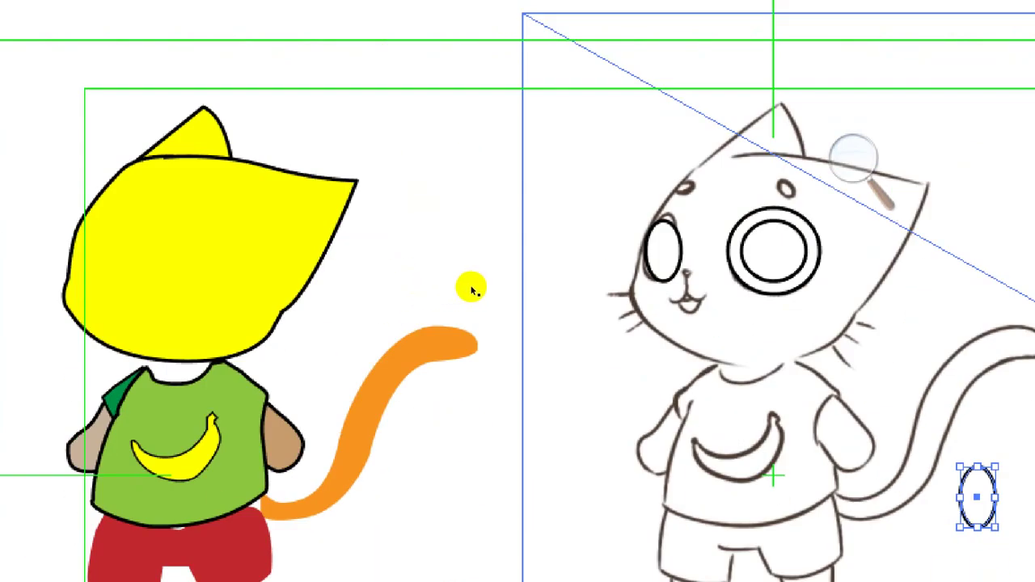
drag(510, 293, 392, 196)
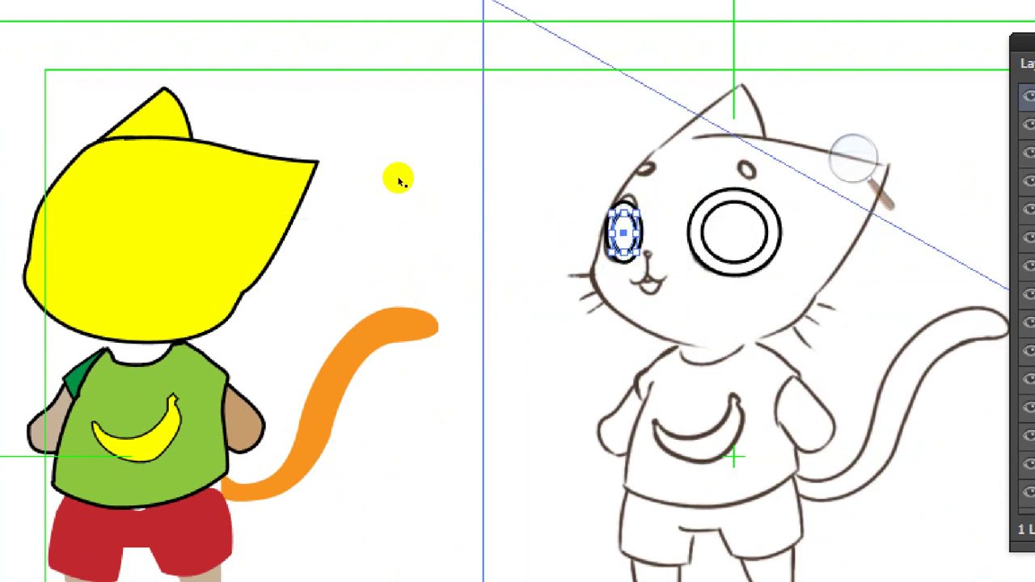
click(323, 176)
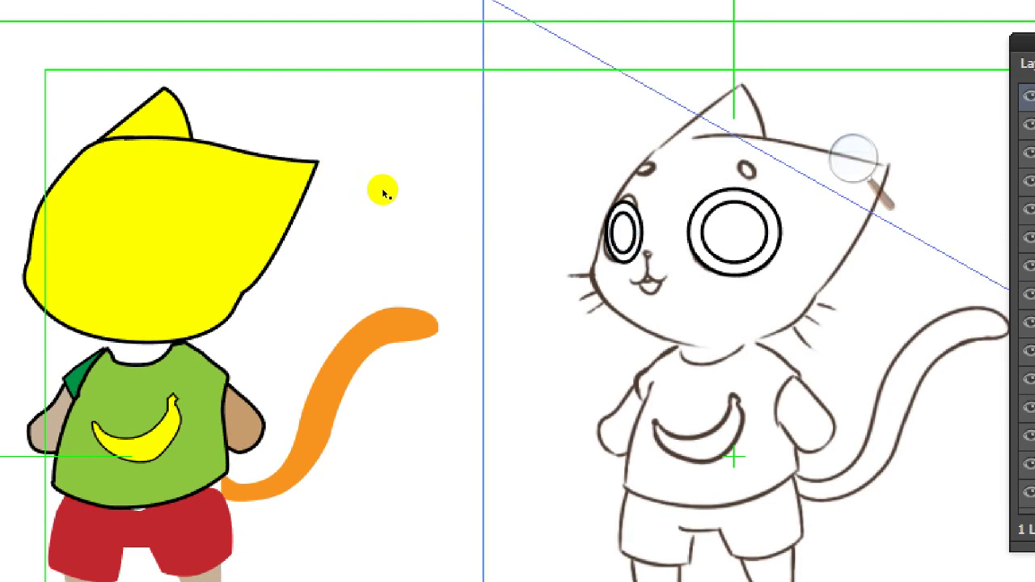
Step: Move the sketch away from behind the eyes and place the narrow eye's two ovals on the yellow face near its outer edge
mouse_move(388, 198)
mouse_down()
mouse_move(387, 188)
mouse_move(347, 191)
mouse_move(456, 194)
mouse_up()
click(367, 183)
key(ctrl+shift+a)
drag(347, 169, 175, 196)
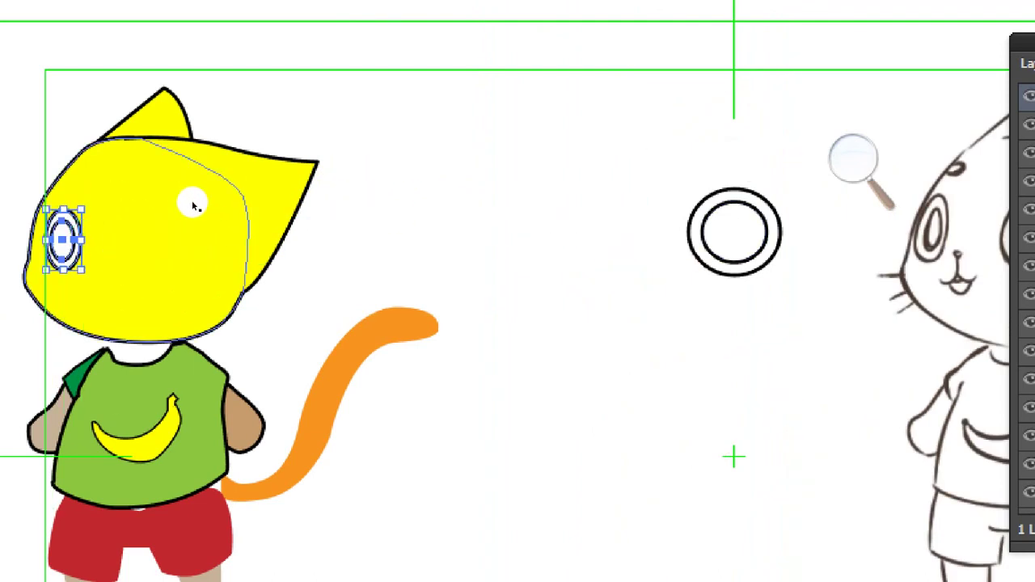
Step: Place the large eye's two rings on the yellow face and move the sketch back toward the colored cat
drag(416, 177, 207, 203)
click(433, 204)
drag(503, 208, 389, 207)
click(314, 198)
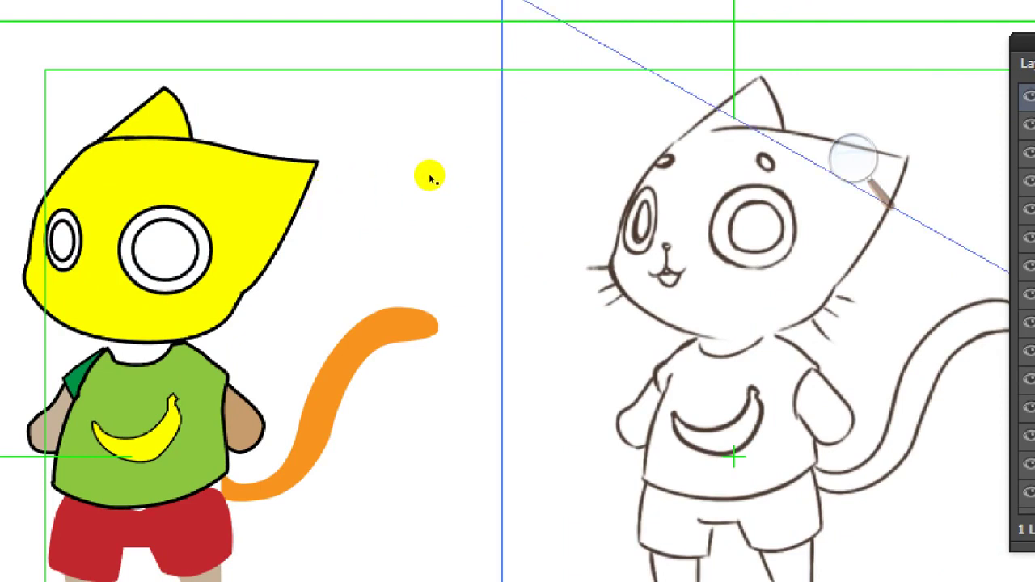
Step: Trace the small eyebrow mark above the sketch's large eye with the Pen tool and give it a white fill and black outline
key(p)
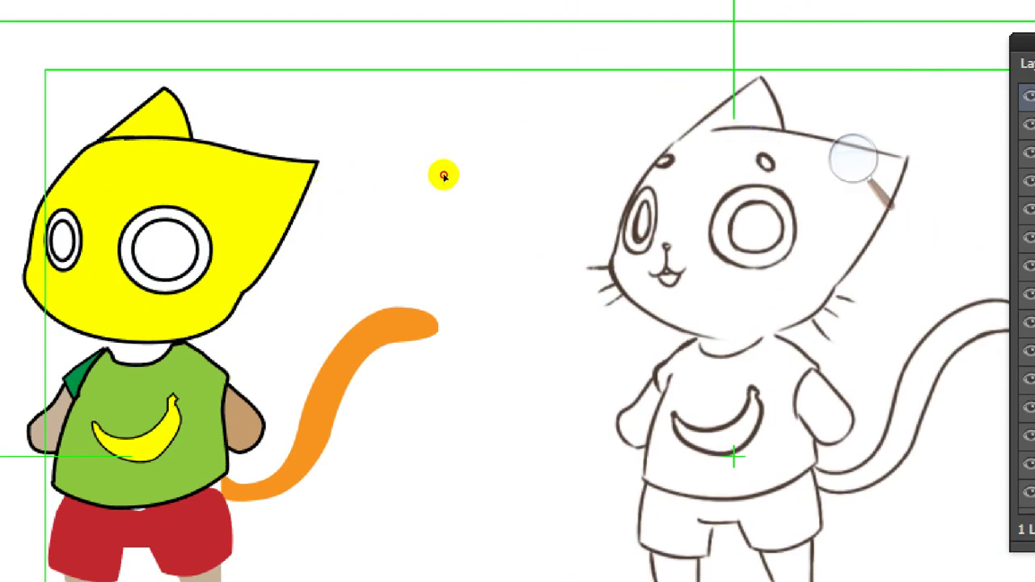
drag(446, 176, 447, 170)
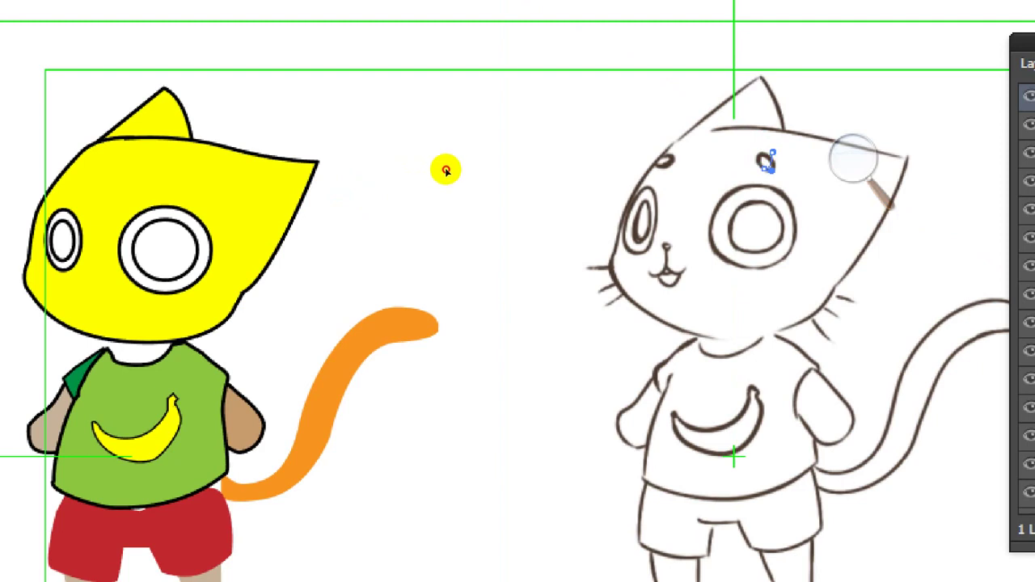
click(439, 170)
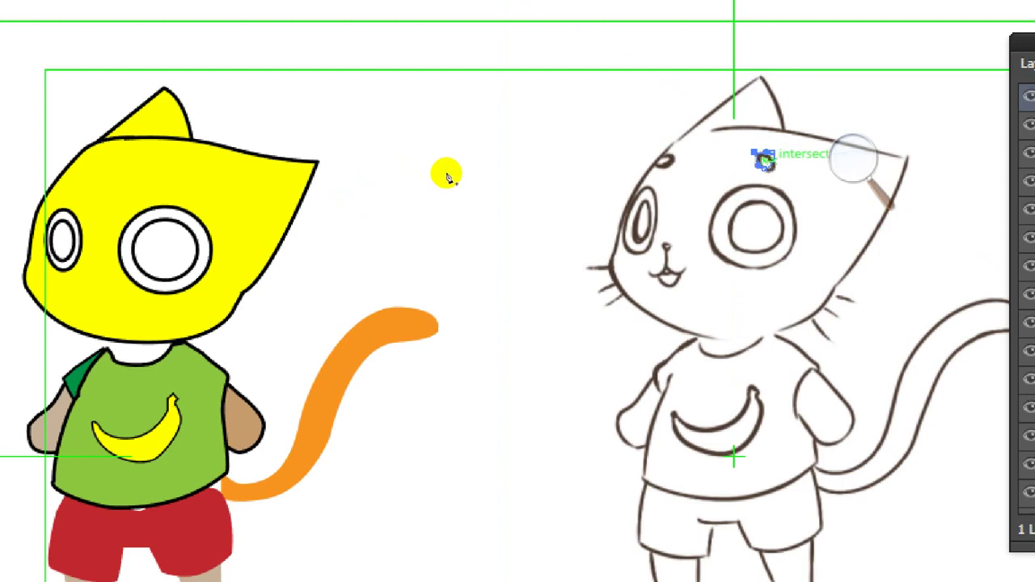
click(221, 212)
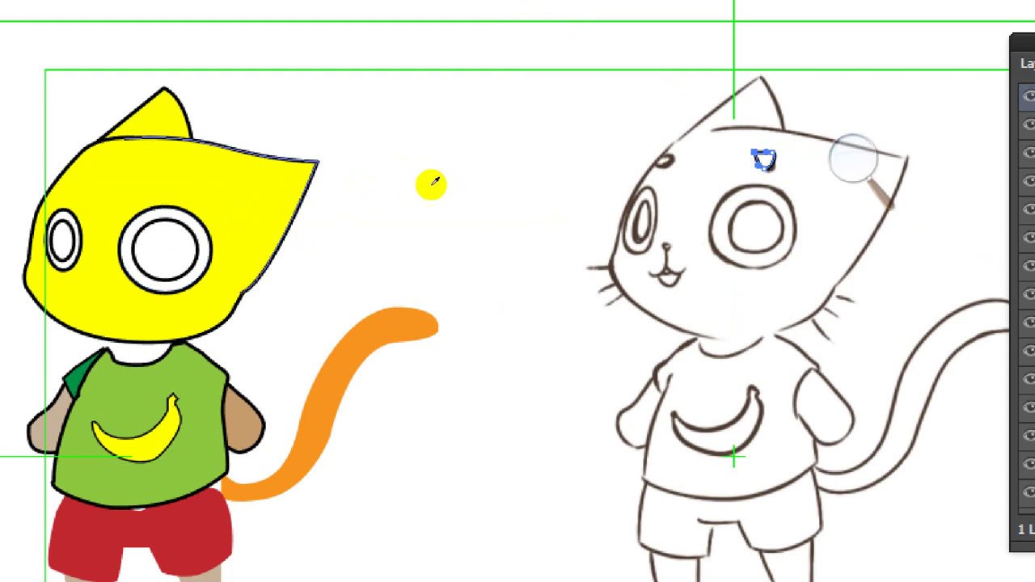
Step: Place the eyebrow shape and a duplicate of it on the yellow face, one above each eye
key(v)
mouse_move(446, 175)
mouse_down()
mouse_move(328, 157)
mouse_move(214, 185)
mouse_move(80, 179)
mouse_up()
drag(290, 149, 322, 143)
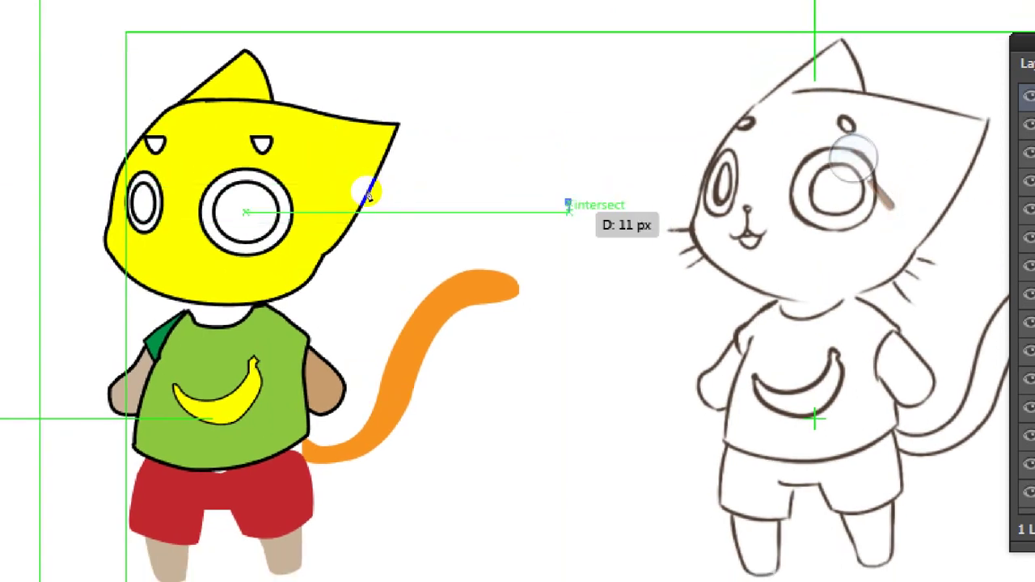
Step: Draw the mouth in the blank area beside the sketch with two open Pen curves, one from the nose and one branching off opposite
drag(355, 202, 347, 201)
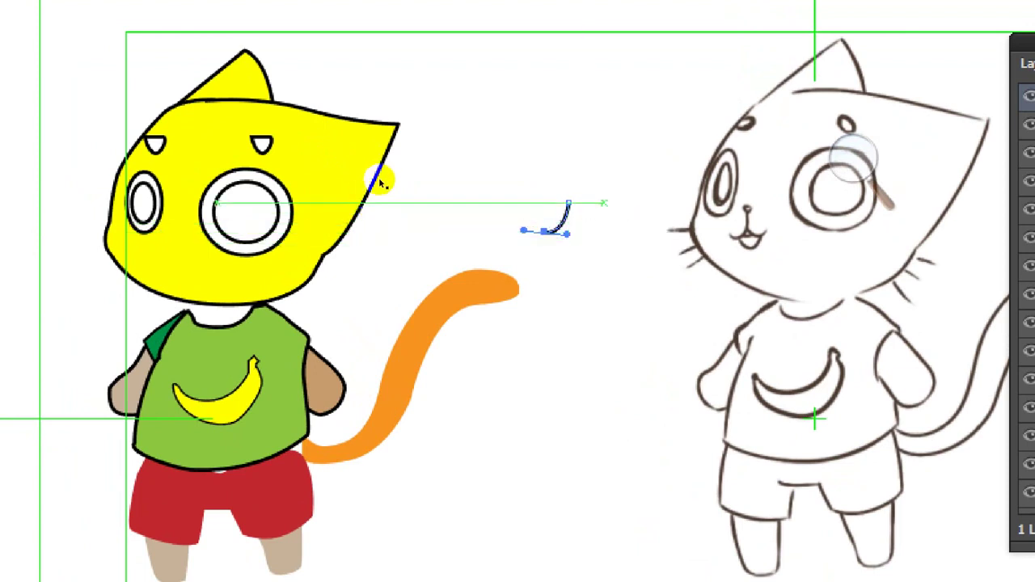
ctrl+click(378, 177)
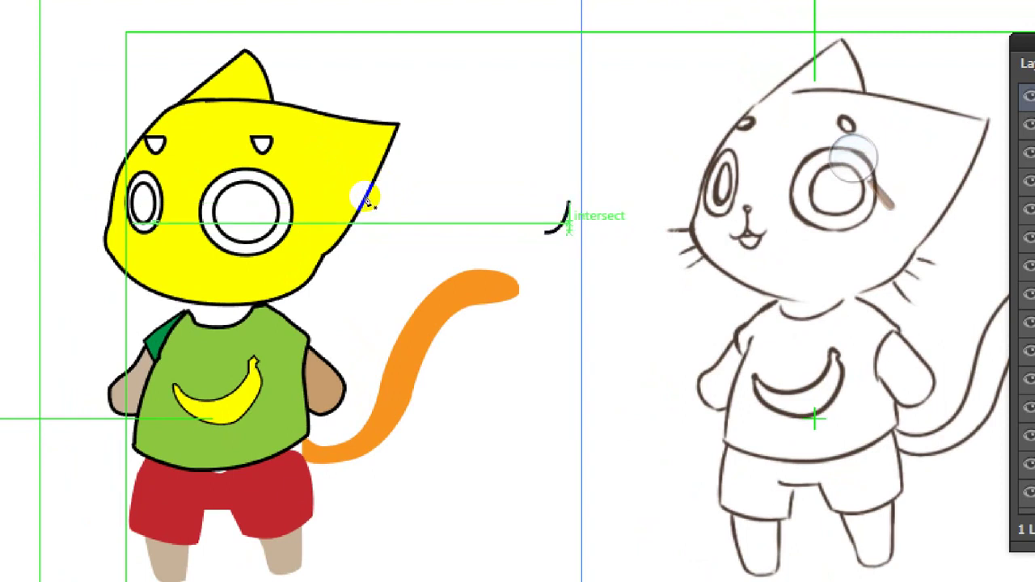
click(366, 199)
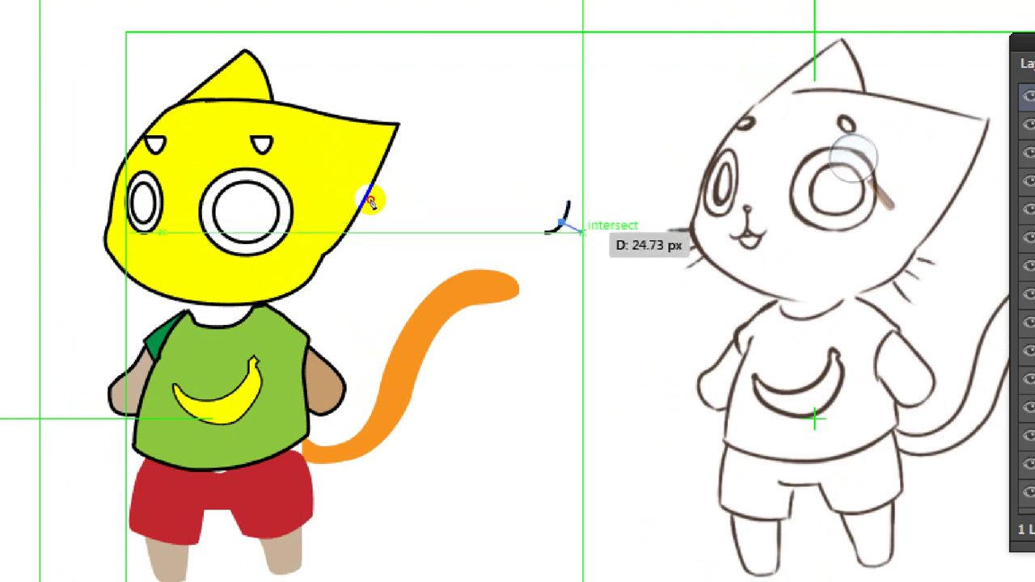
drag(371, 202, 374, 202)
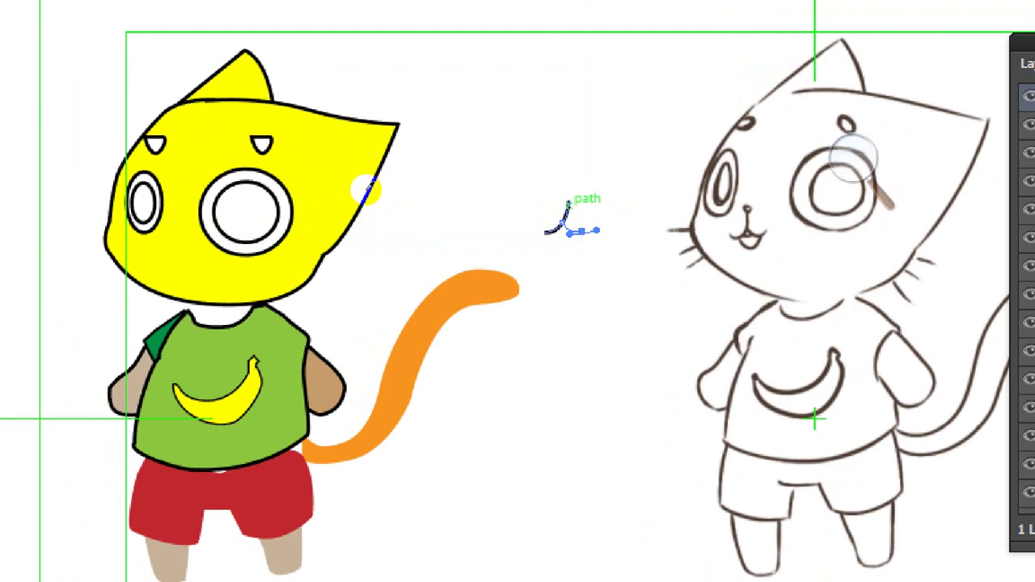
ctrl+click(373, 168)
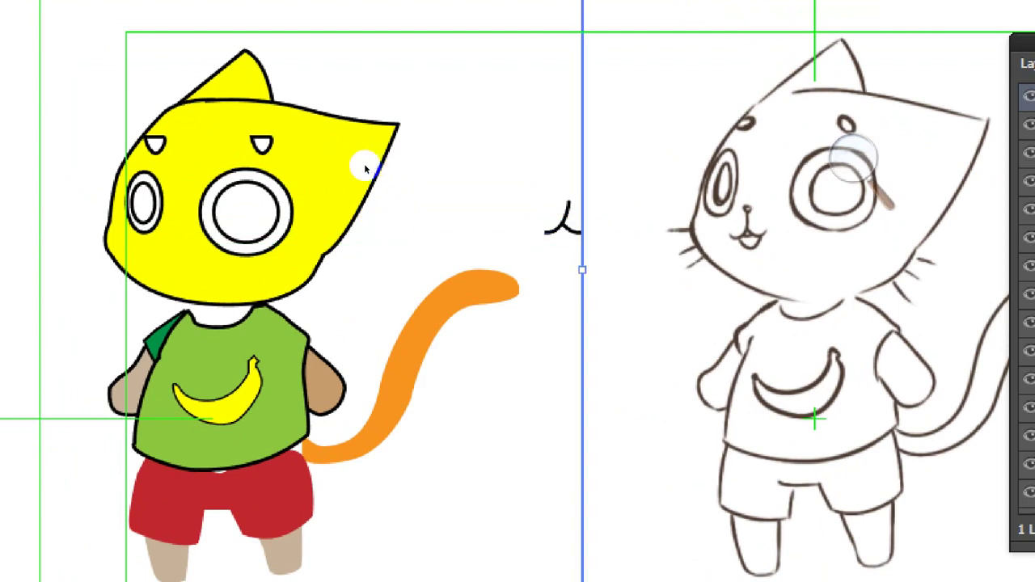
Step: Draw a curved lower lip beneath the mouth lines with the Pen tool, match its stroke to them with the Eyedropper, and deselect
key(ctrl+plus)
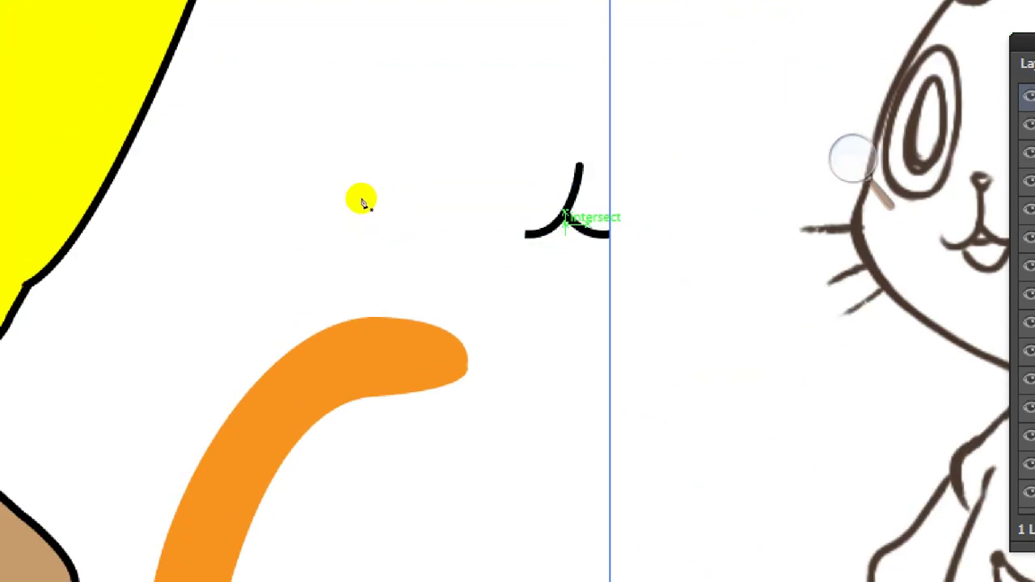
click(537, 233)
drag(563, 257, 582, 254)
drag(379, 205, 375, 211)
key(i)
click(575, 185)
key(v)
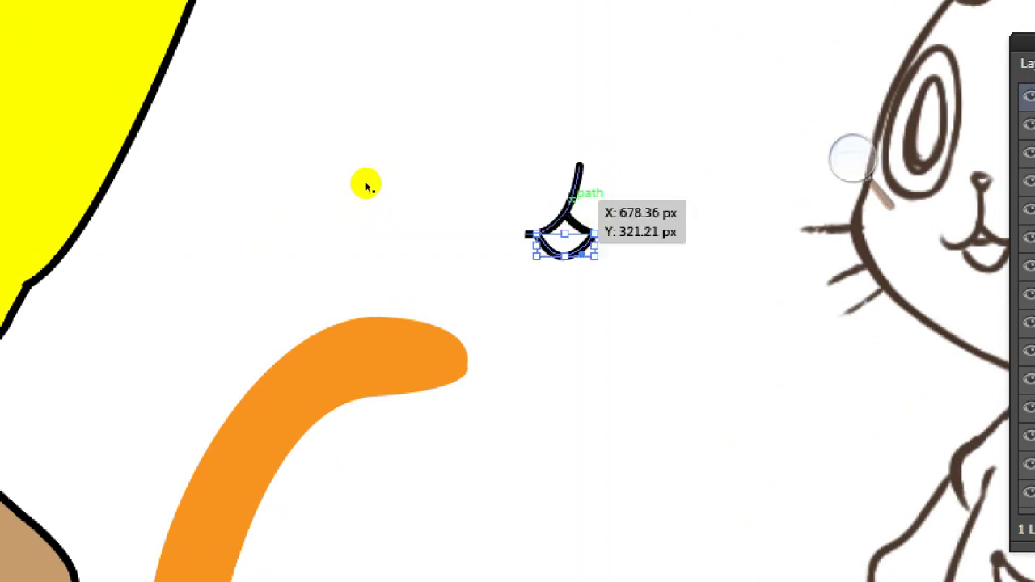
click(609, 132)
scroll(609, 133, down, 1)
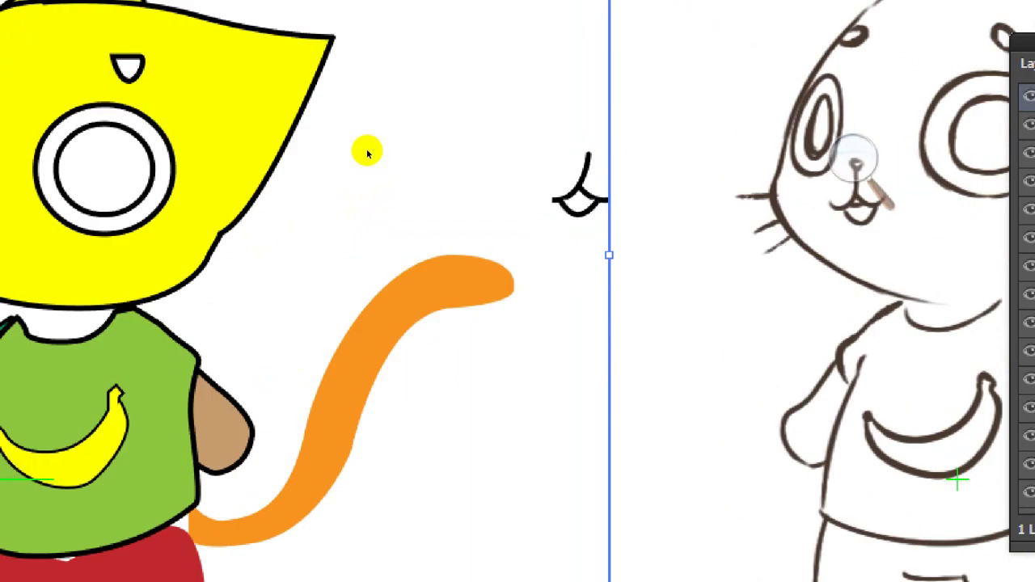
click(368, 153)
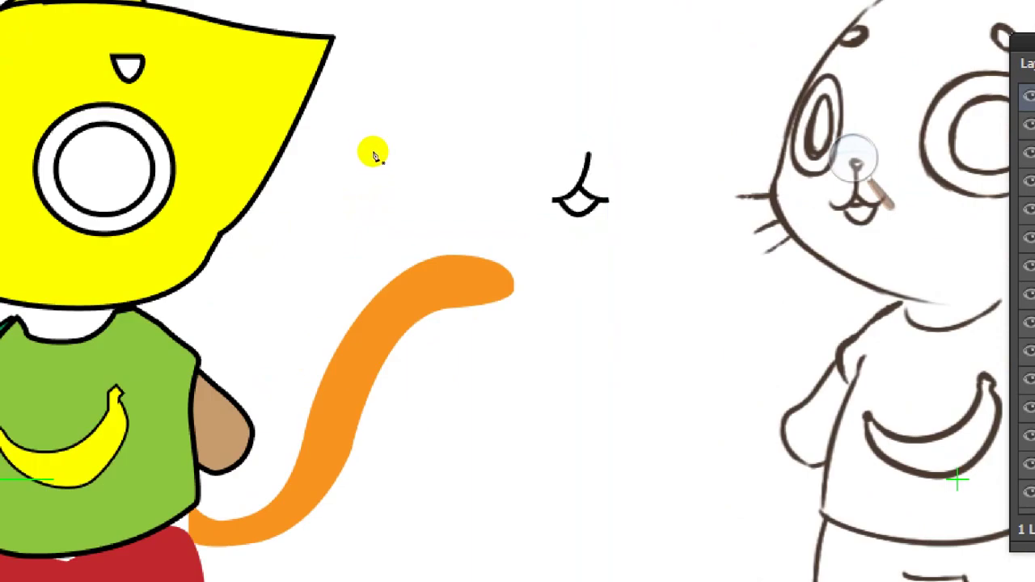
click(375, 169)
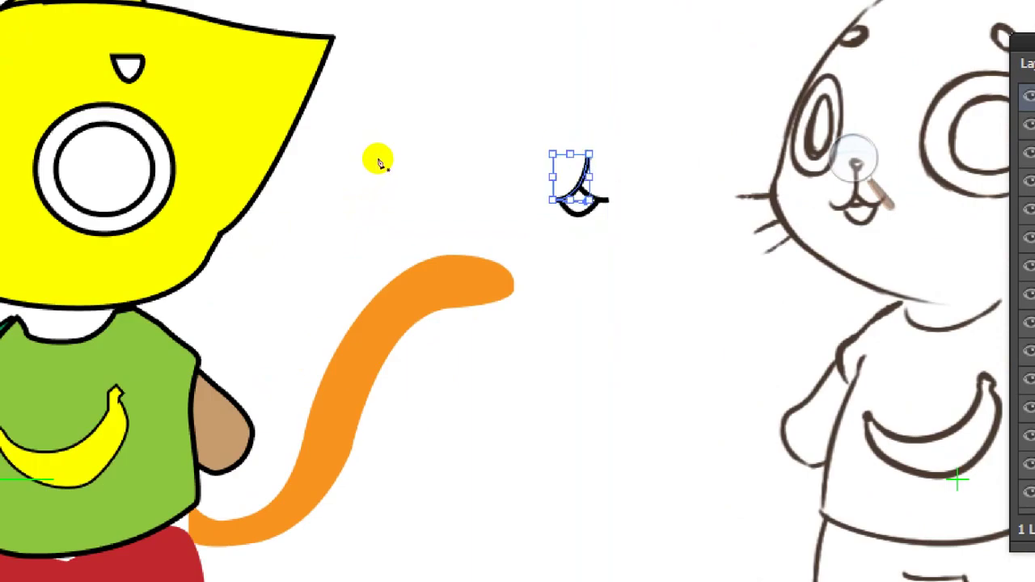
key(p)
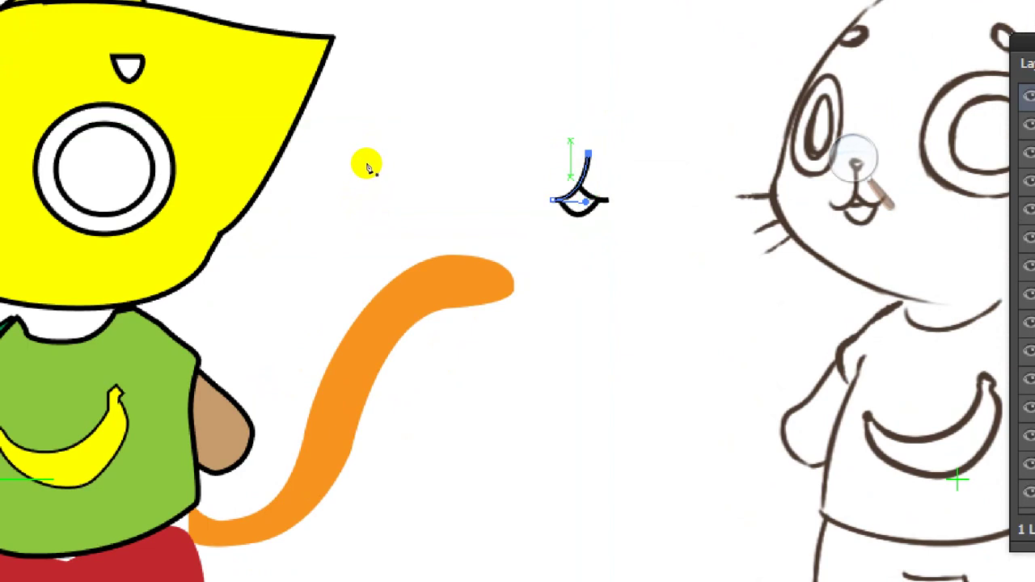
key(ctrl+plus)
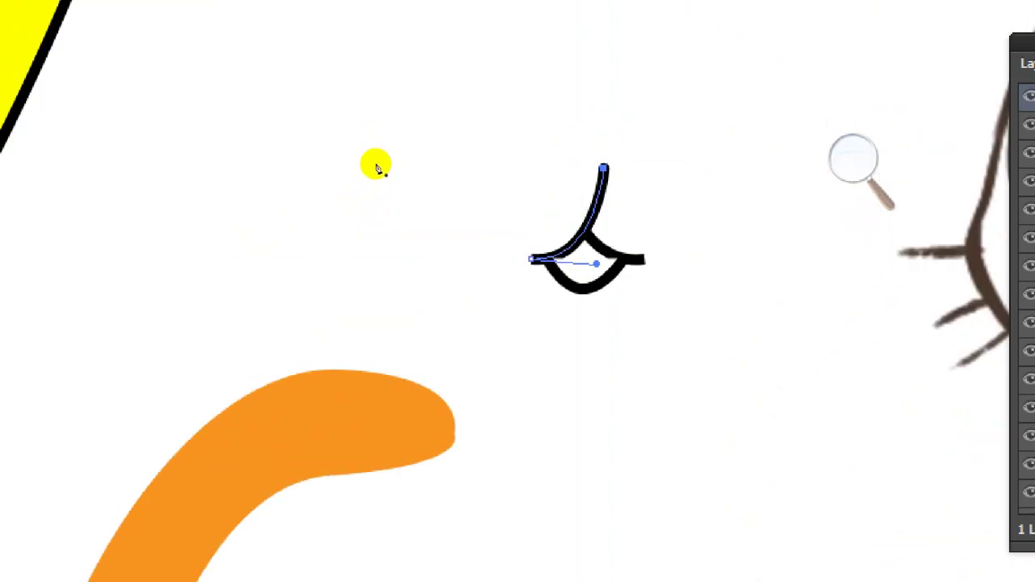
drag(371, 169, 383, 175)
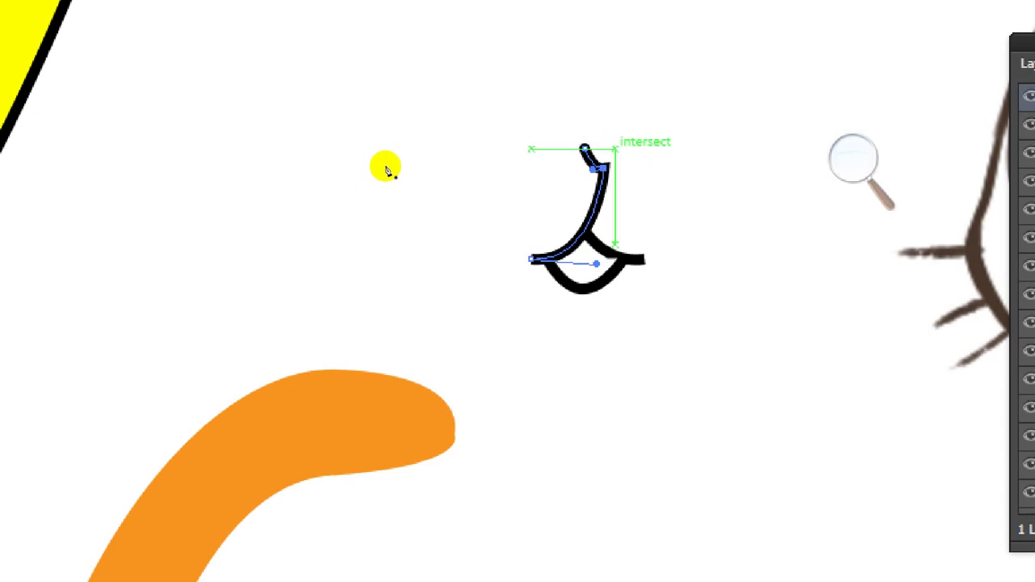
click(379, 166)
click(372, 166)
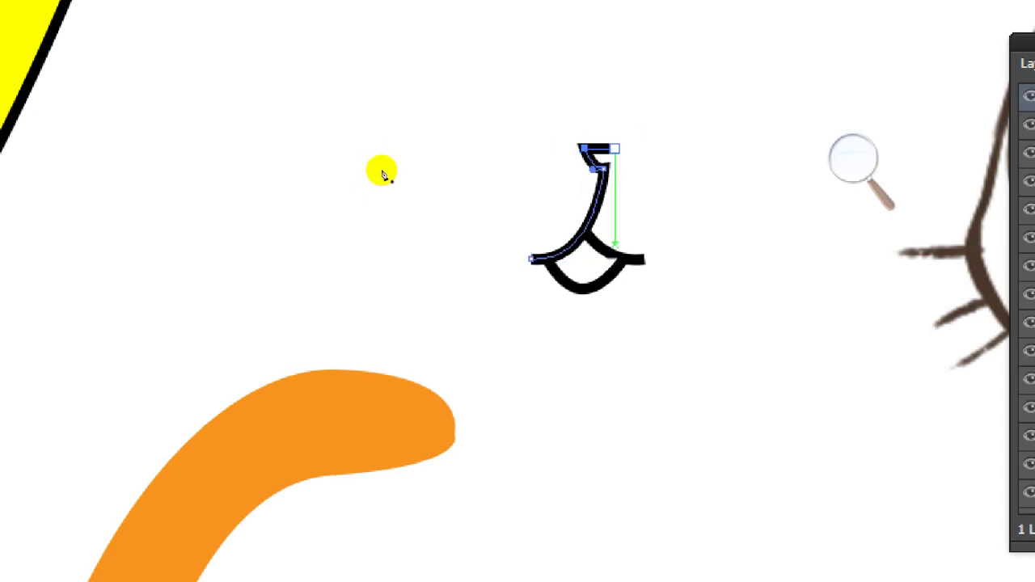
click(381, 176)
key(ctrl+z)
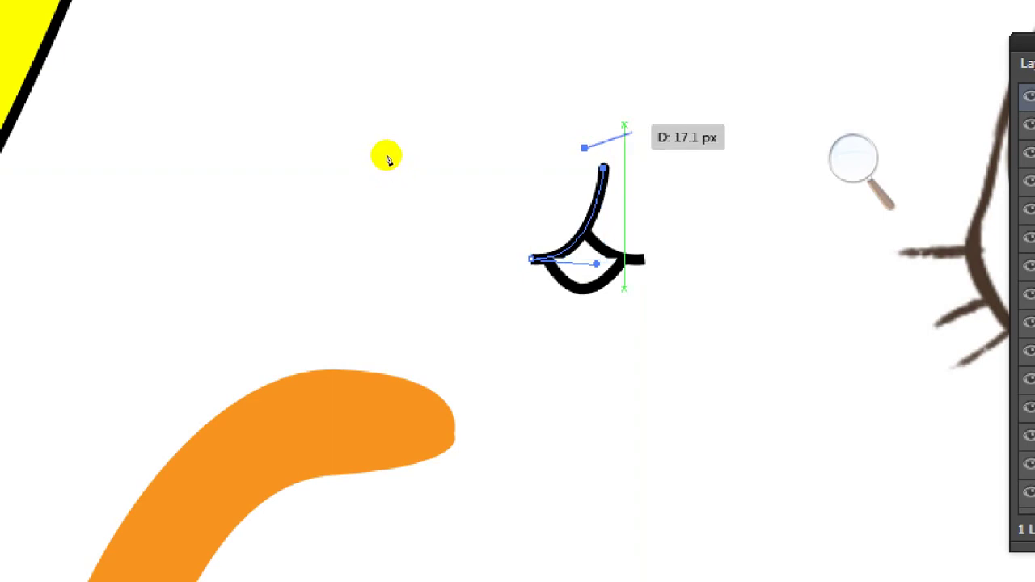
key(Escape)
click(365, 156)
key(Return)
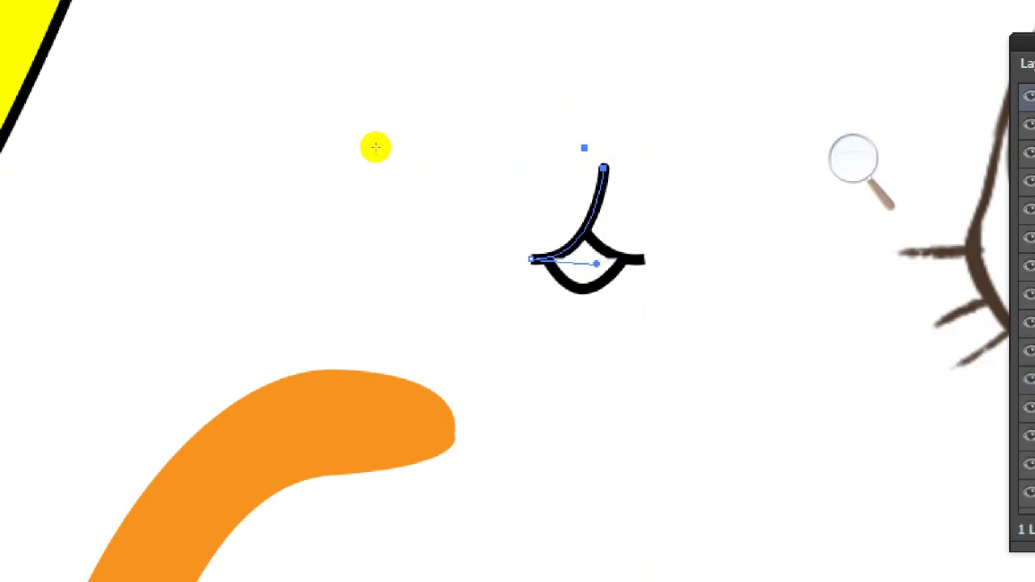
click(374, 148)
Step: Draw a tiny closed nose shape with the Pen tool and place it at the upper end of the mouth line
click(369, 156)
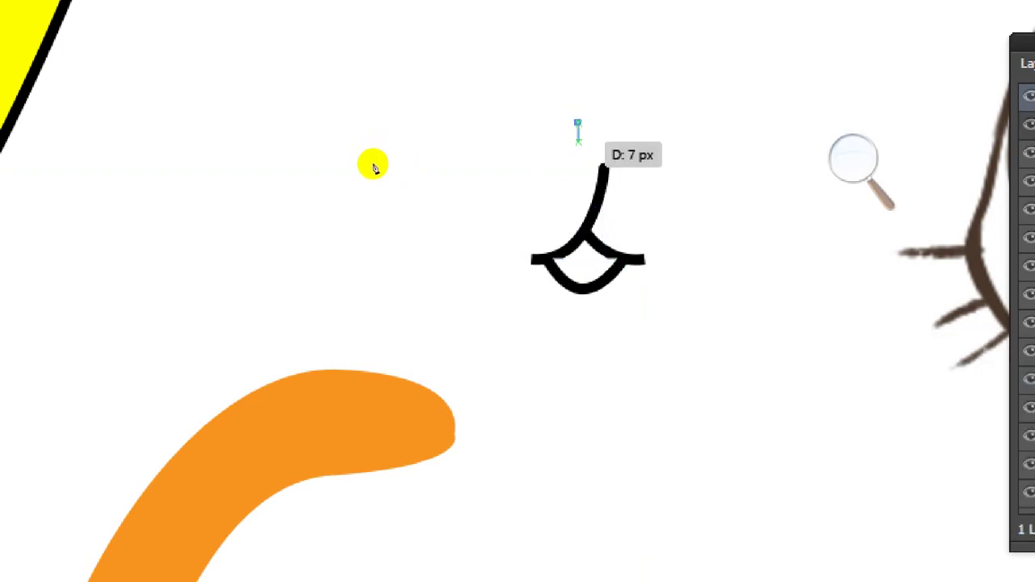
drag(372, 164, 376, 164)
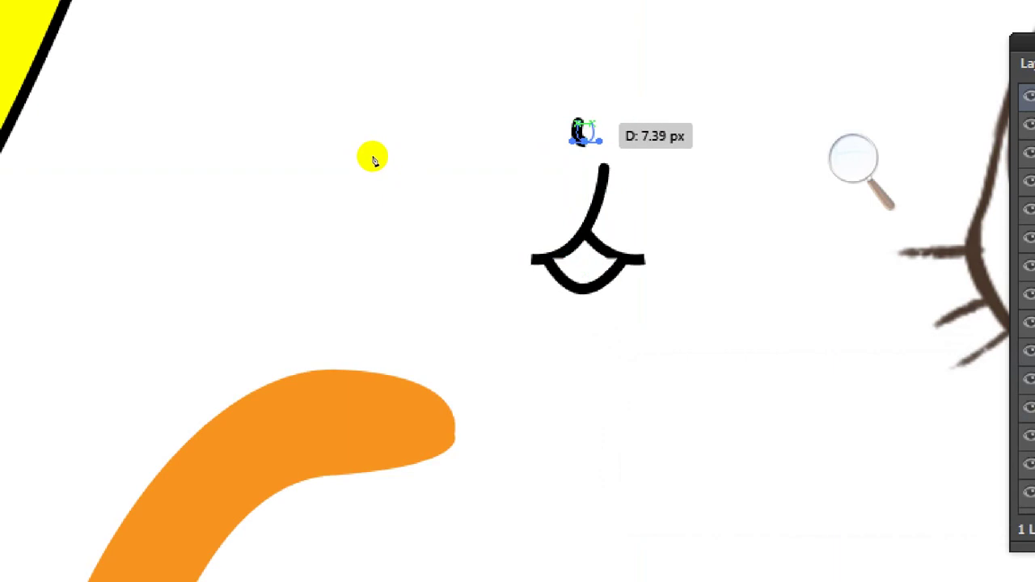
ctrl+click(372, 157)
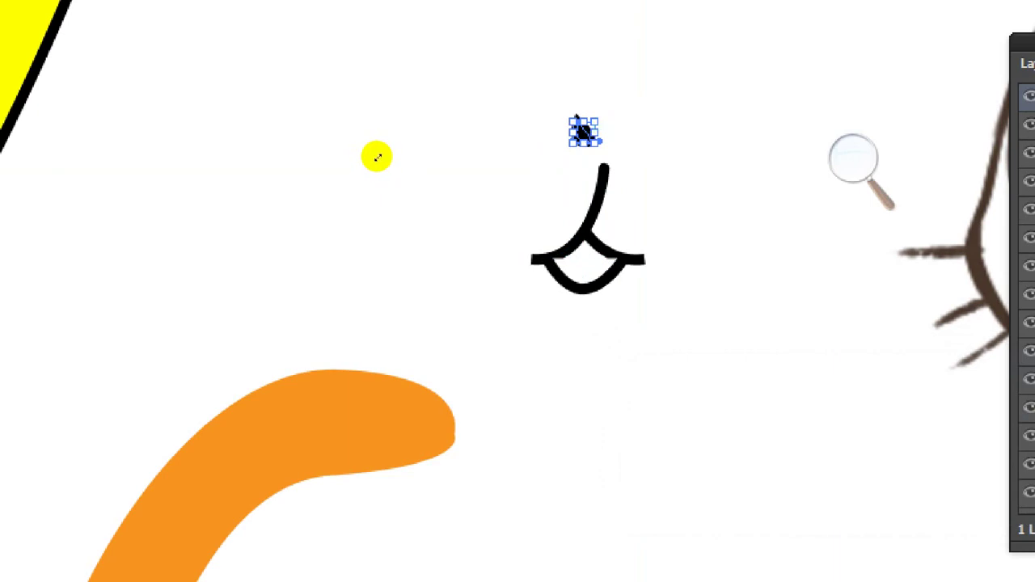
key(ctrl+equal)
drag(364, 165, 383, 183)
Step: Select the nose and mouth lines together and move them onto the yellow face between the two eyes
key(ctrl+minus)
key(ctrl+minus)
key(ctrl+minus)
key(ctrl+minus)
key(ctrl+minus)
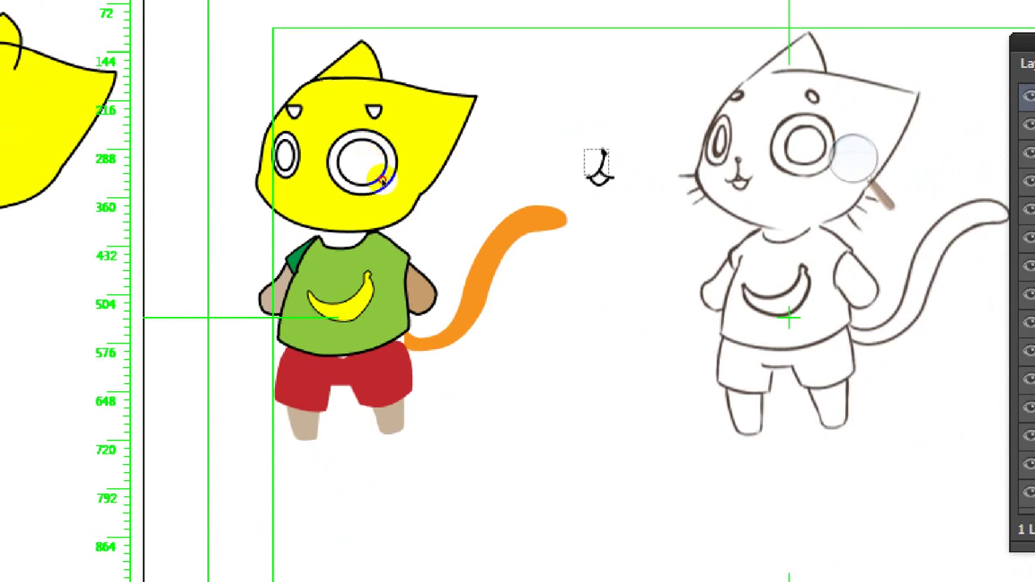
click(369, 174)
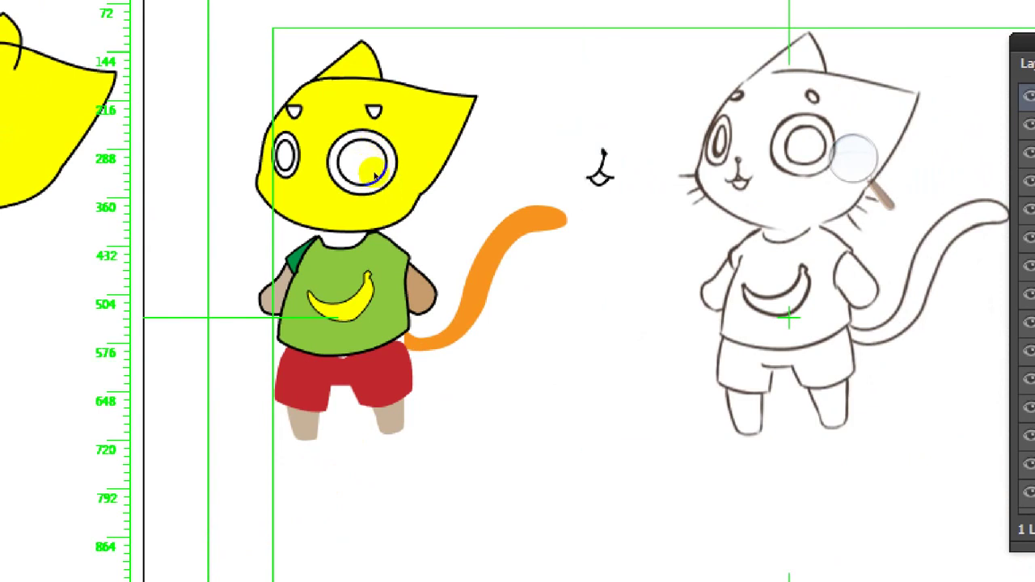
drag(391, 179, 411, 186)
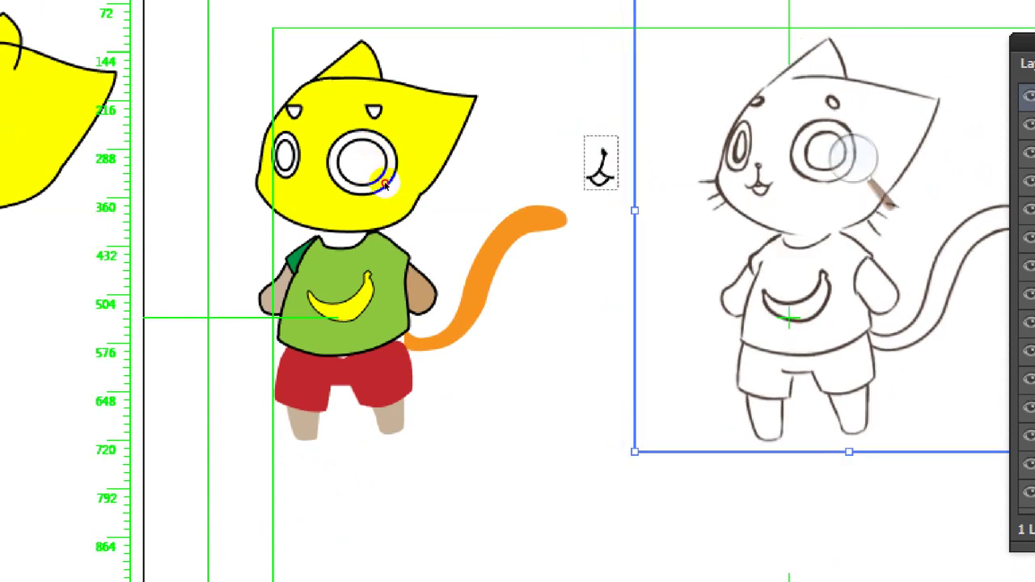
drag(599, 162, 304, 204)
drag(306, 203, 307, 193)
click(361, 163)
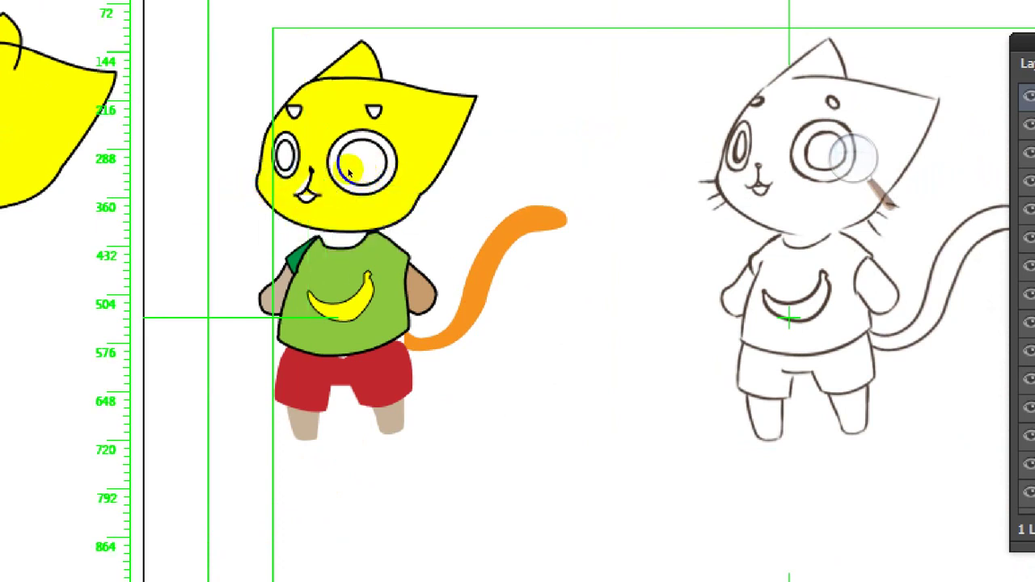
Step: Select the three mouth curves on the face, set their fill to None, and deselect them
scroll(267, 166, up, 2)
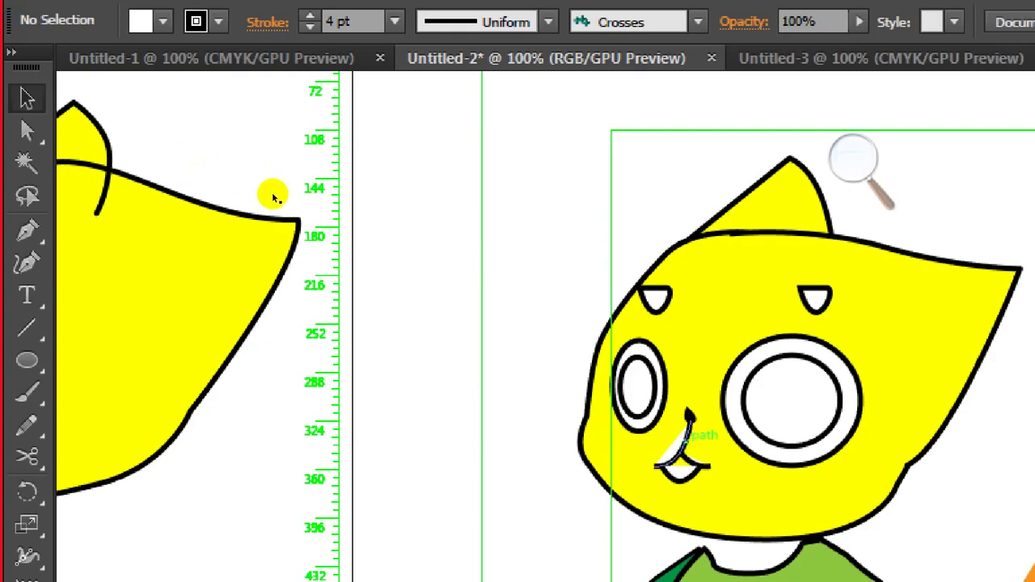
click(338, 220)
drag(273, 207, 266, 203)
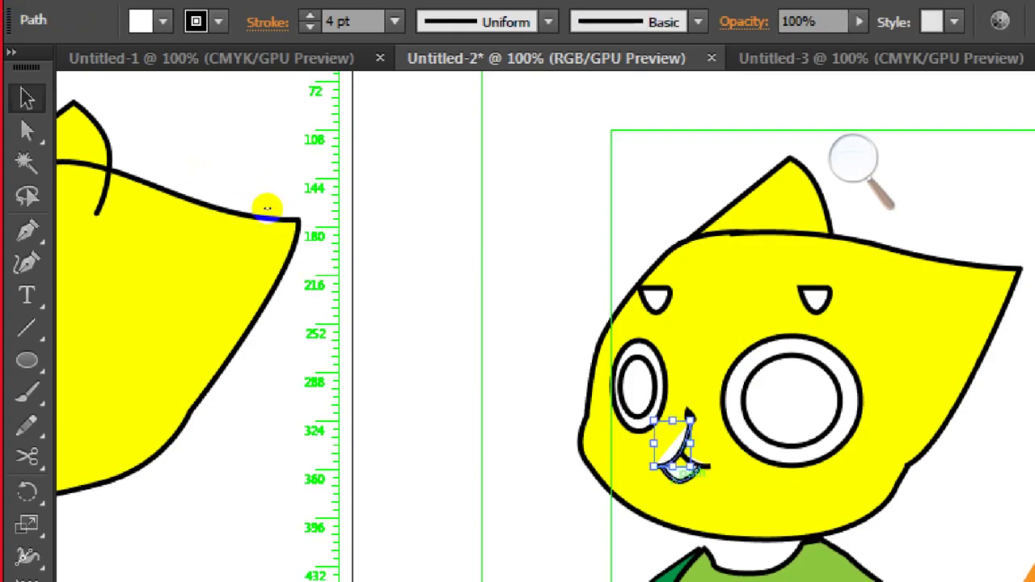
shift+click(275, 212)
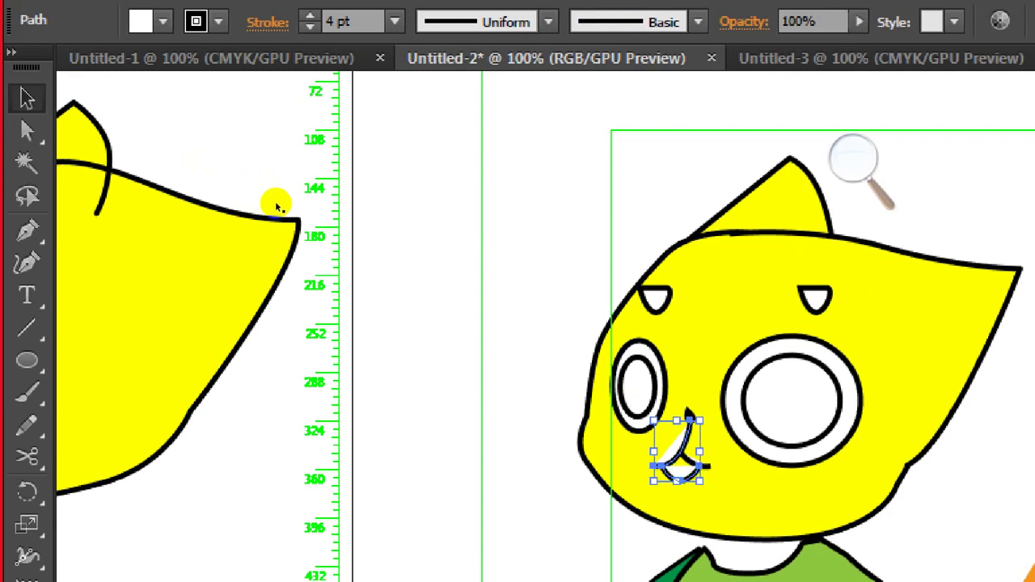
shift+click(275, 201)
click(162, 21)
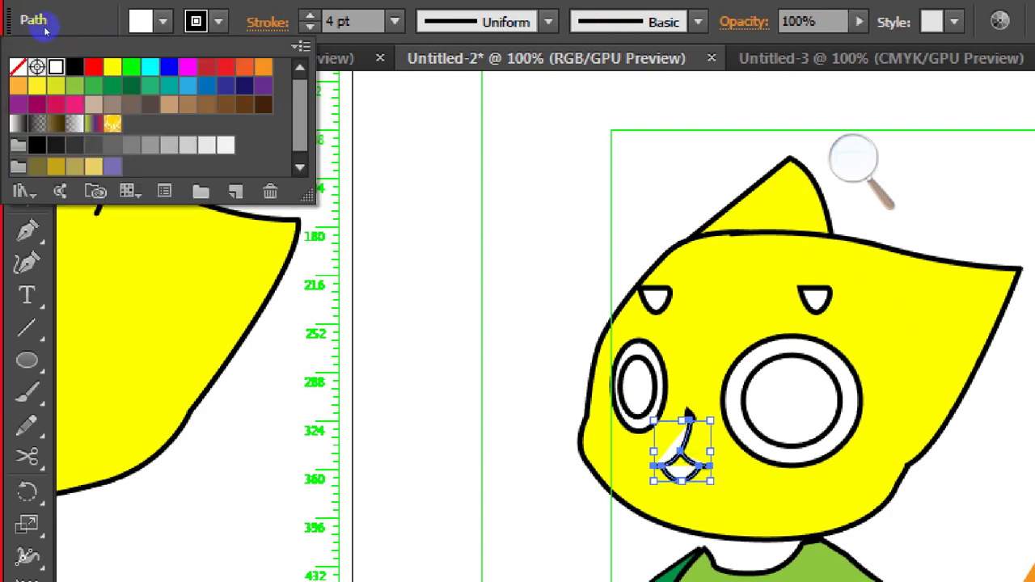
click(18, 67)
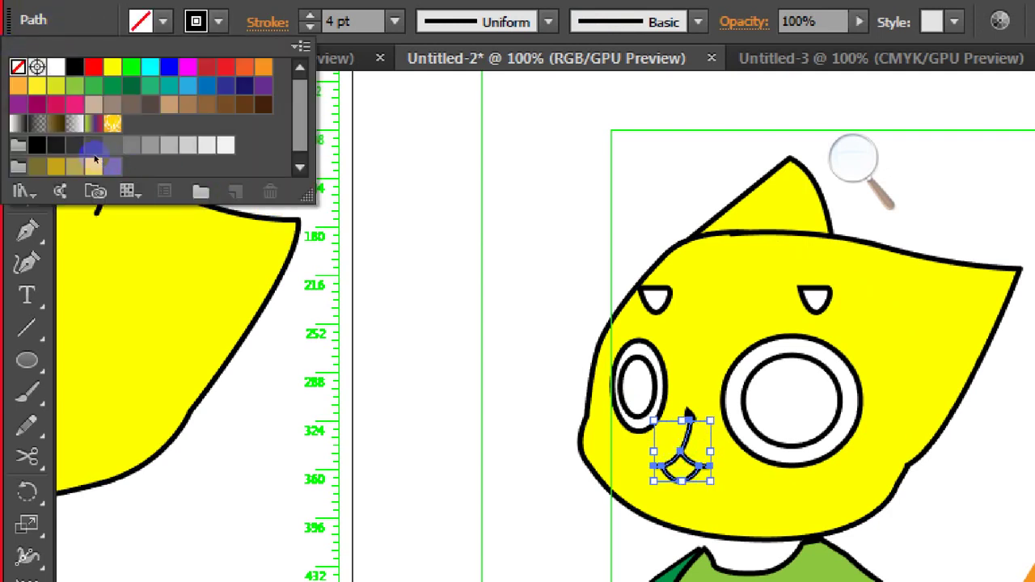
key(Escape)
key(ctrl+shift+a)
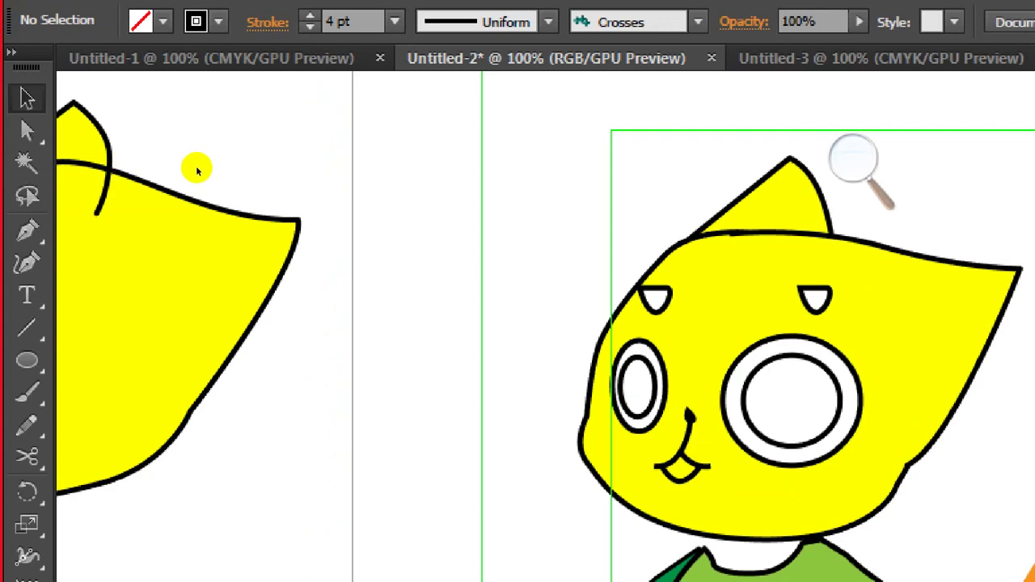
Step: Group the mouth curves with the nose and shift the group slightly upward on the face
key(ctrl+minus)
key(ctrl+minus)
drag(283, 180, 240, 125)
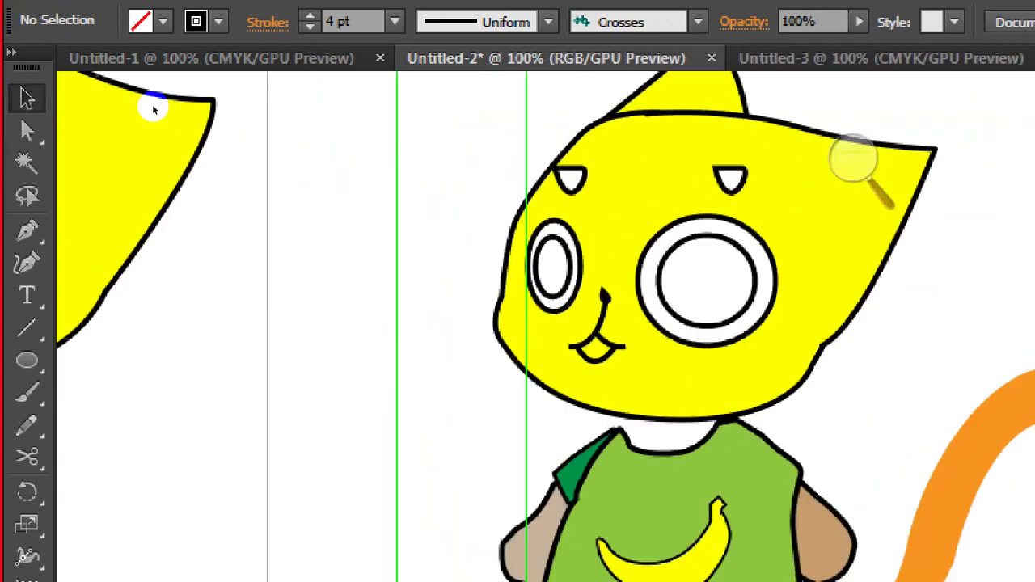
key(ctrl+1)
click(596, 333)
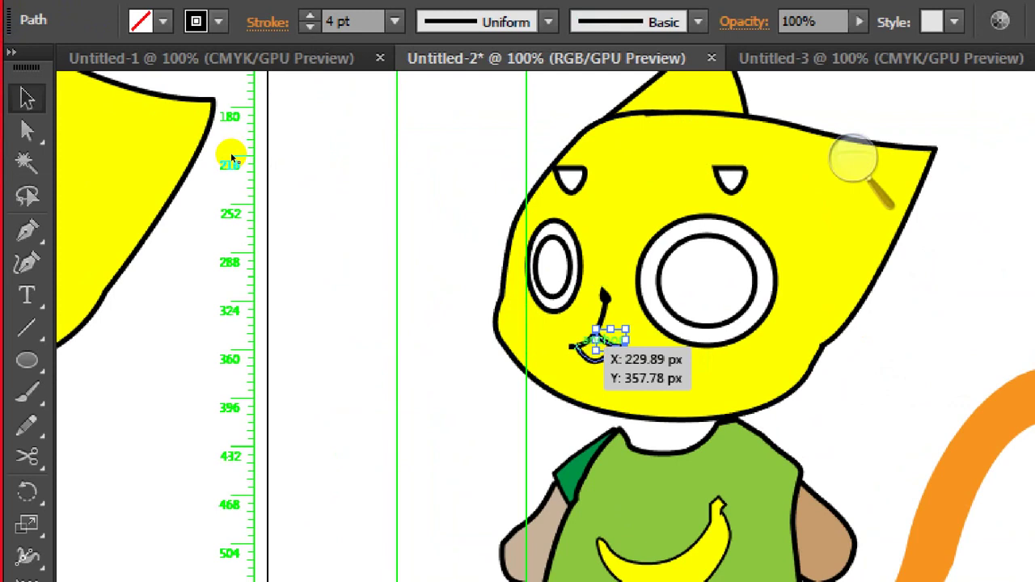
shift+click(600, 322)
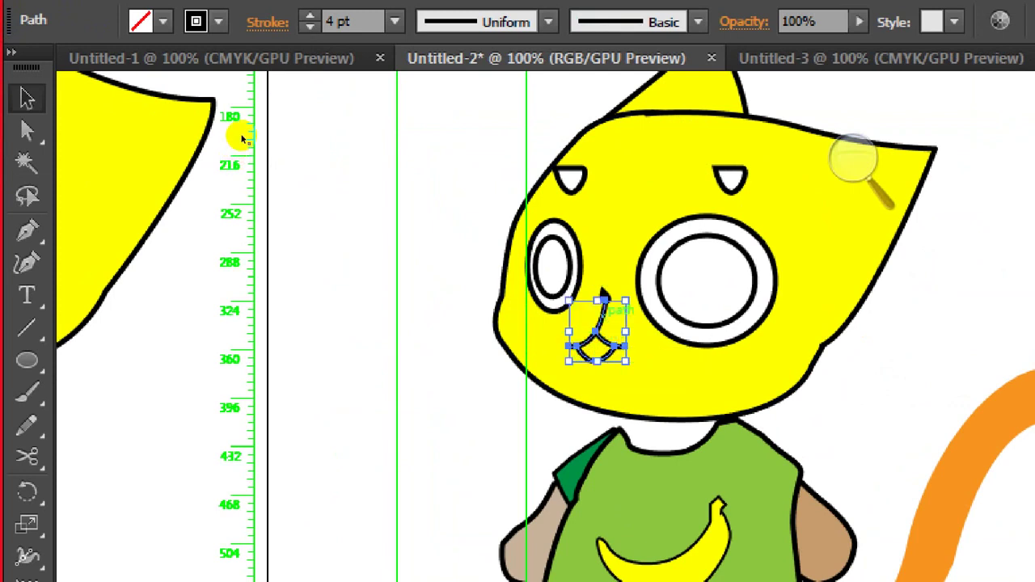
shift+click(603, 293)
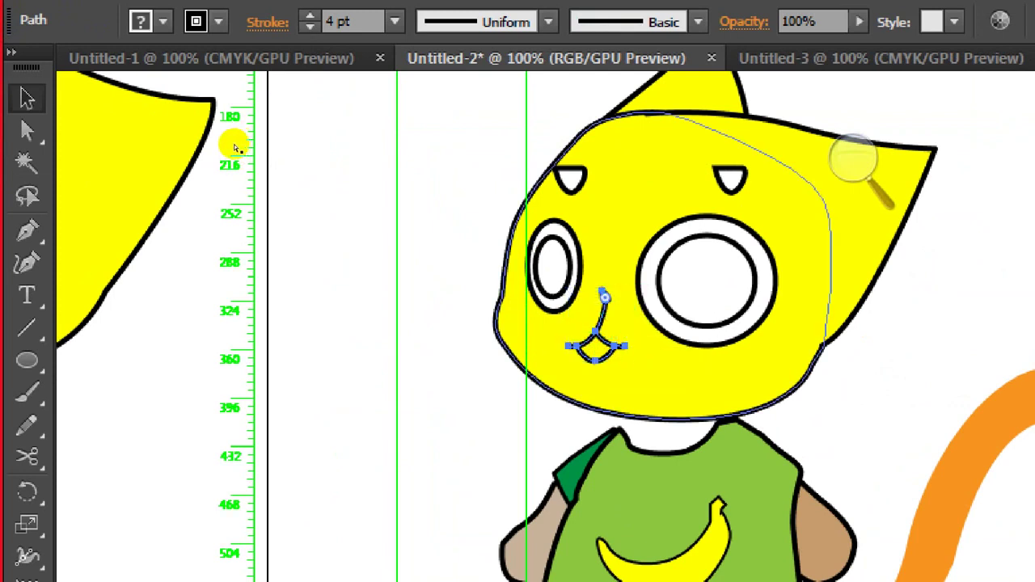
key(ctrl+g)
drag(604, 297, 601, 282)
click(141, 154)
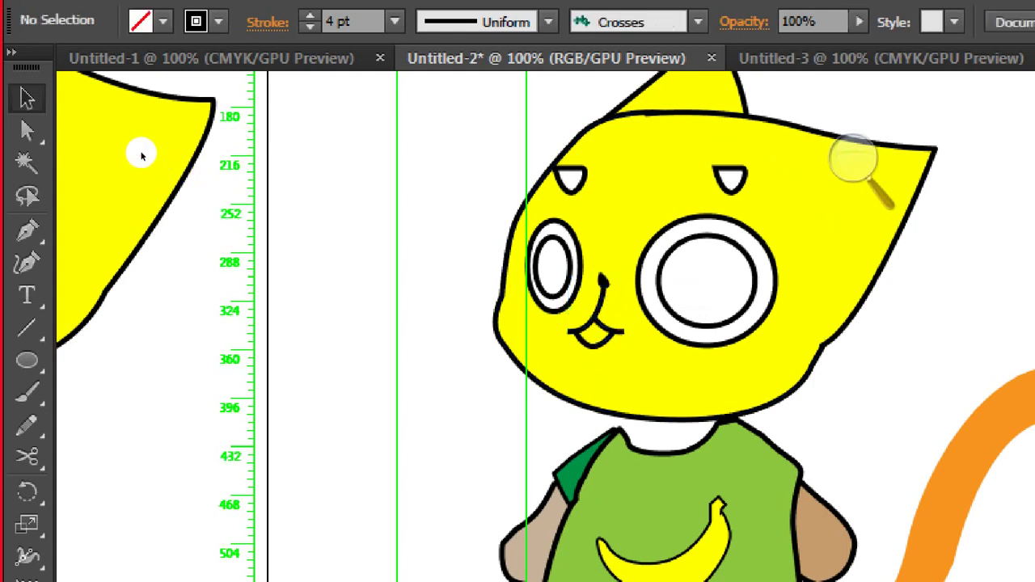
Step: Draw a closed neck shape between the head and shirt with the Pen tool and give it the brown arm's appearance
key(ctrl+minus)
key(ctrl+minus)
mouse_move(226, 159)
mouse_down()
mouse_move(187, 141)
mouse_move(195, 130)
mouse_move(204, 140)
mouse_up()
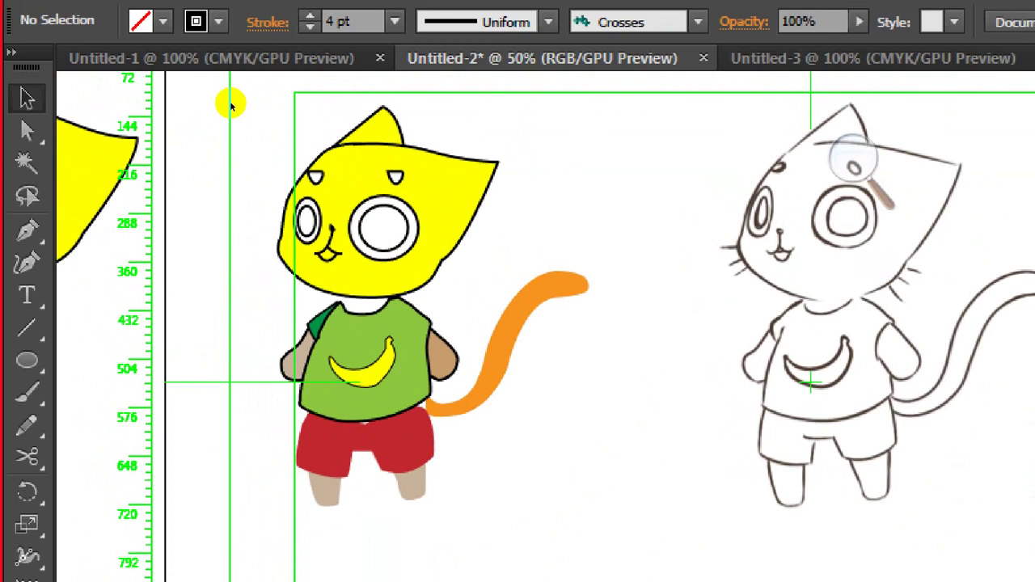
key(p)
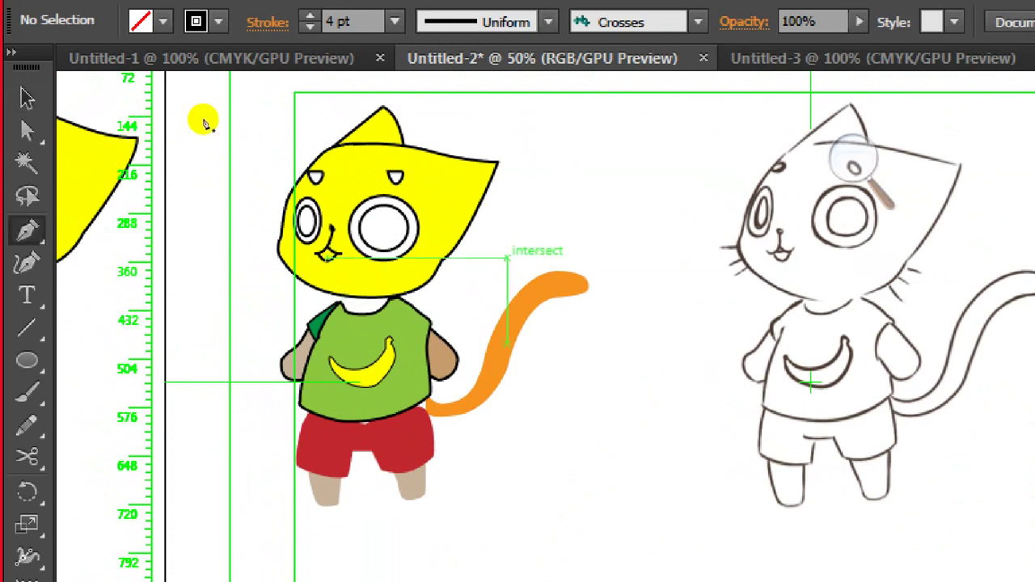
click(341, 290)
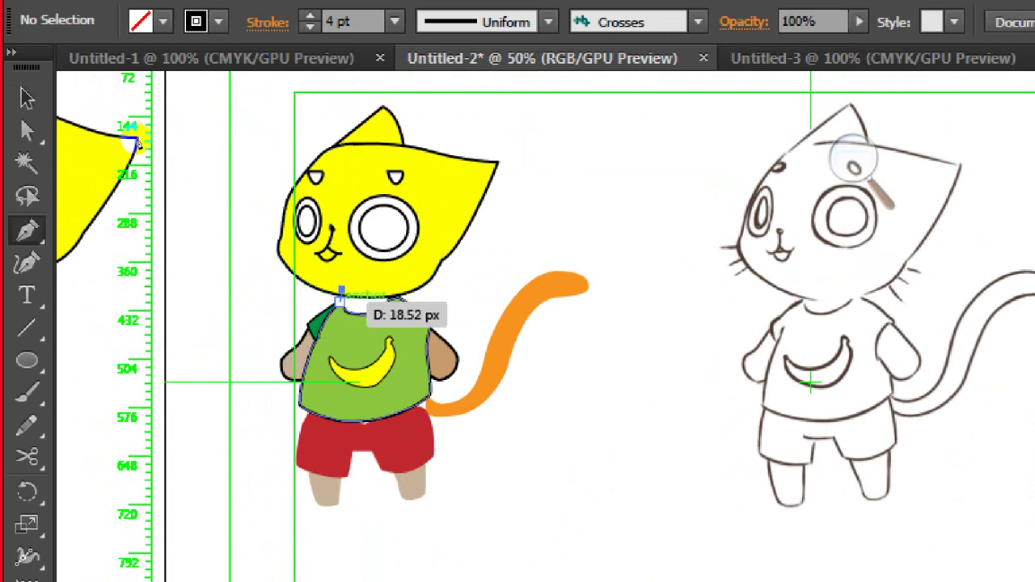
drag(341, 299, 344, 308)
click(341, 317)
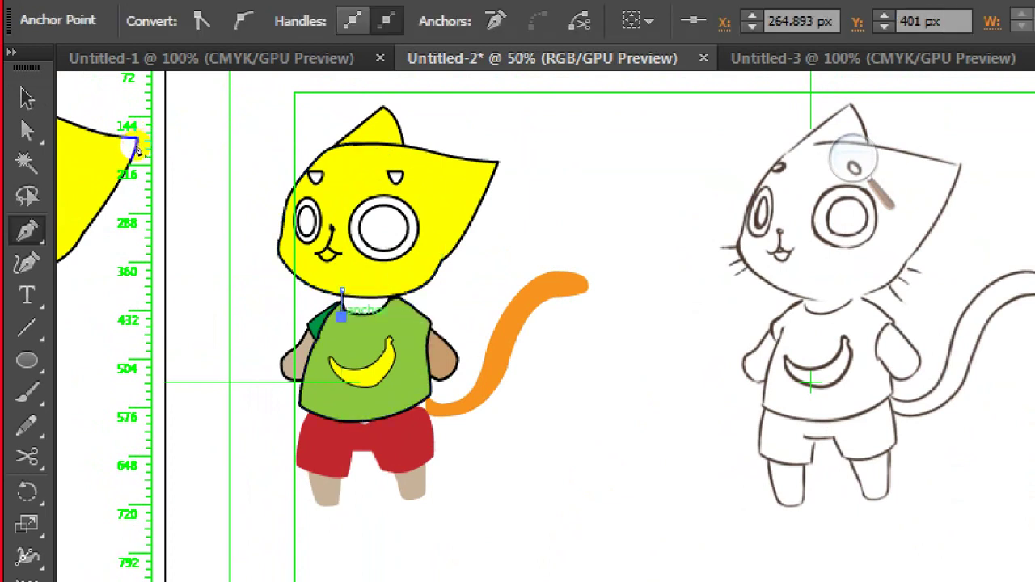
click(373, 324)
drag(389, 299, 350, 289)
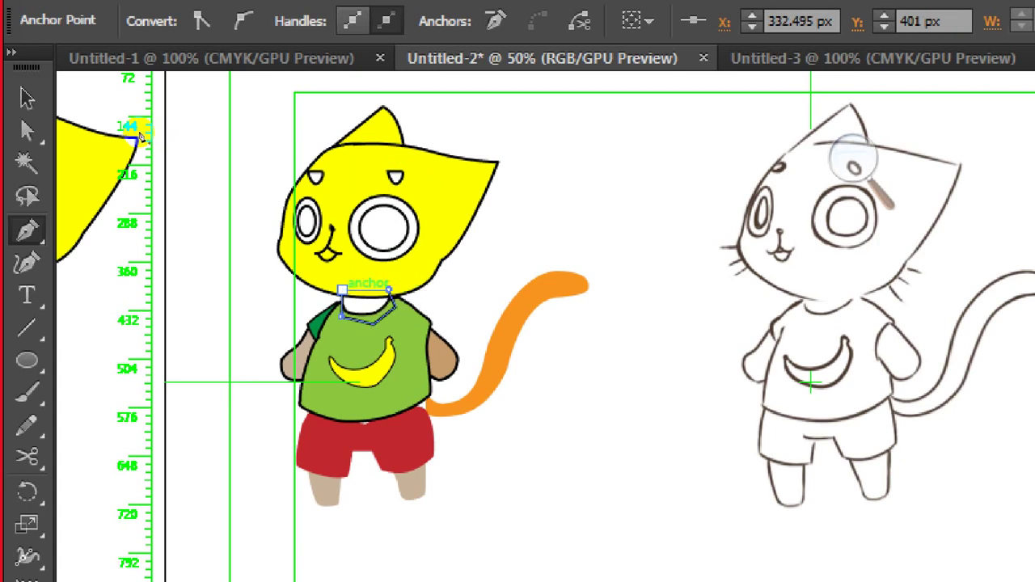
click(175, 158)
key(v)
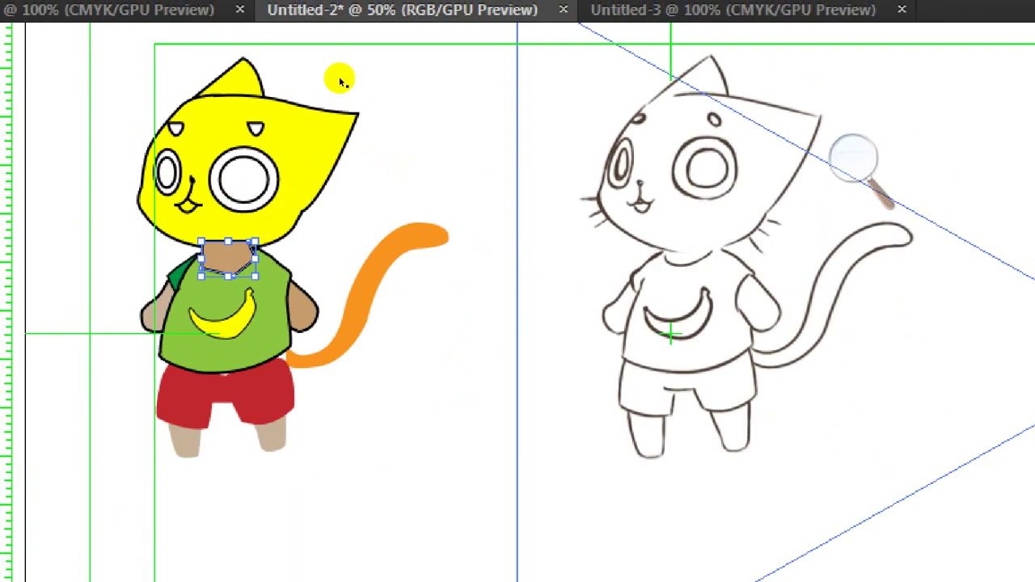
Step: Move the neck path below the head and green shirt paths in the layer order
key(F7)
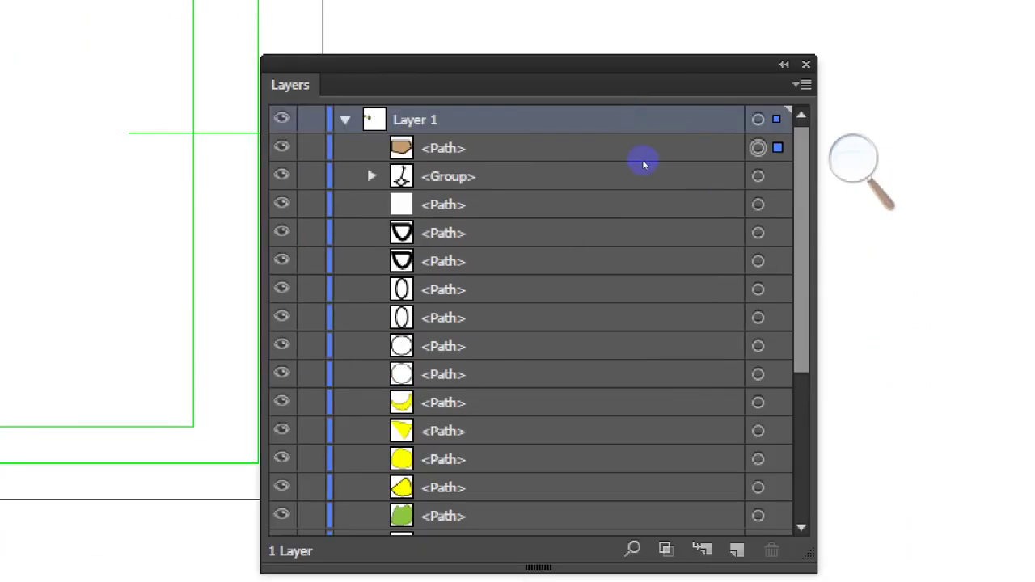
drag(637, 156, 626, 298)
scroll(626, 296, down, 3)
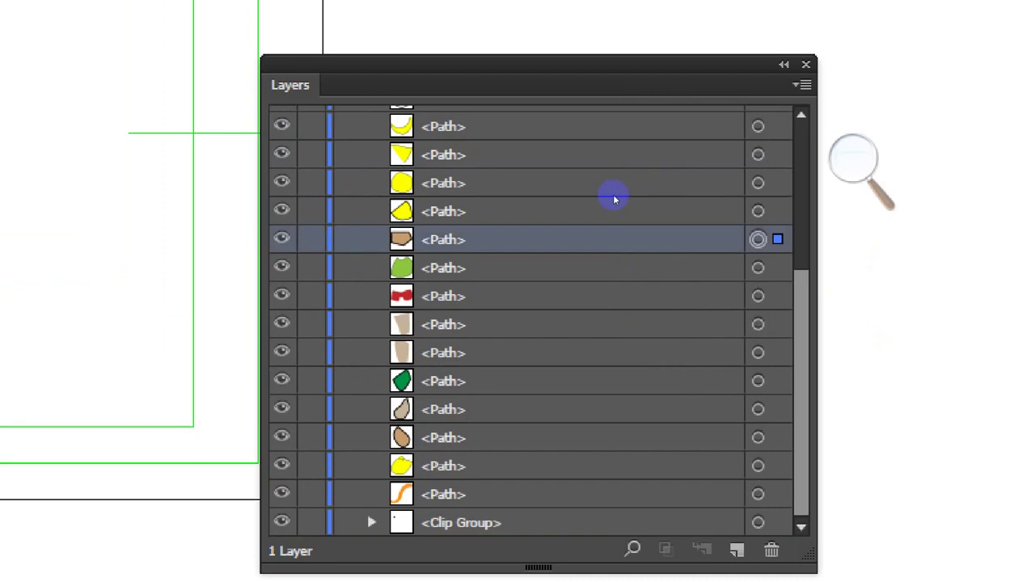
drag(615, 199, 589, 275)
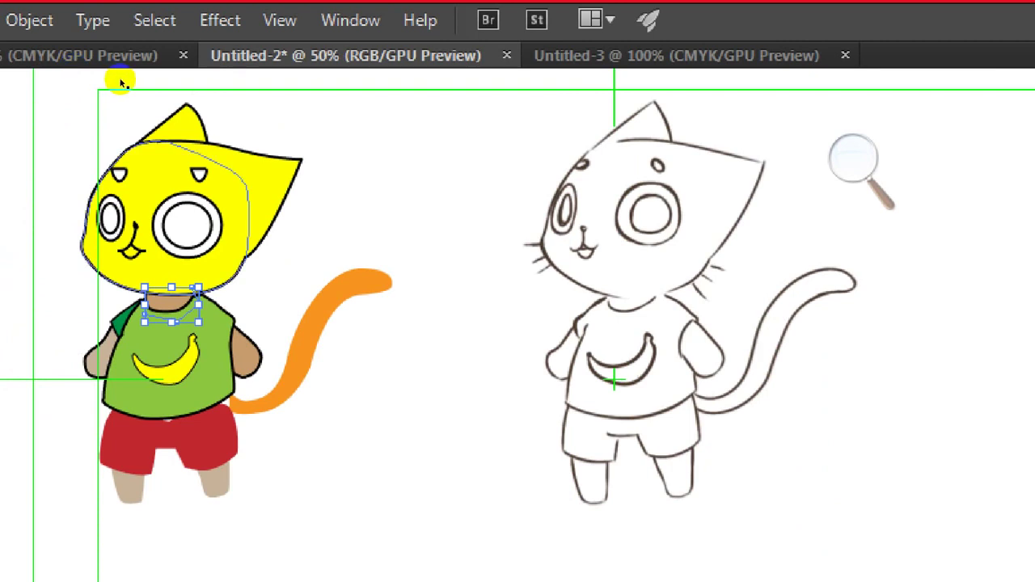
Step: Select the face and both ear shapes together, nudge them slightly down toward the neck, and deselect them
click(227, 81)
key(ctrl+minus)
key(ctrl+r)
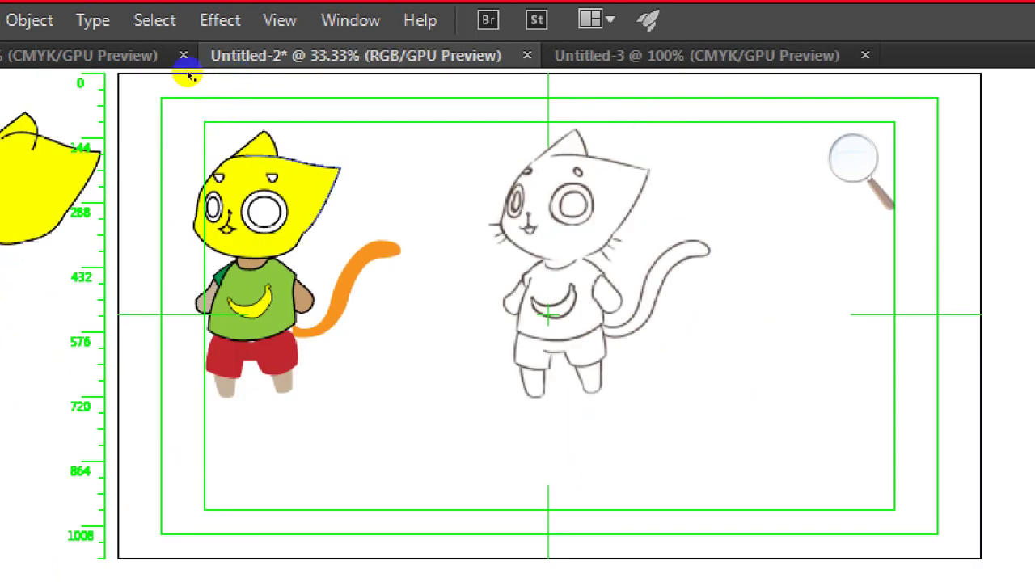
click(290, 157)
shift+click(270, 136)
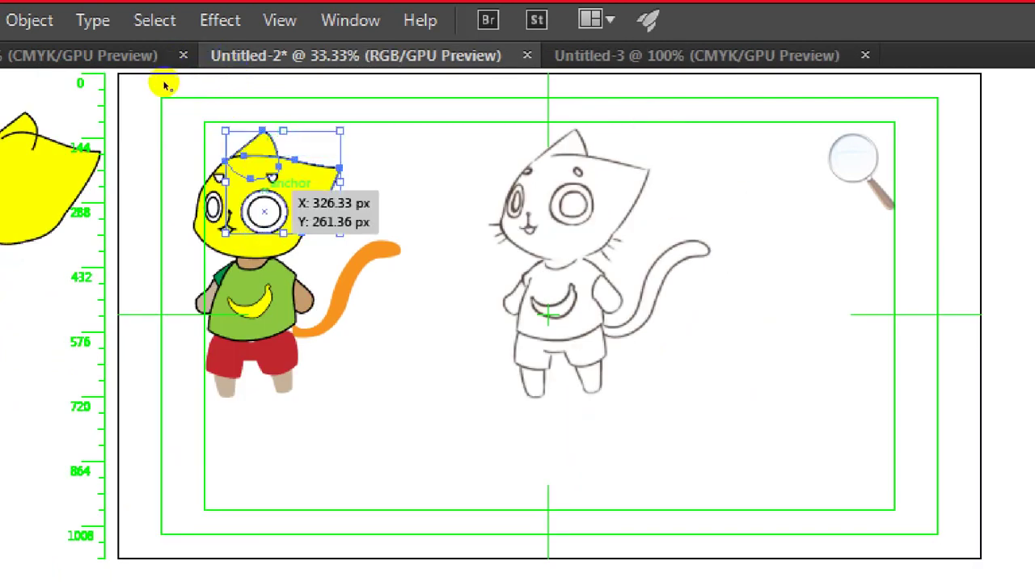
shift+click(218, 251)
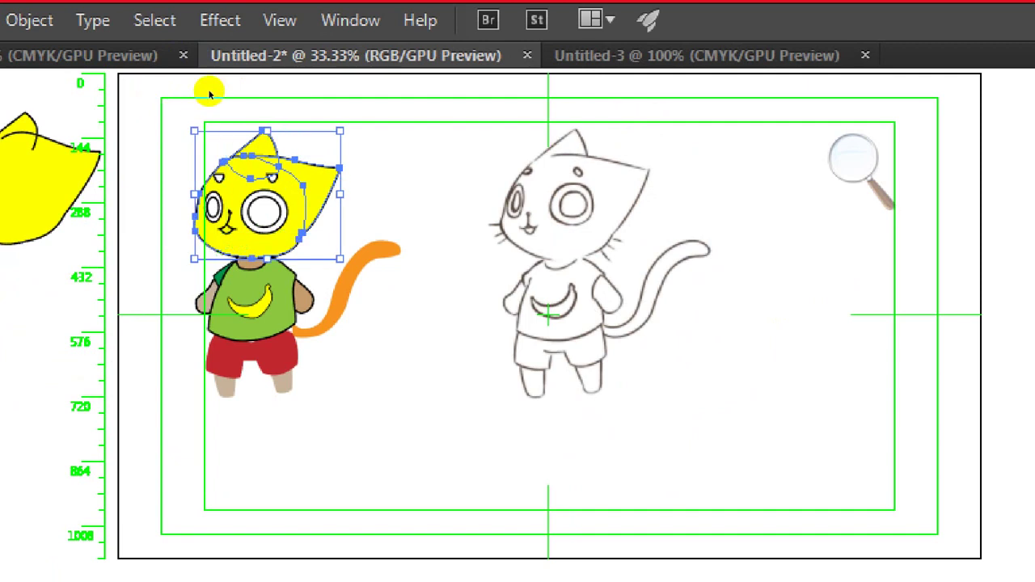
key(Down)
key(Down)
key(Down)
key(Down)
key(Down)
key(Down)
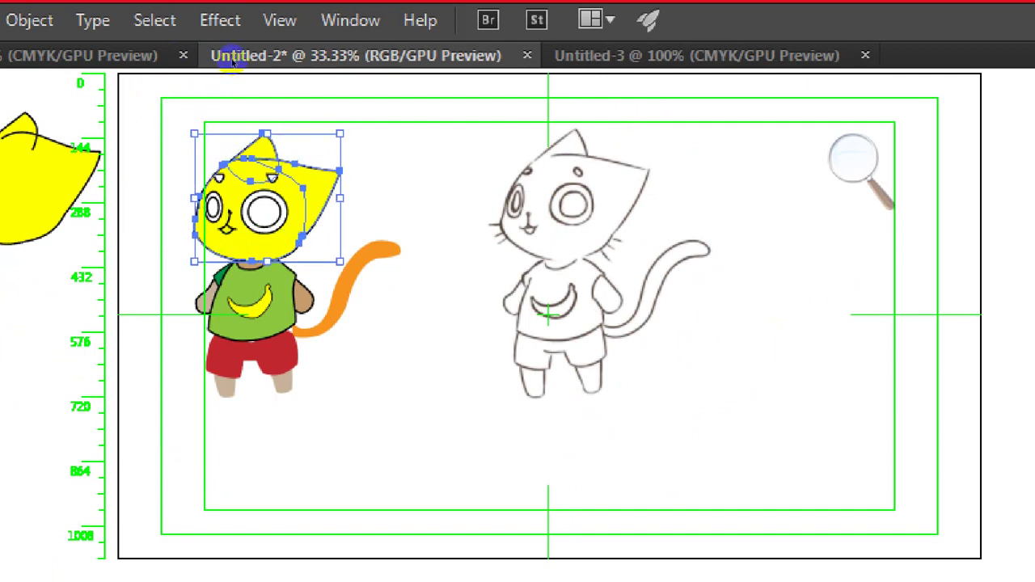
click(372, 165)
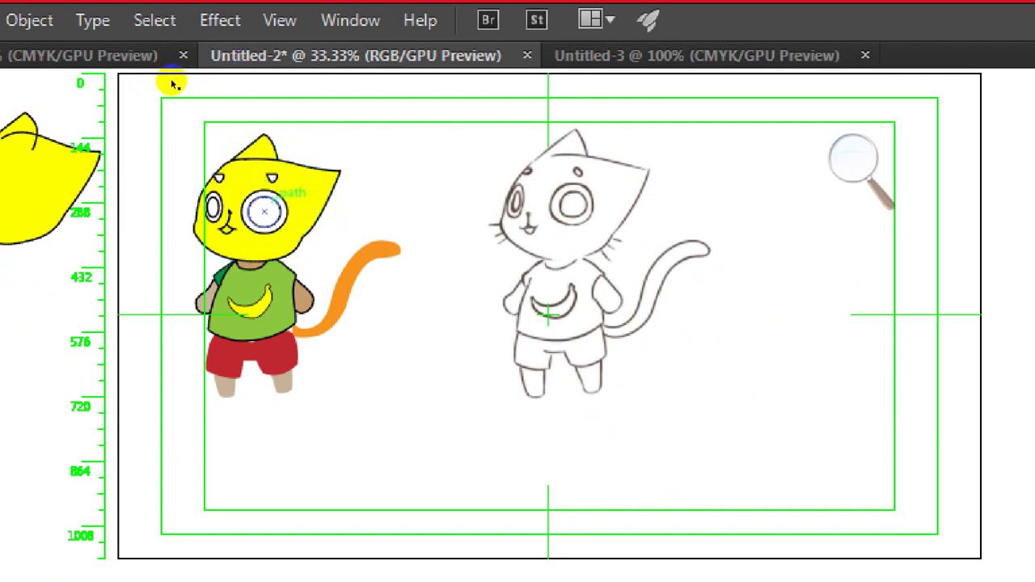
Step: Slightly shrink the large eye's inner circle and shift the large eye slightly to the right on the face
drag(335, 171, 518, 162)
scroll(331, 175, up, 2)
click(566, 233)
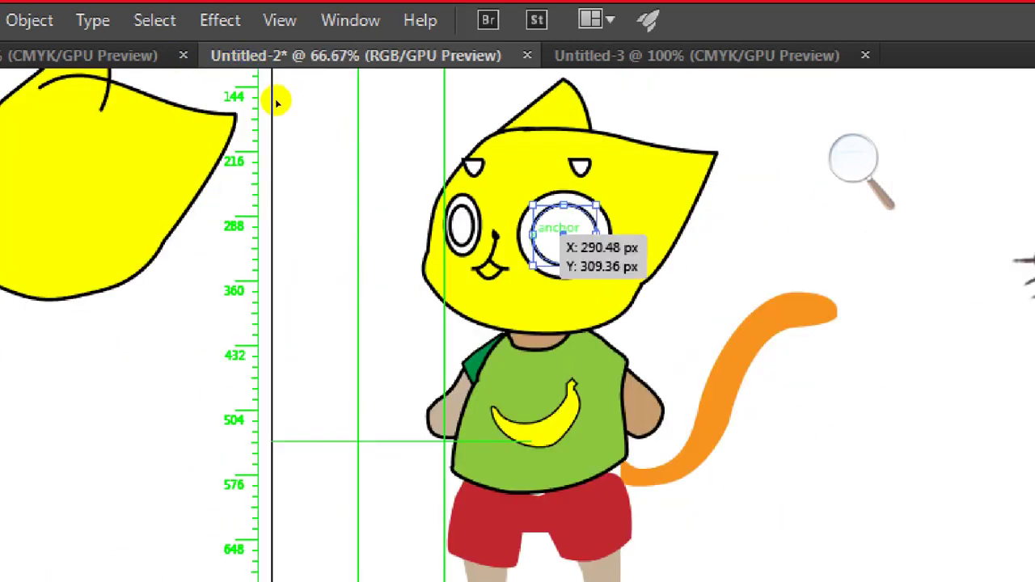
drag(533, 265, 537, 264)
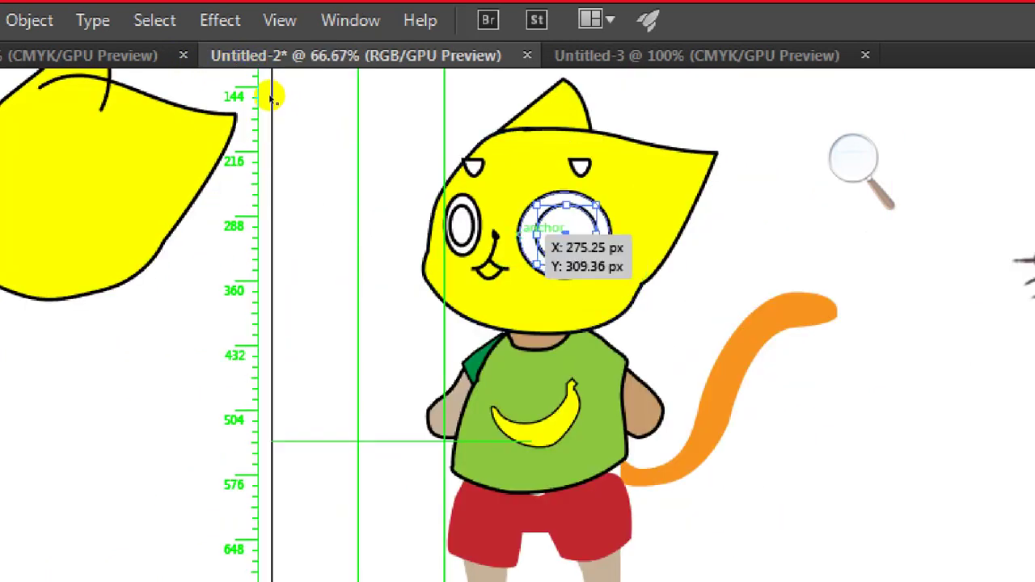
key(ctrl+z)
key(ctrl+z)
key(ctrl+z)
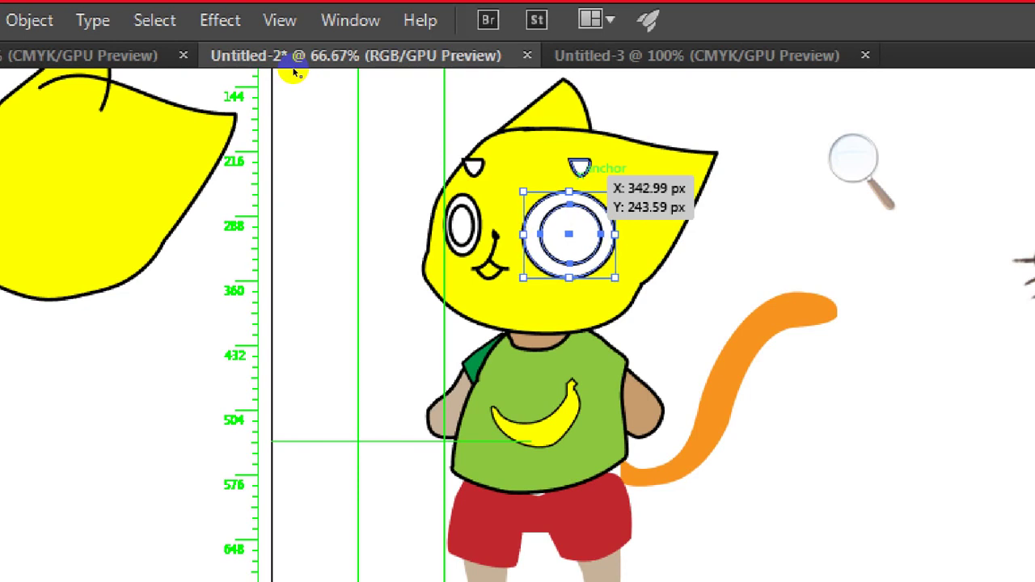
Step: Nudge the two eyebrows slightly down on the face
key(ctrl+z)
key(ctrl+z)
key(ctrl+z)
key(ctrl+z)
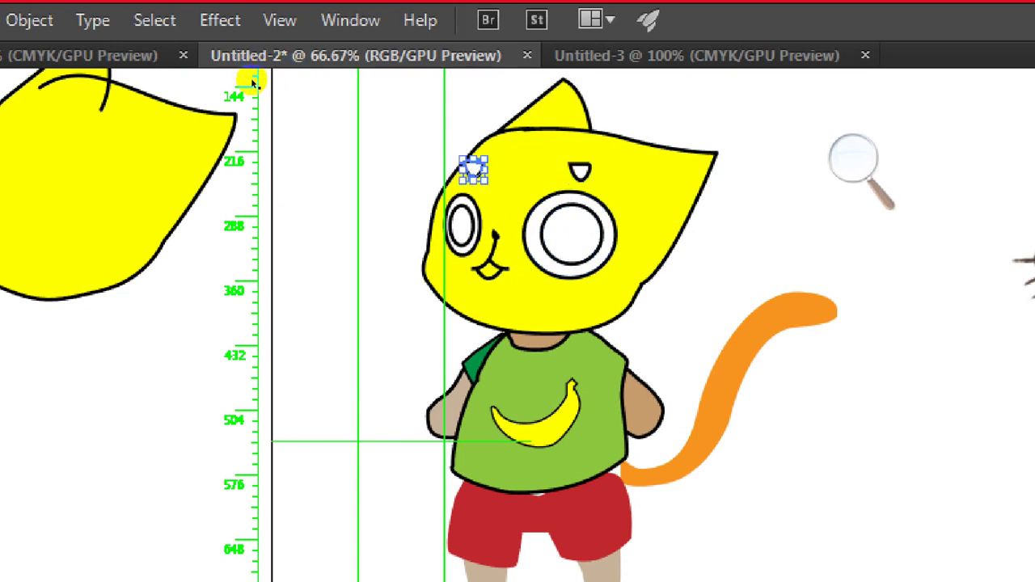
key(ctrl+z)
key(ctrl+z)
Step: Fill the face and both ear shapes with the brown swatch R=198 G=156 B=109 and deselect them
key(ctrl+minus)
key(ctrl+minus)
key(ctrl+minus)
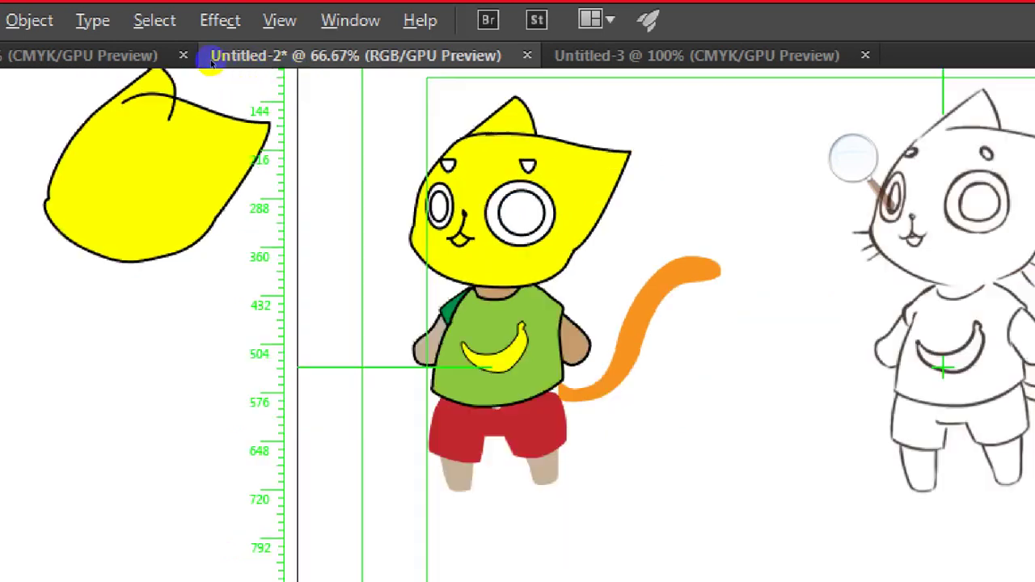
key(ctrl+plus)
key(ctrl+plus)
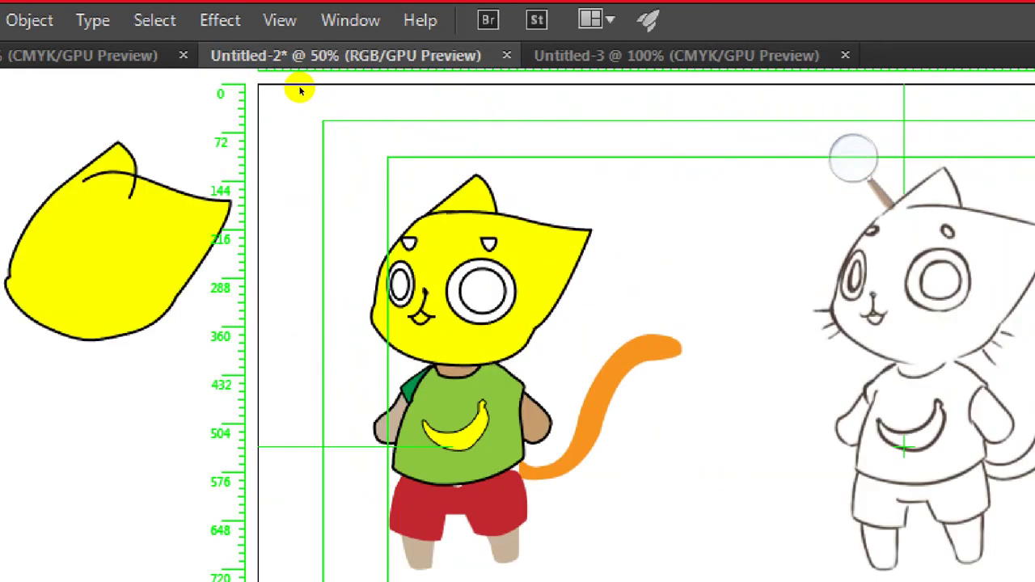
key(ctrl+z)
shift+click(477, 197)
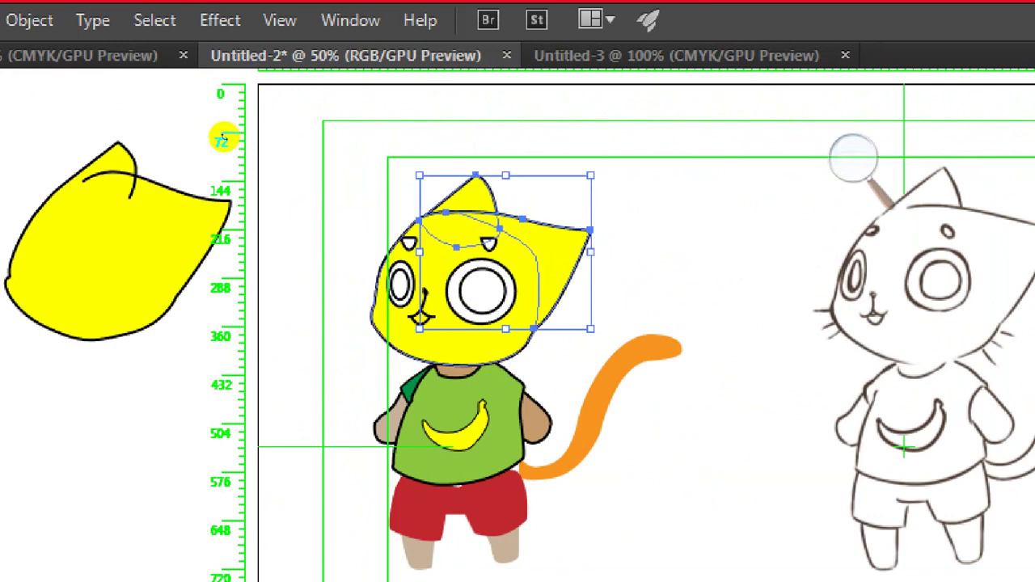
shift+click(405, 341)
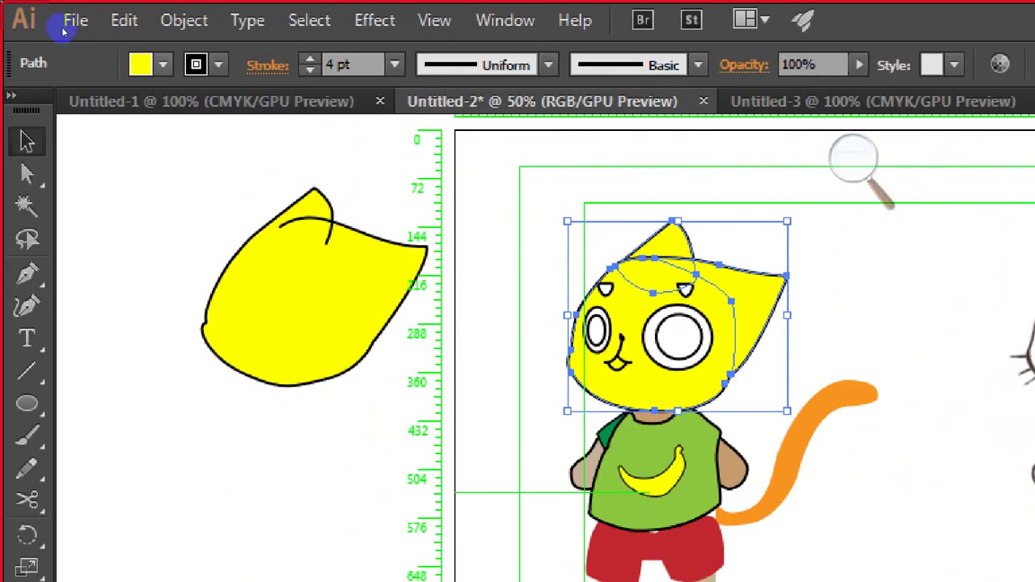
click(162, 64)
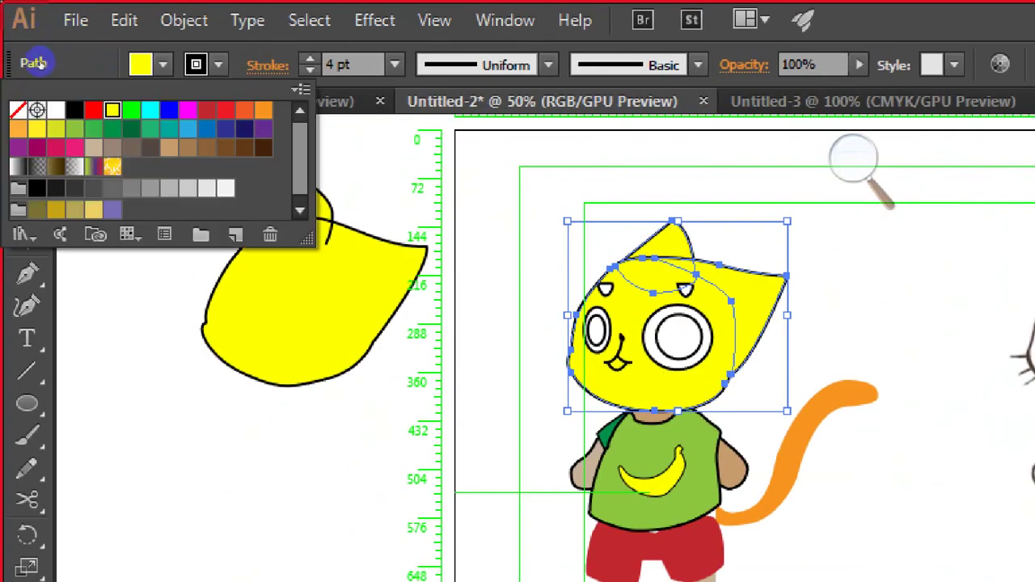
click(94, 147)
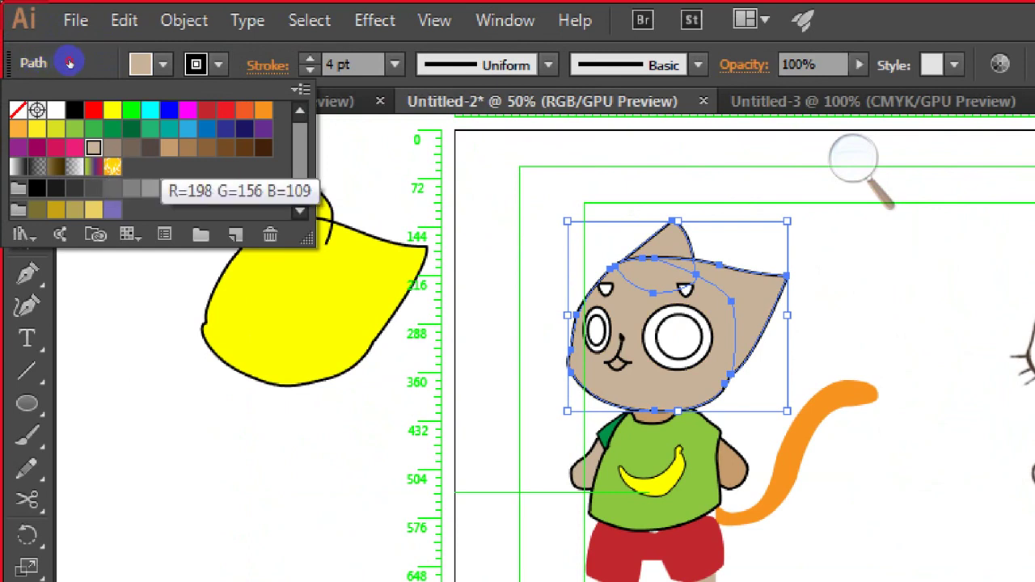
click(169, 147)
key(Escape)
click(72, 166)
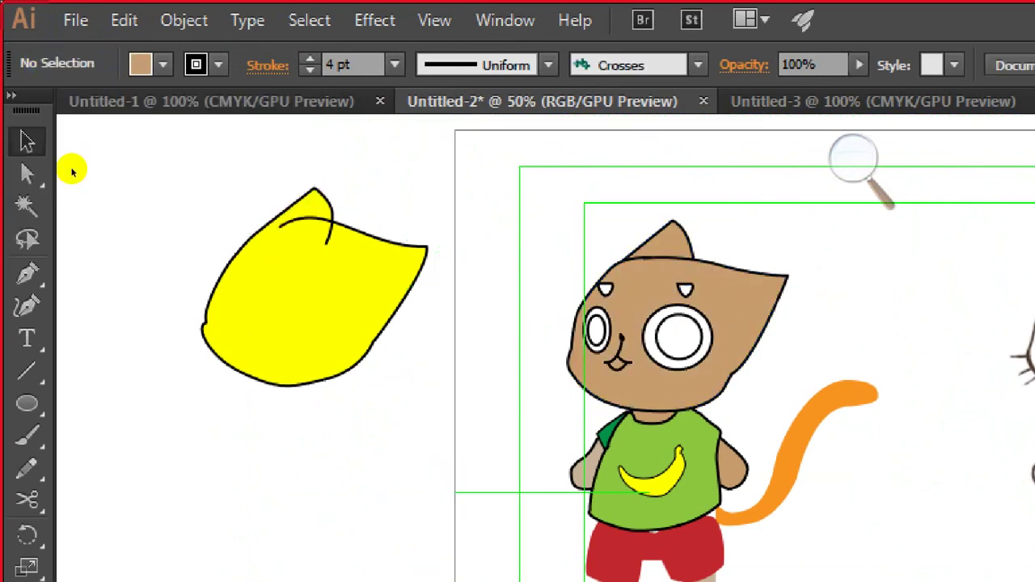
Step: Move the two anchor points at the base of the orange tail inward so the tail extends beneath the shirt
key(ctrl+minus)
scroll(296, 138, right, 5)
scroll(296, 138, down, 3)
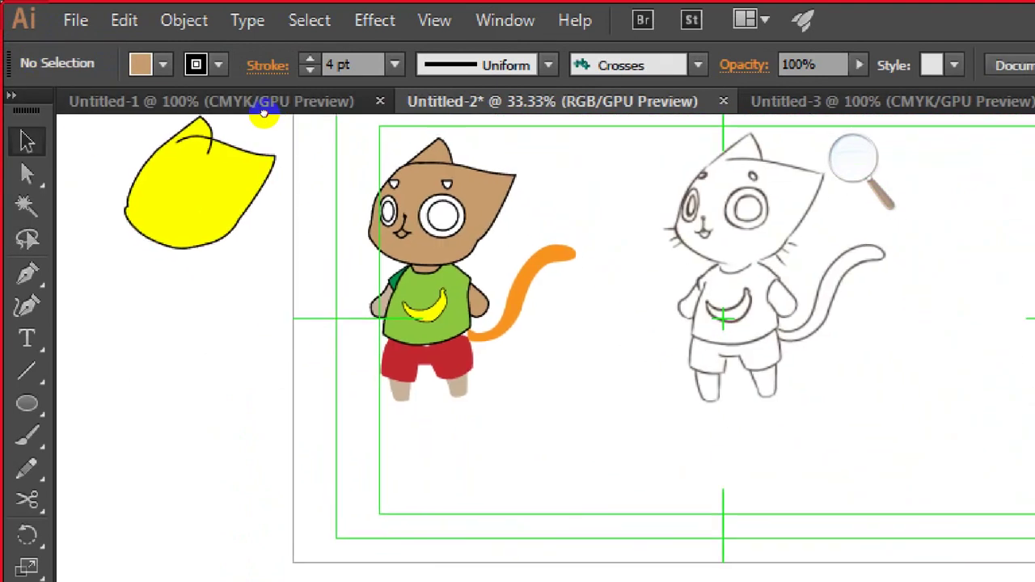
click(532, 291)
scroll(463, 347, up, 3)
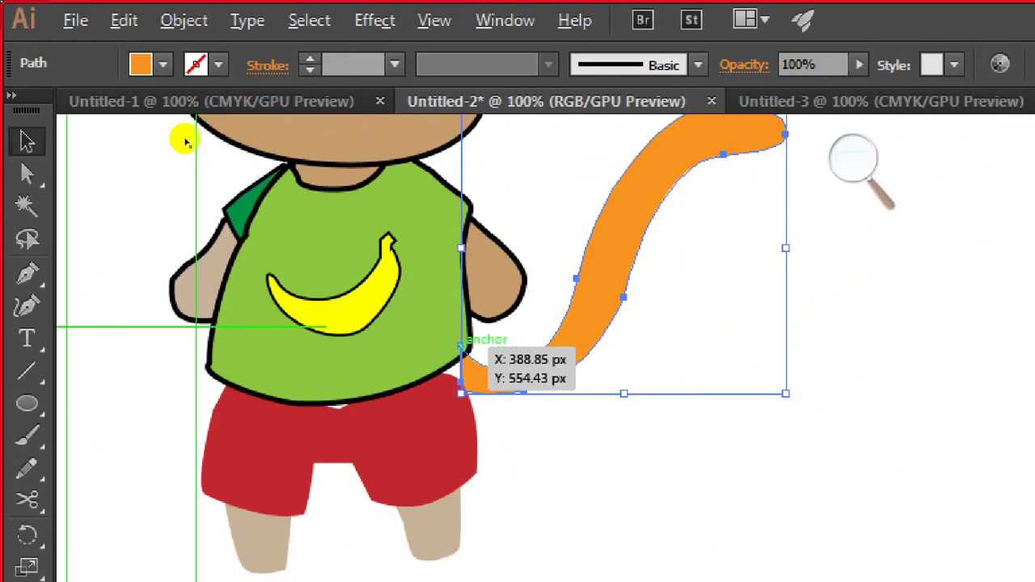
click(465, 343)
click(466, 368)
click(461, 347)
key(a)
click(461, 347)
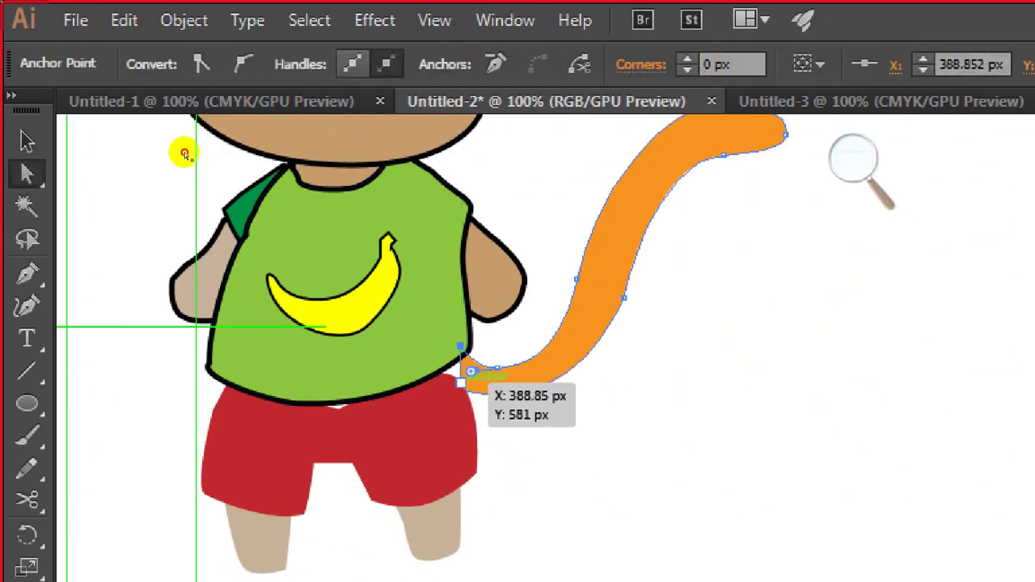
drag(461, 381, 430, 381)
key(v)
click(593, 392)
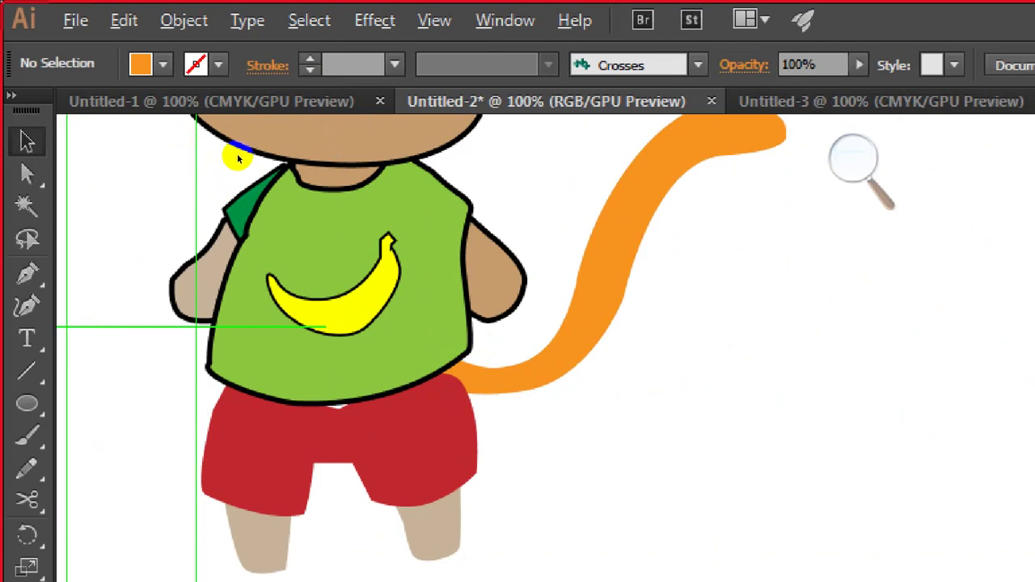
Step: Give the orange tail a black stroke, set its weight to 4 pt, and deselect it
scroll(593, 386, down, 2)
click(598, 349)
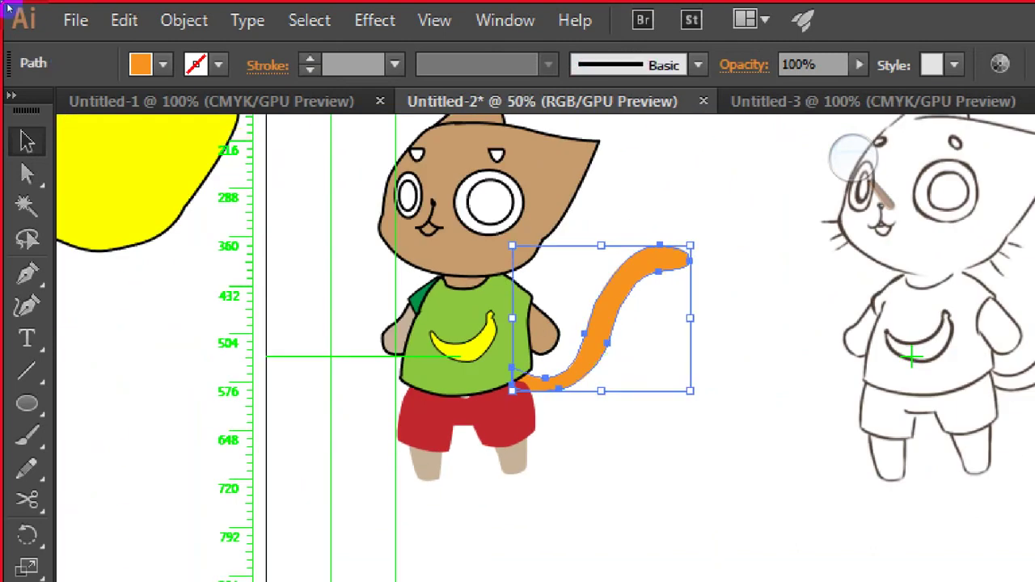
click(218, 65)
click(75, 109)
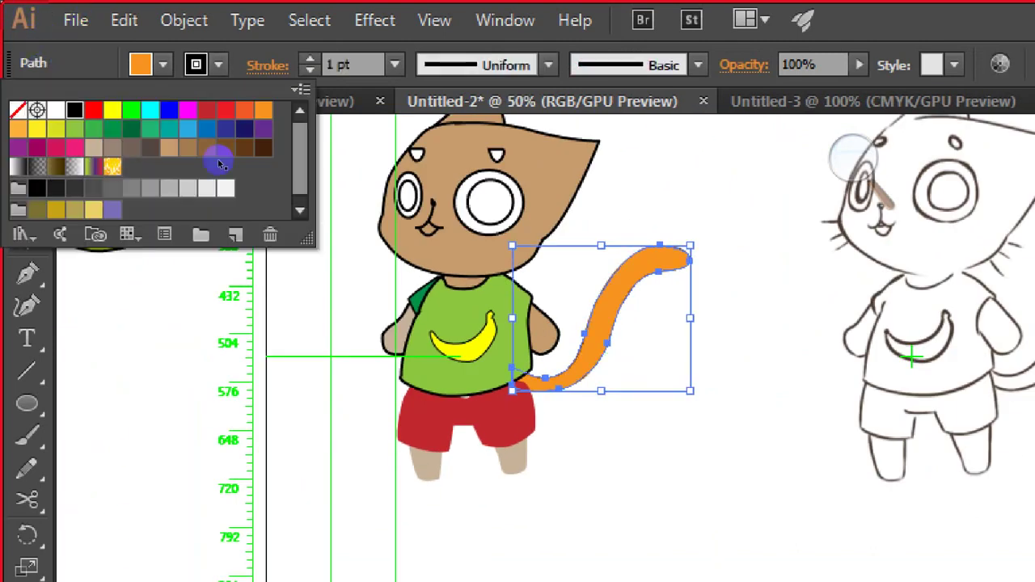
click(595, 226)
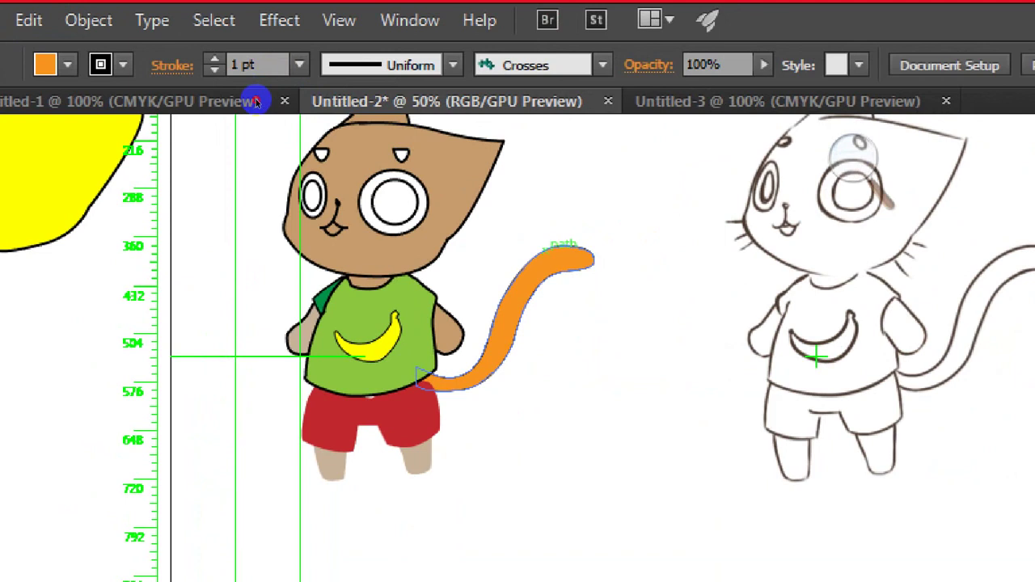
click(557, 250)
click(214, 59)
click(214, 59)
click(215, 59)
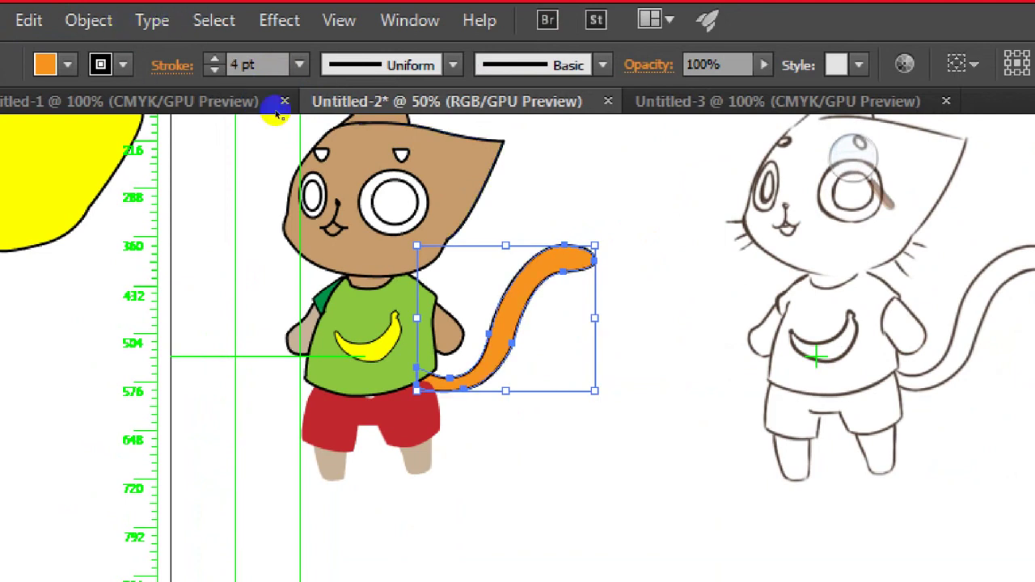
click(622, 182)
Step: Select both legs and apply the brown arm's fill and stroke to them with the Eyedropper tool
scroll(599, 162, down, 2)
mouse_move(857, 252)
mouse_down()
mouse_move(782, 405)
mouse_move(798, 357)
mouse_up()
click(448, 411)
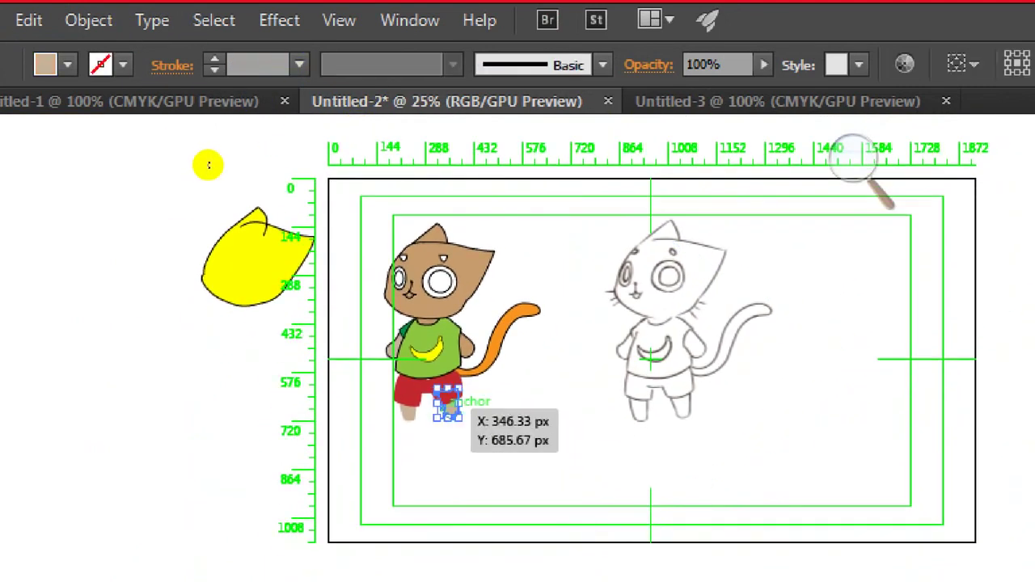
shift+click(416, 419)
key(i)
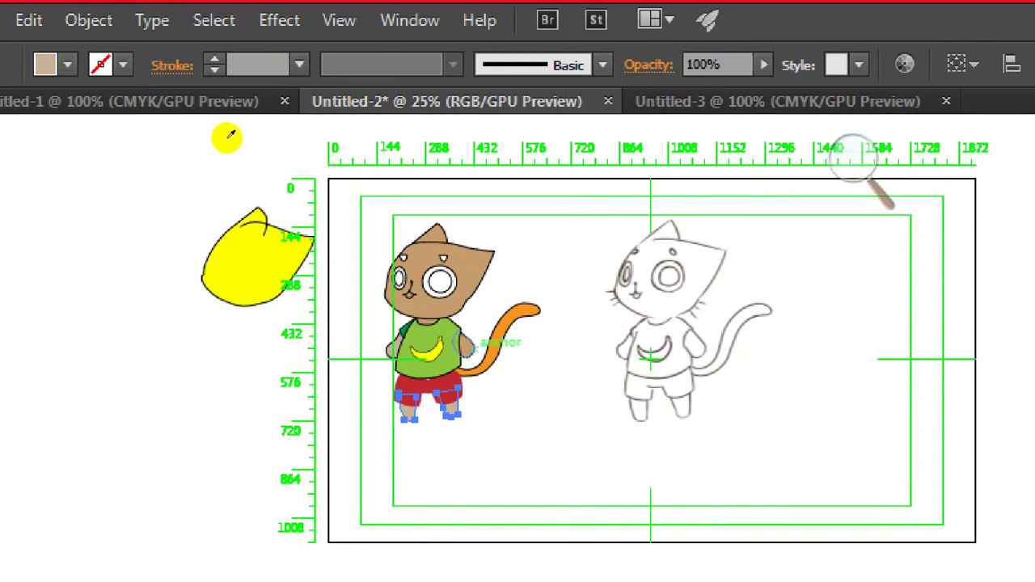
click(474, 350)
key(v)
click(515, 398)
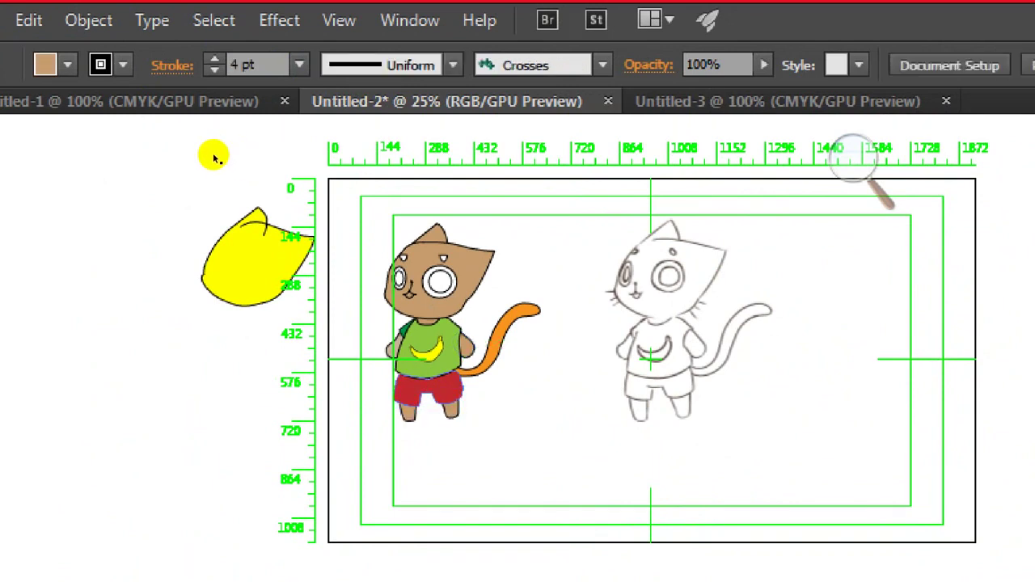
Step: Add a 3 pt black stroke to the red shorts and deselect them
click(455, 380)
click(215, 59)
click(214, 59)
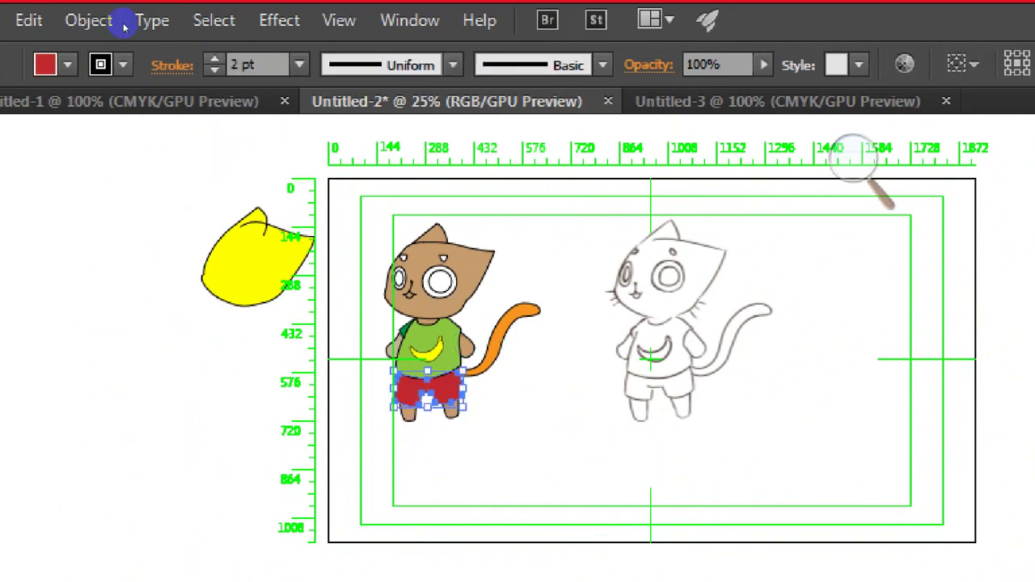
click(214, 59)
click(191, 287)
Step: Move the middle anchor point of the shorts' waistline up beneath the shirt to close the gap at the hem
scroll(388, 318, up, 2)
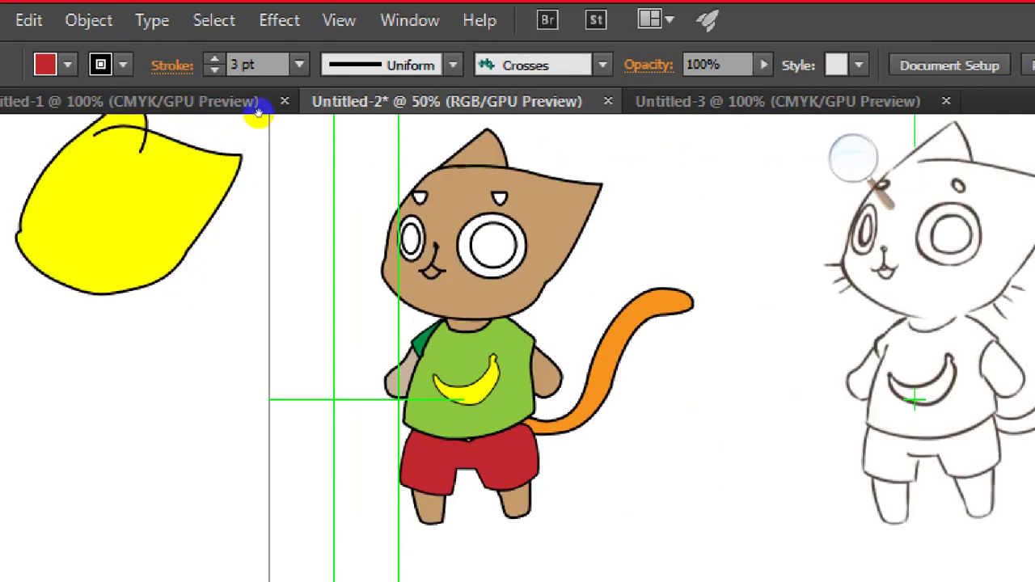
drag(540, 288, 441, 267)
key(ctrl+r)
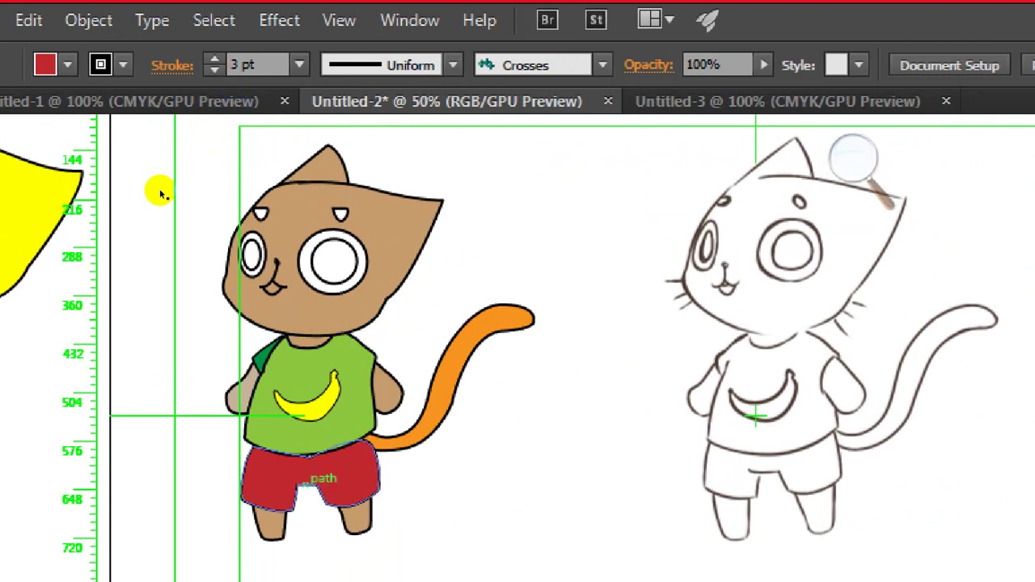
click(310, 478)
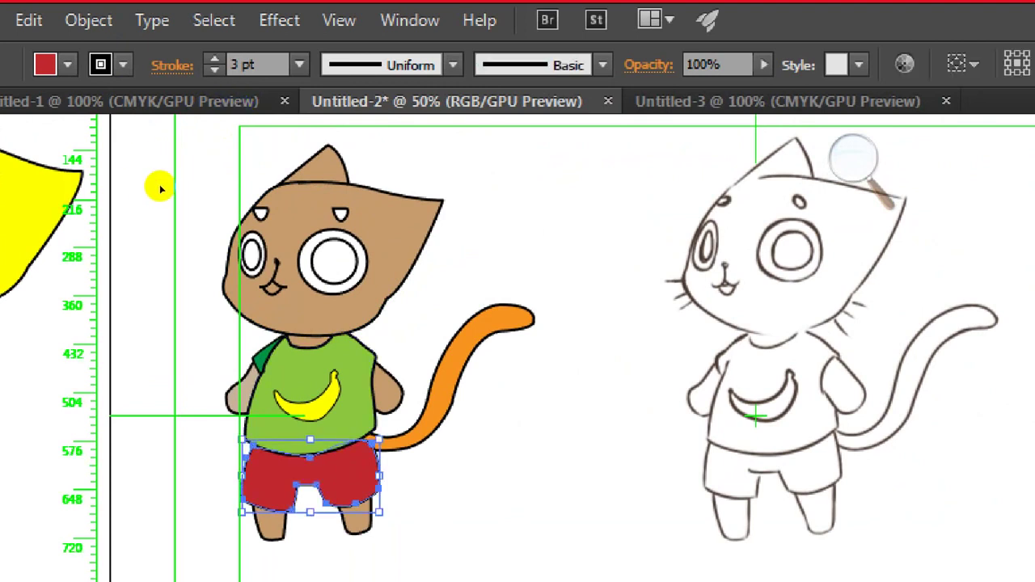
key(a)
click(311, 458)
drag(310, 458, 313, 439)
key(v)
click(255, 191)
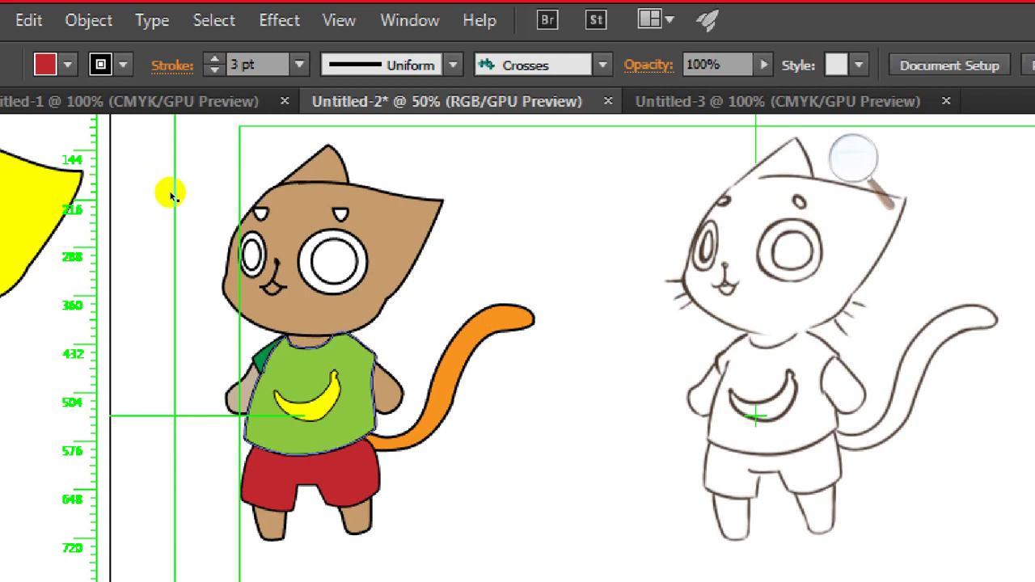
Step: Shift the shorts' waist corner anchor on the tail side up and inward beneath the shirt, and deselect the shorts
mouse_move(371, 445)
mouse_down()
mouse_move(366, 419)
mouse_move(340, 425)
mouse_up()
key(ctrl+z)
key(a)
click(355, 410)
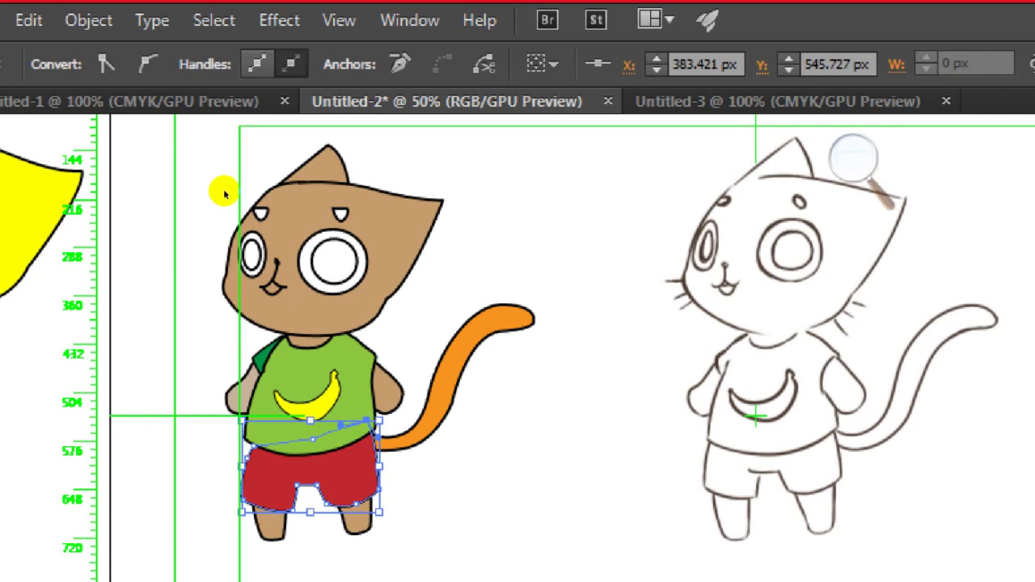
click(229, 191)
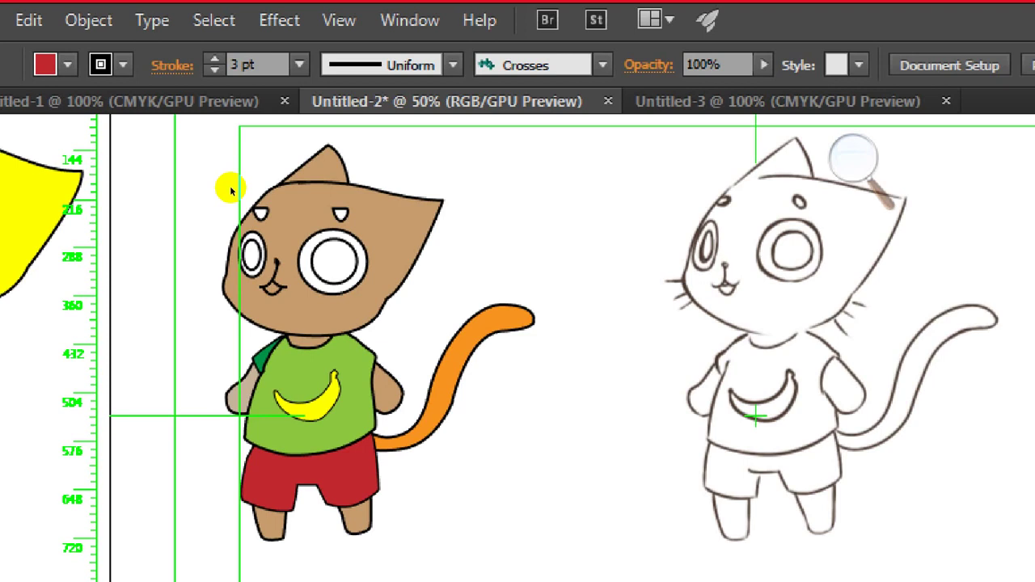
Step: Select all the shapes of the cat's head, including the ear, eyes, brows, nose and mouth, and group them
click(68, 64)
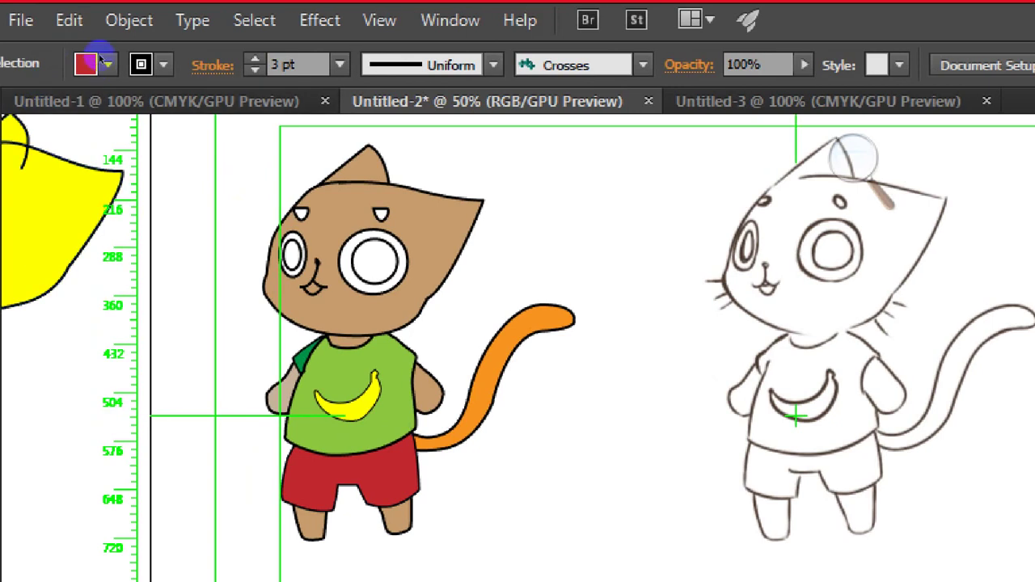
mouse_move(193, 139)
mouse_down()
mouse_move(431, 260)
mouse_move(298, 183)
mouse_move(243, 174)
mouse_up()
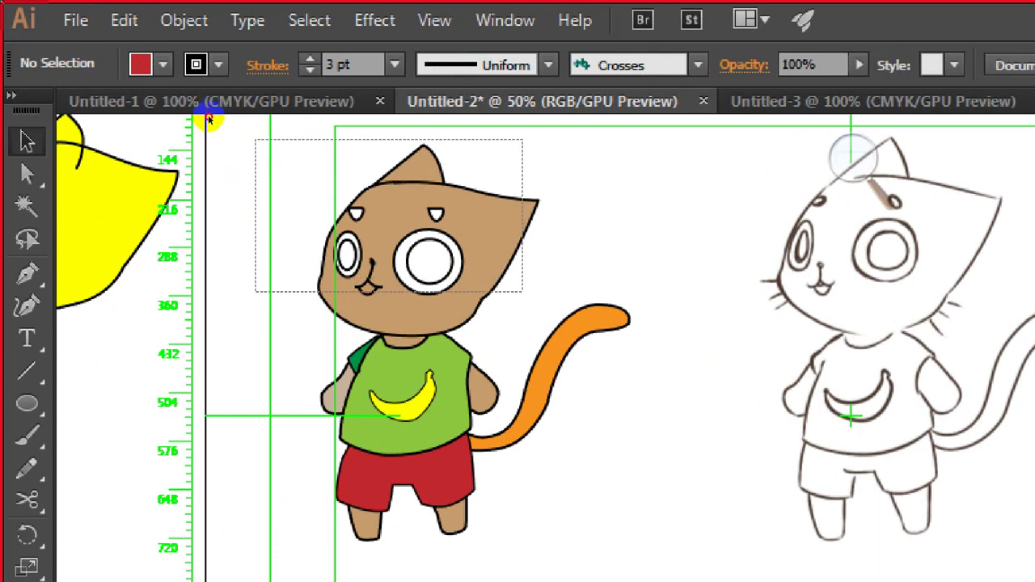
drag(256, 140, 522, 291)
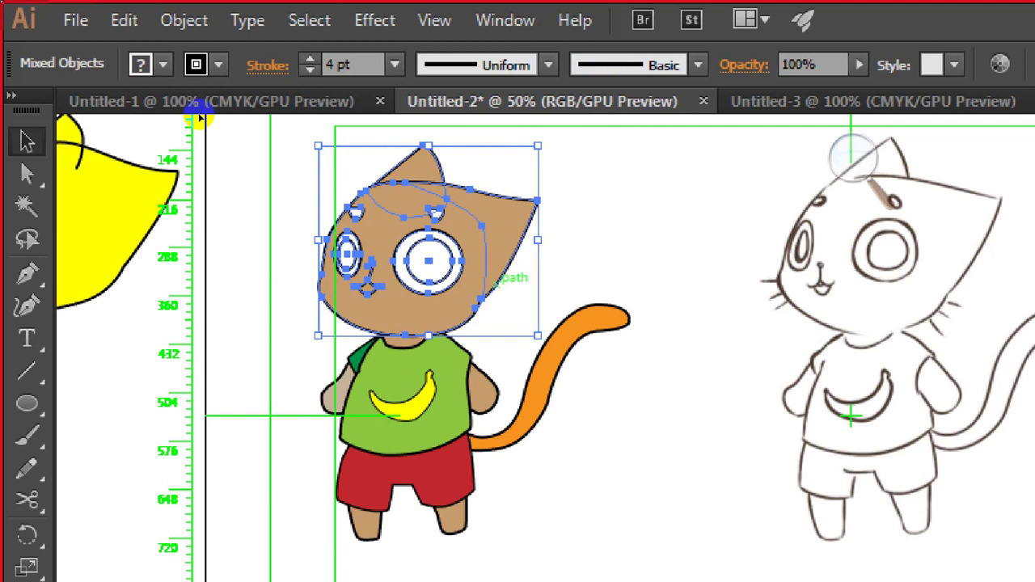
right_click(489, 241)
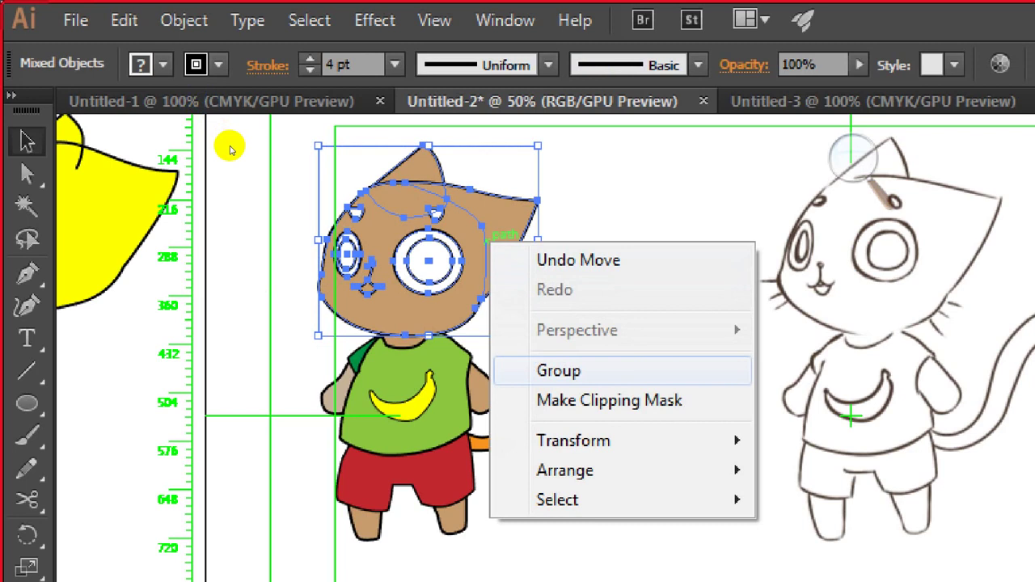
key(Return)
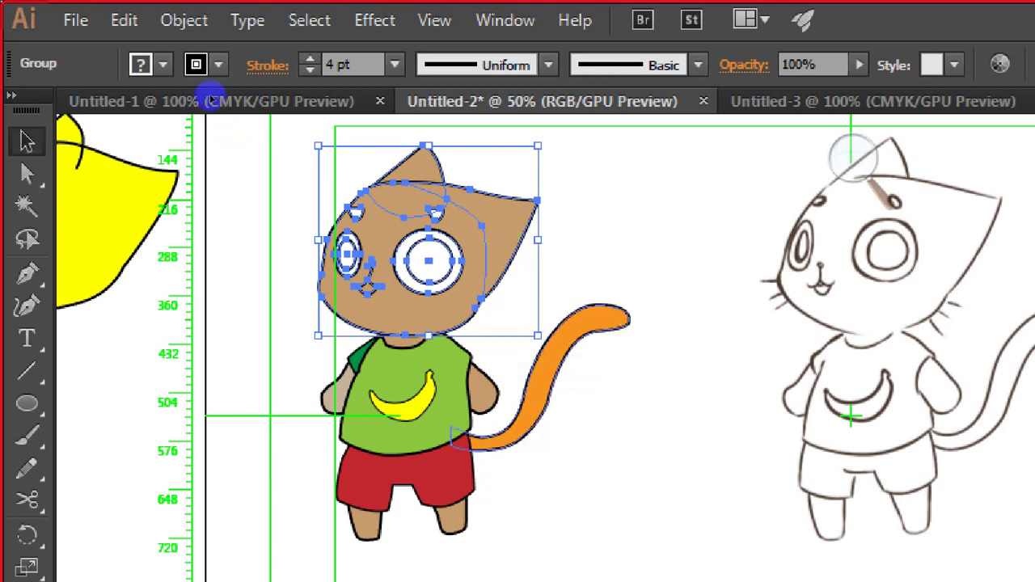
click(490, 235)
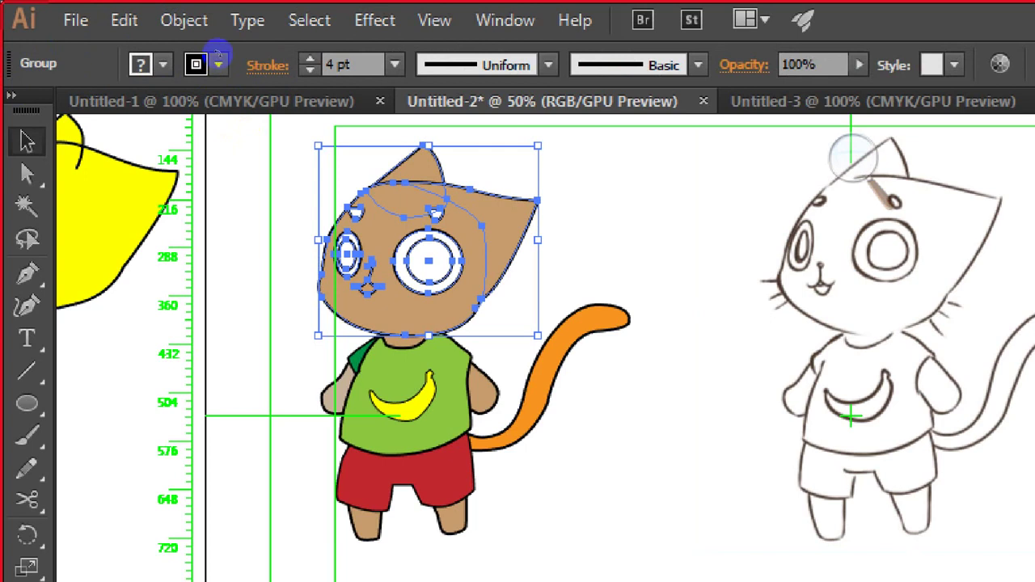
Step: Try tilting the grouped head counterclockwise above the shirt and deselect it
drag(546, 144, 488, 129)
drag(199, 50, 203, 127)
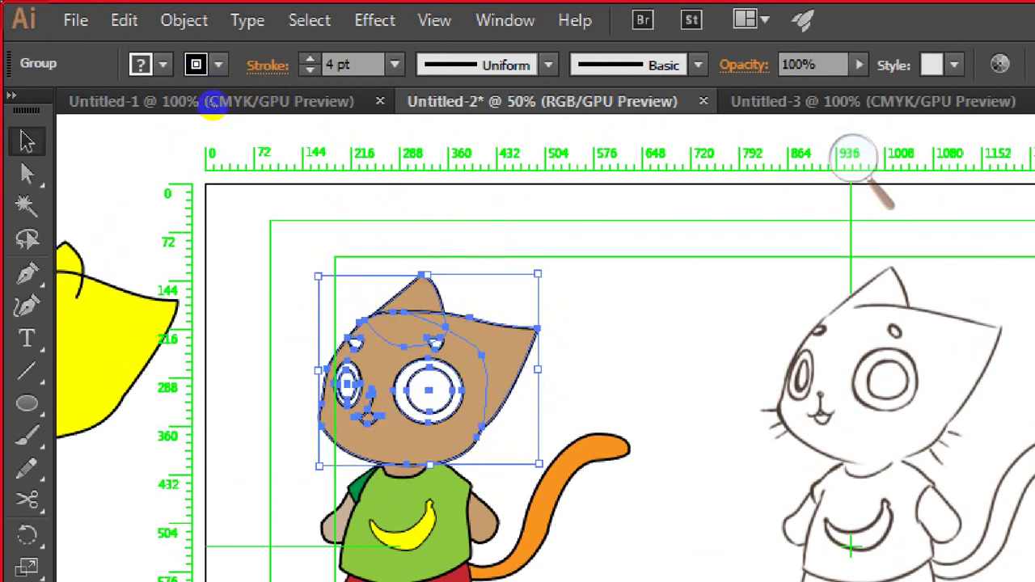
drag(218, 102, 191, 90)
mouse_move(189, 143)
mouse_down()
mouse_move(173, 143)
mouse_move(186, 150)
mouse_up()
click(255, 117)
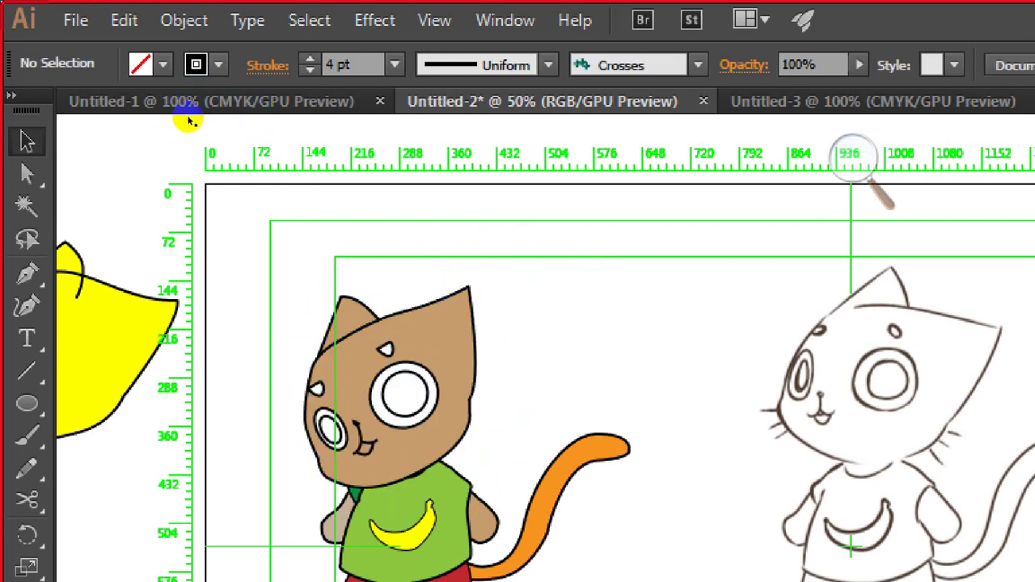
Step: Restore the previous head pose, tilt the head group clockwise, shift it back over the neck, and deselect it
key(ctrl+z)
drag(178, 91, 241, 127)
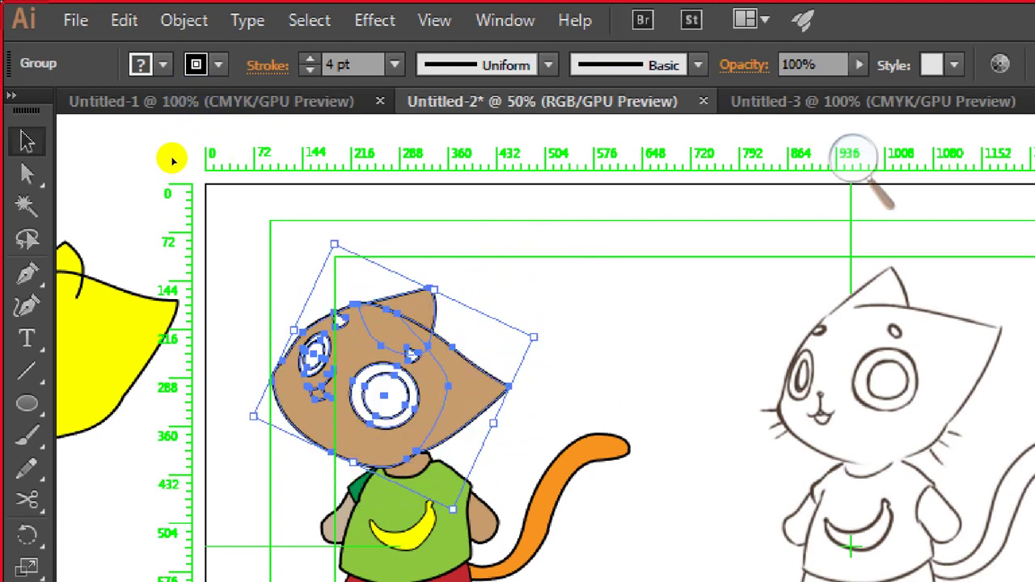
drag(173, 159, 224, 141)
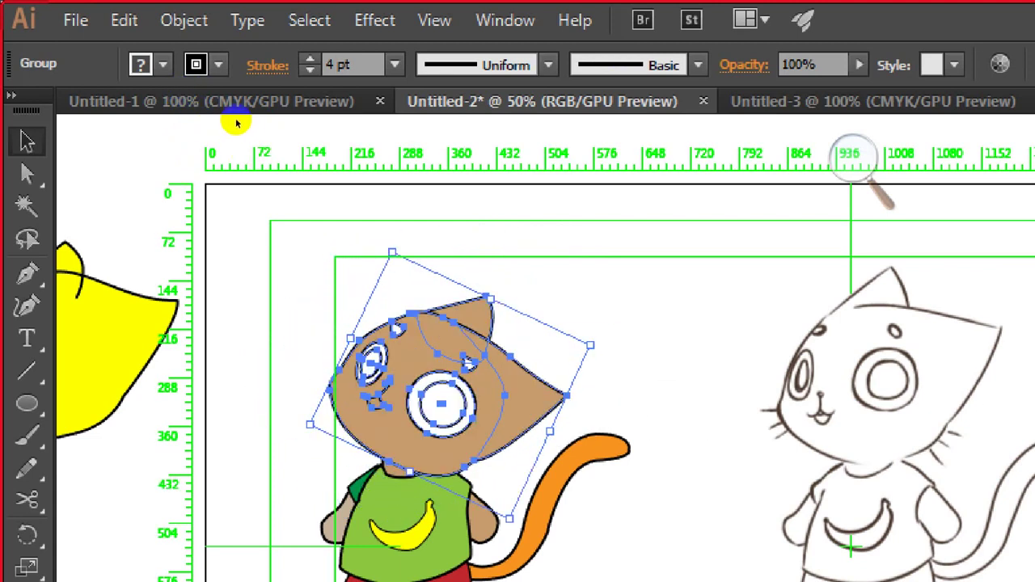
click(236, 122)
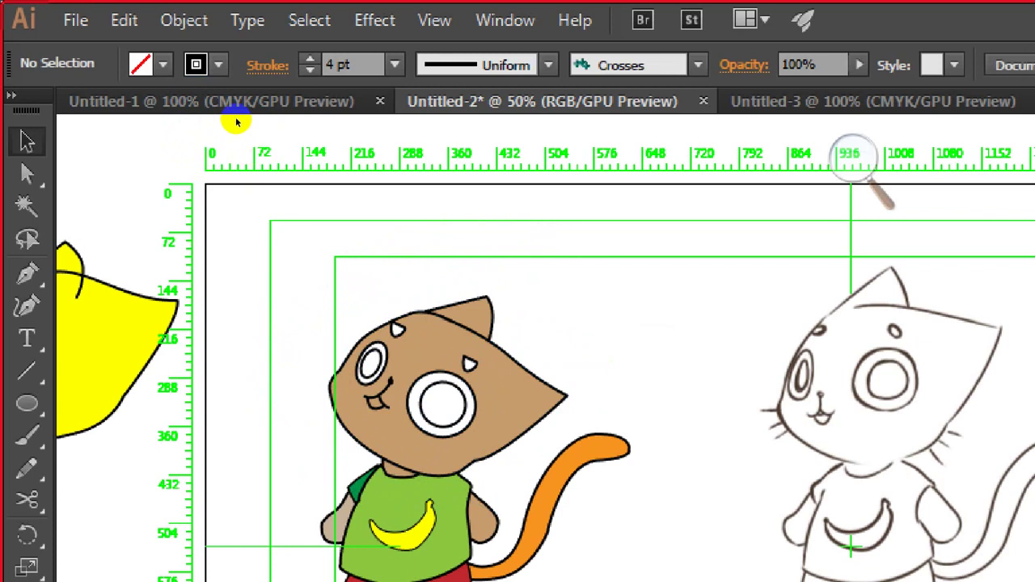
Step: Undo the trial rotations and moves of the head group until it is upright on the neck
key(ctrl+z)
key(ctrl+z)
key(ctrl+z)
key(ctrl+z)
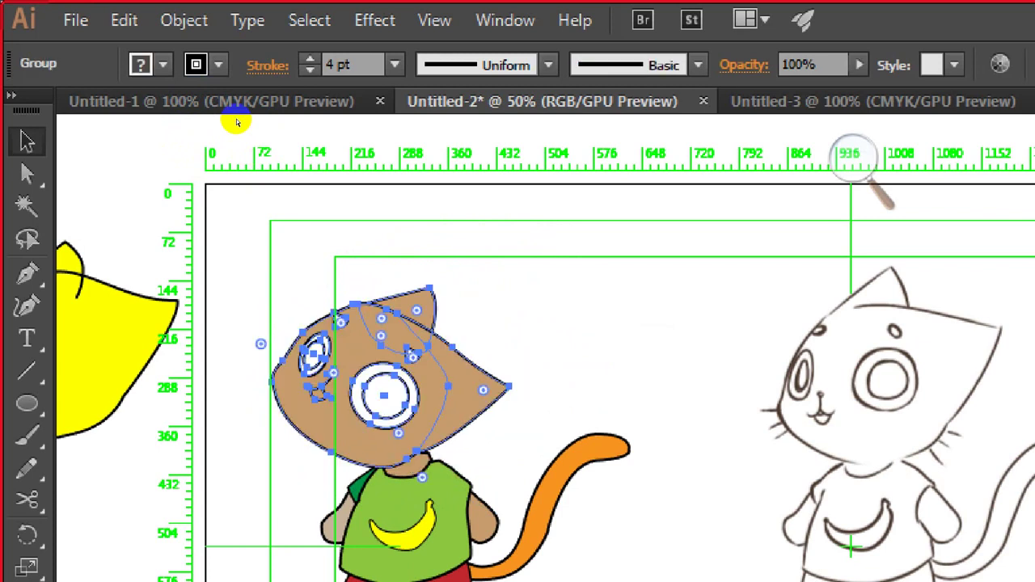
key(ctrl+z)
key(ctrl+z)
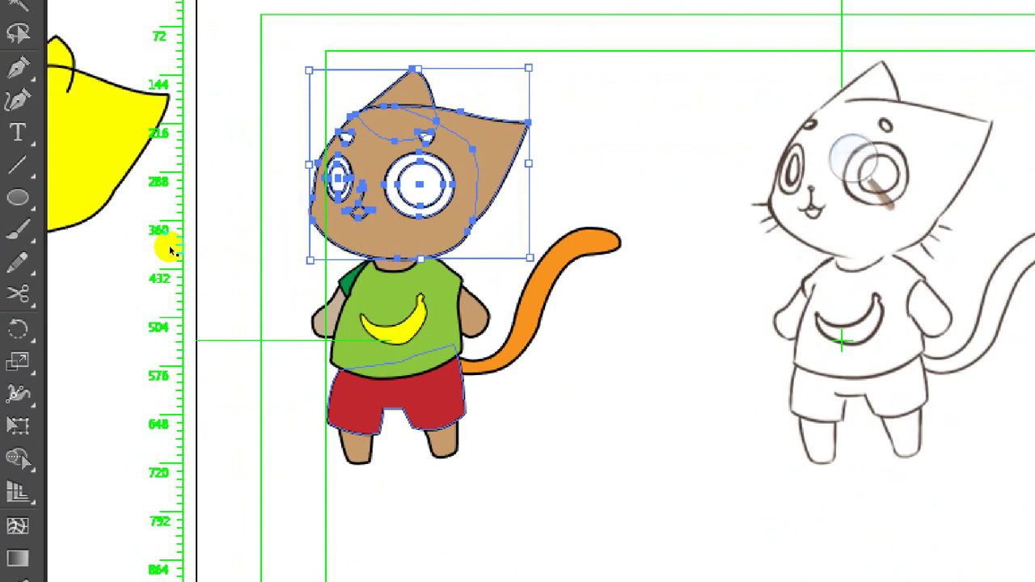
Step: Select the red shorts together with both legs and group them
click(453, 392)
drag(483, 405, 276, 479)
right_click(342, 392)
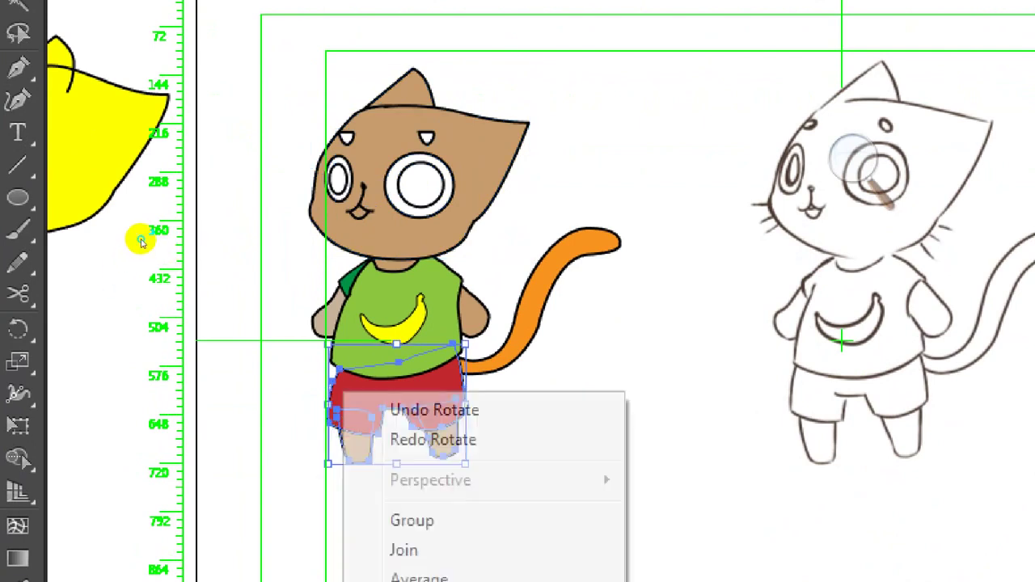
click(173, 291)
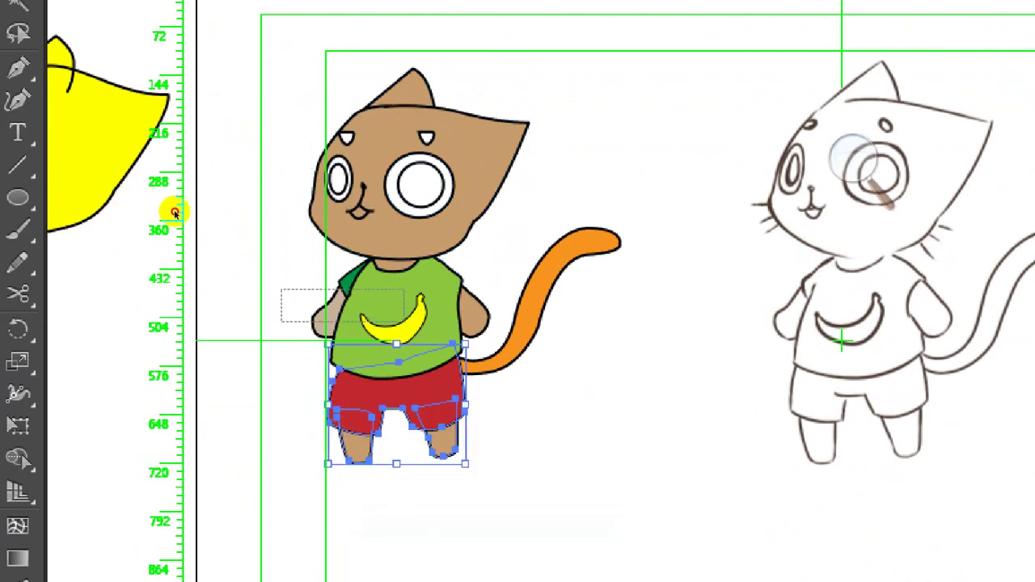
Step: Select the torso shapes together: the green shirt, its sleeve, the banana, the neck and both arms
drag(405, 322, 484, 321)
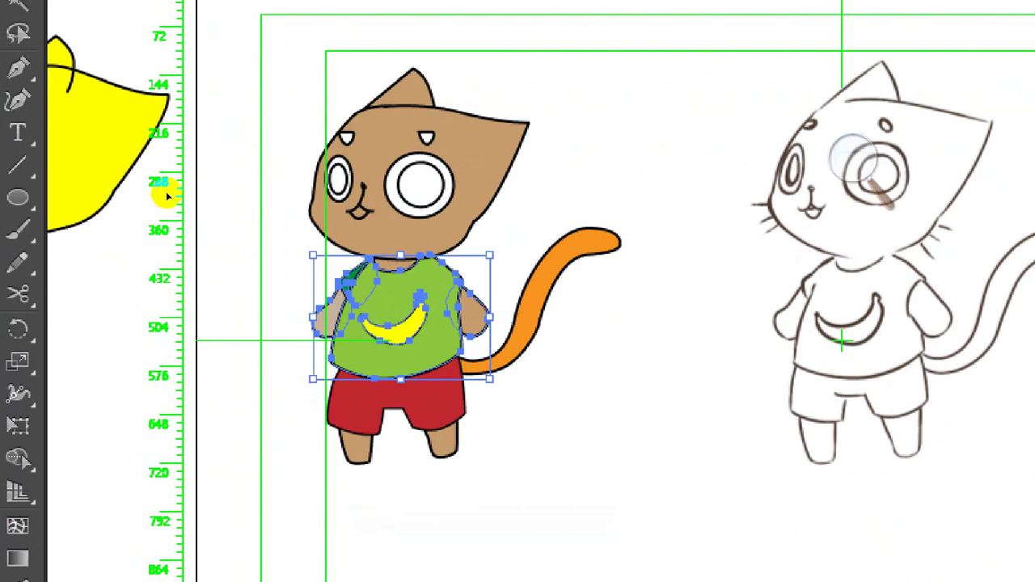
shift+click(408, 271)
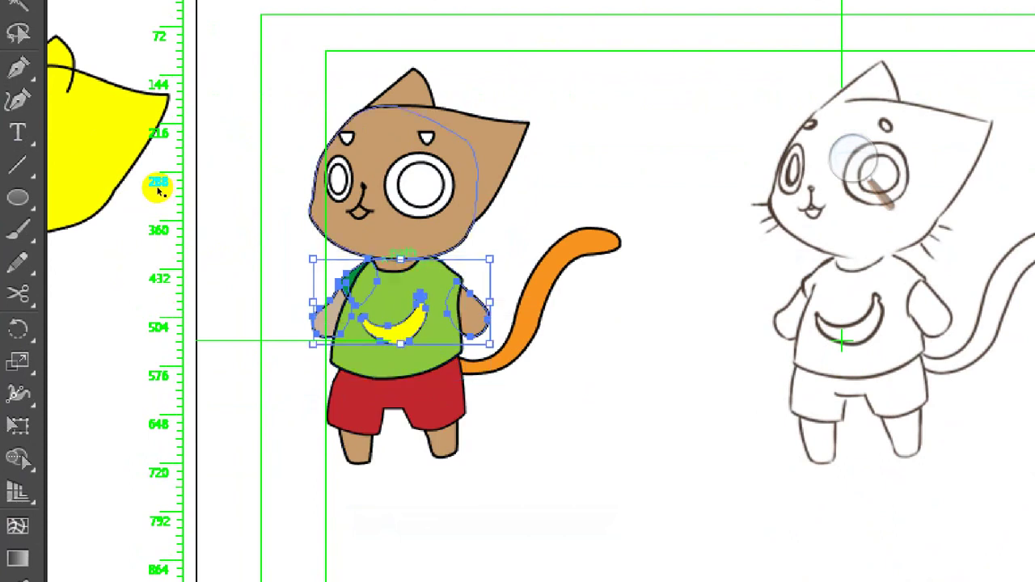
key(ctrl+z)
key(ctrl+z)
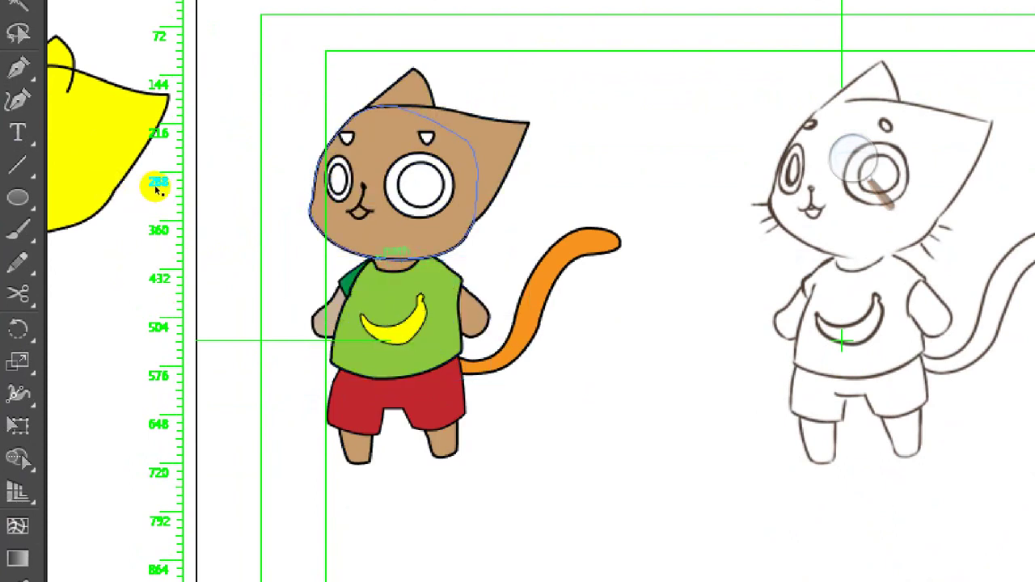
Step: Group the coloured cat's upper-body parts: shirt, neck, both arms, dark green sleeve and banana
drag(309, 275, 446, 315)
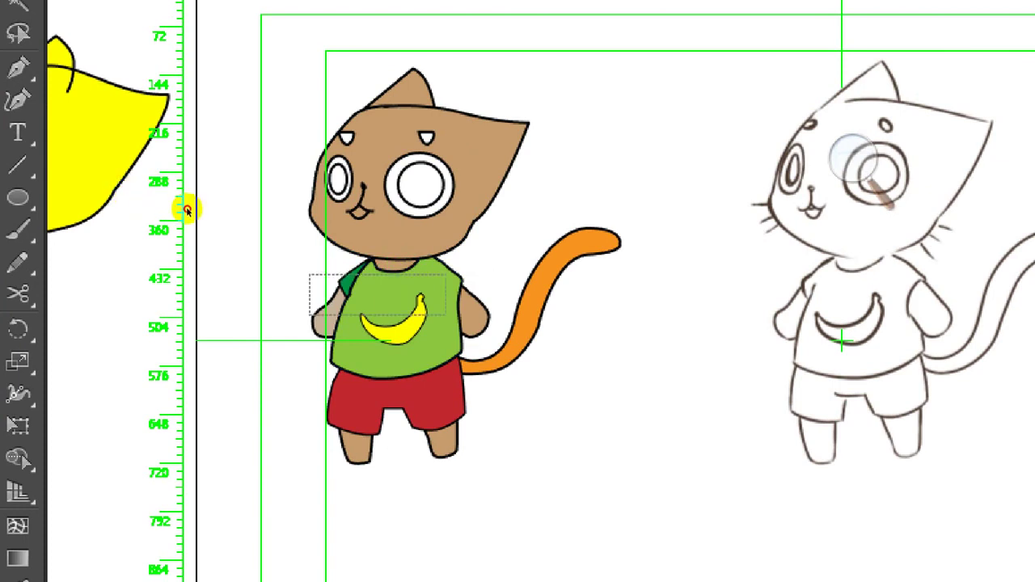
key(ctrl+z)
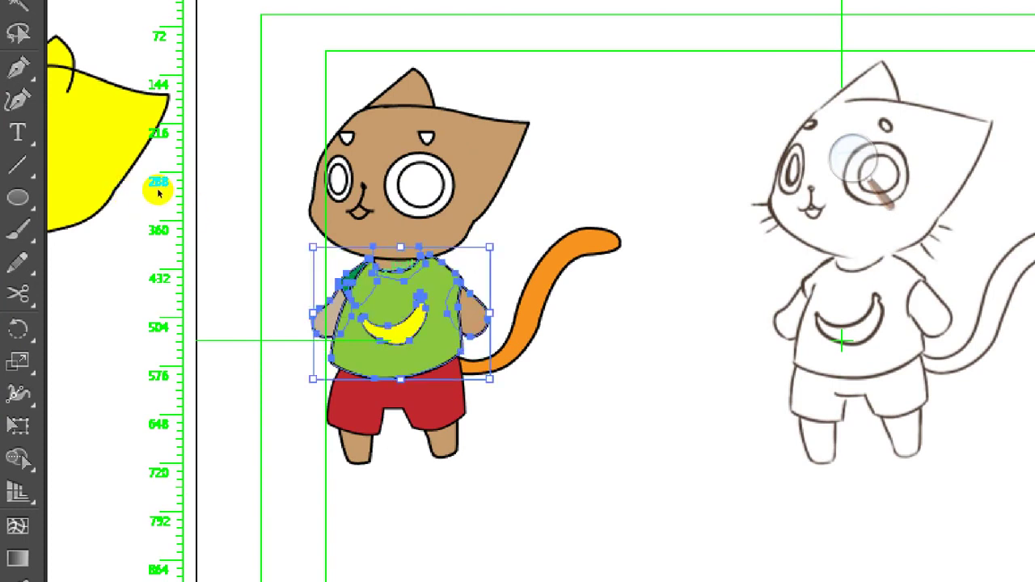
key(ctrl+z)
key(ctrl+z)
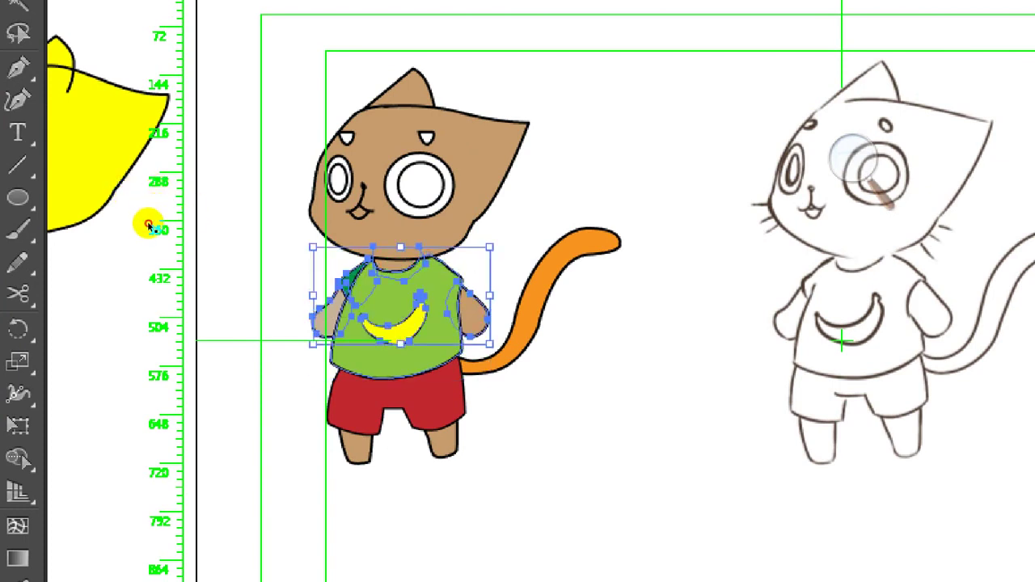
shift+click(362, 352)
right_click(362, 353)
click(429, 482)
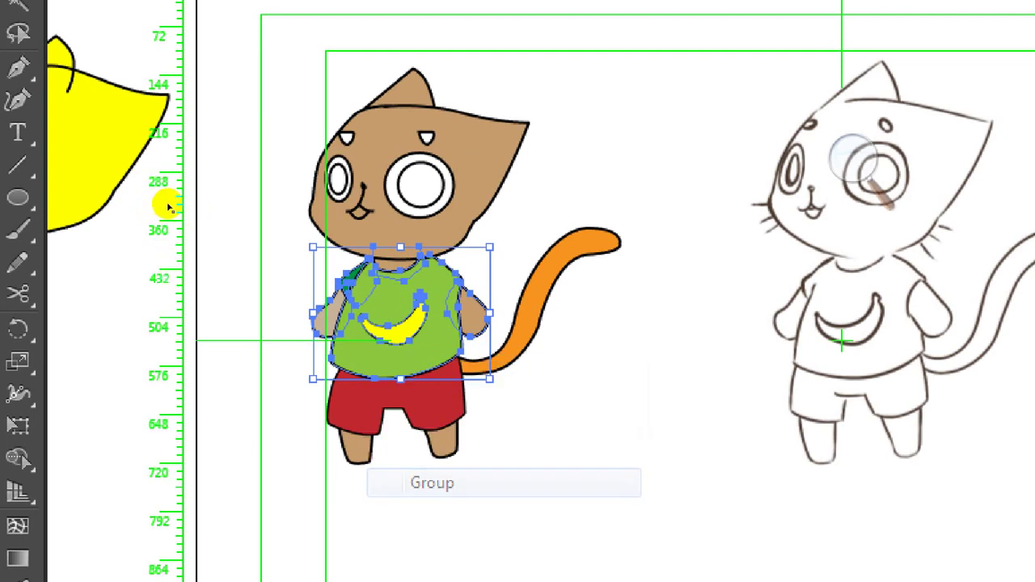
Step: Check the coloured cat's grouping by selecting the head and the tail, and clear the selection
click(389, 234)
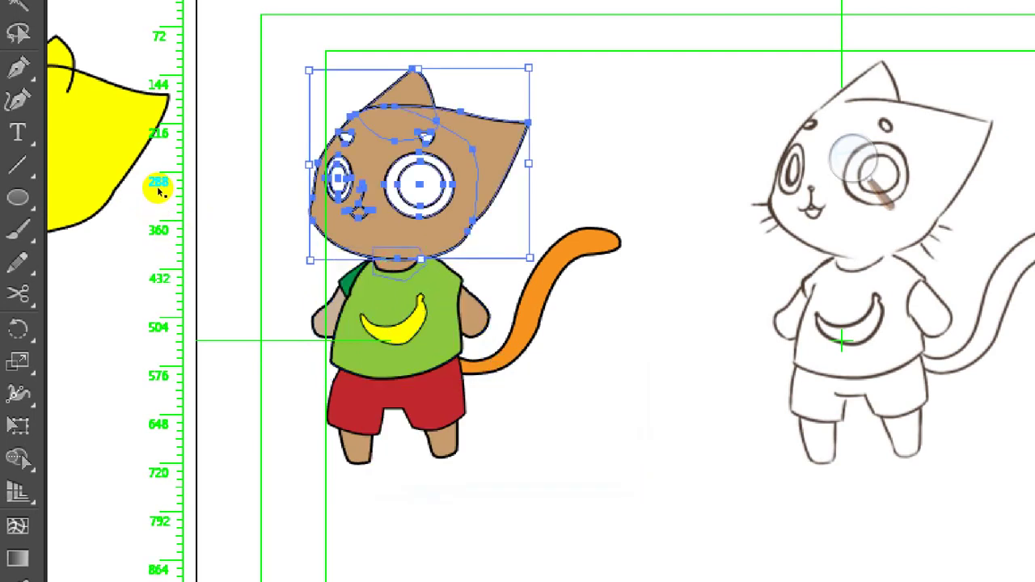
key(ctrl+shift+z)
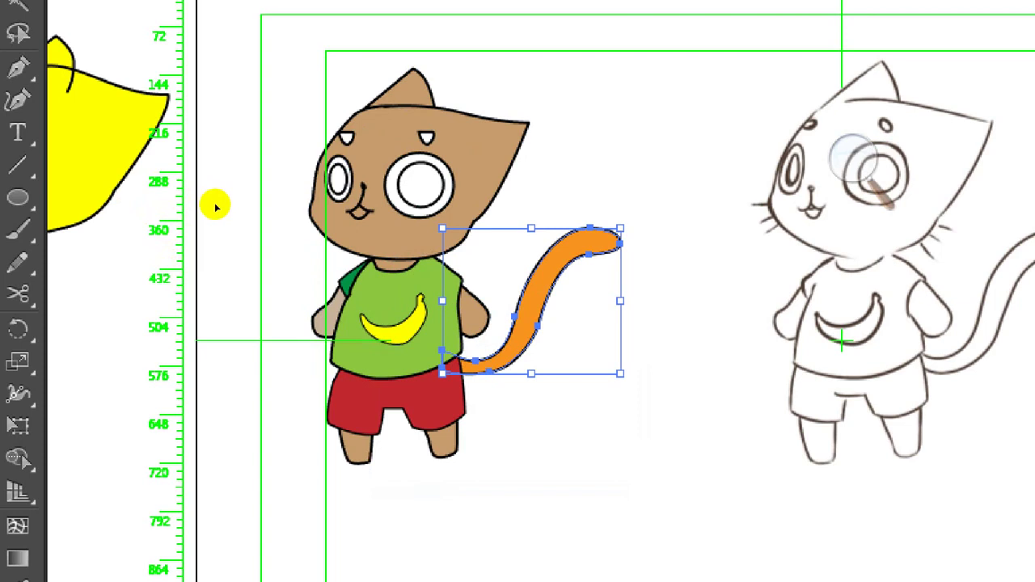
click(247, 304)
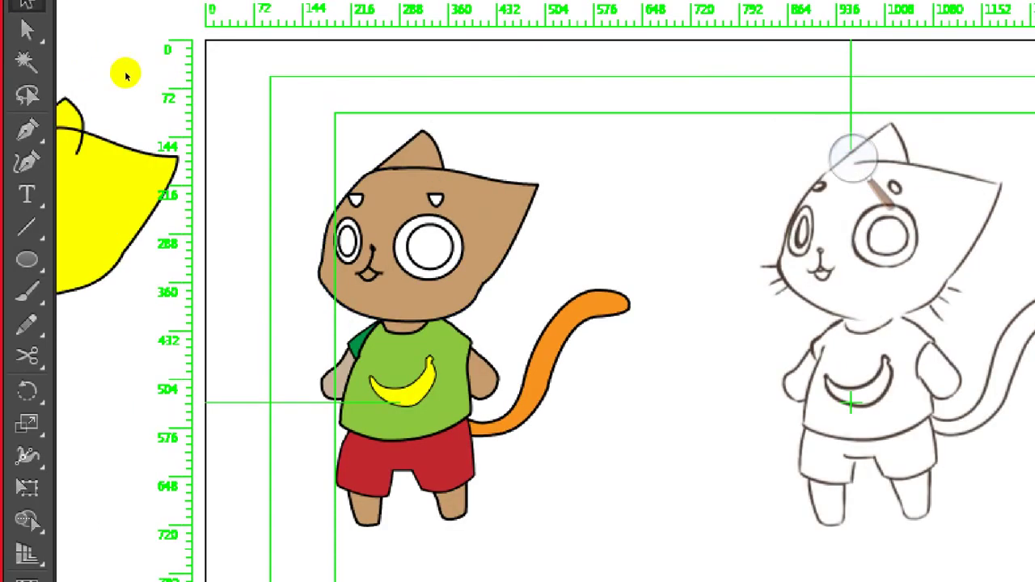
Step: Reduce the Windows Magnifier zoom to 100%
click(356, 129)
click(345, 128)
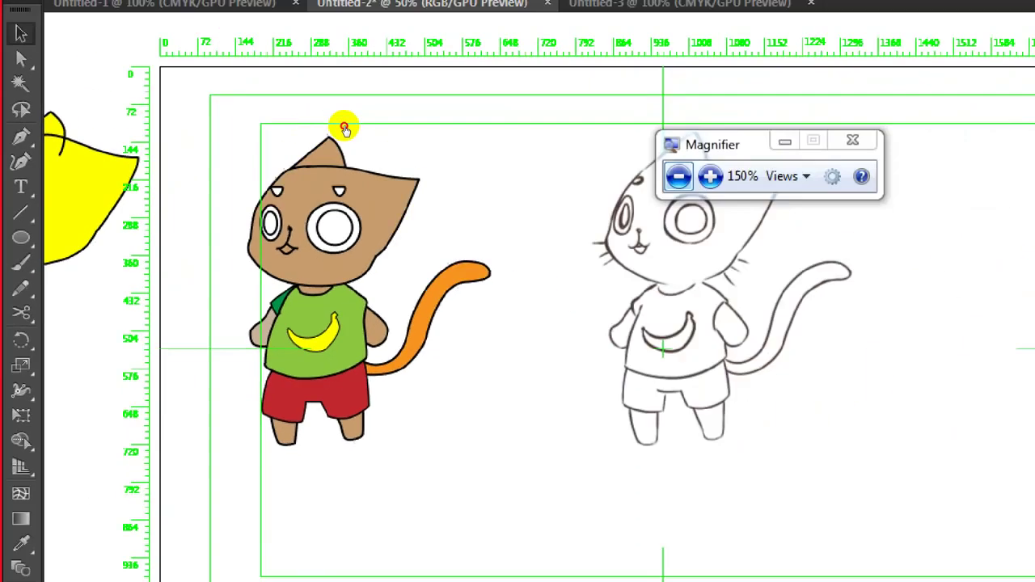
click(344, 129)
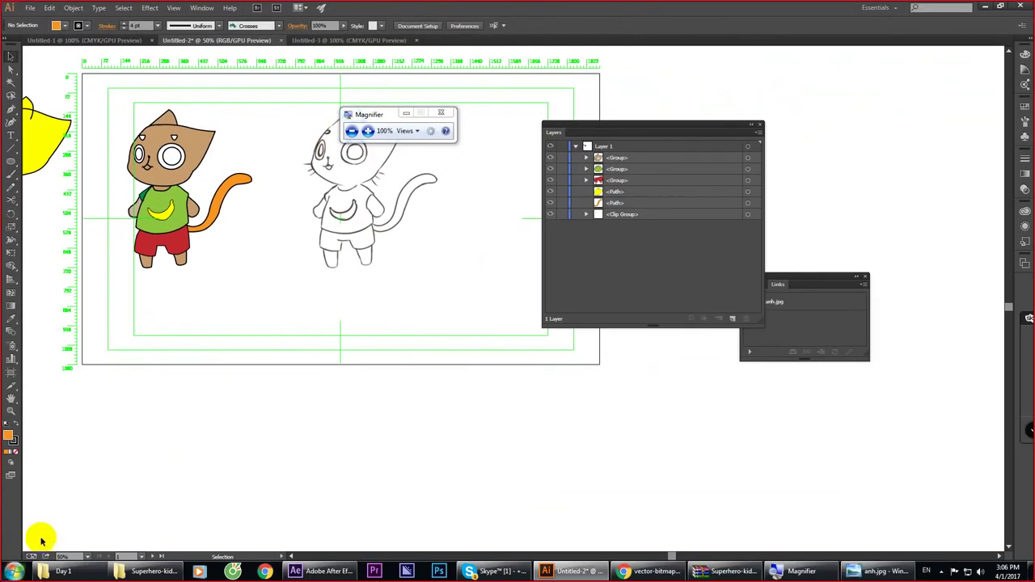
Step: Switch to Chrome and review the vector versus bitmap comparison images and the Freepik Superhero kid set page
click(264, 571)
click(596, 566)
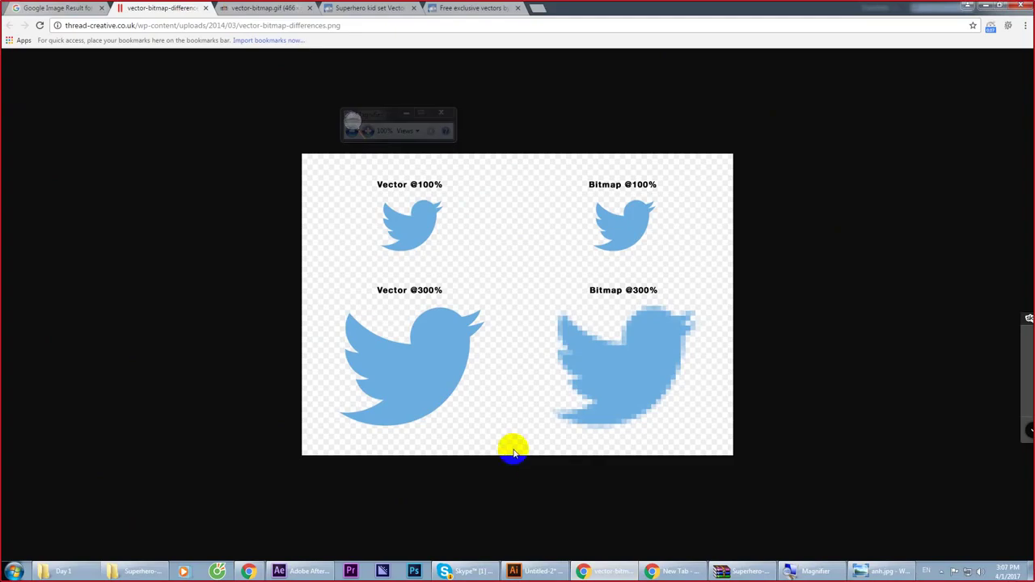
click(74, 10)
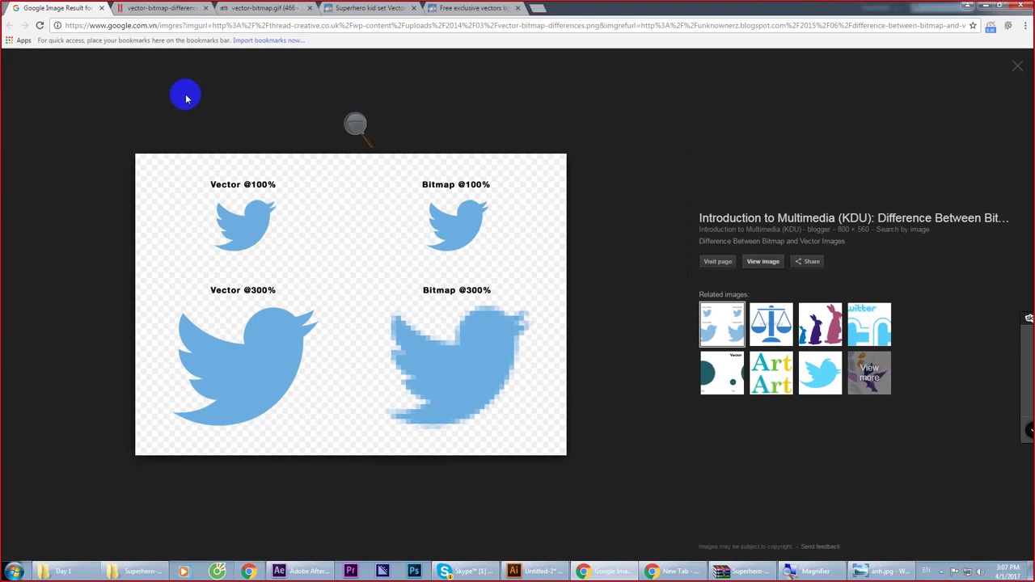
click(247, 9)
click(340, 8)
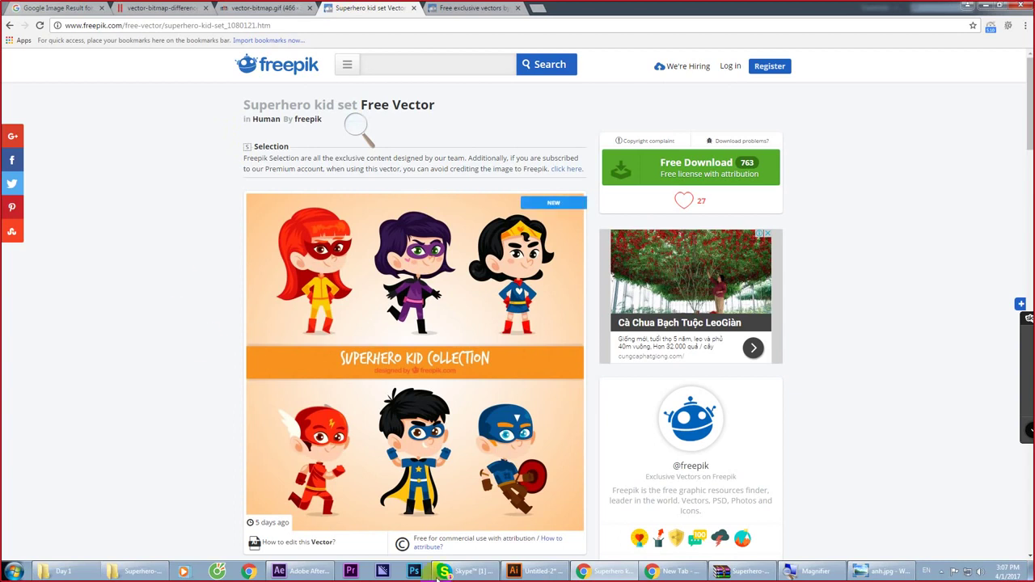
click(528, 572)
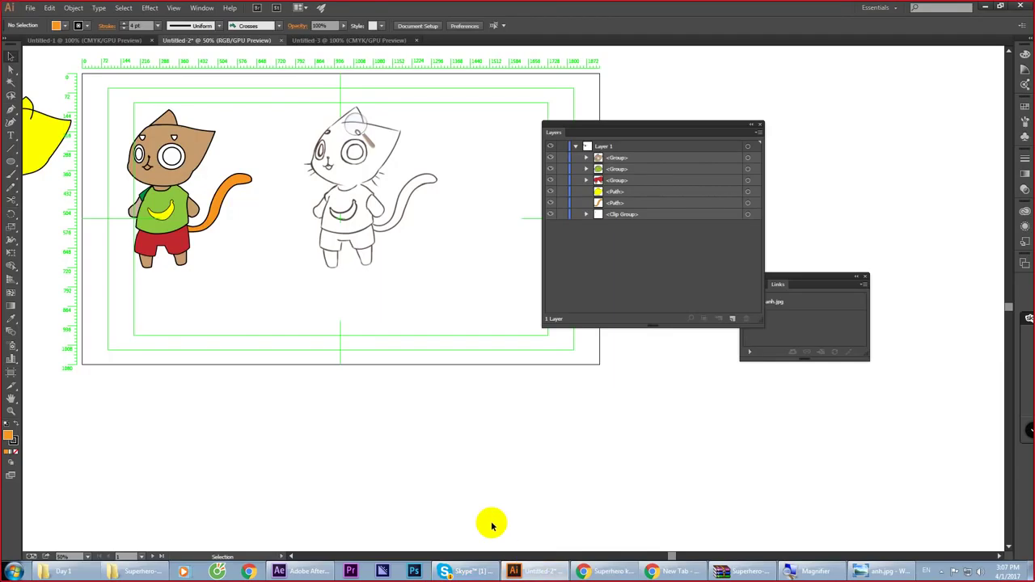
key(alt+Tab)
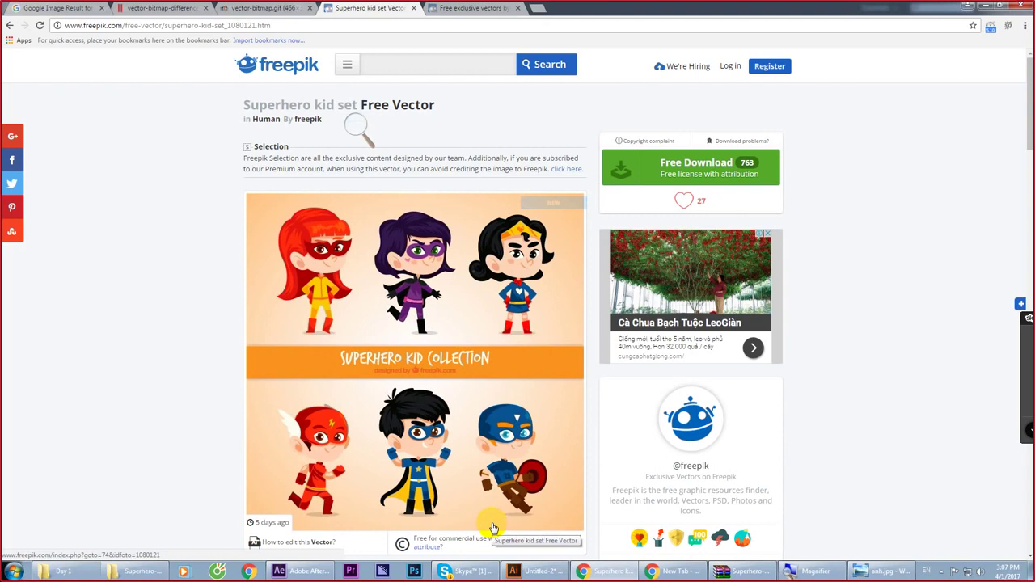
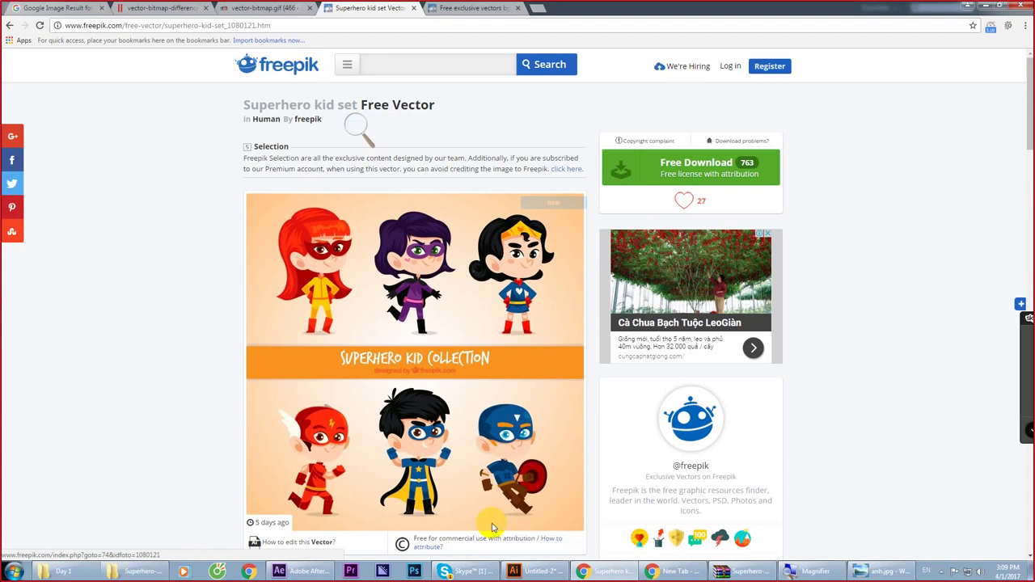
Step: Open youtube.com in a new tab and open Himita TVC 30s draft01b from the account's own channel videos
key(ctrl+t)
text(youtube.com)
key(Return)
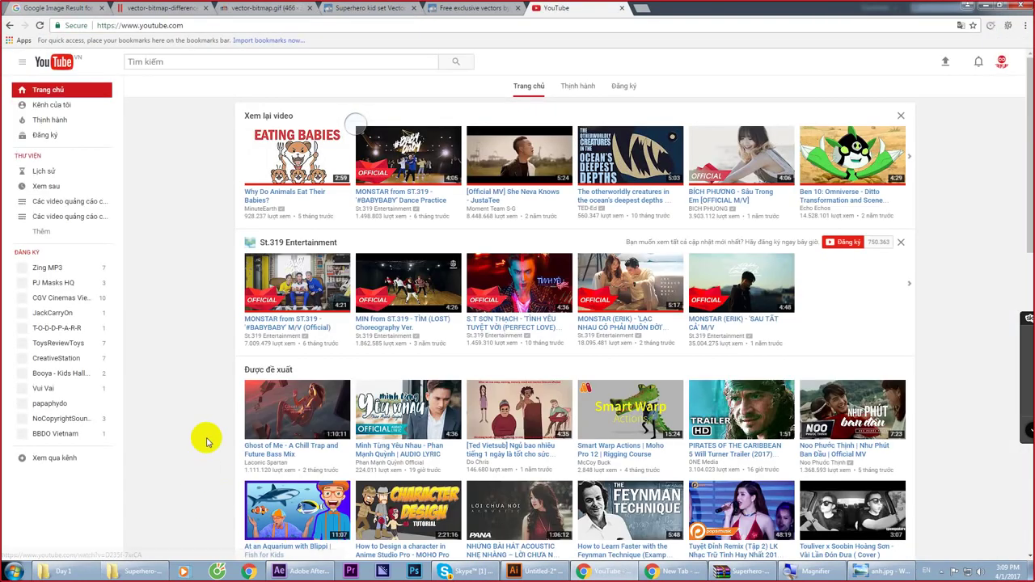
click(42, 111)
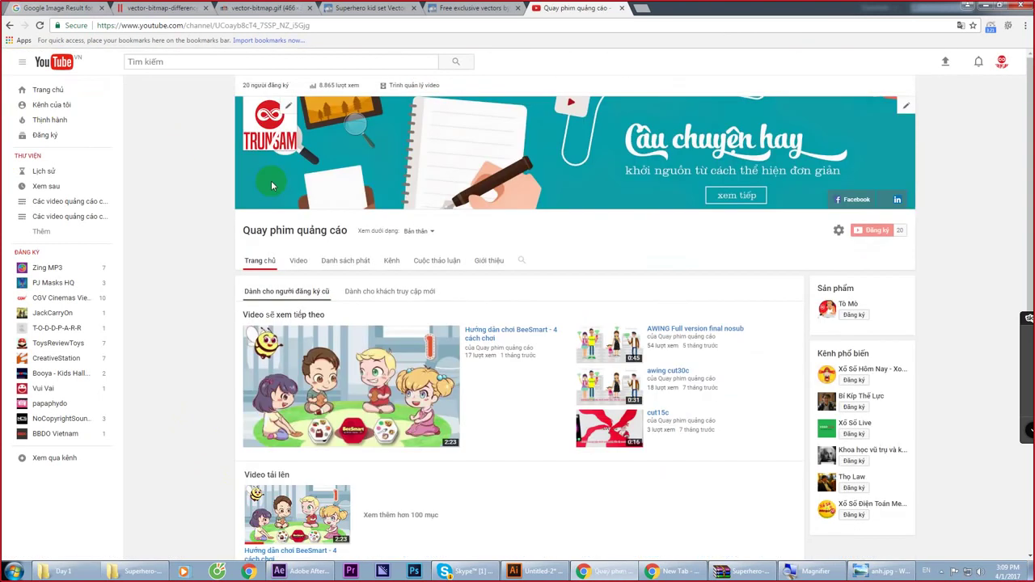
click(298, 263)
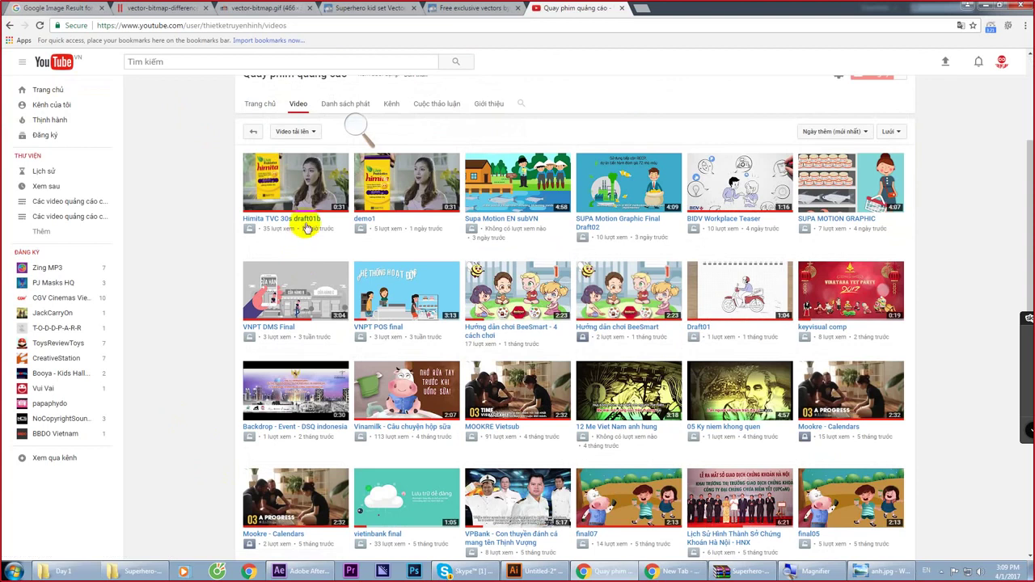
click(307, 223)
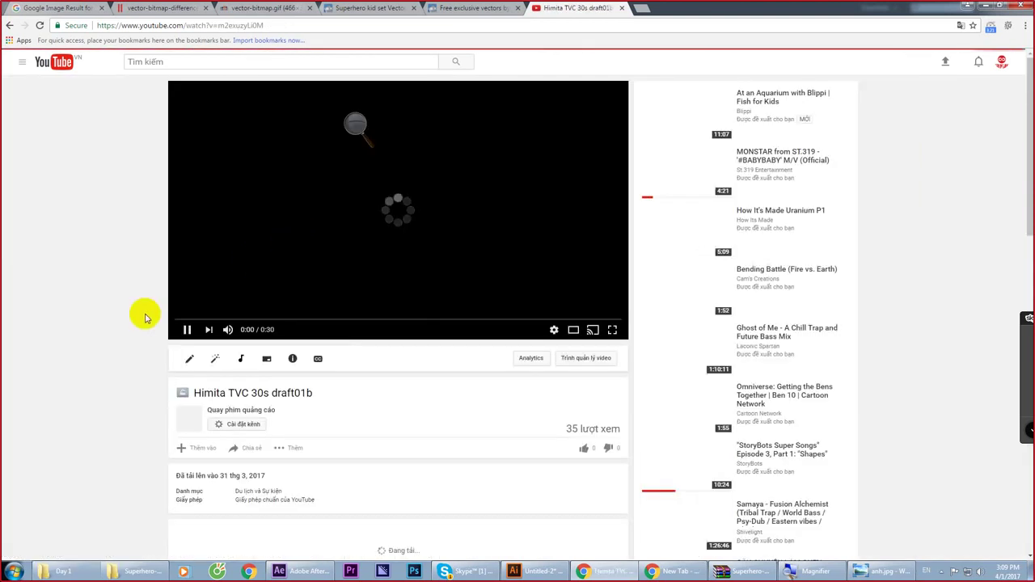
Step: Raise the video's playback quality to HD, pause it and return it to the beginning
click(554, 329)
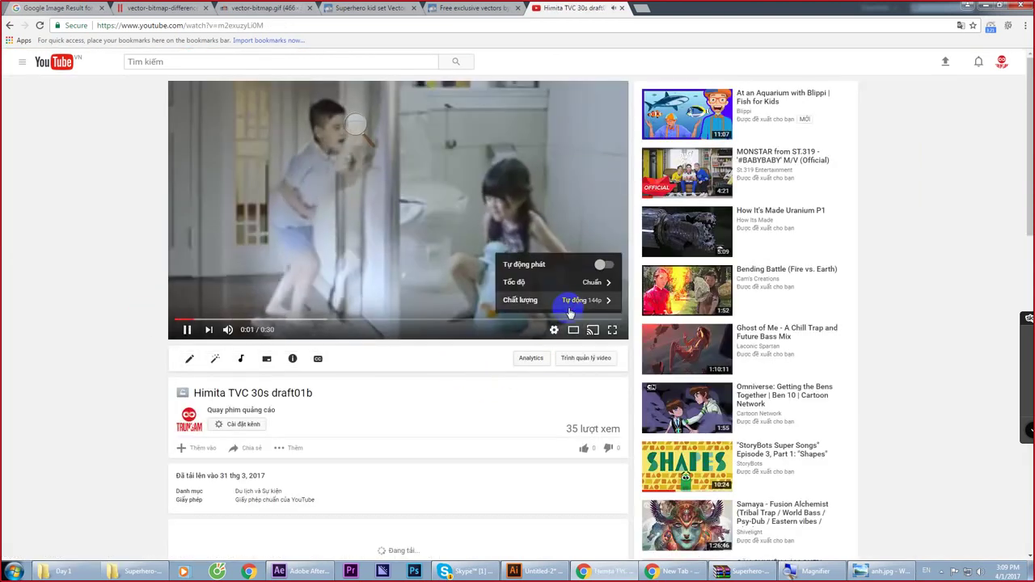
click(570, 299)
click(596, 203)
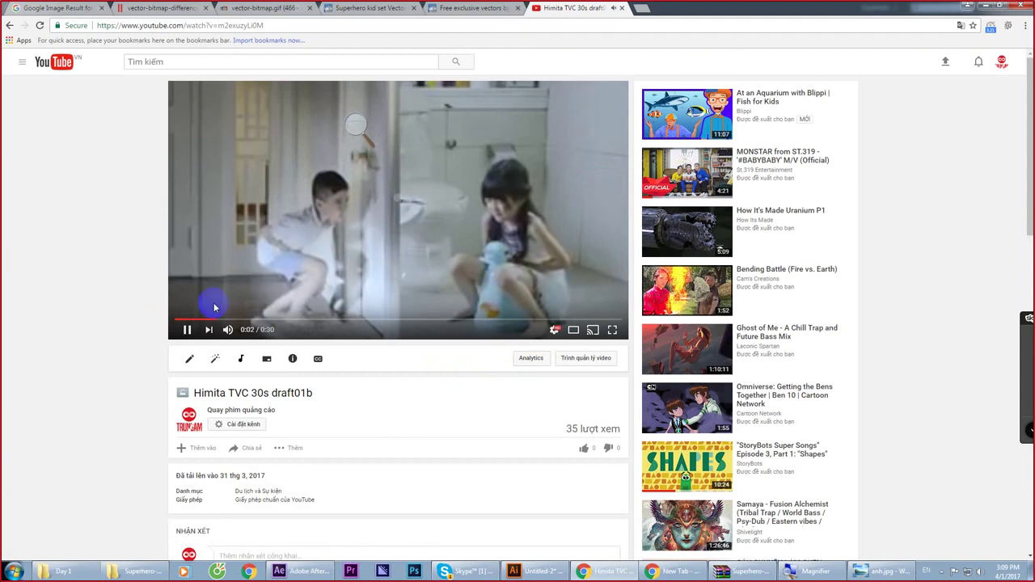
click(186, 329)
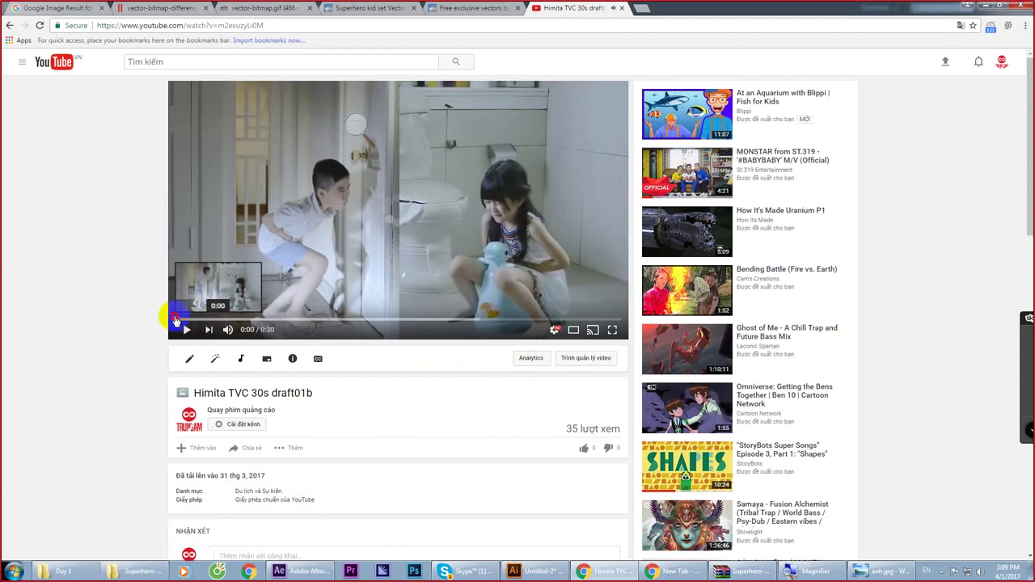
click(186, 321)
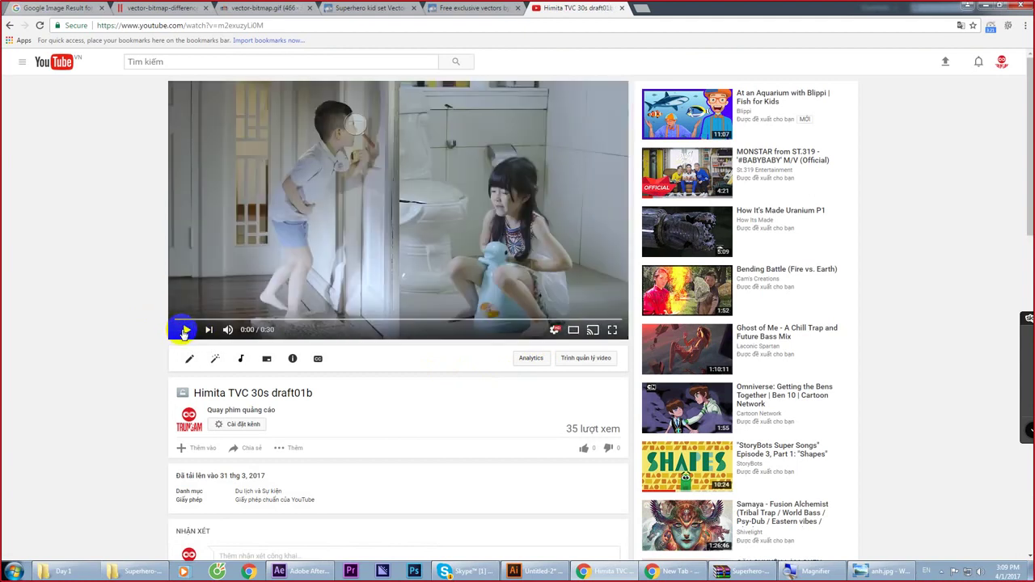
Step: Watch the Himita video in full screen, replay it from about 0:25 and leave full screen
click(185, 331)
click(608, 328)
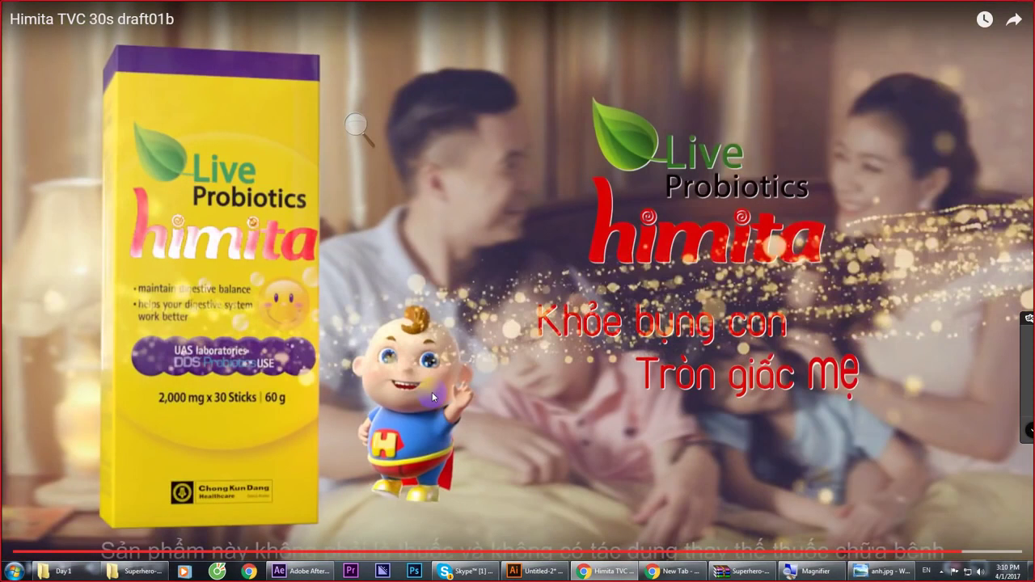
click(877, 556)
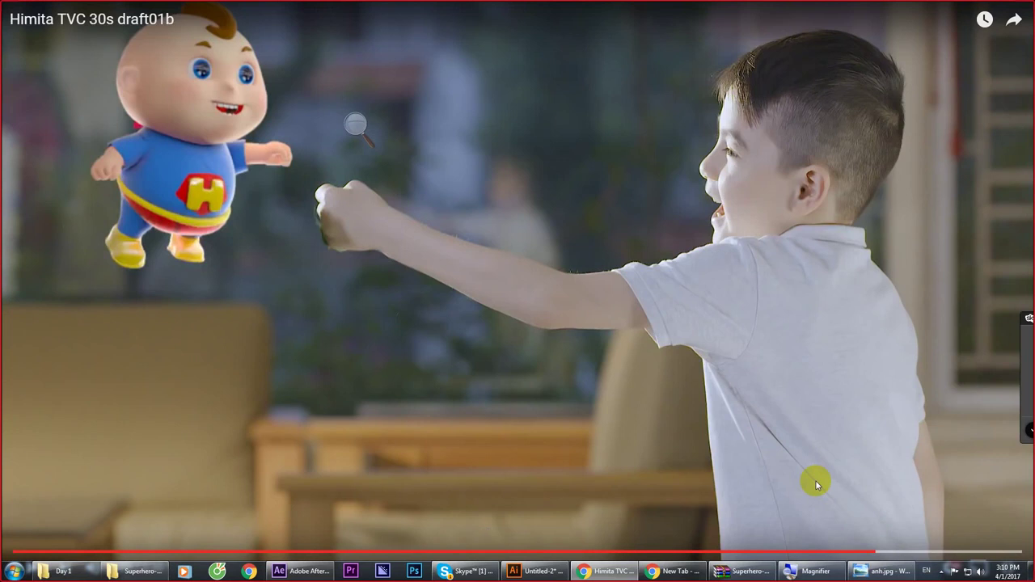
key(Escape)
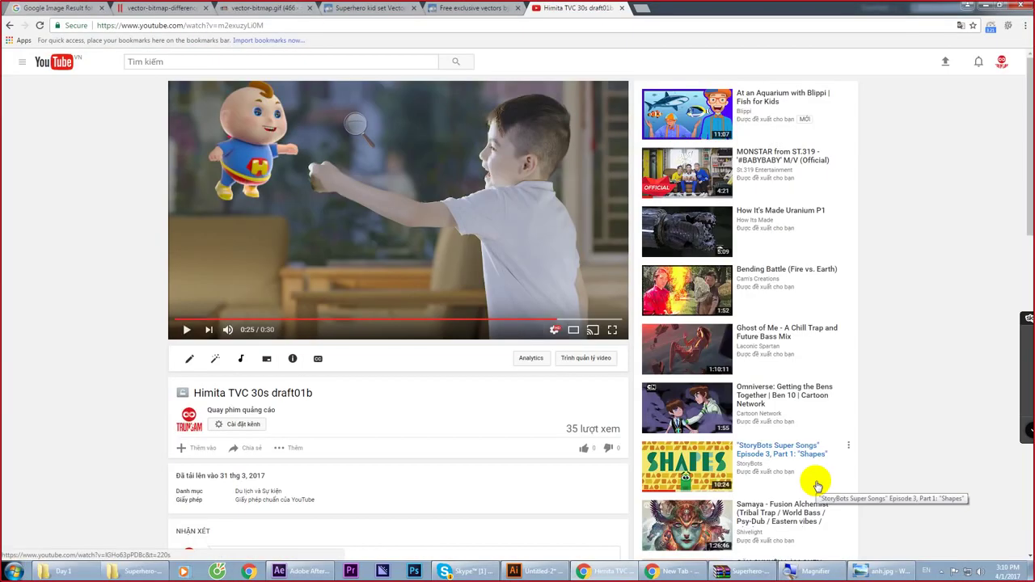
click(518, 267)
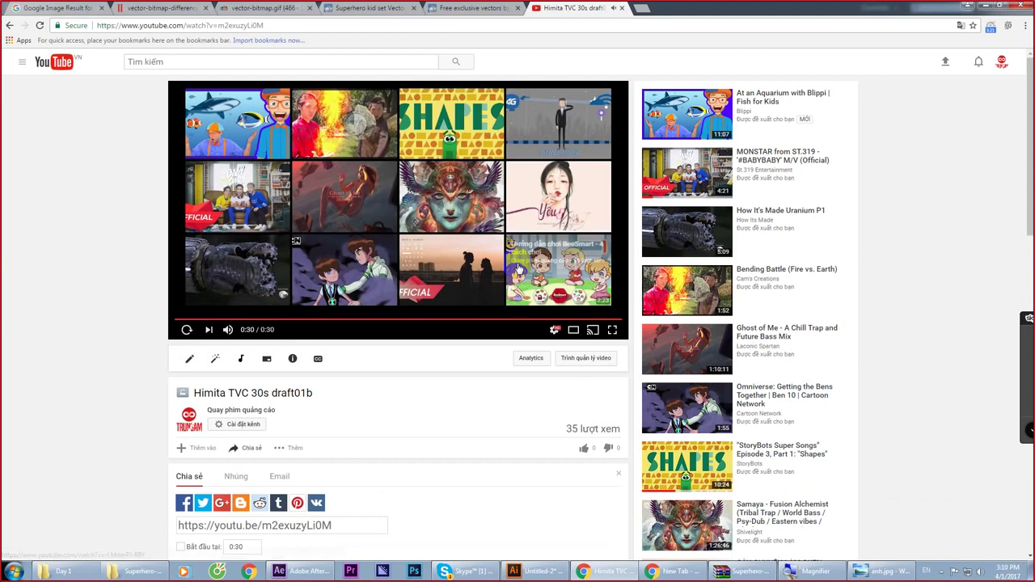
Step: Close the YouTube tab and switch back to the cat drawing in Illustrator
key(ctrl+w)
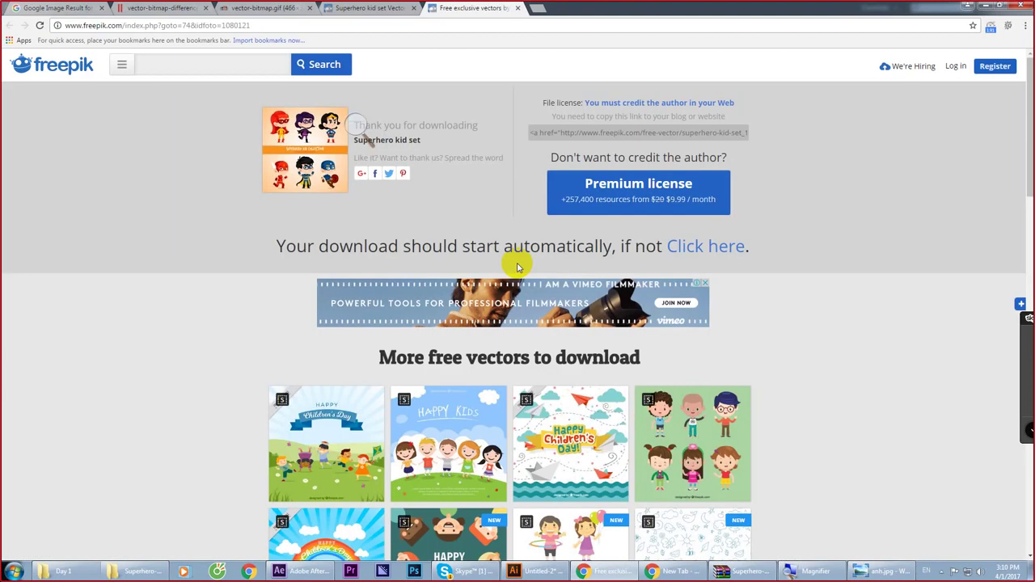
key(alt+Tab)
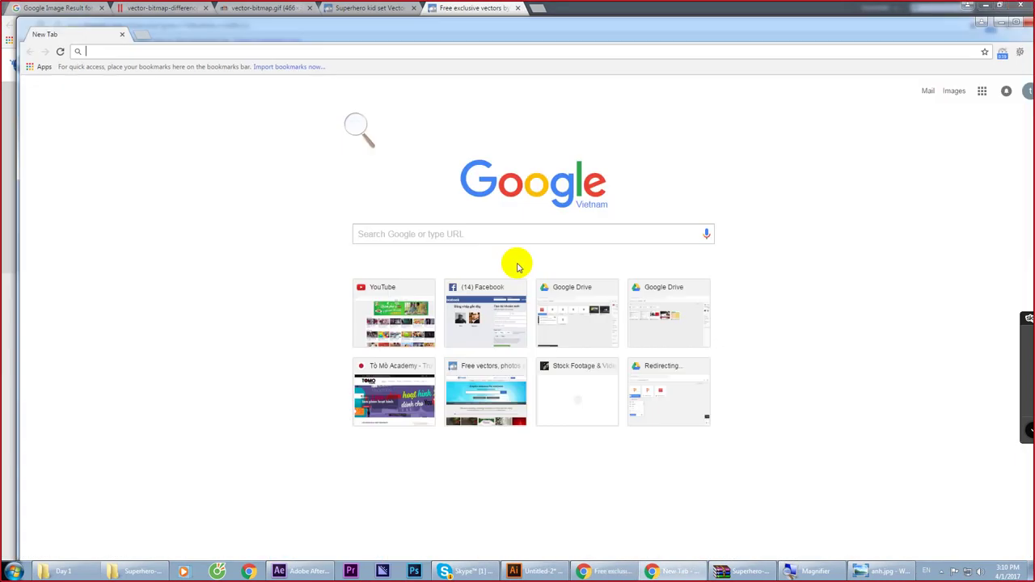
click(554, 569)
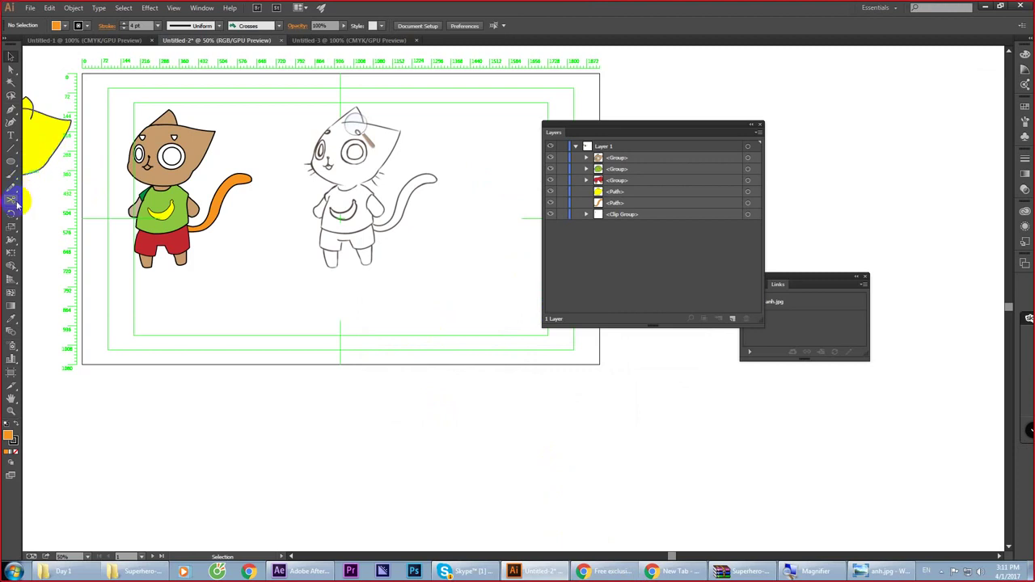
Step: Draw two orange ellipses side by side across the artboard's lower edge, about 617 by 572 px and 650 by 636 px
drag(10, 161, 33, 186)
drag(283, 338, 451, 490)
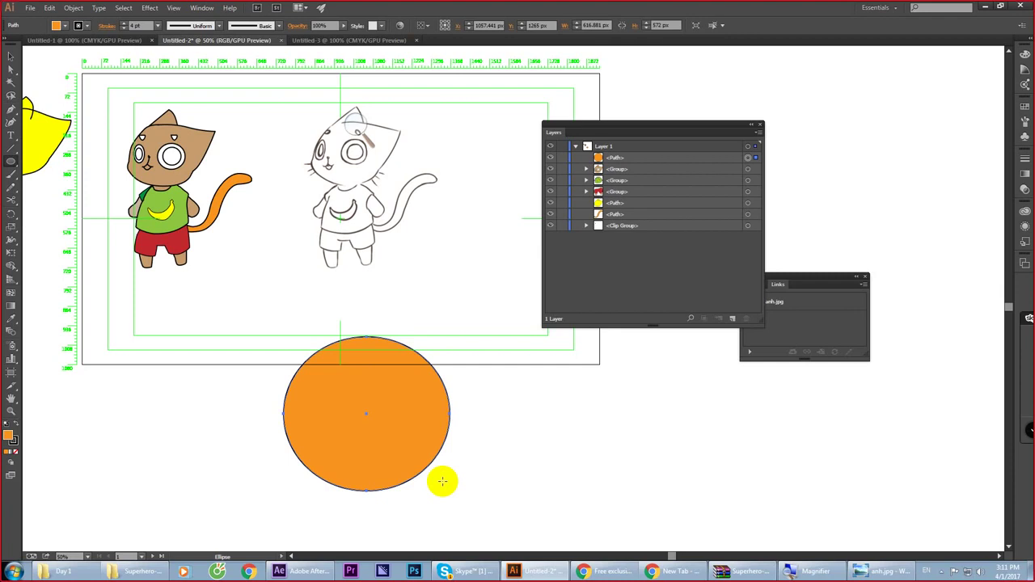
click(361, 441)
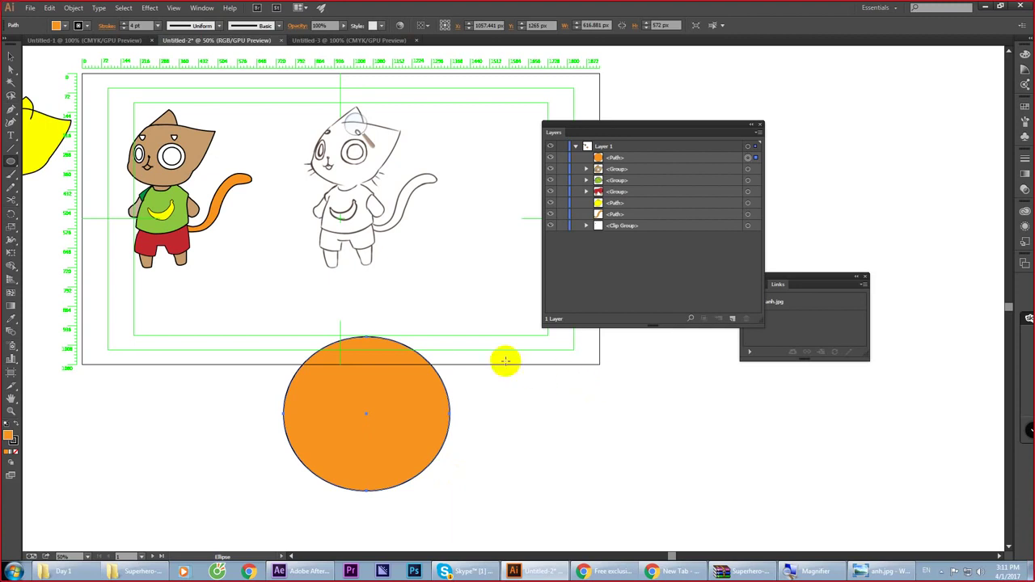
drag(472, 340, 645, 512)
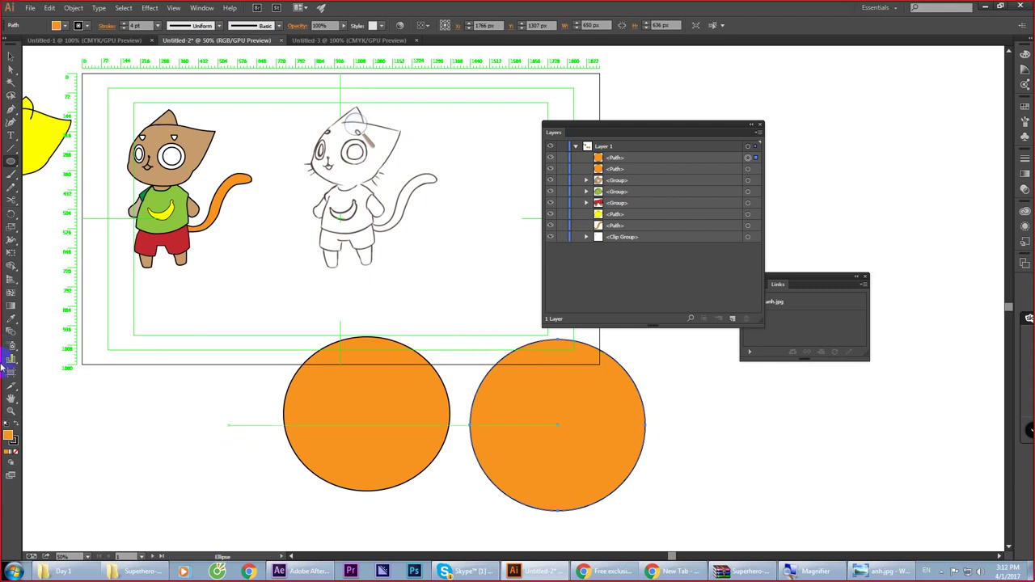
Step: Fill the right ellipse with a lighter peach tint of its orange
double_click(9, 438)
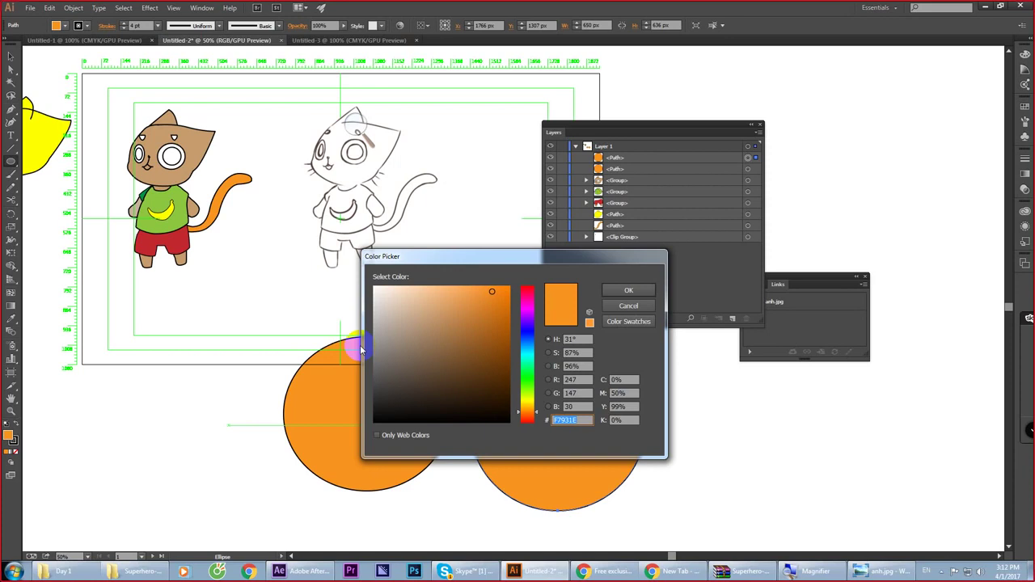
click(436, 291)
click(649, 293)
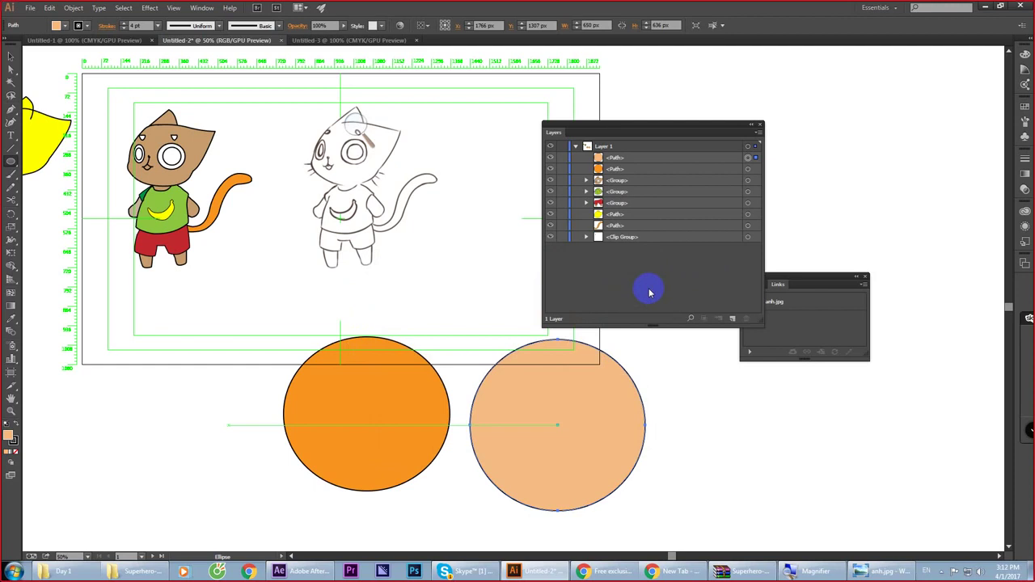
click(345, 422)
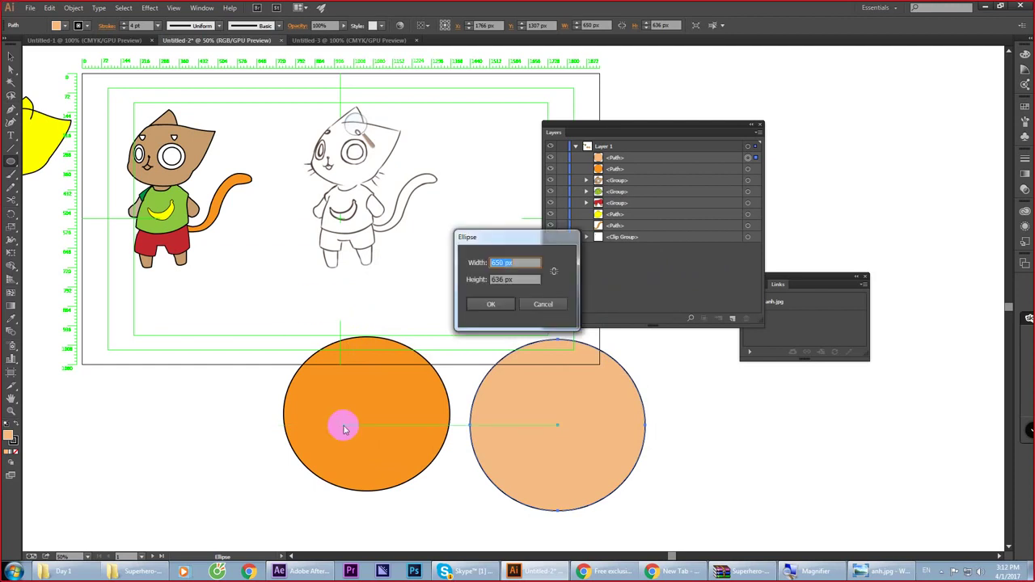
key(Escape)
Step: Duplicate the orange ellipse to its left and fill the copy with dark brown 774512
key(v)
drag(356, 414, 195, 407)
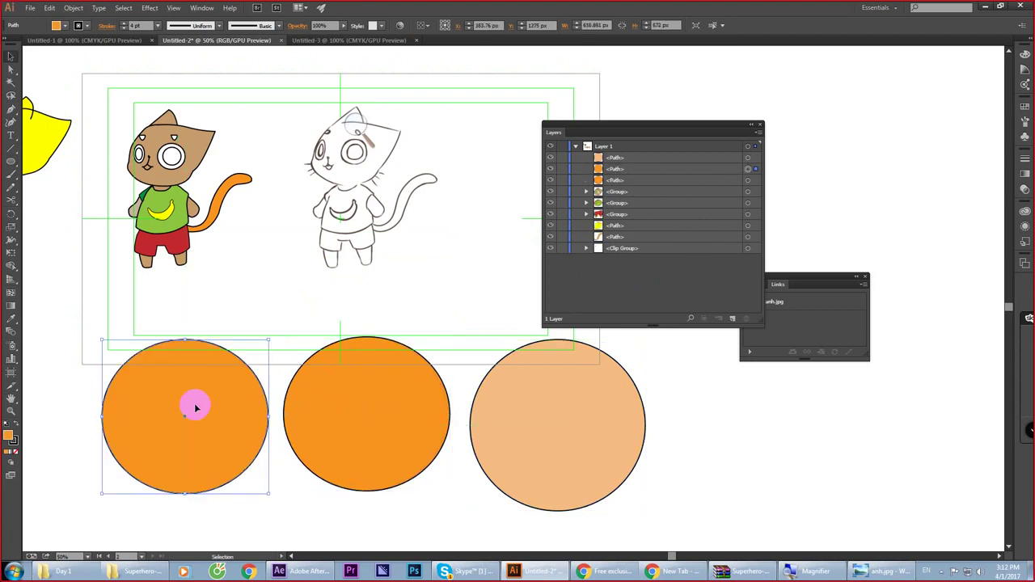
key(ctrl+z)
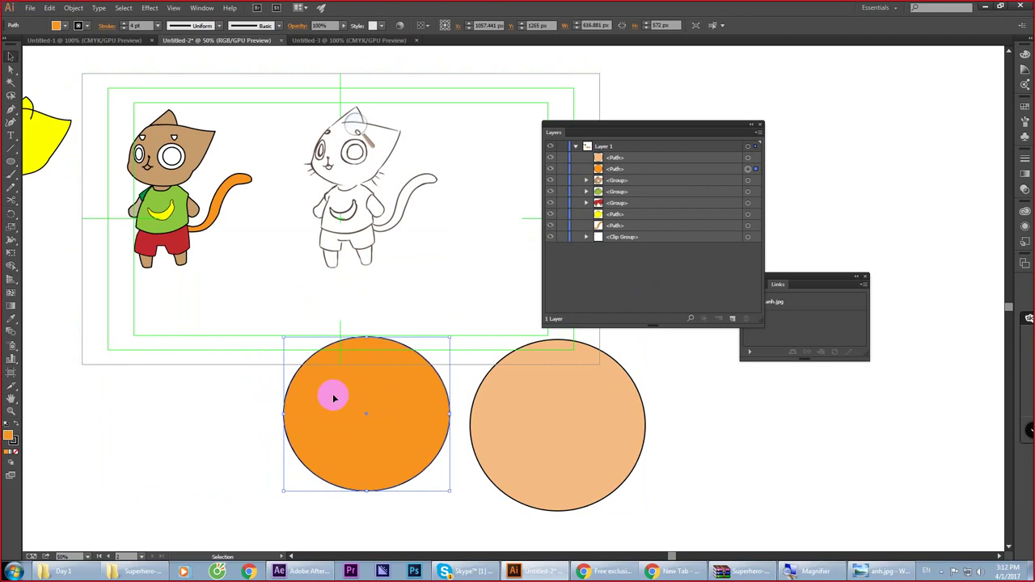
drag(334, 398, 160, 397)
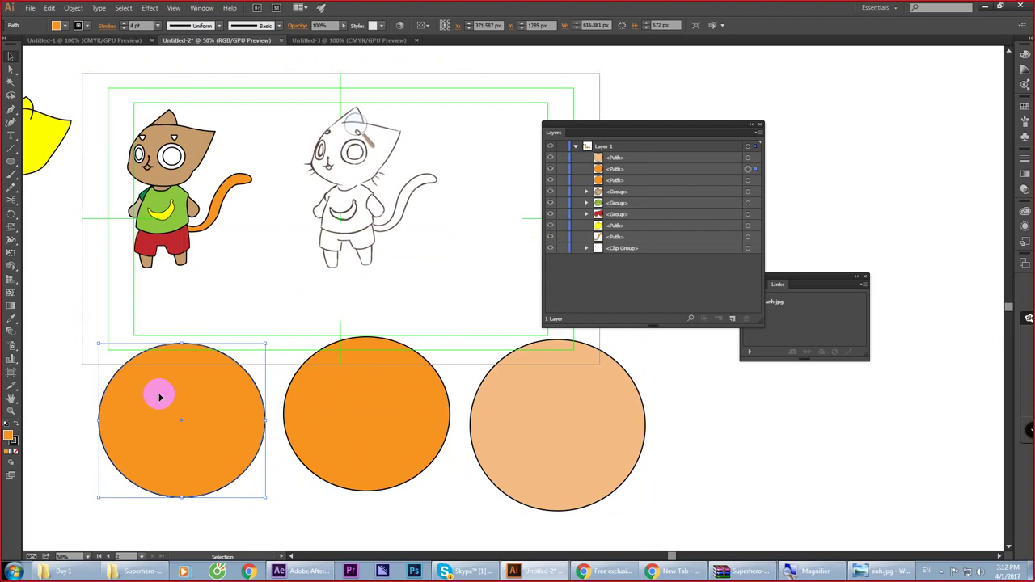
click(9, 435)
double_click(9, 435)
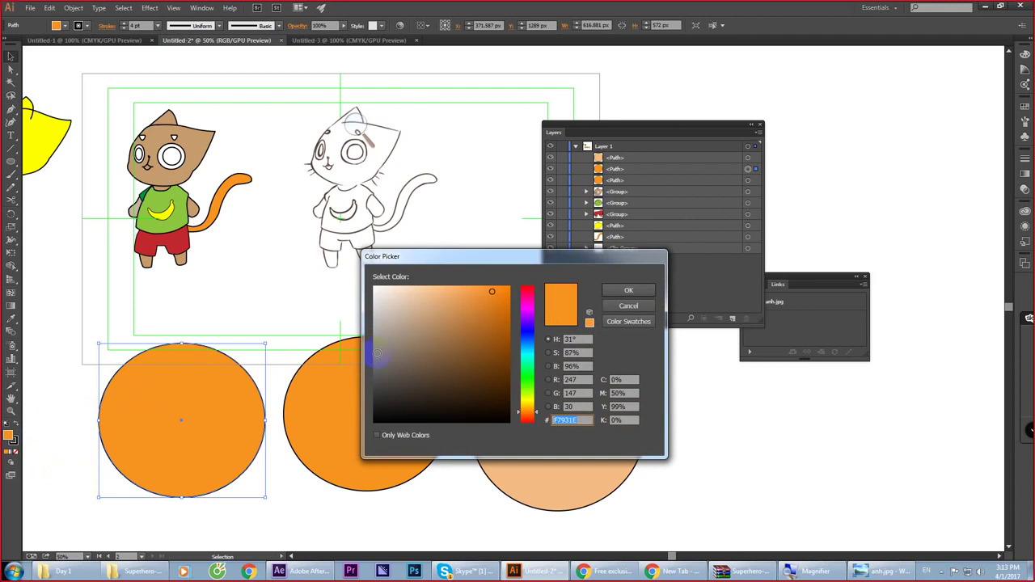
drag(431, 347, 488, 359)
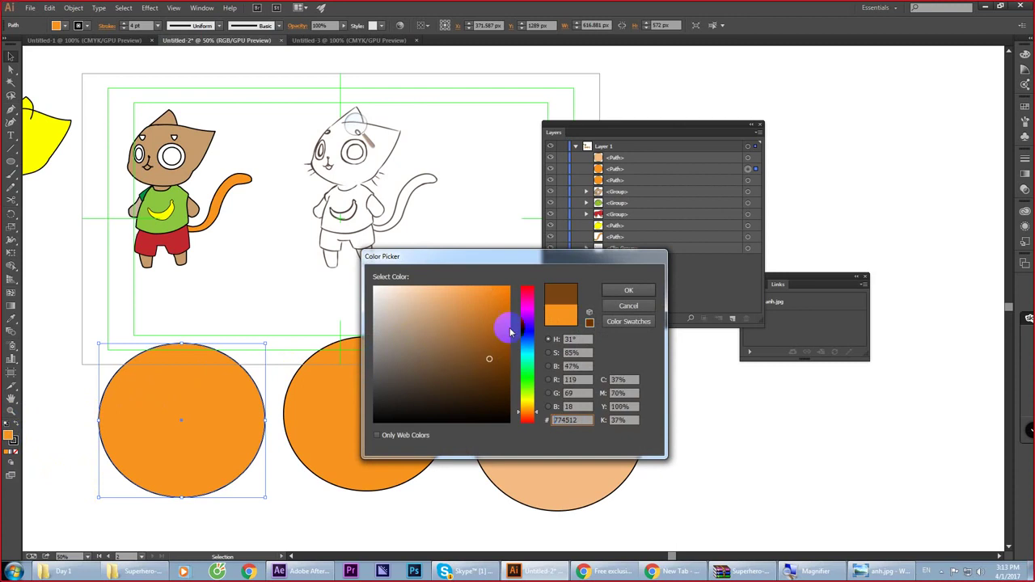
click(620, 295)
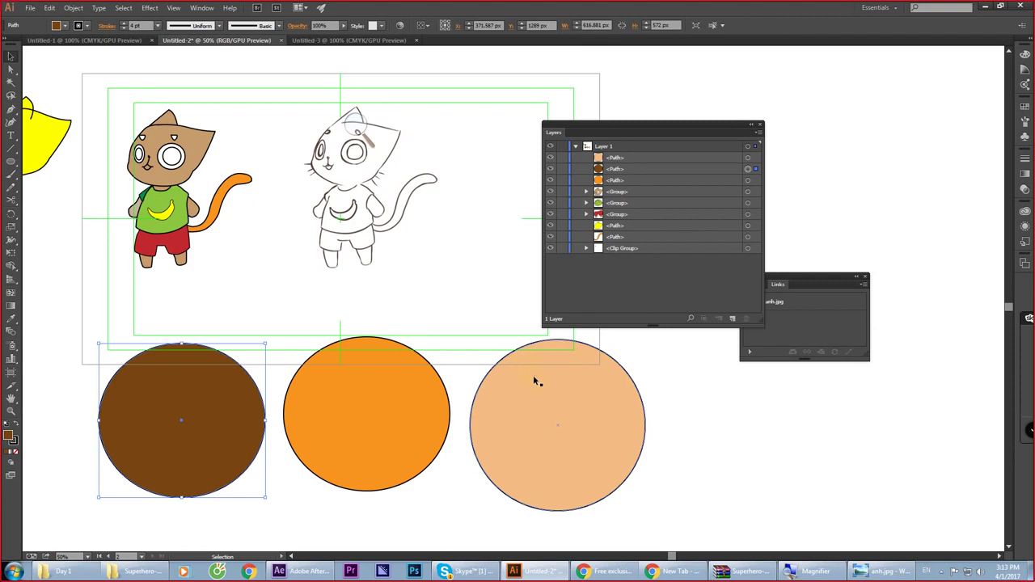
Step: Shrink the peach ellipse to about 131 by 128 px as a highlight inside the orange ellipse's upper right
drag(534, 379, 477, 384)
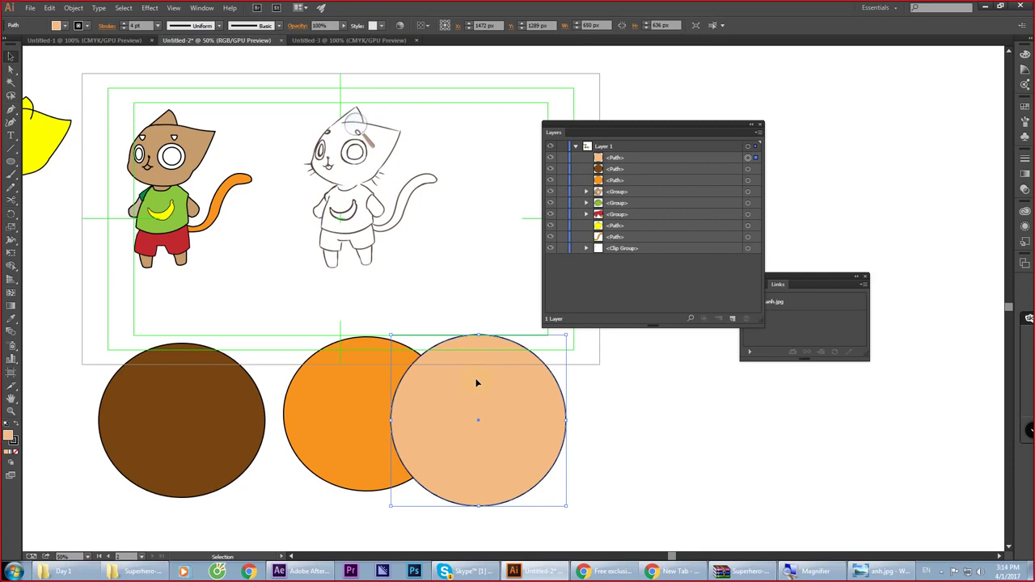
click(568, 506)
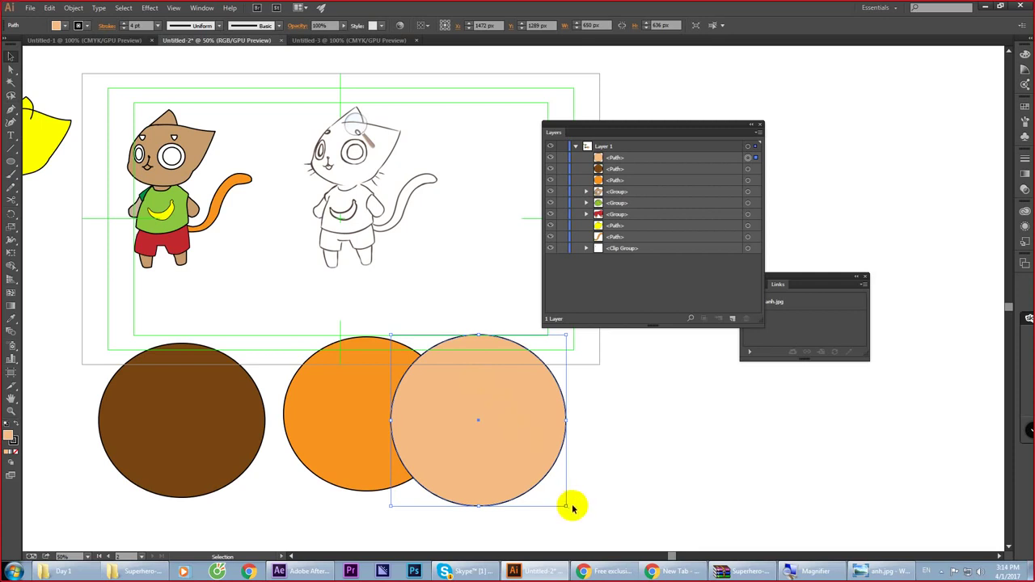
drag(566, 506, 412, 370)
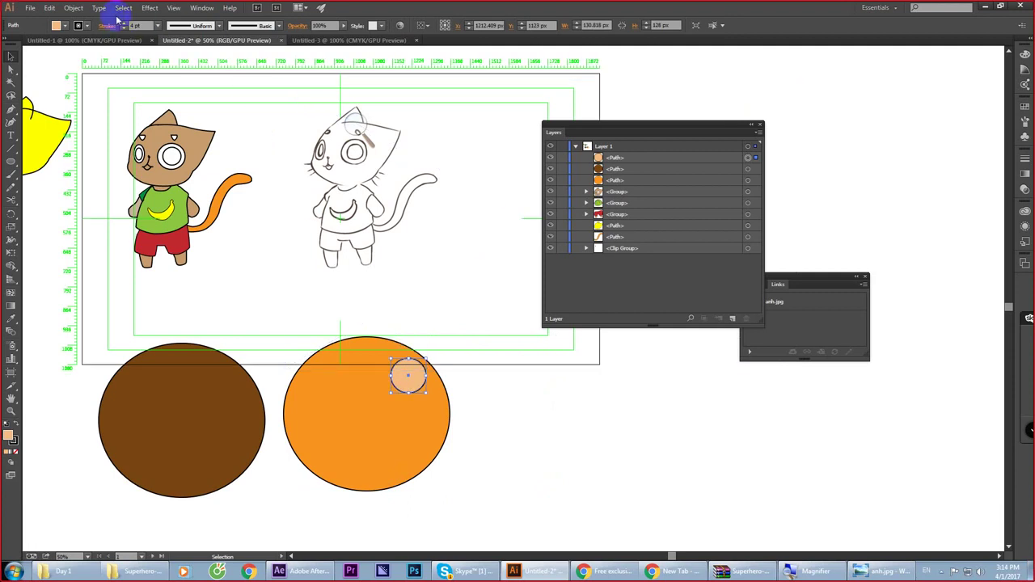
Step: Remove the stroke from the small peach highlight and deselect it
click(89, 25)
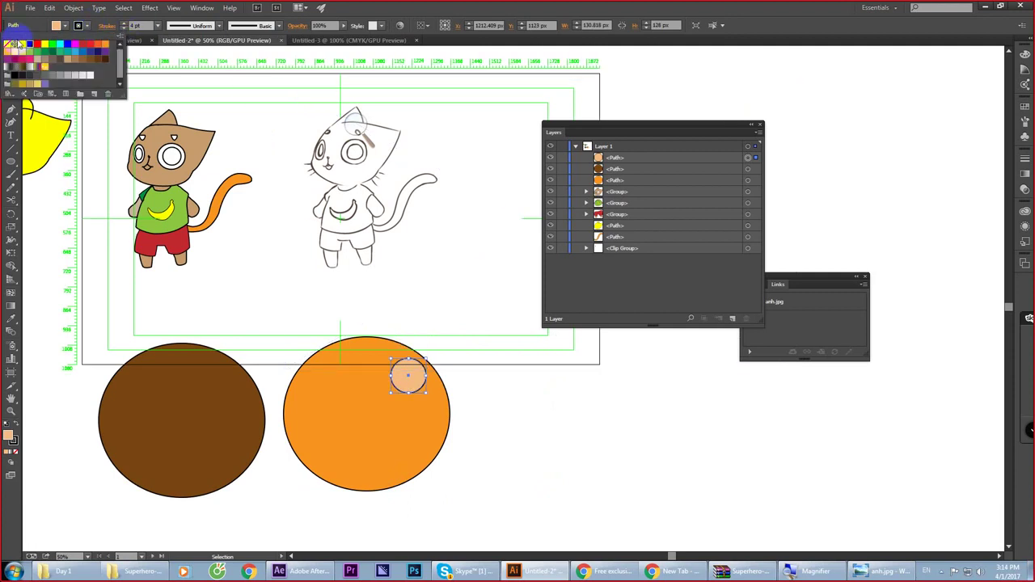
click(10, 44)
click(371, 382)
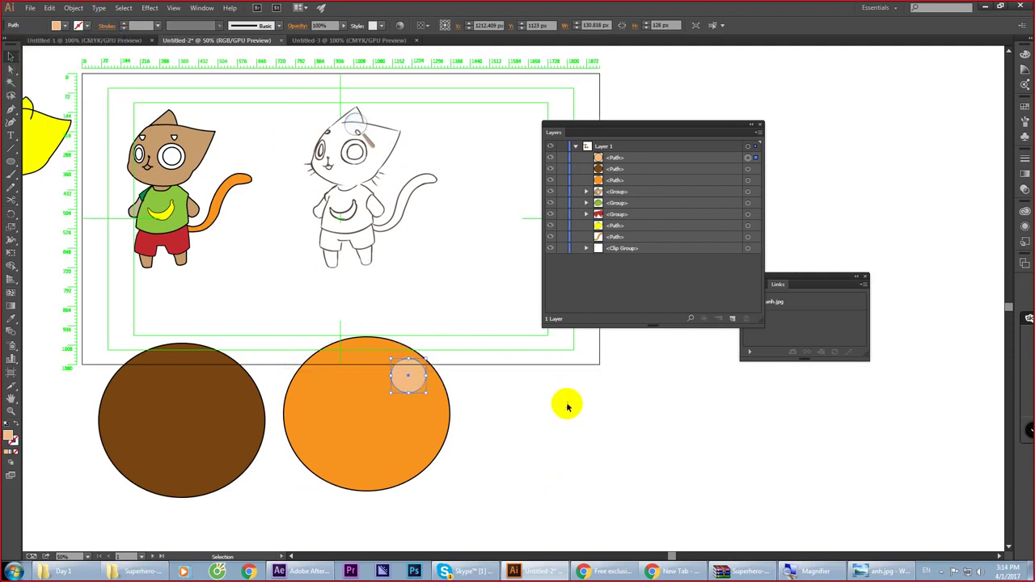
click(596, 409)
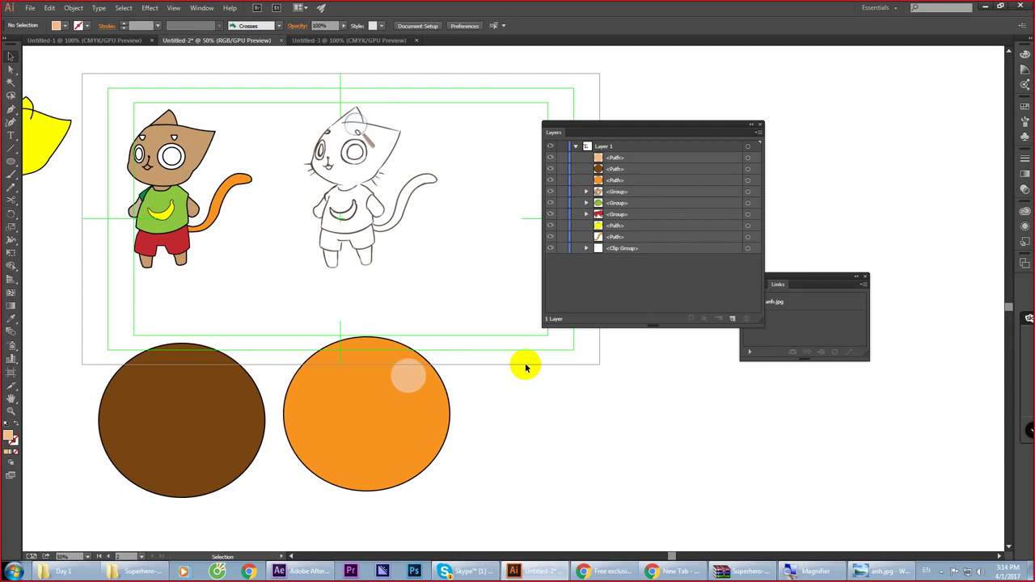
Step: With the Pen tool, draw the curved inner edge of a shading shape down the orange ellipse's left side, undoing misplaced curve points
click(16, 115)
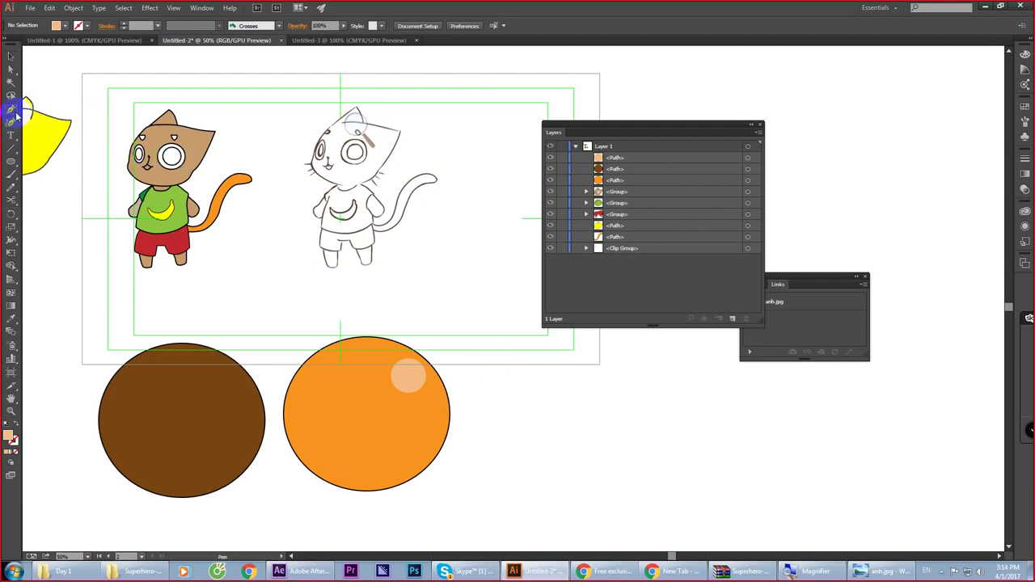
click(307, 344)
drag(304, 400, 375, 479)
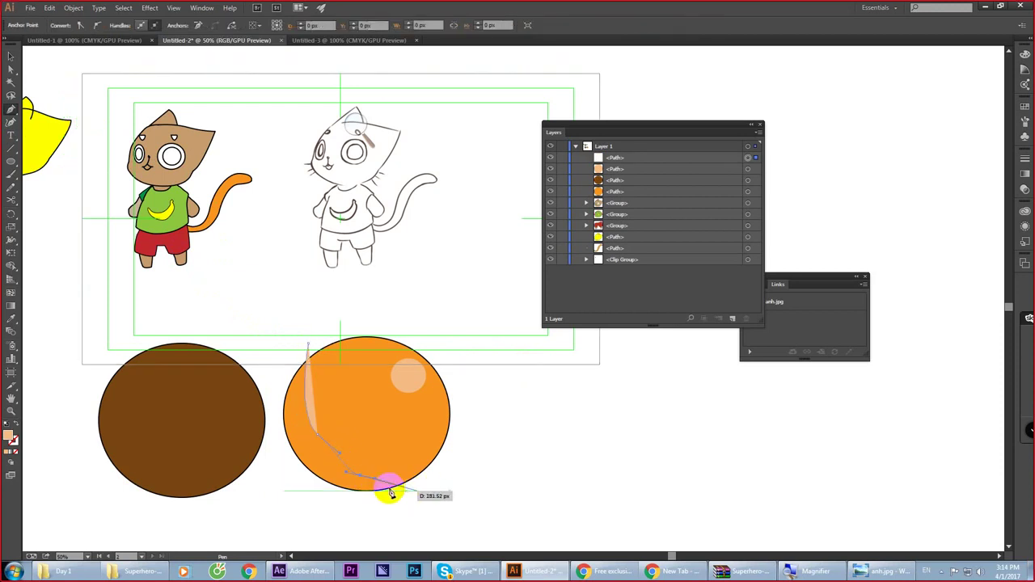
key(ctrl+z)
drag(350, 468, 419, 494)
key(ctrl+z)
key(ctrl+z)
key(ctrl+r)
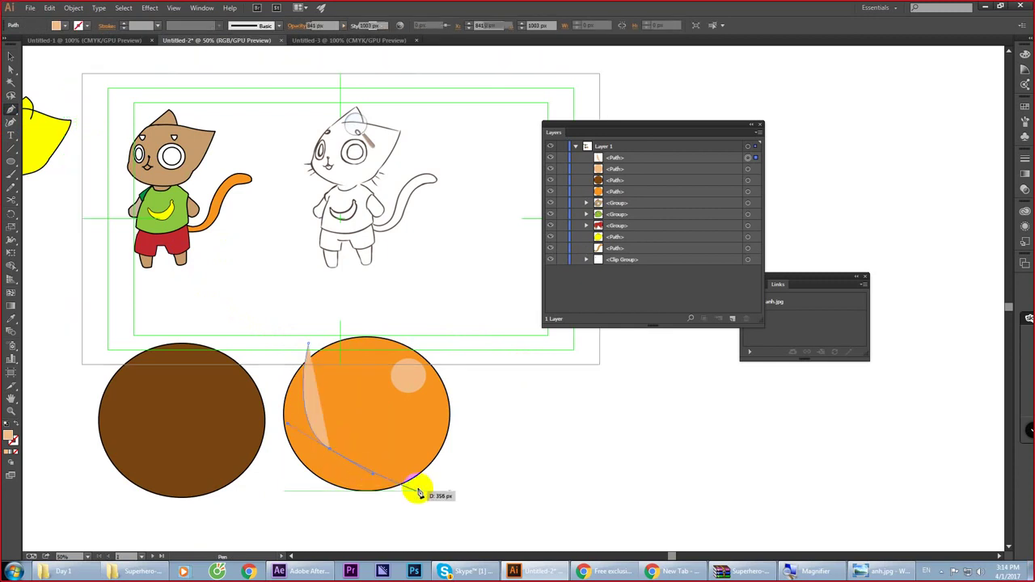
Step: Close the shading shape with straight segments running outside the orange ellipse's lower and left edge back to the starting point
click(417, 489)
click(348, 508)
click(313, 500)
click(261, 477)
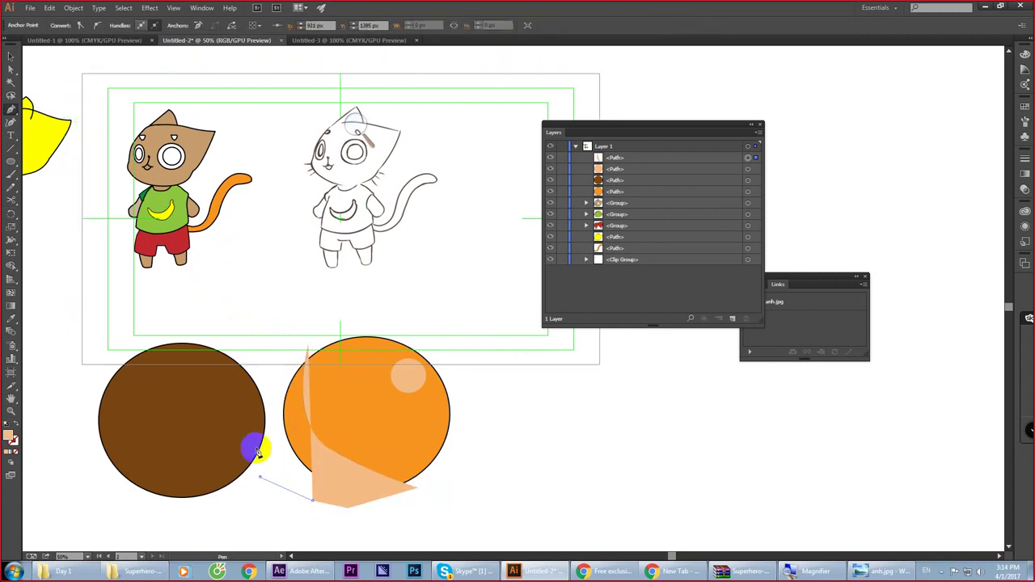
click(271, 356)
key(ctrl+r)
click(307, 348)
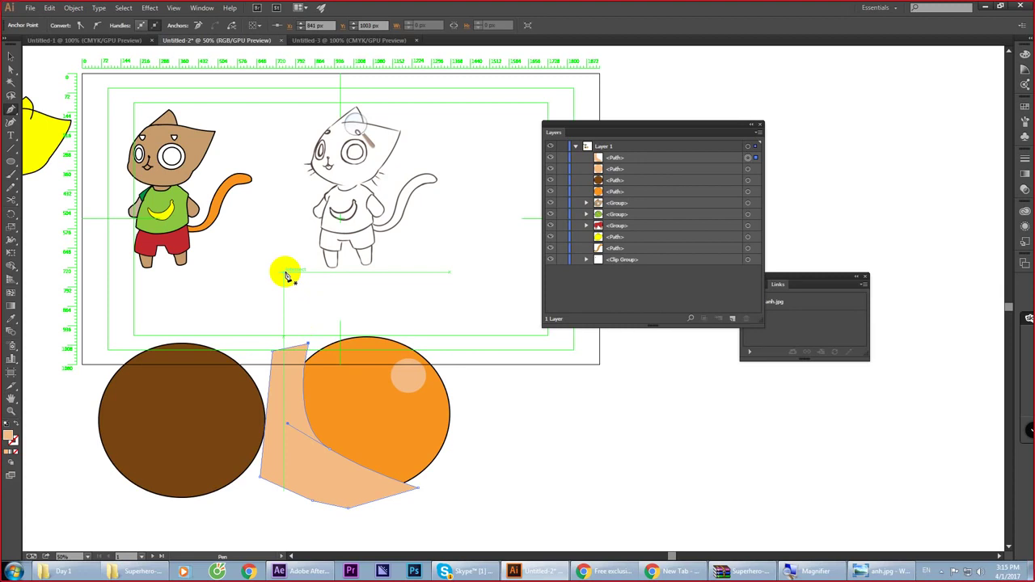
Step: Copy the orange ellipse and paste the copy in front of the shading shape
key(v)
click(442, 425)
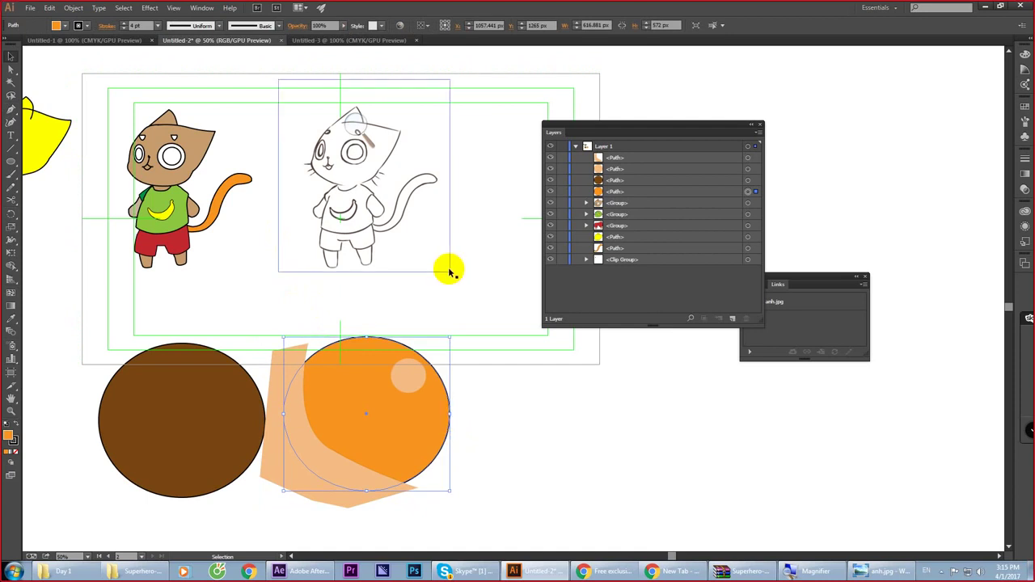
click(371, 419)
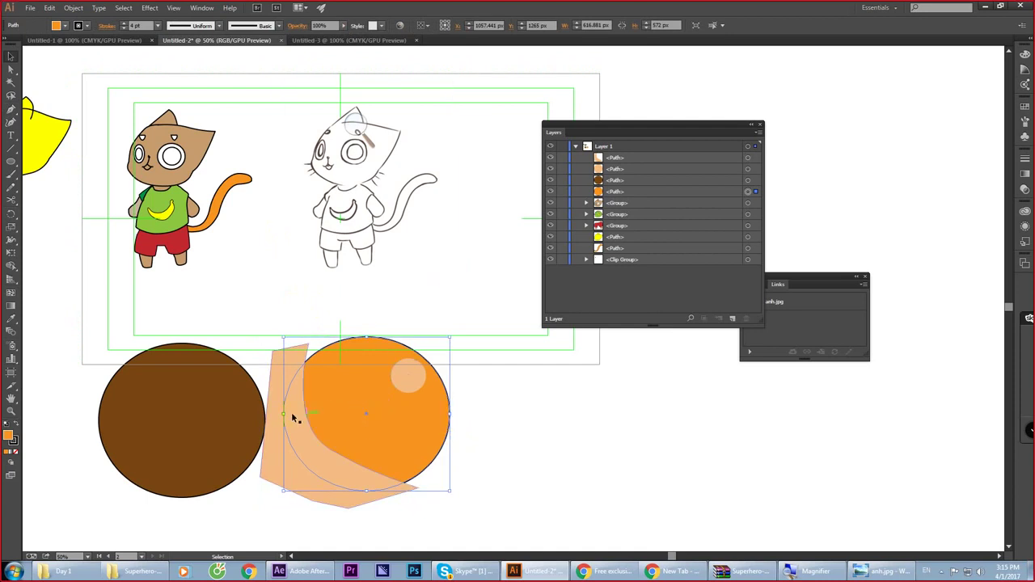
right_click(261, 435)
click(276, 448)
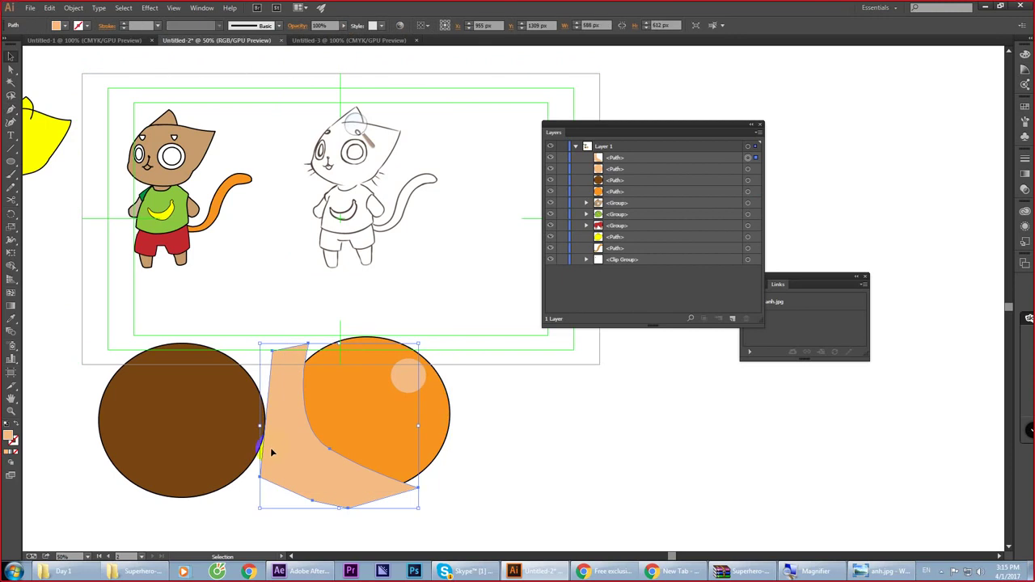
key(ctrl+f)
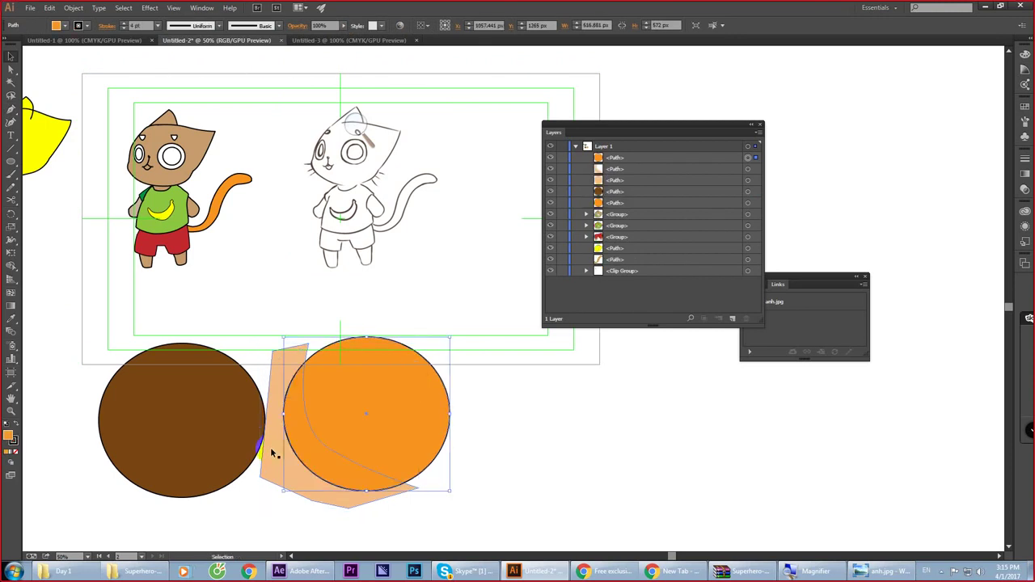
click(49, 7)
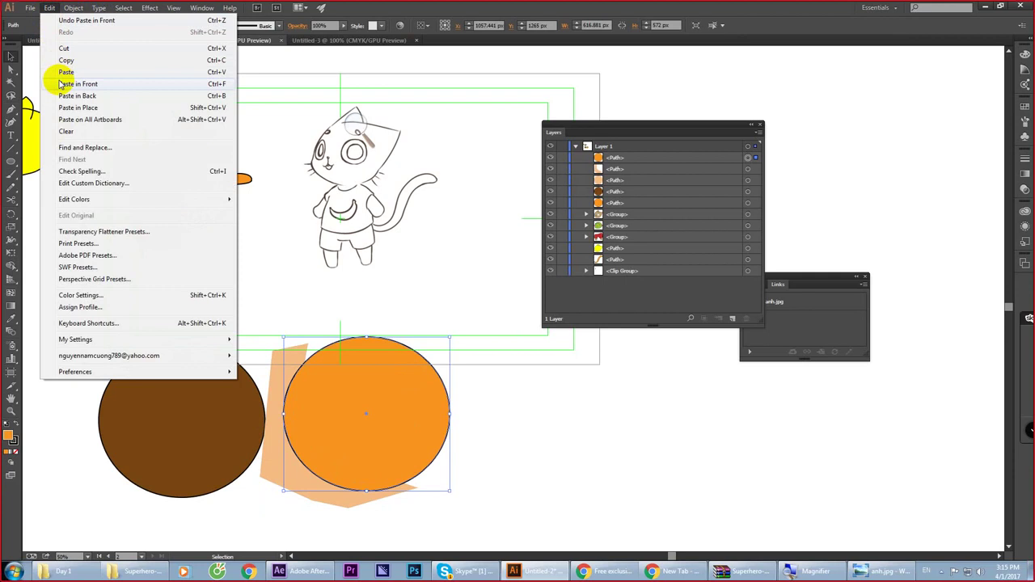
click(61, 84)
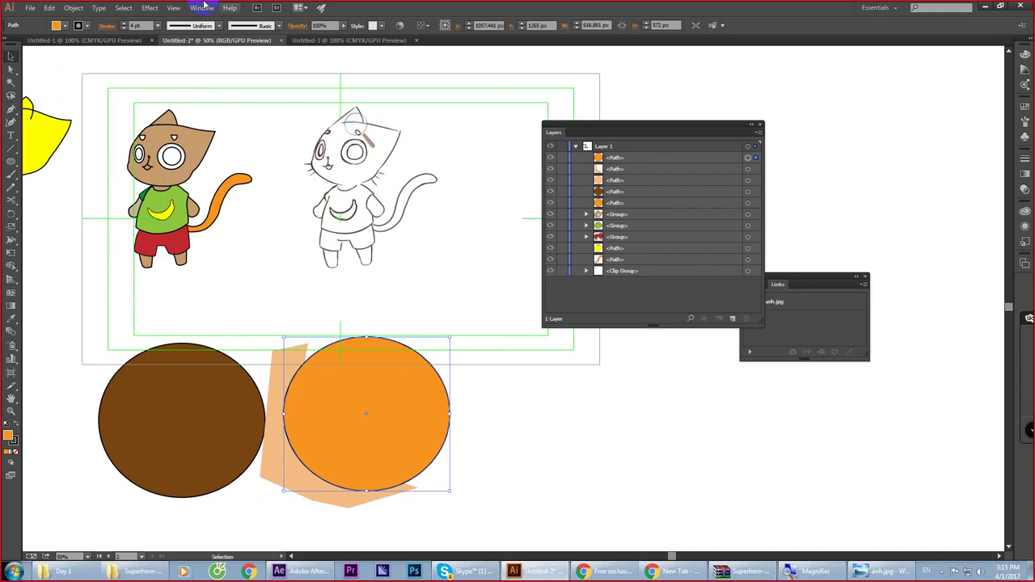
Step: Make a clipping mask from the pasted orange ellipse and the peach shading shape
click(270, 464)
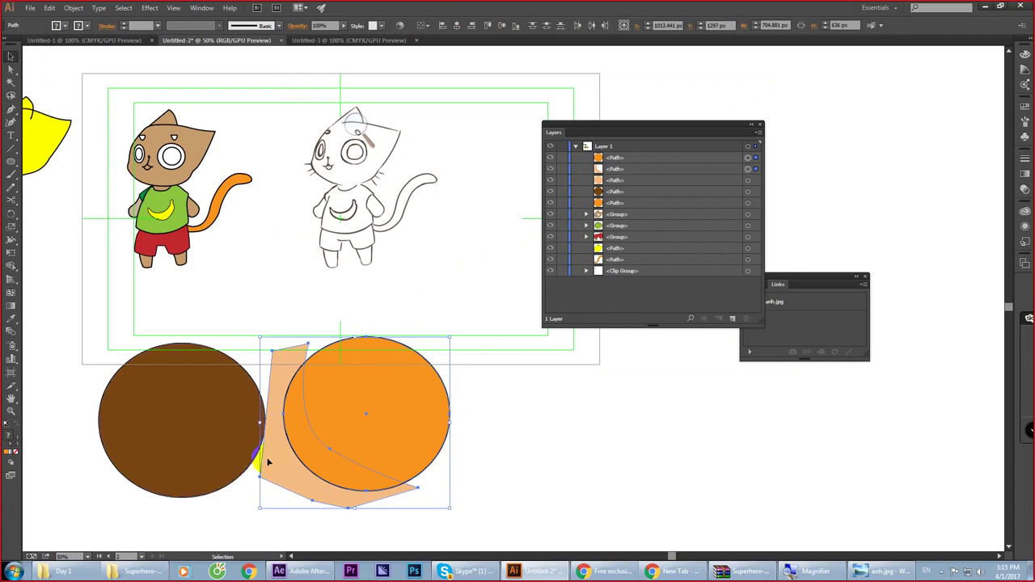
click(295, 451)
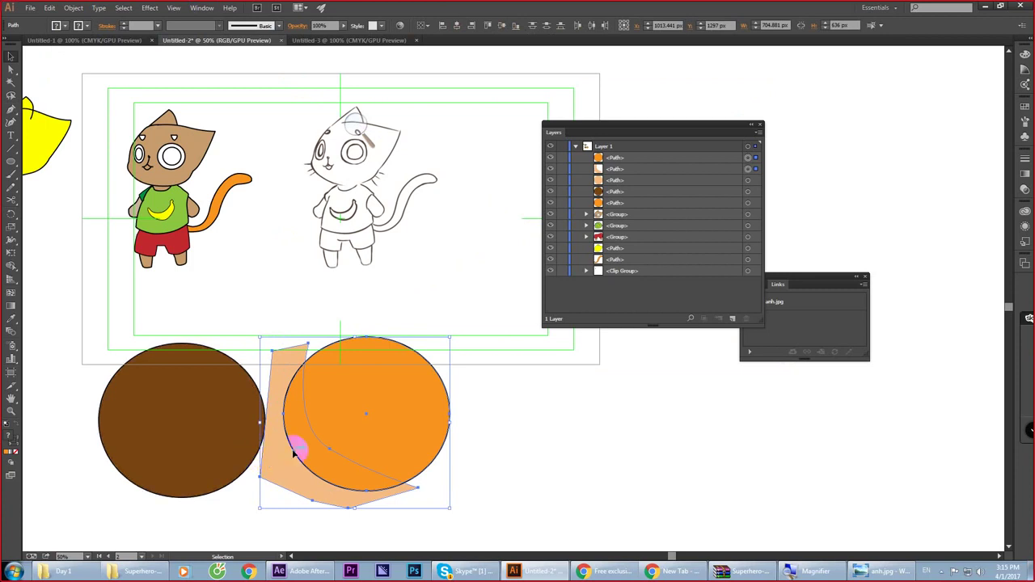
right_click(294, 454)
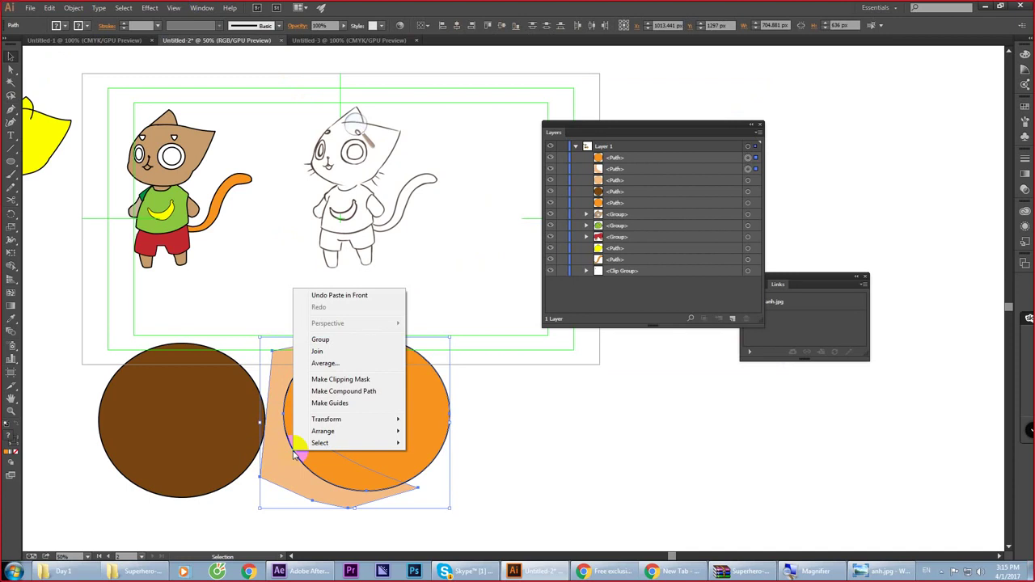
click(345, 380)
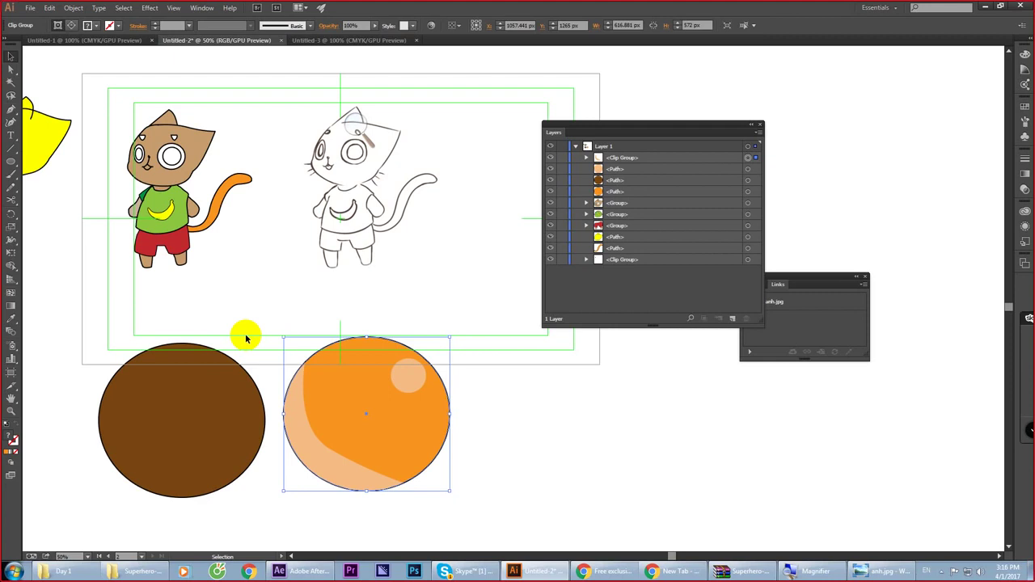
key(i)
click(181, 383)
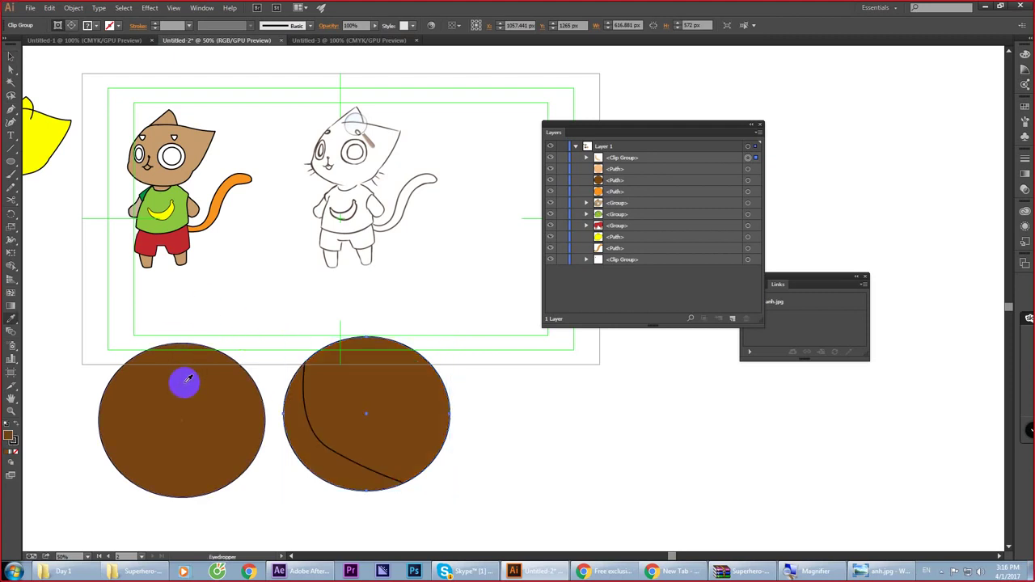
key(ctrl+z)
Step: Isolate the clip group, apply the brown ellipse's appearance to the shading shape with the Eyedropper, and leave isolation mode
key(v)
double_click(304, 425)
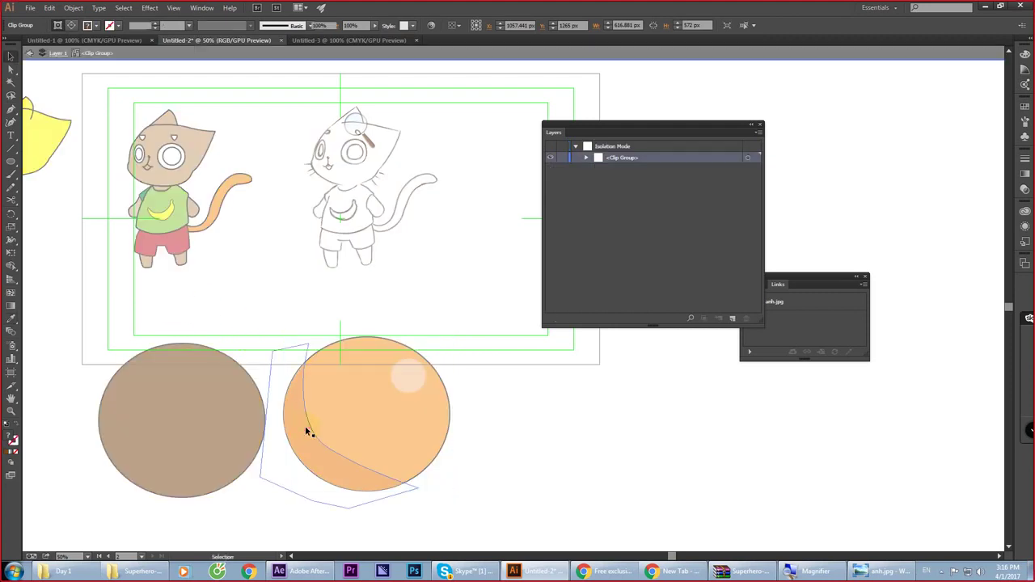
key(i)
click(232, 418)
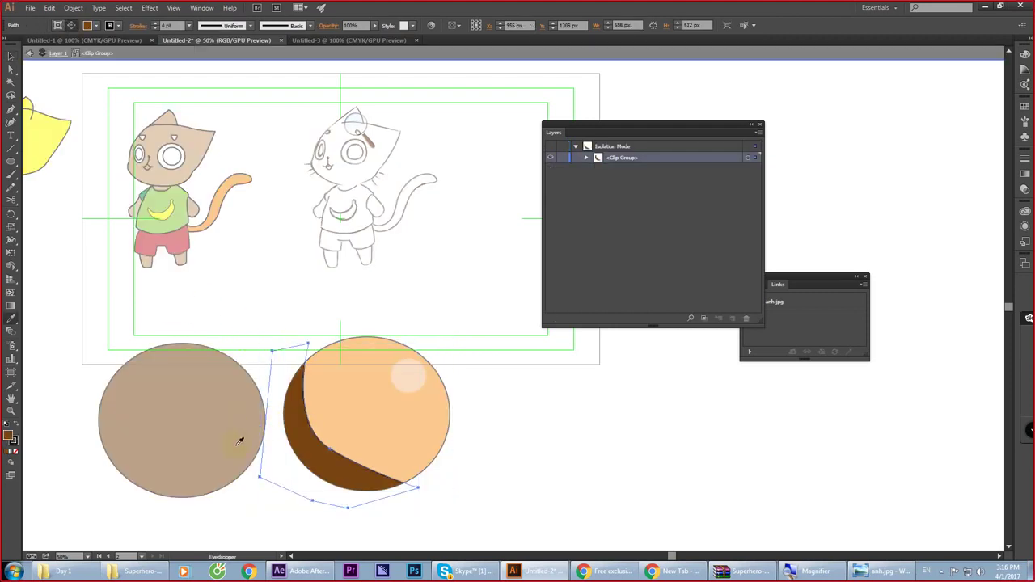
click(246, 504)
key(v)
double_click(240, 501)
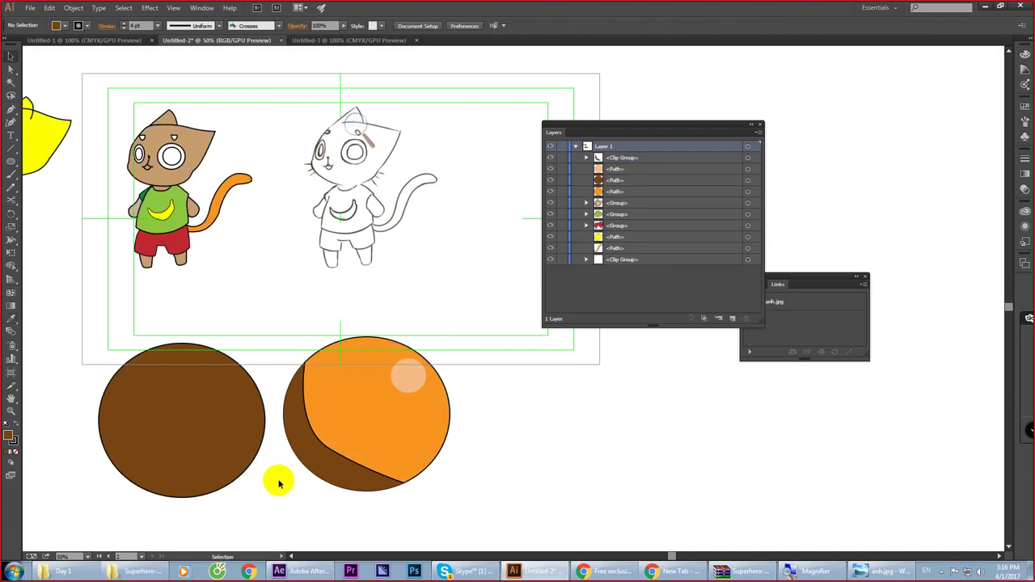
Step: Isolate the clip group again and delete the brown shading shape from it
double_click(314, 453)
key(Delete)
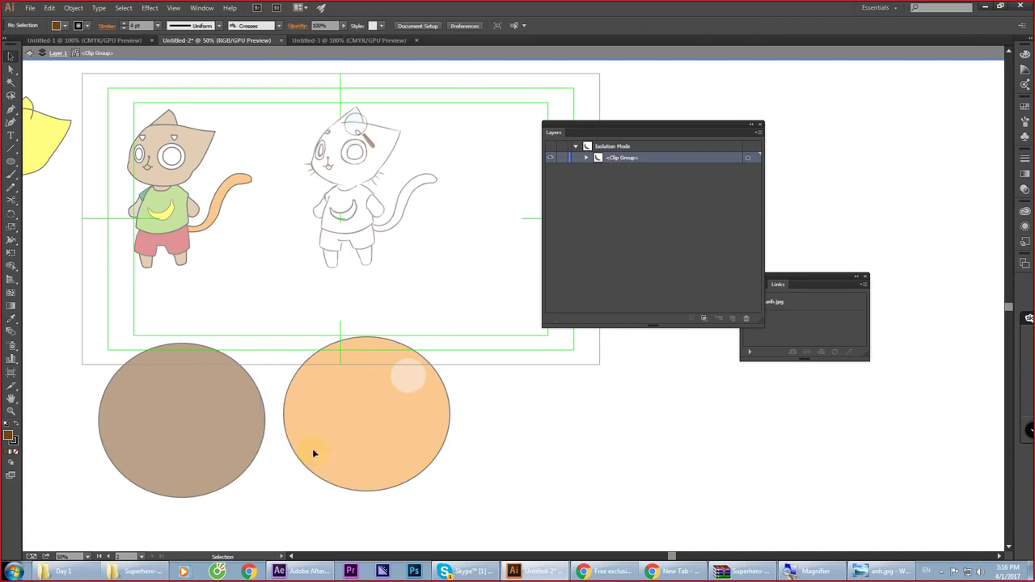
Step: Undo the shading shape's deletion, leave isolation mode, and delete the clip group from the orange ellipse
key(a)
key(ctrl+z)
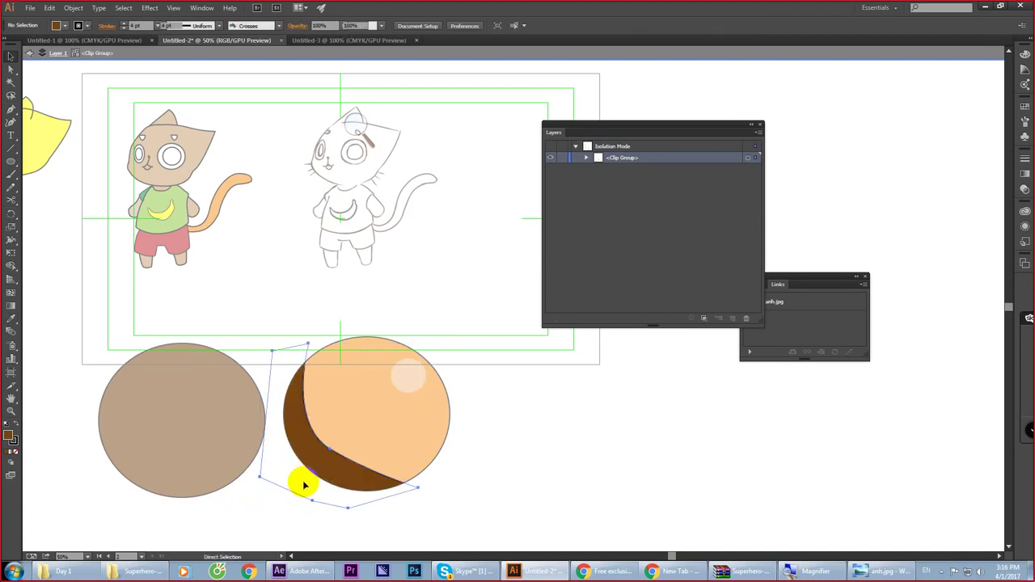
double_click(484, 511)
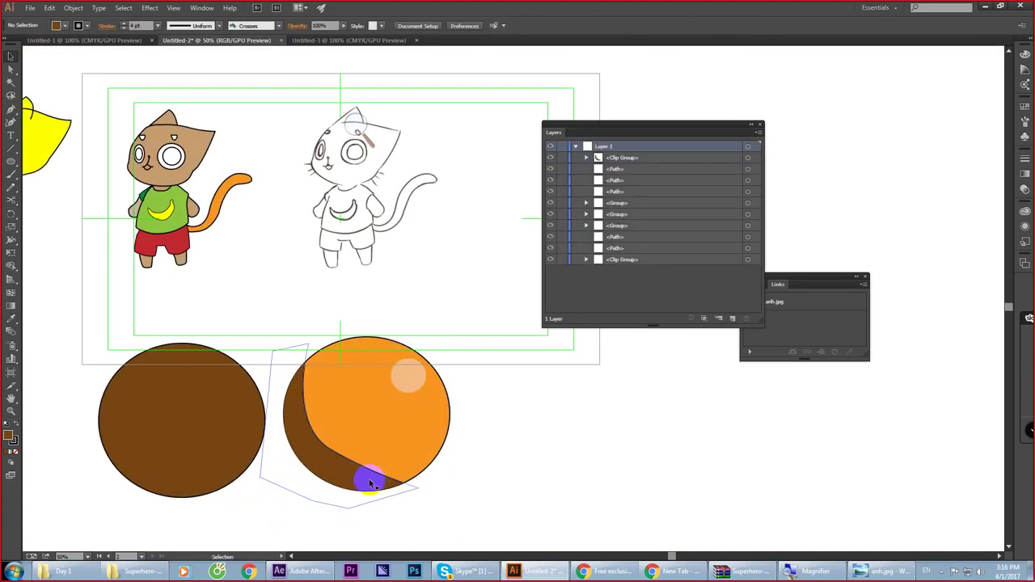
click(360, 479)
key(Delete)
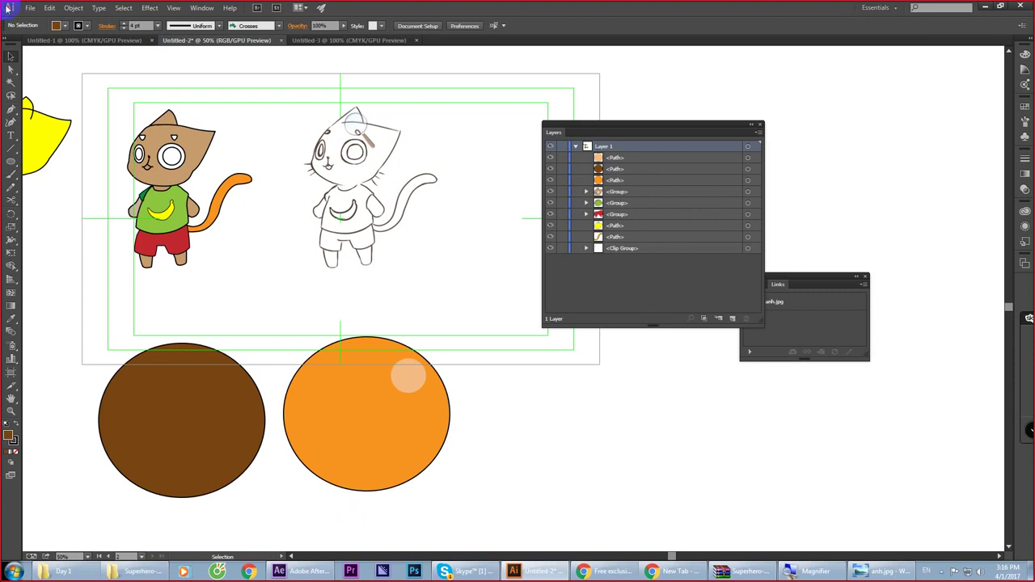
Step: Draw a closed brown shading shape with the Pen tool, curving across the orange ellipse's lower-left part and extending beyond its edge
click(10, 109)
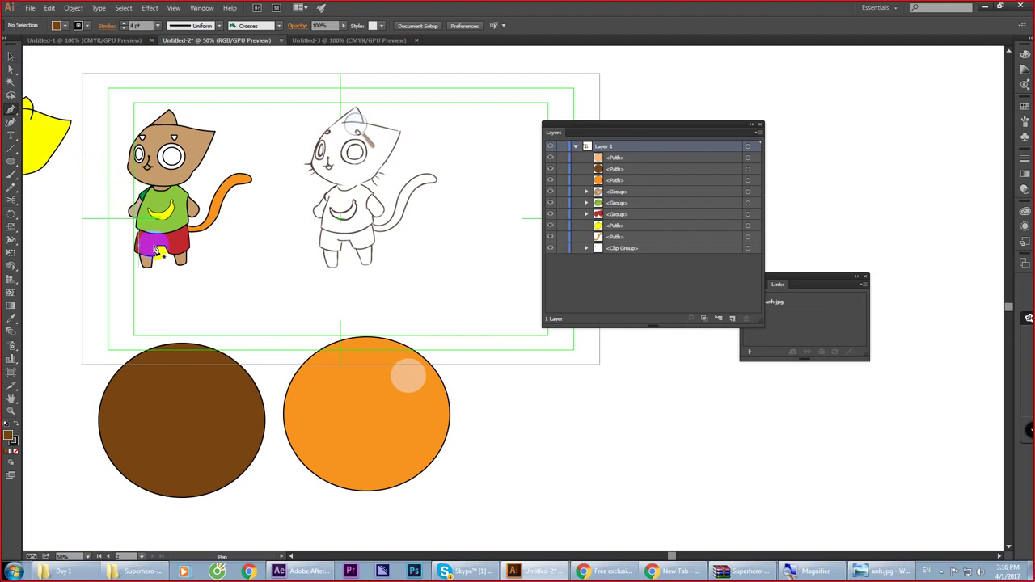
click(281, 376)
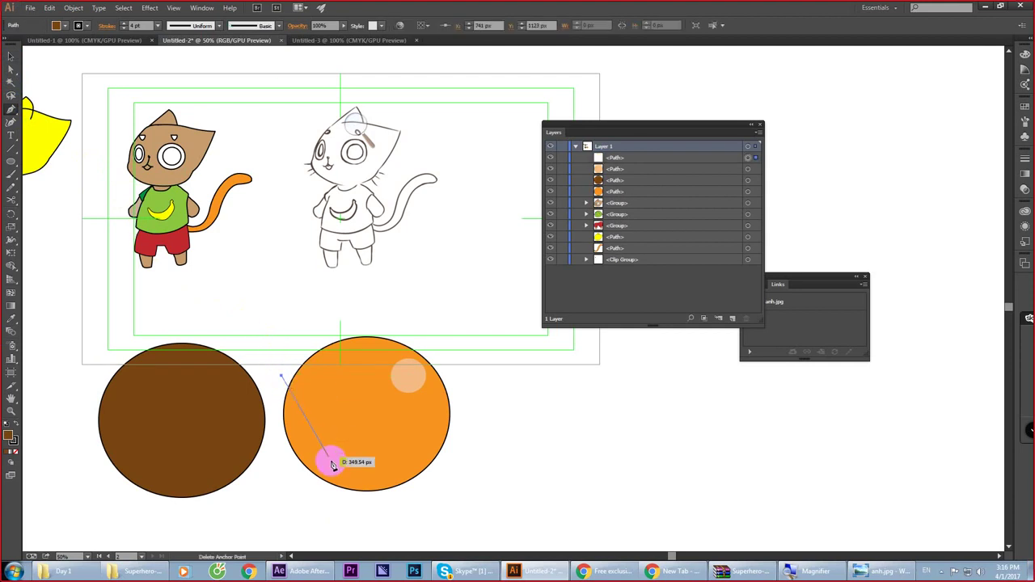
drag(332, 462, 375, 481)
drag(438, 491, 481, 494)
drag(400, 522, 323, 519)
click(261, 490)
click(247, 429)
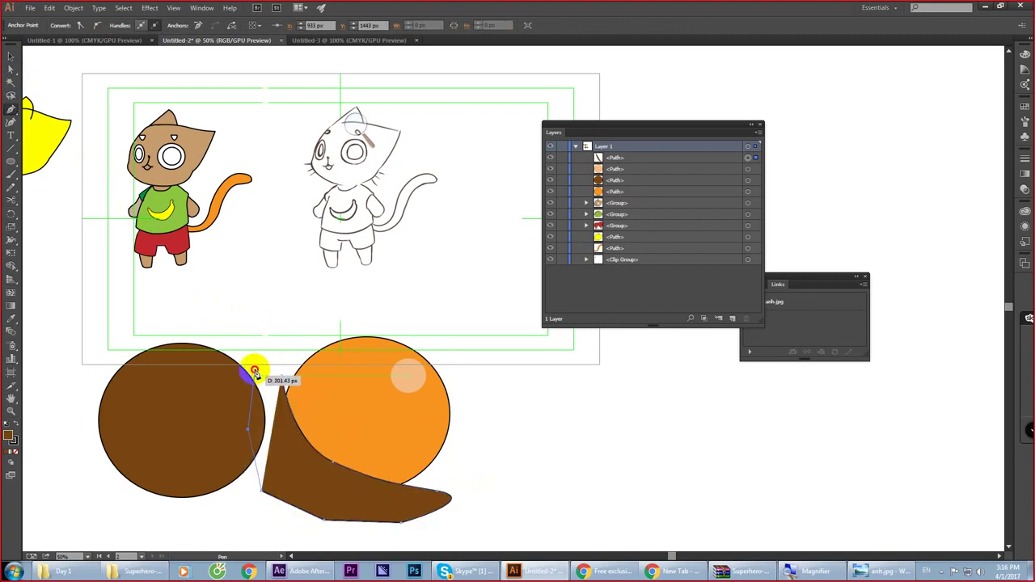
click(254, 370)
click(281, 377)
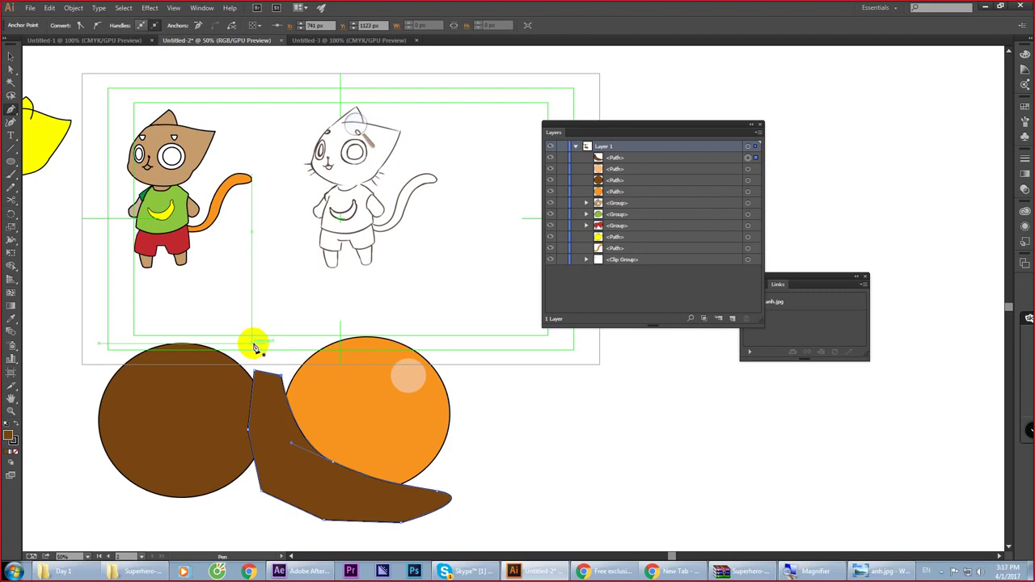
Step: Copy the orange ellipse and paste the copy in front with the brown shading shape selected
key(v)
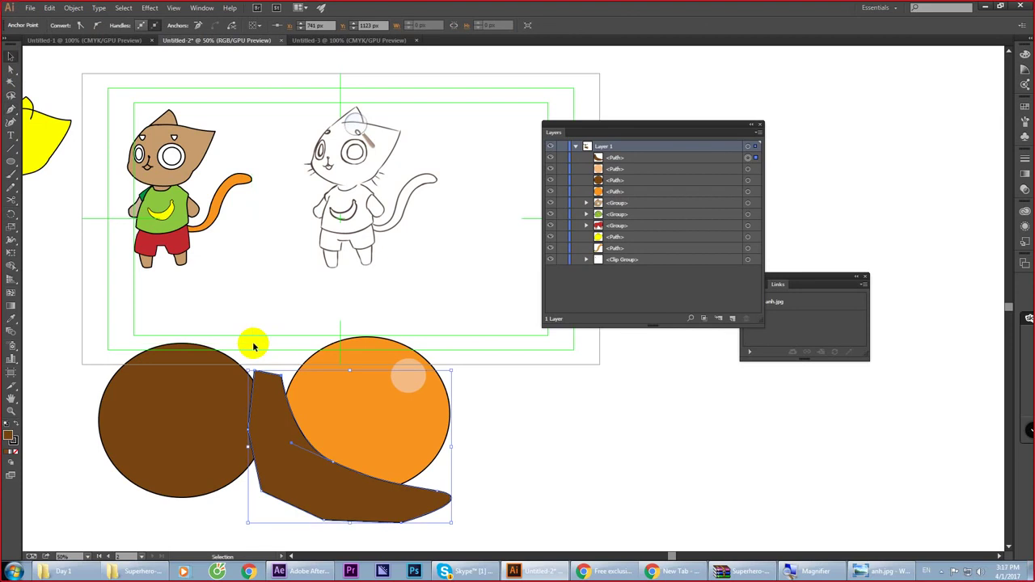
drag(372, 423, 361, 350)
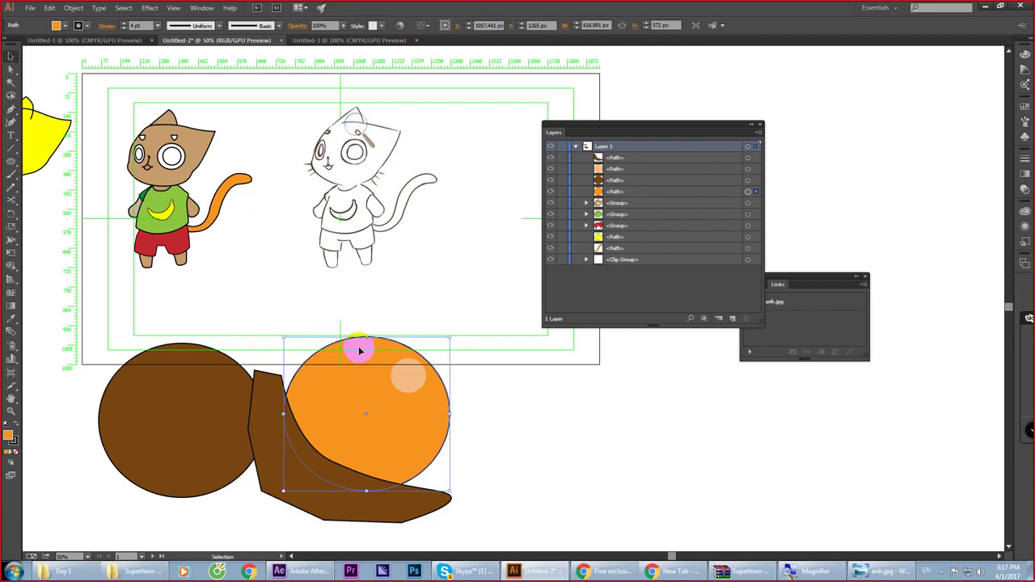
key(ctrl+c)
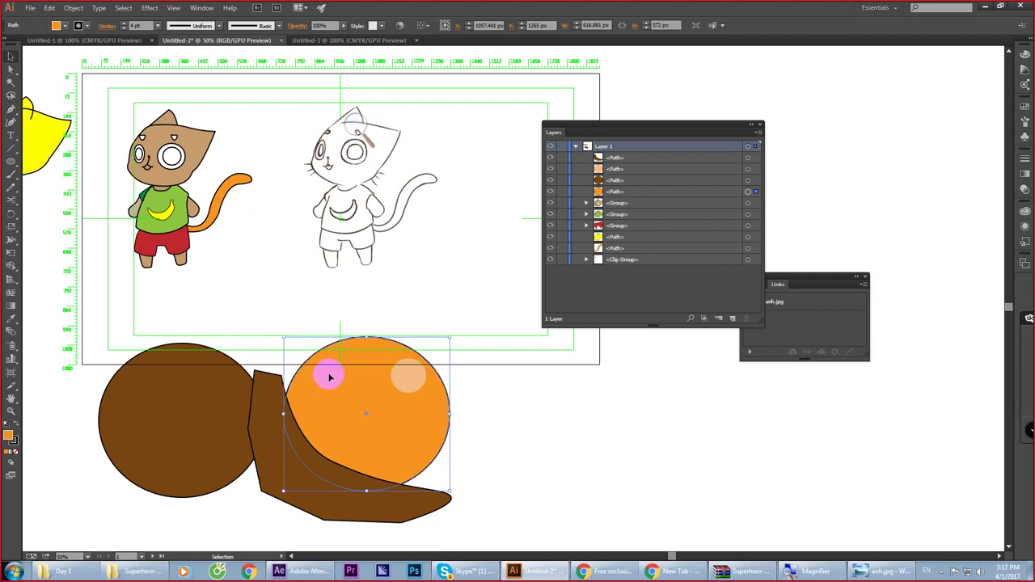
right_click(330, 376)
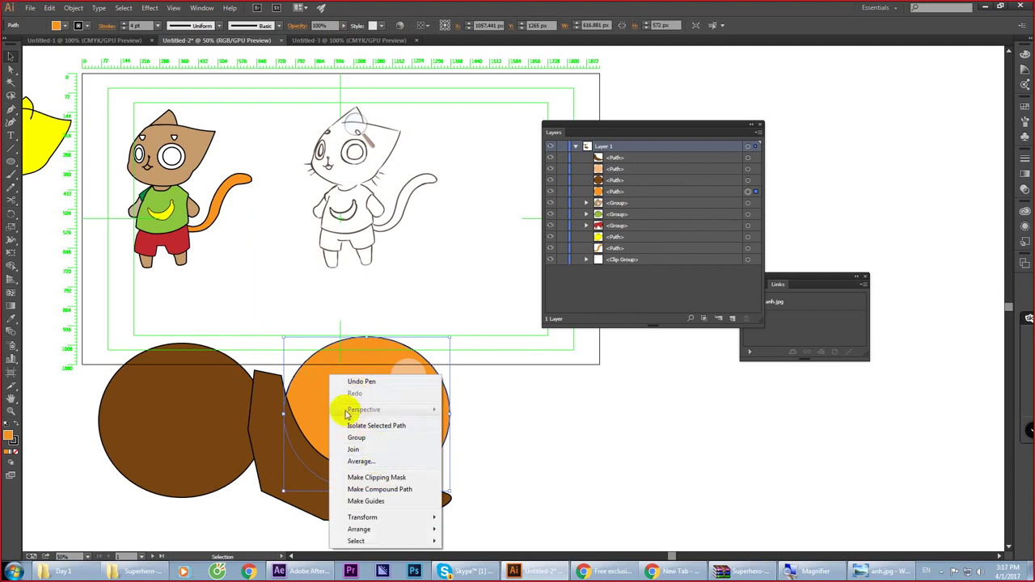
click(371, 287)
right_click(359, 347)
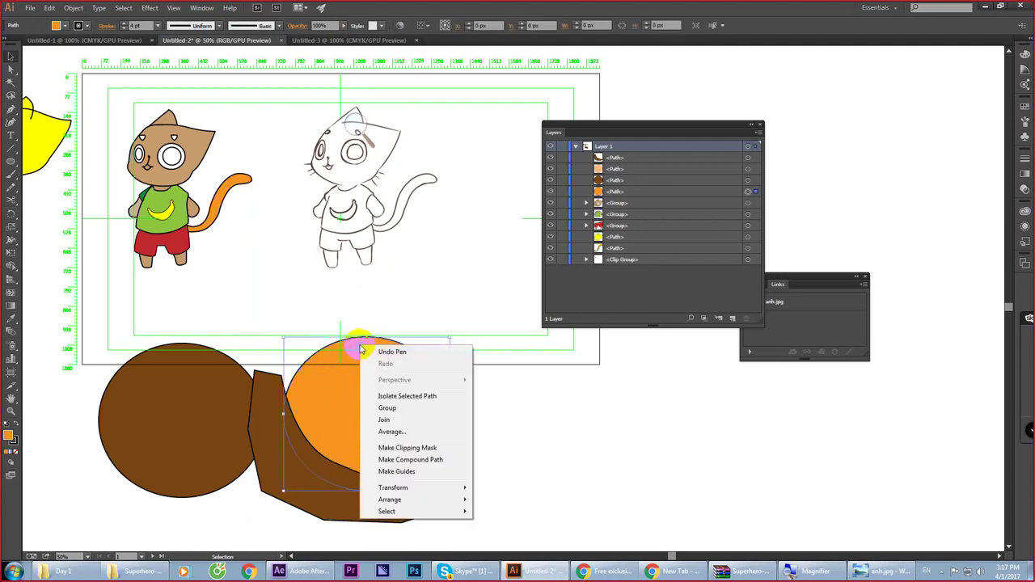
click(325, 378)
click(270, 395)
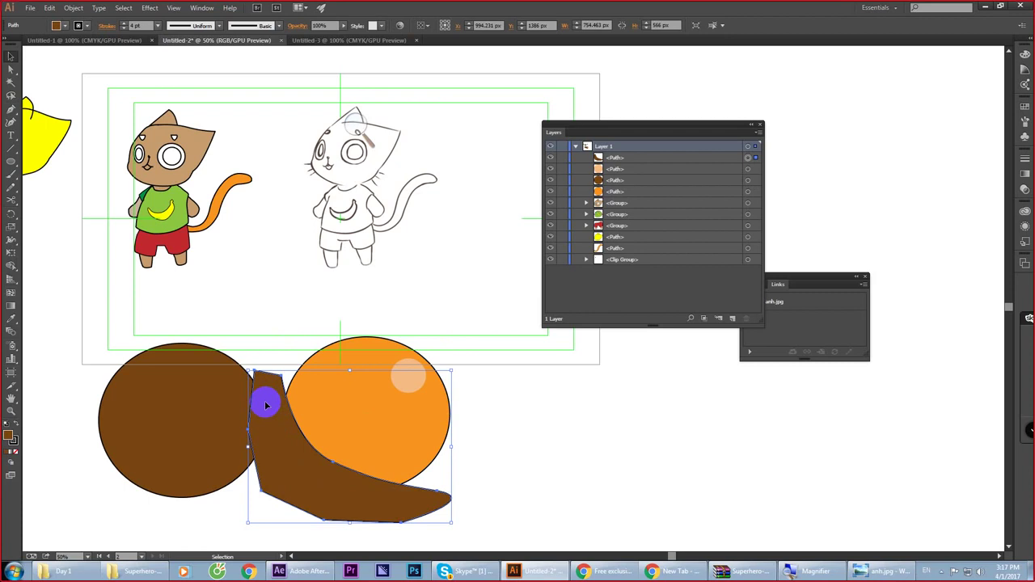
click(50, 9)
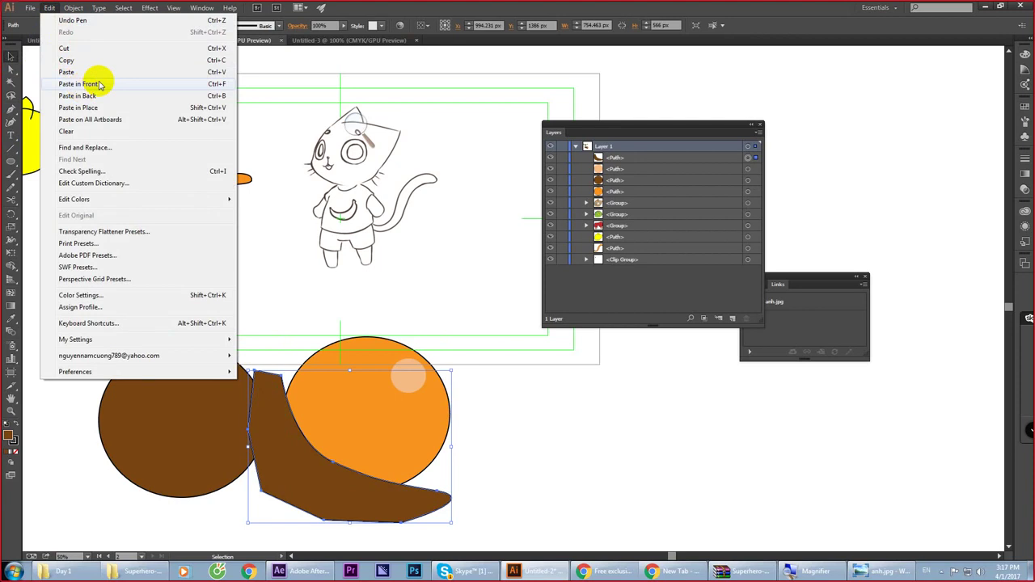
click(81, 84)
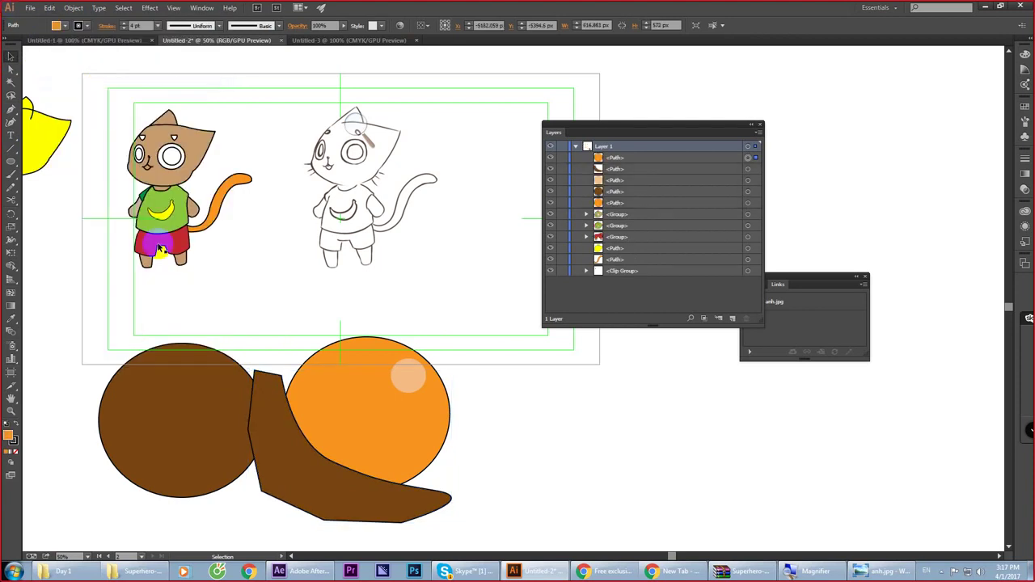
Step: Reselect the brown shading shape and paste another copy of the orange ellipse in front
click(297, 451)
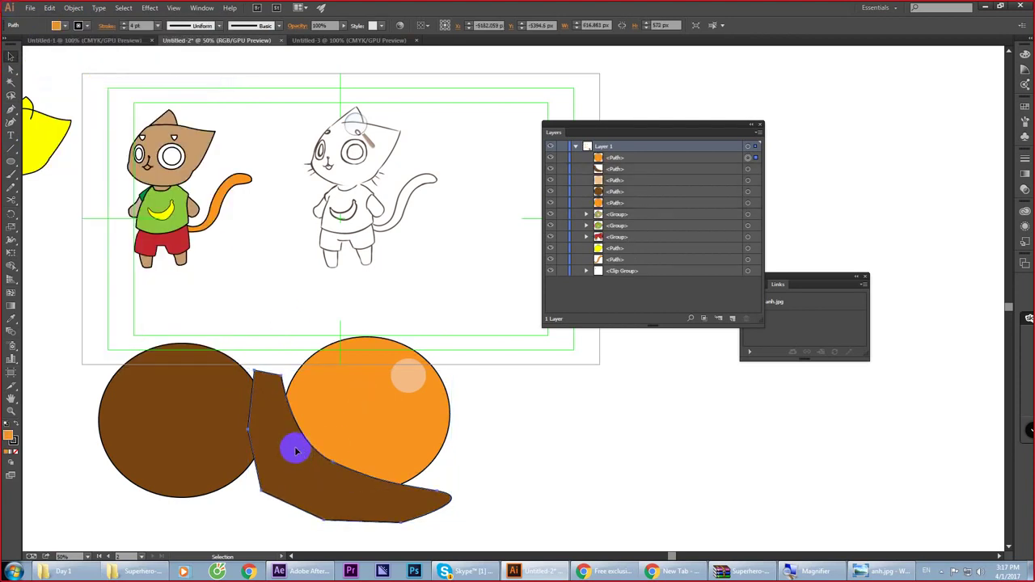
click(49, 8)
click(51, 84)
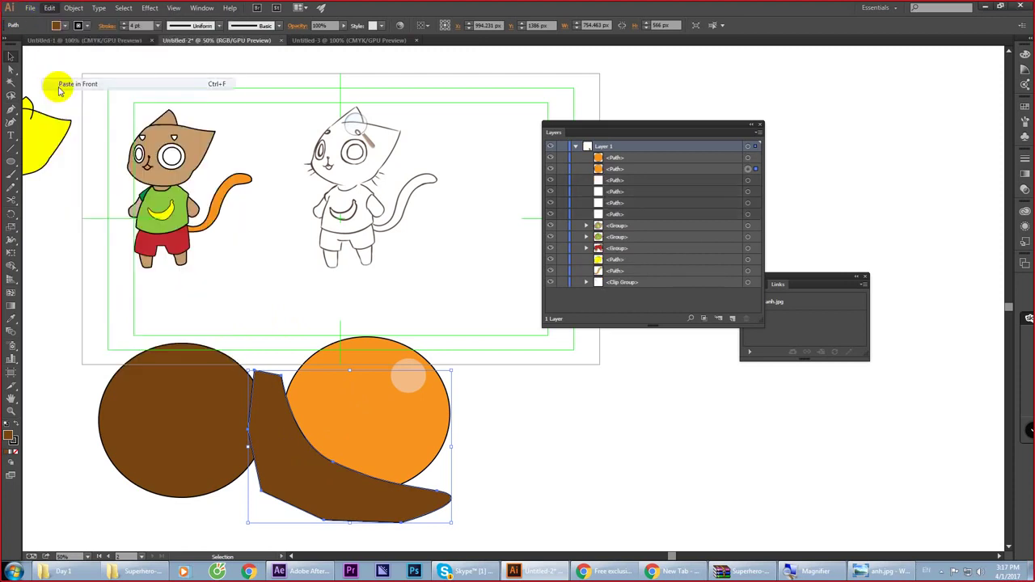
Step: Delete the two misplaced orange ellipse copies at the top of the layer stack
scroll(370, 400, down, 2)
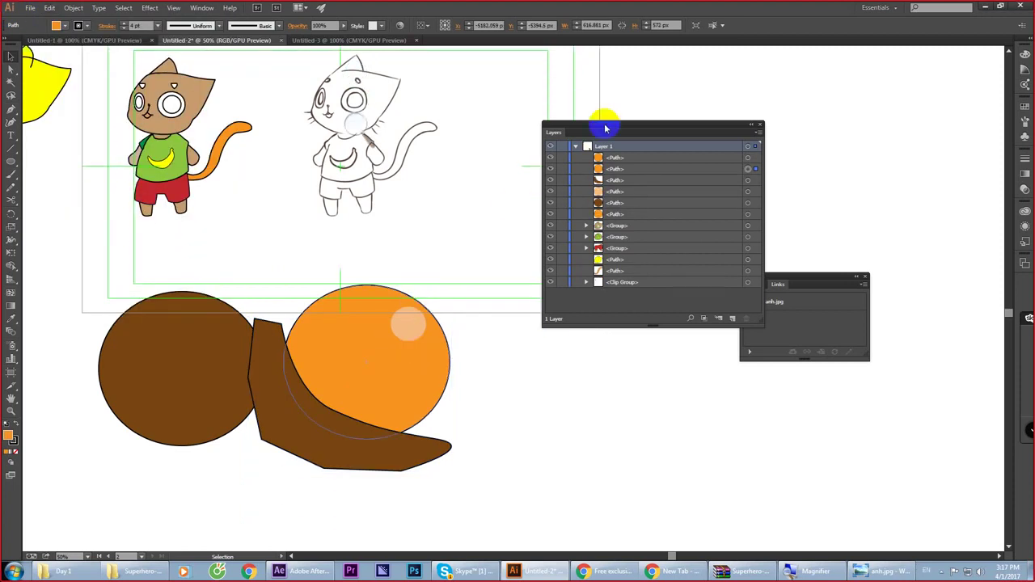
click(672, 160)
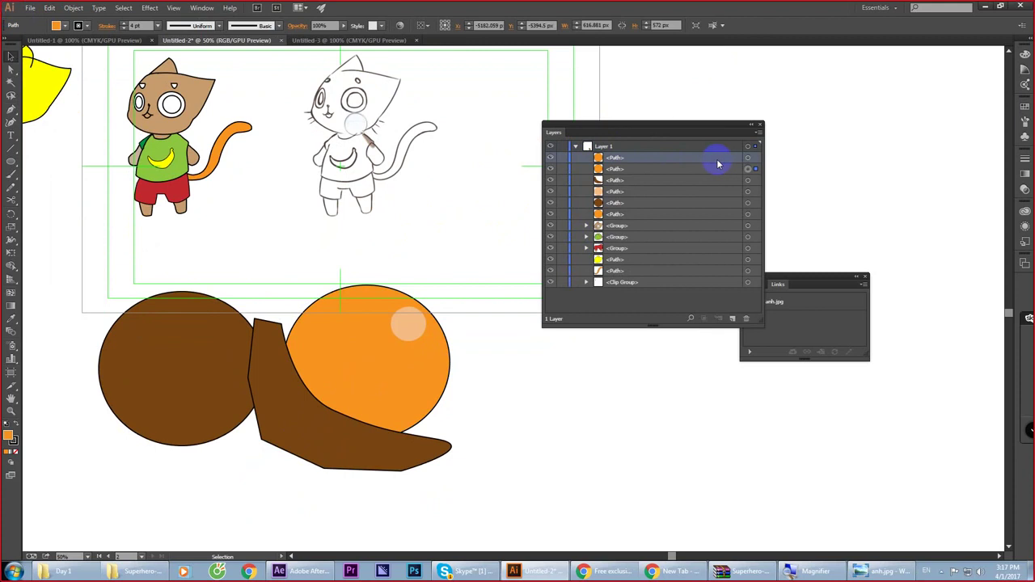
click(748, 159)
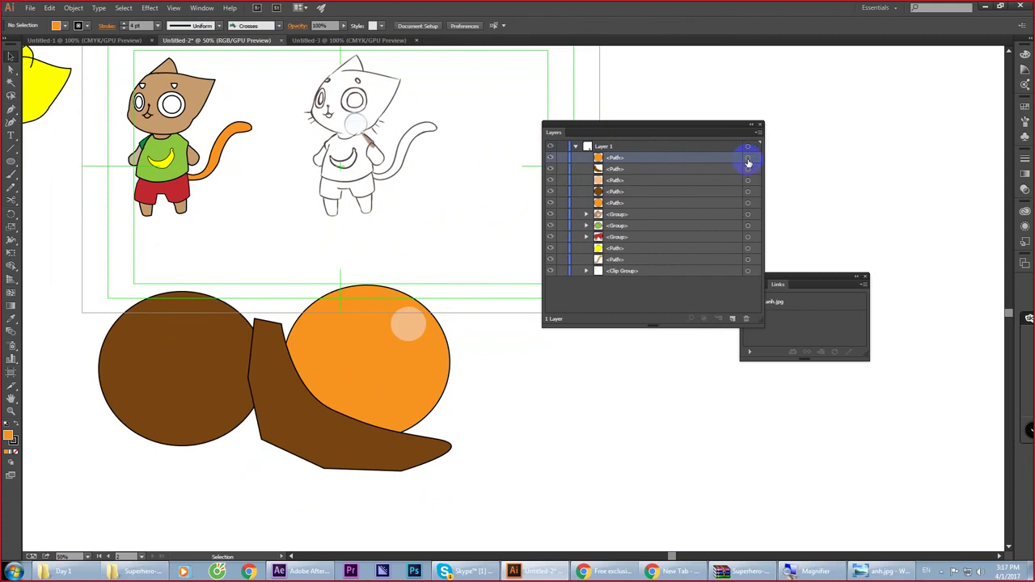
key(Delete)
Step: Select the original orange ellipse and paste its copy in place in front of the brown shading shape
click(358, 334)
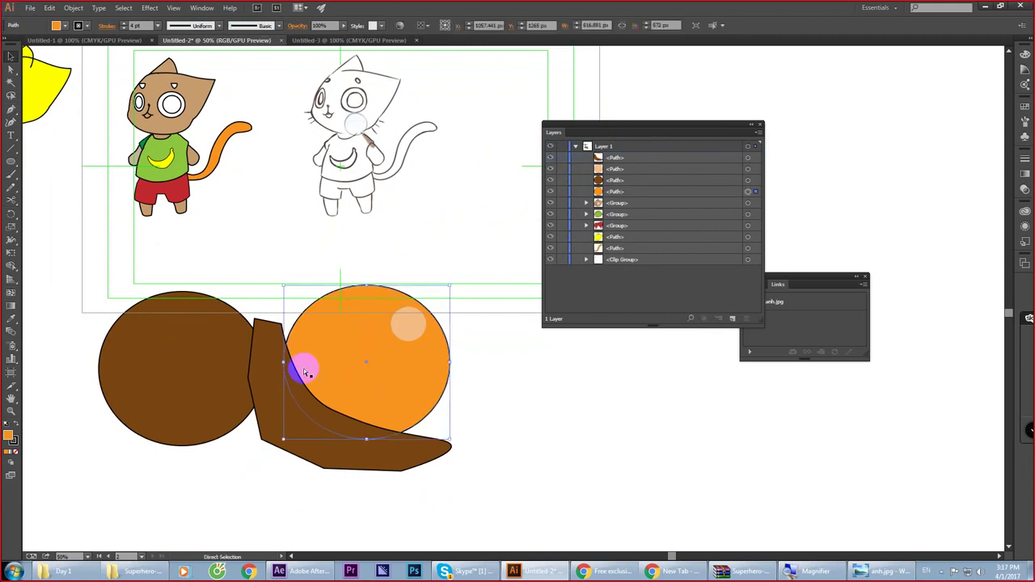
click(269, 370)
key(ctrl+f)
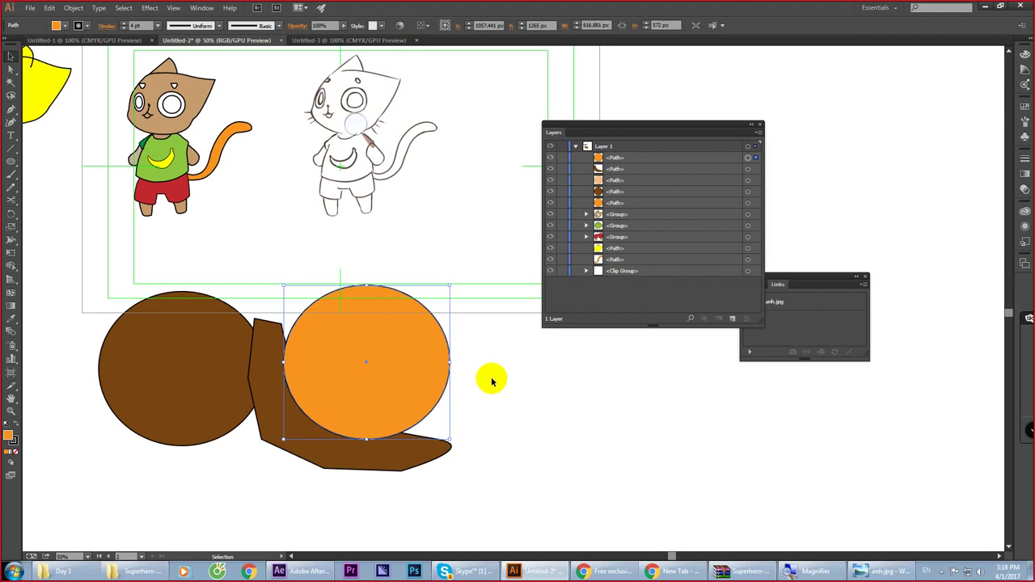
Step: Make a clipping mask from the front orange ellipse and the brown shading shape
click(397, 365)
click(427, 453)
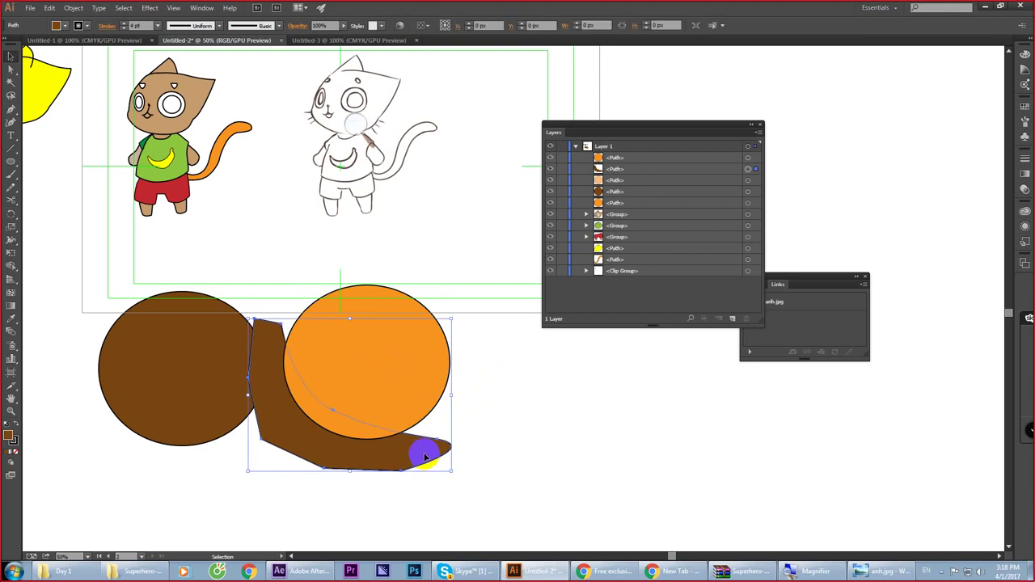
shift+click(423, 410)
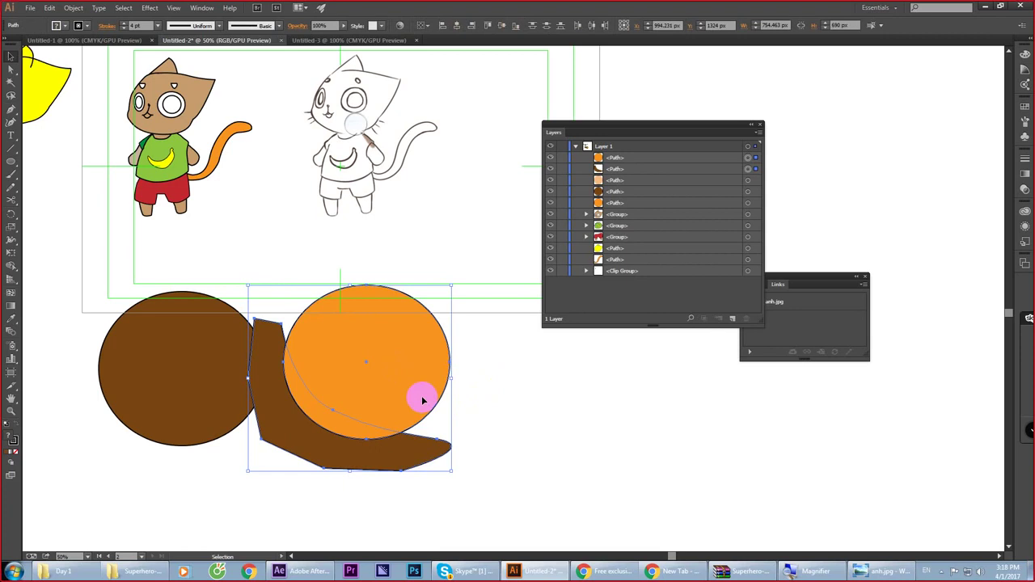
right_click(423, 400)
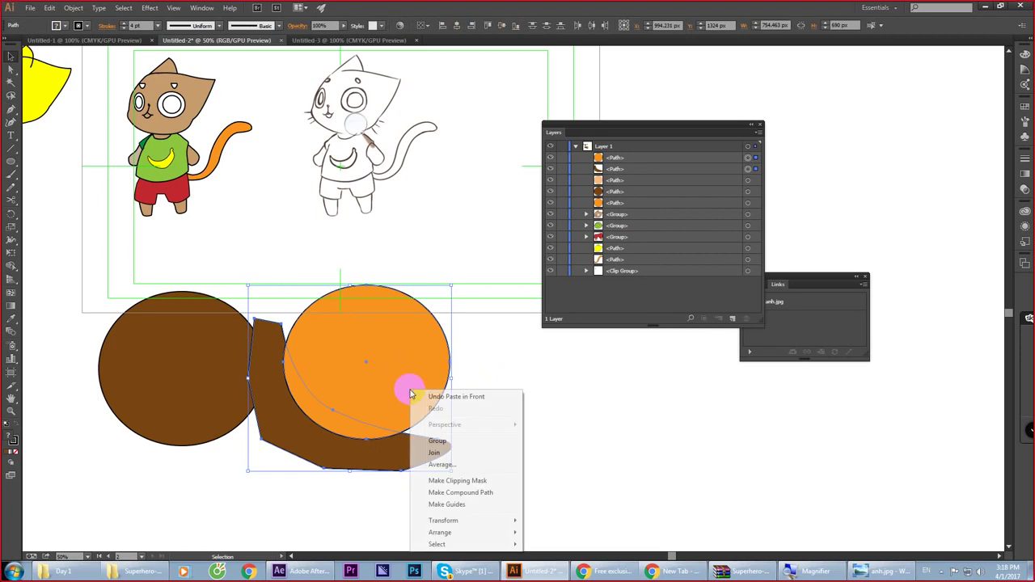
click(453, 481)
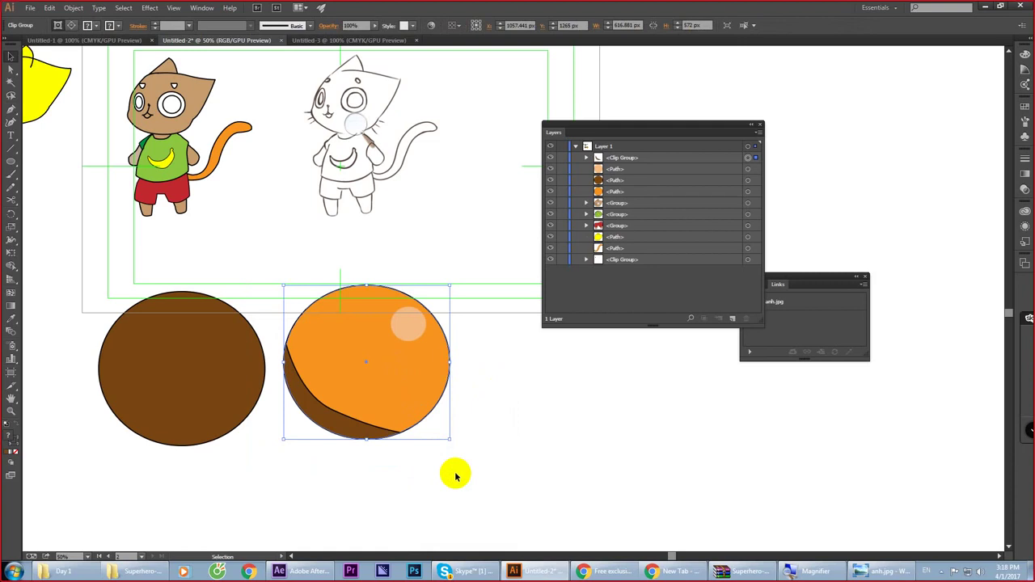
Step: Isolate the clip group and set the brown shading shape's stroke to None
click(304, 412)
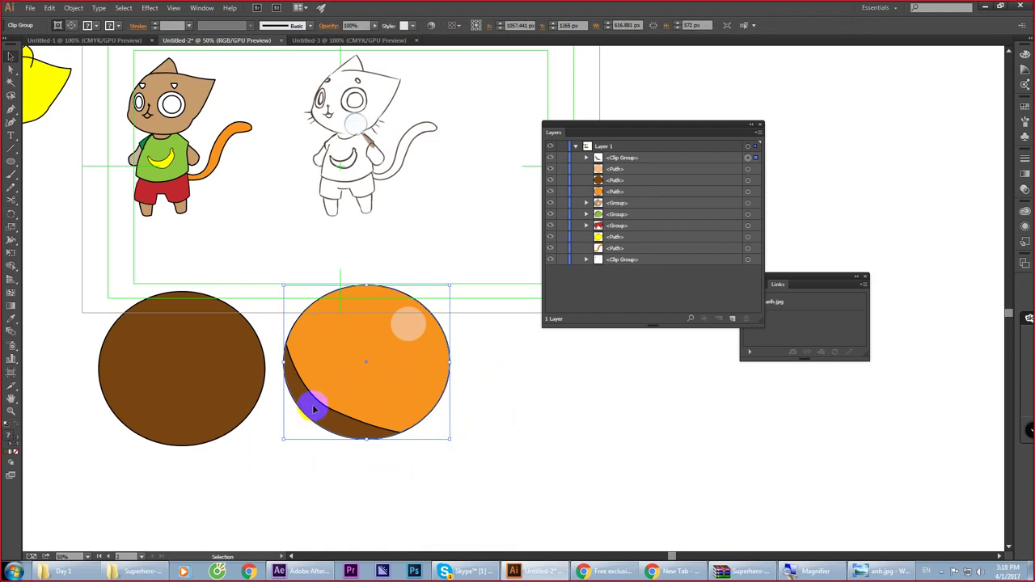
double_click(315, 410)
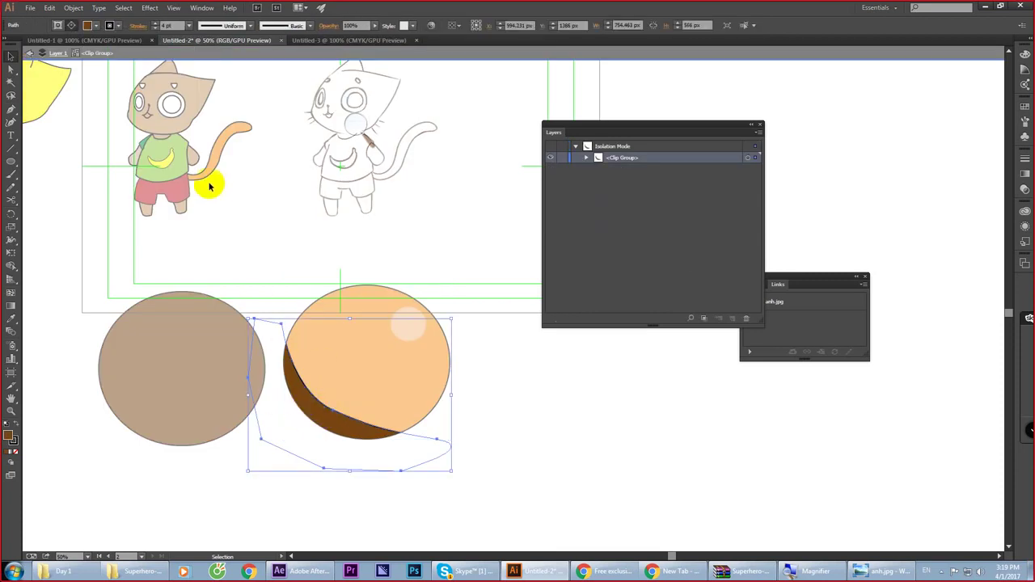
click(78, 27)
click(95, 29)
click(100, 29)
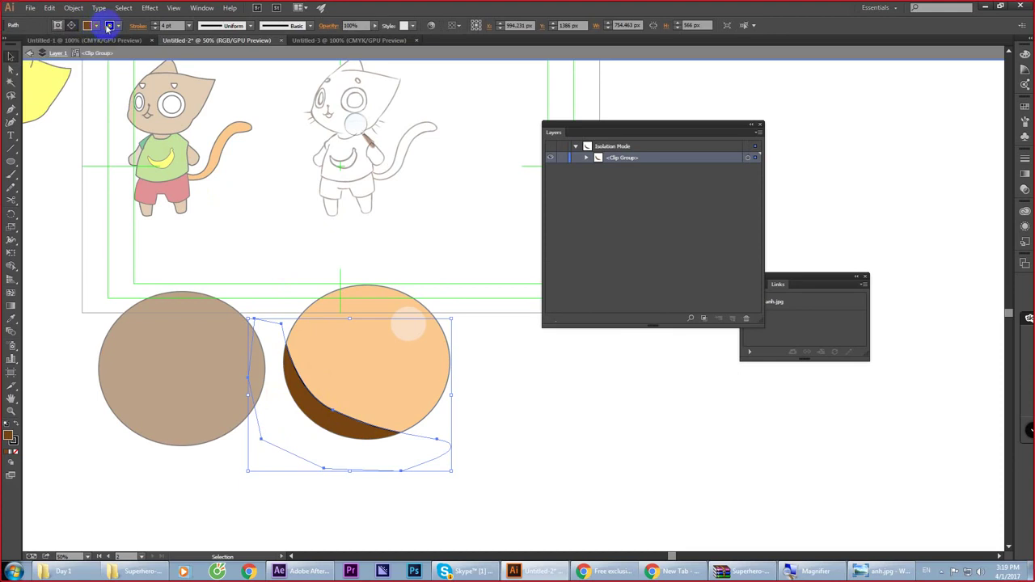
click(118, 27)
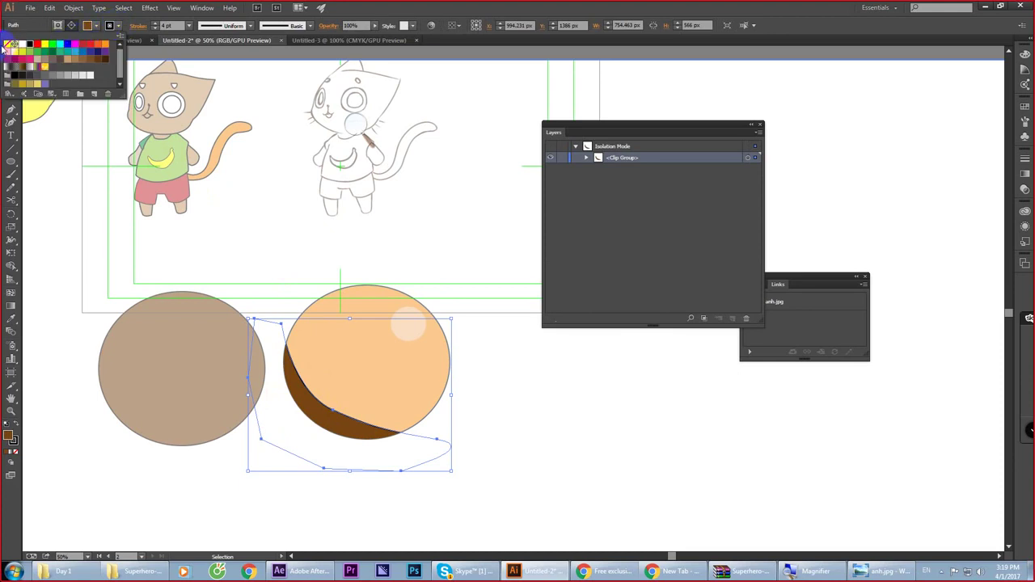
Step: Set the shading shape's fill to the darker orange B2651F and leave isolation mode
double_click(11, 438)
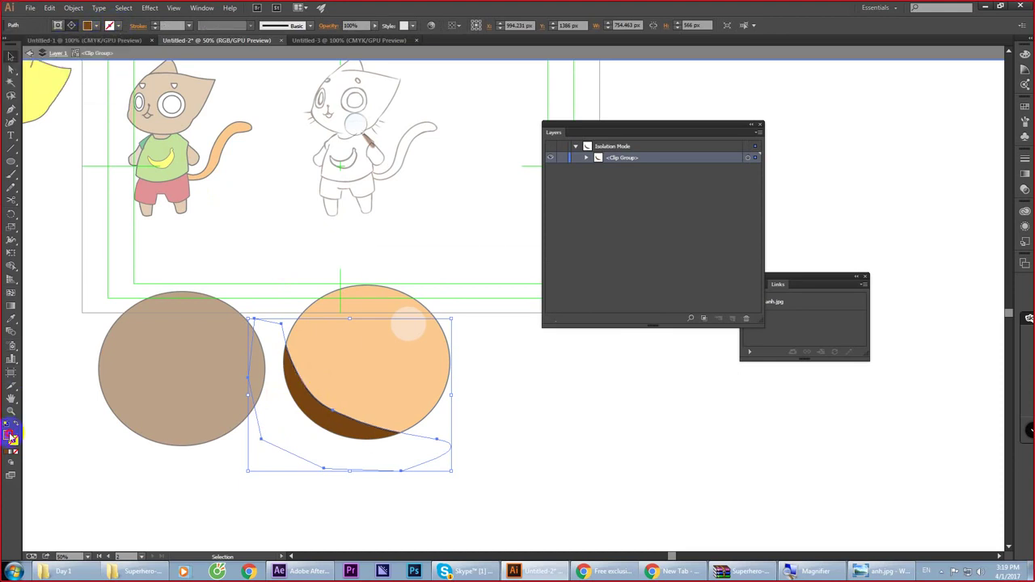
click(486, 326)
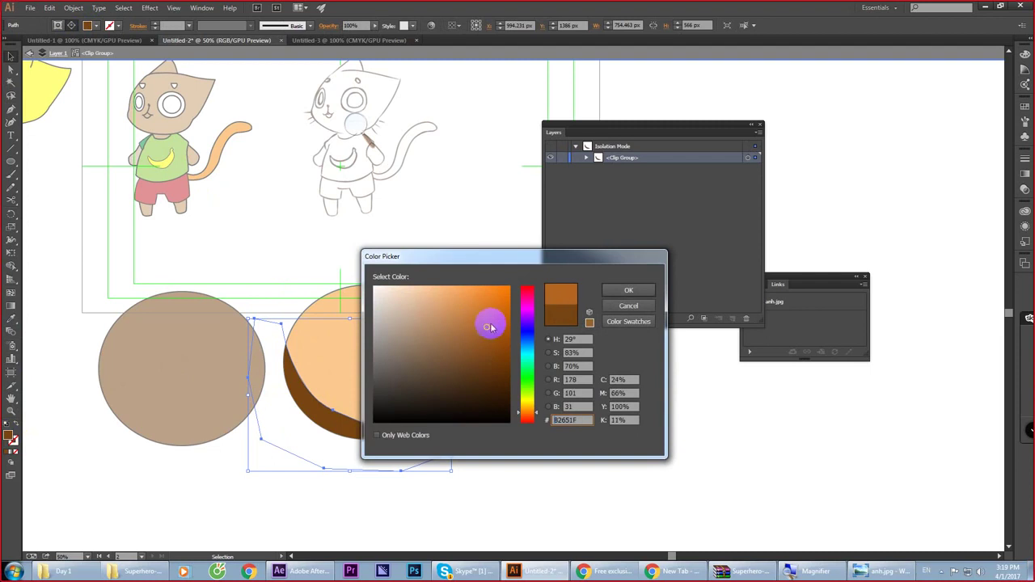
click(616, 291)
double_click(566, 407)
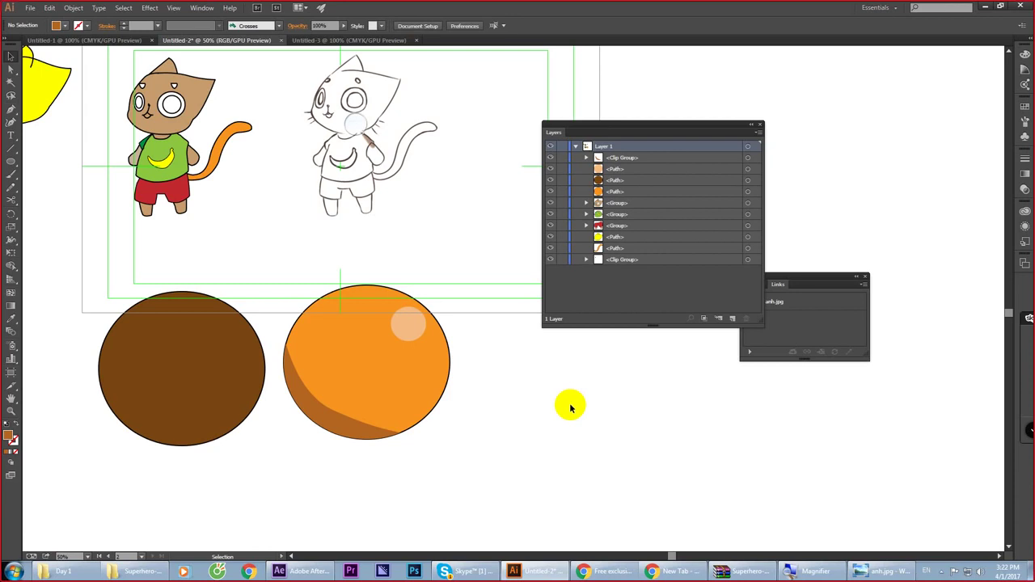
Step: Examine the coloured cat's head, shirt and shorts up close
drag(174, 104, 356, 208)
scroll(320, 181, up, 3)
drag(318, 180, 302, 137)
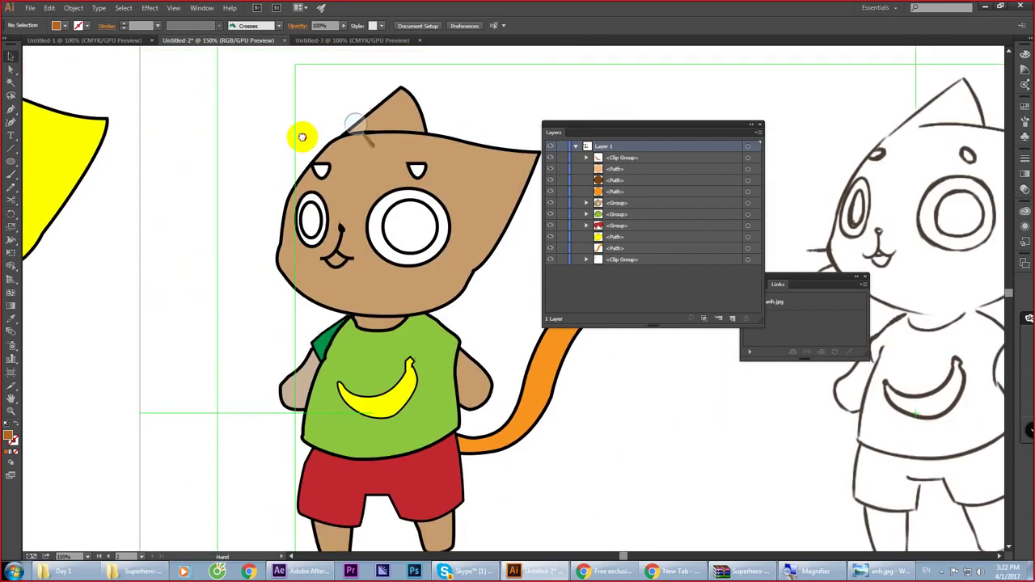
scroll(304, 137, down, 2)
drag(305, 188, 308, 191)
scroll(311, 192, down, 1)
scroll(315, 194, up, 2)
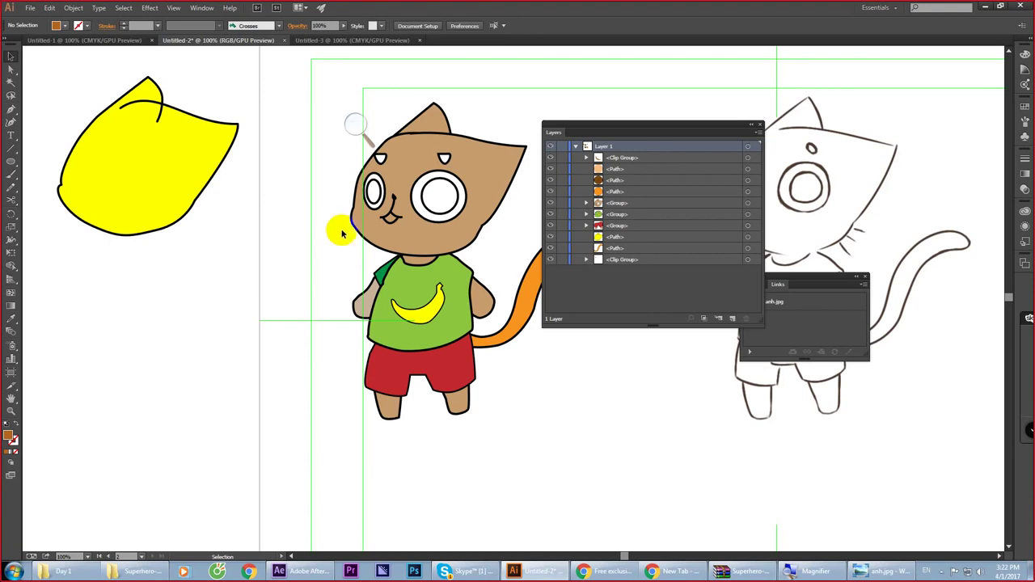
Step: Move the Layers panel clear of the artwork and draw a brown ellipse about 184 × 157 px between the coloured cat and the sketch
click(697, 126)
drag(697, 126, 890, 347)
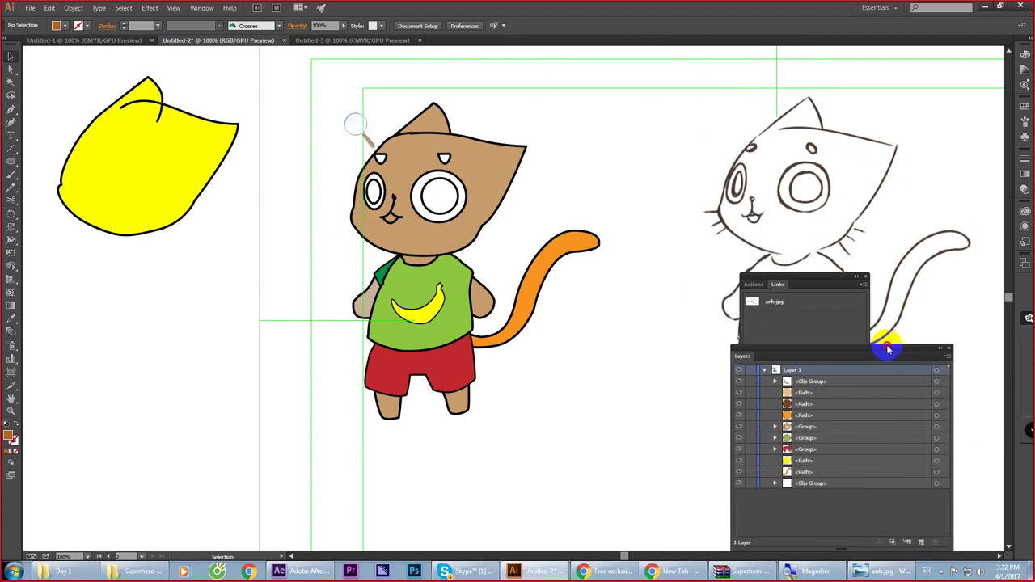
click(10, 161)
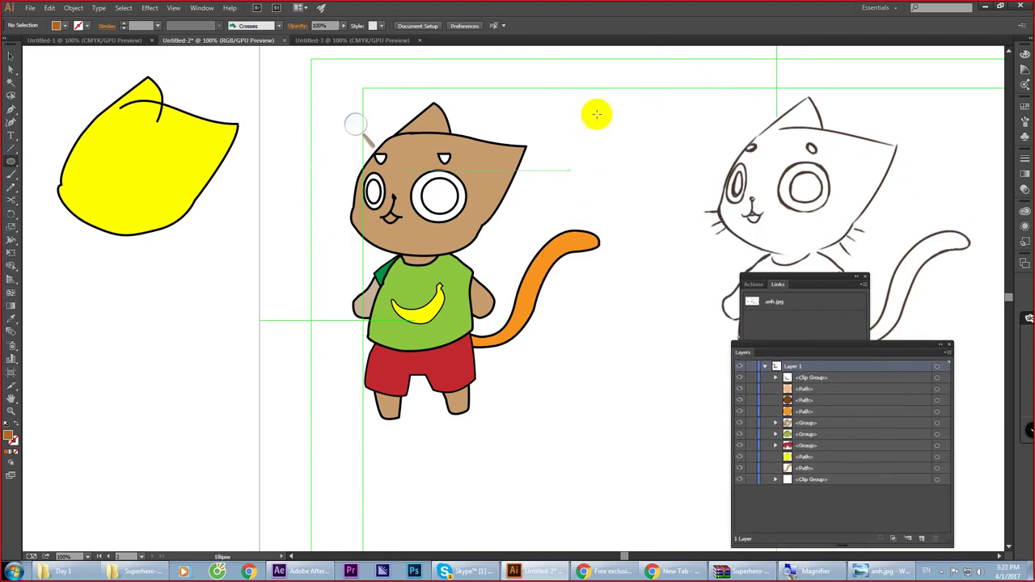
drag(599, 115, 697, 198)
Step: Paint short sun-ray strokes around the brown ellipse with the Paintbrush and the Crosses brush
click(10, 174)
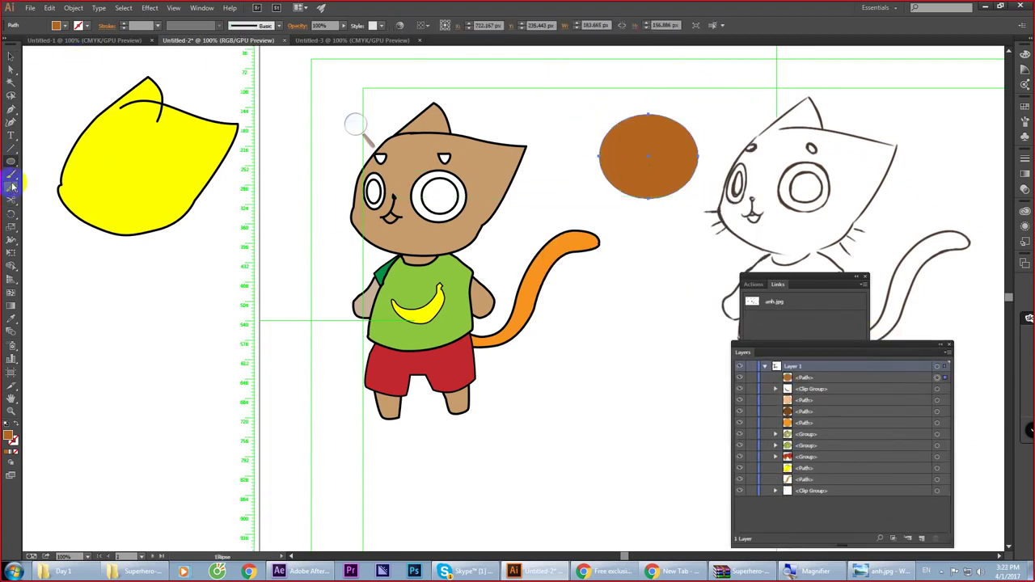
mouse_move(555, 162)
mouse_down()
mouse_move(595, 158)
mouse_move(544, 106)
mouse_move(587, 104)
mouse_move(588, 75)
mouse_move(622, 101)
mouse_move(646, 78)
mouse_move(670, 97)
mouse_move(728, 76)
mouse_up()
drag(707, 122, 745, 119)
drag(711, 153, 724, 173)
mouse_move(718, 211)
mouse_down()
mouse_move(687, 229)
mouse_move(632, 228)
mouse_move(604, 187)
mouse_move(573, 172)
mouse_up()
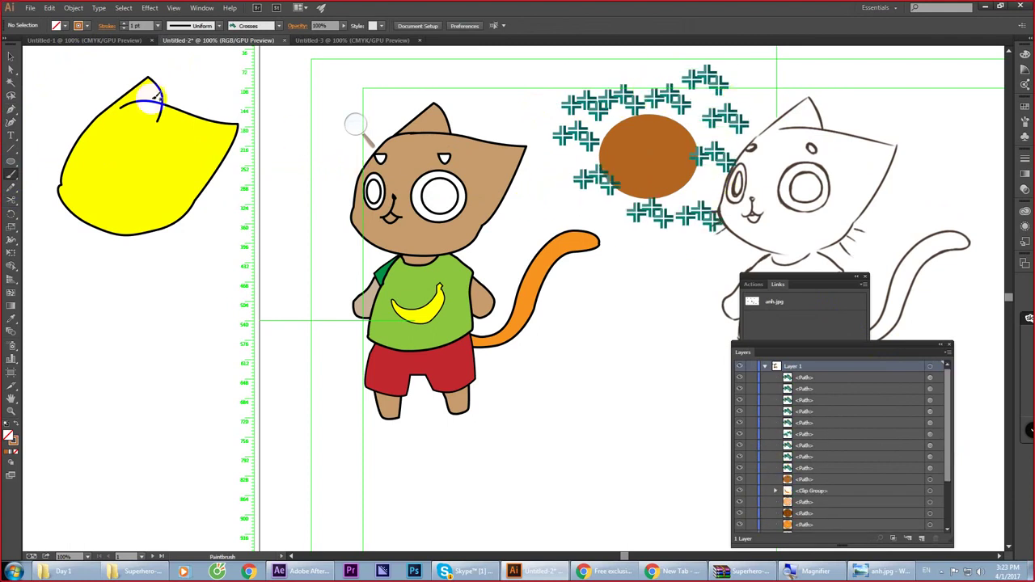
Step: Move the cat line sketch farther right, away from the ellipse and its rays
click(11, 55)
mouse_move(540, 63)
mouse_down()
mouse_move(850, 252)
mouse_move(806, 227)
mouse_move(998, 224)
mouse_up()
click(666, 469)
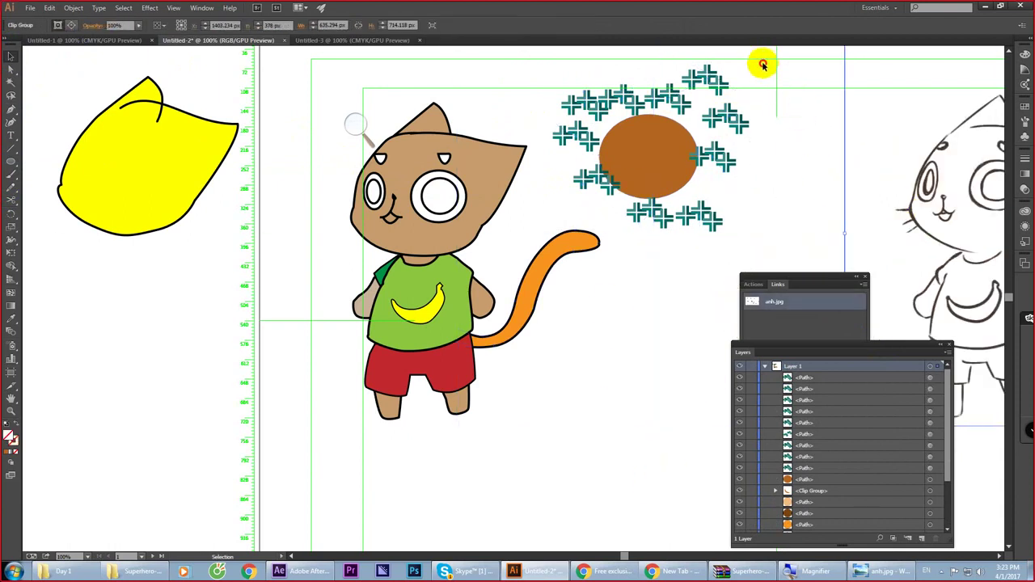
Step: Select the ellipse with its rays, apply the Basic brush and set the stroke weight to 8 pt
drag(762, 62, 540, 226)
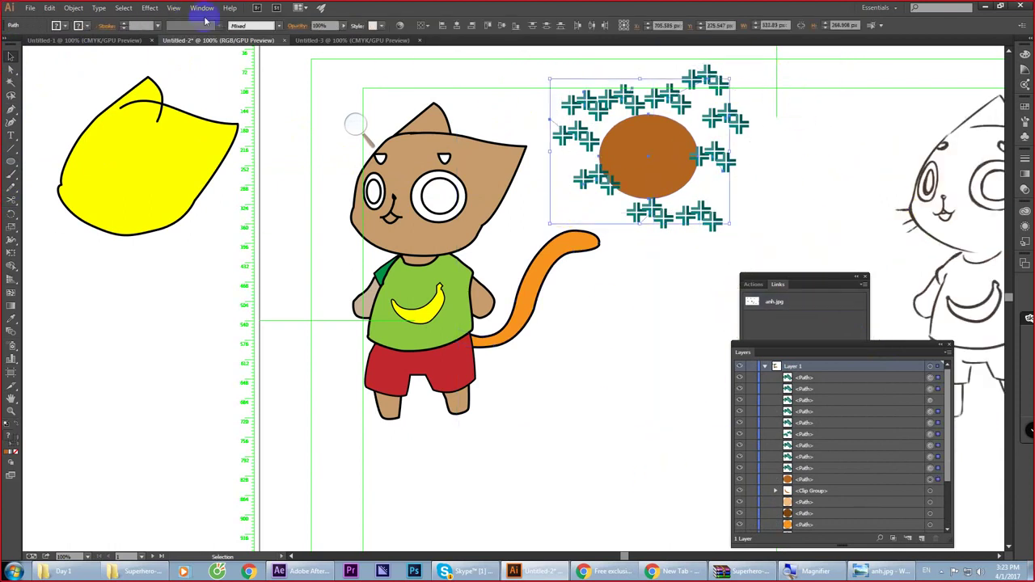
click(277, 26)
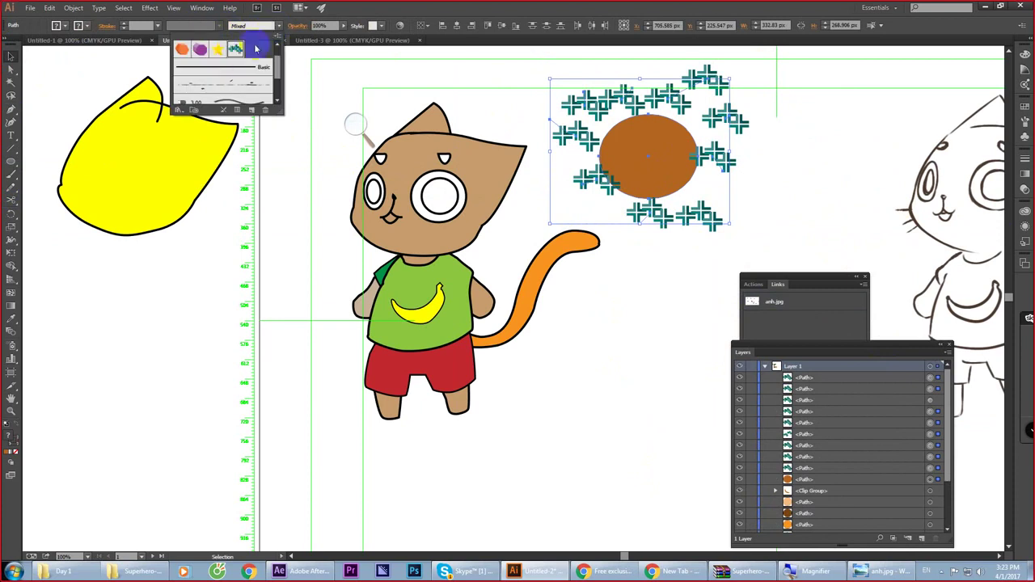
click(240, 64)
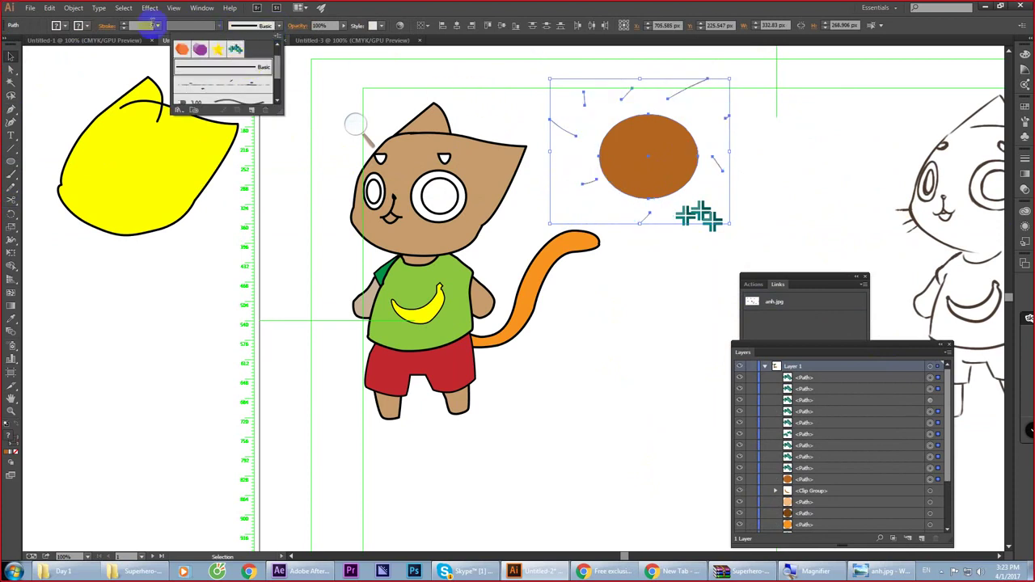
click(125, 26)
click(125, 27)
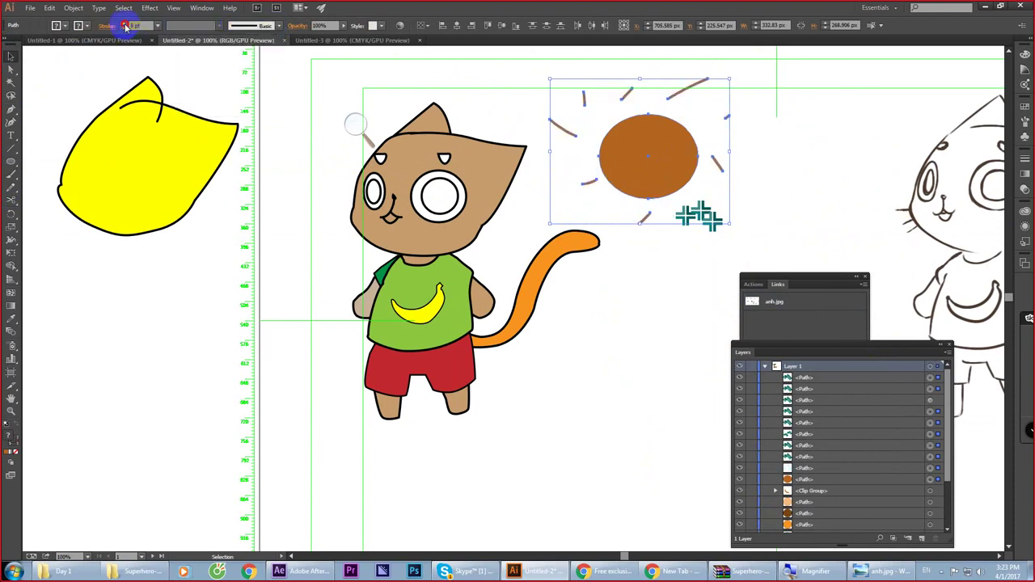
click(126, 26)
click(750, 143)
Step: Shift the brown ellipse up and left, and move the two lower-right rays closer to it
drag(655, 156, 635, 142)
drag(712, 165, 691, 173)
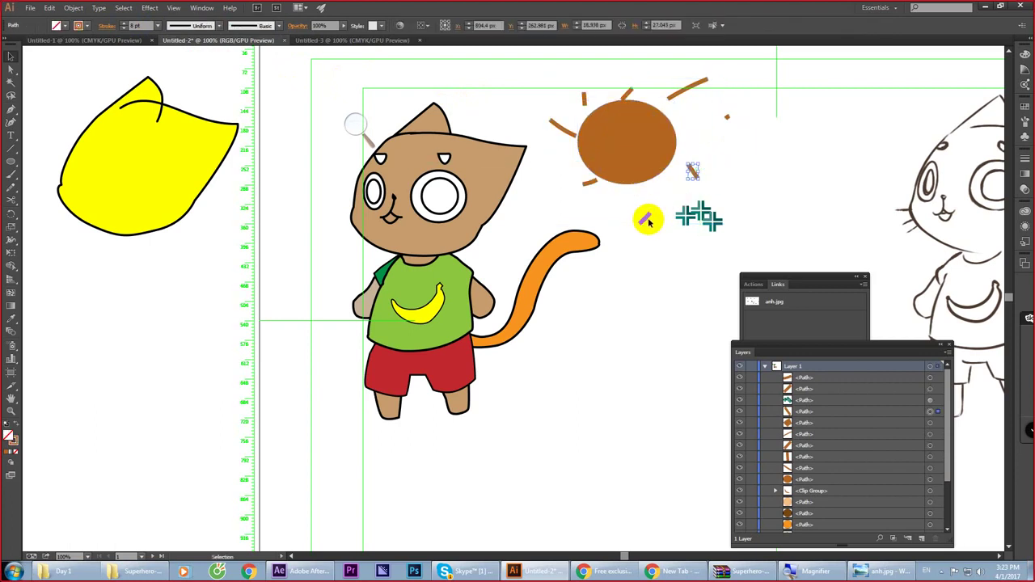
drag(646, 219, 653, 198)
Step: Delete the leftover Crosses stroke and the stray dot beside the sun's rays
click(699, 219)
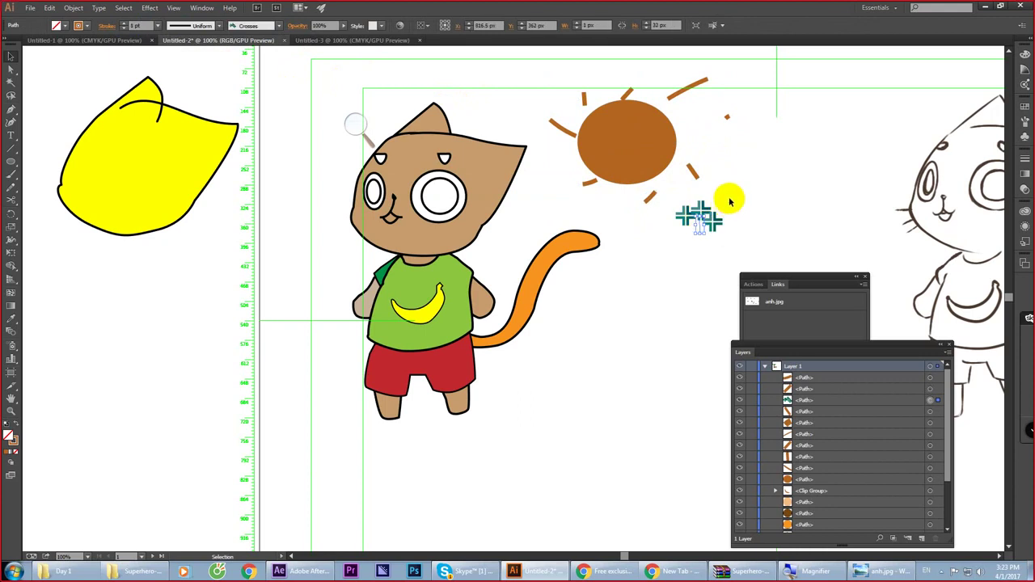
key(Delete)
click(727, 116)
Step: Reposition the upper-right ray and move the brown ellipse slightly right to centre it among the rays
drag(687, 92, 684, 94)
click(714, 154)
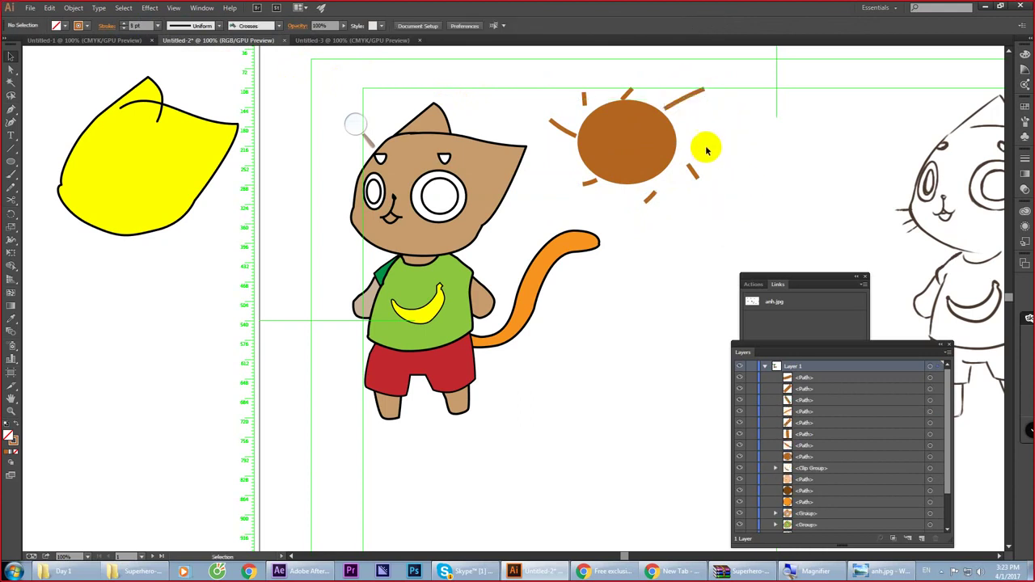
click(655, 128)
mouse_move(651, 127)
mouse_down()
mouse_move(644, 138)
mouse_move(653, 138)
mouse_up()
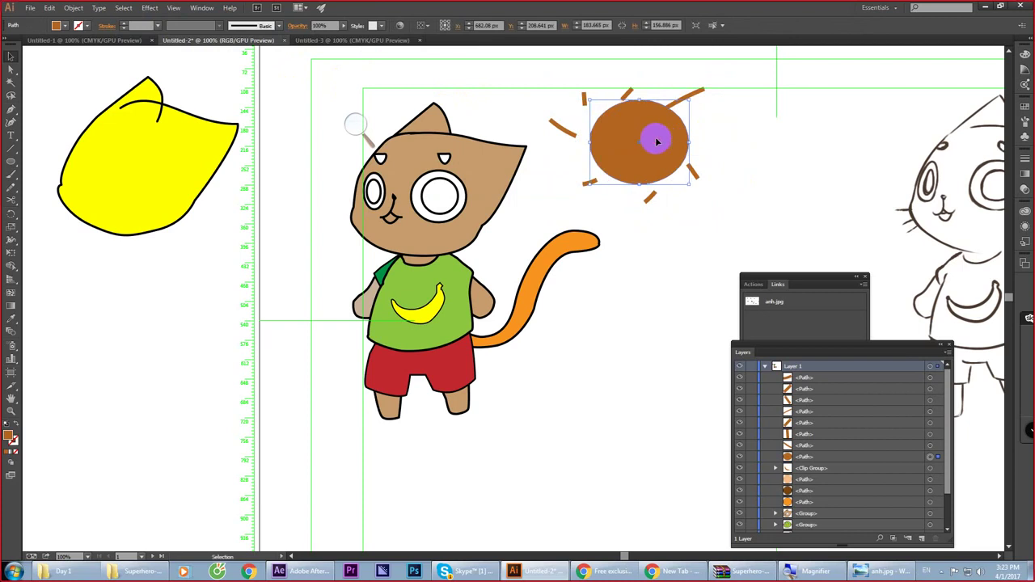
click(593, 184)
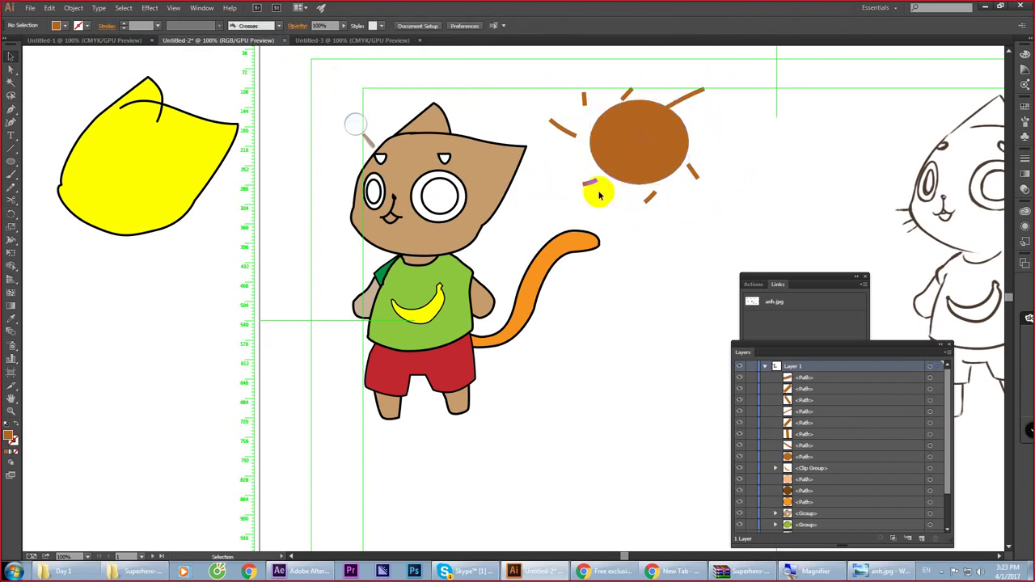
Step: Isolate the cat's shirt-and-arms group and select the green shirt body
click(462, 268)
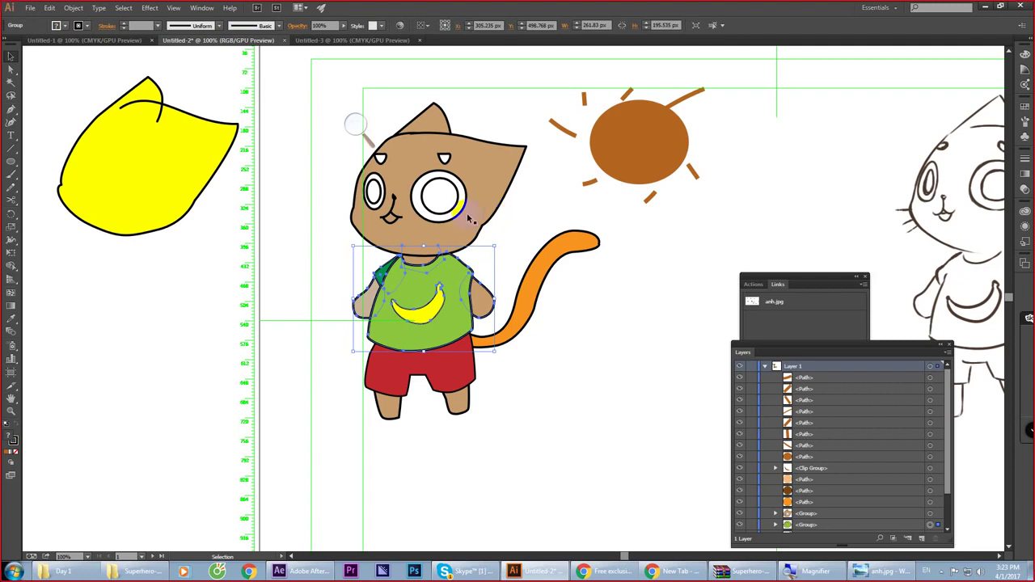
click(13, 113)
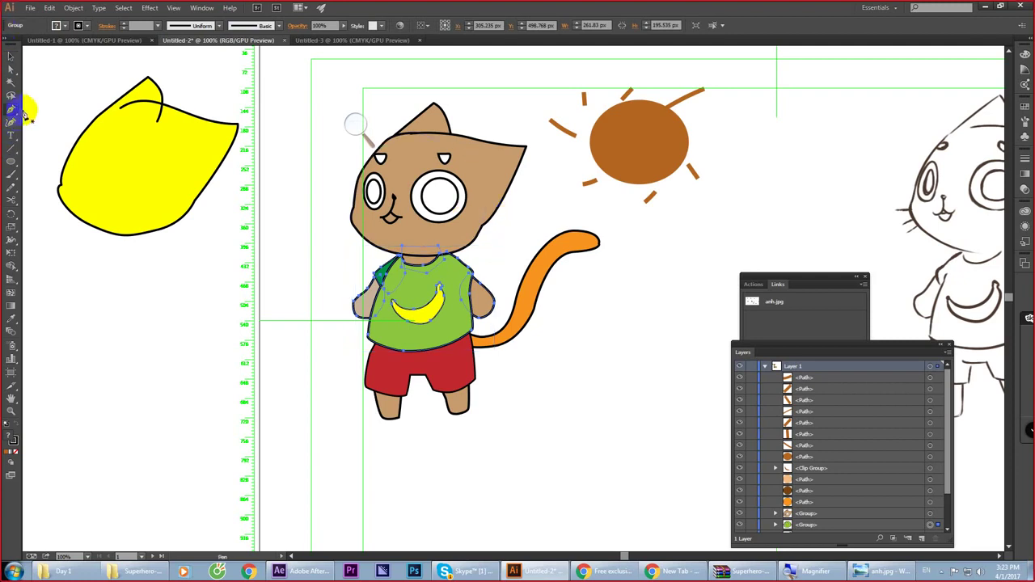
key(v)
double_click(450, 278)
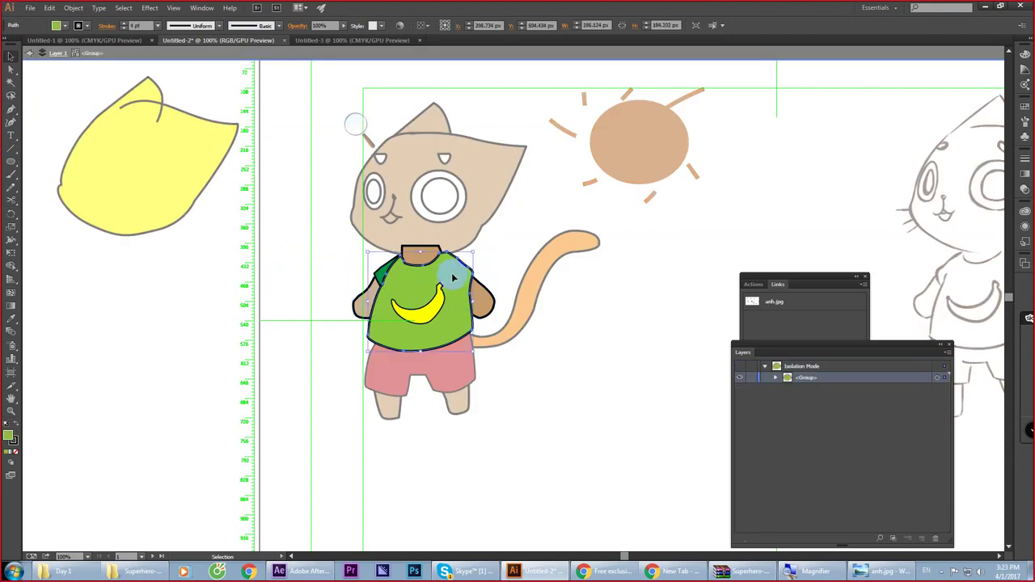
double_click(512, 243)
double_click(443, 274)
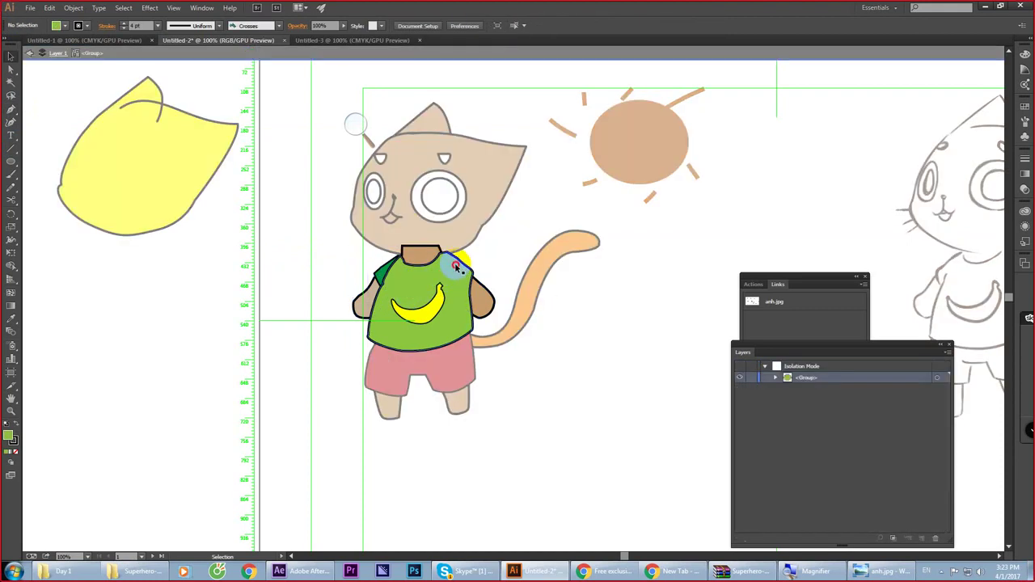
click(453, 270)
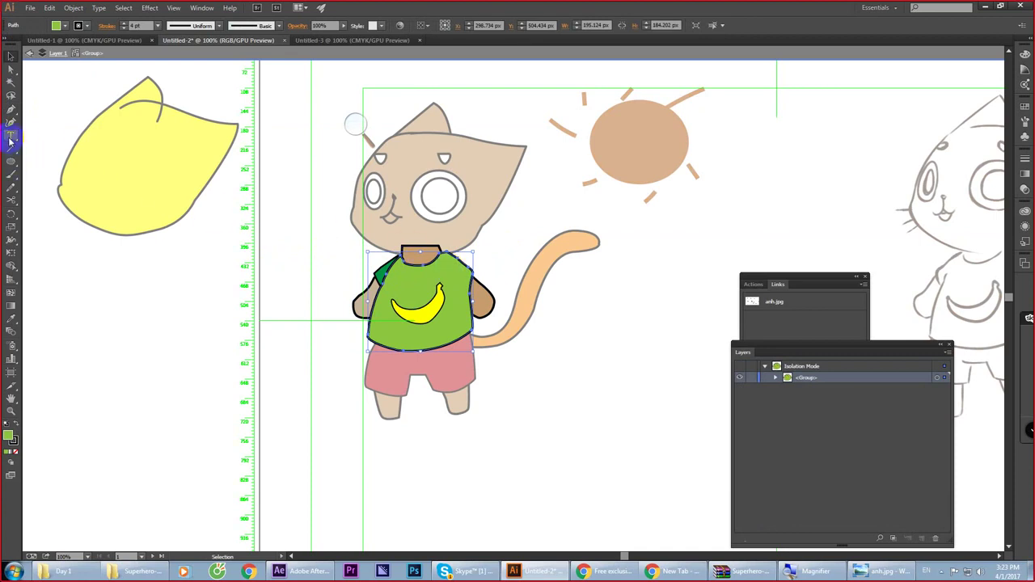
Step: Draw a closed highlight shape with the Pen tool along the shirt's right shoulder and side, extending beyond the shirt and arm
click(10, 111)
click(481, 253)
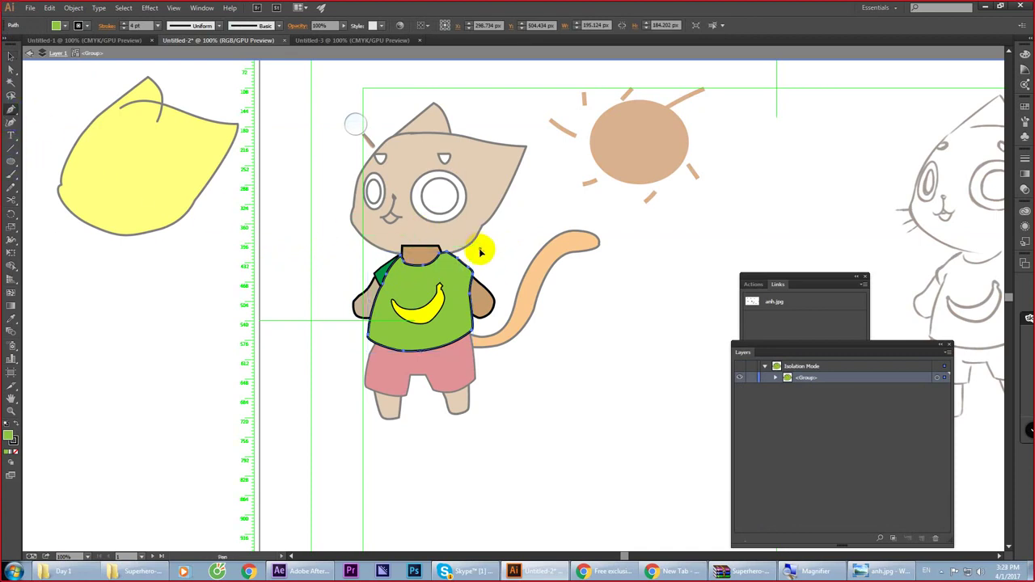
drag(482, 253, 468, 300)
click(458, 273)
click(472, 286)
click(466, 298)
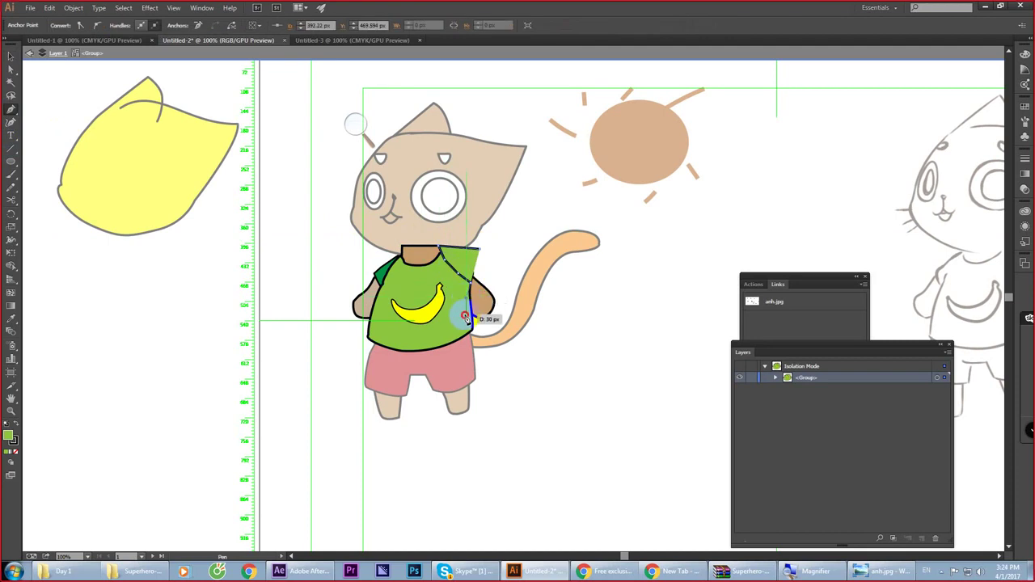
click(467, 316)
click(470, 334)
click(492, 335)
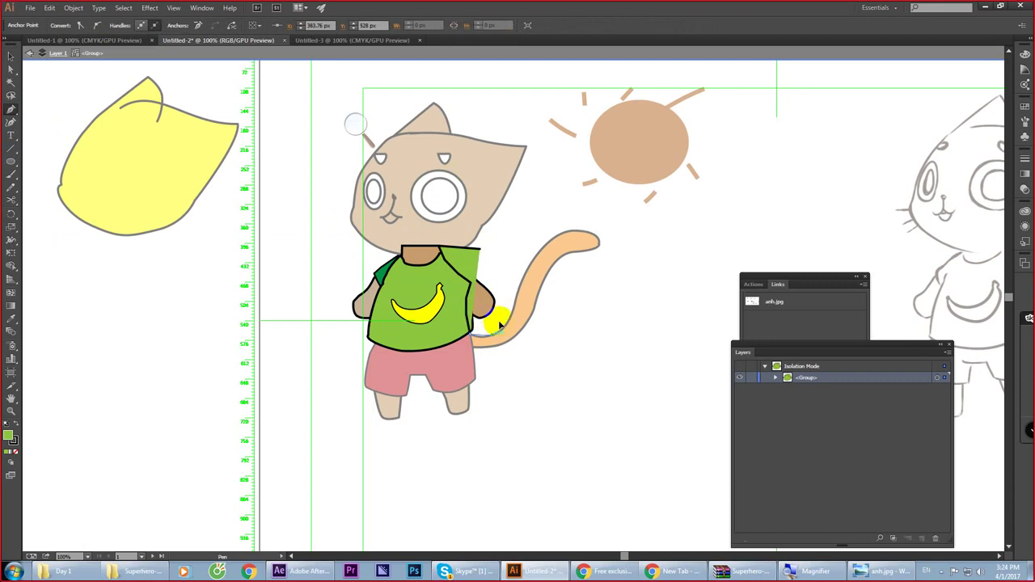
click(501, 282)
click(493, 259)
drag(483, 255, 491, 250)
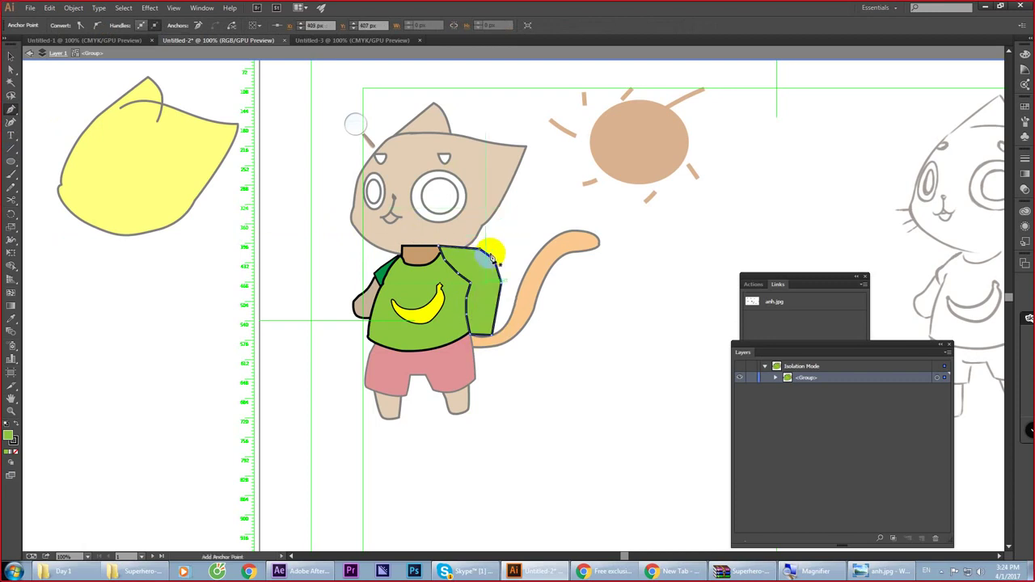
Step: Fill the highlight shape with a lighter green and set its stroke to None
click(12, 439)
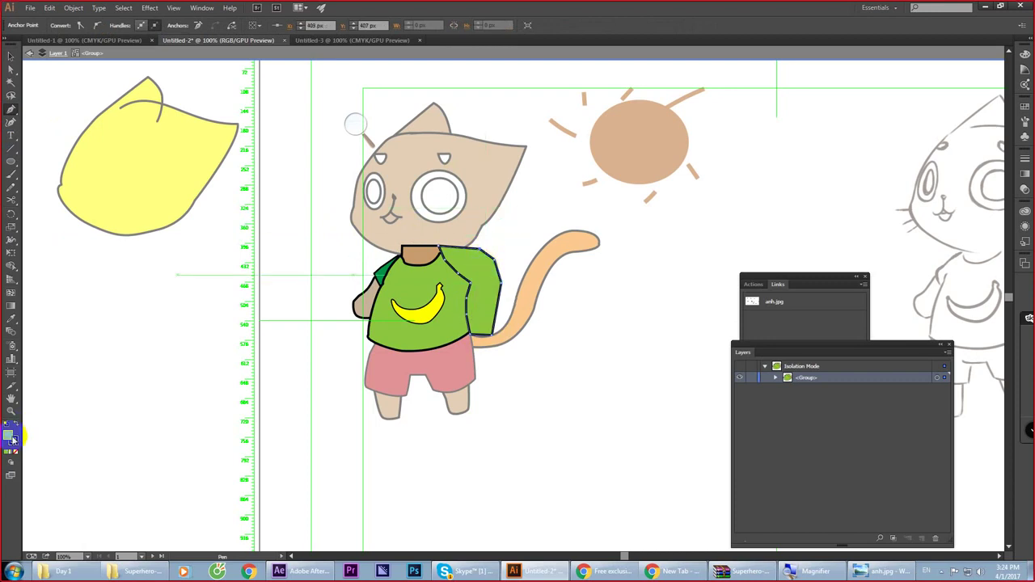
double_click(12, 439)
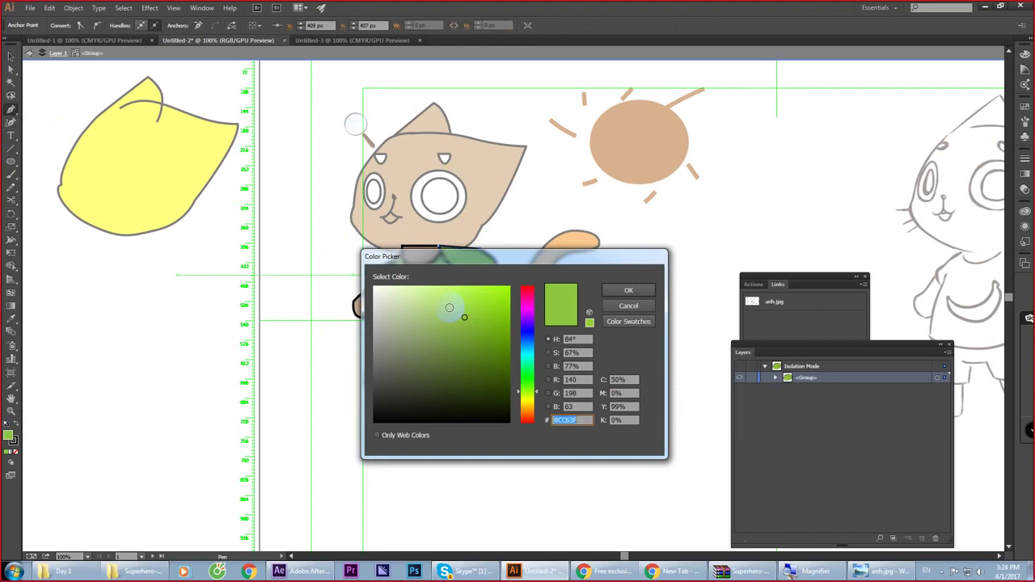
click(615, 294)
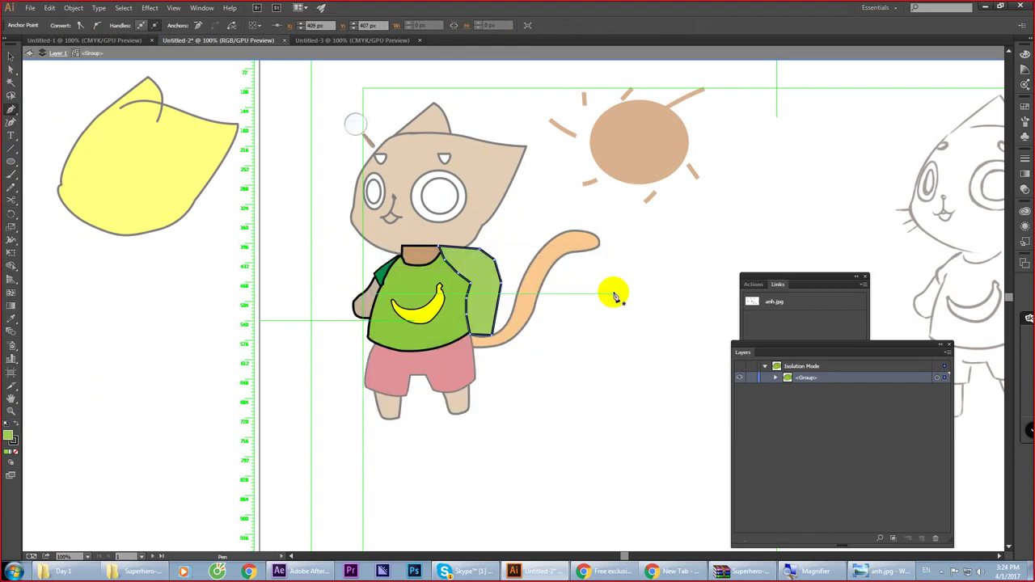
click(14, 444)
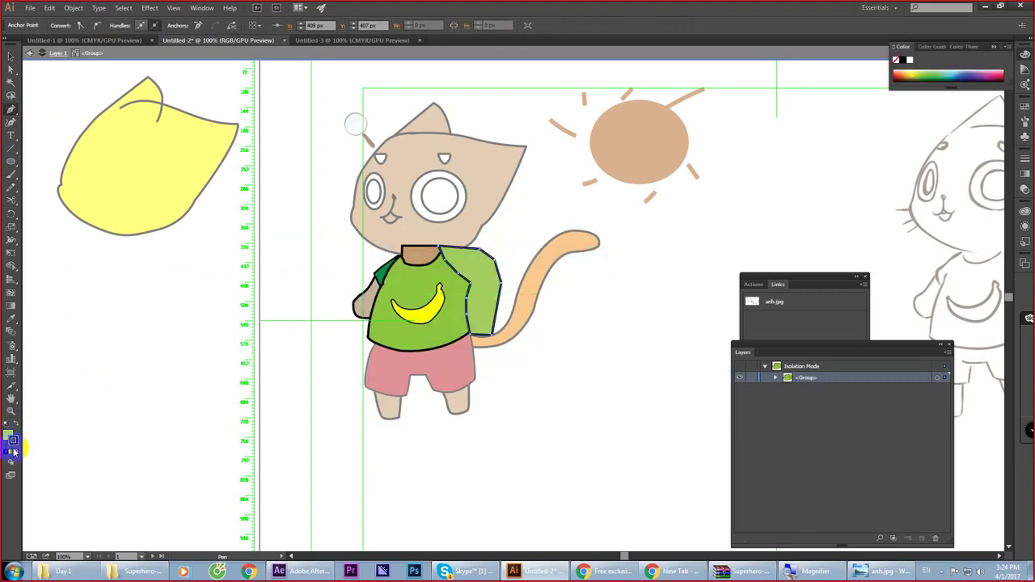
click(15, 454)
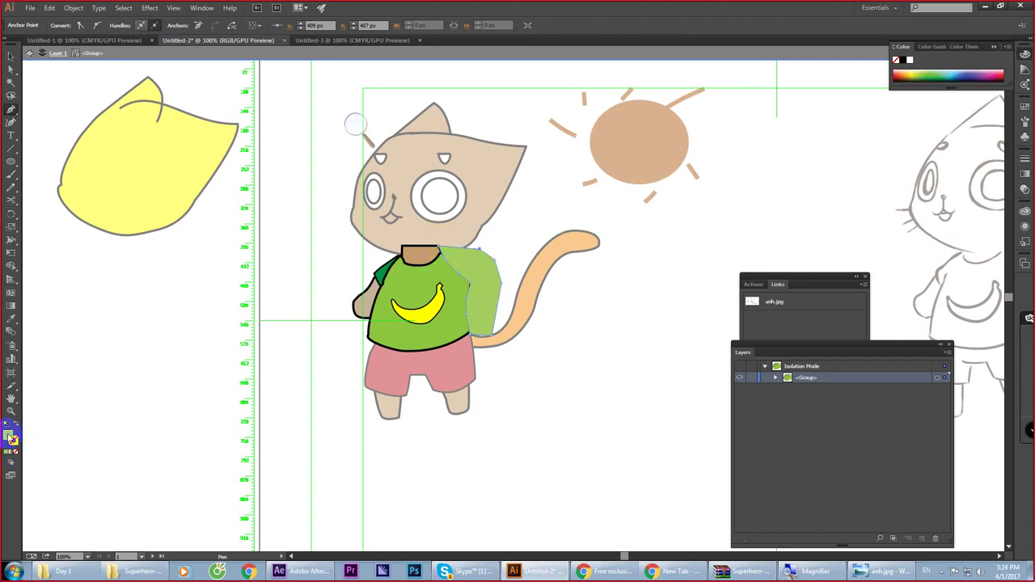
click(10, 436)
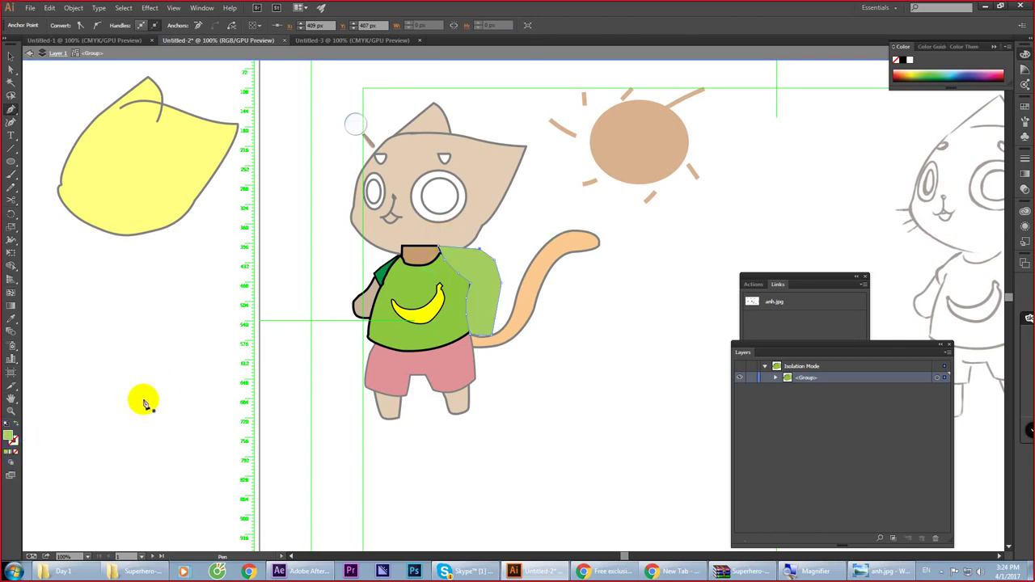
Step: Copy the green shirt body and paste the copy in front of the highlight shape
click(10, 55)
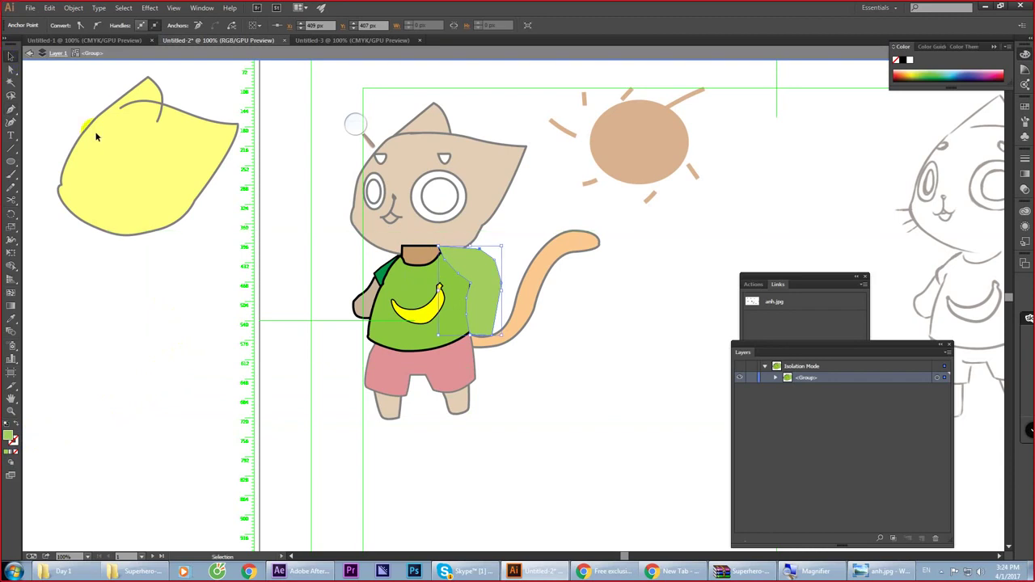
click(400, 284)
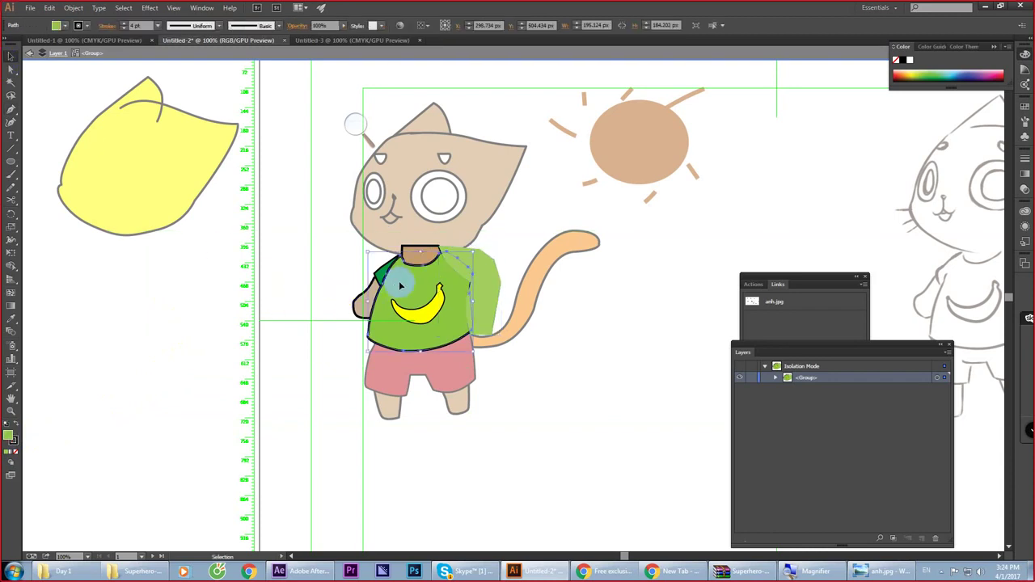
click(480, 285)
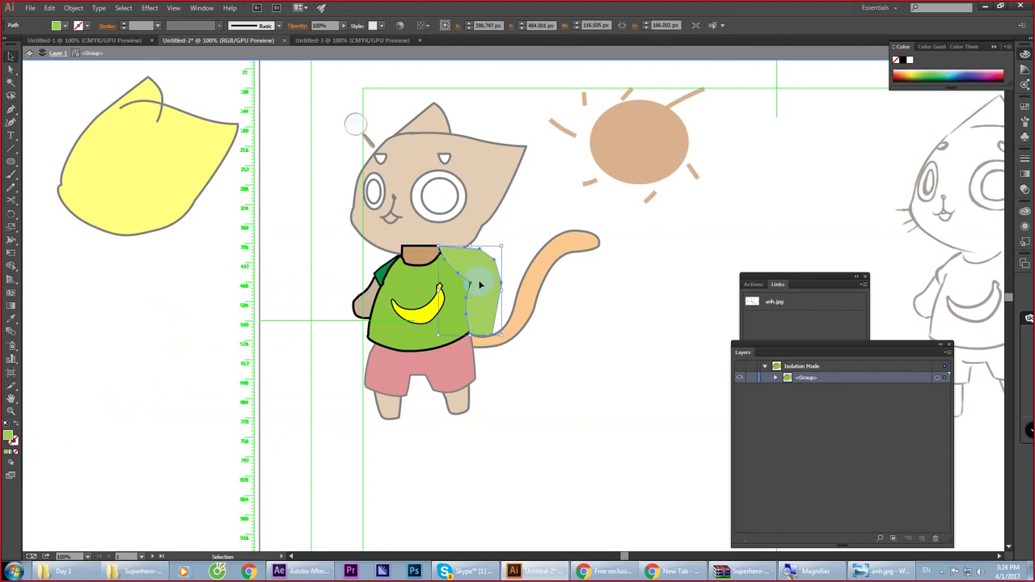
key(ctrl+f)
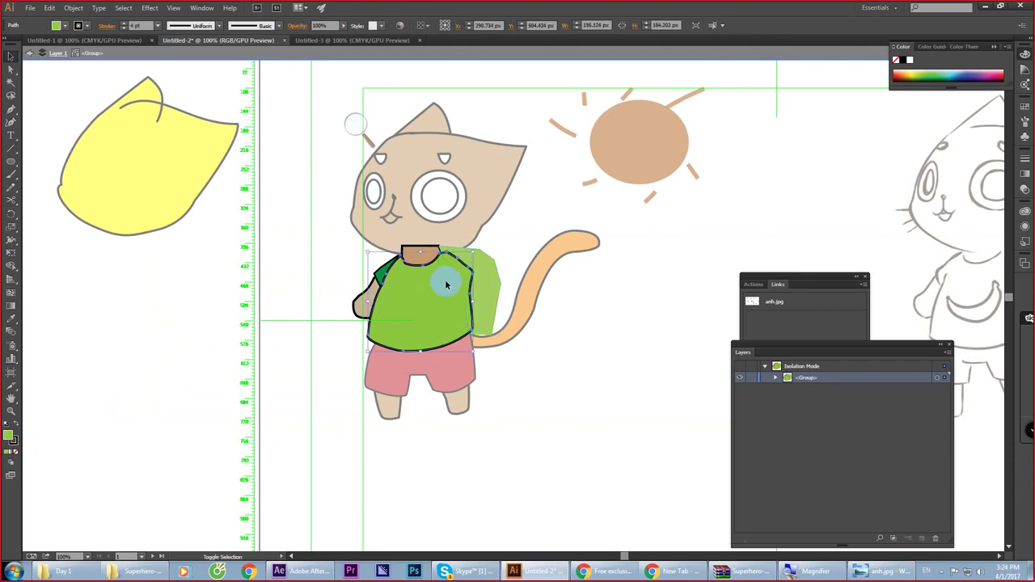
Step: Clip the lighter green highlight to the pasted shirt copy with a clipping mask and exit isolation mode
shift+click(446, 282)
shift+click(492, 278)
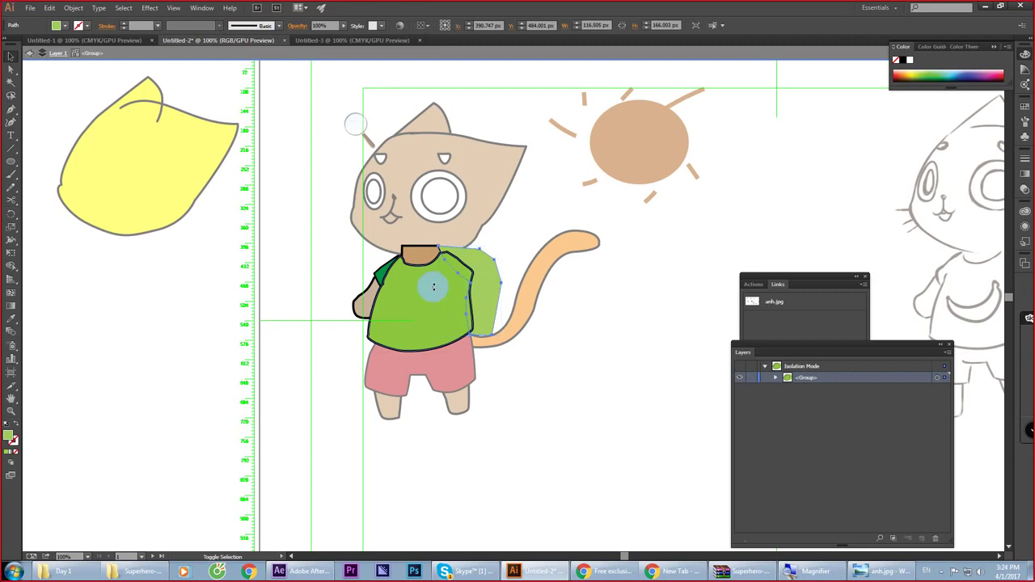
shift+click(425, 288)
right_click(463, 288)
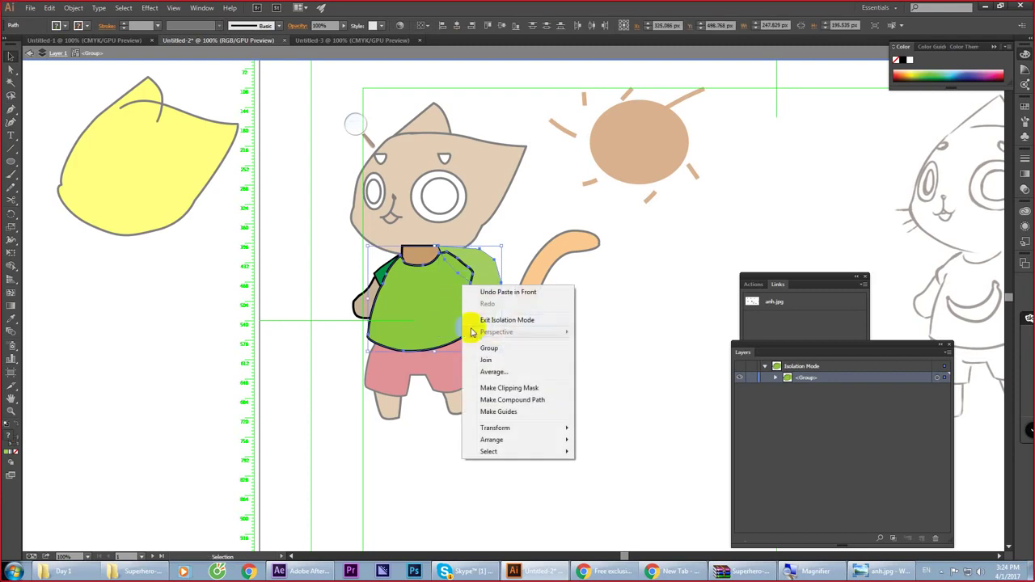
click(502, 388)
click(596, 336)
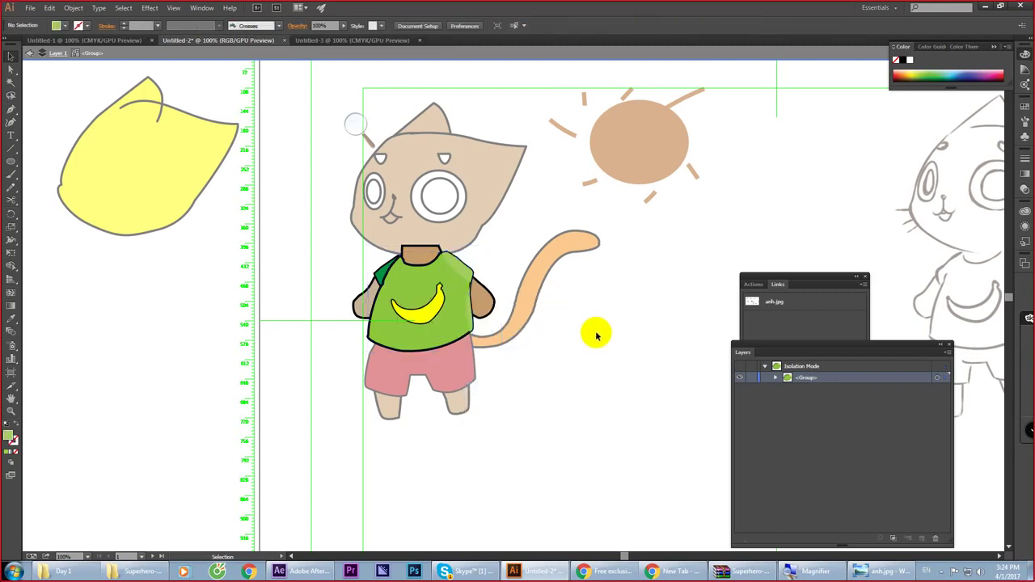
click(409, 281)
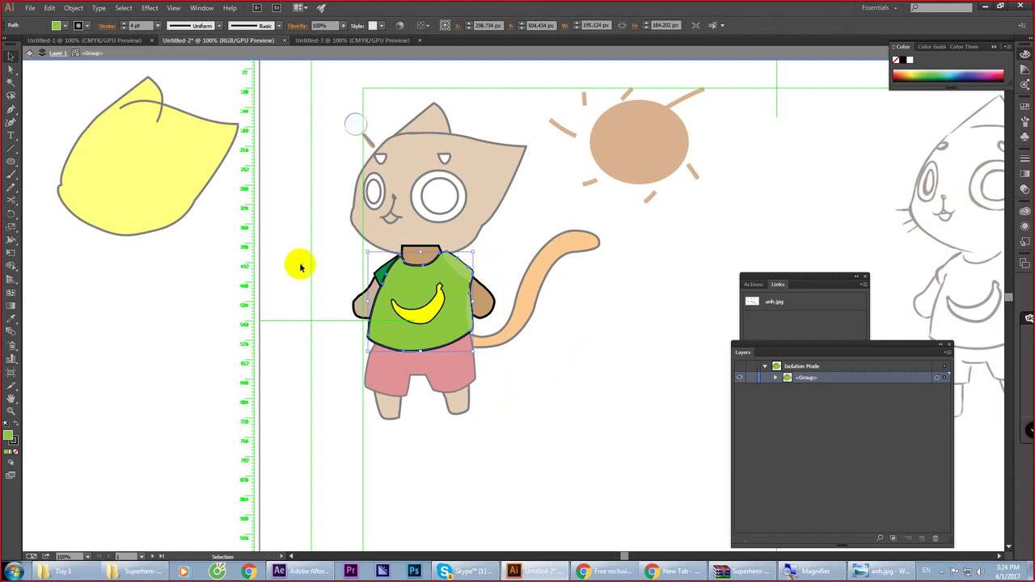
double_click(197, 263)
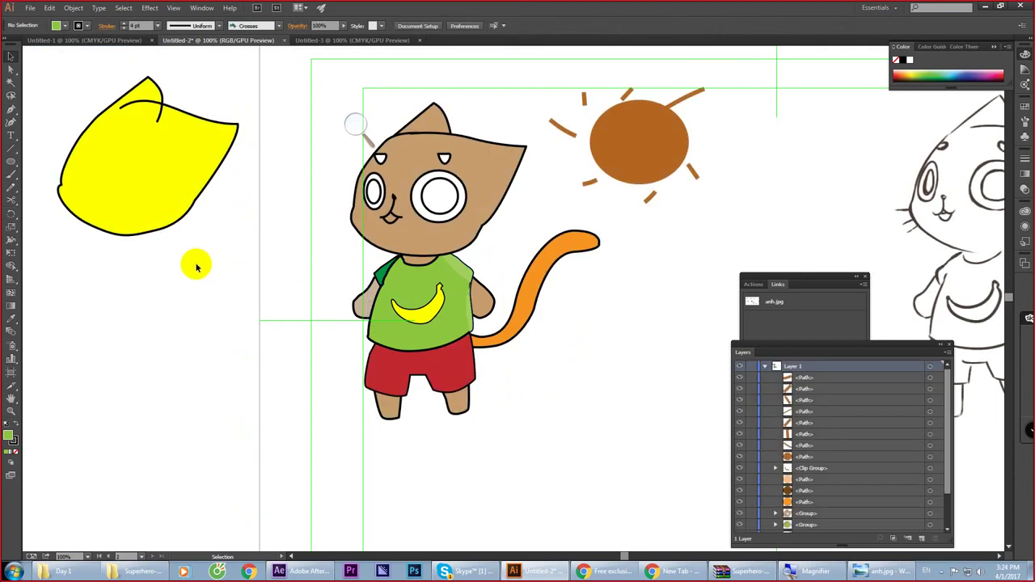
Step: Isolate the cat's shirt-and-arms group again and select the green shirt body
click(396, 287)
double_click(412, 285)
click(412, 285)
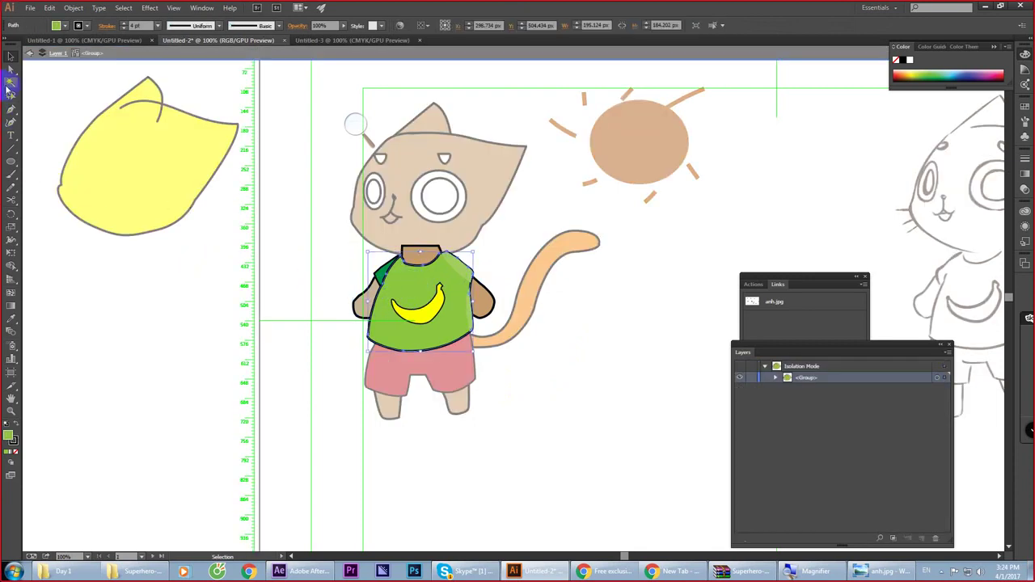
Step: Draw a closed Pen shadow shape, about 193 by 220 px, along the shirt's side and hem away from the sun, extending past the sleeve
click(10, 108)
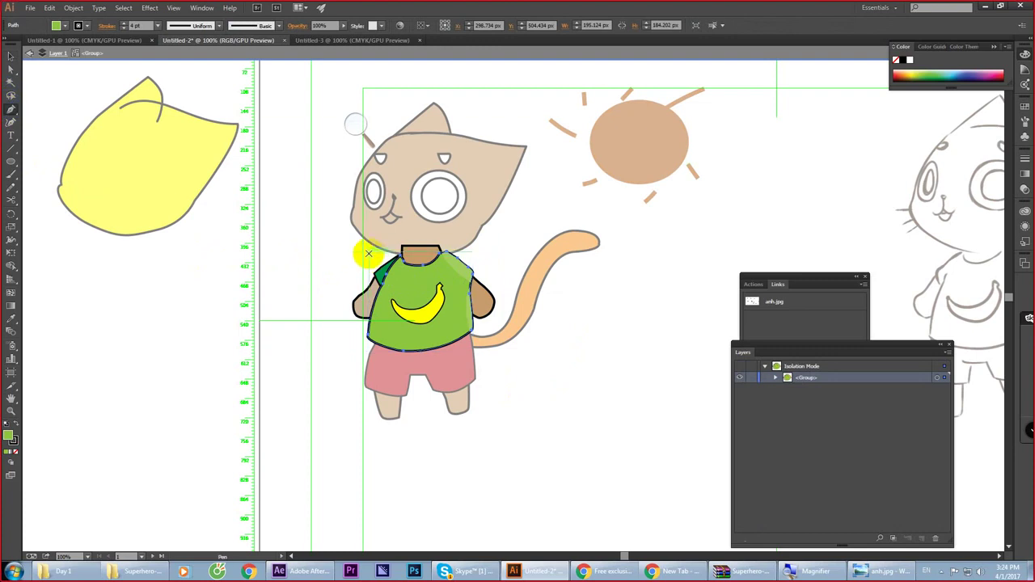
drag(367, 254, 402, 262)
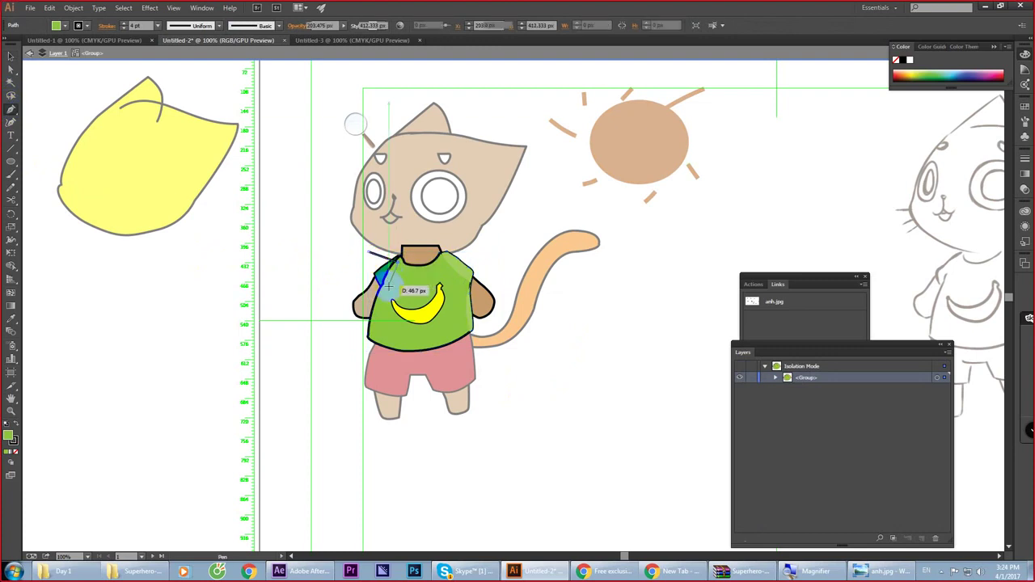
drag(375, 320, 425, 354)
click(380, 335)
click(393, 343)
click(410, 347)
click(425, 354)
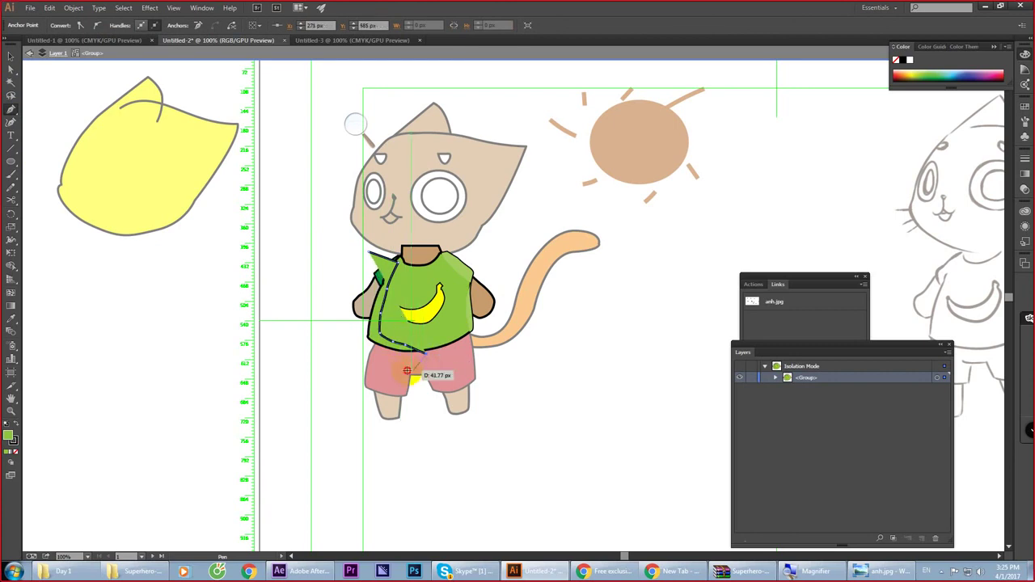
click(405, 370)
click(365, 364)
click(350, 348)
click(345, 307)
click(346, 268)
drag(361, 252, 364, 250)
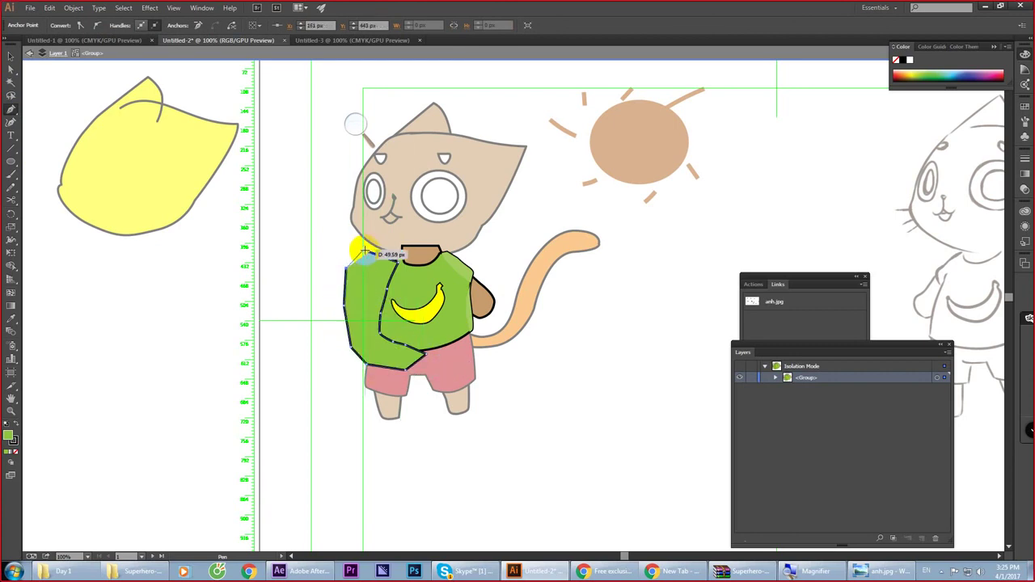
click(366, 254)
key(v)
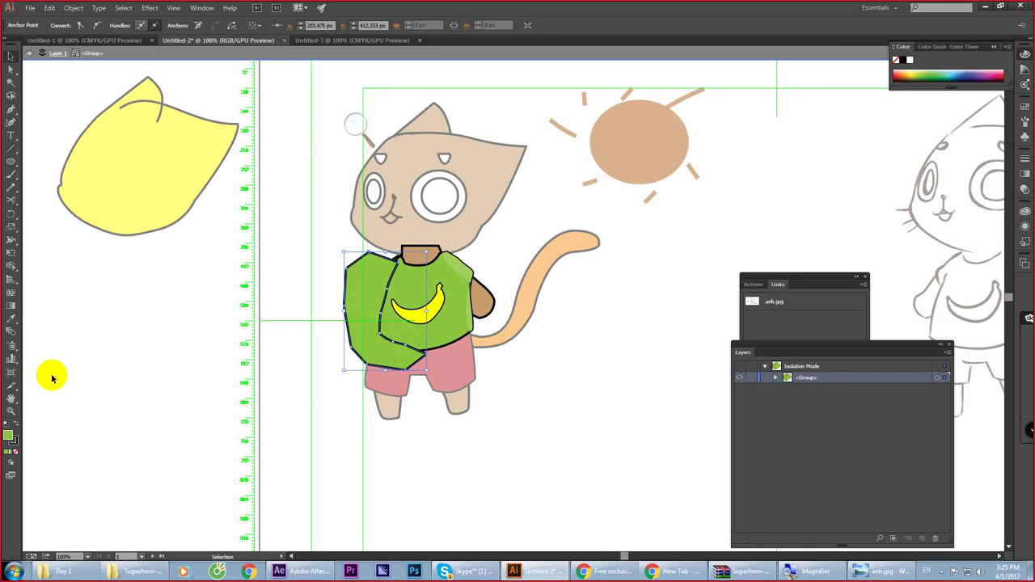
Step: Set the shadow shape's stroke to None and fill it with a darker green than the shirt
click(16, 455)
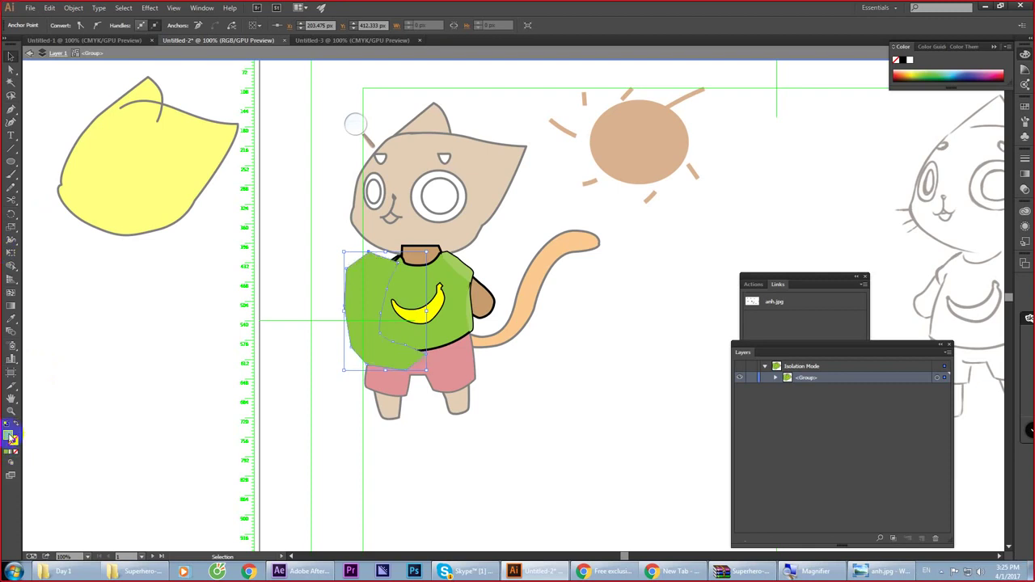
double_click(11, 437)
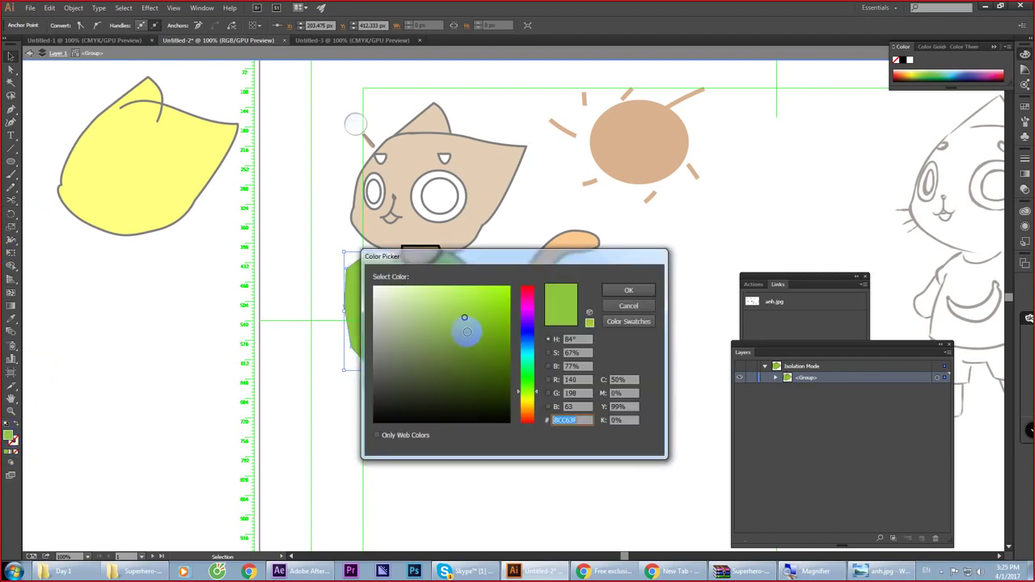
click(612, 290)
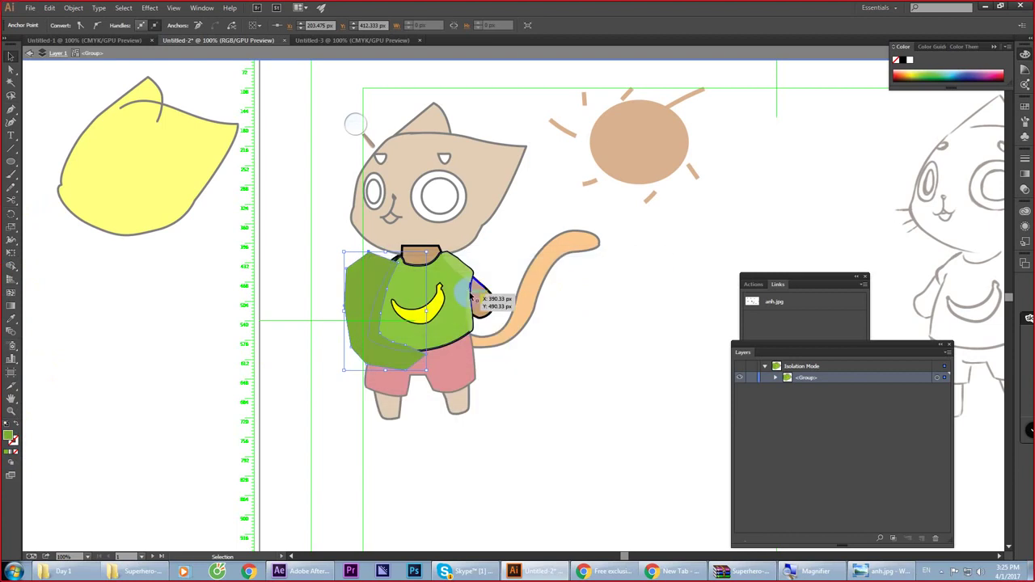
Step: Paste a copy of the shirt body in front, clip the dark green shadow with it, and exit isolation mode
click(445, 288)
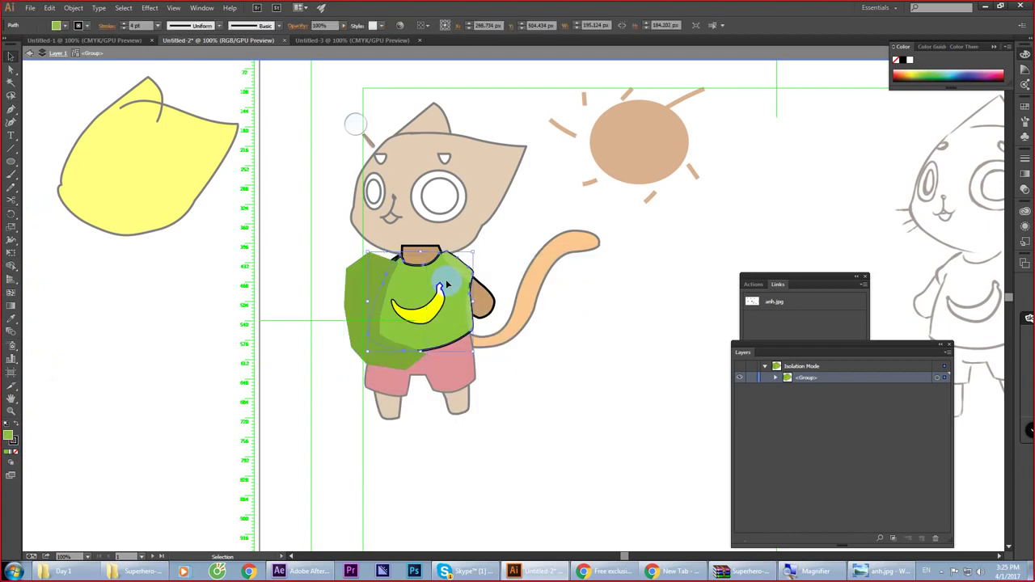
click(357, 280)
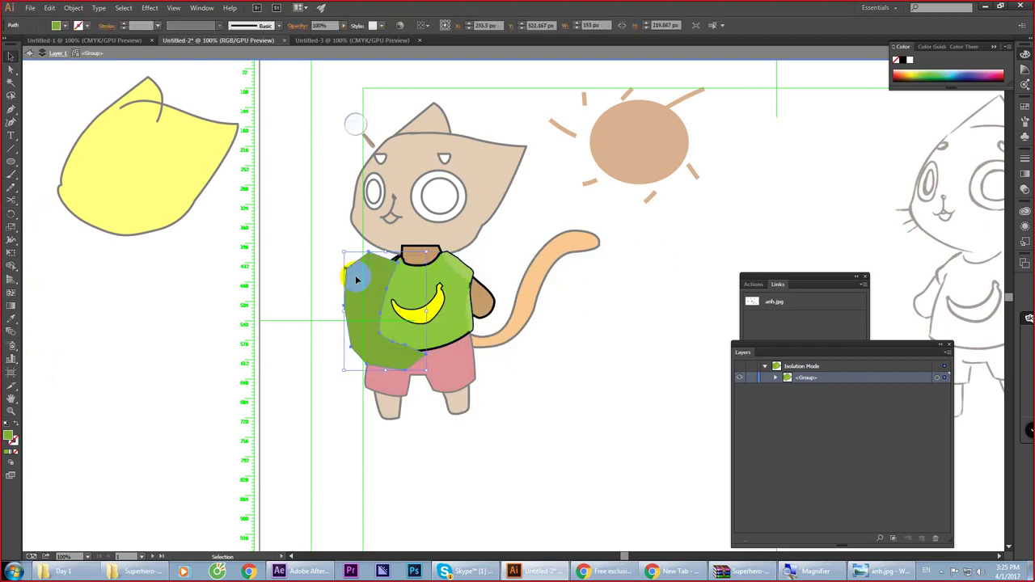
key(ctrl+f)
shift+click(361, 278)
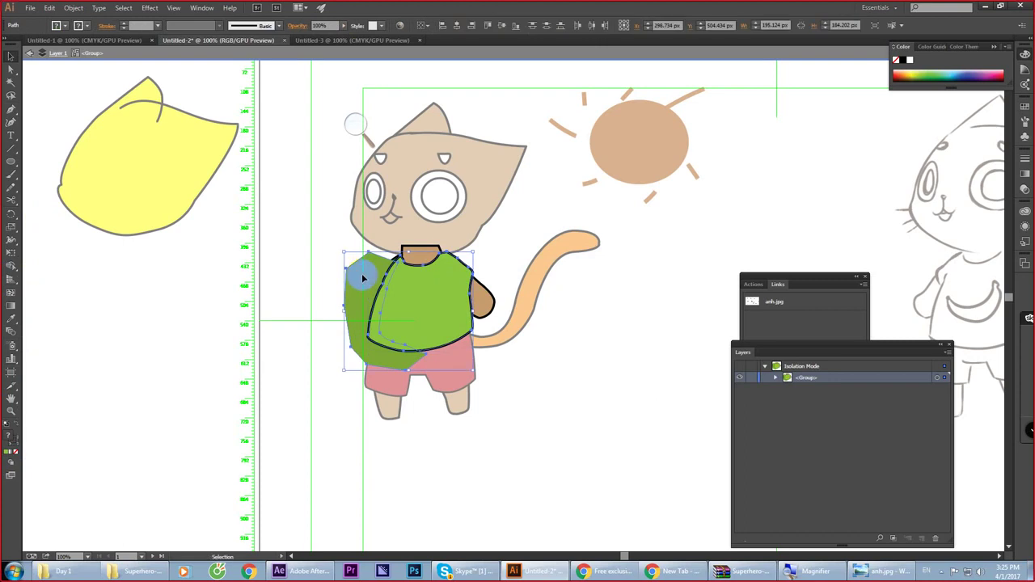
right_click(367, 277)
click(408, 379)
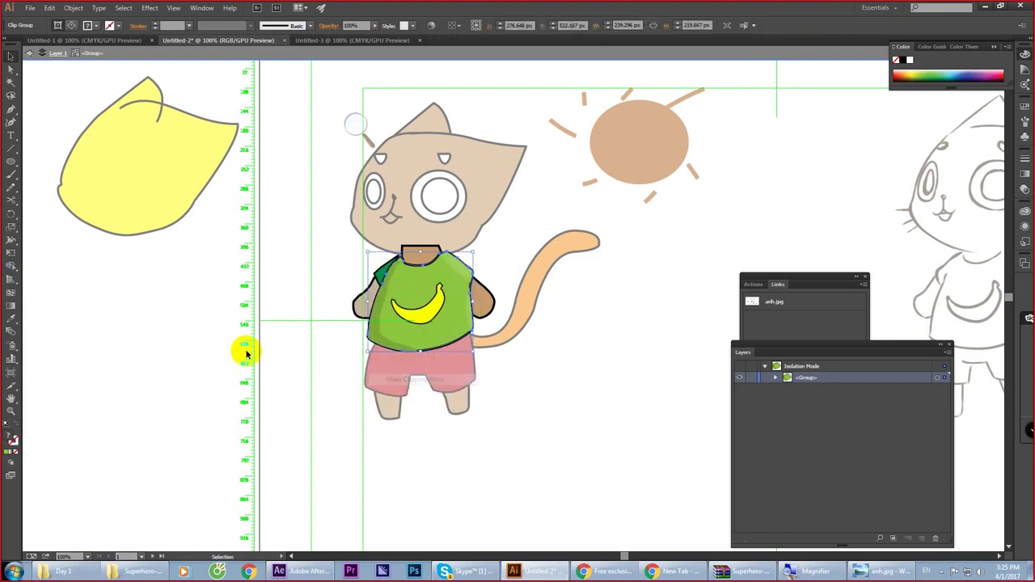
double_click(173, 326)
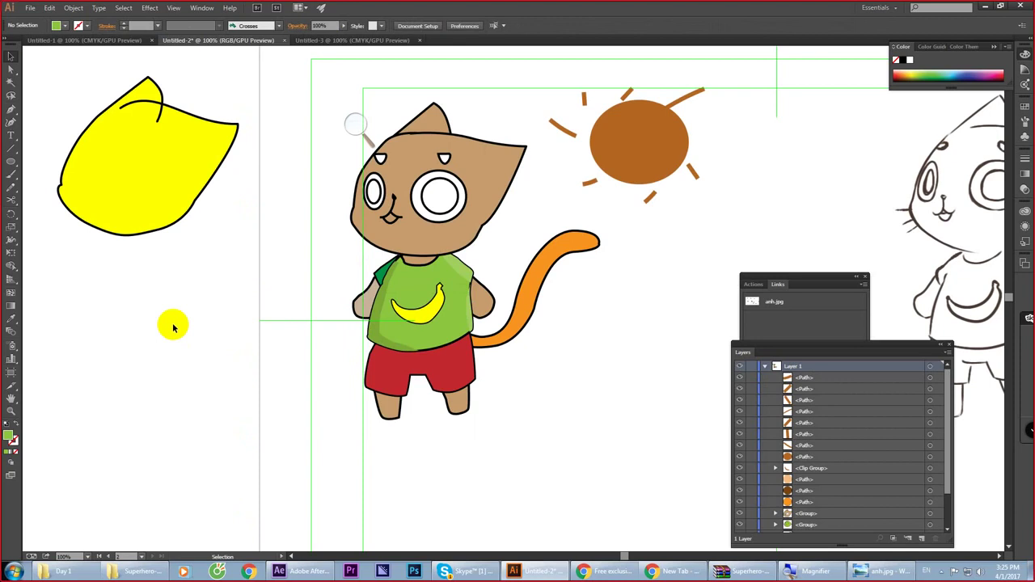
click(393, 385)
click(412, 378)
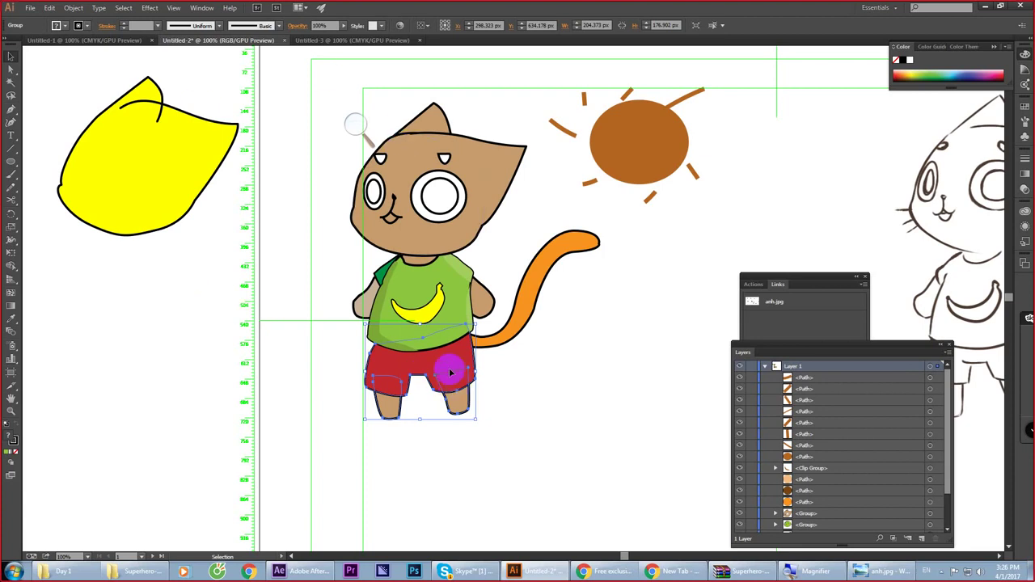
double_click(434, 363)
key(c)
click(433, 364)
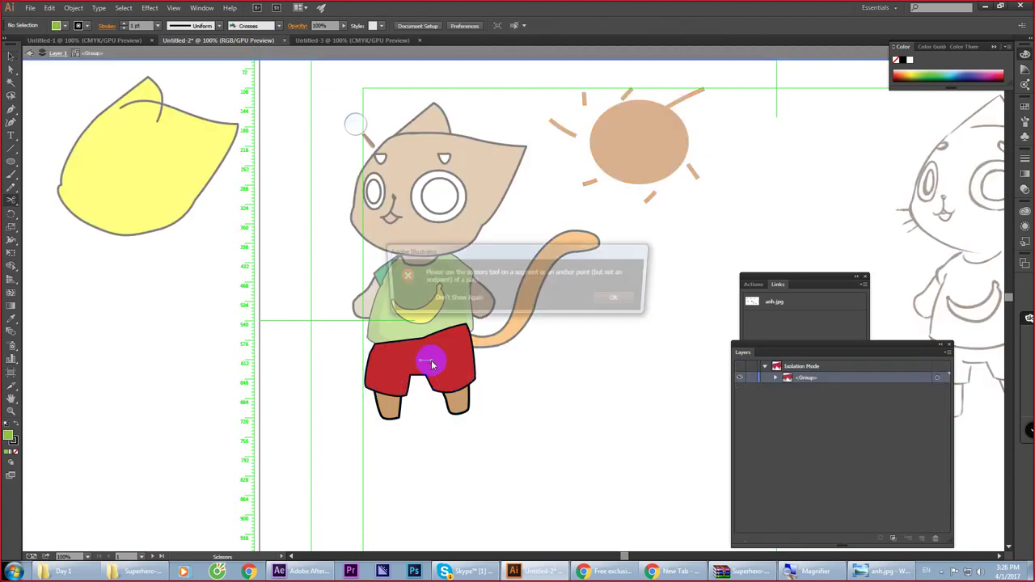
key(Escape)
key(Escape)
Step: Switch to full-screen mode with the menu bar, isolate the shorts-and-legs group and select the red shorts
key(f)
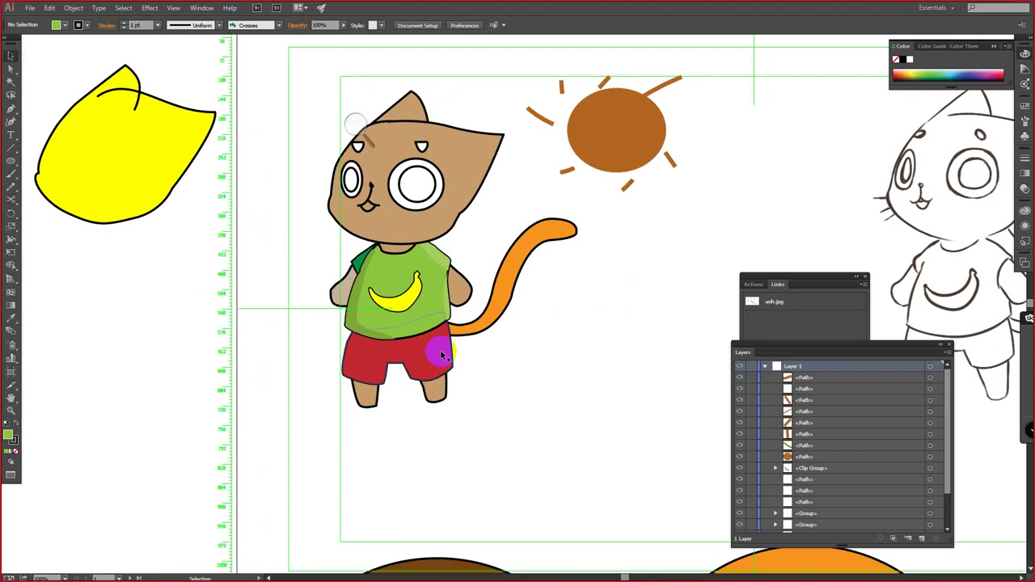
click(439, 346)
double_click(434, 345)
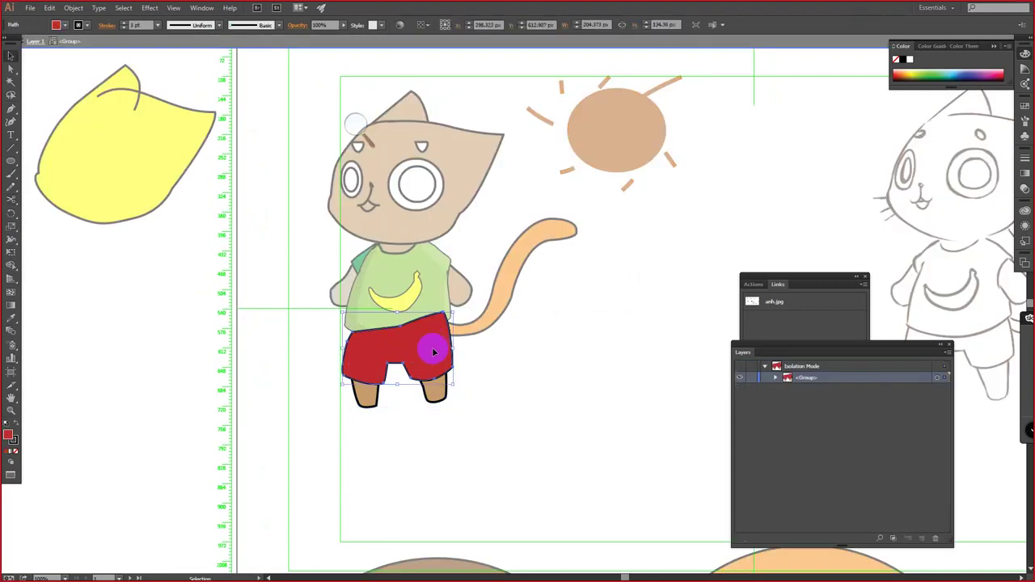
Step: Draw a closed Pen highlight shape, about 111 by 187 px, over the shorts' sunlit side, extending beyond the outer edge and leg
key(p)
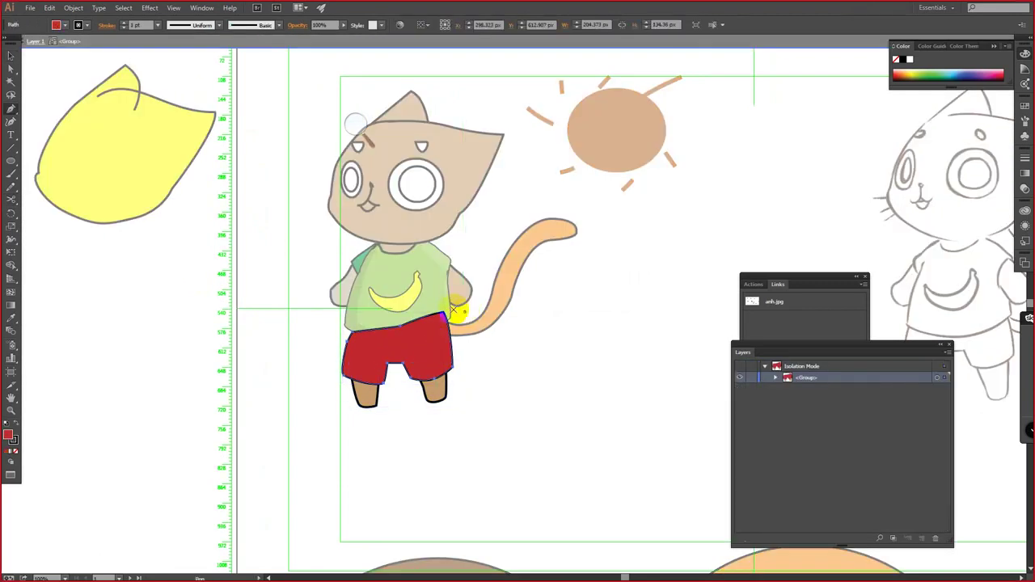
click(464, 312)
click(434, 307)
drag(440, 345, 476, 363)
click(425, 379)
click(417, 391)
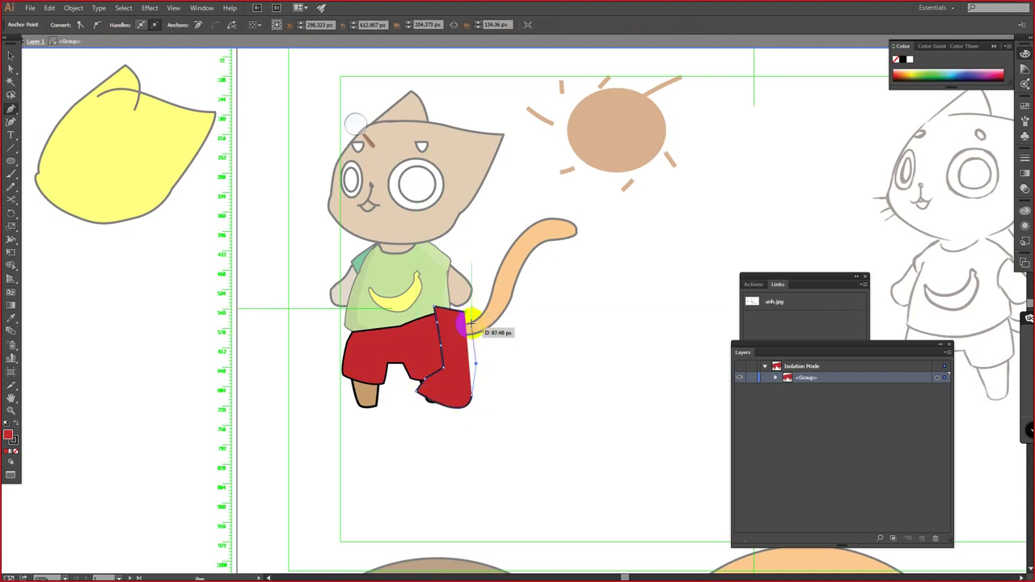
drag(470, 323, 462, 317)
key(v)
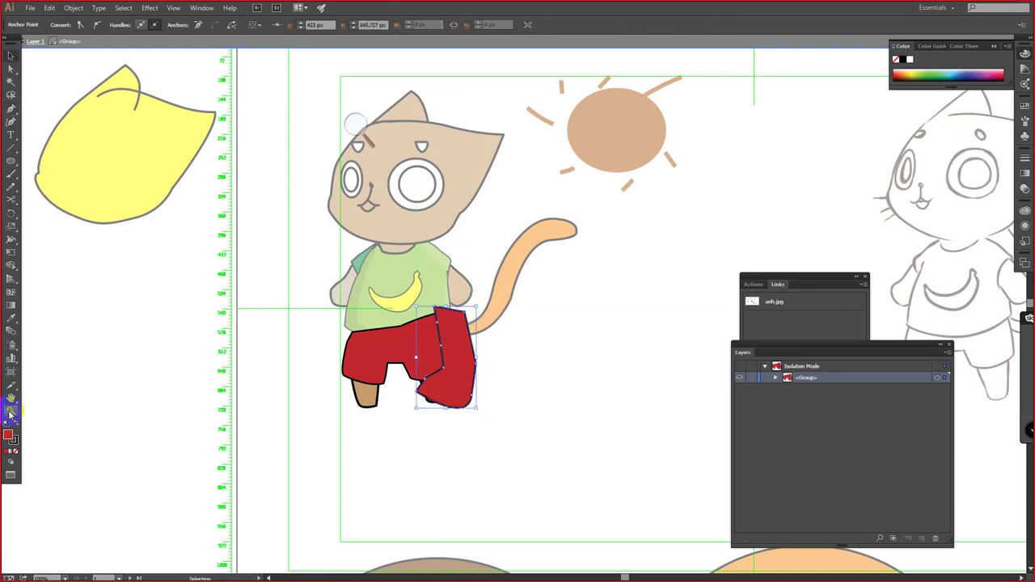
Step: Fill the shorts' highlight shape with light red #DD5B65 and set its stroke to None
double_click(8, 439)
click(453, 303)
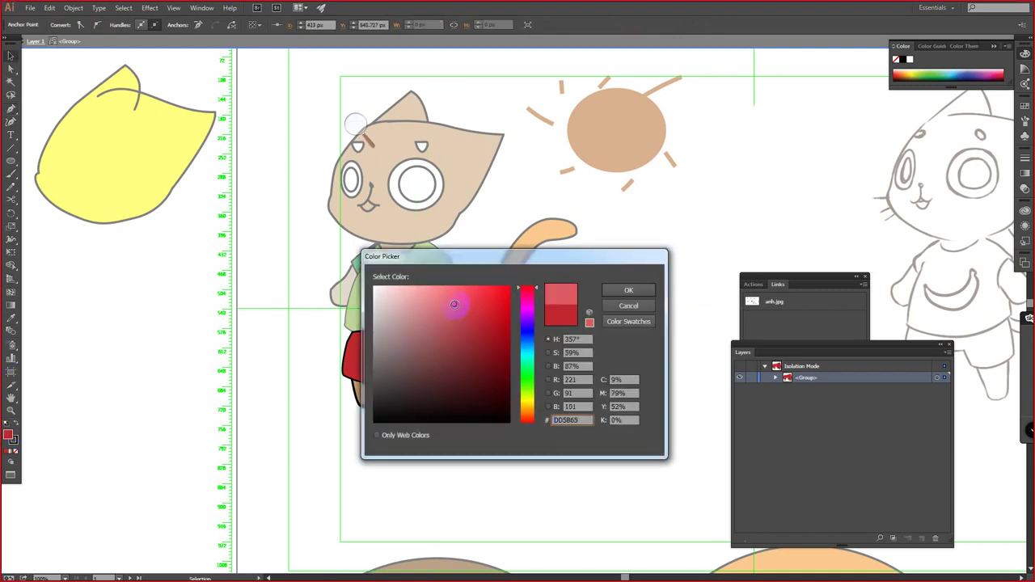
click(616, 293)
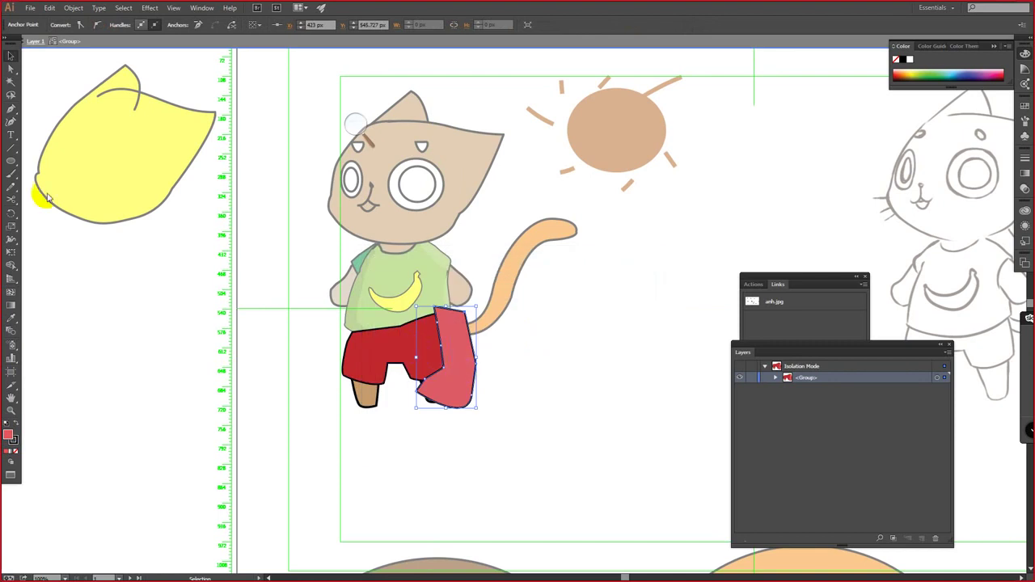
click(9, 436)
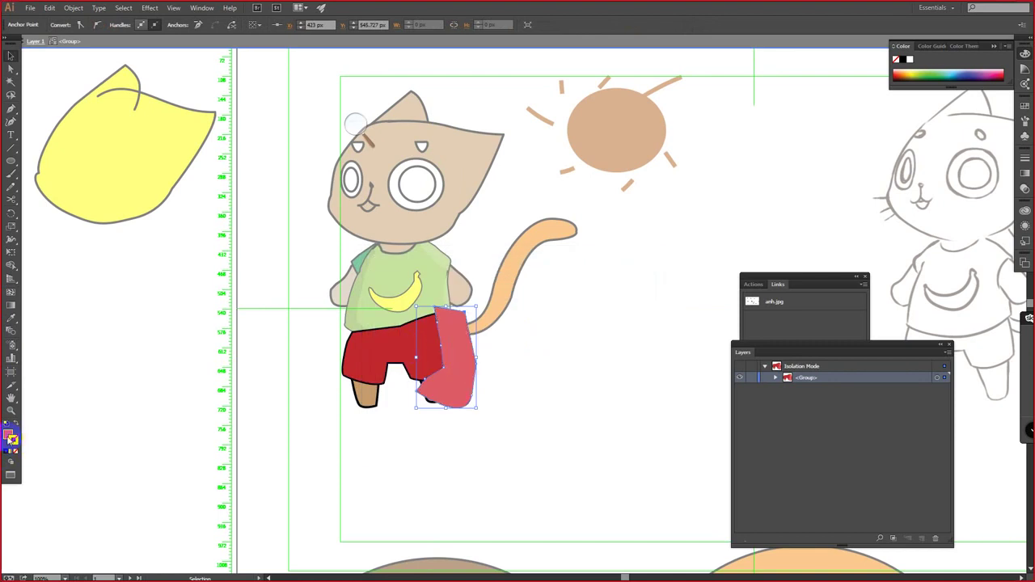
Step: Paste a copy of the red shorts in front and clip the light red highlight to it with a clipping mask
click(355, 356)
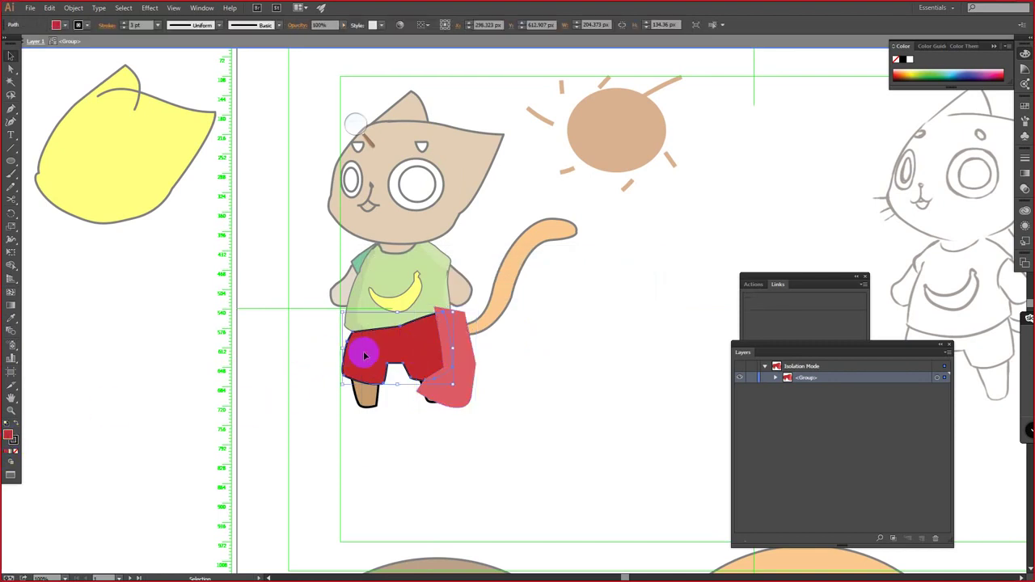
shift+click(458, 368)
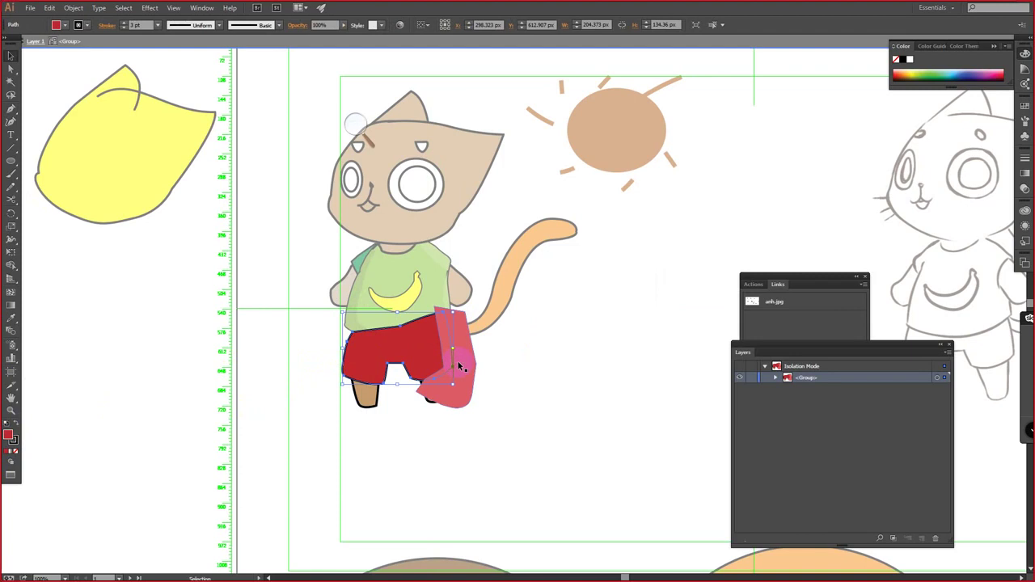
click(460, 365)
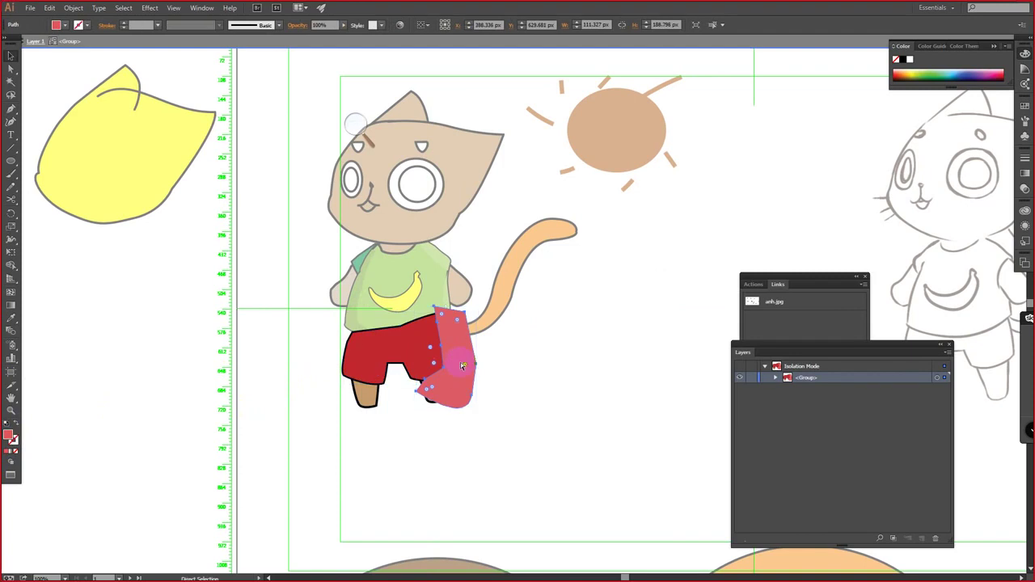
key(ctrl+z)
right_click(465, 366)
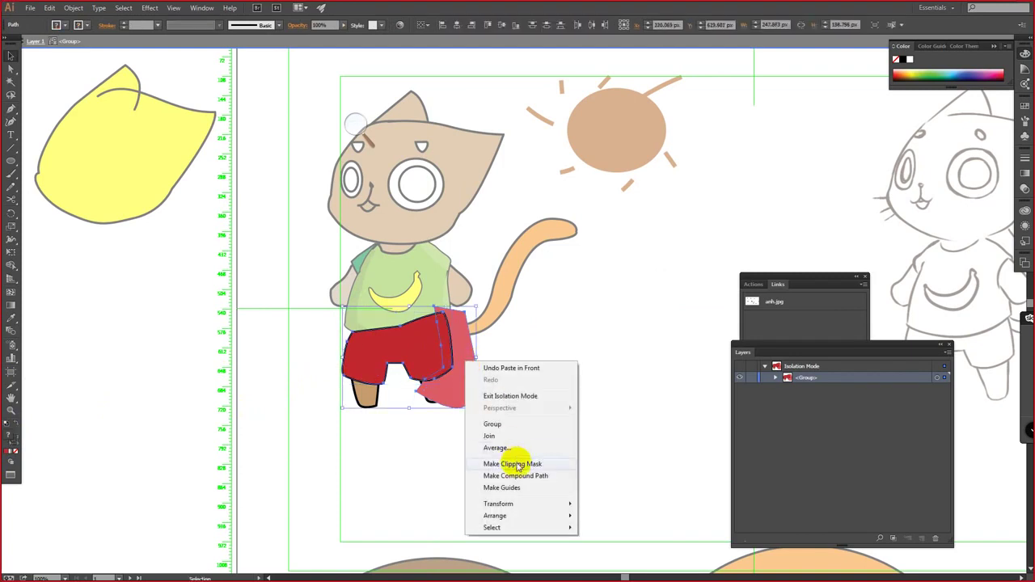
click(517, 461)
click(431, 374)
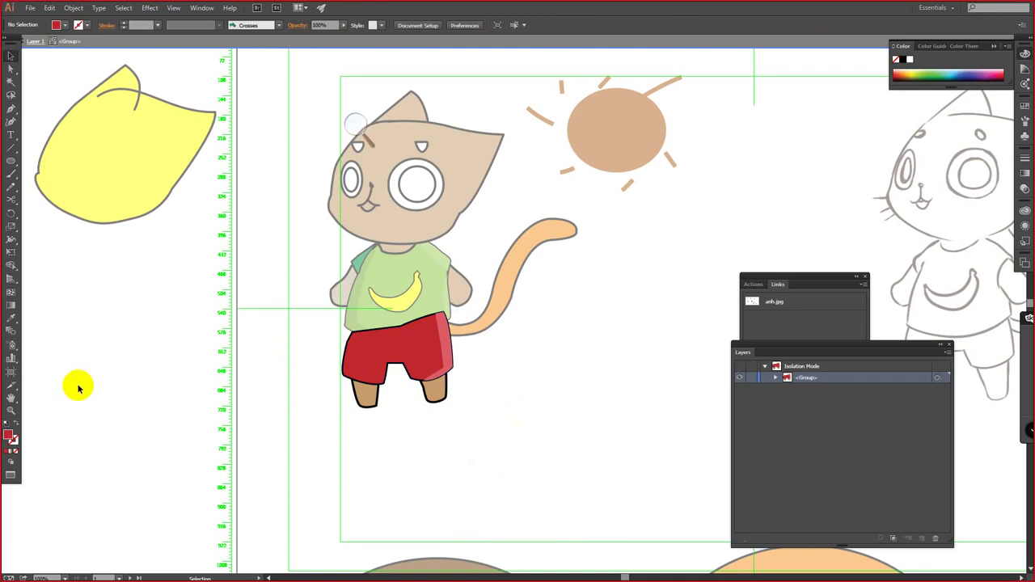
Step: Draw a closed Pen shadow shape, about 82 by 116 px, over the shorts' shaded side, extending beyond the outer edge
click(11, 108)
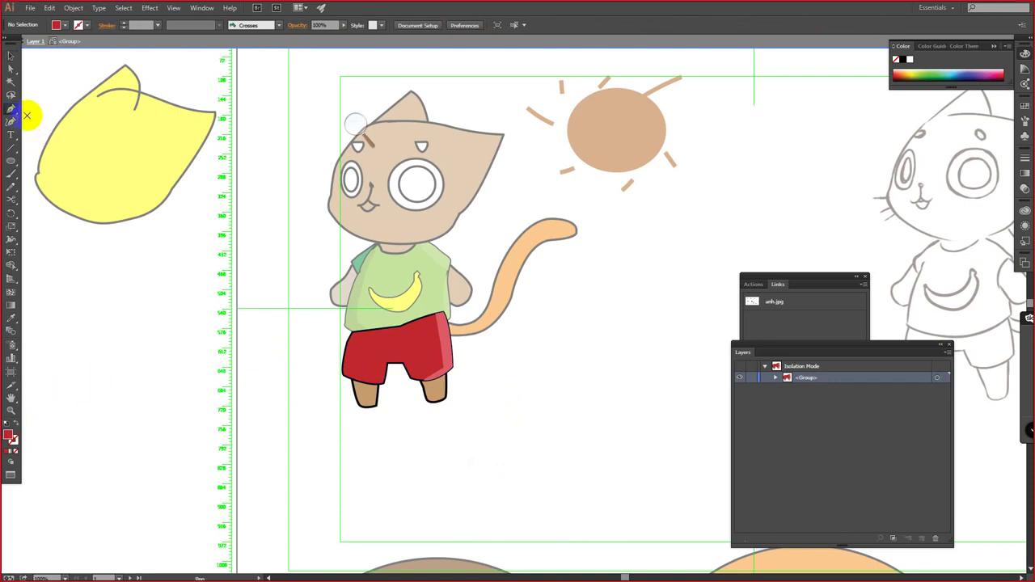
click(343, 330)
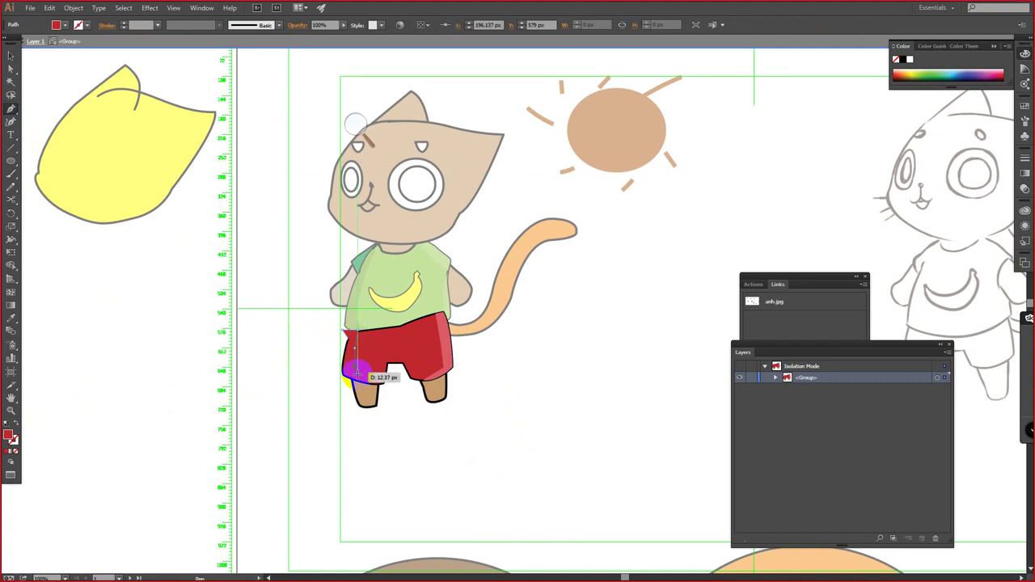
click(357, 376)
click(361, 387)
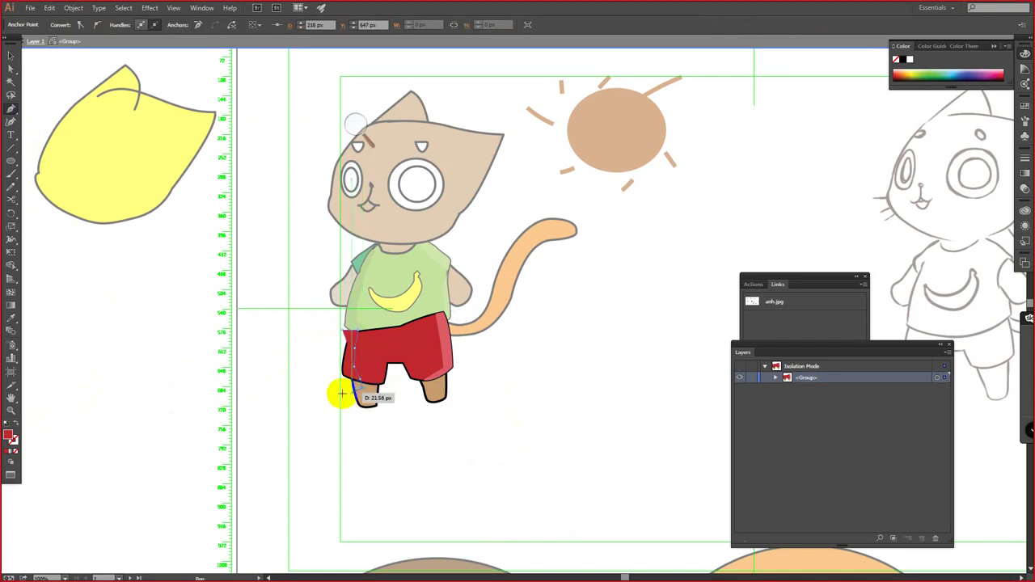
click(338, 393)
click(319, 374)
click(323, 347)
drag(346, 336, 335, 342)
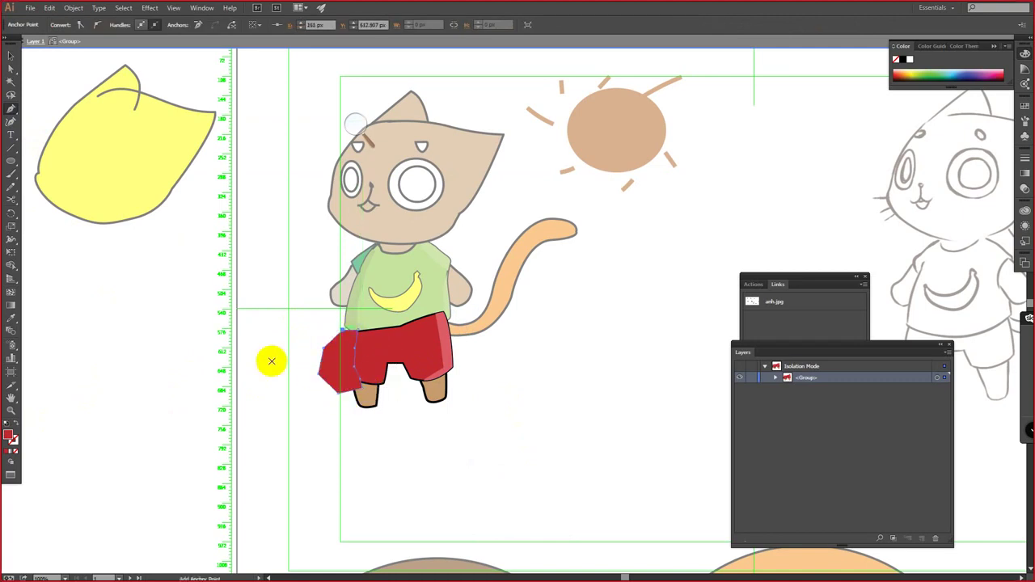
Step: Fill the shorts' shadow shape with a darker shade of red
double_click(11, 437)
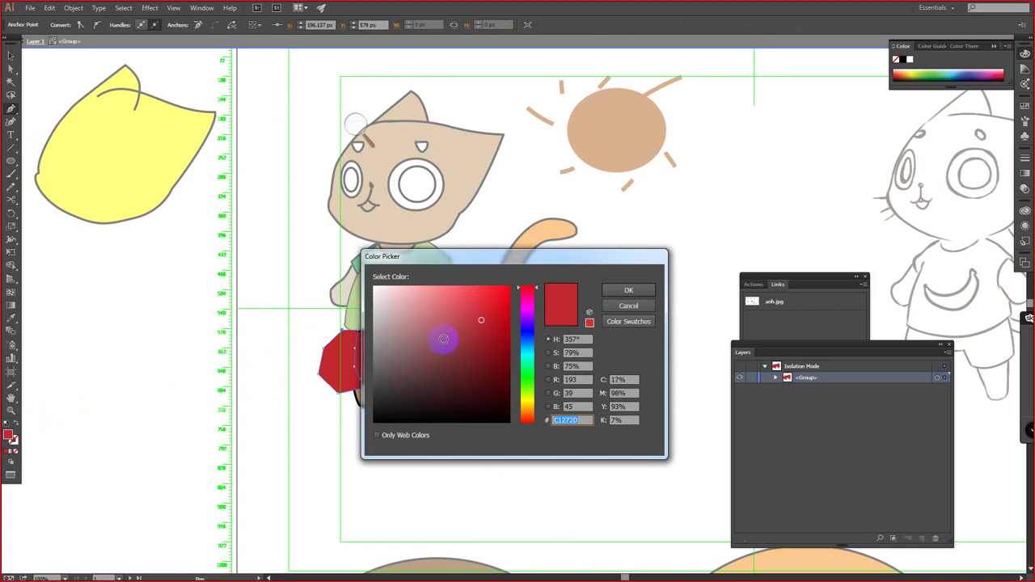
click(482, 334)
key(Return)
Step: Paste a copy of the red shorts in front, clip the dark red shadow to it with a clipping mask and leave isolation mode
key(v)
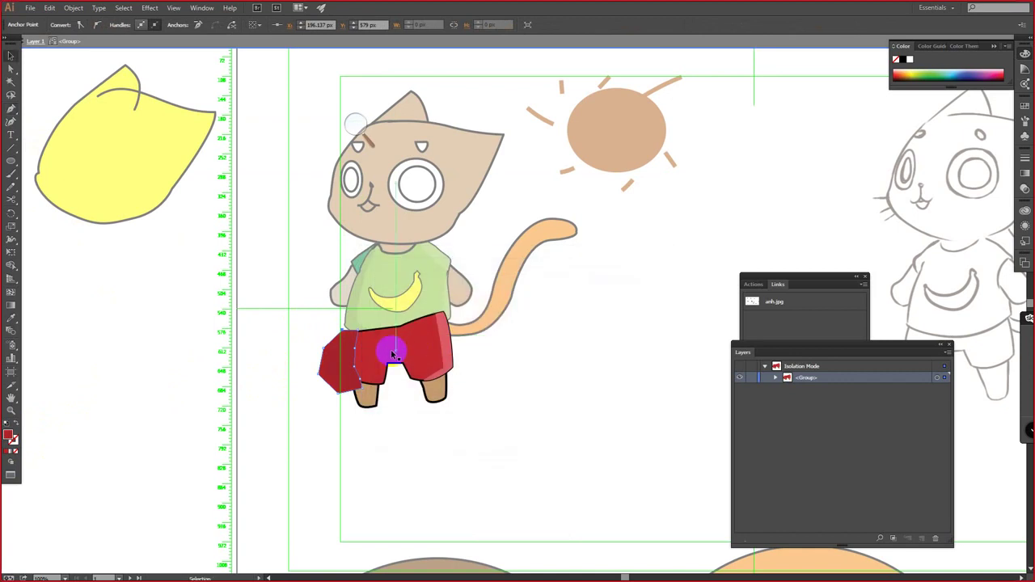
shift+click(383, 348)
click(381, 351)
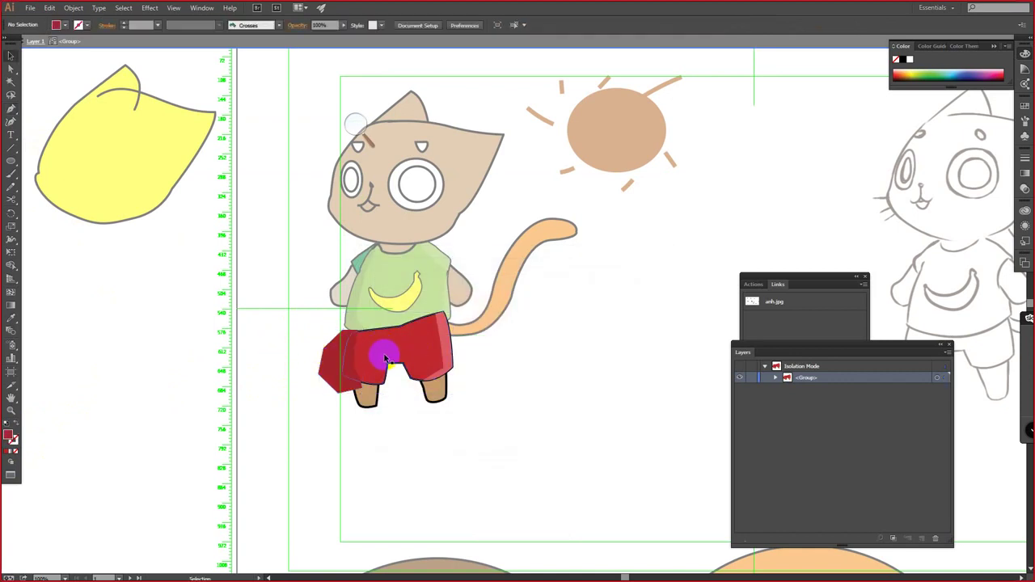
click(343, 352)
click(325, 354)
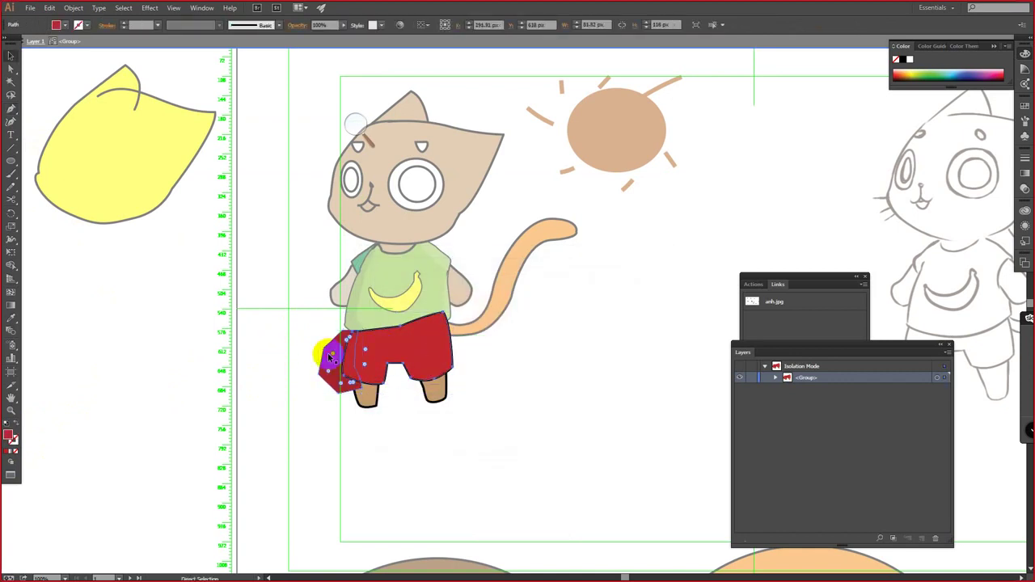
right_click(330, 360)
click(370, 462)
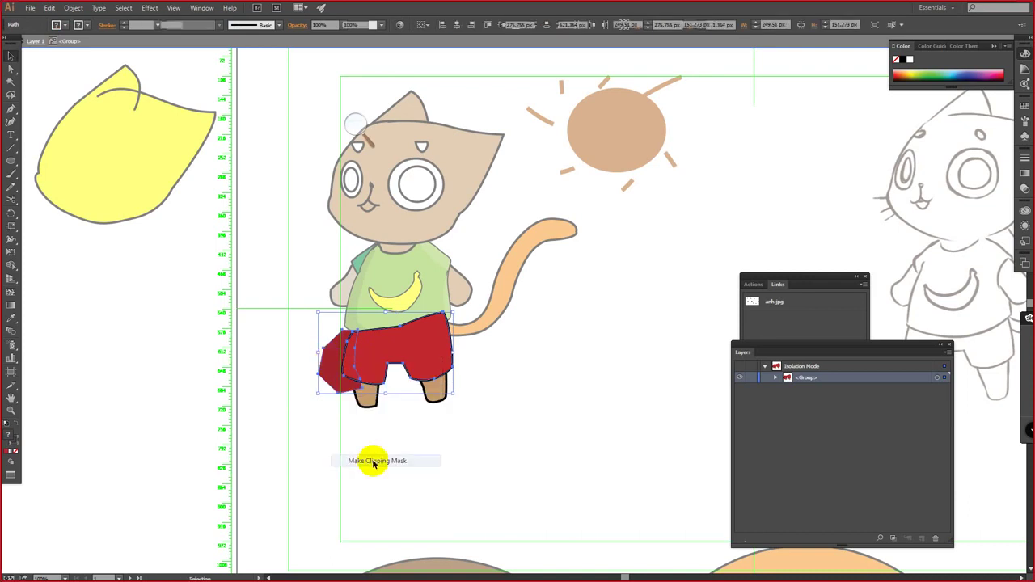
double_click(532, 417)
Step: Isolate the cat's head group and select the pointed ear piece on the side facing the sun
drag(532, 366, 617, 441)
drag(603, 320, 567, 278)
double_click(566, 277)
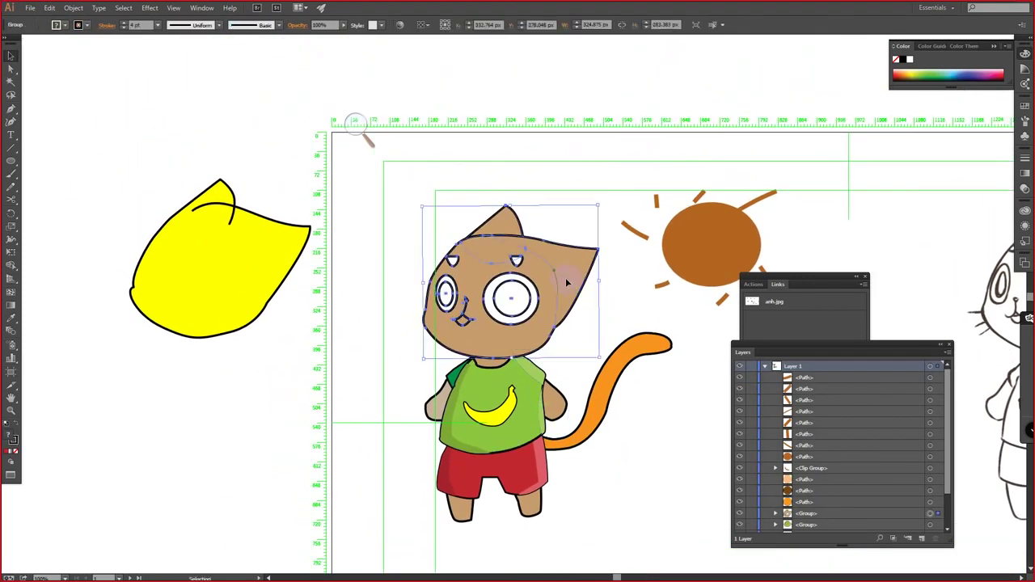
click(565, 277)
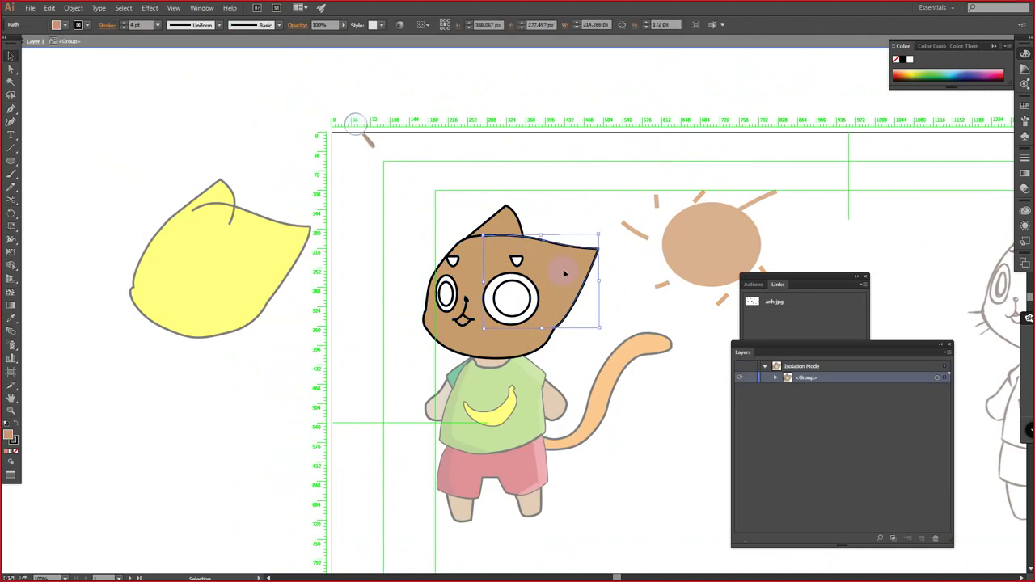
click(542, 343)
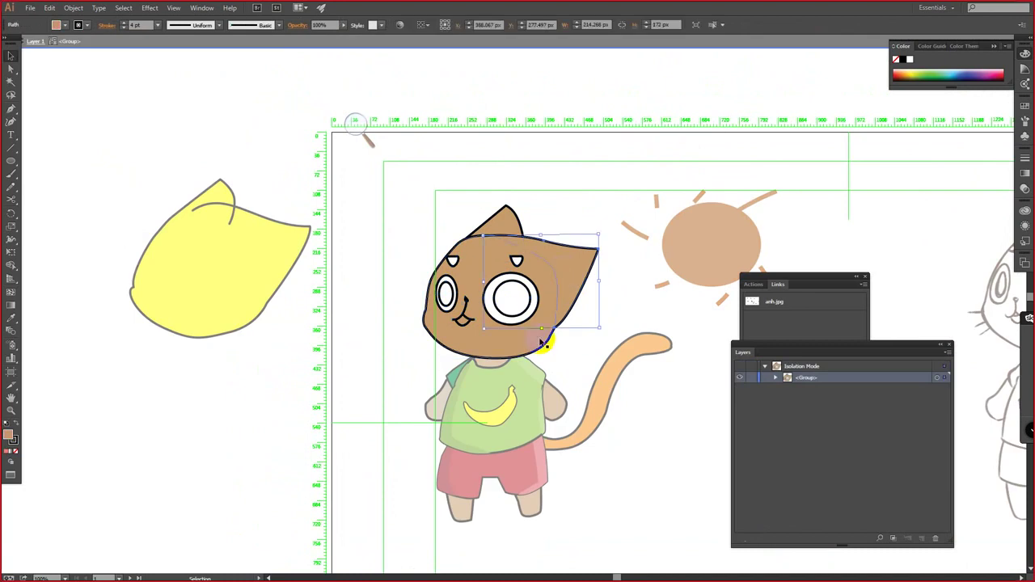
click(571, 282)
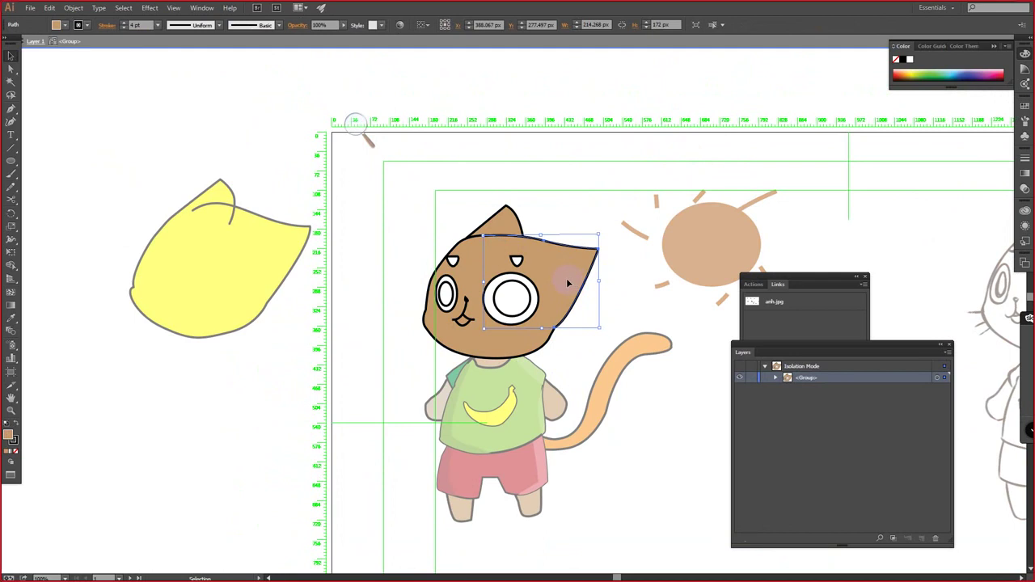
key(p)
click(556, 330)
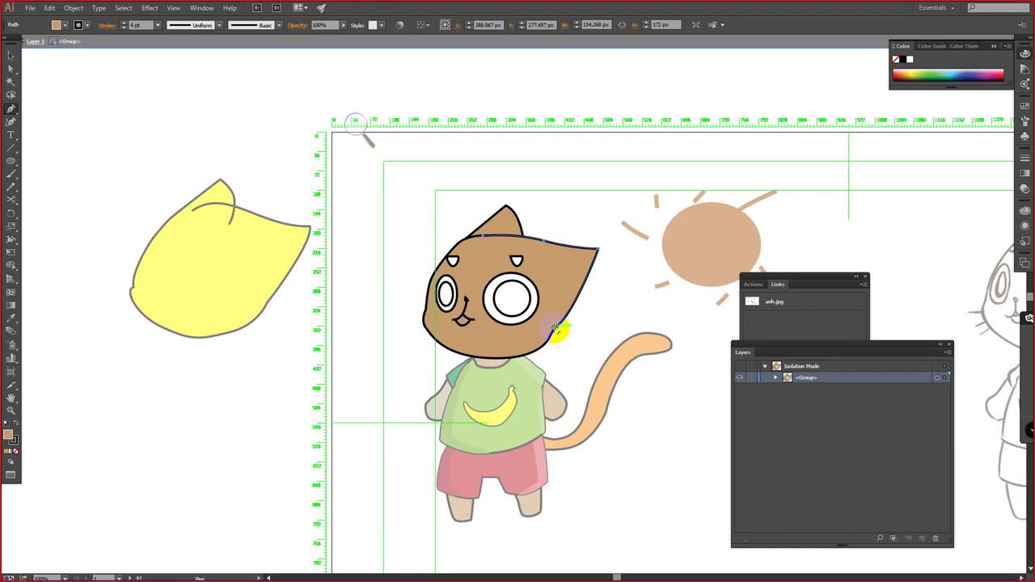
key(v)
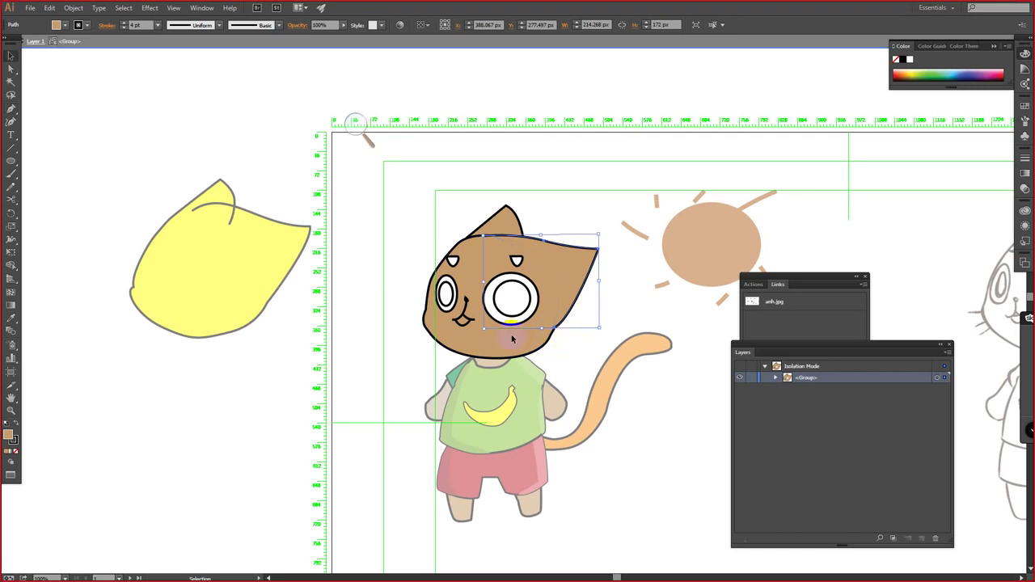
Step: Draw an ellipse of about 46 by 50 px inside the ear piece facing the sun
click(13, 163)
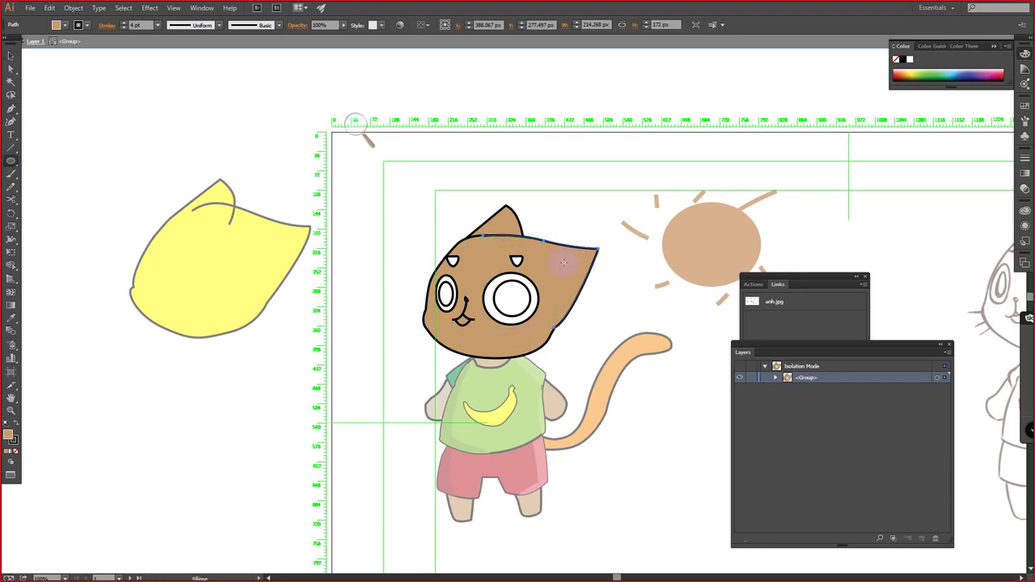
drag(581, 254, 557, 279)
key(v)
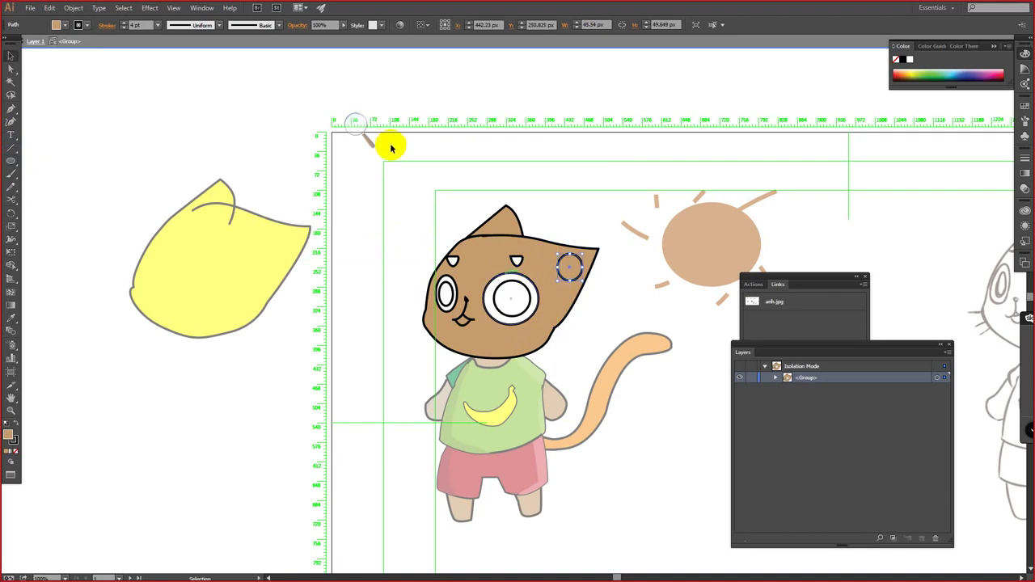
Step: Set the highlight ellipse's stroke to None and fill it with a lighter tan
click(87, 25)
click(9, 43)
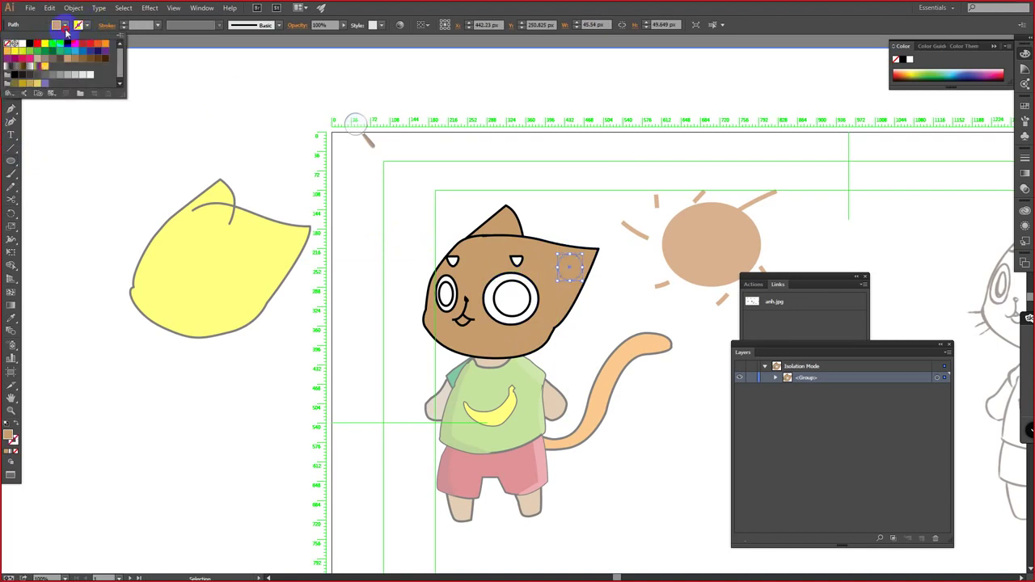
click(66, 28)
click(66, 25)
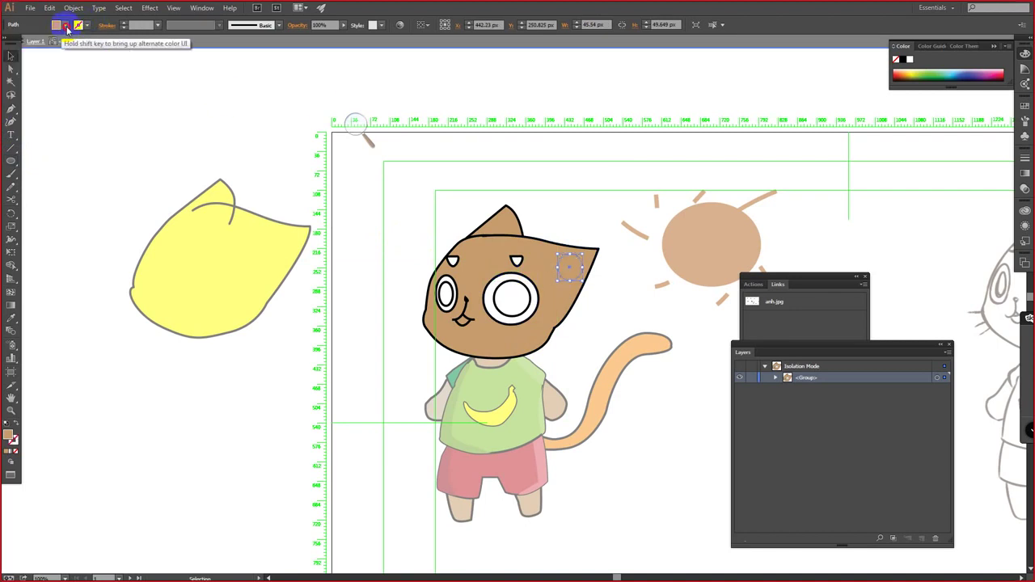
double_click(10, 435)
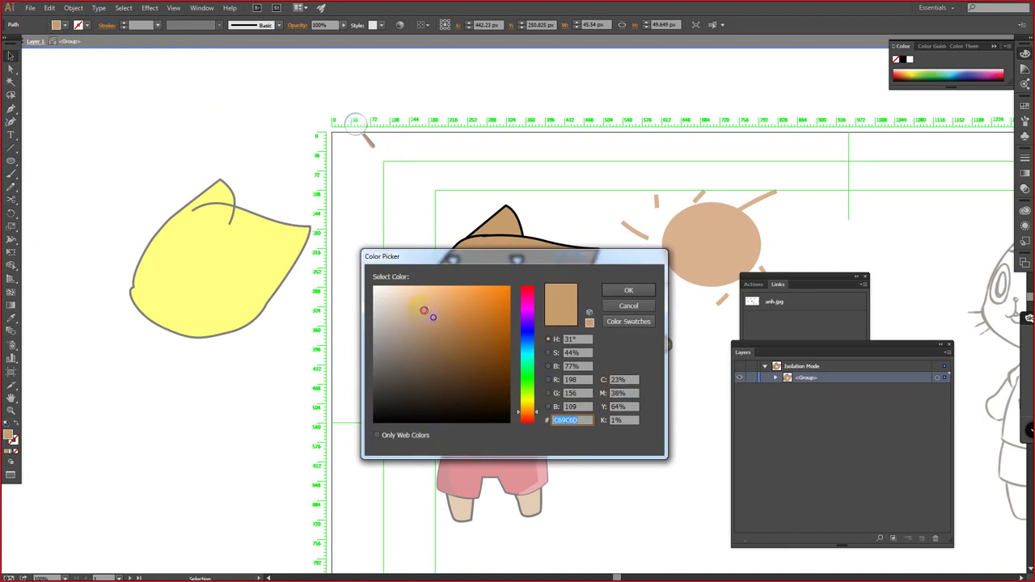
click(605, 291)
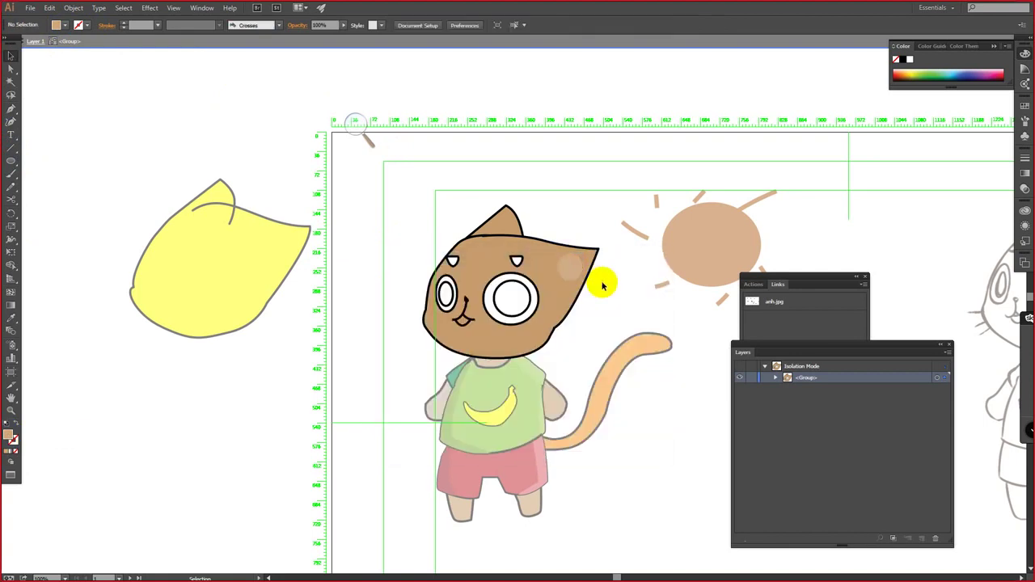
Step: Draw a closed Pen shadow shape, about 177 by 188 px, along the face's shaded cheek and chin, extending beyond the outline
click(495, 335)
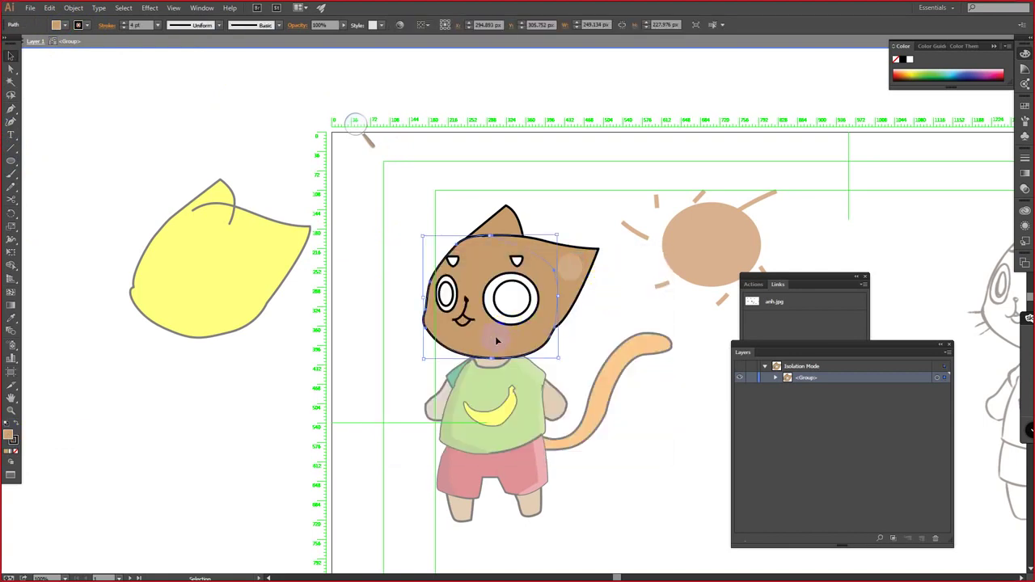
key(p)
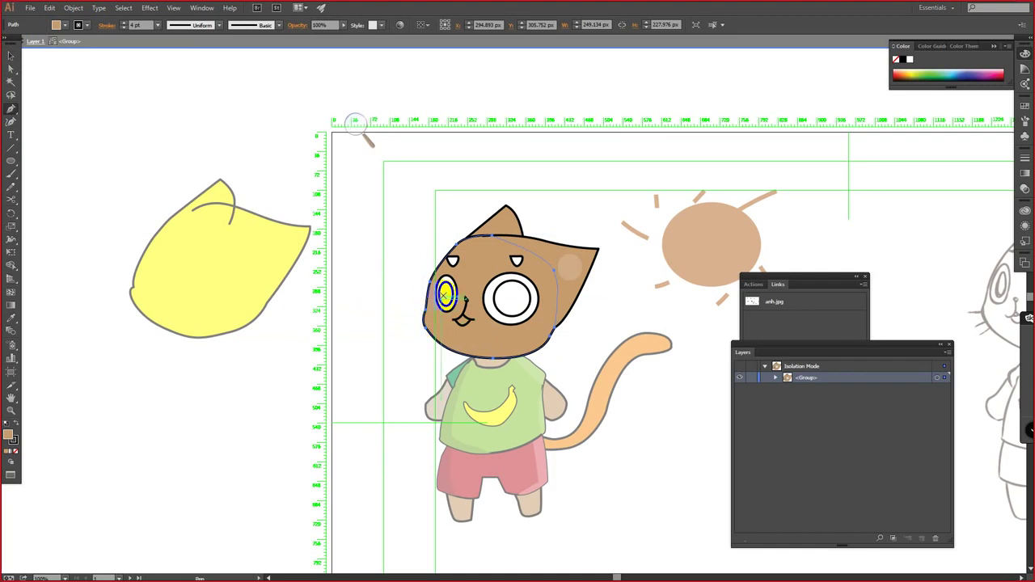
key(ctrl+h)
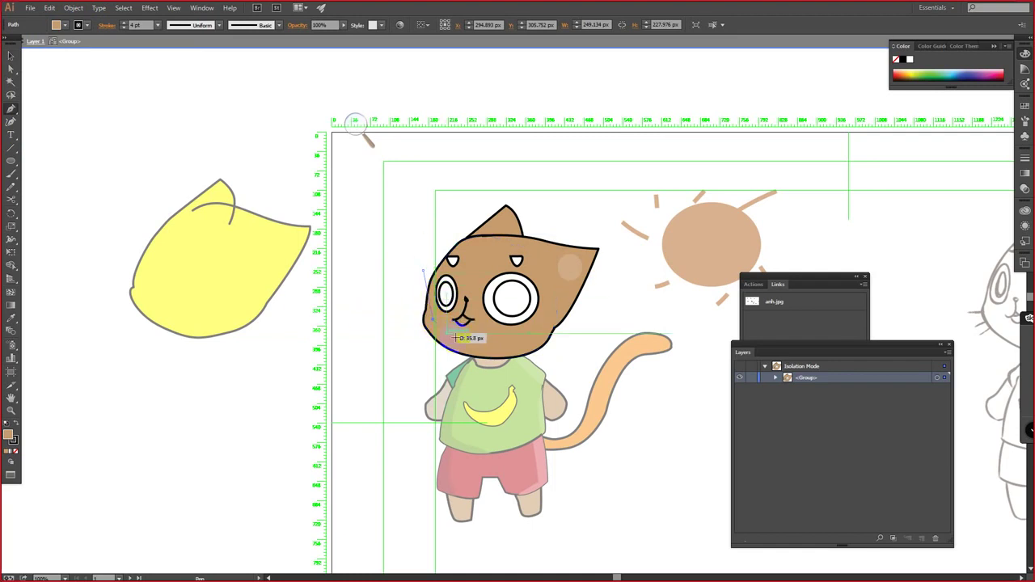
click(446, 333)
click(475, 347)
click(491, 357)
click(483, 372)
click(436, 361)
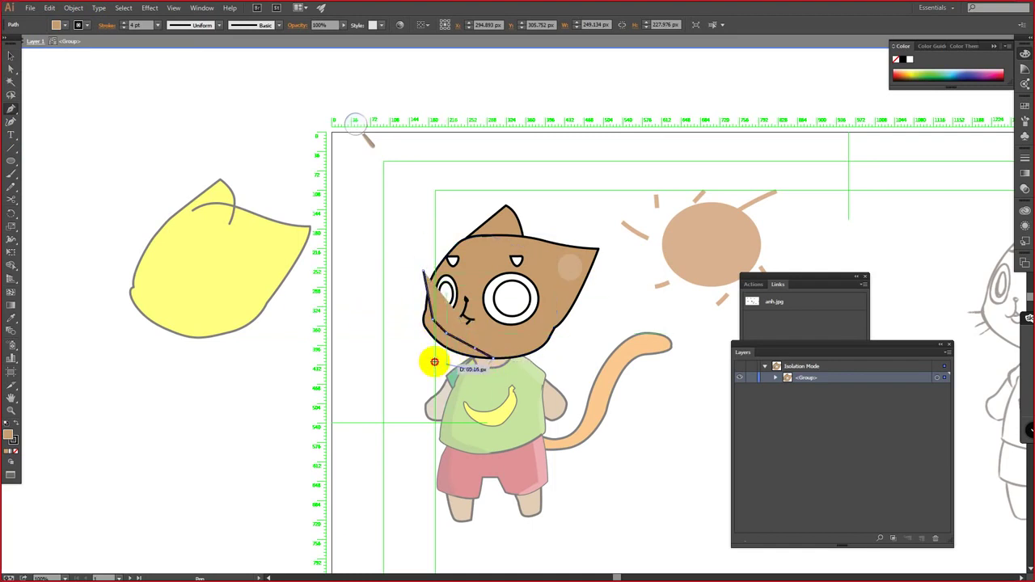
click(400, 338)
click(398, 316)
click(407, 286)
drag(418, 277, 423, 266)
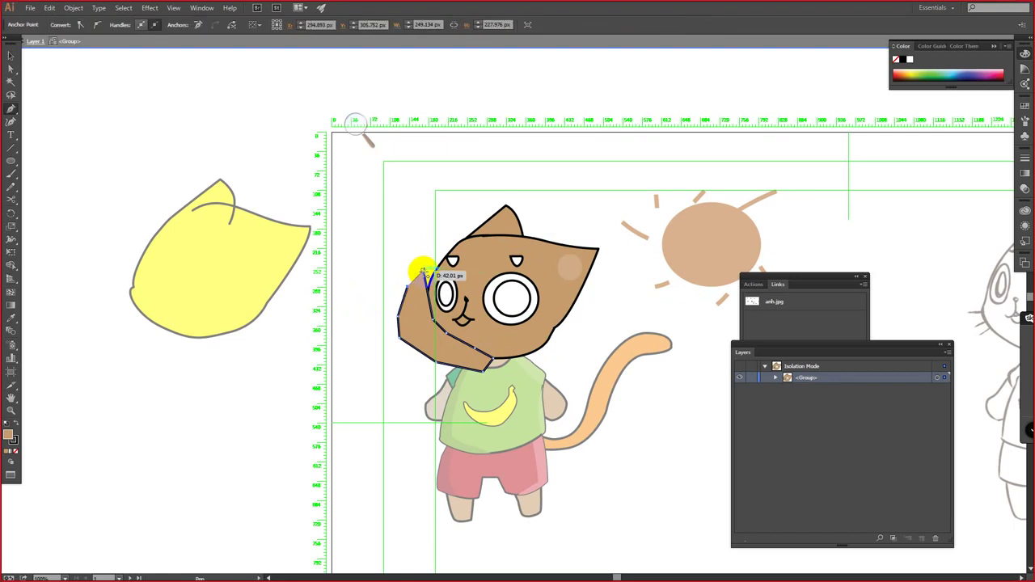
Step: Set the face shadow shape's stroke to None and fill it with a darker brown
key(v)
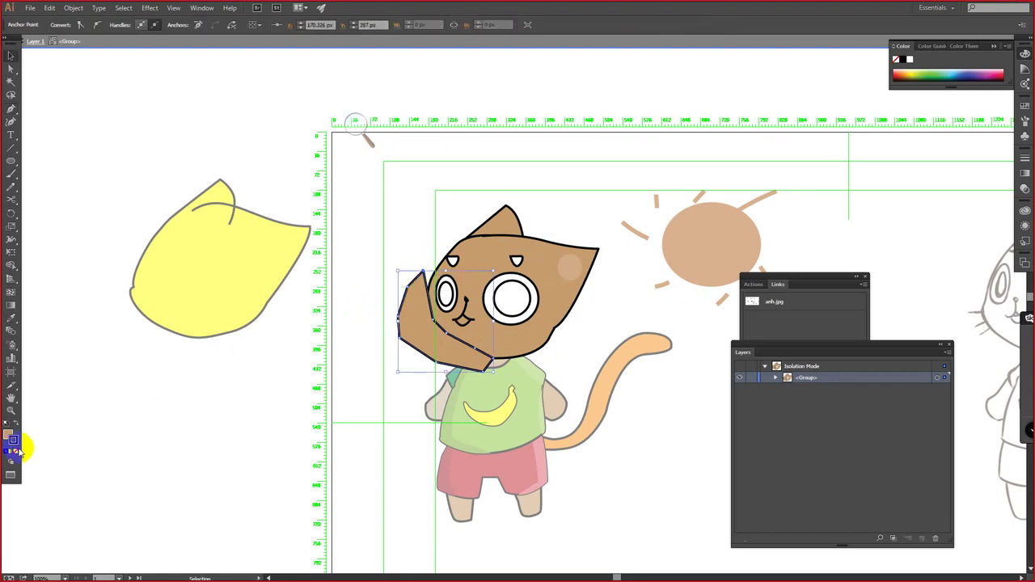
click(17, 453)
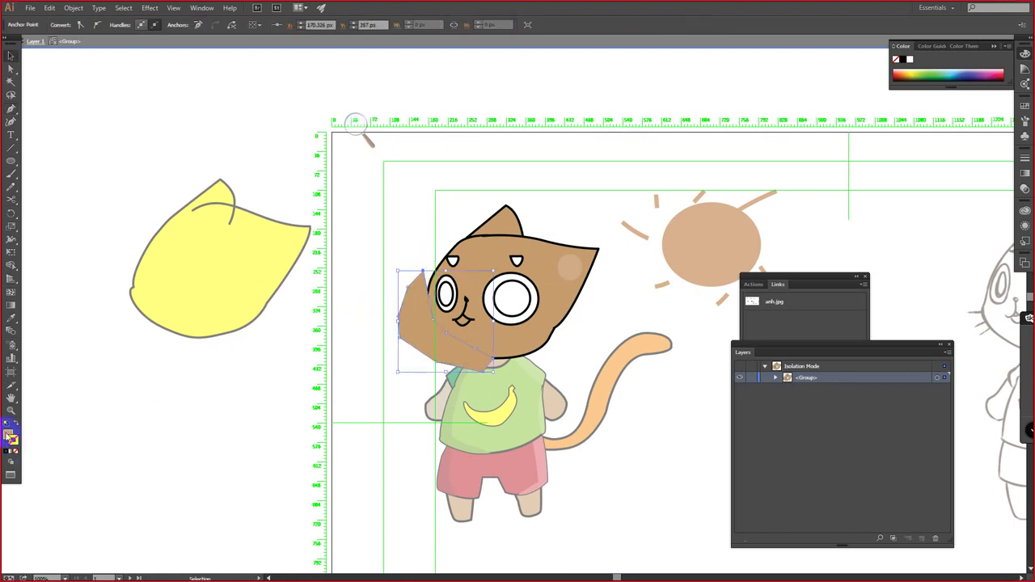
double_click(9, 436)
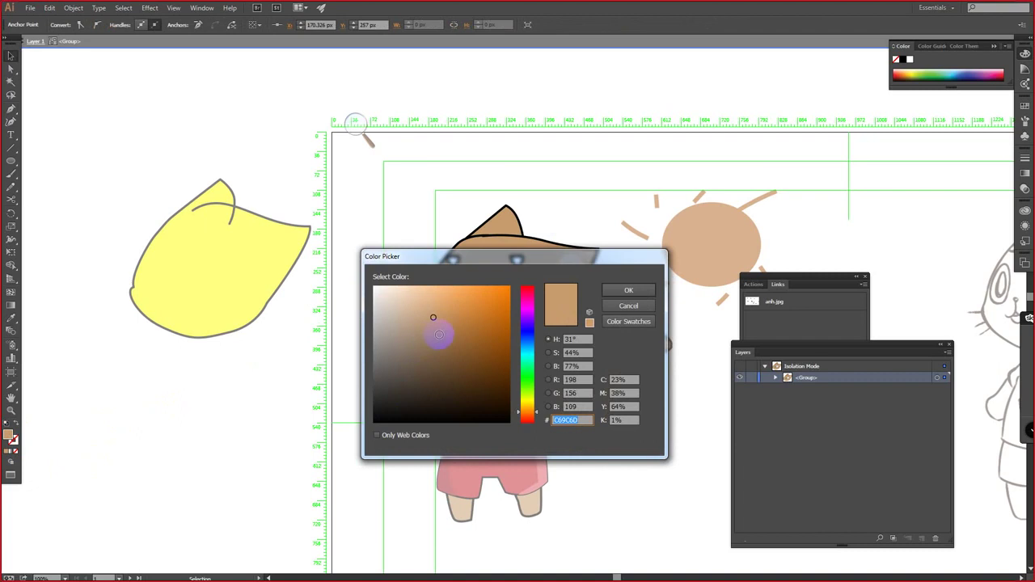
click(438, 334)
key(Return)
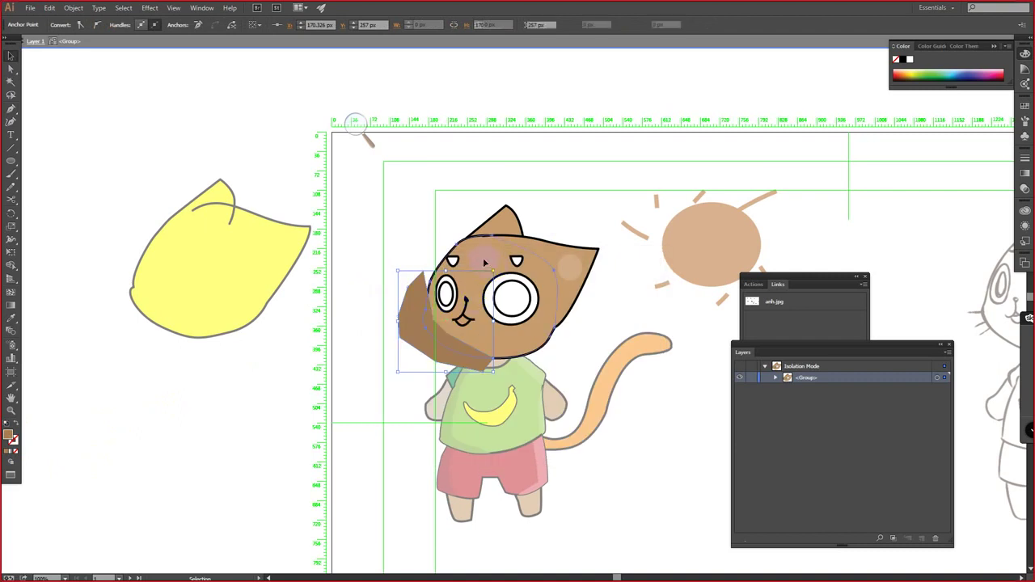
Step: Paste a copy of the face in front, clip the brown shadow to it with a clipping mask and leave isolation mode
click(410, 305)
click(410, 304)
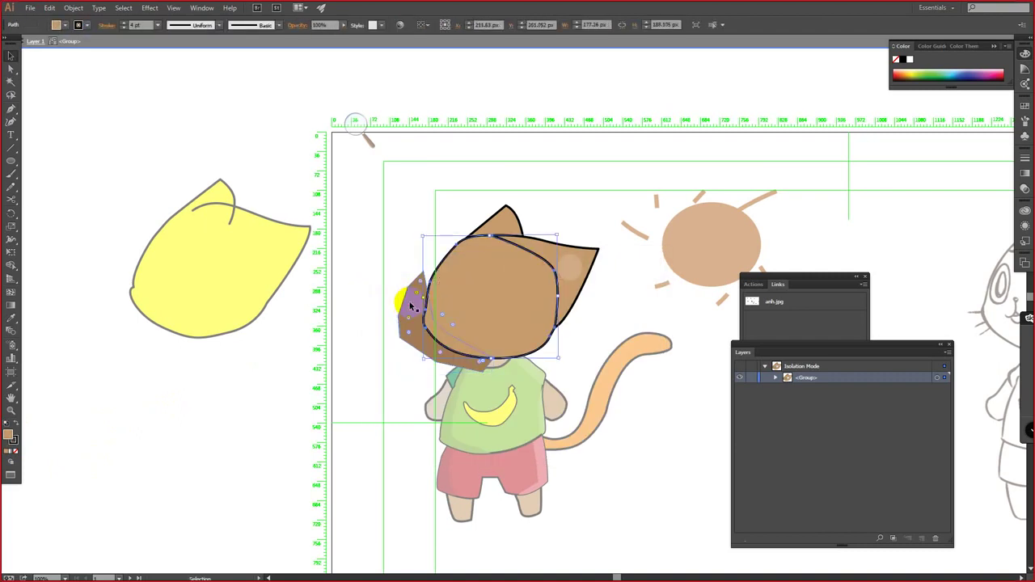
right_click(410, 307)
click(454, 400)
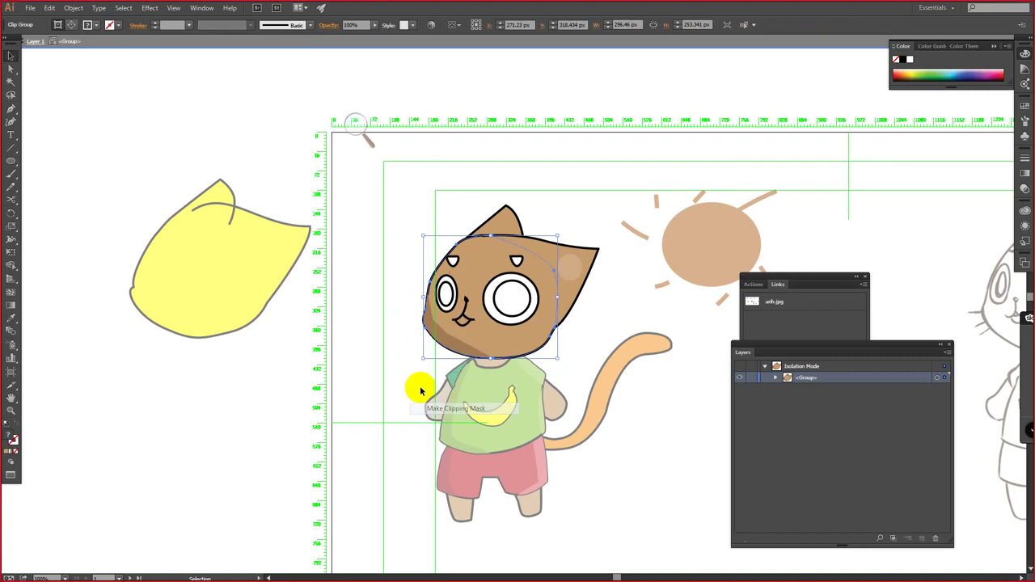
double_click(267, 372)
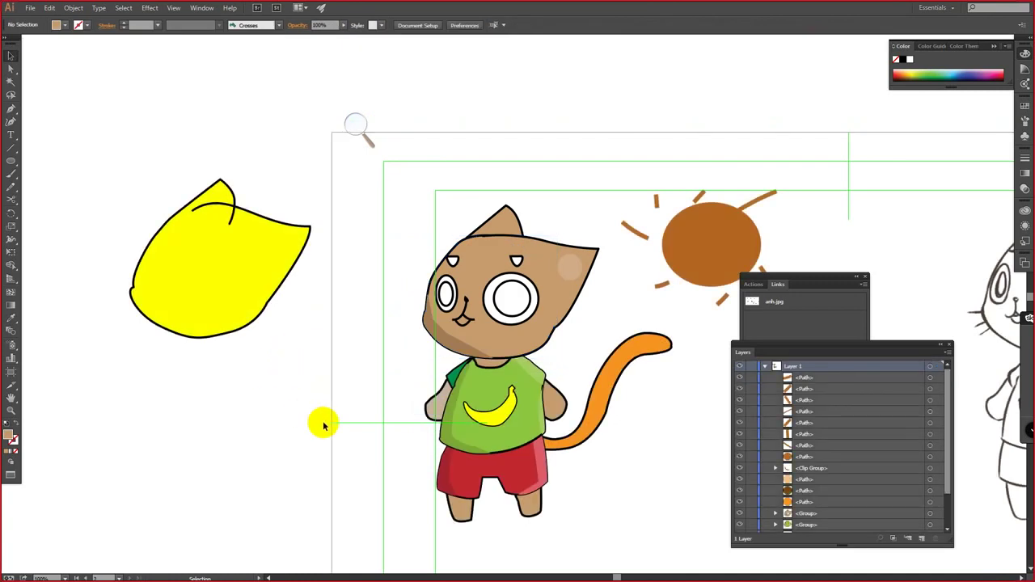
Step: Isolate the head group, fill the cat's back ear with a darker brown, about #896C50, and leave isolation mode
scroll(406, 340, down, 3)
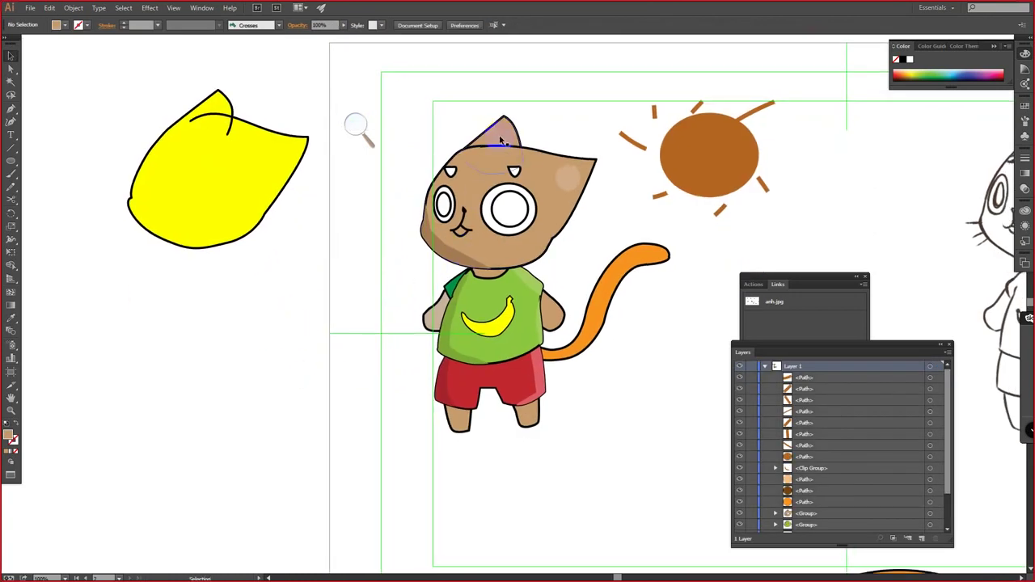
click(501, 137)
double_click(502, 134)
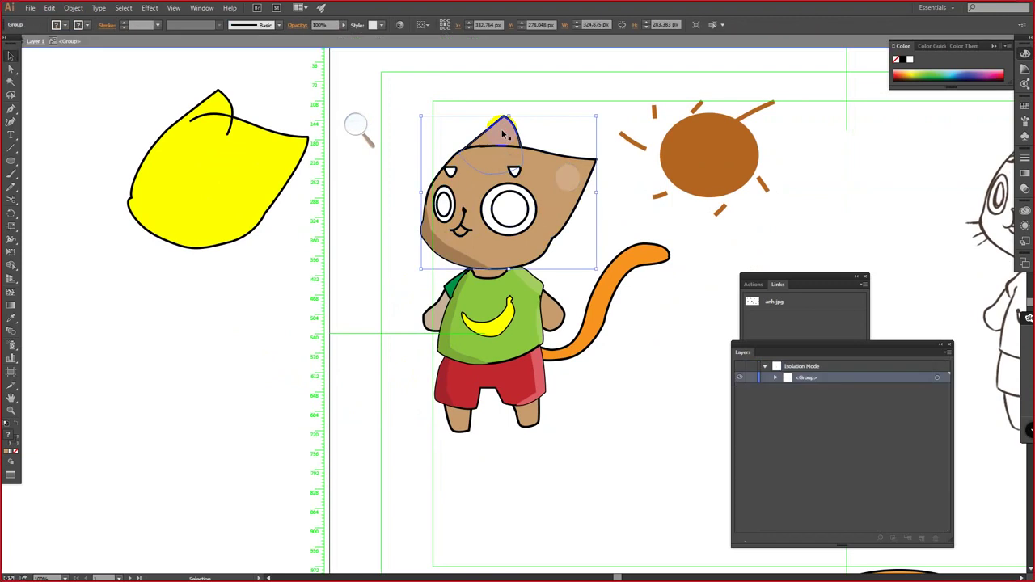
click(503, 136)
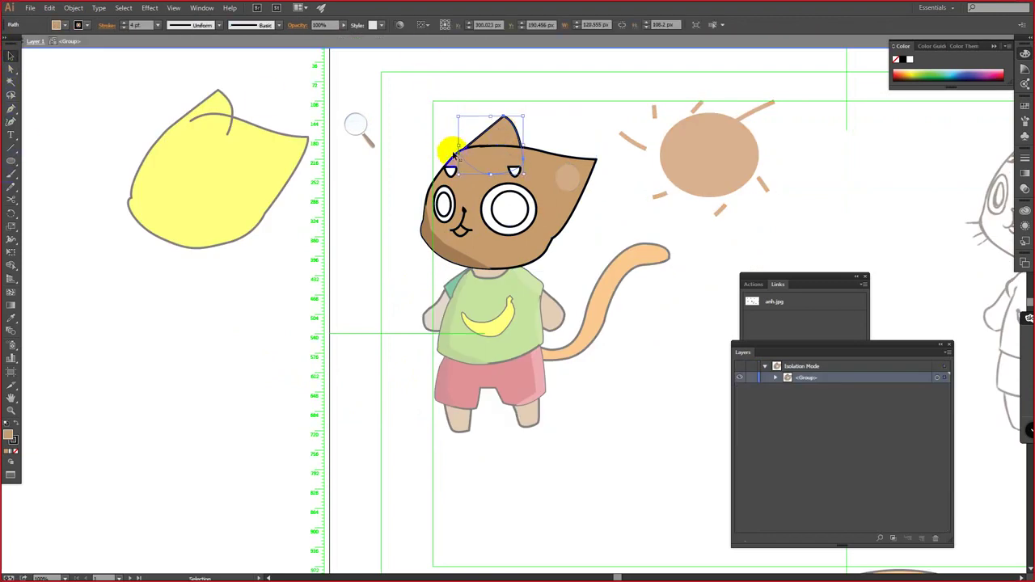
key(i)
click(5, 420)
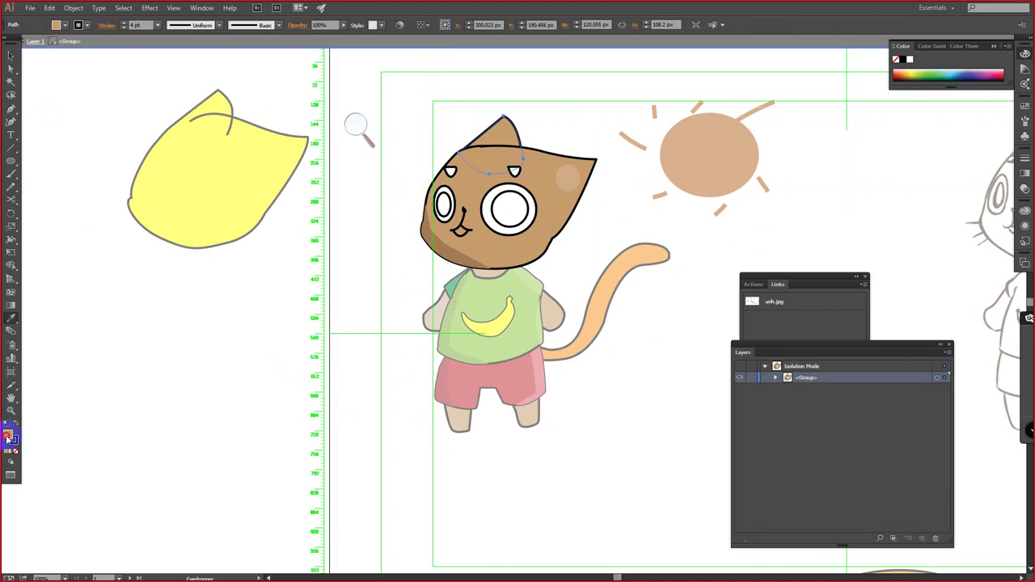
double_click(8, 437)
click(426, 335)
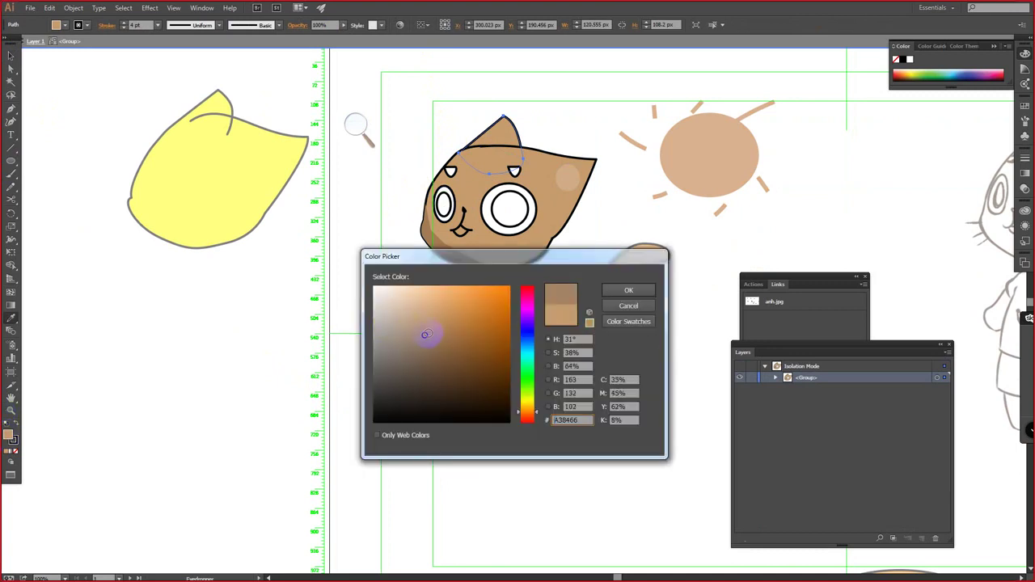
drag(426, 335, 430, 340)
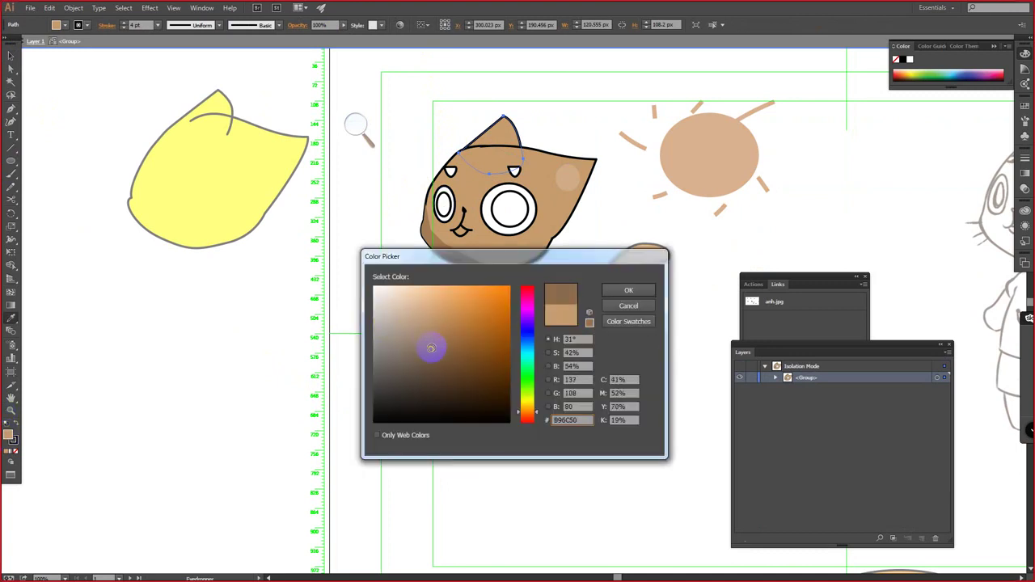
key(Return)
double_click(269, 291)
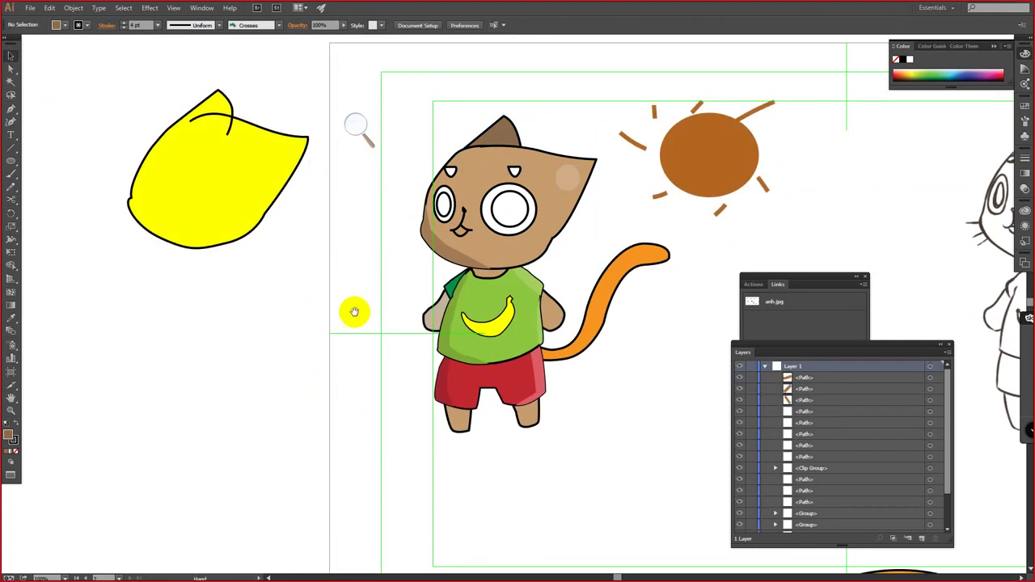
Step: Isolate the shorts-and-legs group and draw a closed Pen shadow shape over the left-hand leg's outer side, extending beyond its outline
drag(354, 309, 363, 236)
drag(524, 259, 545, 267)
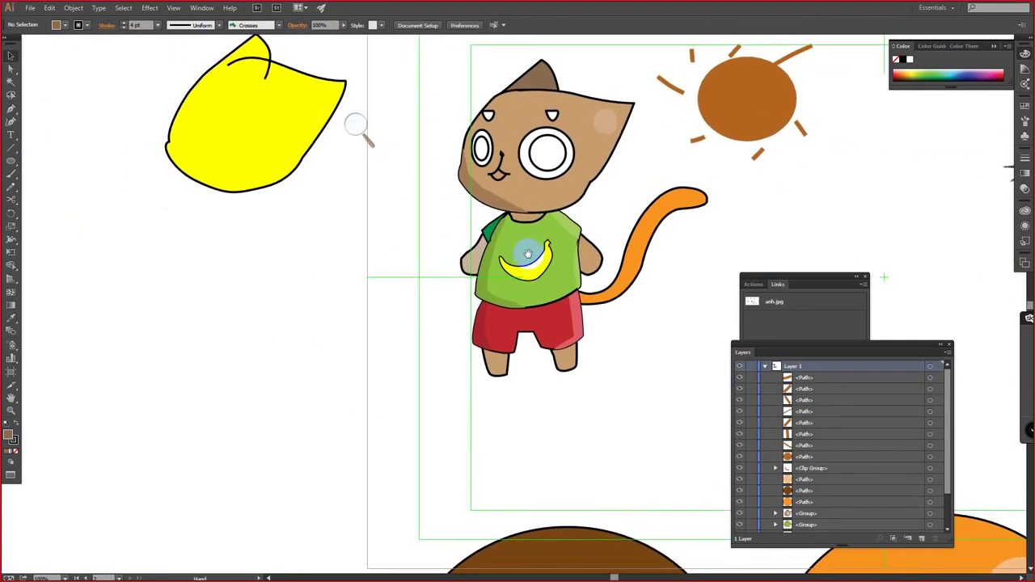
click(496, 366)
double_click(496, 368)
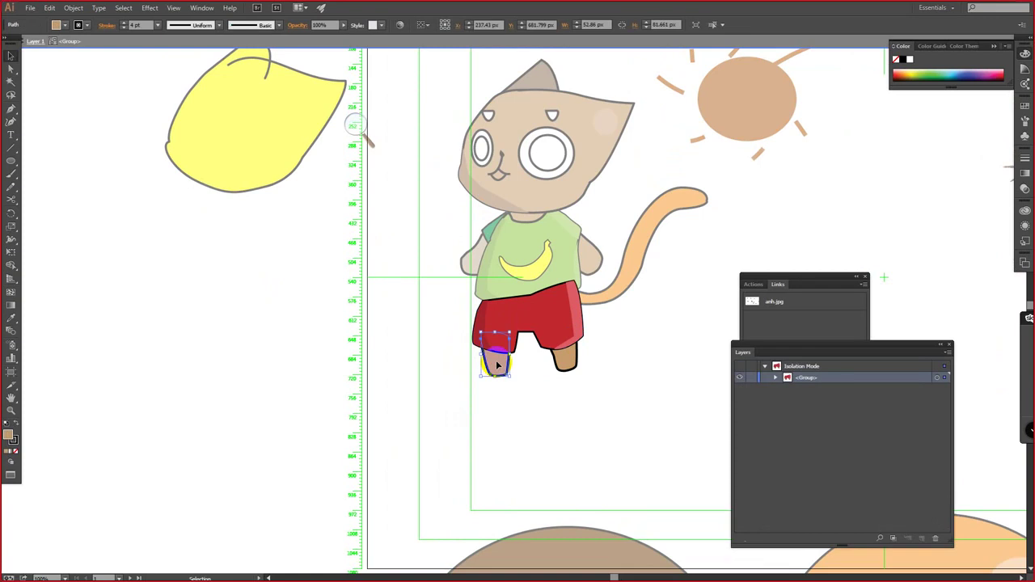
key(p)
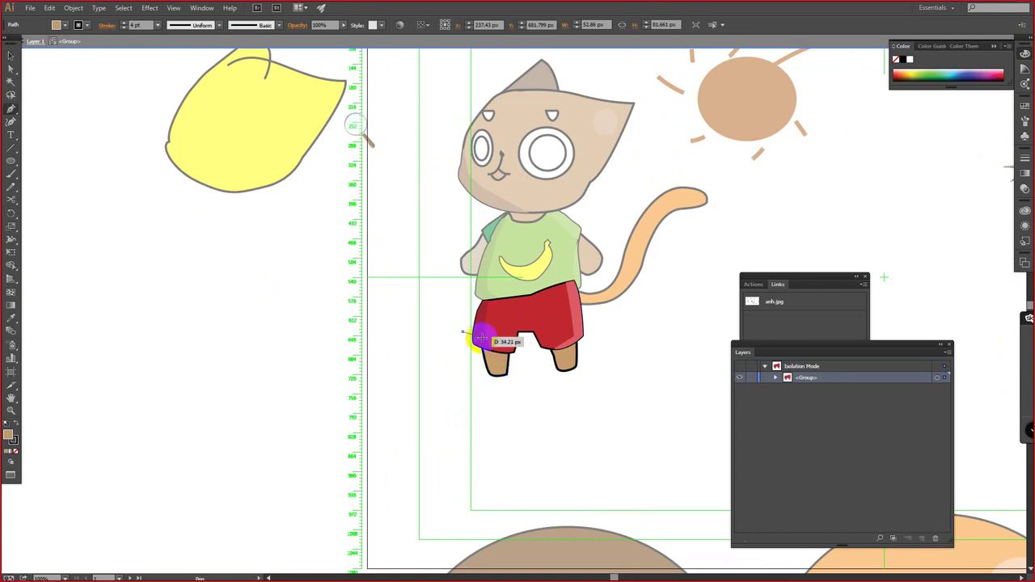
drag(492, 356, 501, 386)
click(502, 384)
click(478, 381)
click(463, 371)
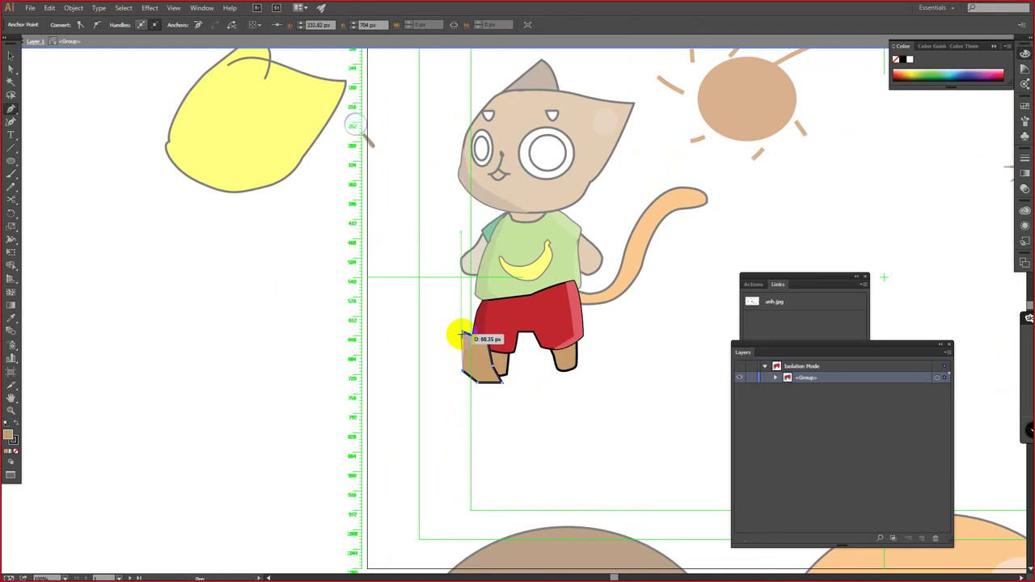
key(v)
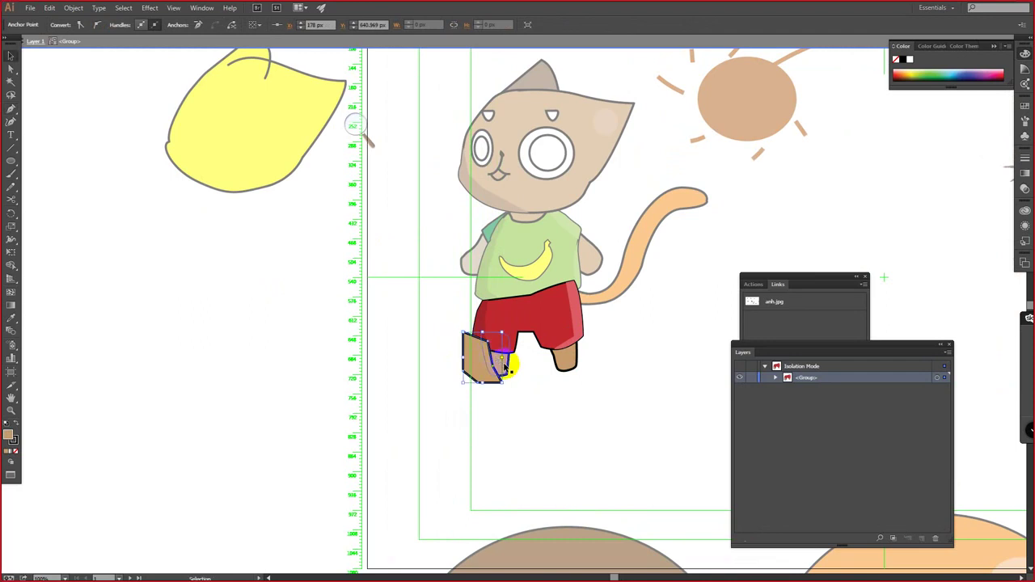
Step: Set the left-hand leg shadow's stroke to None and fill it with a darker brown, #A3805F
click(16, 451)
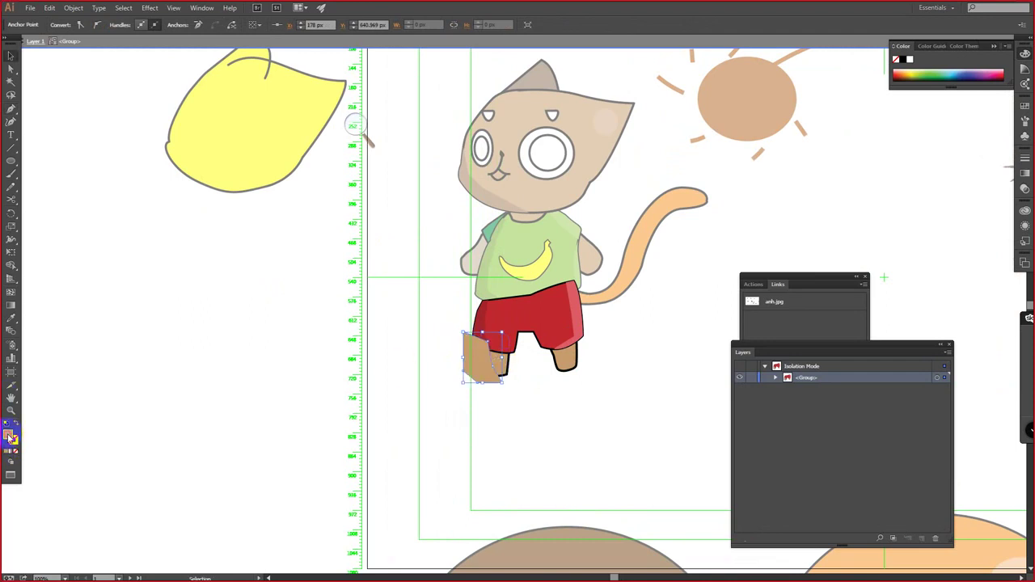
double_click(12, 437)
click(431, 334)
key(Return)
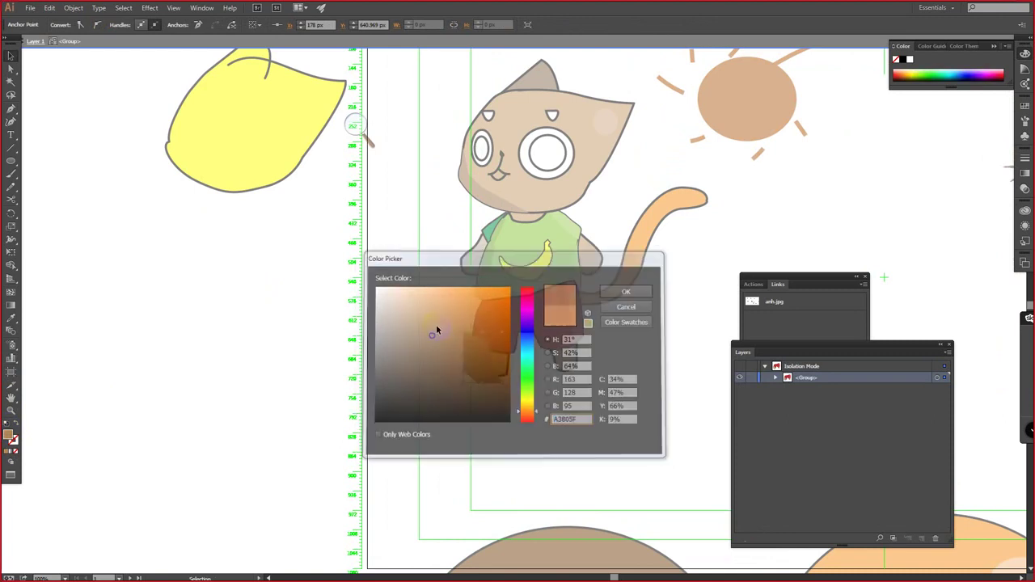
Step: Paste a copy of the left-hand leg in front, clip the shadow to it with a clipping mask and leave isolation mode
click(509, 372)
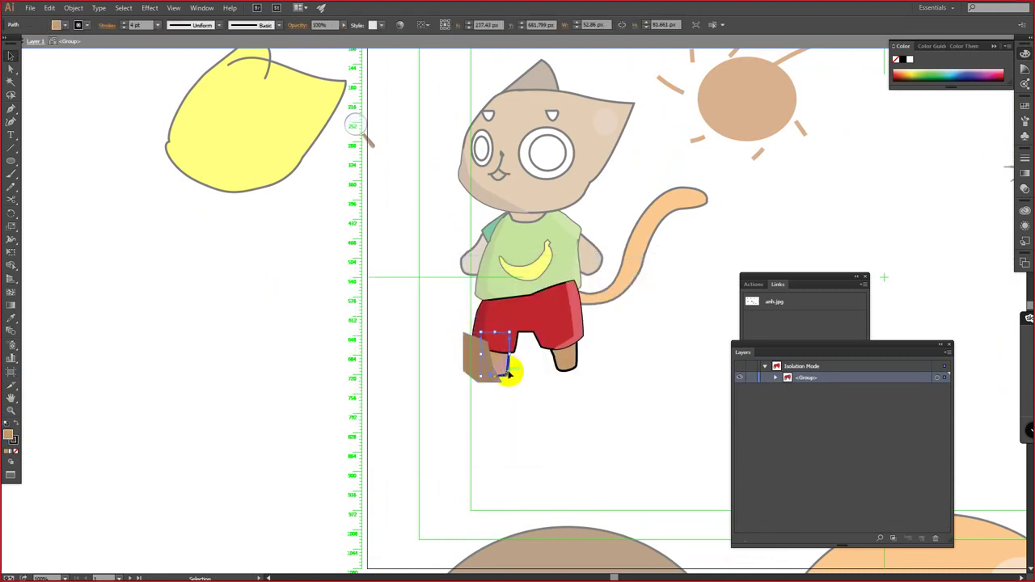
click(467, 366)
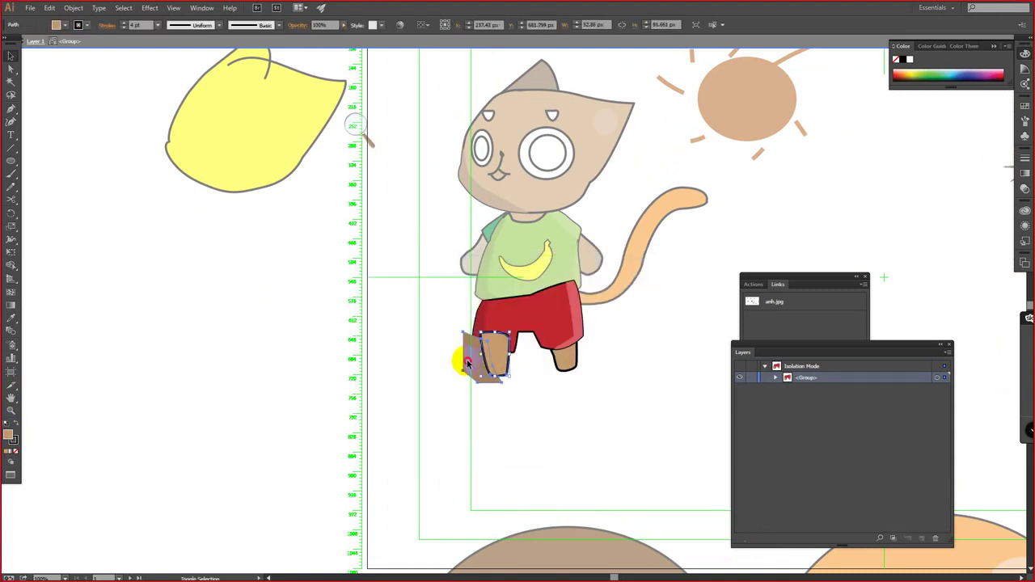
right_click(466, 364)
click(482, 459)
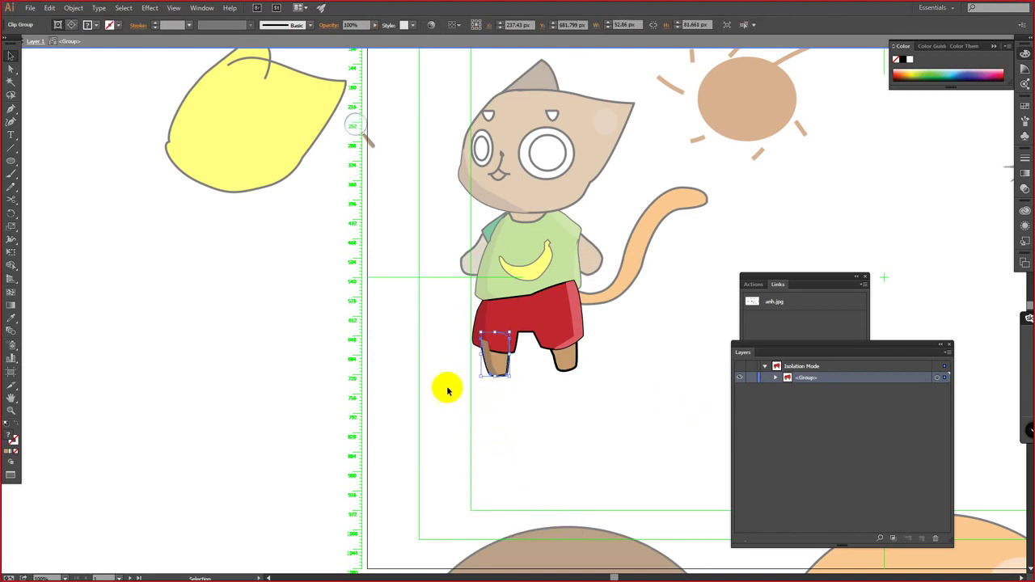
double_click(386, 386)
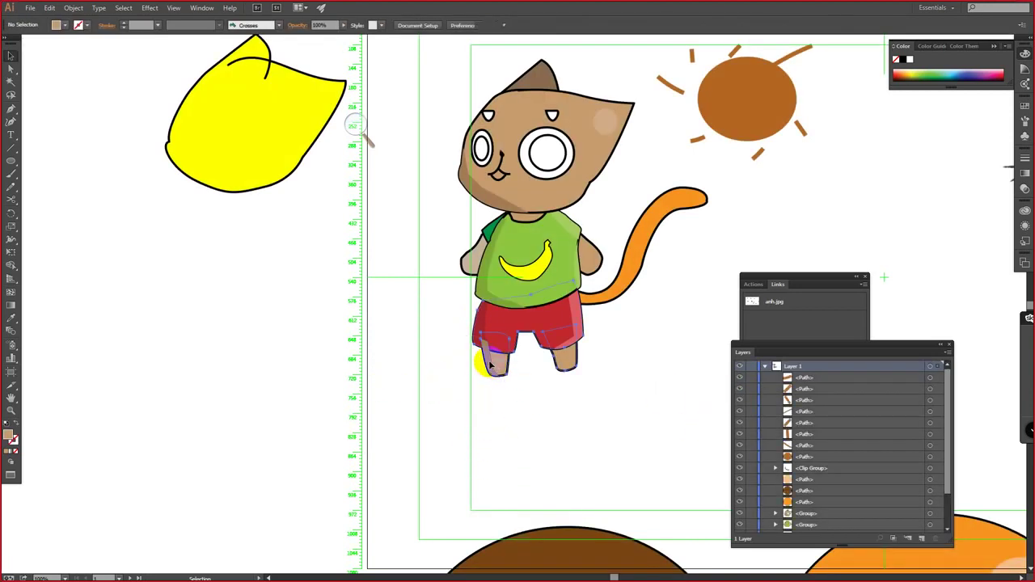
click(481, 359)
click(493, 360)
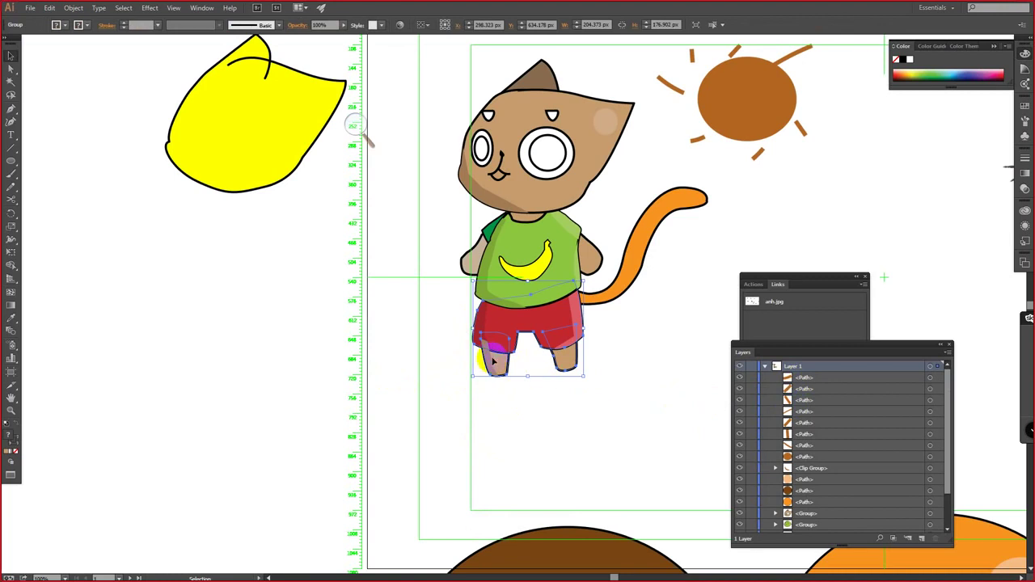
double_click(490, 359)
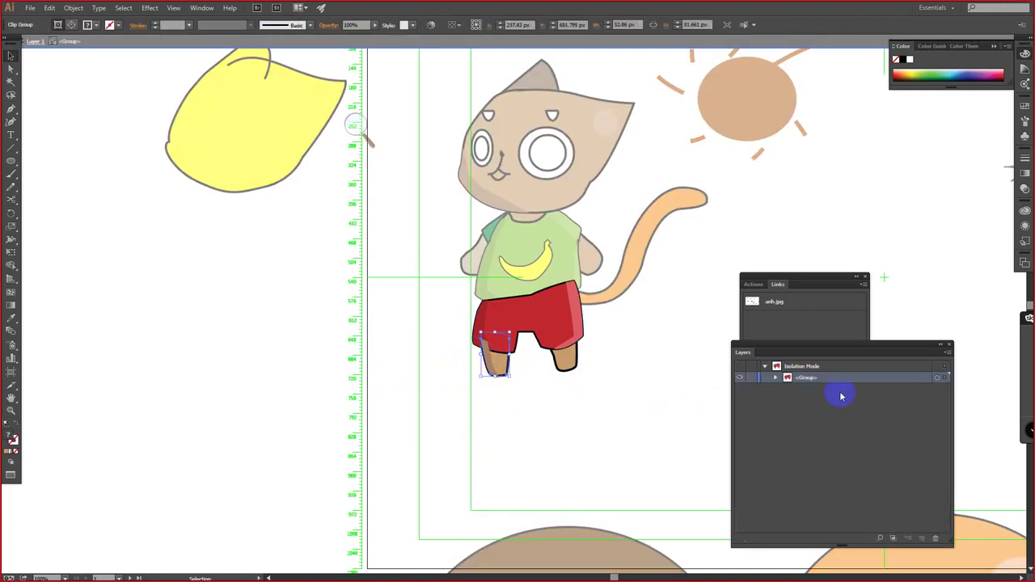
double_click(111, 122)
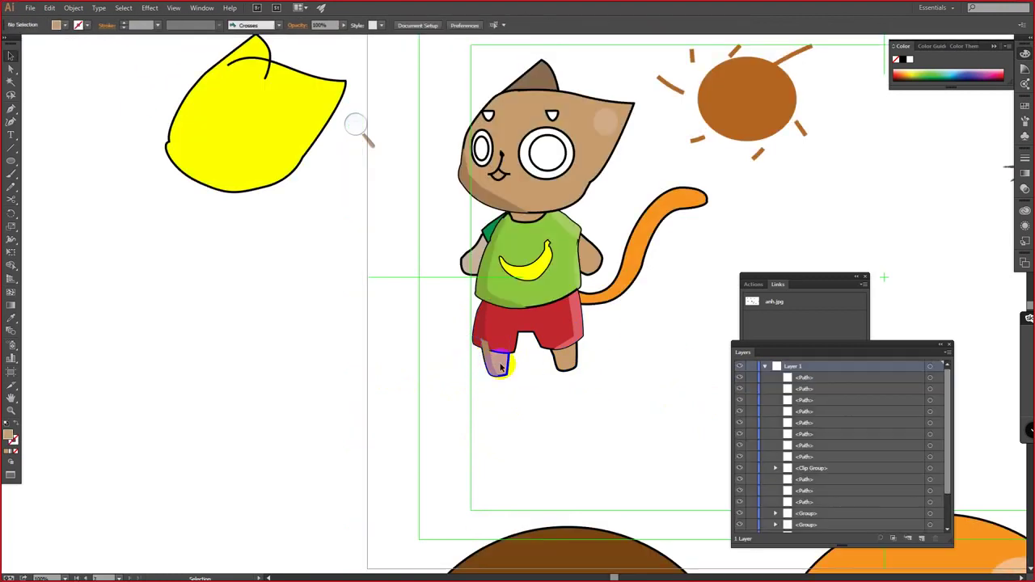
Step: Select the shorts-and-legs group and expand its contents in the layer list
click(491, 365)
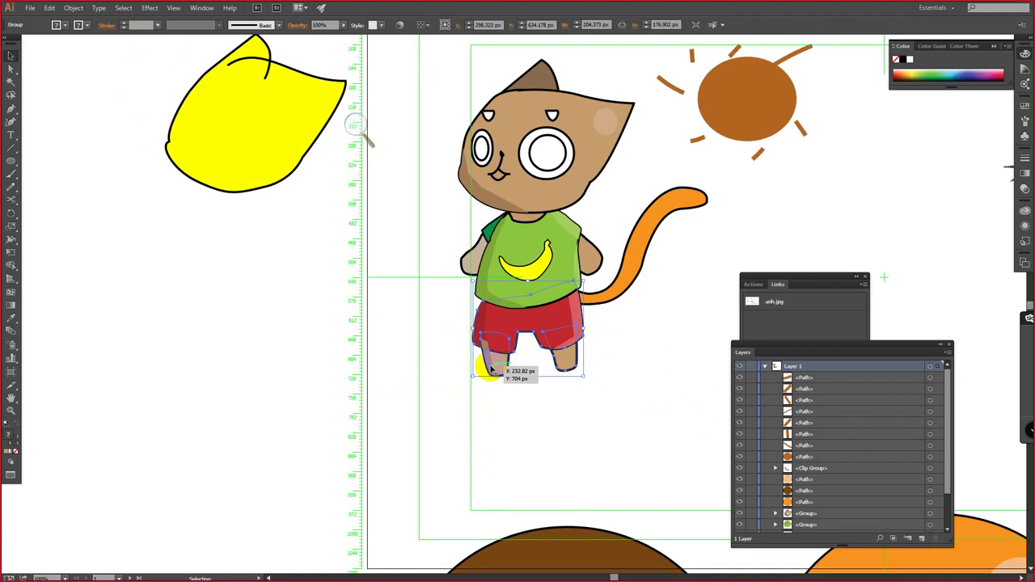
scroll(850, 452, down, 2)
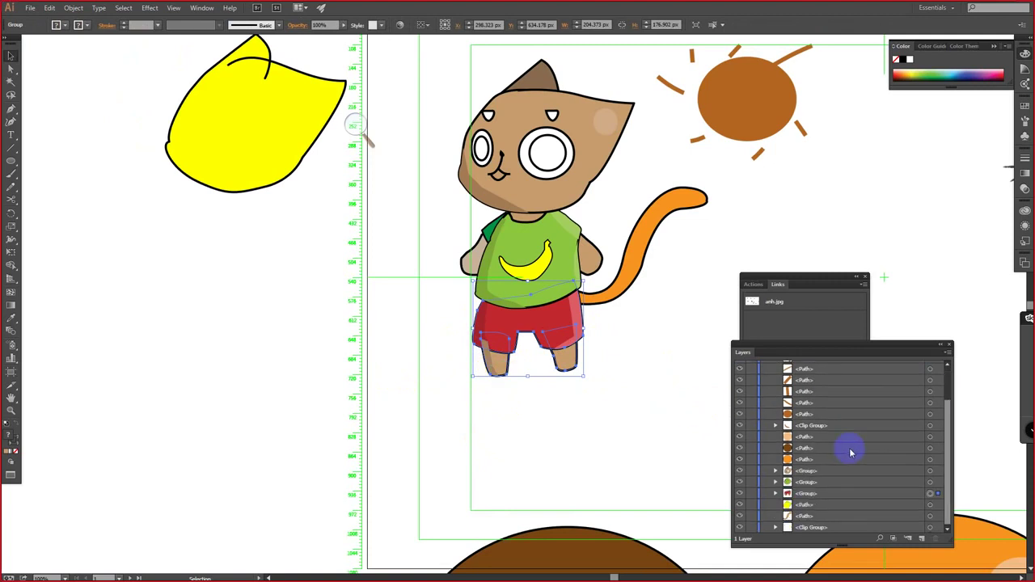
click(773, 427)
click(773, 427)
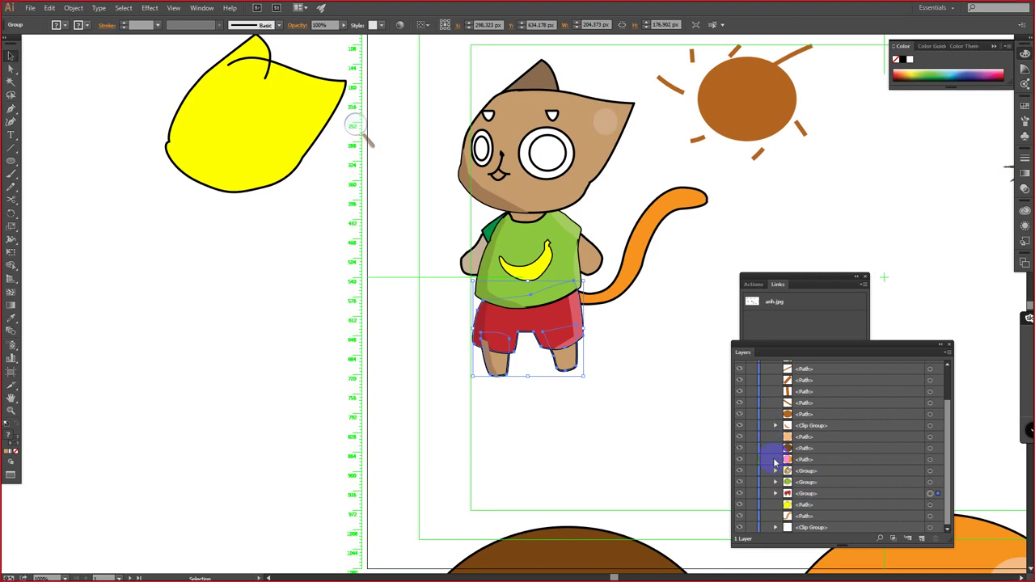
click(774, 526)
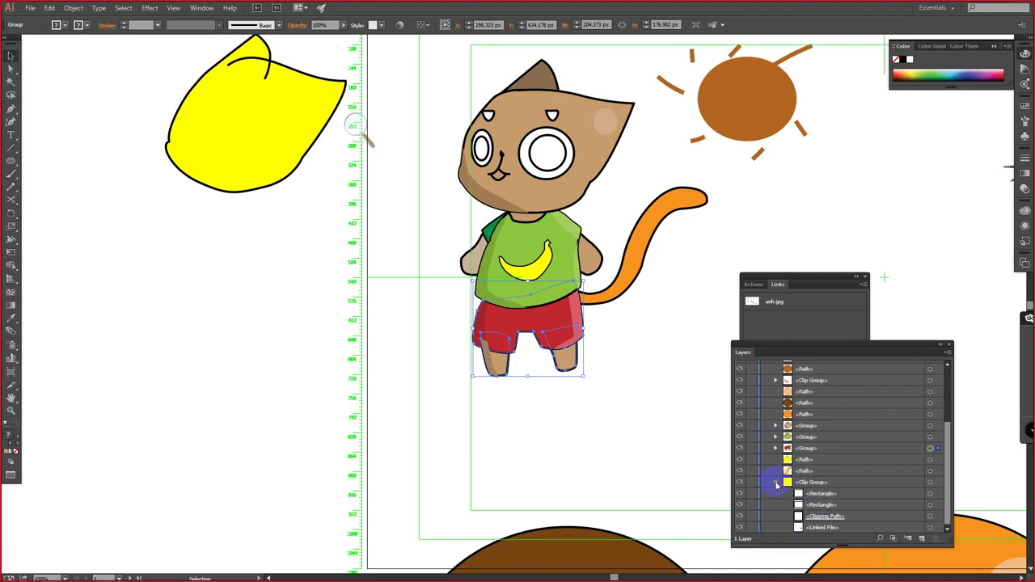
click(775, 479)
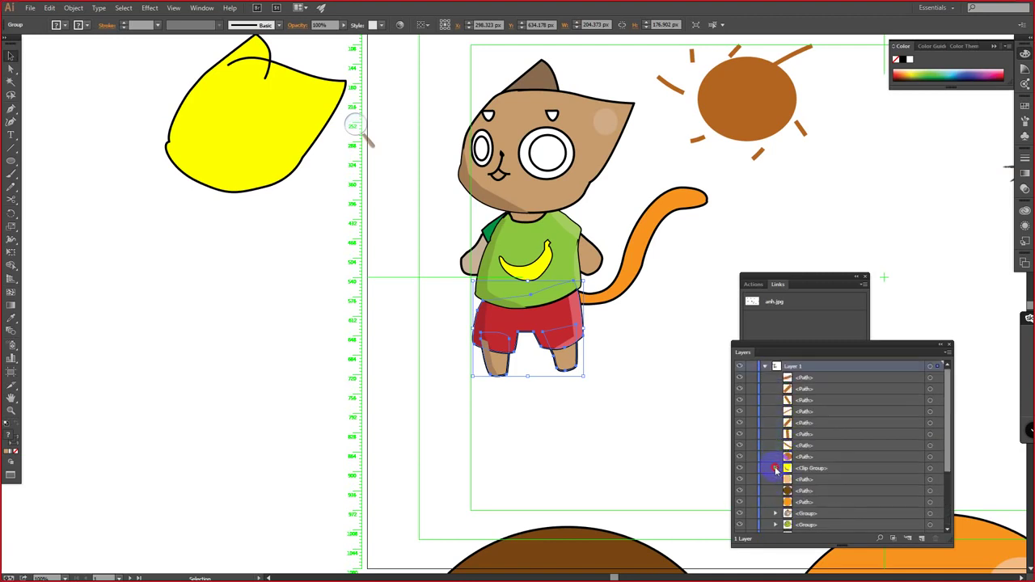
click(774, 468)
scroll(776, 467, down, 4)
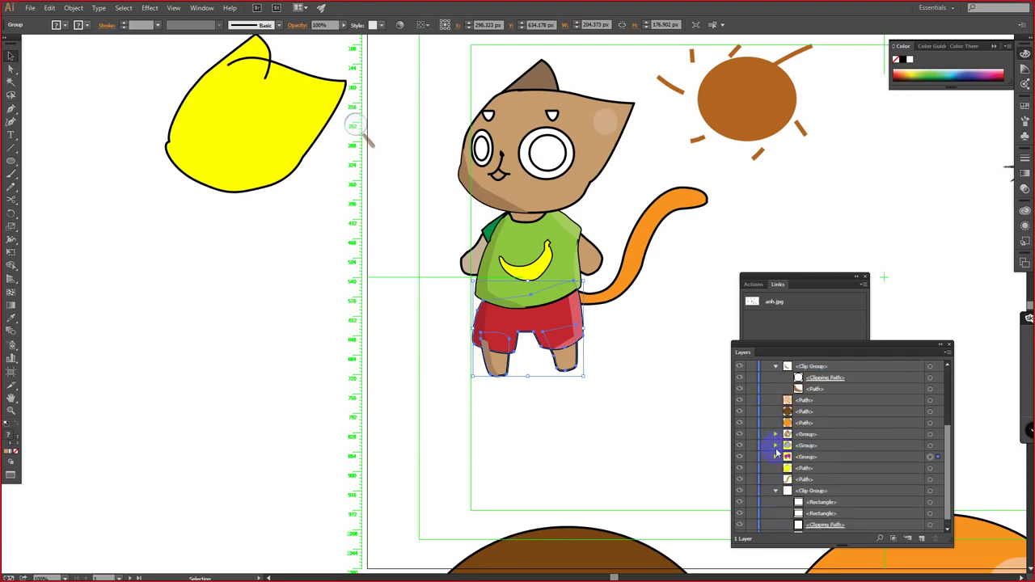
click(775, 458)
scroll(776, 457, down, 3)
Step: Move the left-hand leg shadow's clip group beneath the shorts, directly above the left-hand leg path, and deselect everything
click(818, 402)
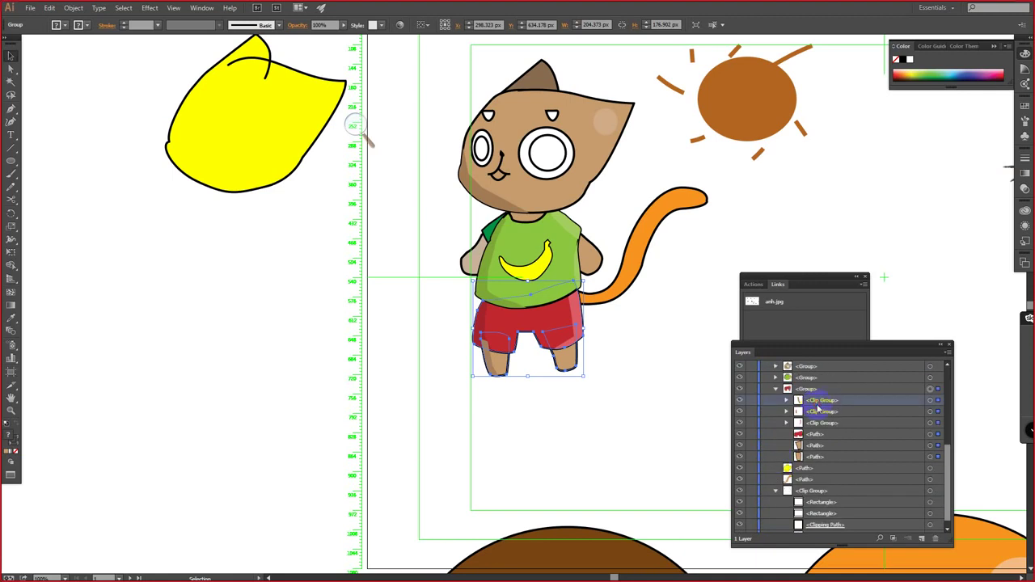
drag(825, 400, 824, 450)
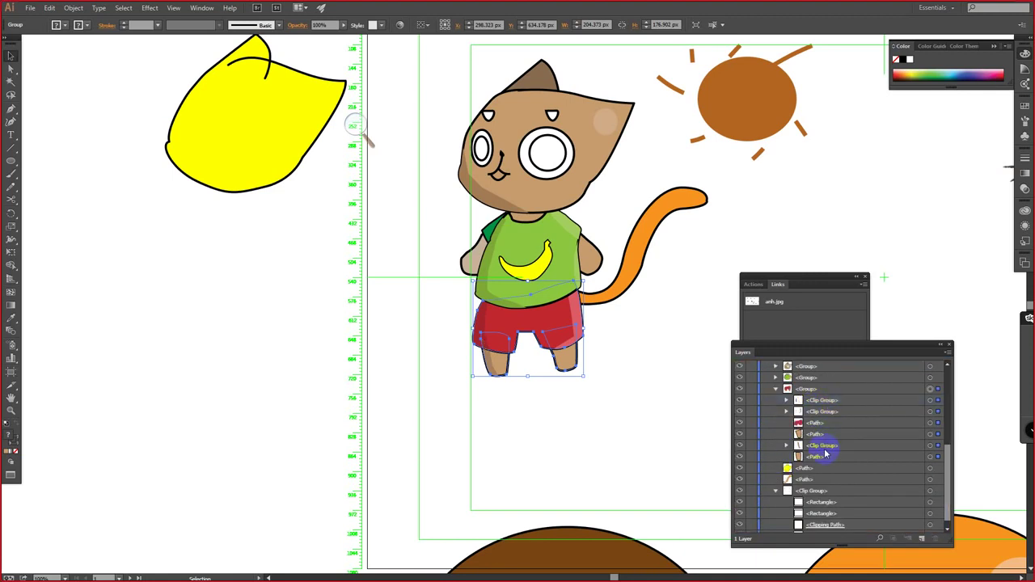
click(434, 385)
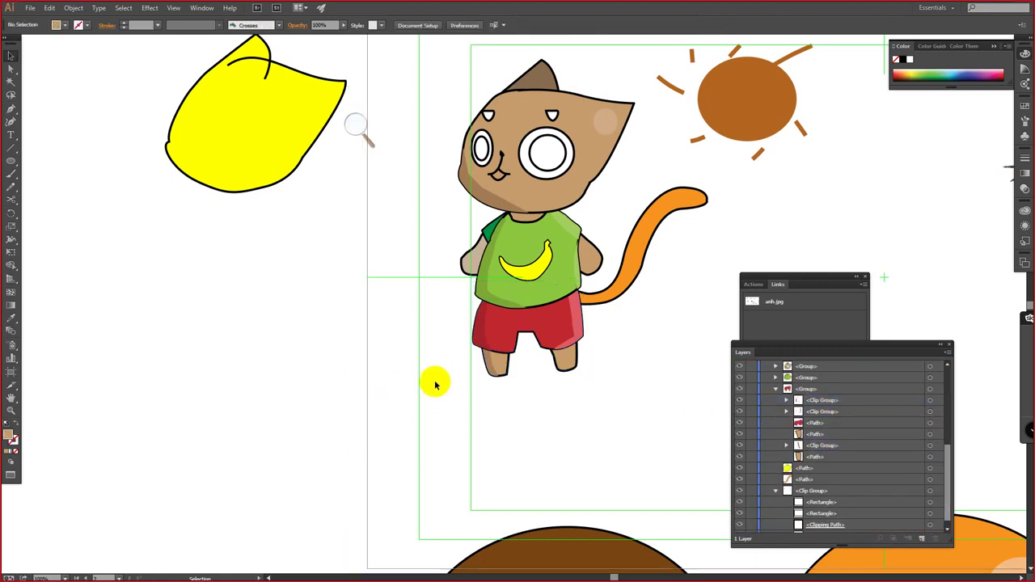
Step: Isolate the shorts-and-legs group and draw a closed Pen shadow shape over the right-hand leg's inner side, extending beyond its outline
double_click(566, 362)
click(566, 362)
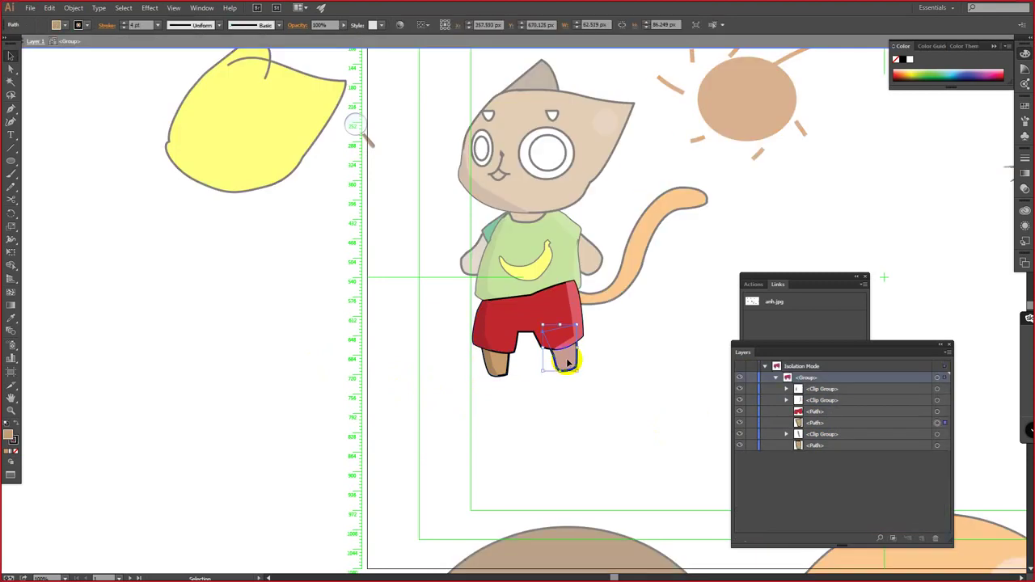
click(9, 108)
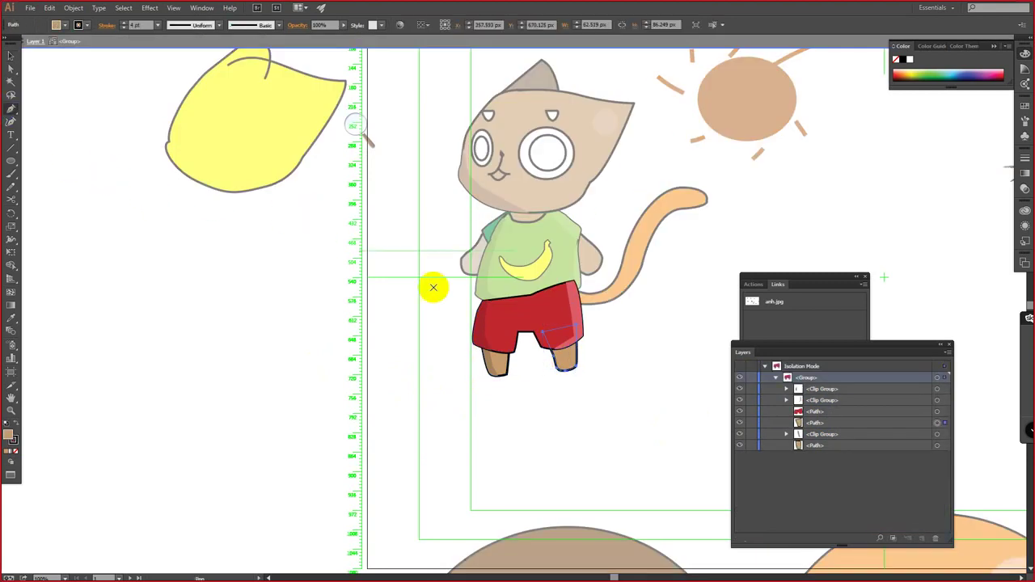
click(493, 321)
click(527, 334)
click(548, 338)
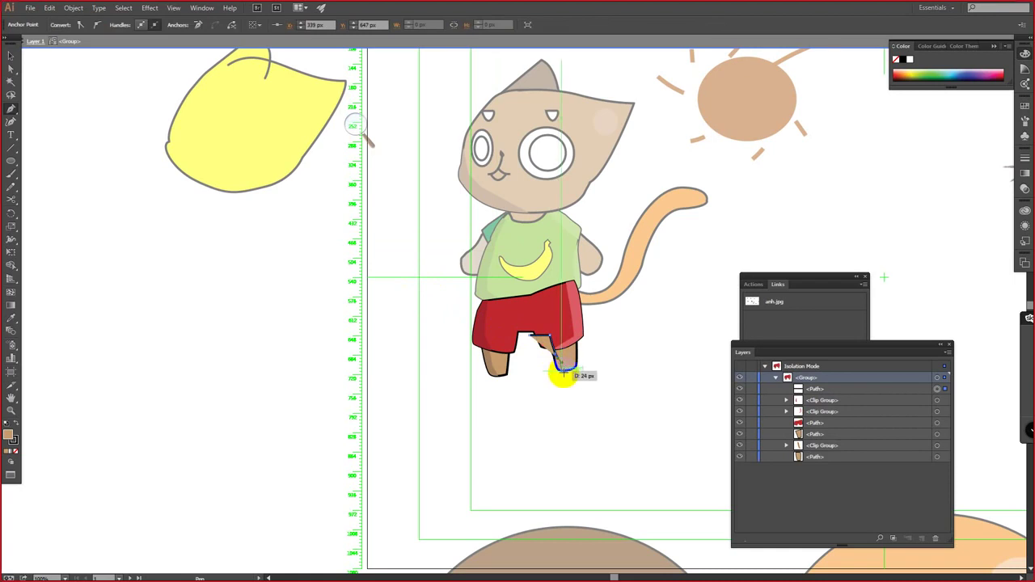
click(566, 378)
click(554, 377)
click(539, 354)
click(530, 334)
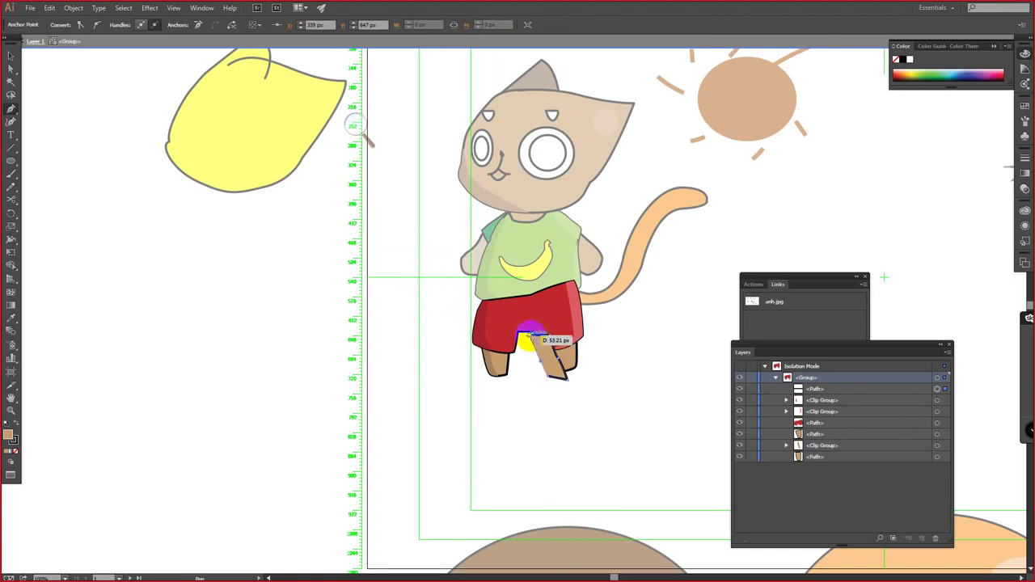
Step: Fill the right-hand leg's shadow shape with darker brown #AA845E, without a stroke, and deselect it
double_click(9, 437)
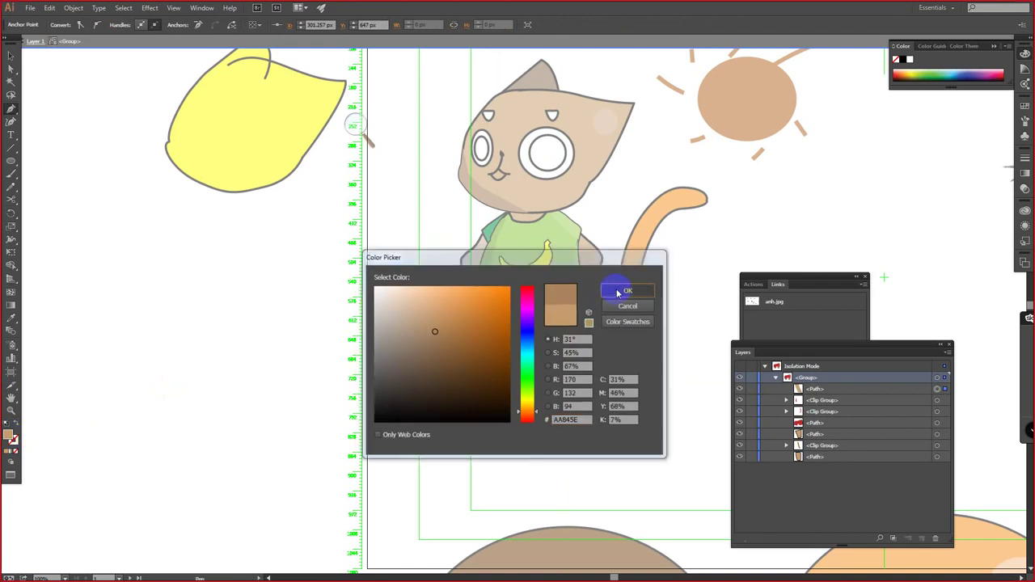
click(620, 291)
click(571, 365)
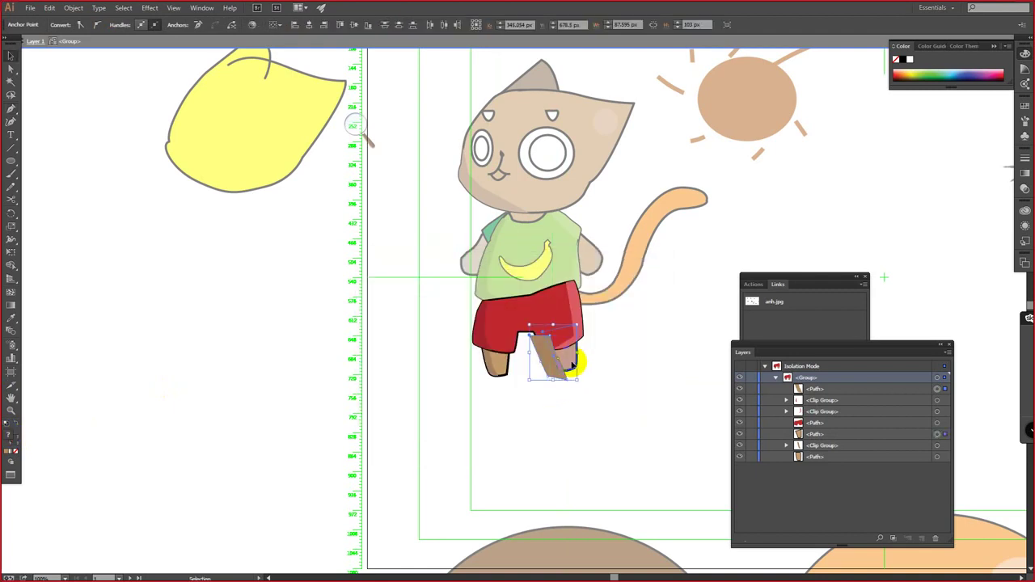
click(587, 364)
Step: Paste a copy of the right-hand leg in front, clip the shadow to it with a clipping mask and leave isolation mode
click(541, 350)
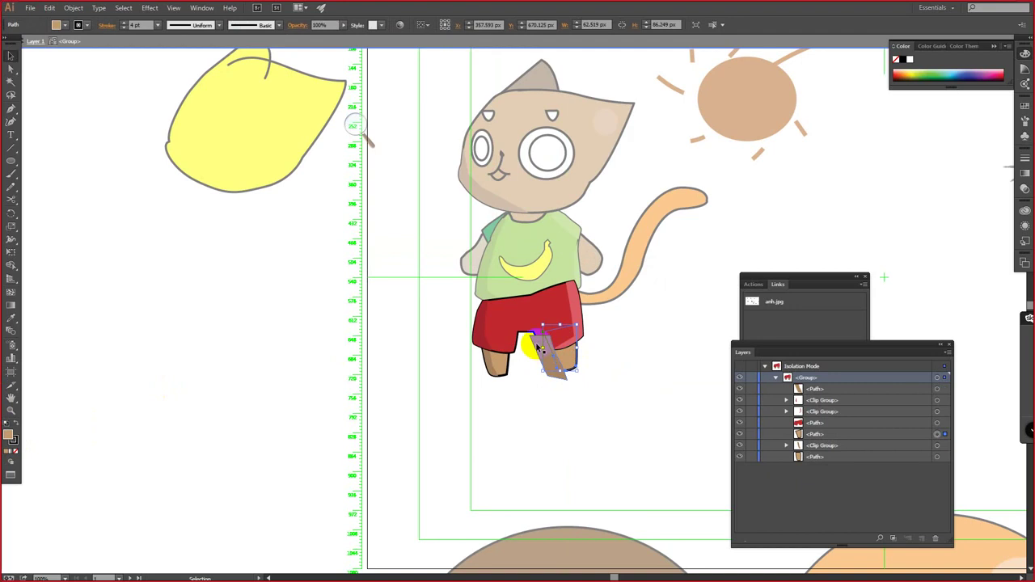
click(533, 343)
key(ctrl+f)
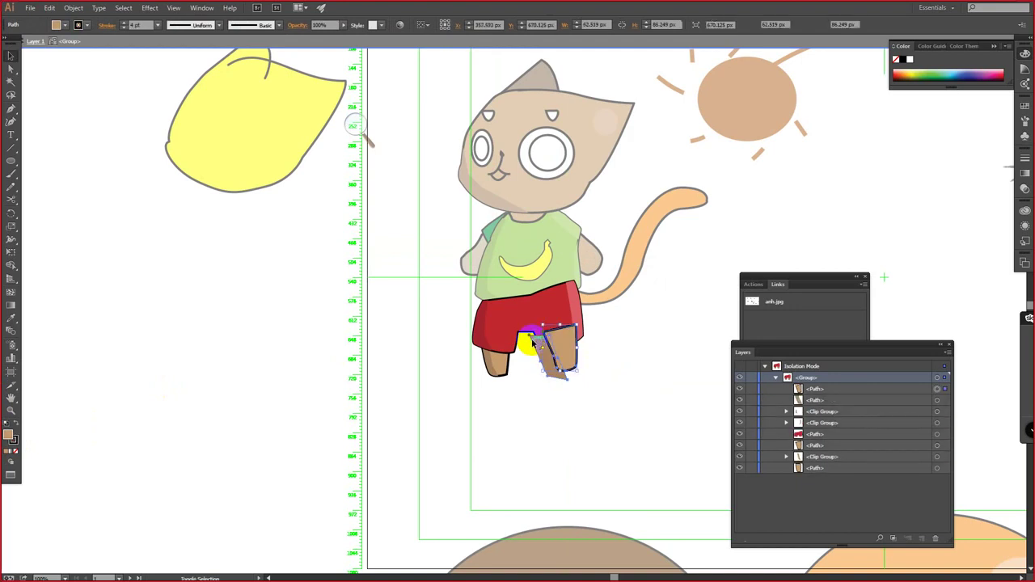
right_click(532, 344)
click(561, 441)
double_click(324, 345)
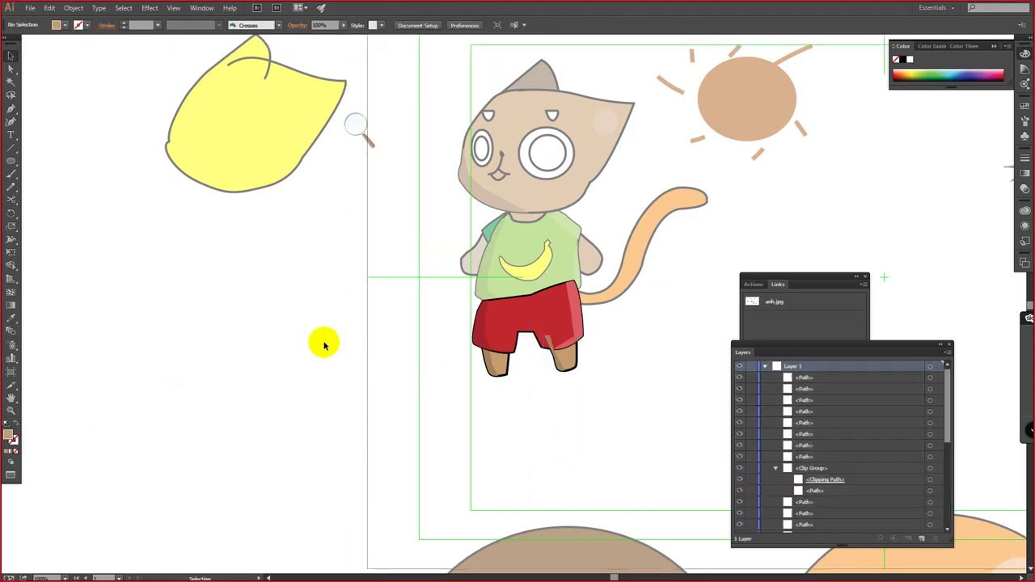
Step: Move the right-hand leg shadow's clip group beneath the shorts, directly above the right-hand leg path, and deselect everything
click(555, 358)
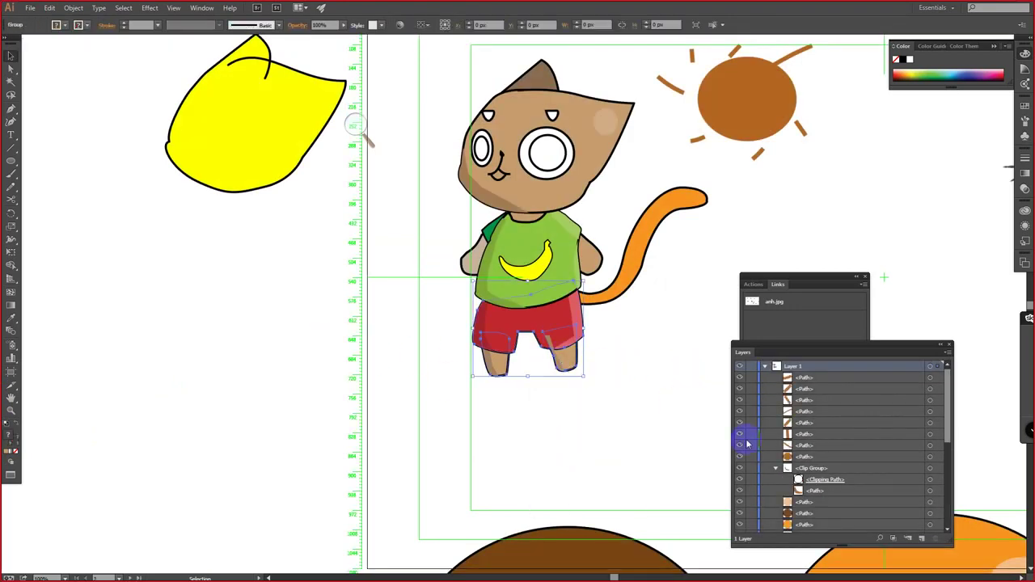
scroll(776, 449, down, 5)
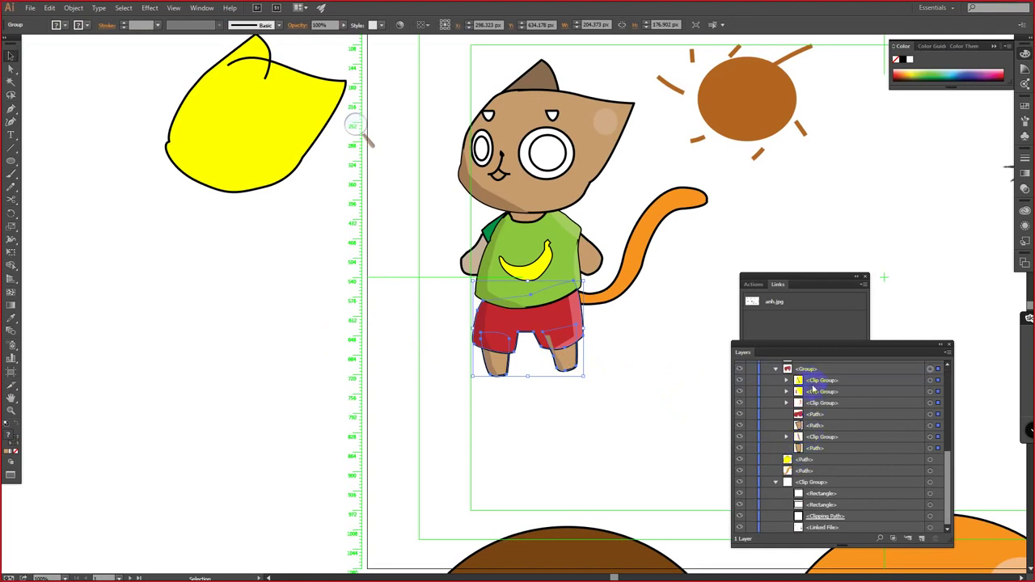
drag(812, 389, 814, 417)
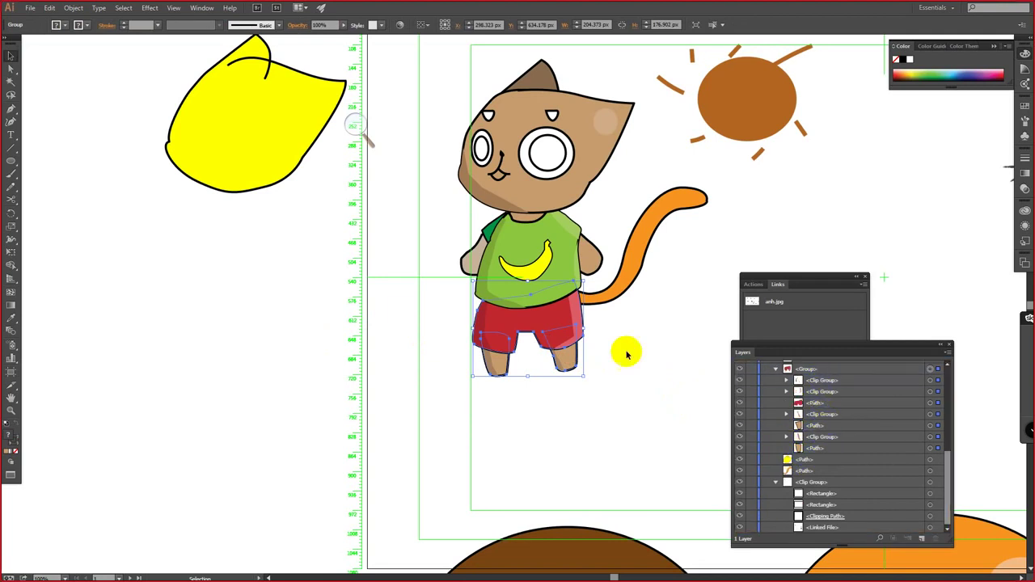
click(279, 299)
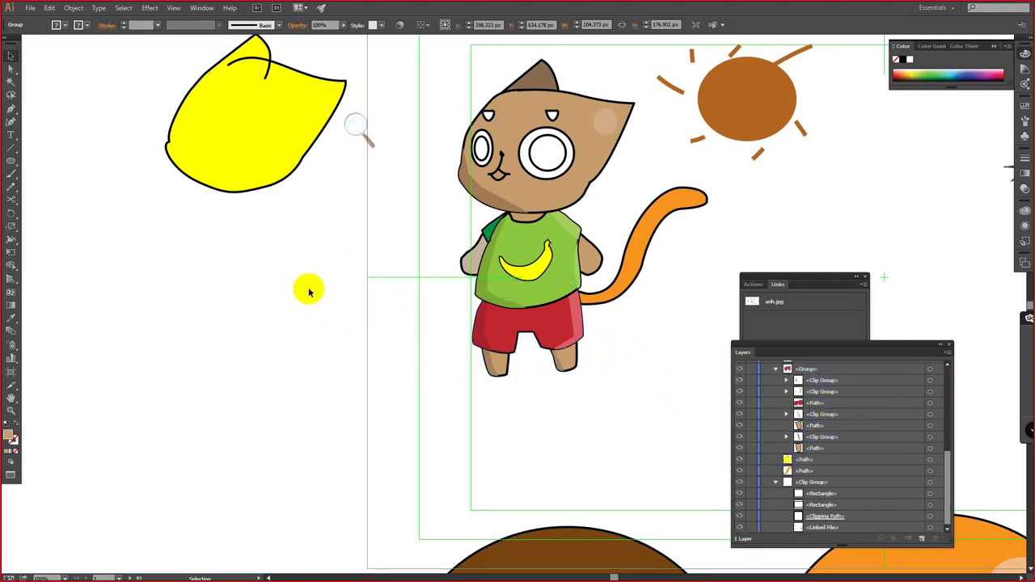
Step: Draw a closed Pen highlight shape about 150 by 65 px over the tail's tip, extending beyond its outline
click(647, 232)
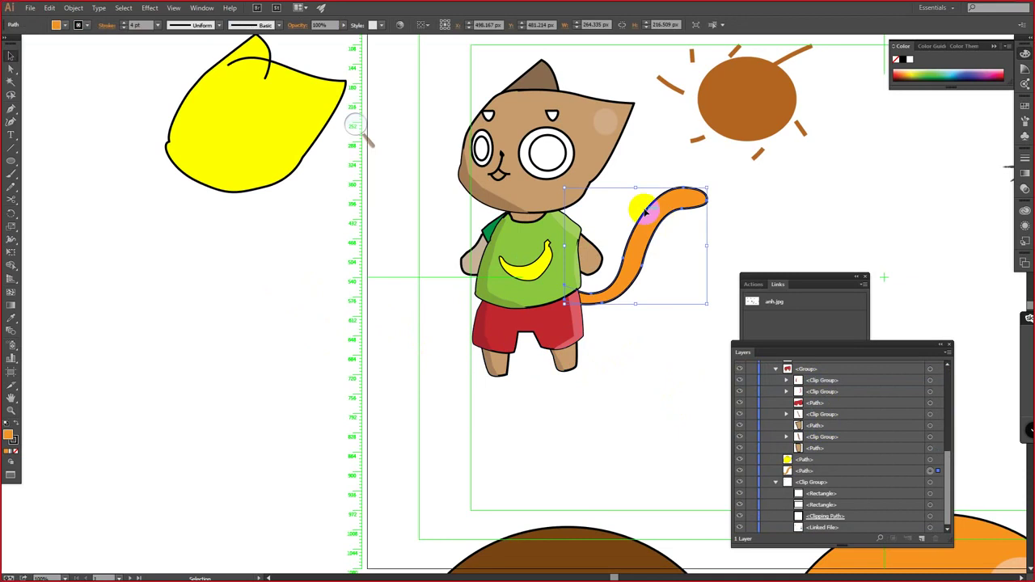
key(p)
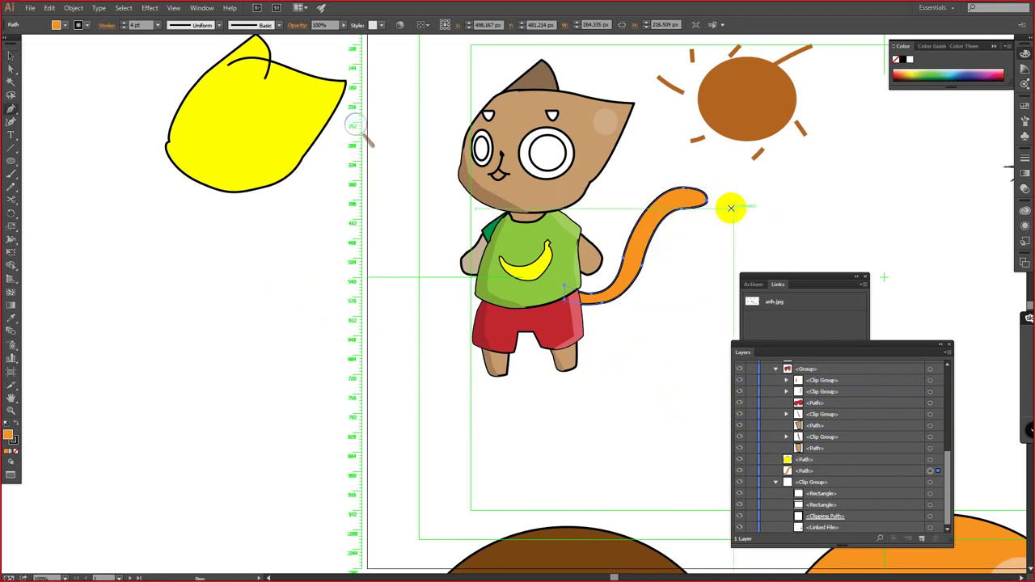
click(730, 208)
click(684, 205)
drag(659, 196, 730, 210)
Step: Fill the tail highlight with light orange #E5A667 and remove its stroke
double_click(9, 437)
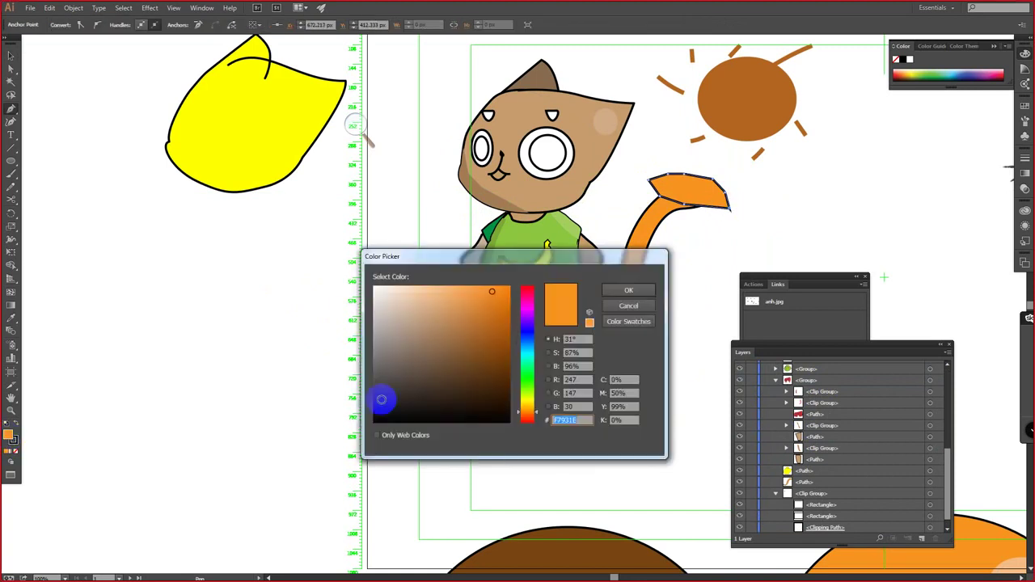
click(449, 299)
click(625, 290)
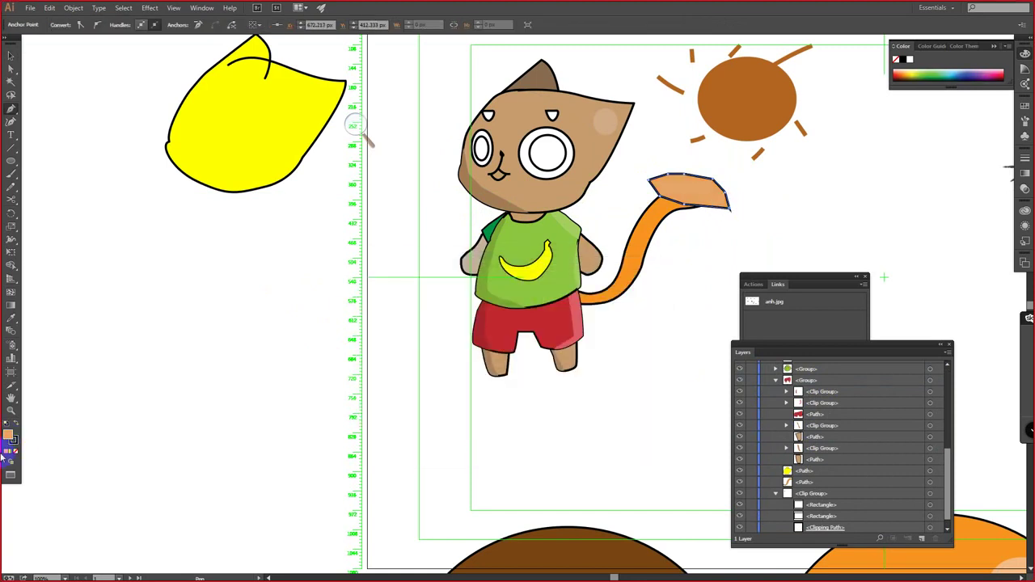
click(17, 452)
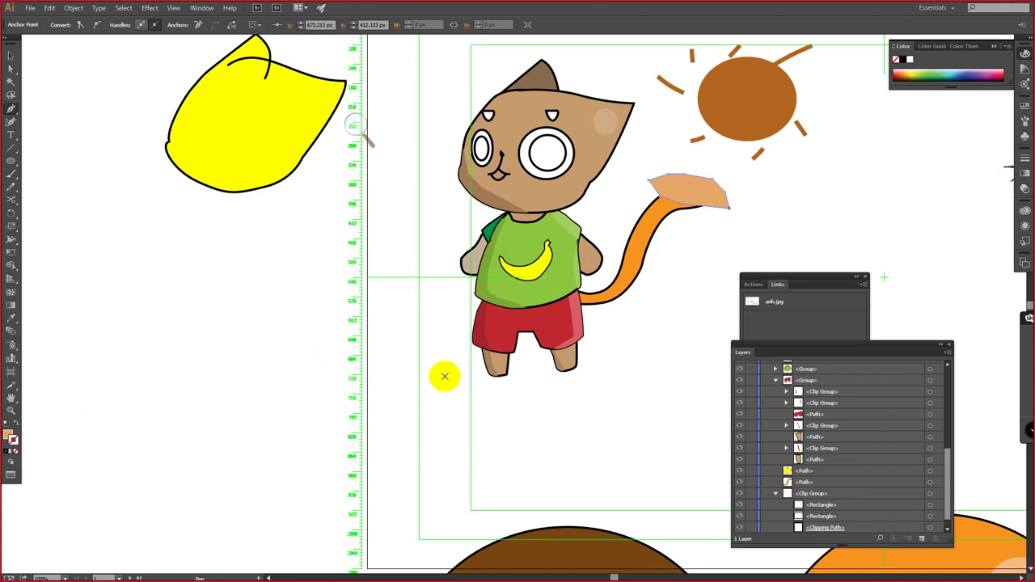
Step: Copy the orange tail and paste the copy in front of the highlight in the same position
key(v)
click(635, 242)
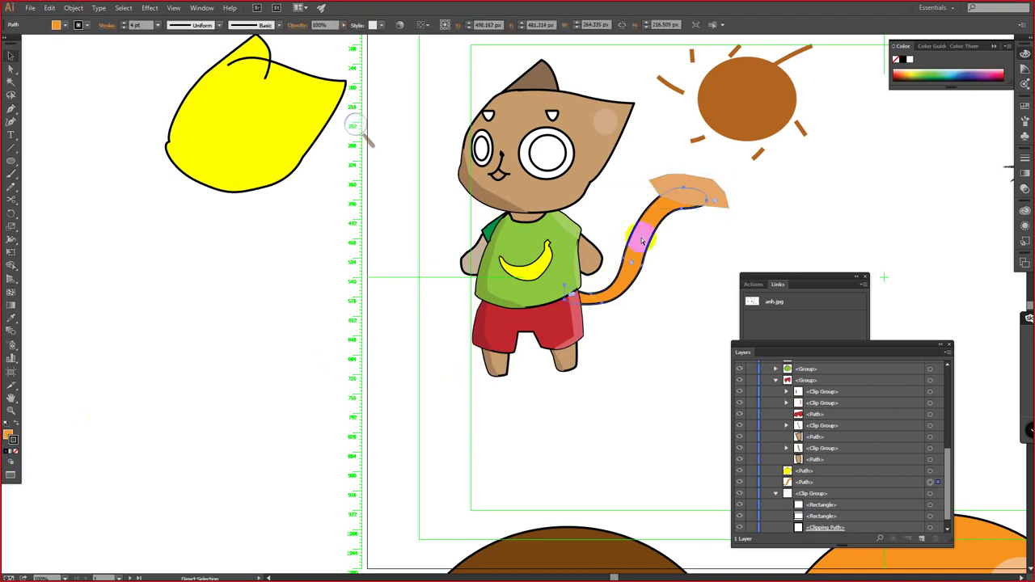
click(706, 207)
key(ctrl+z)
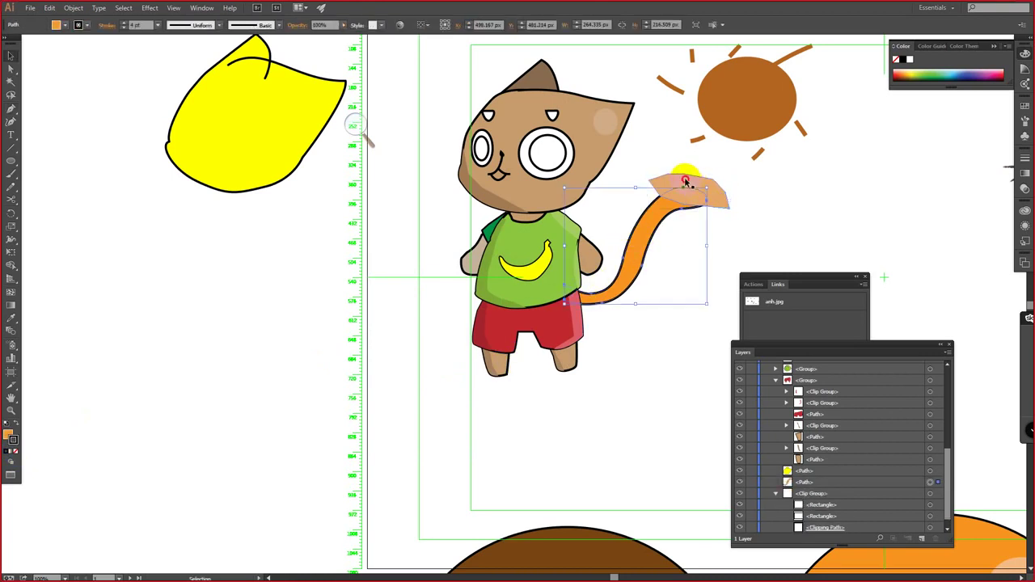
click(686, 183)
key(ctrl+f)
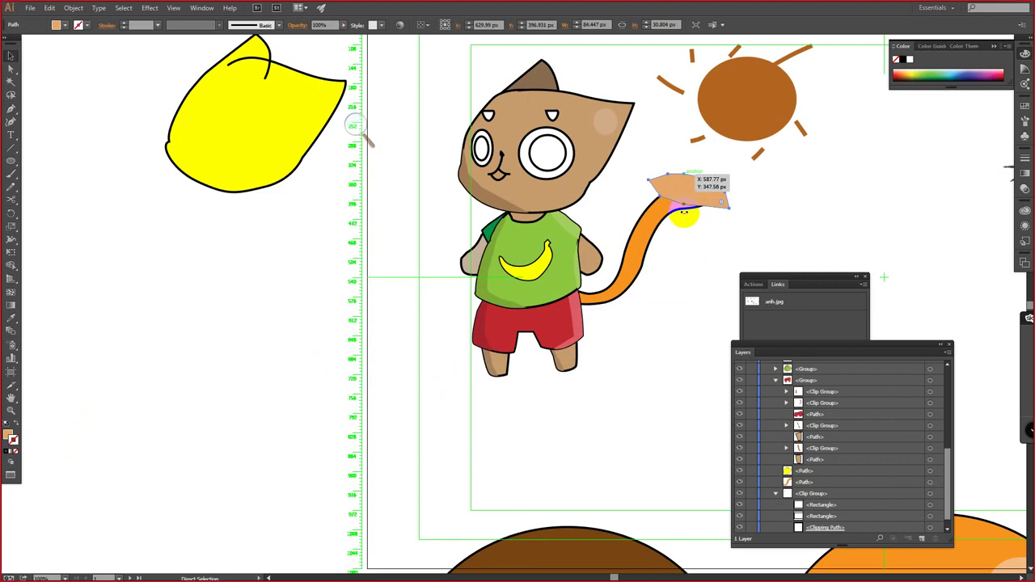
click(656, 227)
click(679, 179)
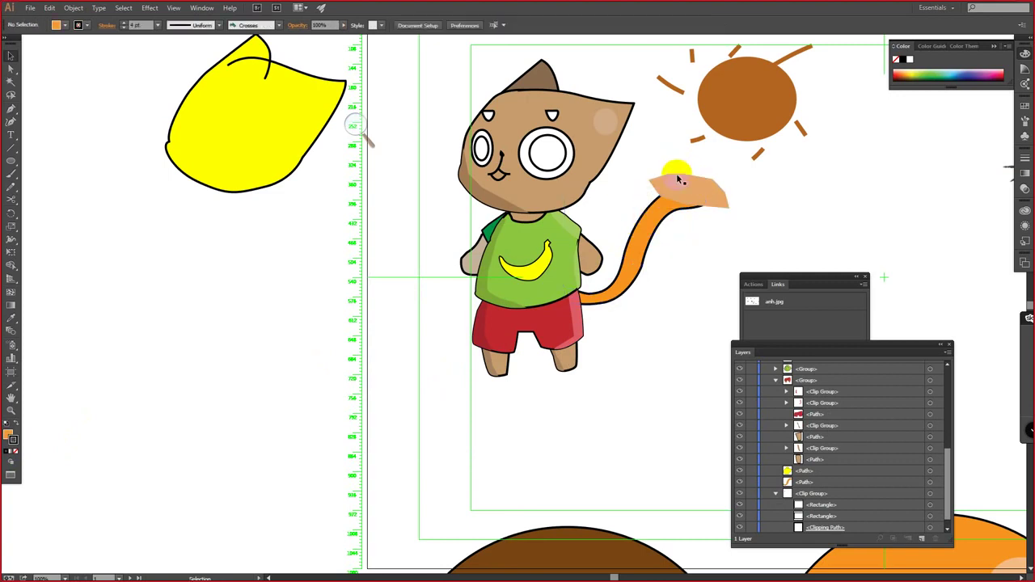
key(ctrl+f)
Step: Clip the tail highlight to the pasted tail copy with a clipping mask and deselect it
shift+click(677, 198)
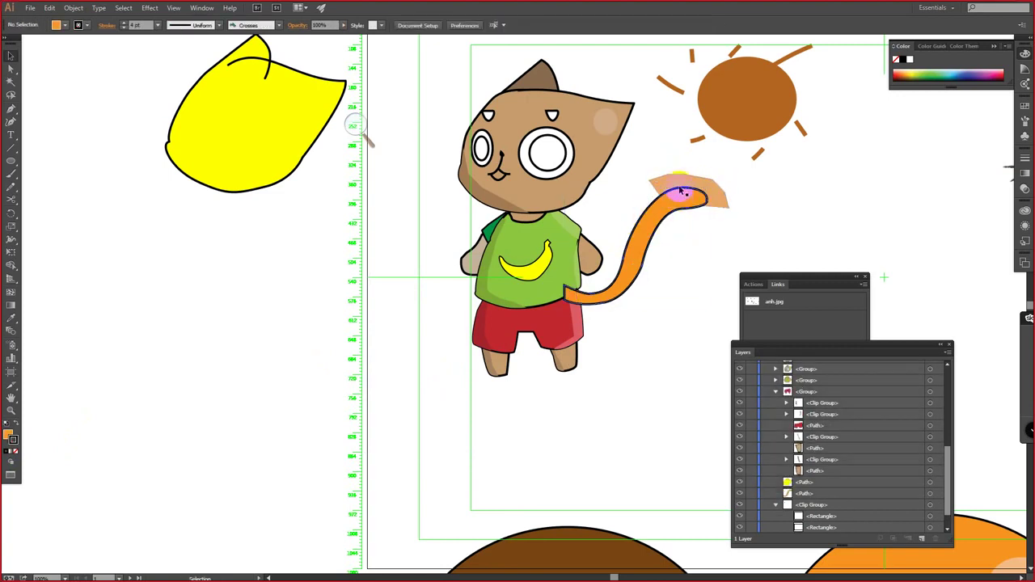
click(678, 180)
right_click(656, 228)
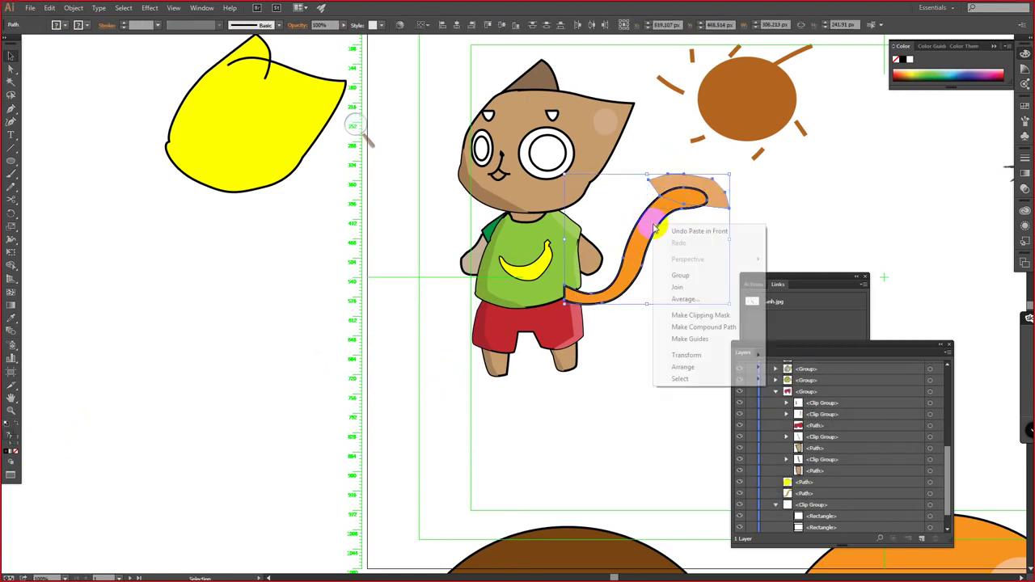
click(676, 316)
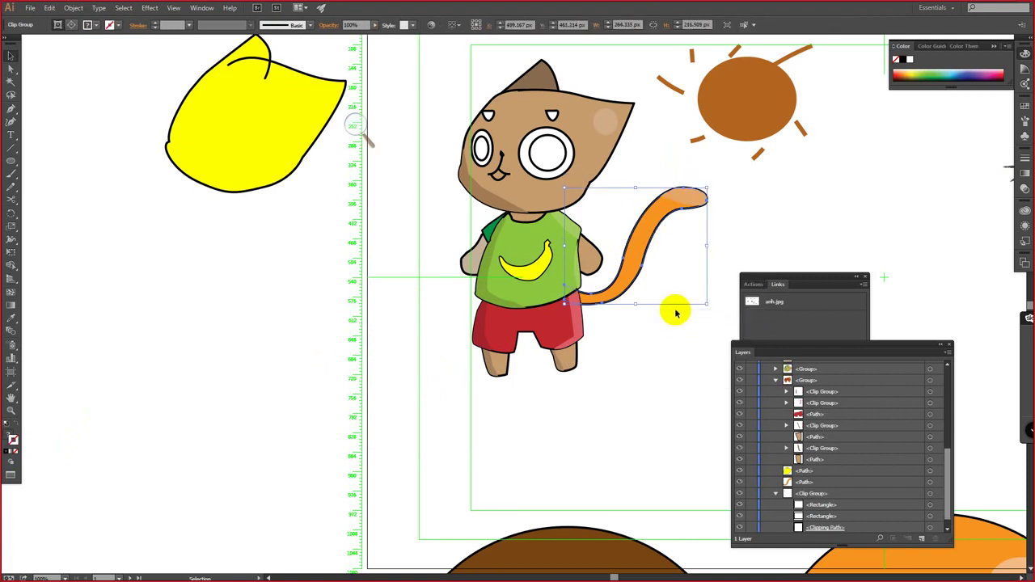
click(672, 342)
Step: Isolate the tail's clip group and recolour the highlight inside it a brighter light orange
double_click(684, 209)
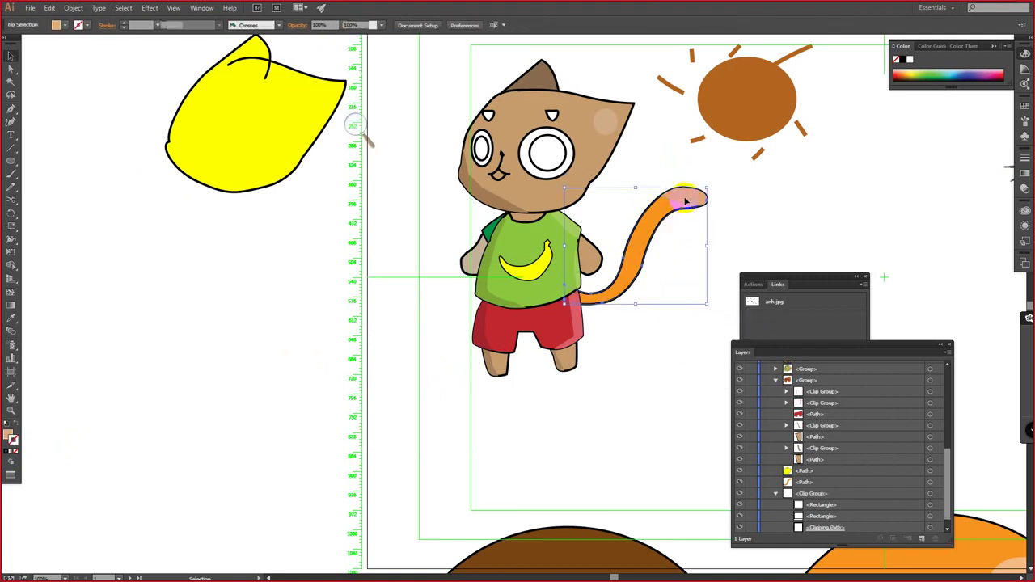
double_click(11, 437)
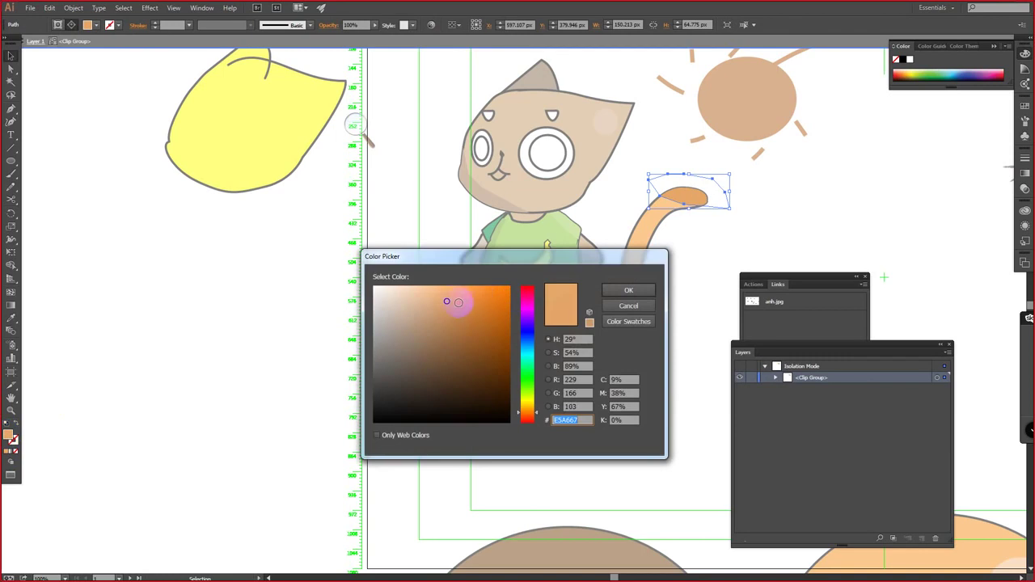
click(622, 289)
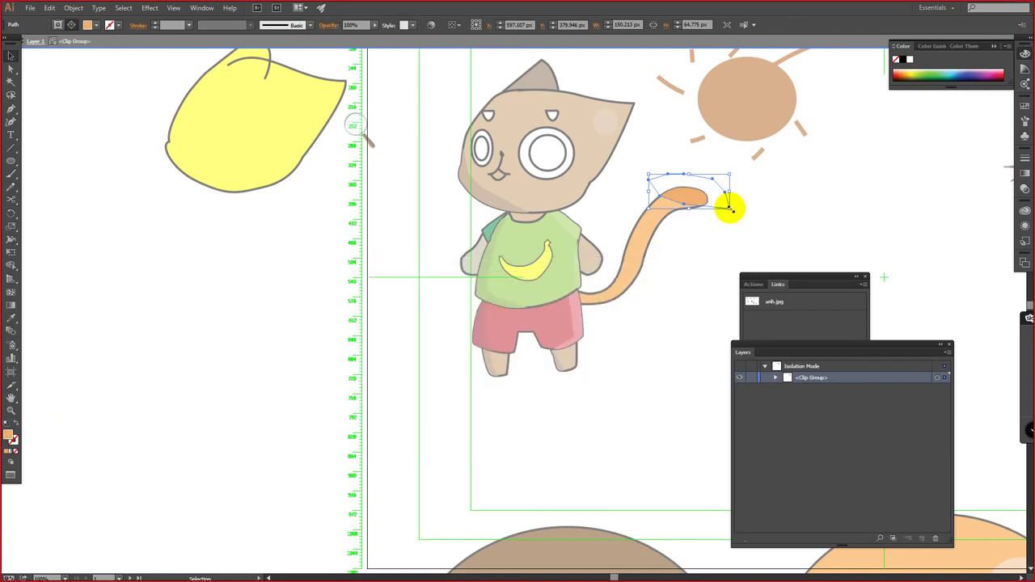
Step: Adjust the highlight to cover only the upper edge of the tail's tip and leave isolation mode
drag(729, 209, 673, 201)
double_click(677, 157)
click(694, 198)
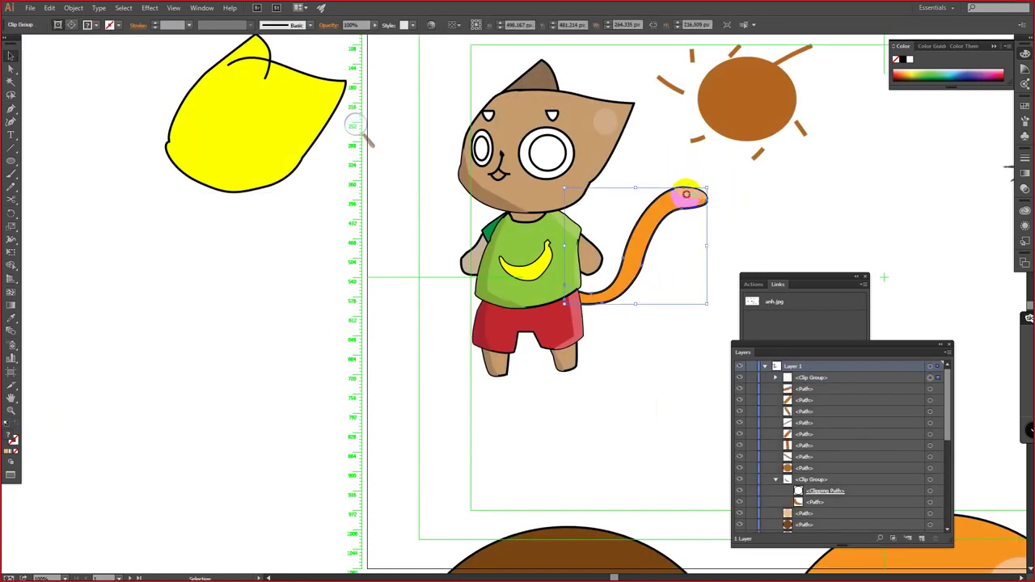
double_click(686, 194)
double_click(675, 146)
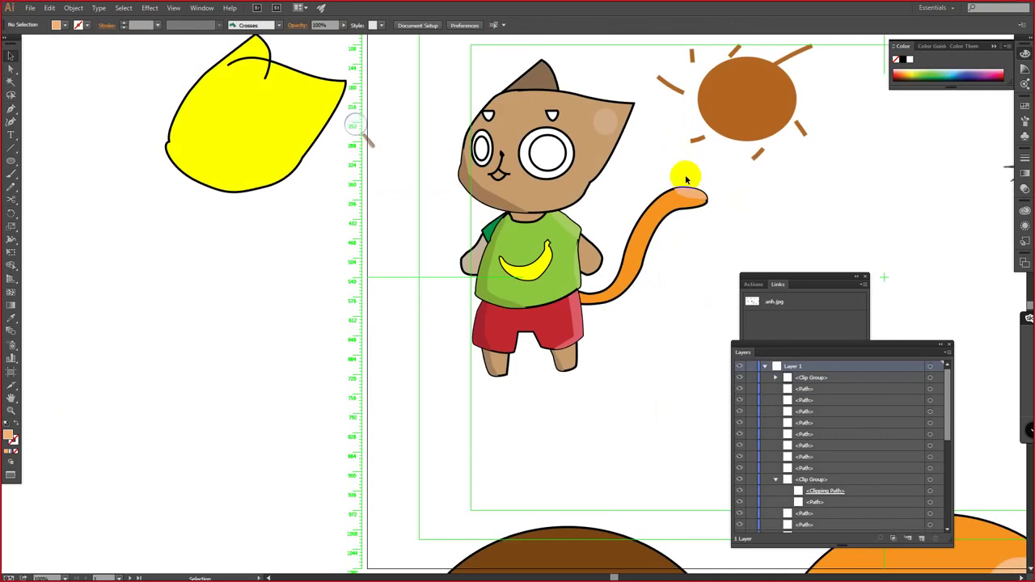
Step: Align the original tail path's stroke to the outside of its outline and deselect it
click(672, 204)
click(667, 204)
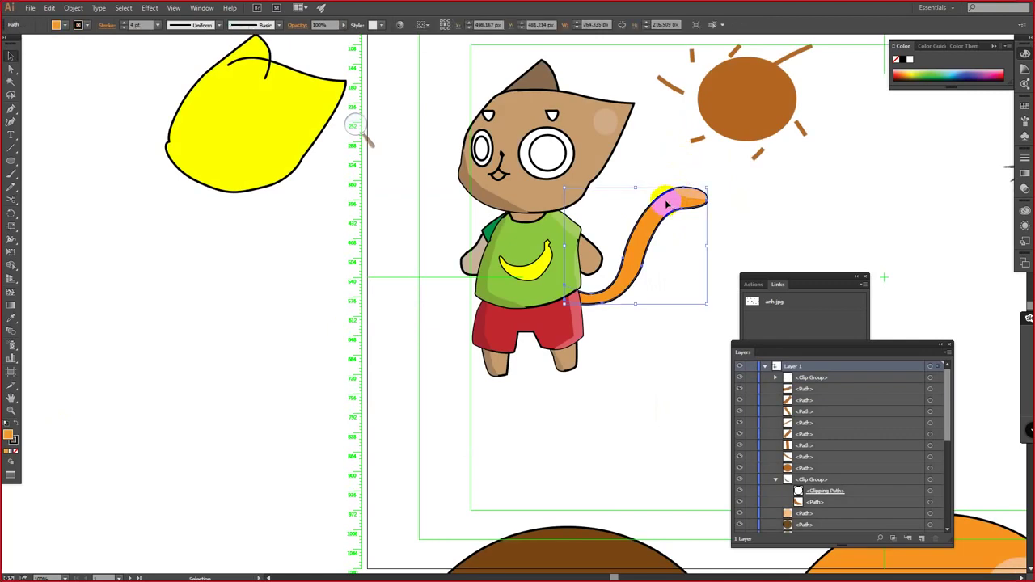
click(106, 25)
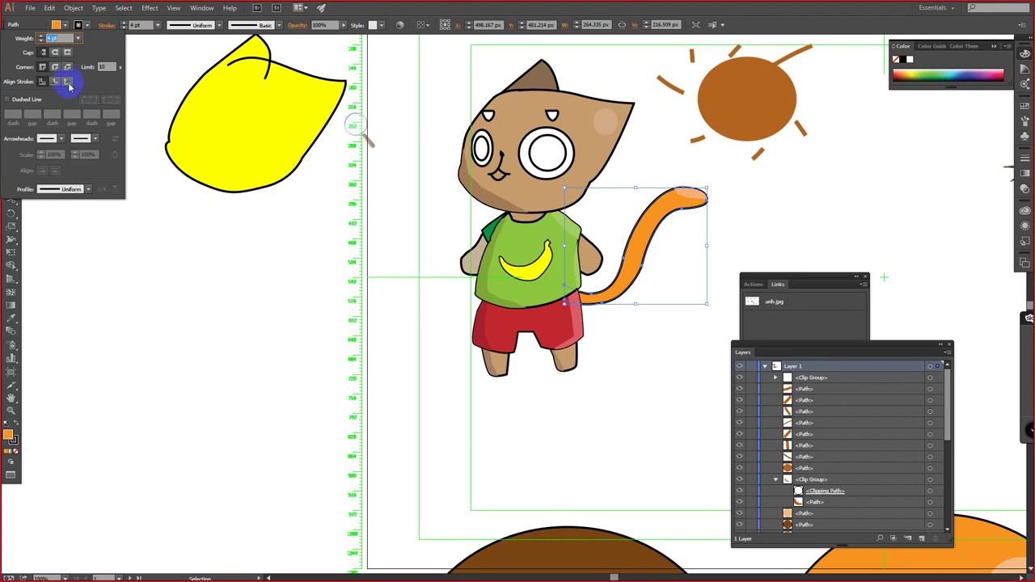
click(69, 84)
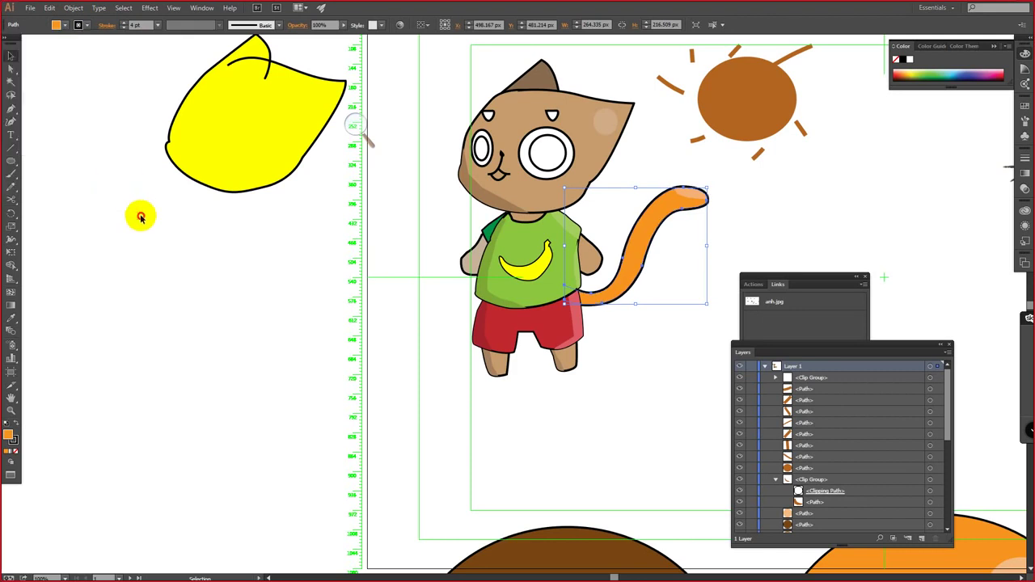
click(141, 219)
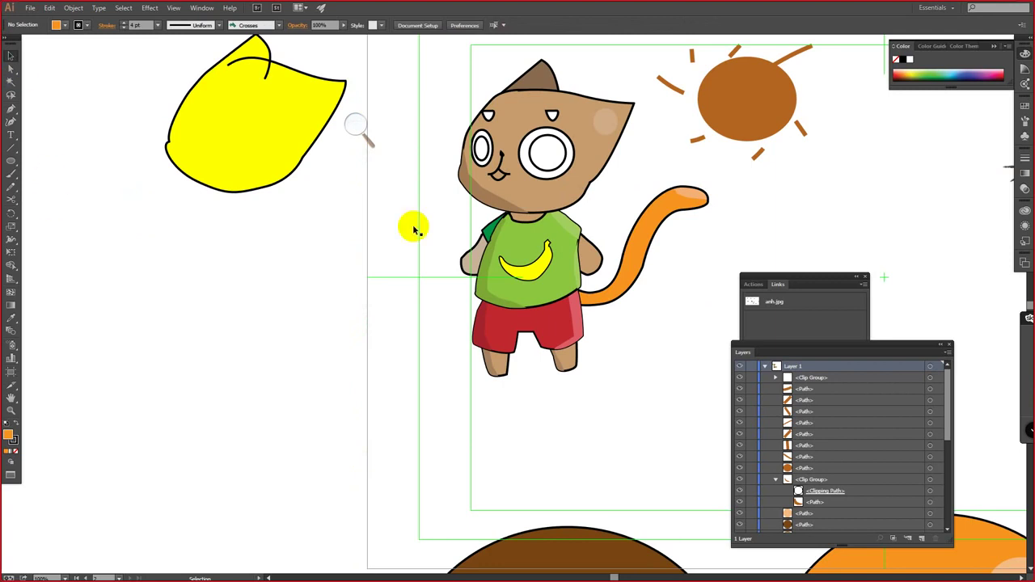
Step: Isolate the head group, fill the pupil of the large right-hand eye with black and leave isolation mode
click(551, 158)
double_click(548, 154)
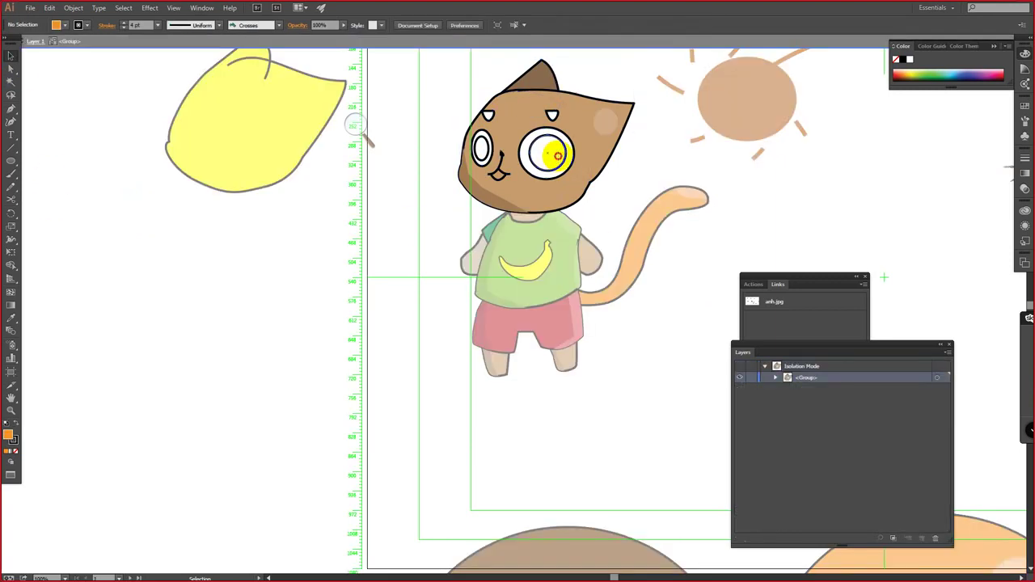
click(64, 25)
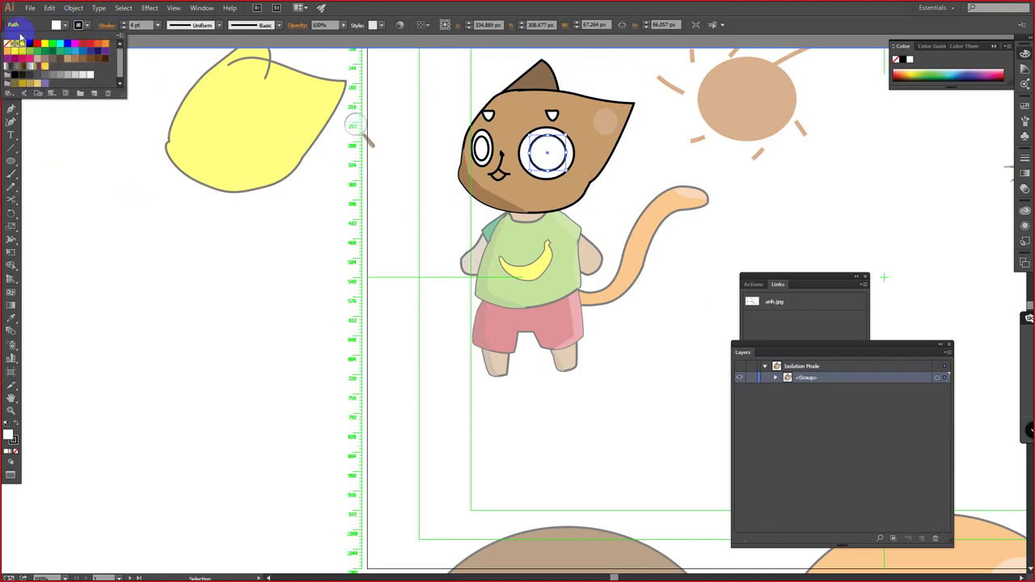
click(28, 44)
click(80, 175)
double_click(106, 155)
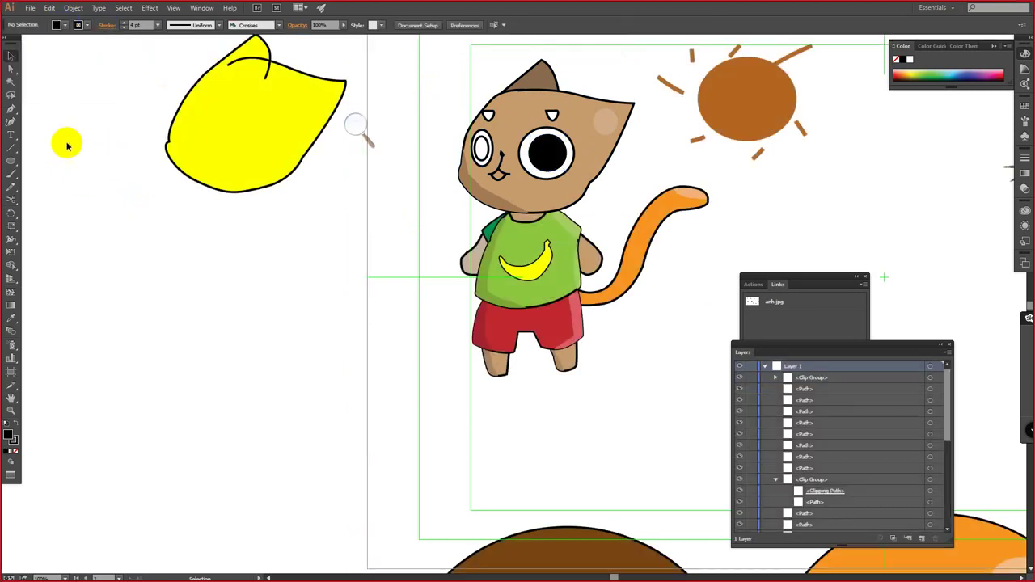
Step: Isolate the head group, fill the small eye's pupil with black and leave isolation mode
double_click(482, 148)
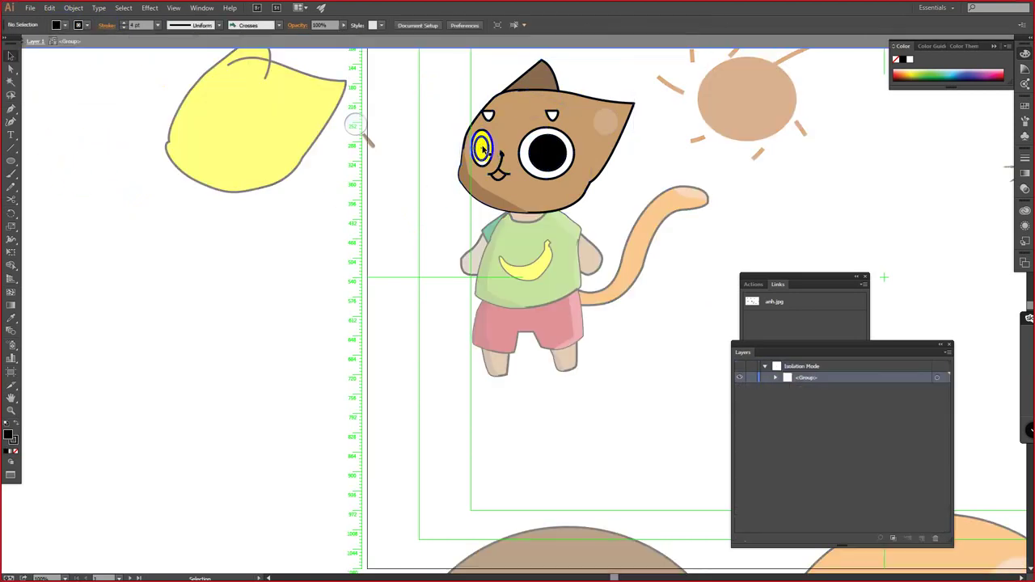
click(65, 25)
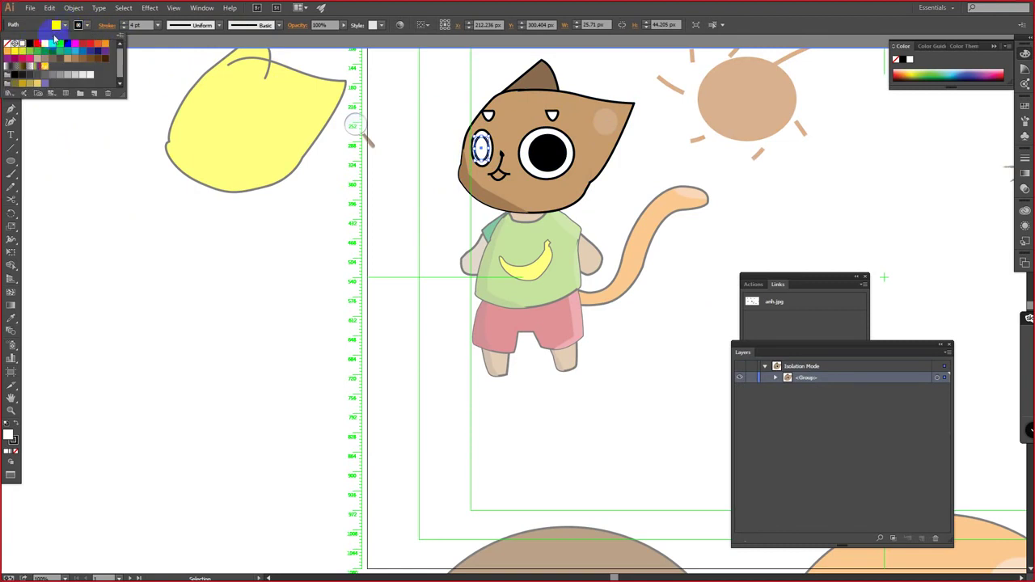
click(30, 44)
click(84, 162)
key(Escape)
Step: Draw a circle about 23 px wide inside the large eye's pupil and fill it with white as a highlight
click(10, 160)
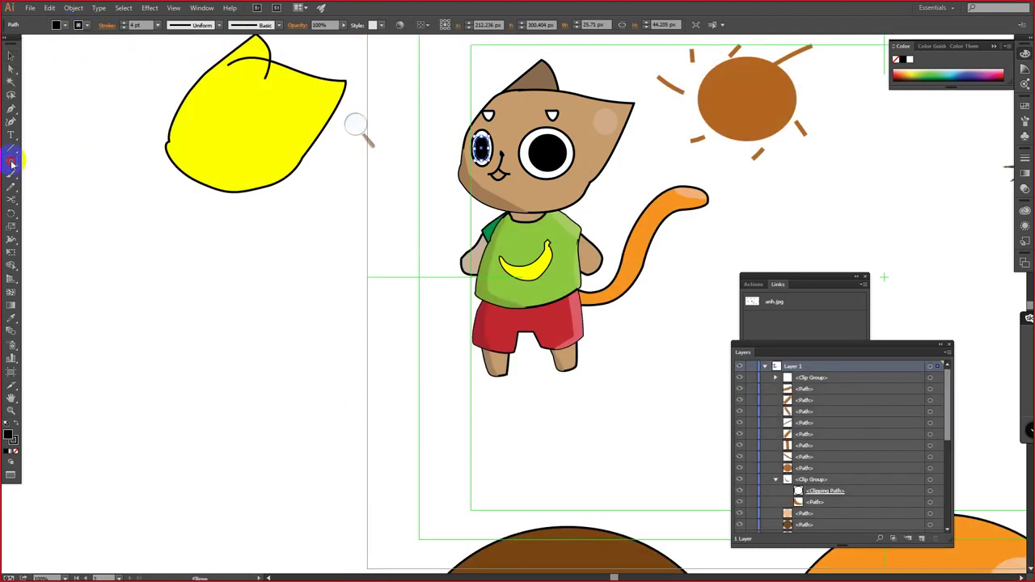
drag(533, 146, 544, 163)
click(64, 25)
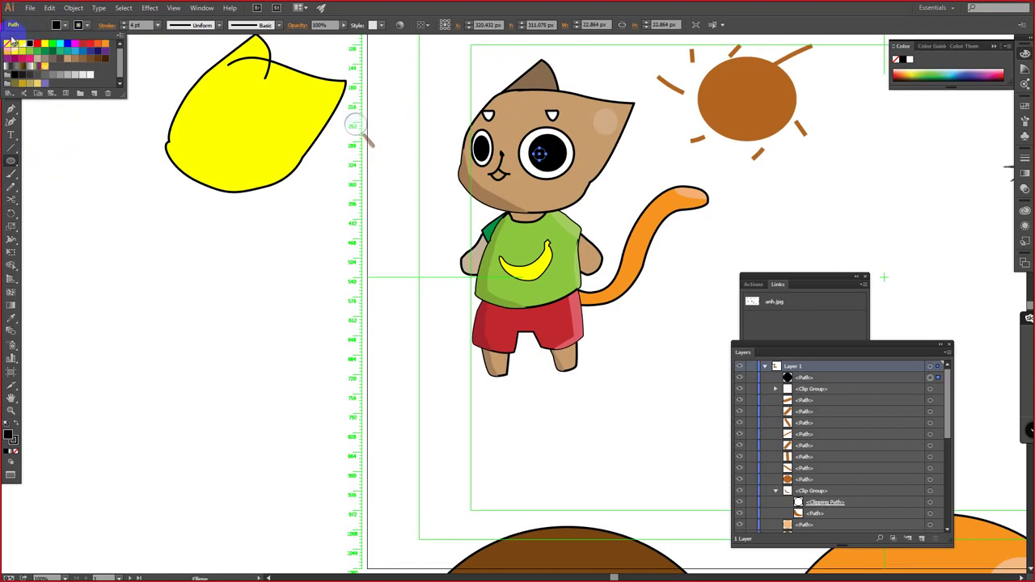
click(171, 203)
key(v)
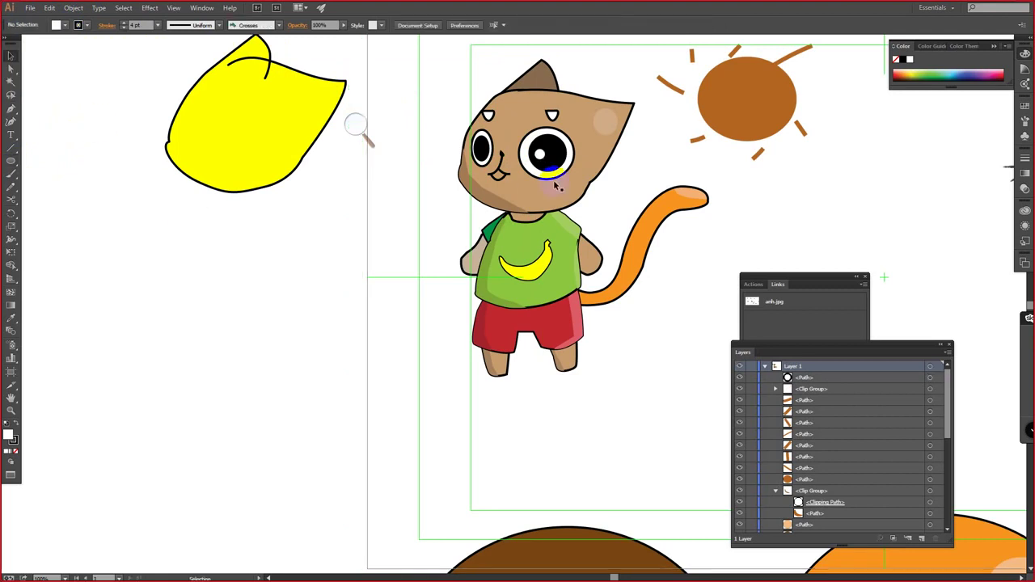
Step: Copy the eye highlight into the small pupil, narrow the copy to about 11 px without a stroke, and nudge the original slightly
click(542, 156)
click(543, 158)
scroll(543, 159, up, 2)
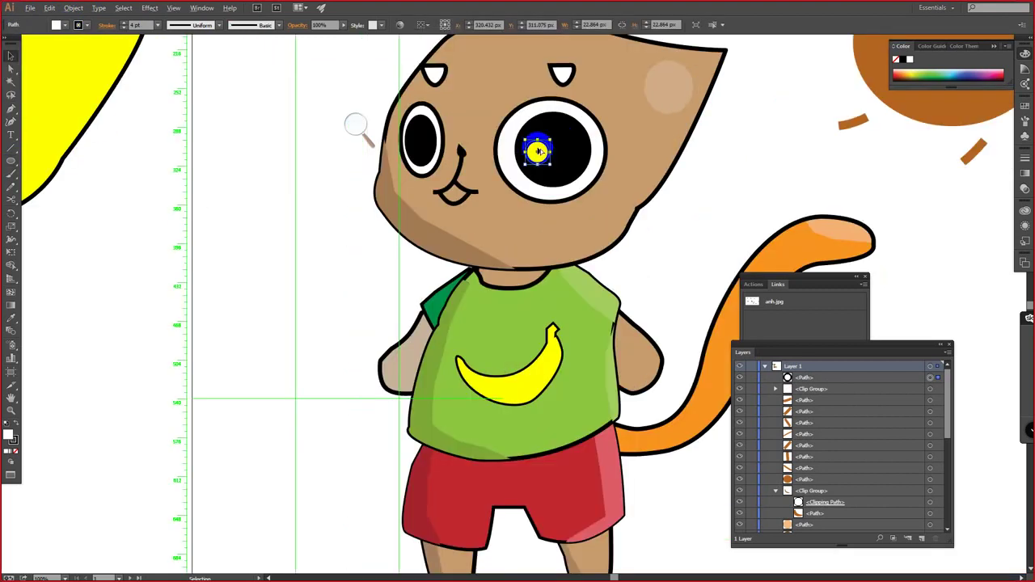
drag(538, 152, 427, 144)
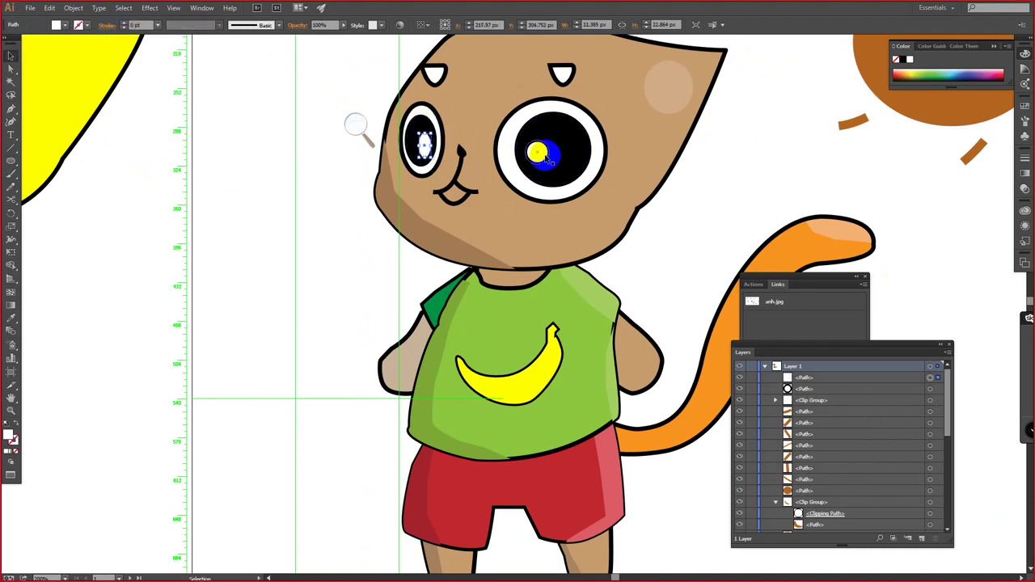
click(543, 156)
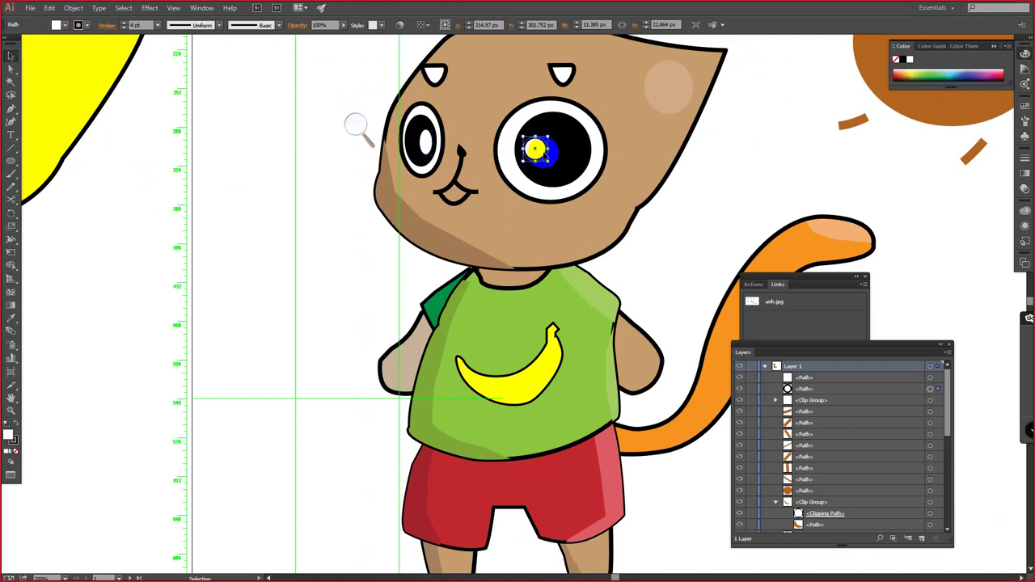
click(271, 188)
Step: Select the sun together with all its rays and delete them
scroll(272, 189, down, 1)
drag(339, 194, 351, 226)
scroll(351, 227, down, 2)
drag(428, 209, 458, 218)
click(557, 204)
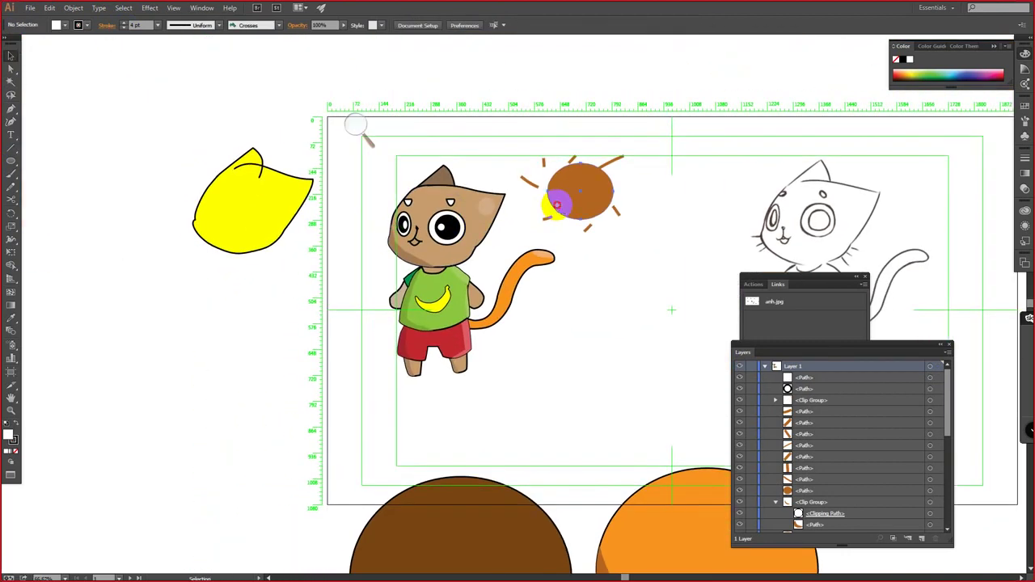
click(556, 204)
key(Delete)
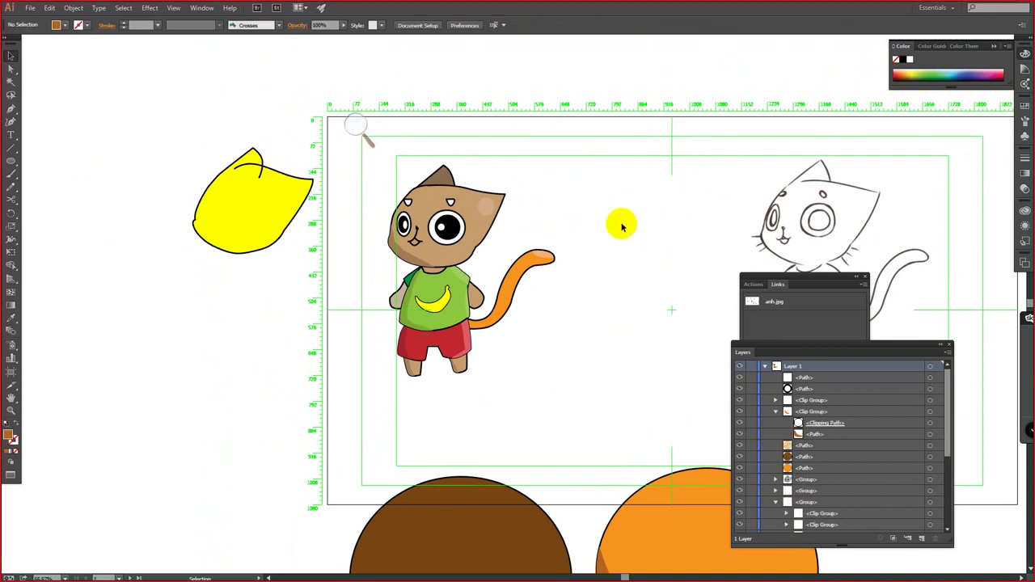
Step: Delete the large orange and brown practice circles and the leftover shading shape below the artboard
click(624, 503)
key(Delete)
click(531, 526)
key(Delete)
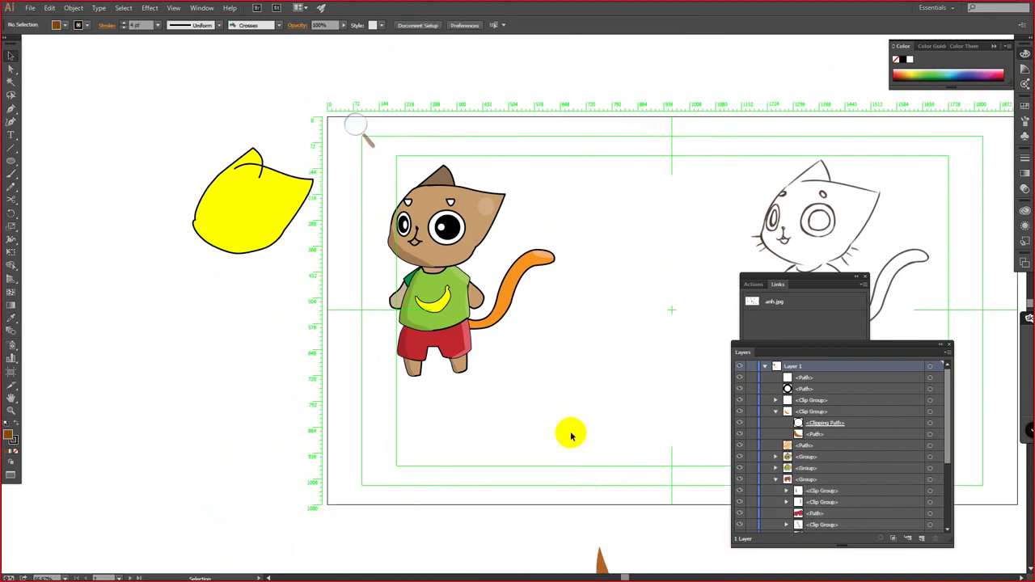
drag(571, 436, 627, 531)
key(Delete)
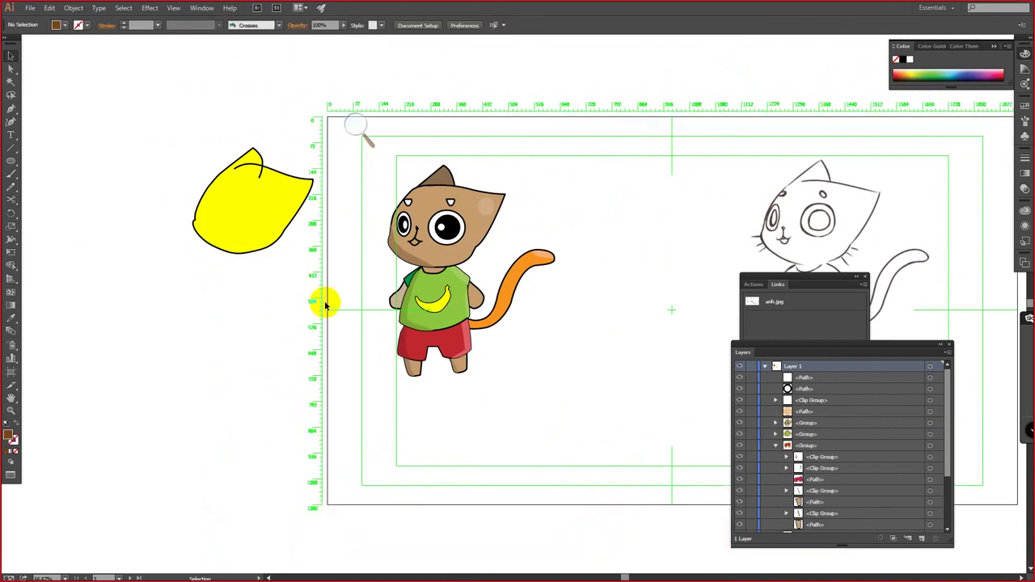
Step: Delete the yellow head copy beside the artboard
click(243, 203)
key(ctrl+r)
key(Delete)
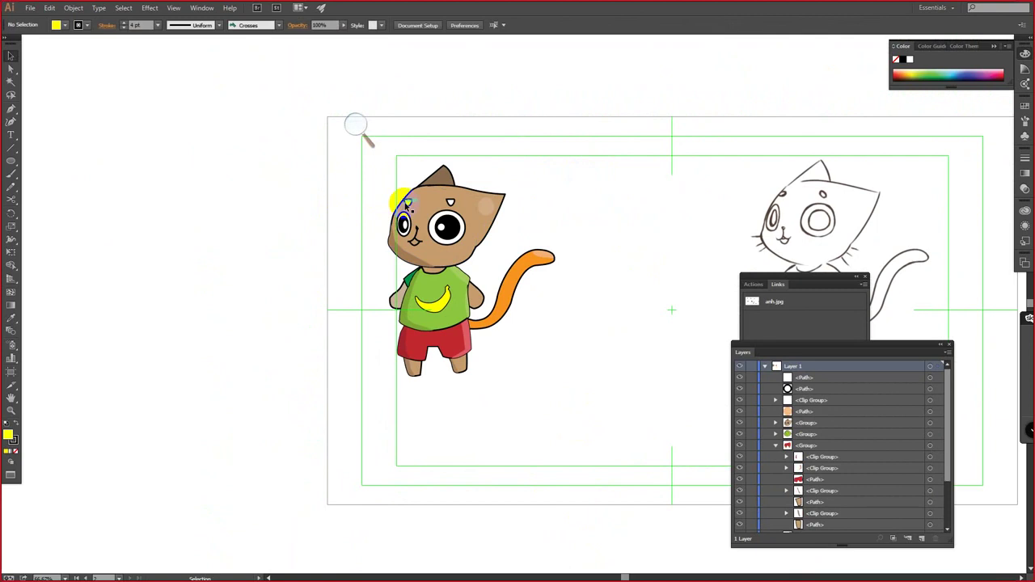
Step: Isolate the head group, fill the eyebrow above the large eye with dark brown and remove its stroke
click(407, 204)
key(ctrl+r)
double_click(450, 203)
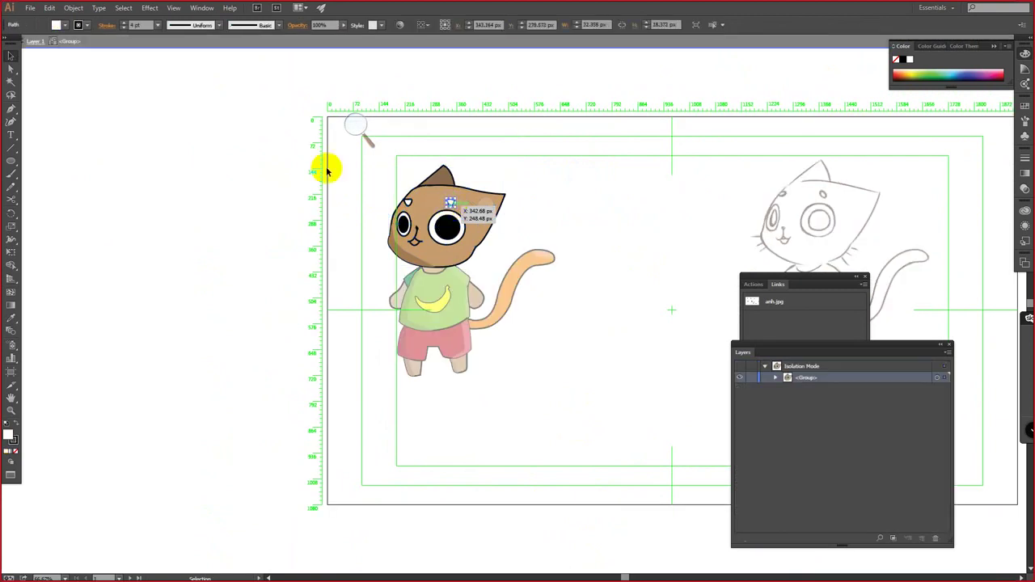
click(65, 26)
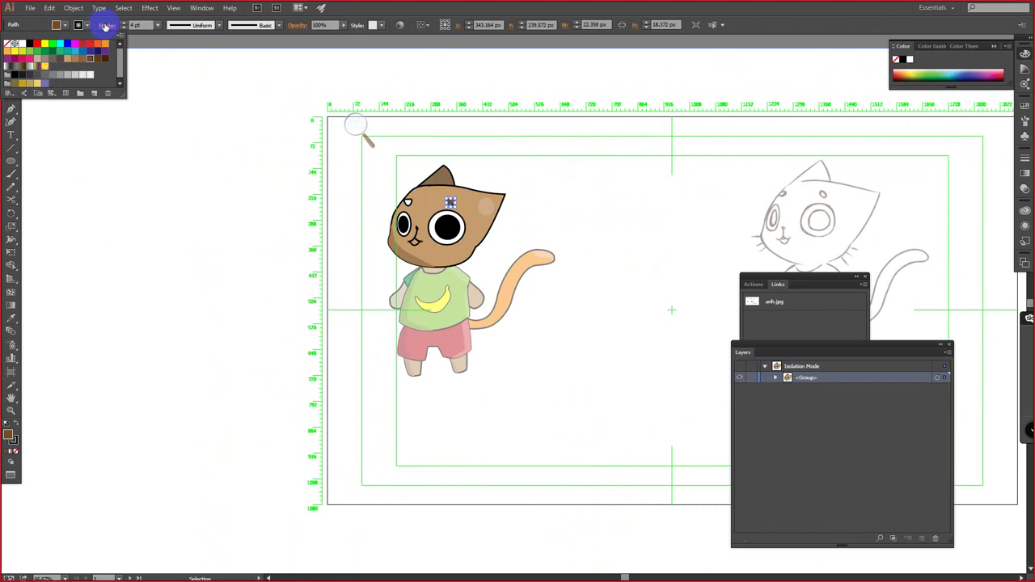
click(105, 26)
click(104, 27)
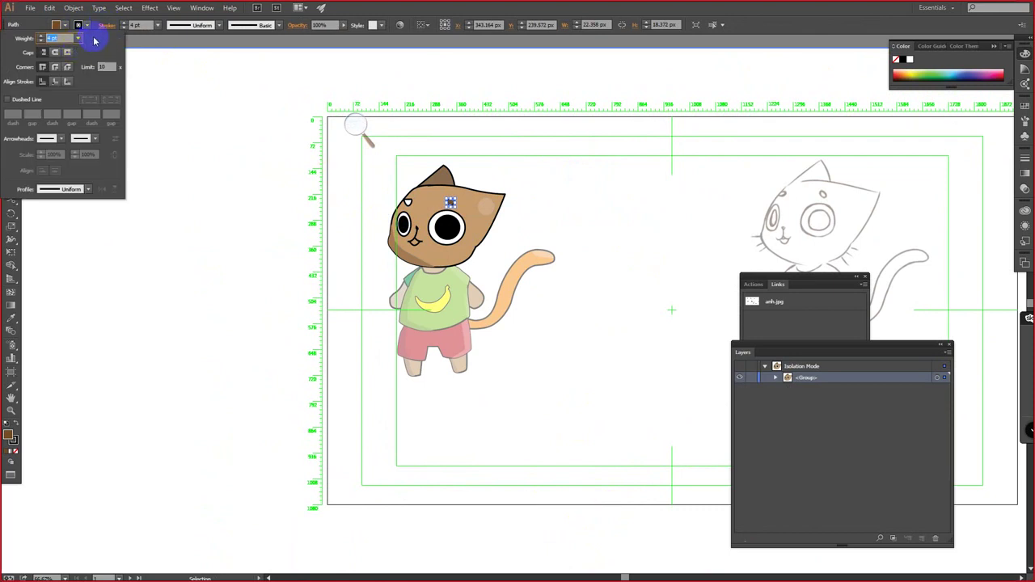
click(125, 28)
click(124, 28)
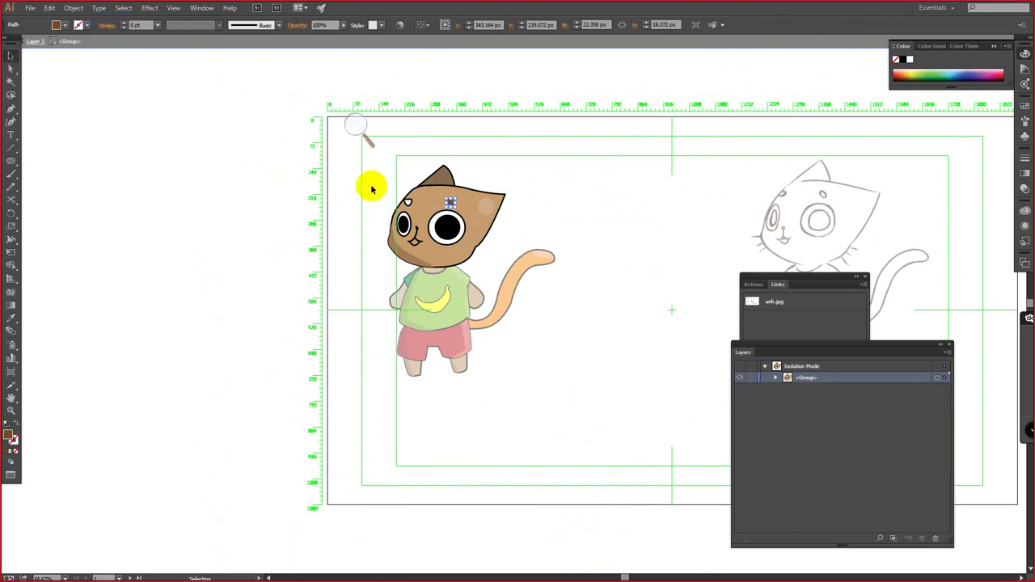
Step: Match the other eyebrow to the brown one with the Eyedropper and leave isolation mode
click(408, 202)
key(i)
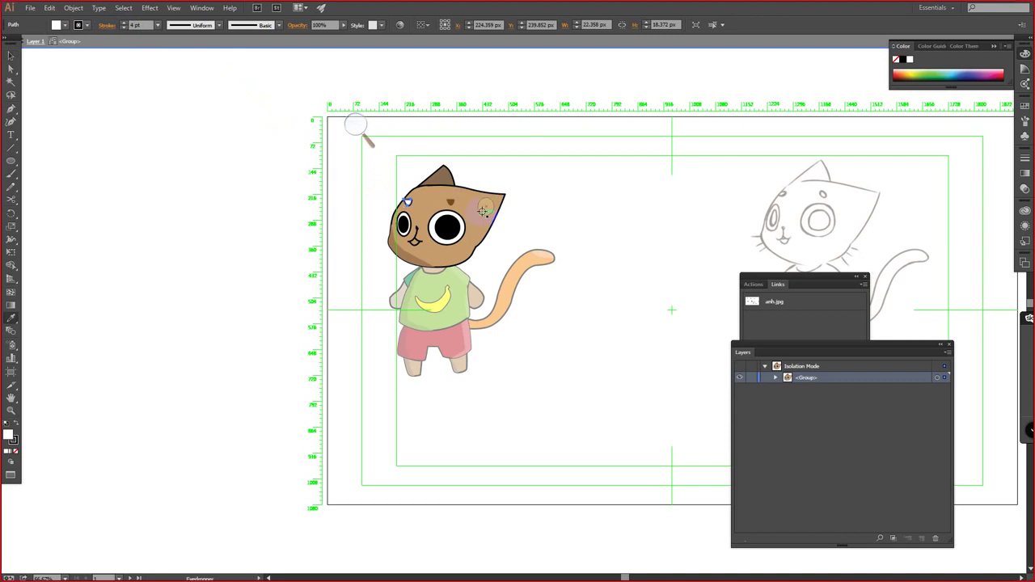
click(452, 203)
key(v)
double_click(520, 137)
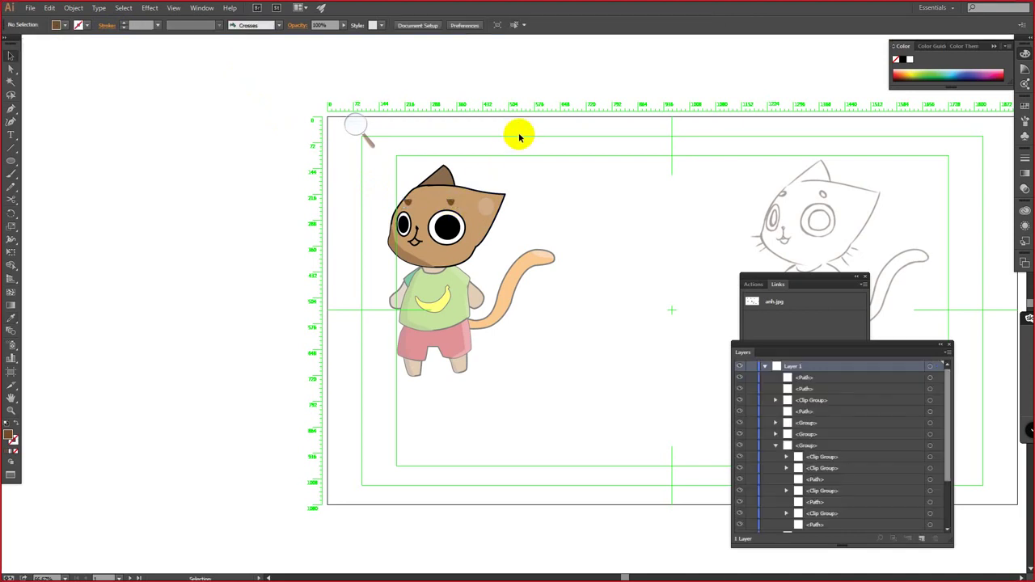
Step: Shorten the white highlight in the small pupil to about 17.5 px high
scroll(530, 154, up, 1)
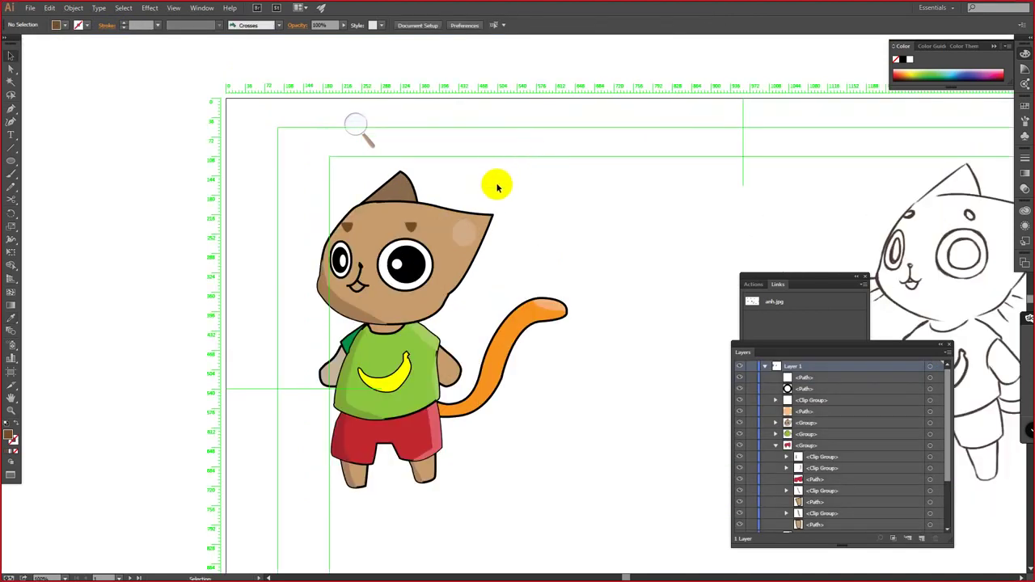
click(341, 260)
scroll(342, 260, up, 2)
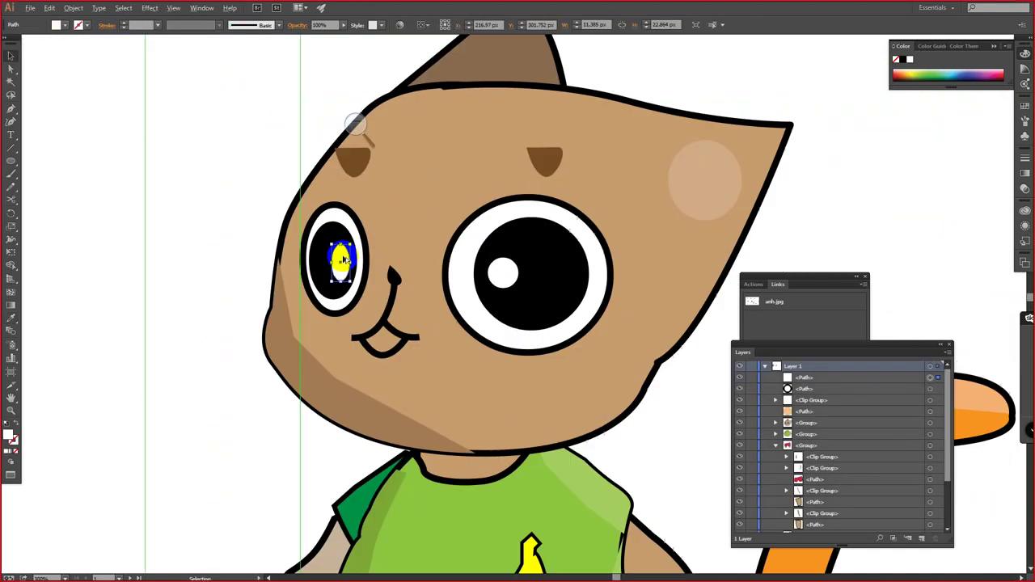
drag(342, 249, 341, 252)
Step: Enlarge the white highlight in the large pupil slightly and deselect it
click(469, 266)
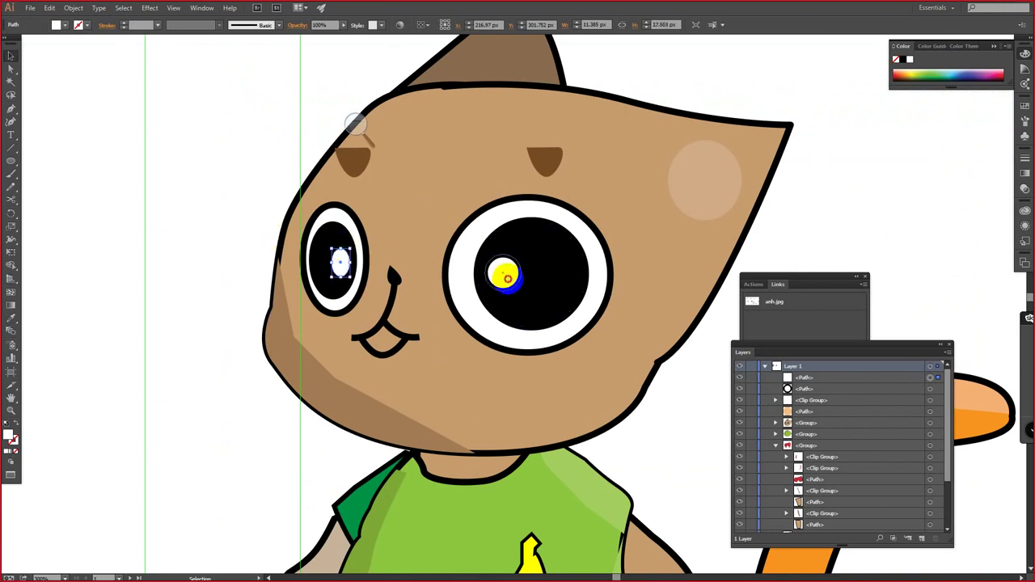
click(505, 274)
drag(484, 253, 519, 243)
click(125, 180)
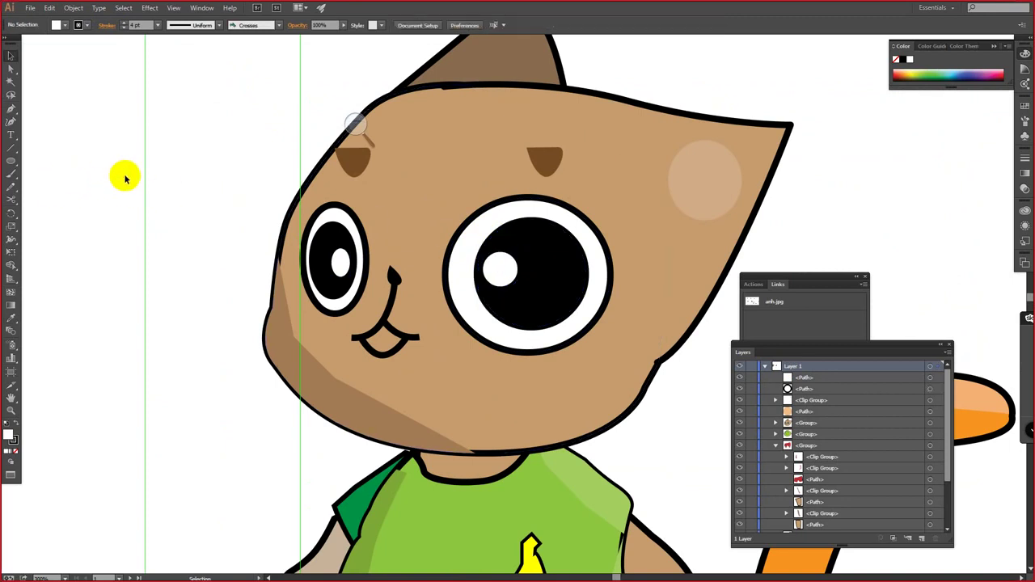
Step: Isolate the face shadow's clip group, reshape the shadow's inner edge into a smooth curve along the chin and leave isolation mode
scroll(124, 177, down, 3)
drag(227, 204, 389, 273)
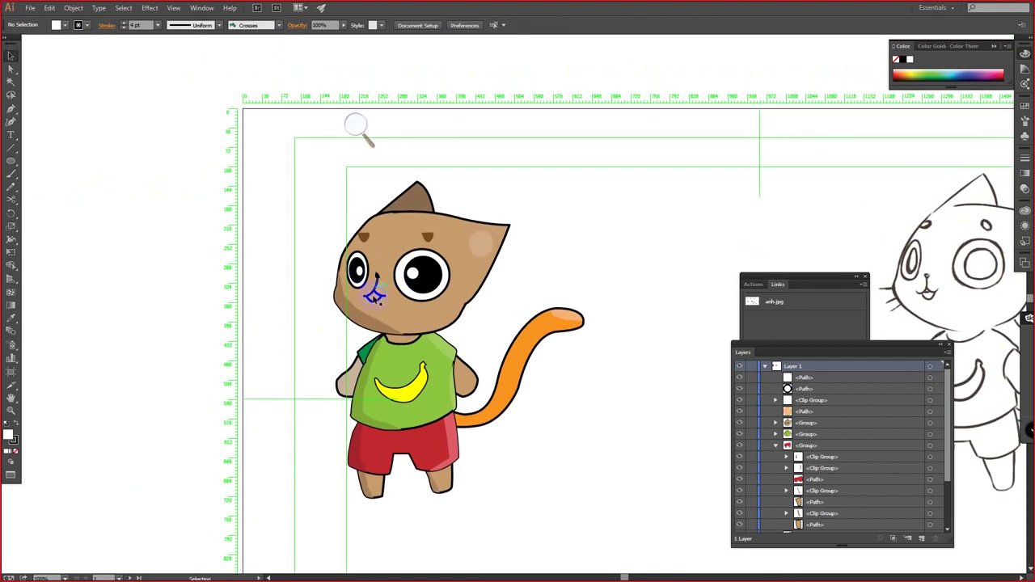
double_click(362, 307)
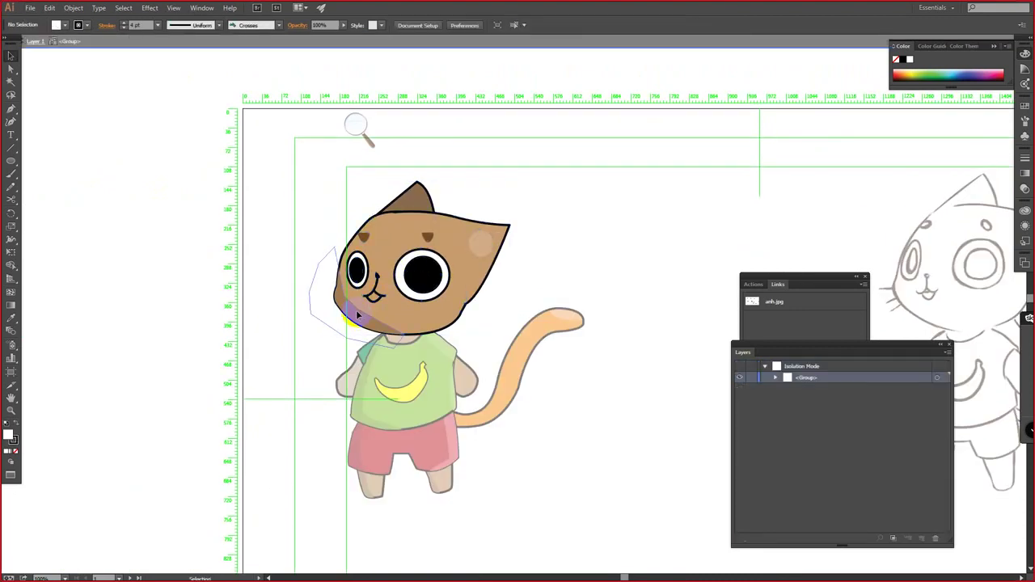
double_click(361, 317)
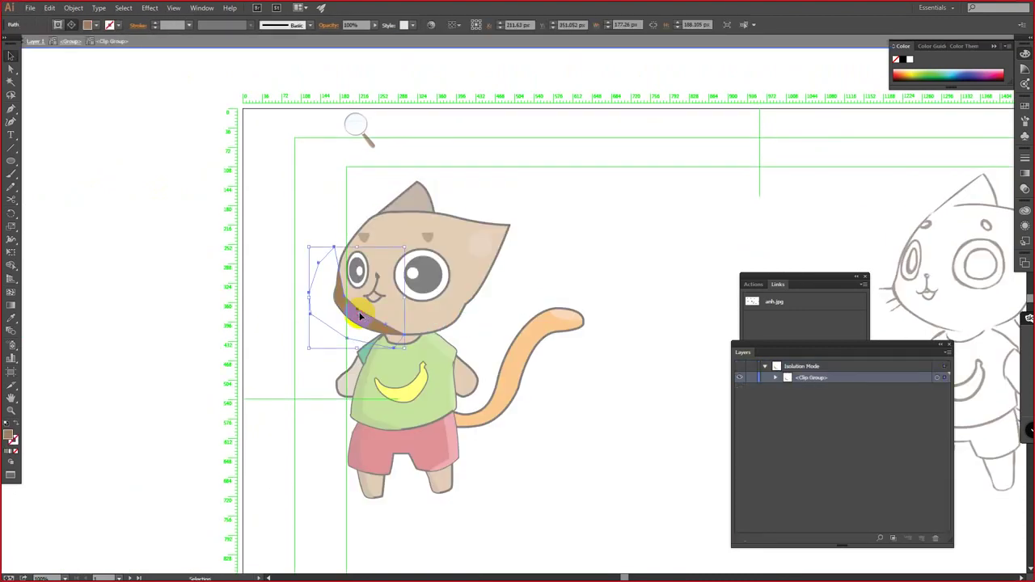
key(minus)
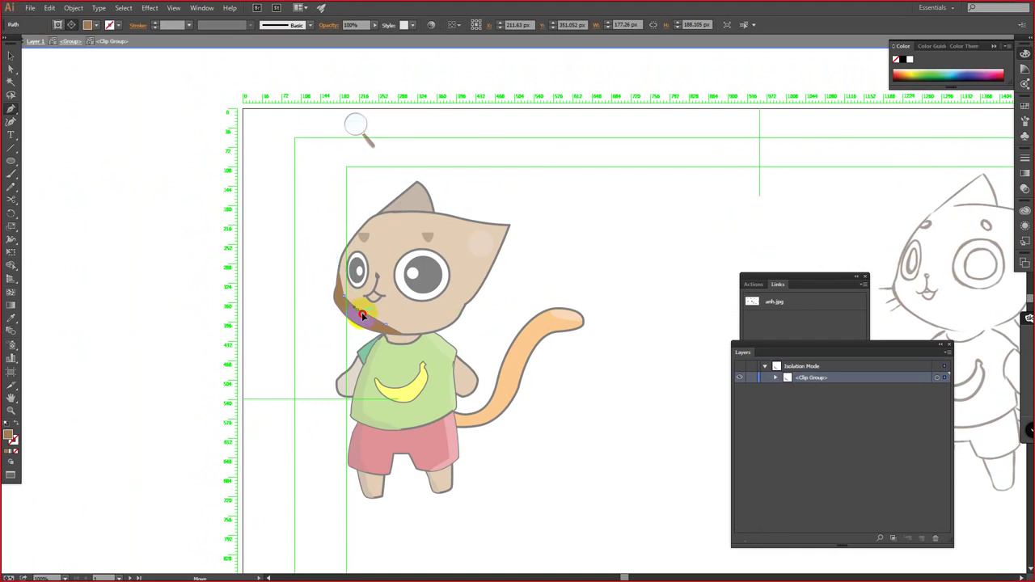
drag(365, 319, 338, 295)
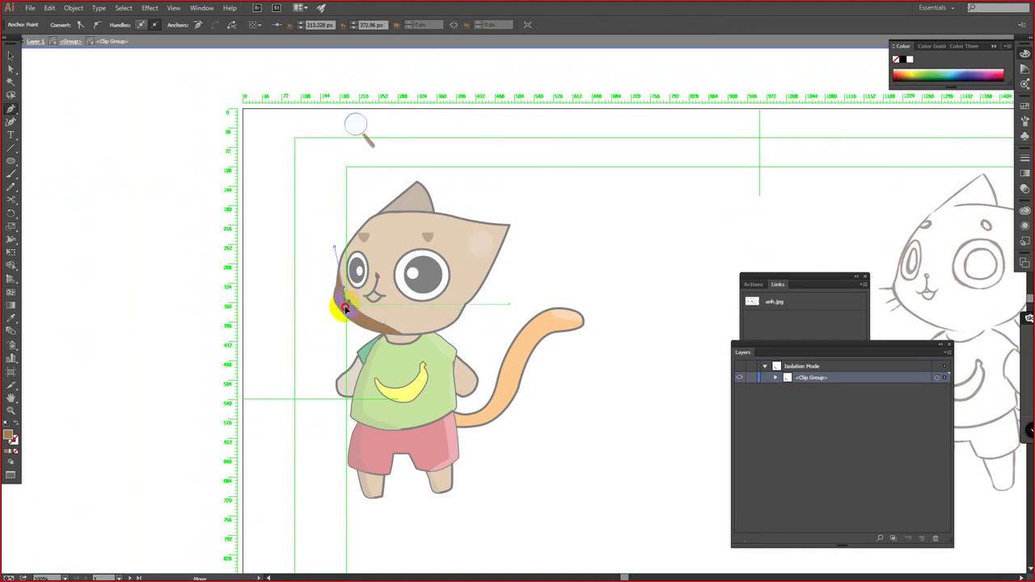
drag(346, 309, 401, 327)
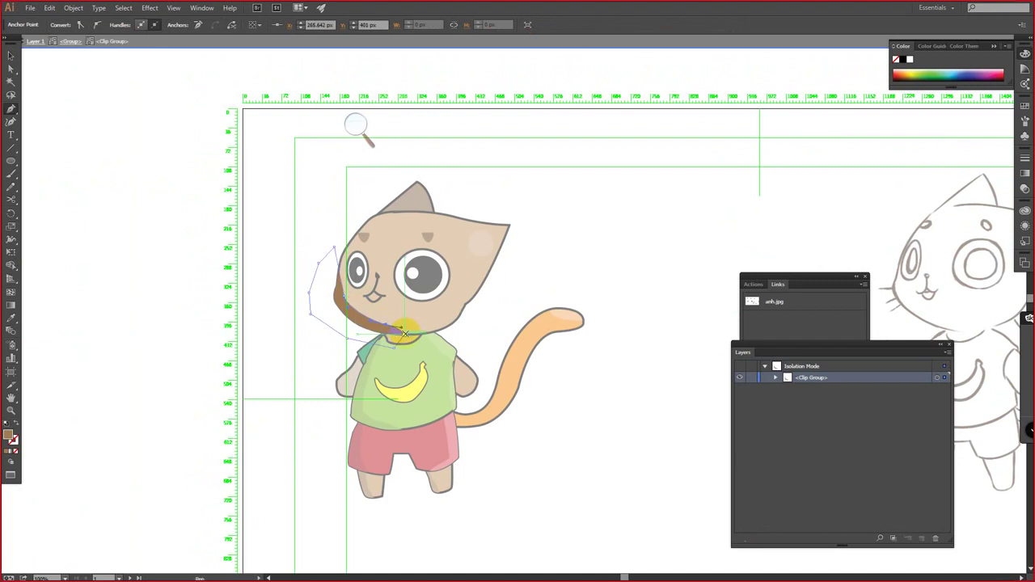
click(405, 334)
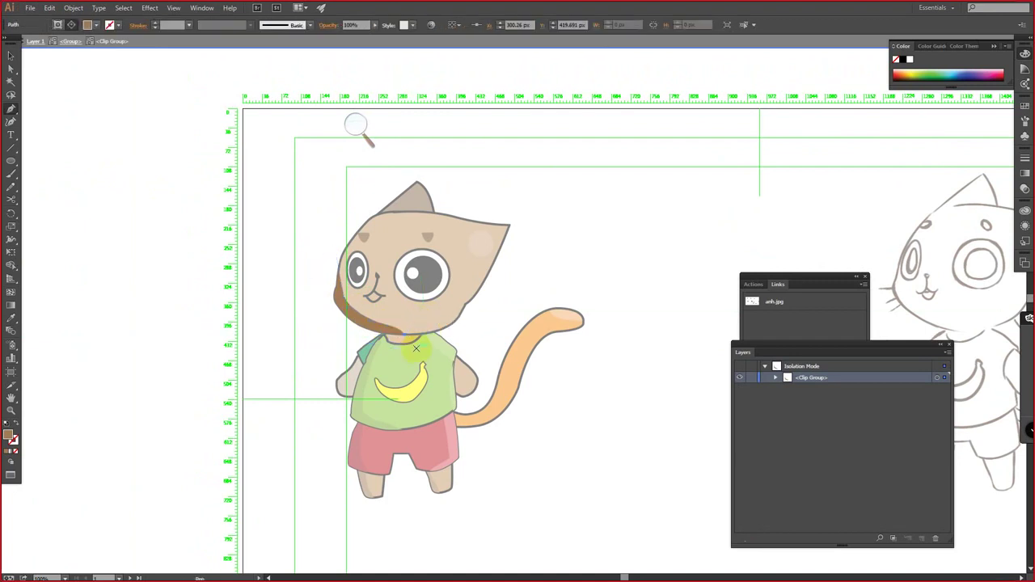
key(Escape)
key(v)
click(166, 286)
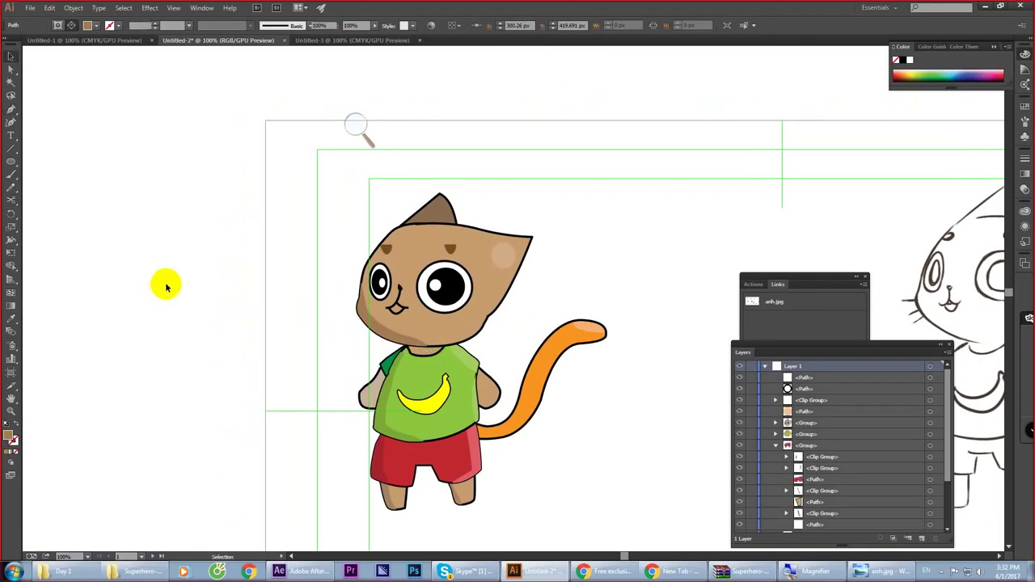
Step: Hide the panels and move the sketch image closer beside the coloured cat for comparison
key(Tab)
key(ctrl+minus)
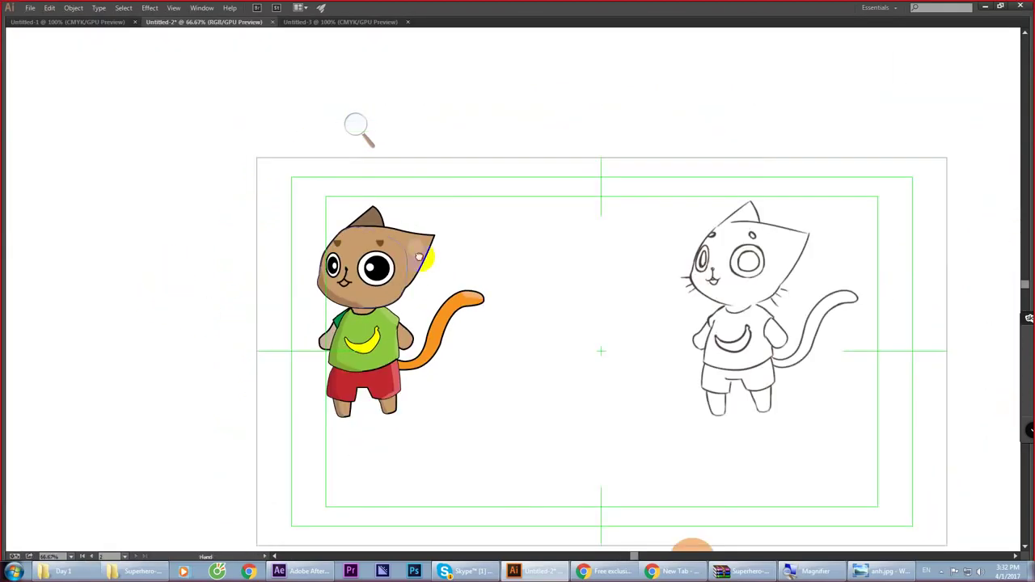
drag(423, 254, 675, 230)
drag(741, 234, 663, 240)
mouse_move(986, 273)
mouse_down()
mouse_move(846, 295)
mouse_move(683, 296)
mouse_up()
key(ctrl+r)
click(381, 257)
scroll(665, 257, up, 1)
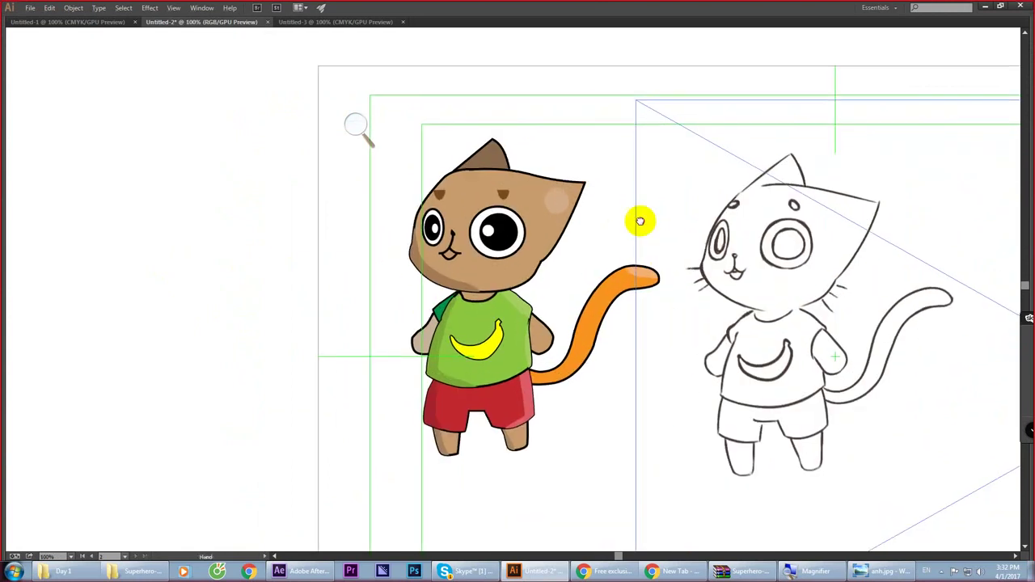
mouse_move(729, 254)
mouse_down()
mouse_move(533, 208)
mouse_move(551, 221)
mouse_move(538, 234)
mouse_up()
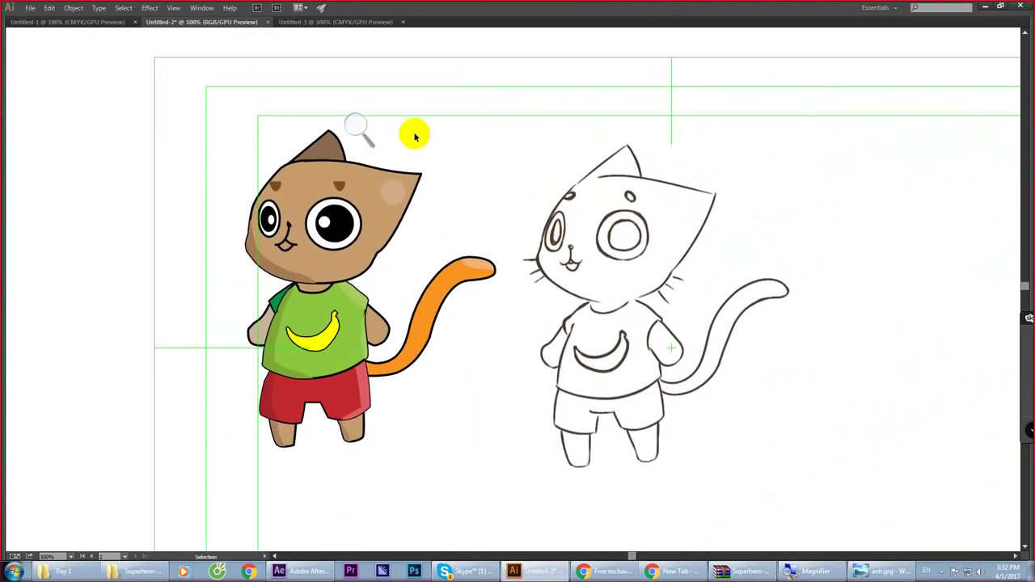
Step: Open the Magnifier's control window and move it clear of the cat's head
click(362, 121)
drag(362, 118, 414, 73)
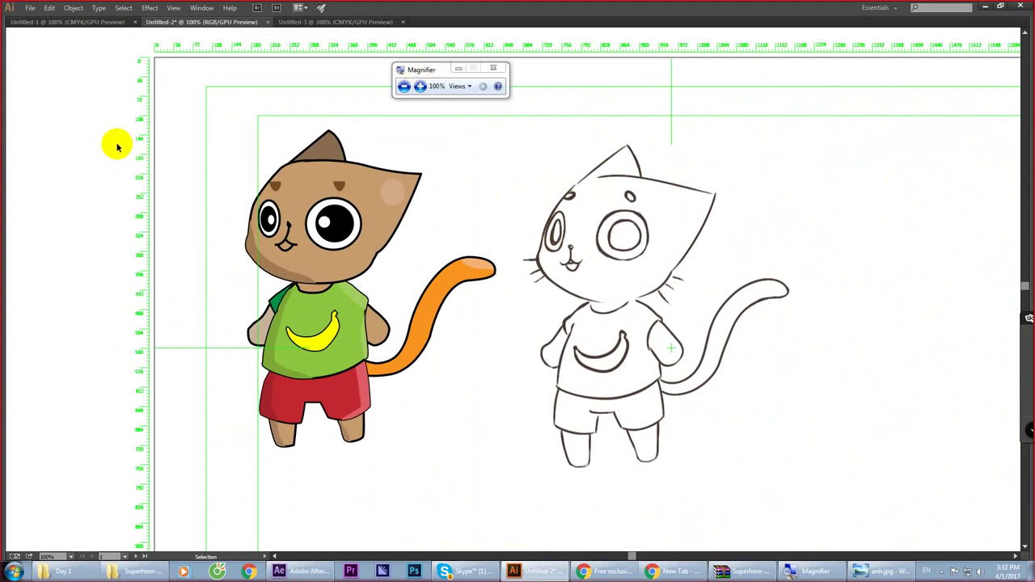
Step: Restore the panels, isolate the cat's body group and set the shirt banana's stroke weight to 4 pt
key(ctrl+r)
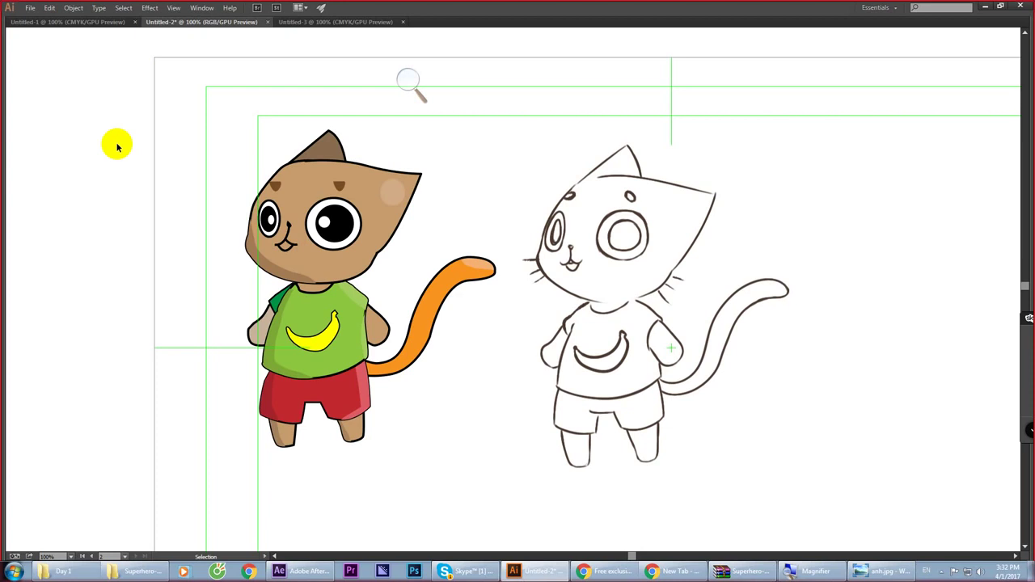
click(291, 341)
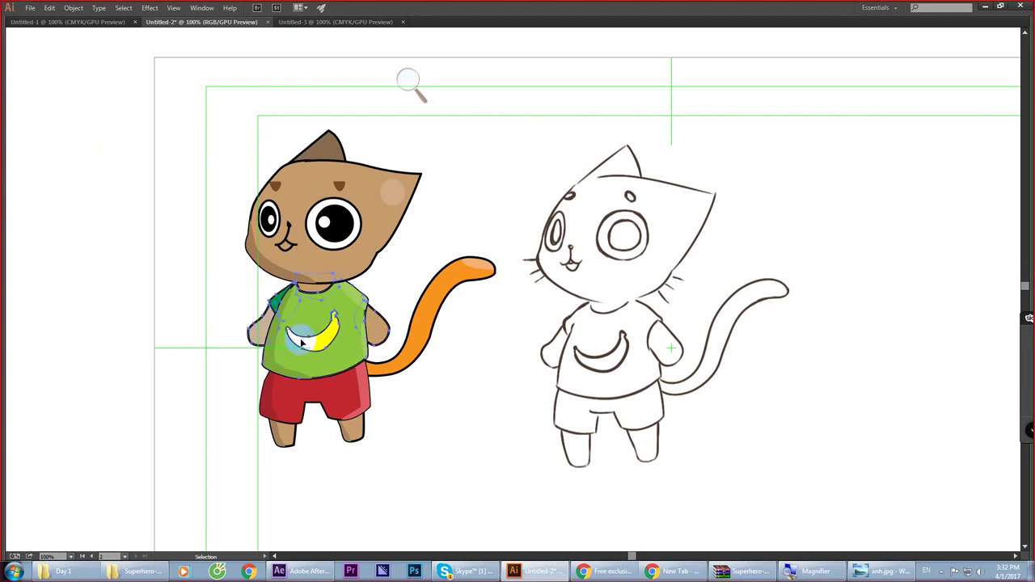
key(ctrl+r)
double_click(299, 340)
click(301, 338)
key(Tab)
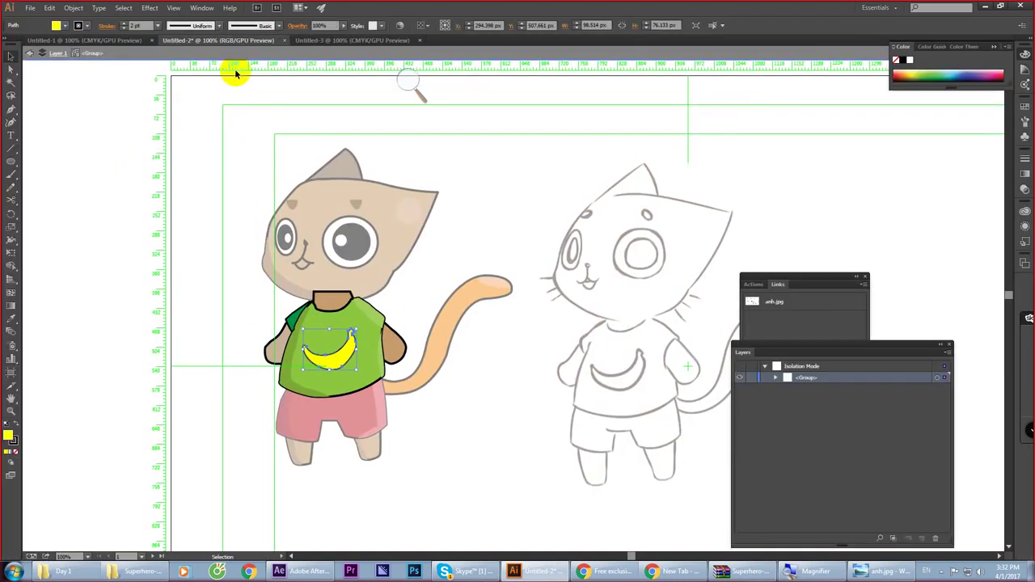
click(124, 22)
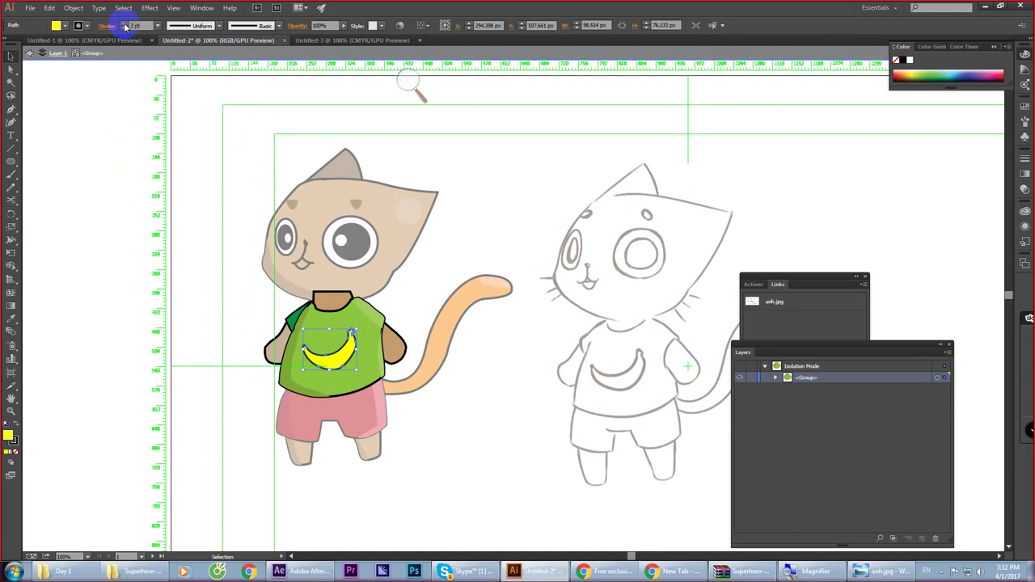
click(124, 23)
Step: Align the banana's stroke to the inside of its path and leave isolation mode
click(106, 25)
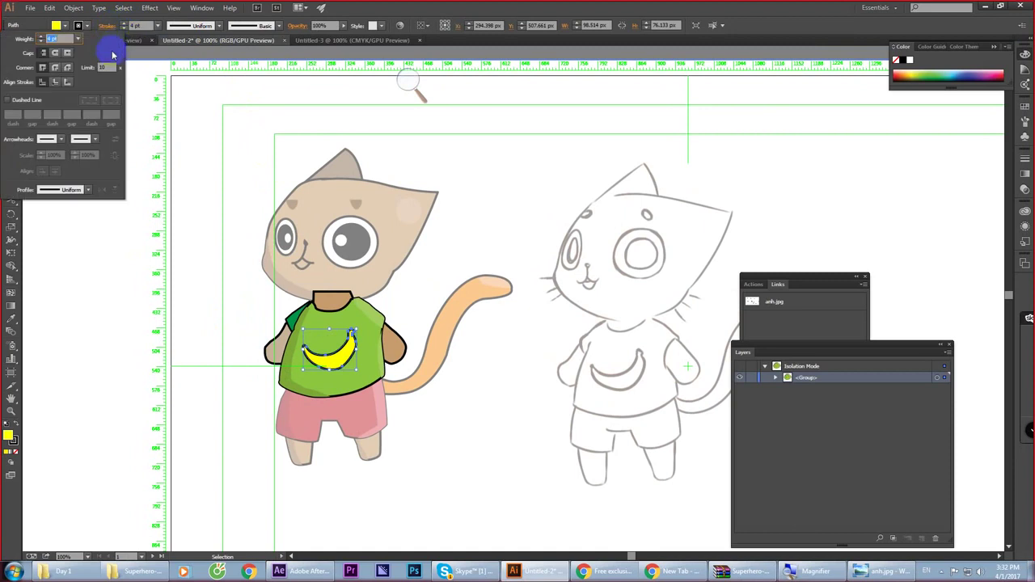
click(56, 84)
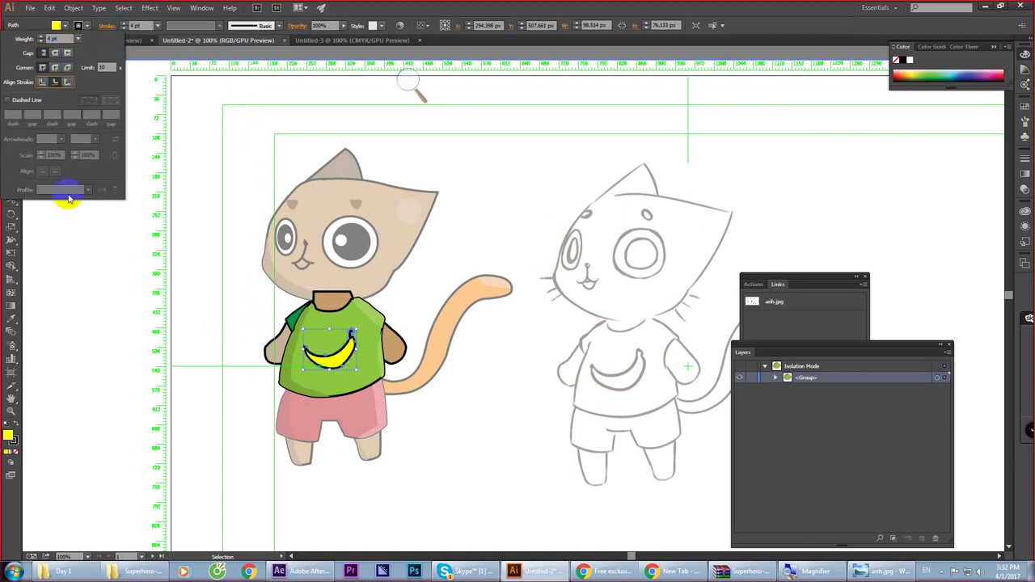
click(76, 261)
double_click(76, 263)
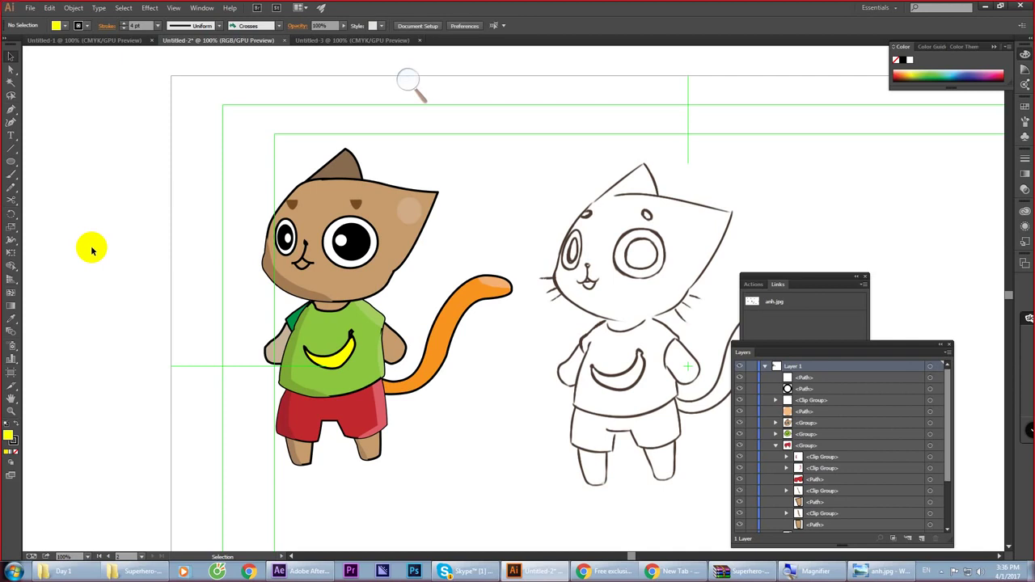
Step: Isolate the body group, bring the arm nearest the tail in front of the shirt and leave isolation mode
click(395, 349)
key(ctrl+r)
double_click(395, 350)
click(390, 347)
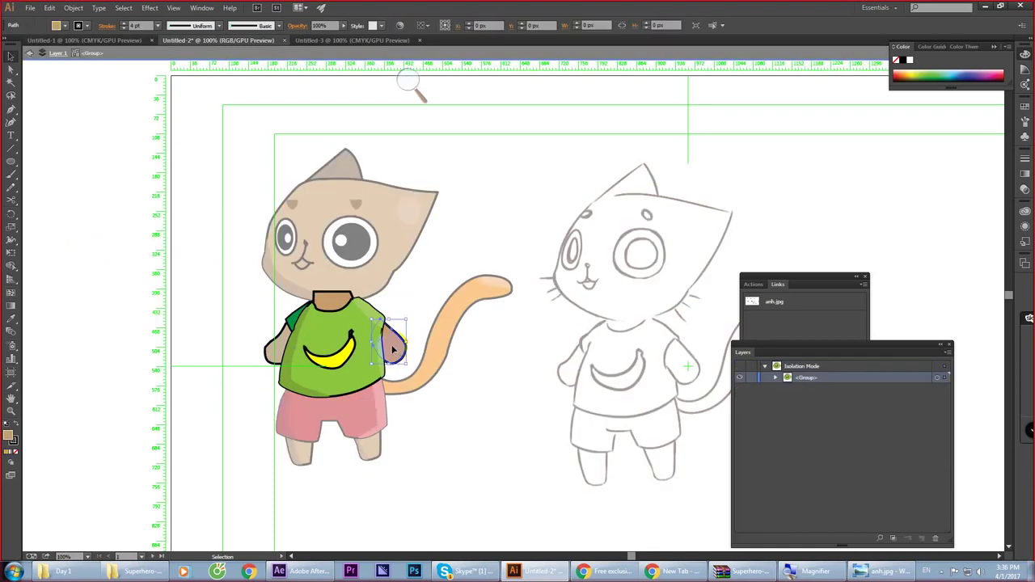
click(430, 278)
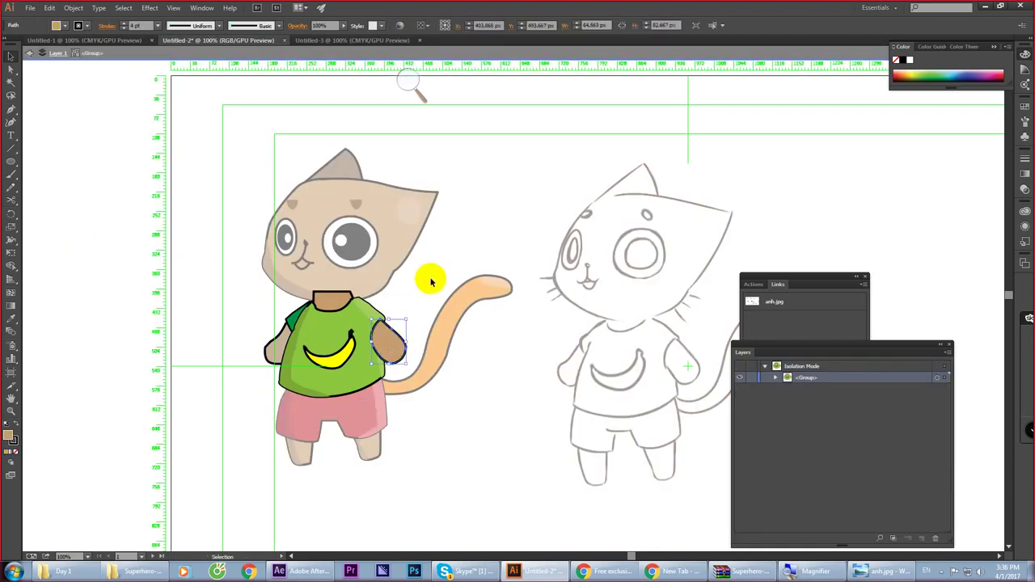
double_click(441, 277)
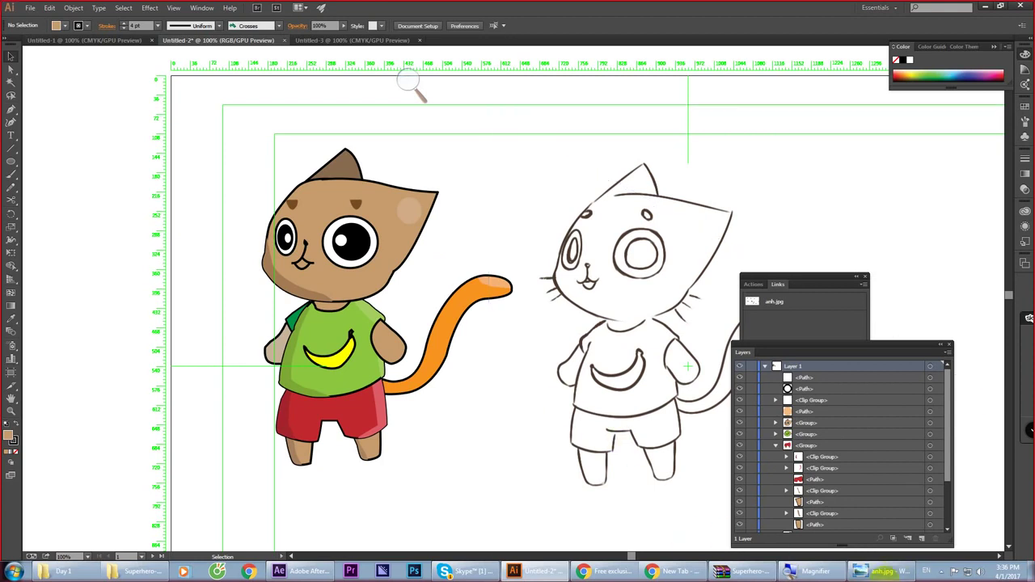
Step: Switch to Windows Photo Viewer and browse from anh.jpg to the em.png sketch sheet
click(883, 571)
key(Right)
key(Right)
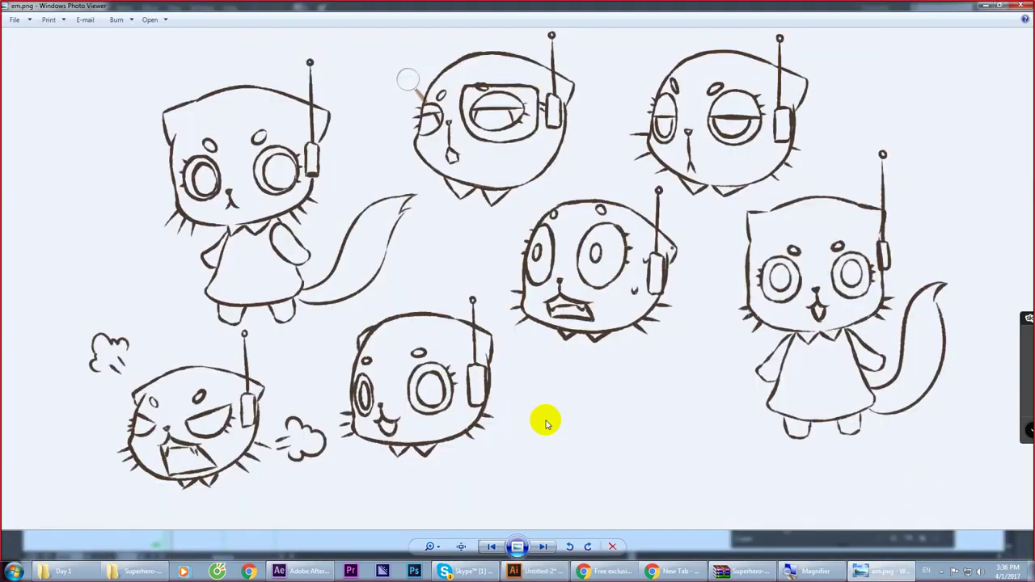